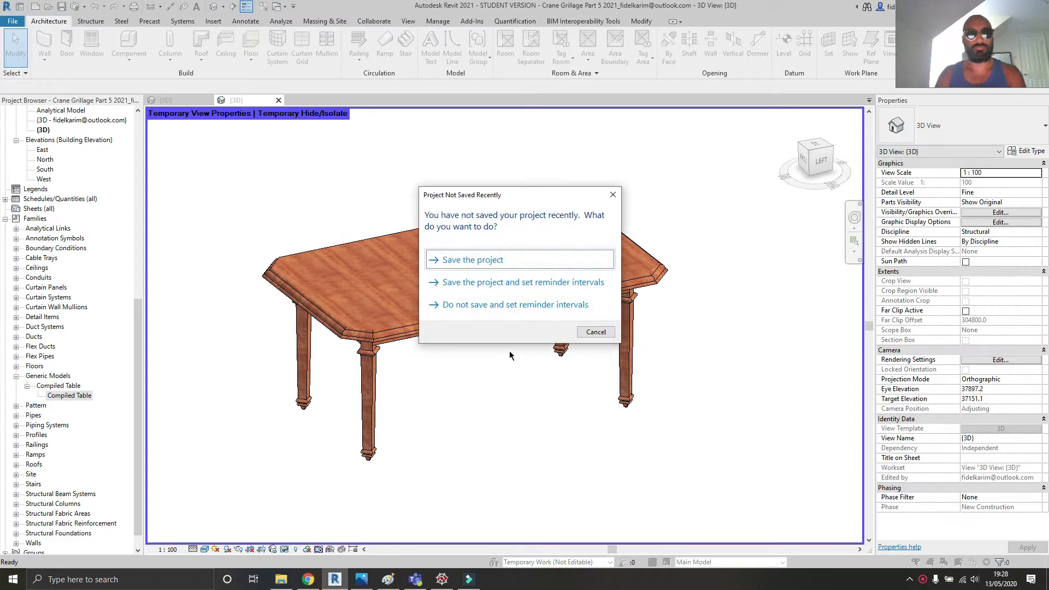
- Dismiss the save reminder and close the Crane Grillage project's 3D view without saving the project changes
left_click(611, 198)
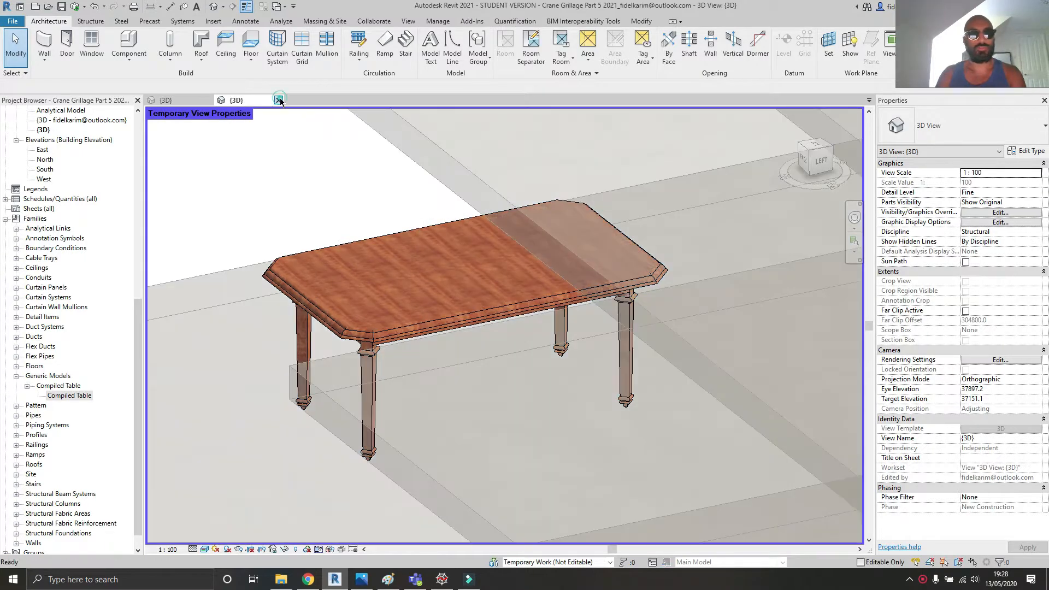
left_click(279, 99)
left_click(660, 163)
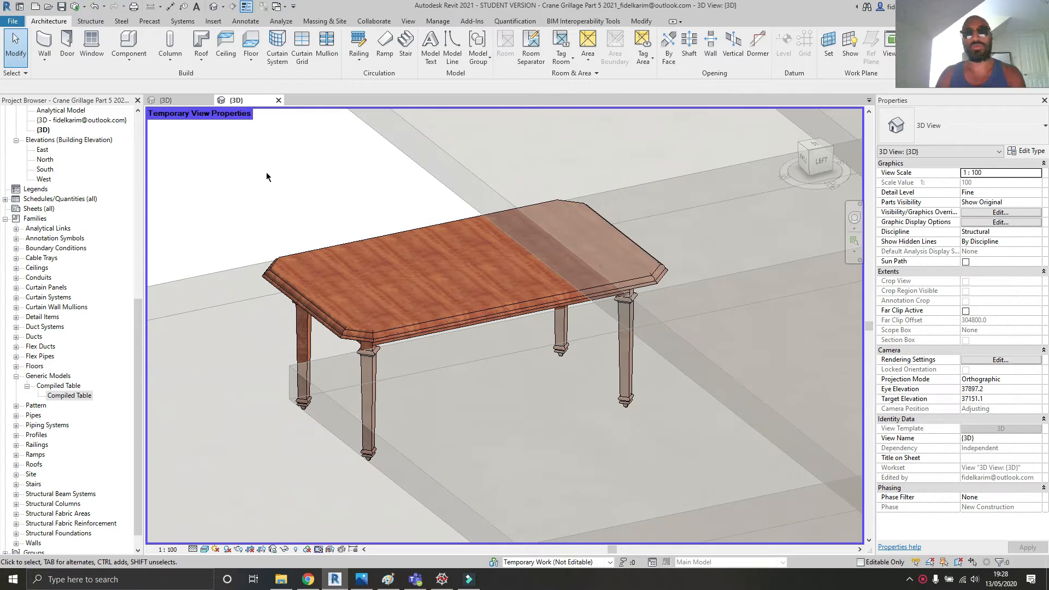
left_click(278, 100)
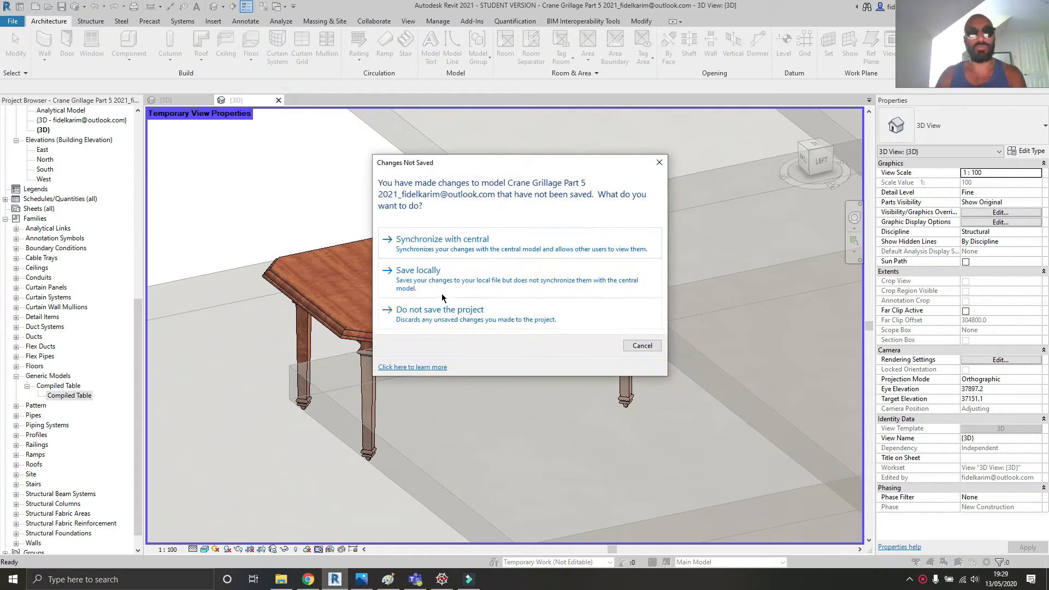
left_click(442, 320)
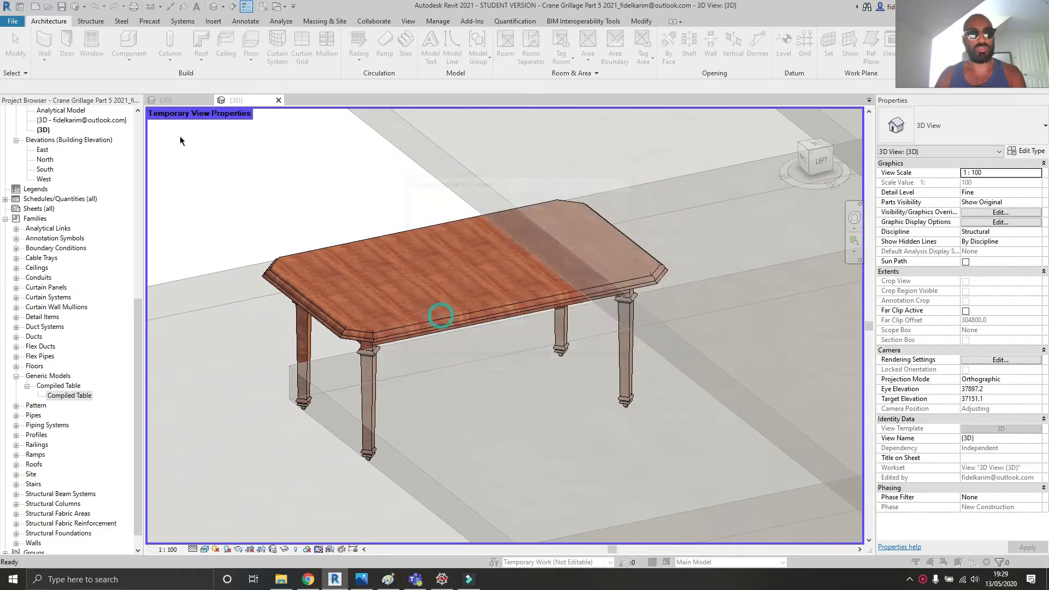
left_click(538, 281)
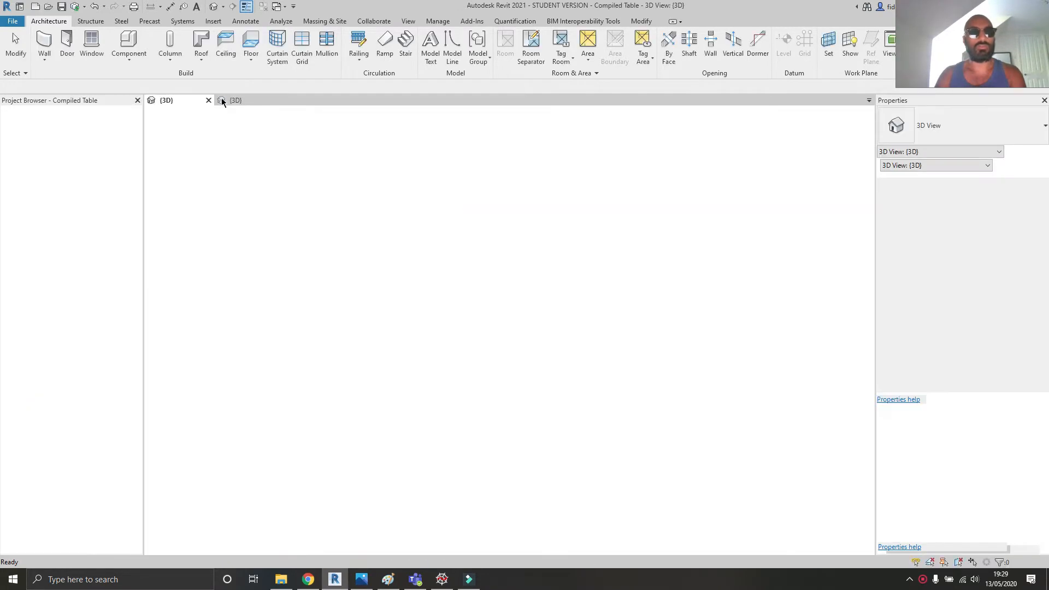
middle_click_drag(339, 223, 519, 394, "shift")
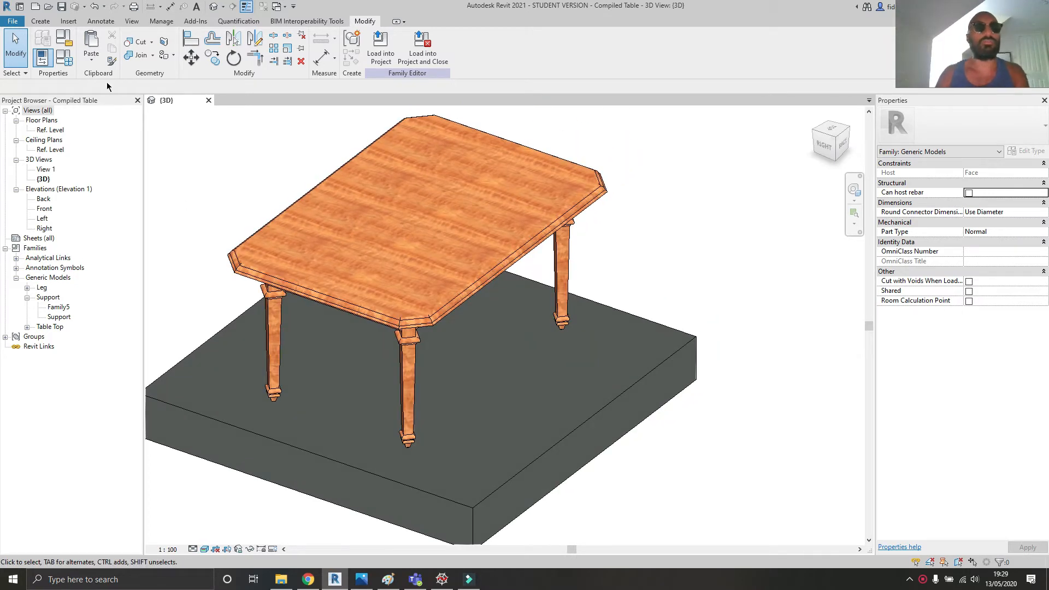
left_click(37, 7)
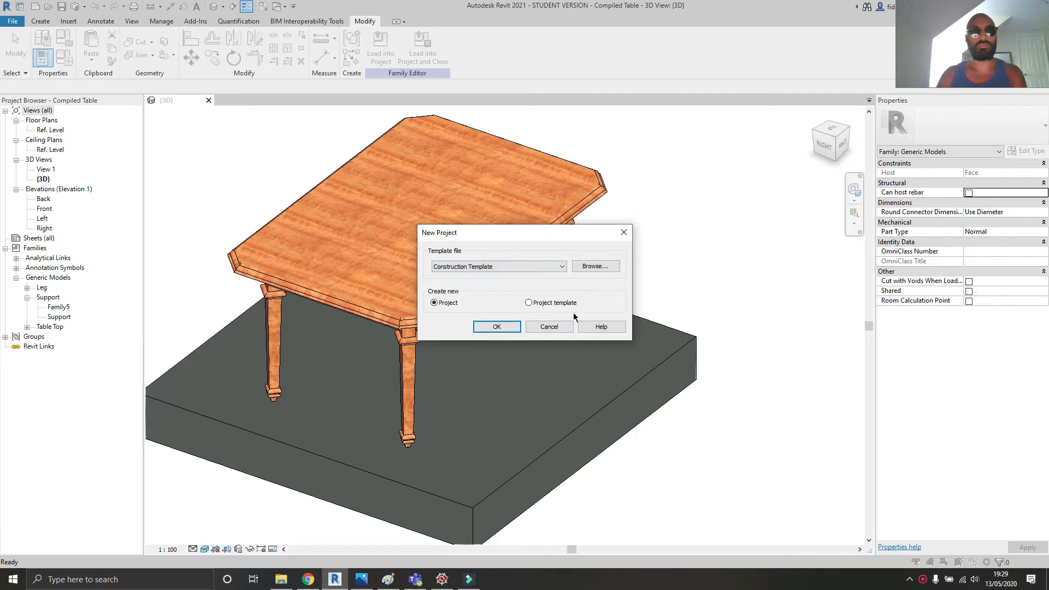
left_click(556, 328)
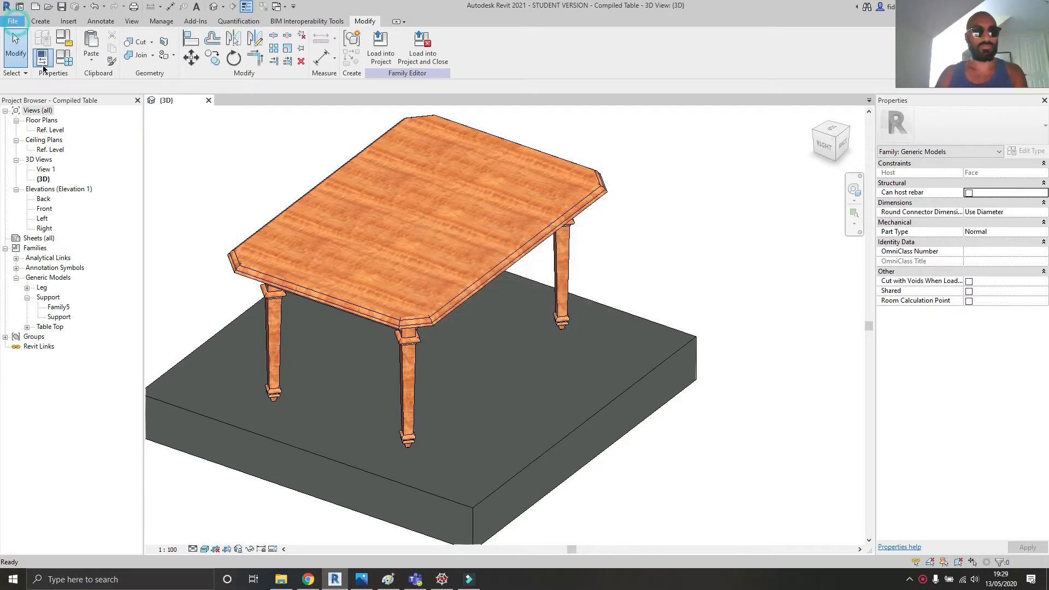
- Create a new family from the Metric Generic Model face based template
left_click(16, 23)
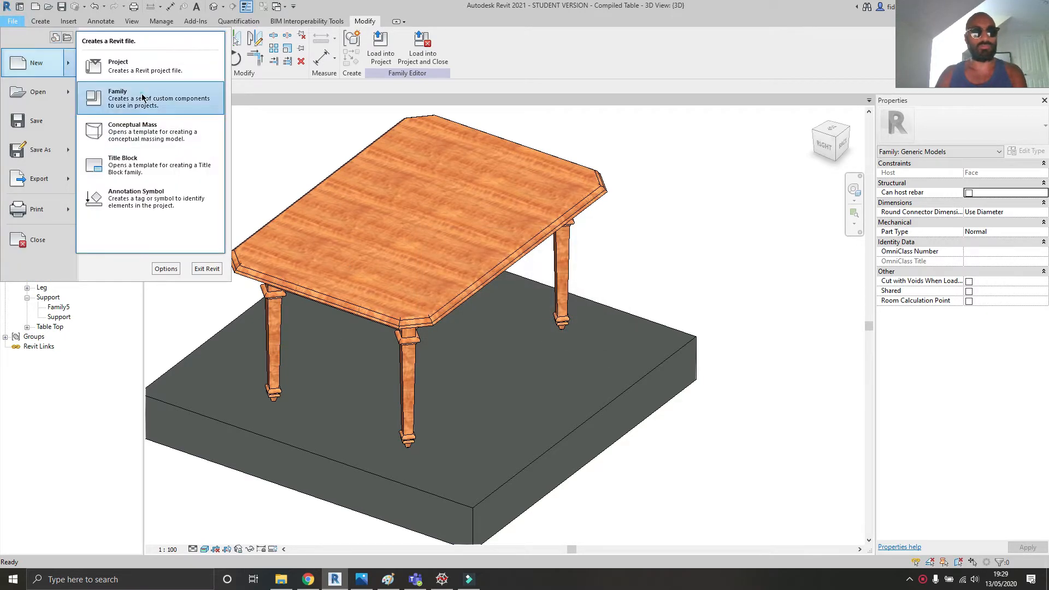
left_click(584, 246)
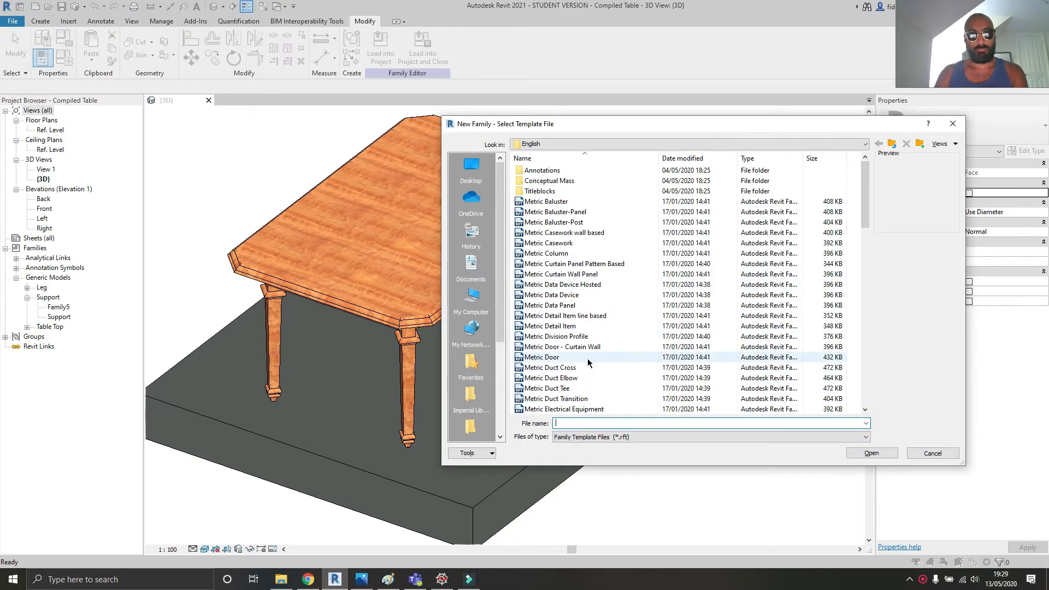
scroll(619, 331, "down", 2)
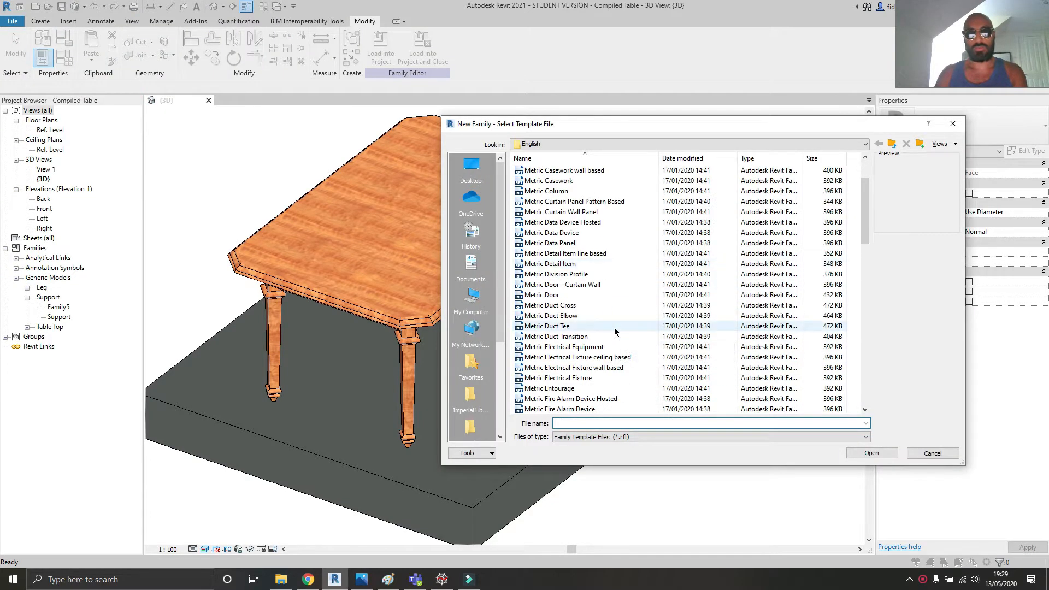
scroll(611, 332, "down", 4)
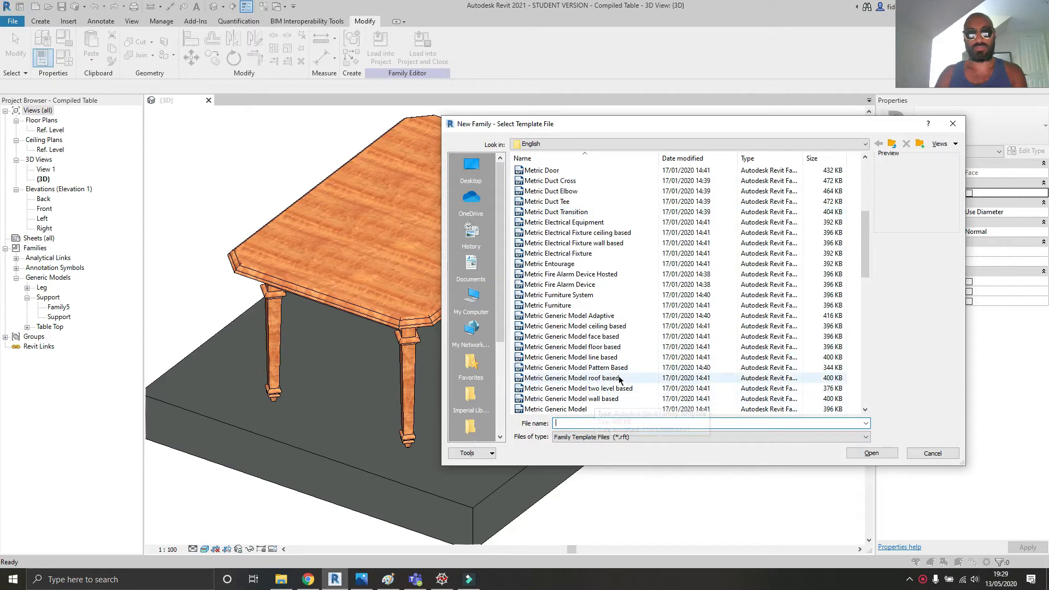
double_click(572, 337)
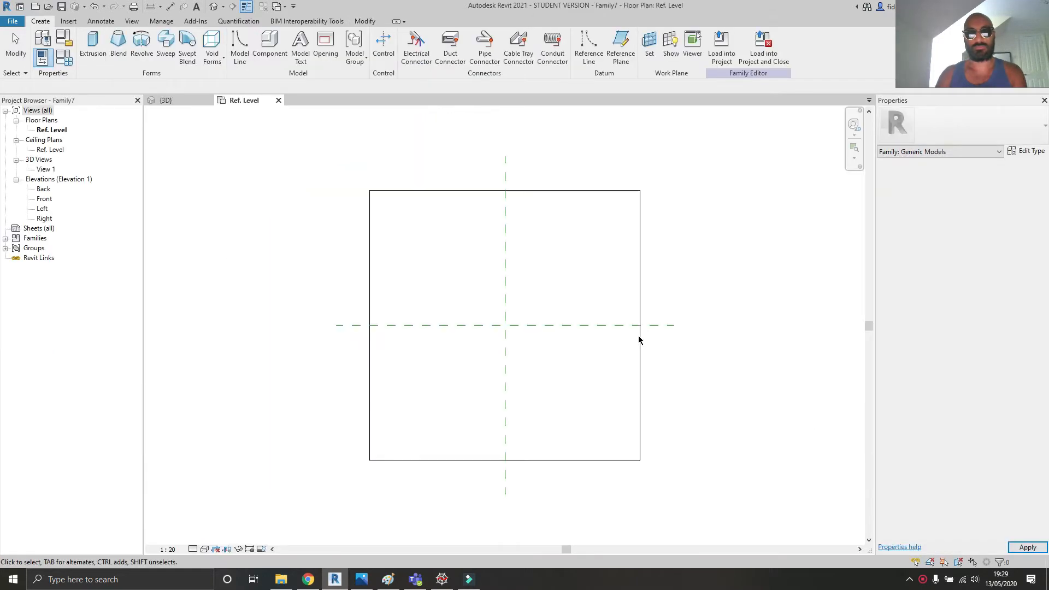
scroll(613, 346, "up", 3)
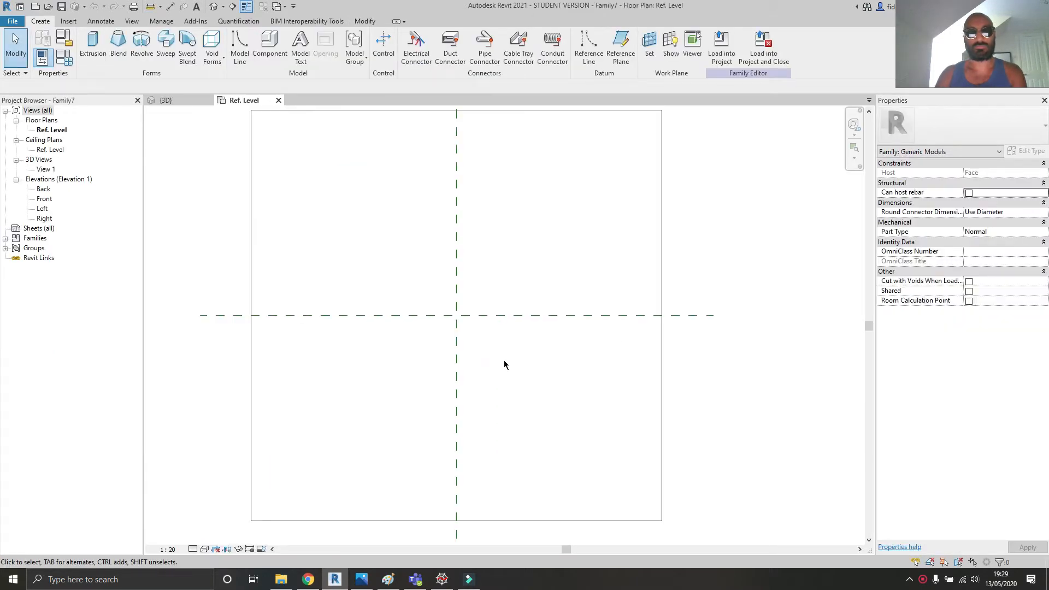
- Examine the Center (Left/Right) reference plane in the new family's reference level plan
left_click(457, 372)
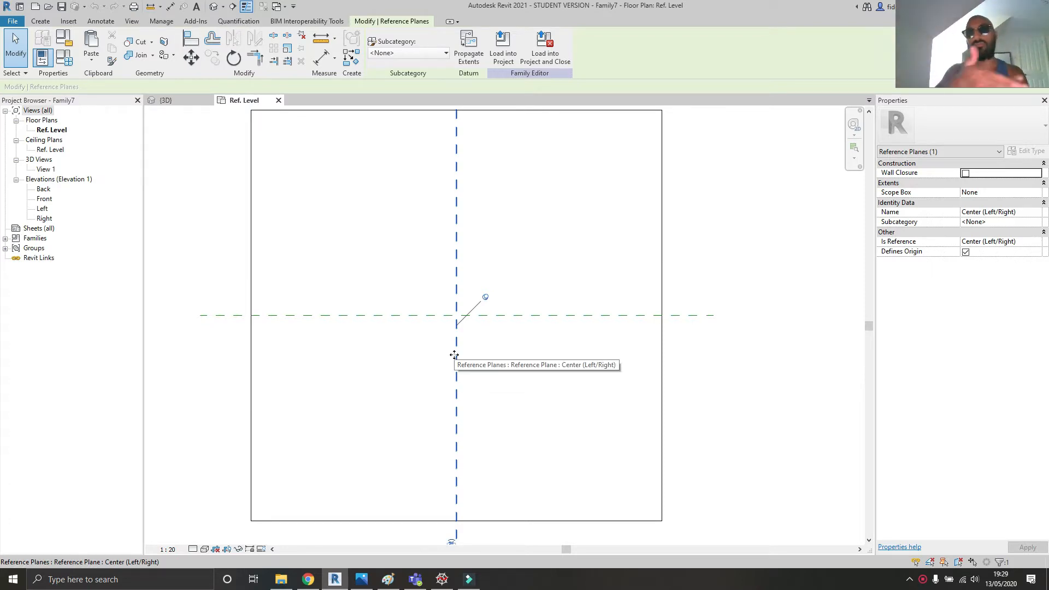
left_click(562, 375)
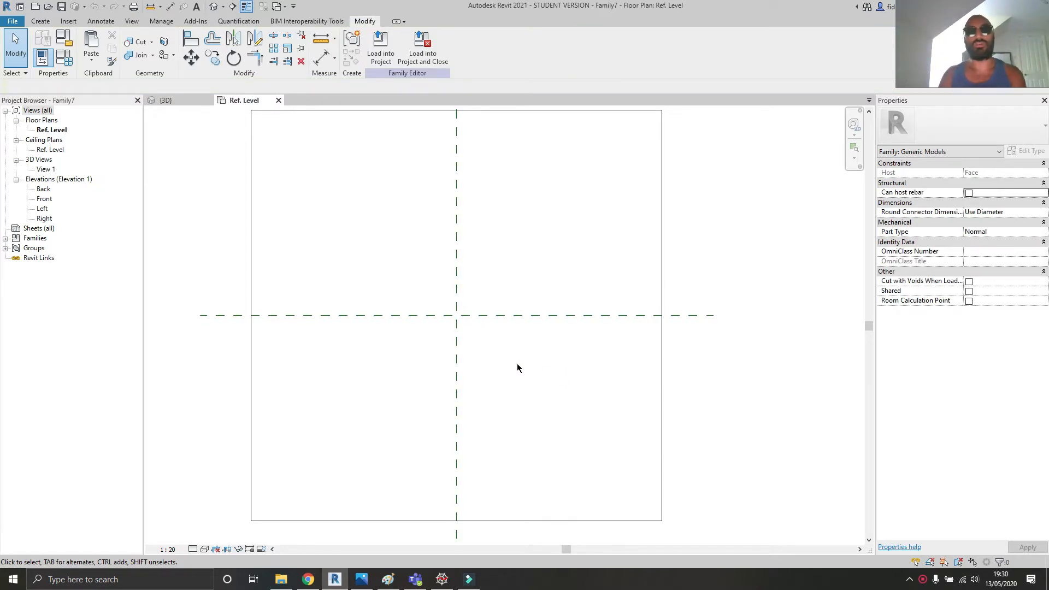
left_click(457, 337)
mouse_move(499, 351)
middle_mouse_down()
mouse_move(514, 388)
mouse_move(505, 359)
middle_mouse_up()
scroll(514, 388, "down", 2)
left_click(395, 260)
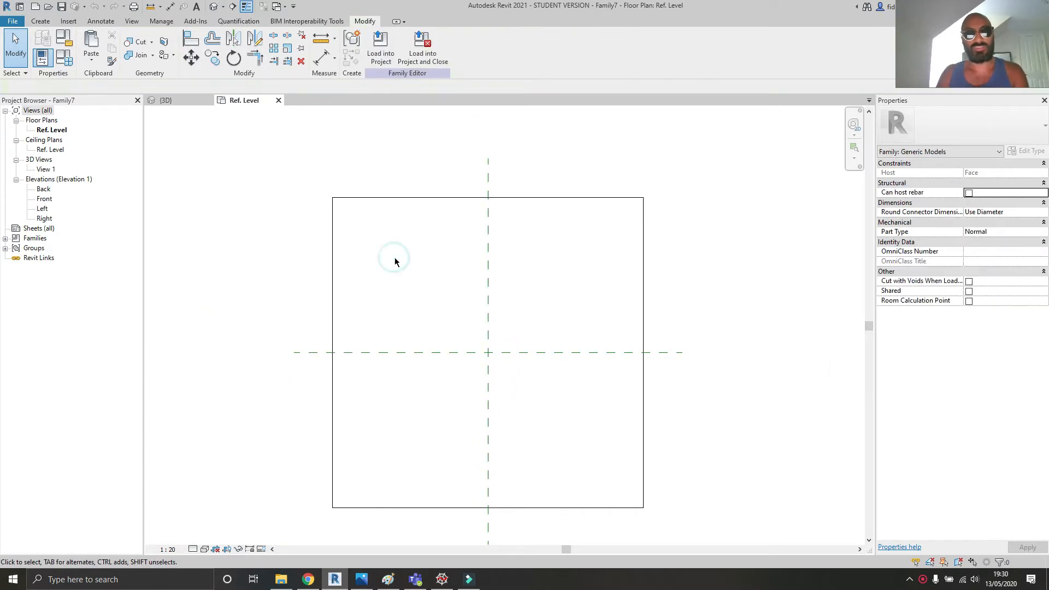
left_click(488, 250)
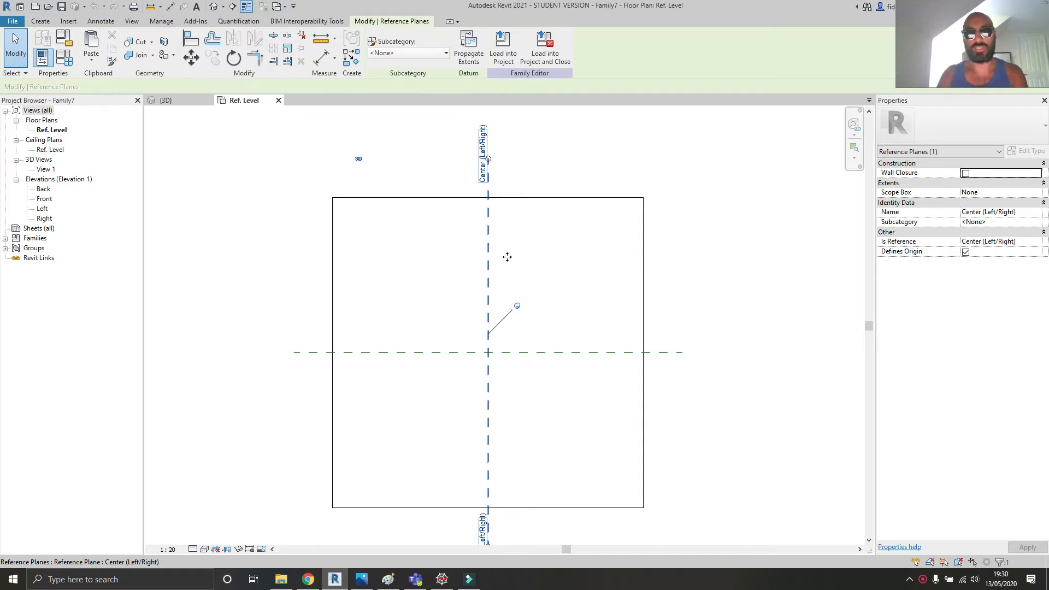
left_click(546, 275)
middle_click_drag(543, 249, 559, 243)
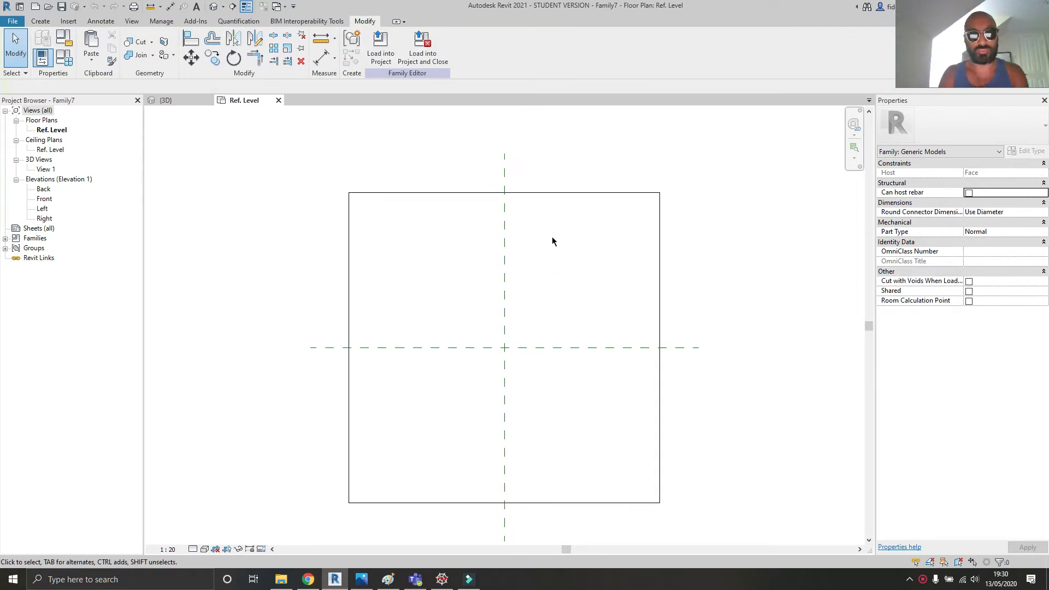
- Add reference planes offset 1000 mm on both sides of the vertical and horizontal centre planes by picking them
key("r")
key("p")
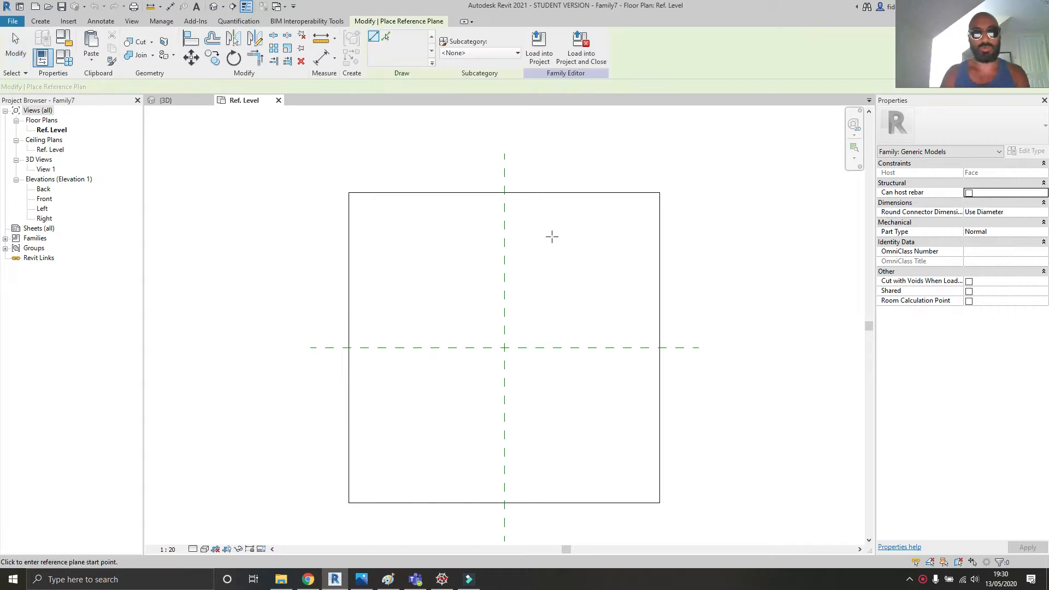
left_click(387, 37)
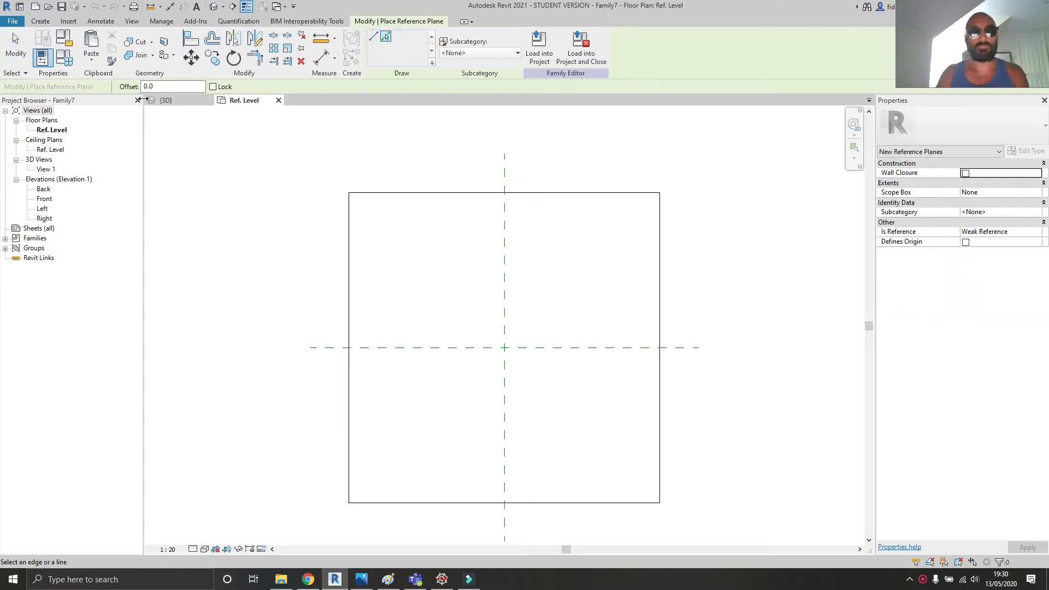
double_click(164, 86)
left_click(501, 300)
left_click(506, 302)
left_click(529, 349)
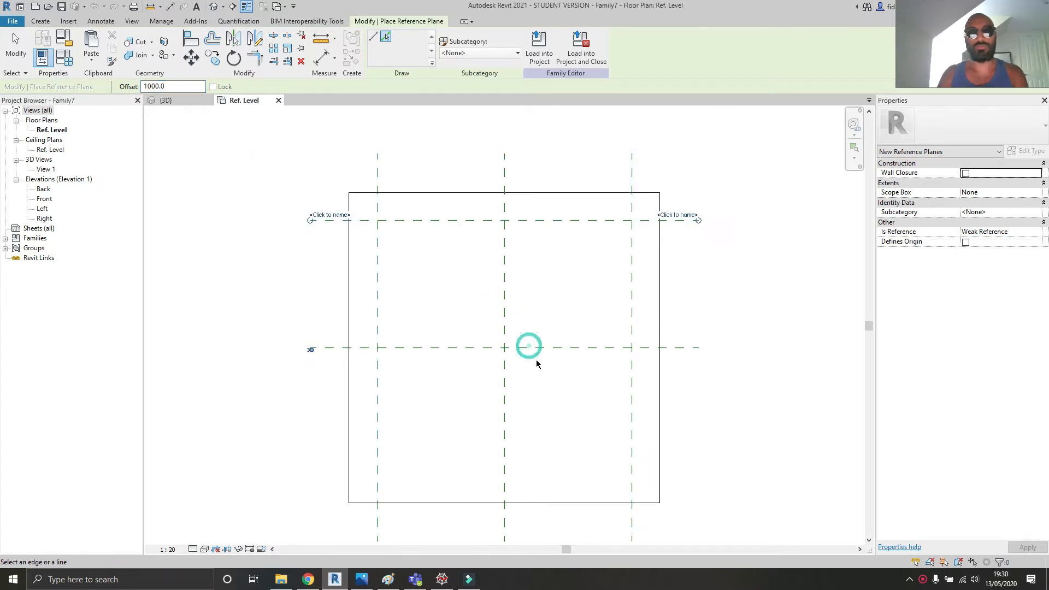
left_click(544, 352)
key("Escape")
key("Escape")
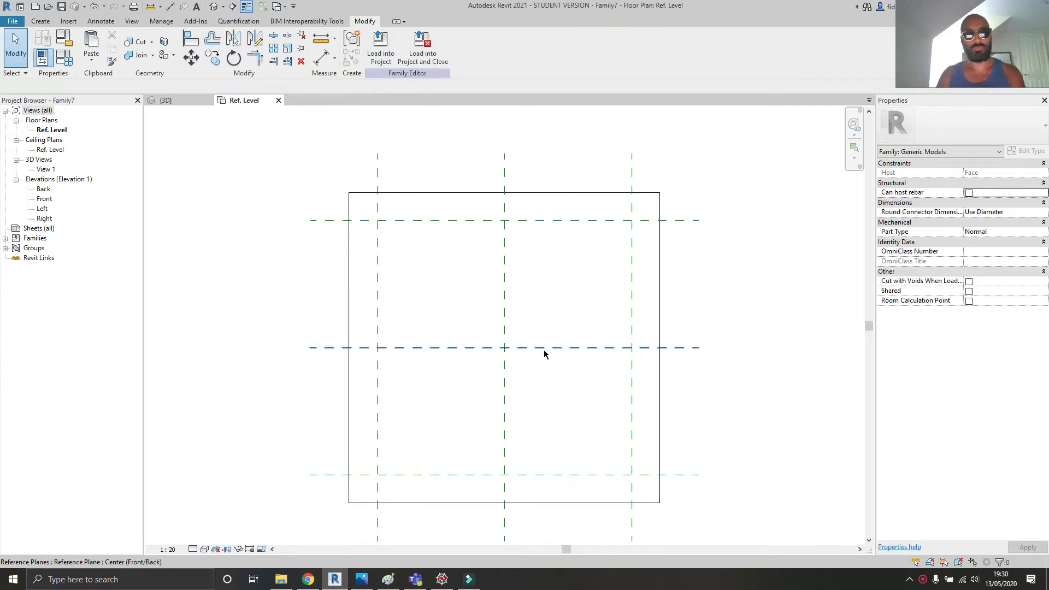
- Place a chained aligned dimension across the three horizontal reference planes, outside the host square
key("d")
key("i")
left_click(413, 220)
left_click(414, 348)
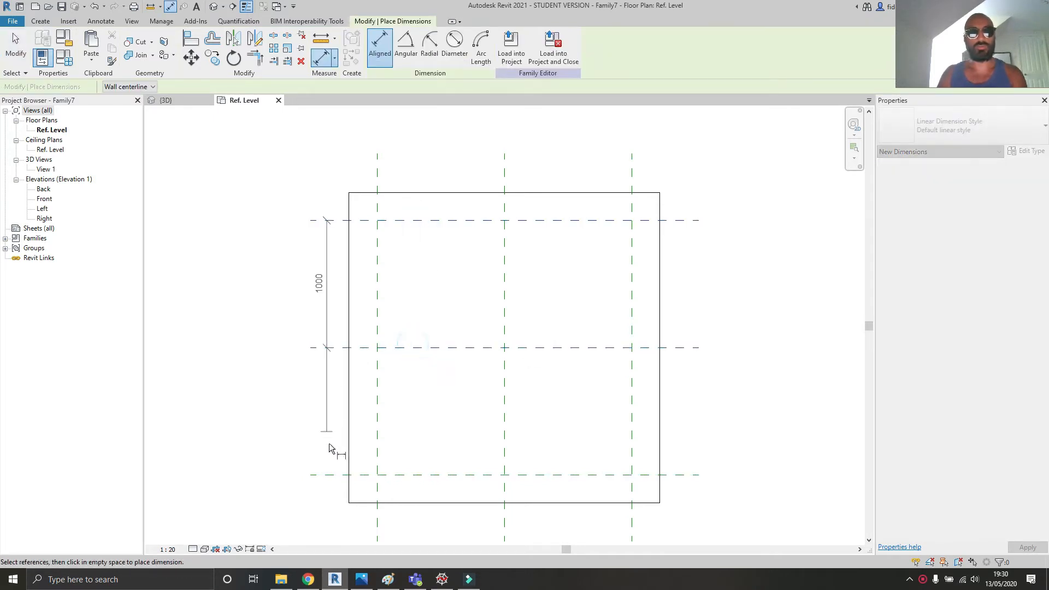
left_click(328, 473)
left_click(279, 451)
left_click(236, 346)
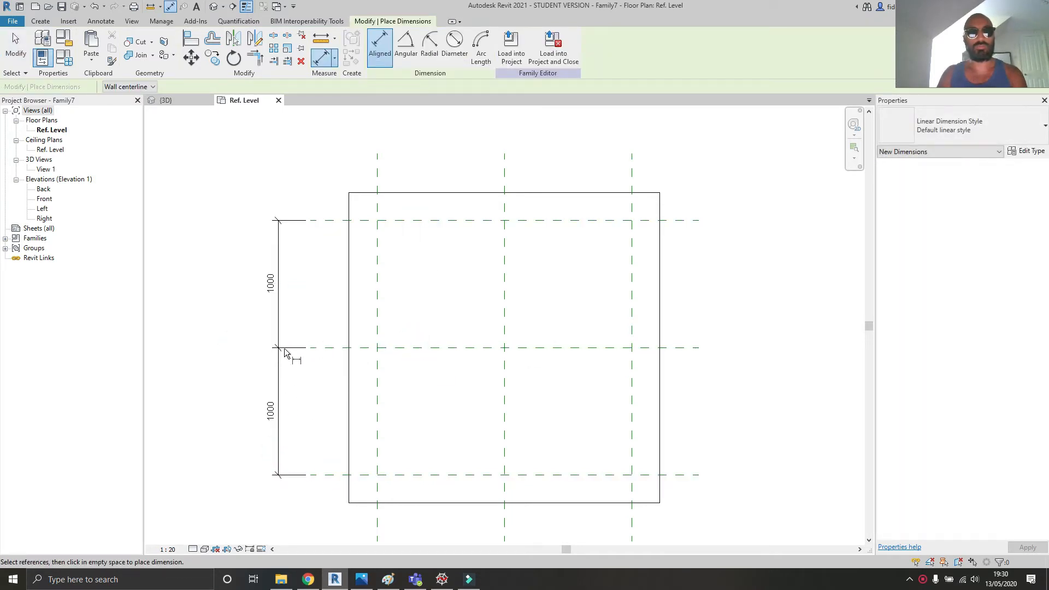
- Place a chained aligned dimension across the three vertical reference planes, above the host square
left_click(377, 265)
left_click(503, 273)
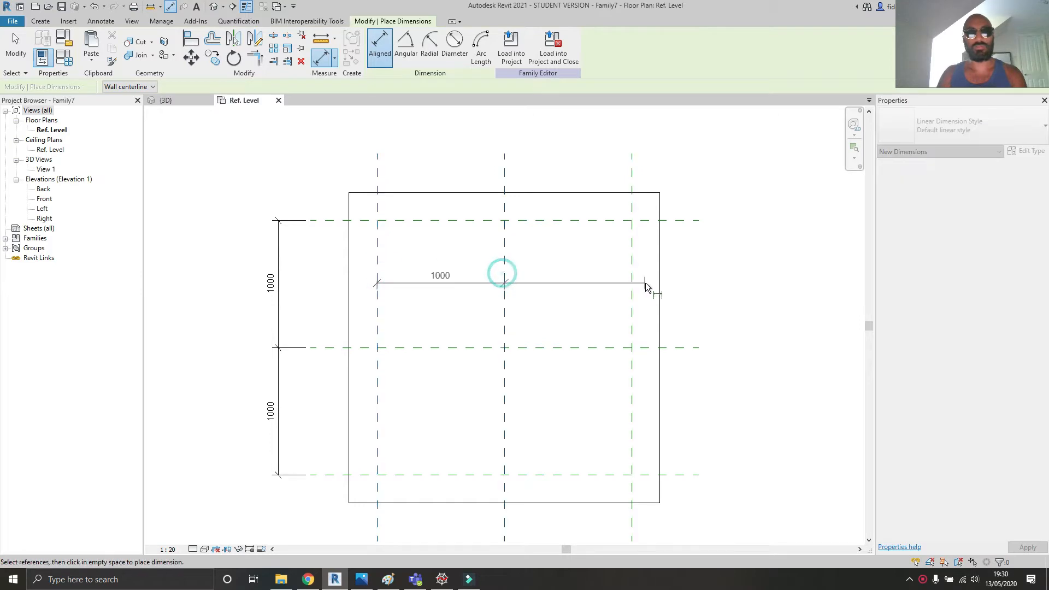
left_click(632, 280)
left_click(610, 165)
- Add overall aligned dimensions between the outer vertical planes and between the outer horizontal planes, outside the chained dimensions
left_click(632, 211)
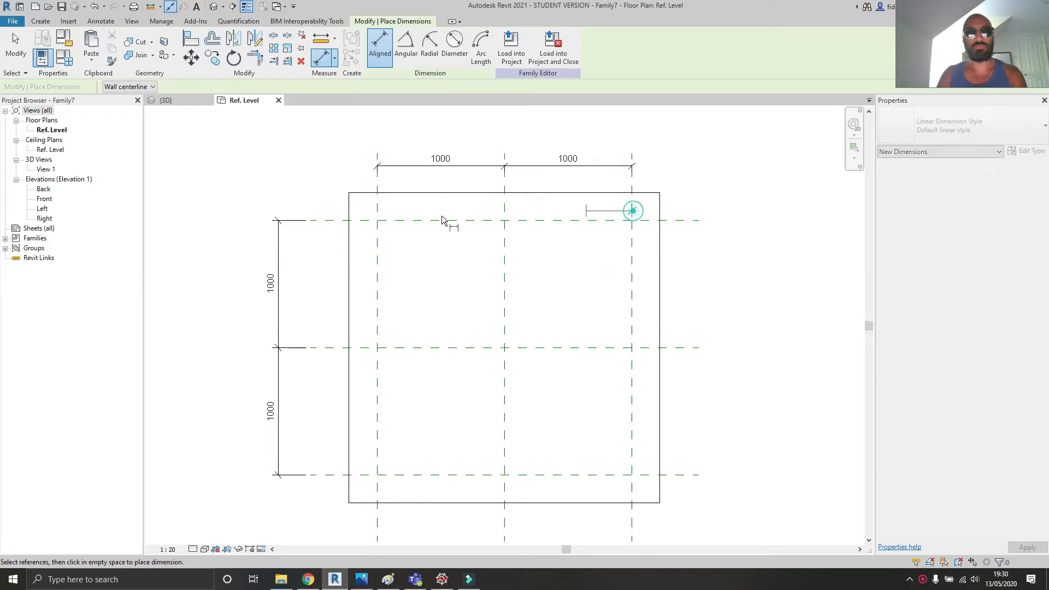
left_click(376, 218)
left_click(399, 128)
left_click(331, 220)
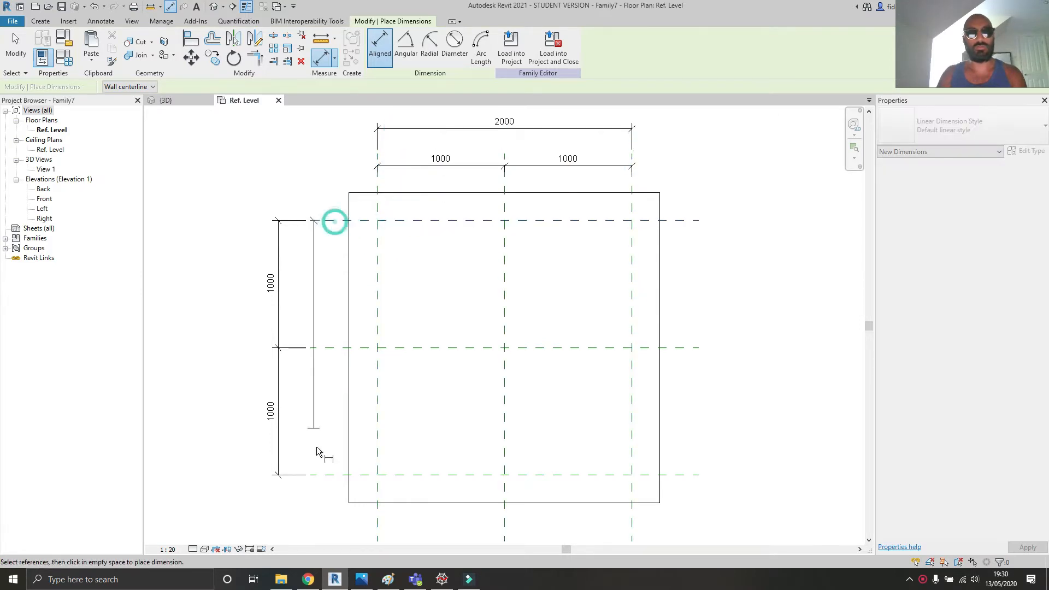
left_click(320, 474)
left_click(239, 474)
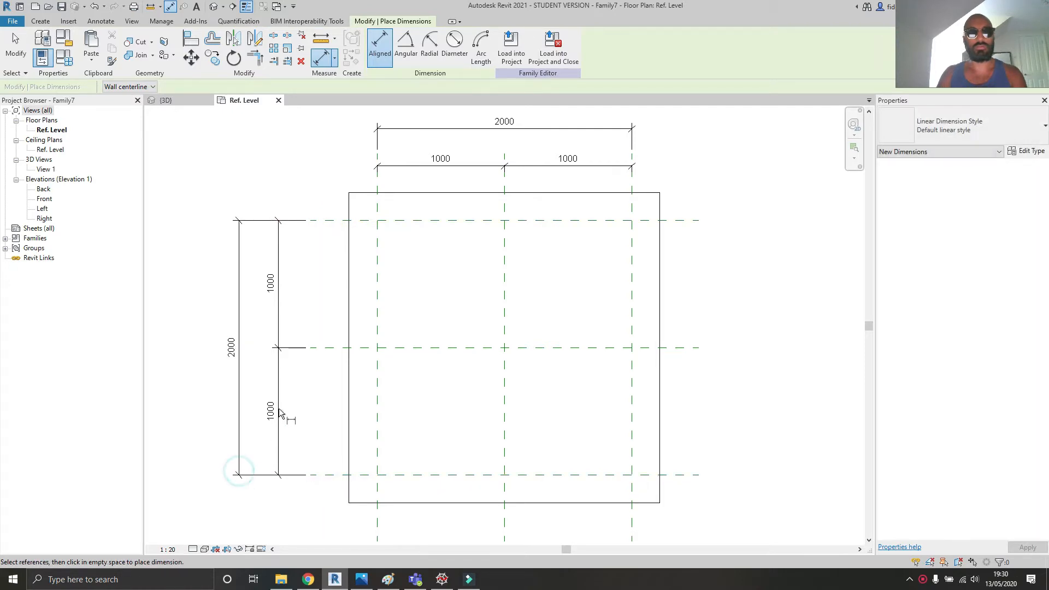
key("Escape")
key("Escape")
- Apply the equality constraint (EQ) to both chained dimensions across the reference planes
left_click(278, 399)
left_click(247, 348)
left_click(441, 161)
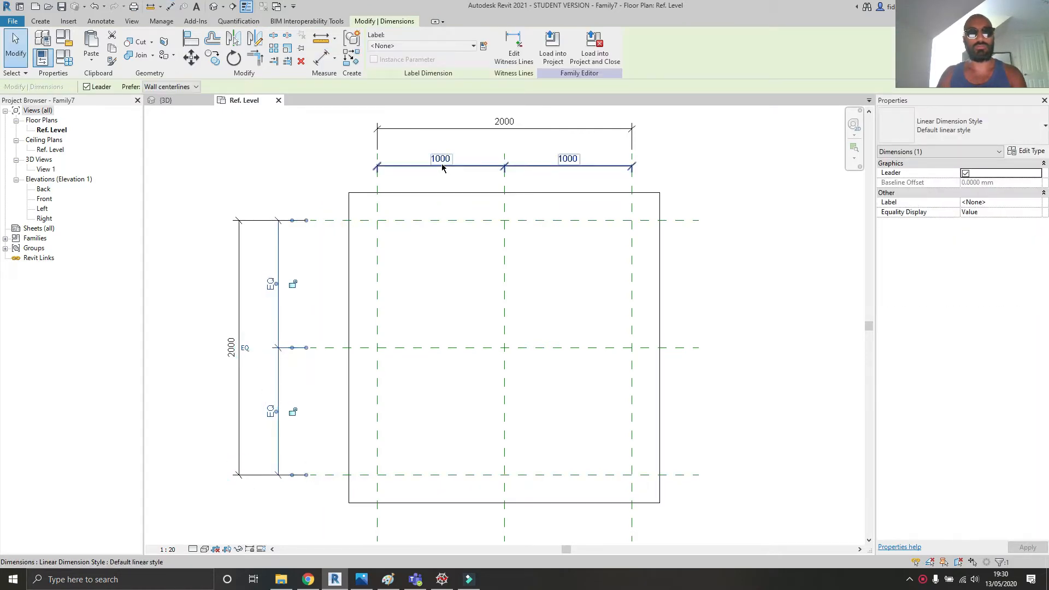
left_click(503, 136)
key("Escape")
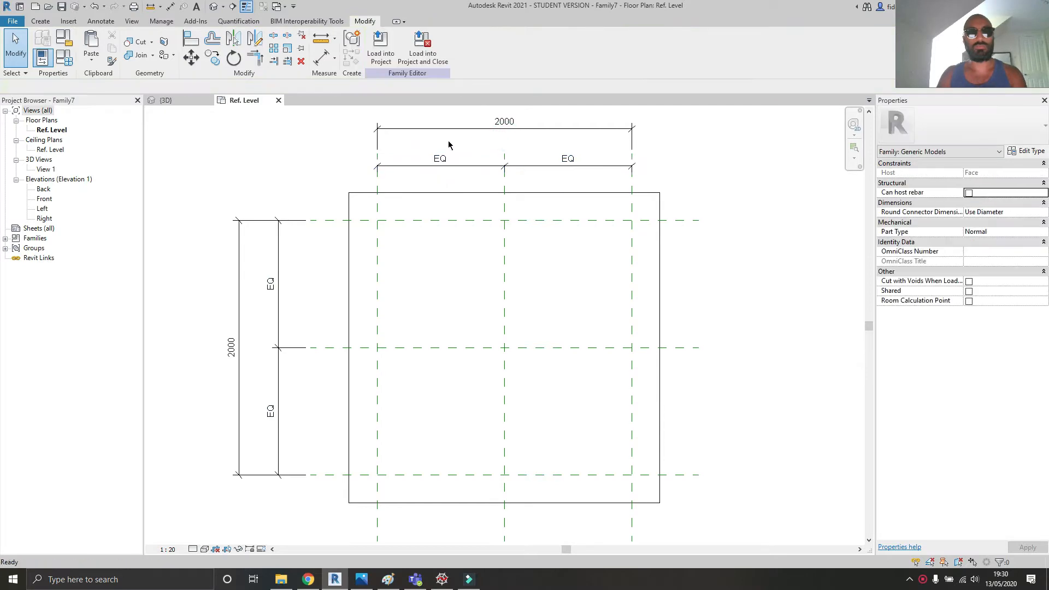
- Label the overall dimension between the outer vertical planes with a new type parameter named Length
left_click(440, 129)
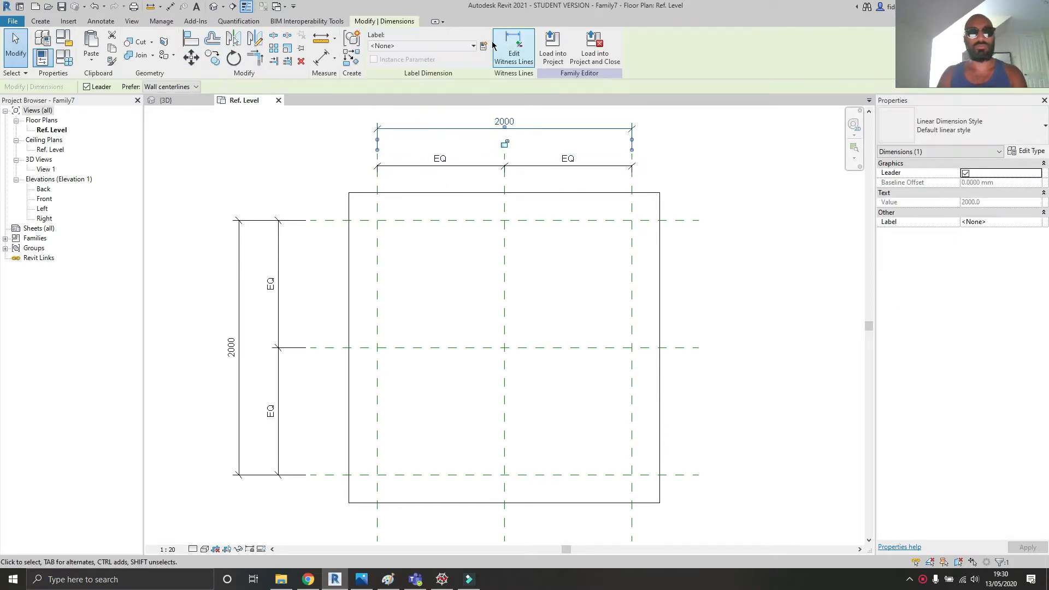
left_click(483, 47)
type("Lenv")
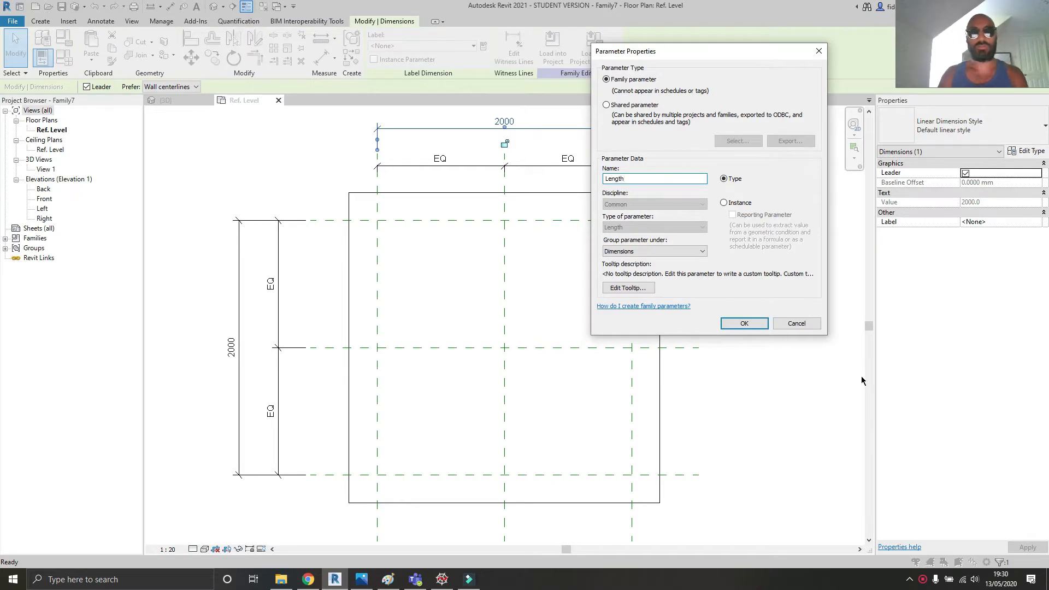
left_click(728, 323)
- Label the overall dimension between the outer horizontal reference planes with a new type parameter named Width
left_click(236, 331)
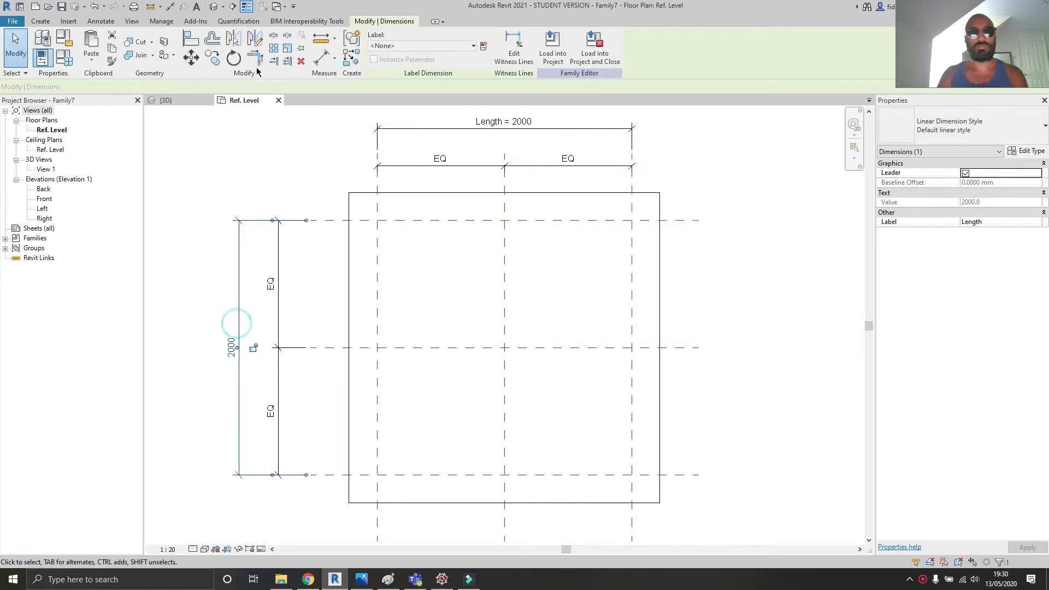
left_click(396, 47)
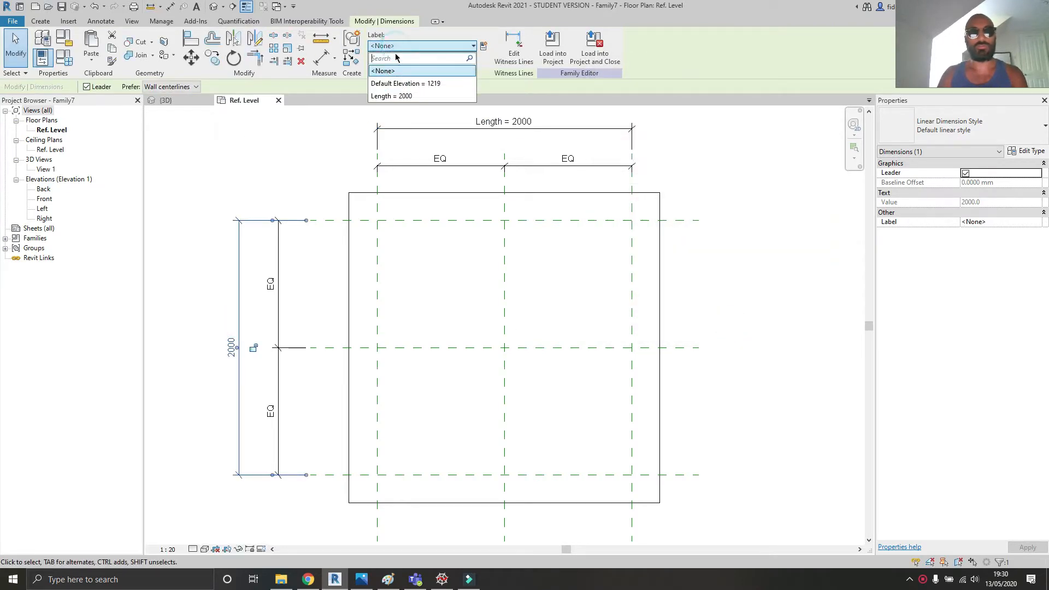
left_click(484, 45)
type("Width")
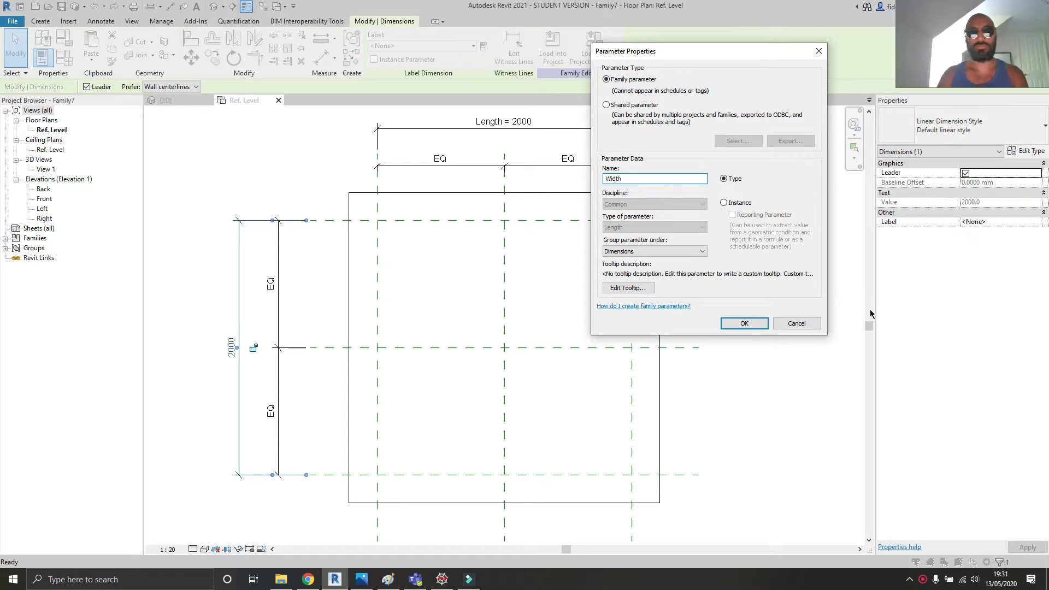
left_click(765, 326)
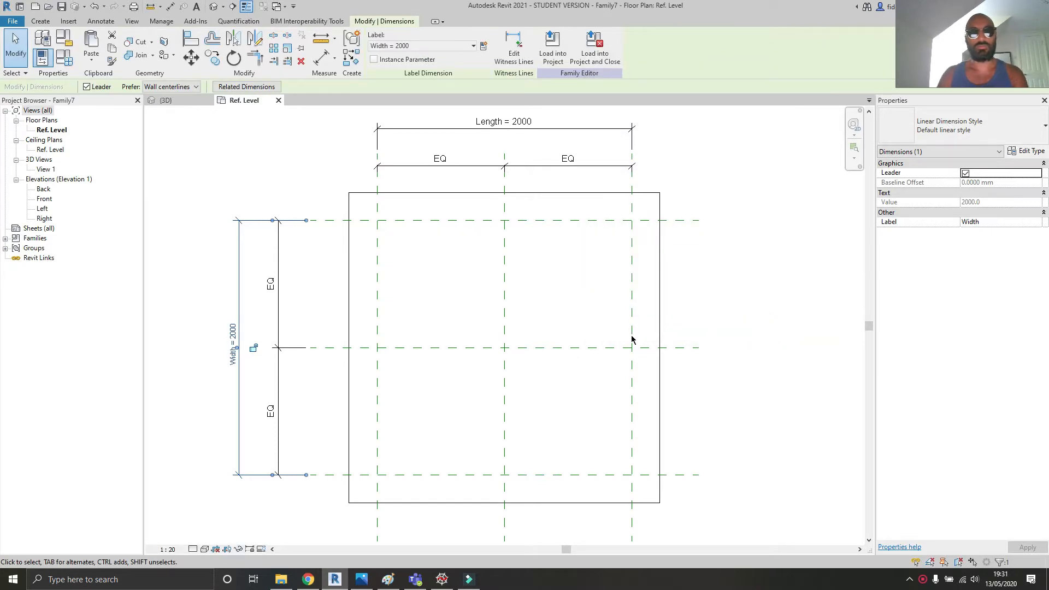
left_click(478, 317)
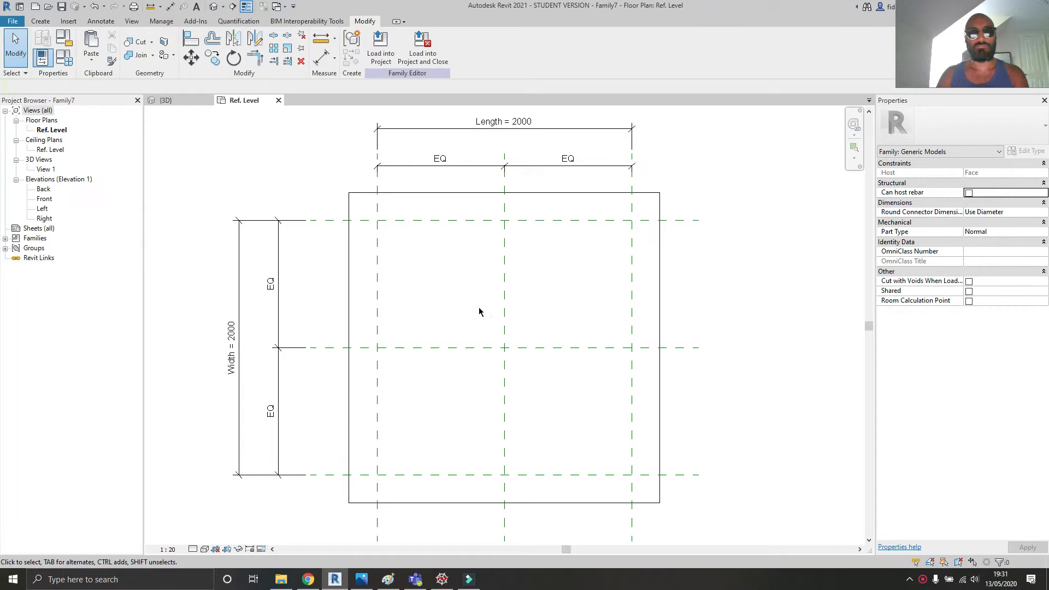
- In the Front elevation, draw a horizontal reference plane about 700 mm above Ref. Level, spanning past the outer vertical planes
double_click(47, 199)
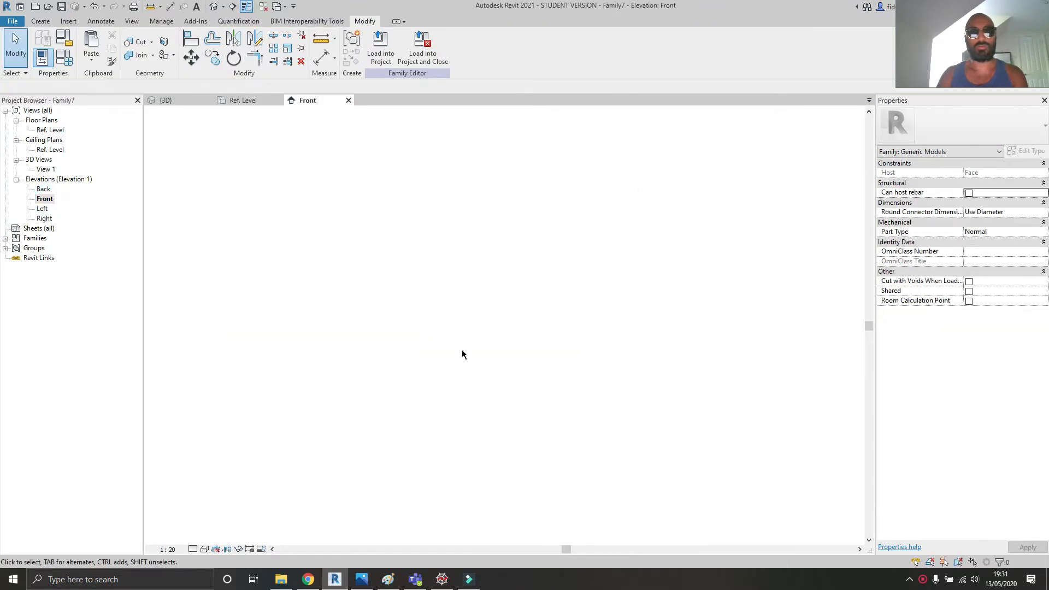
key("r")
key("p")
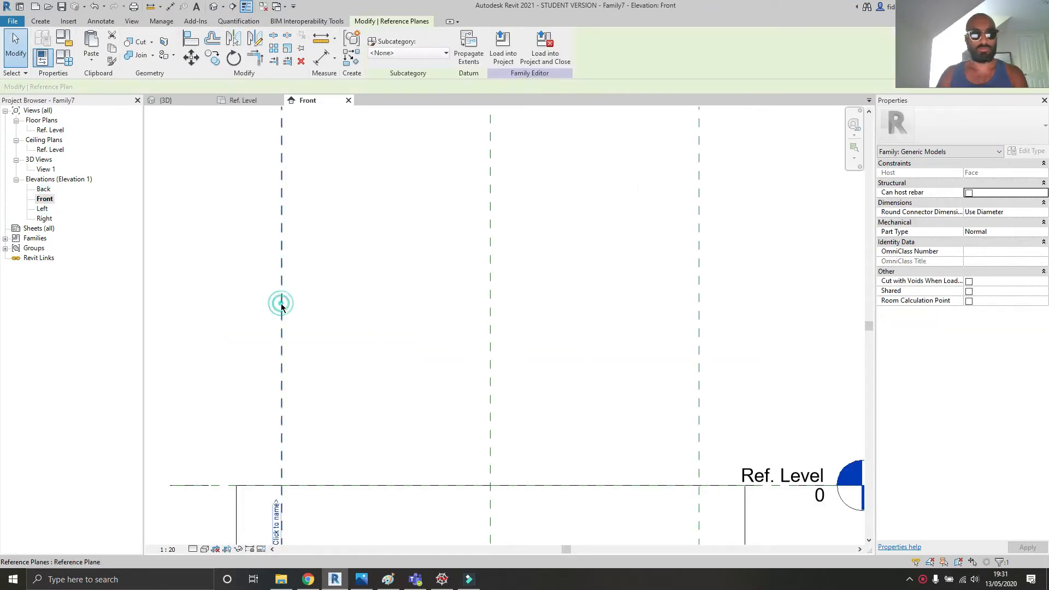
scroll(245, 335, "down", 3)
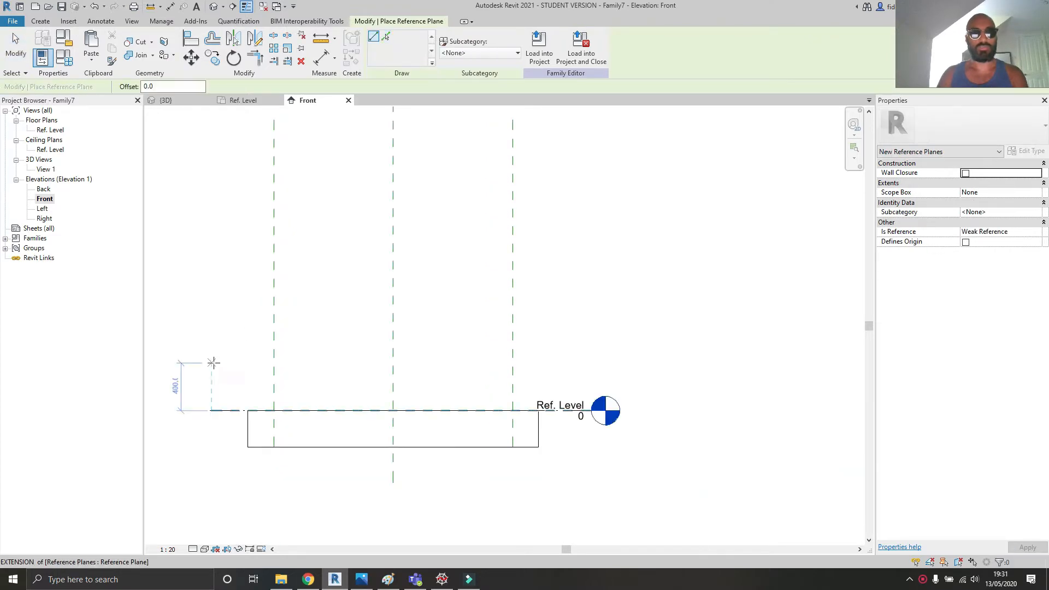
left_click(211, 327)
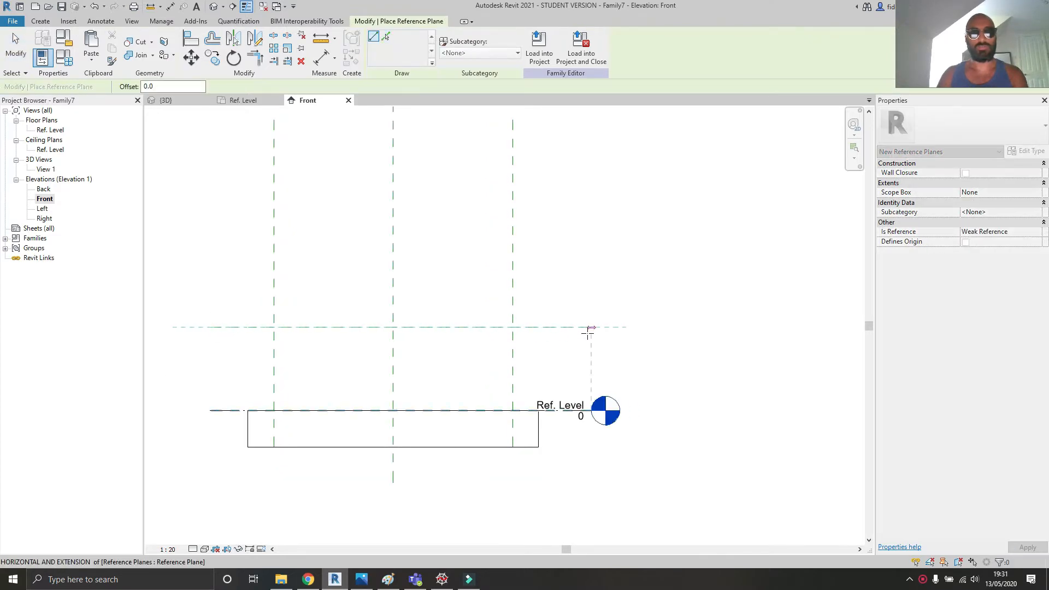
left_click(590, 328)
key("Escape")
key("Escape")
- Place an aligned dimension between Ref. Level and the horizontal reference plane above it, just outside the host
key("d")
key("i")
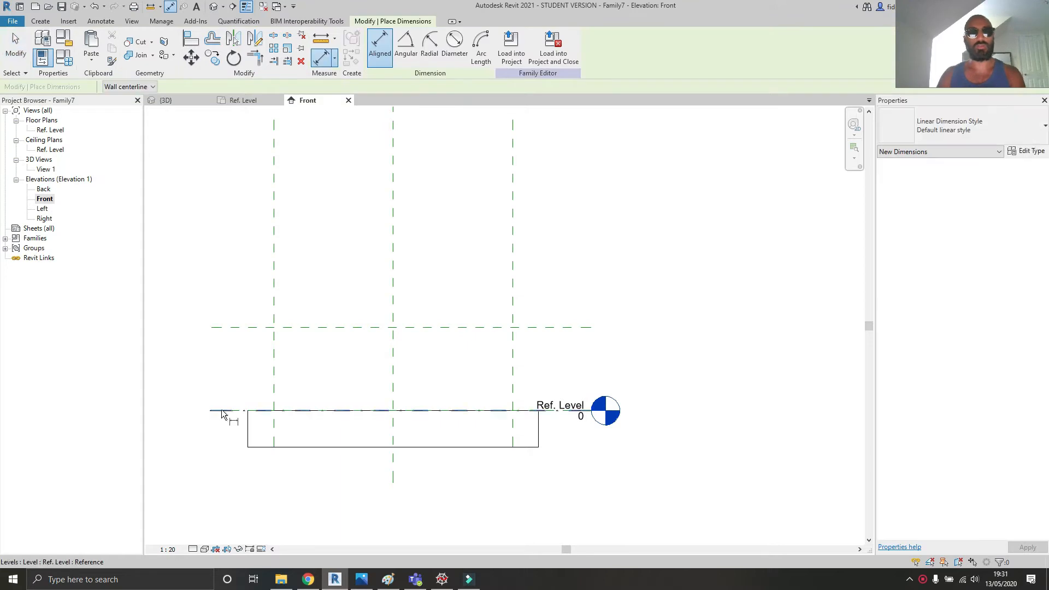
left_click(221, 409)
left_click(239, 327)
left_click(206, 352)
key("Escape")
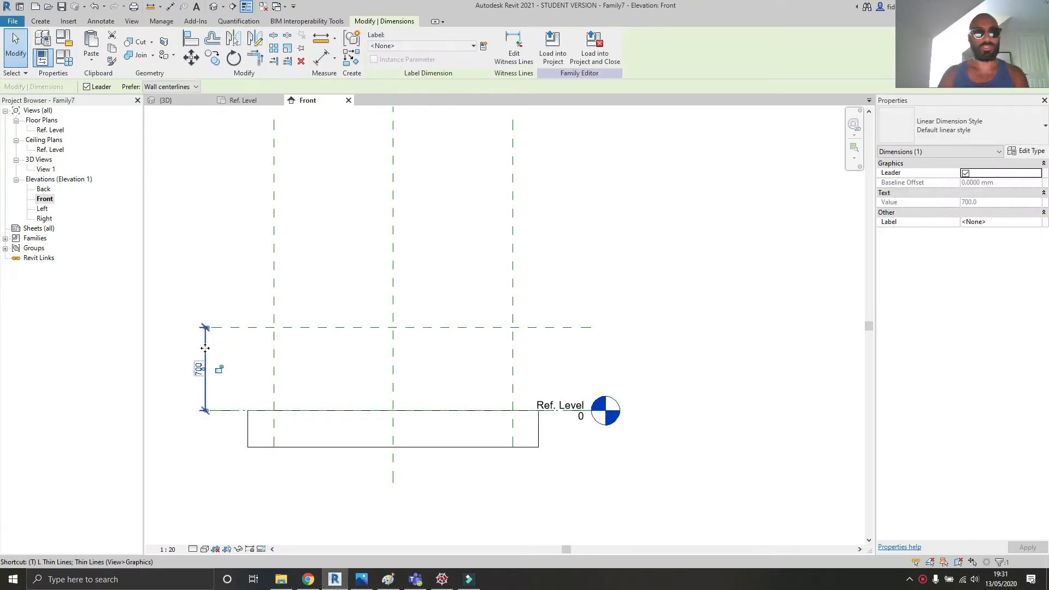
- Label the vertical dimension above Ref. Level with a new type parameter named Height
left_click(484, 46)
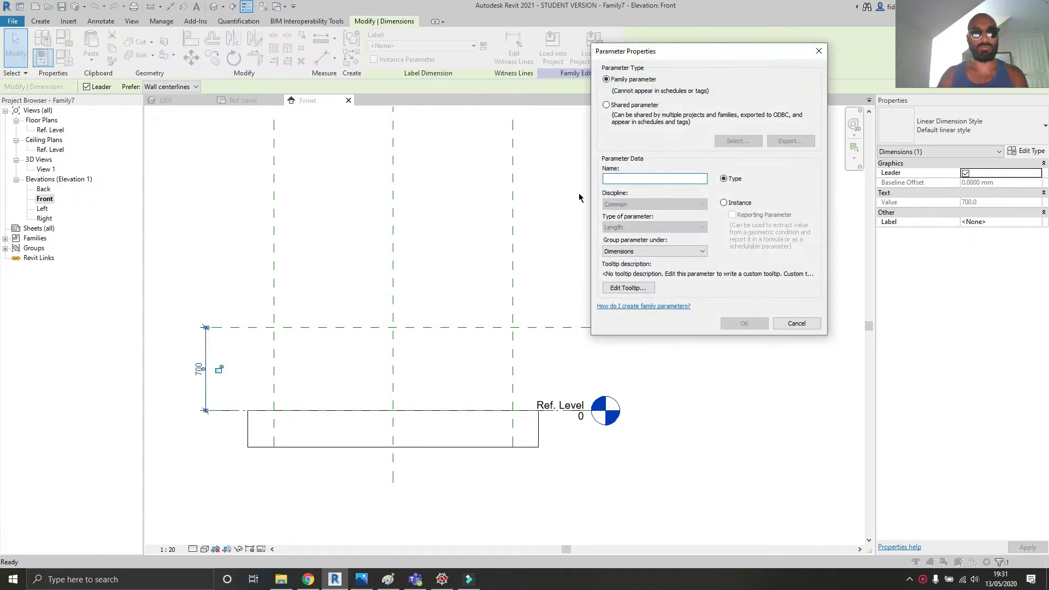
type("Height")
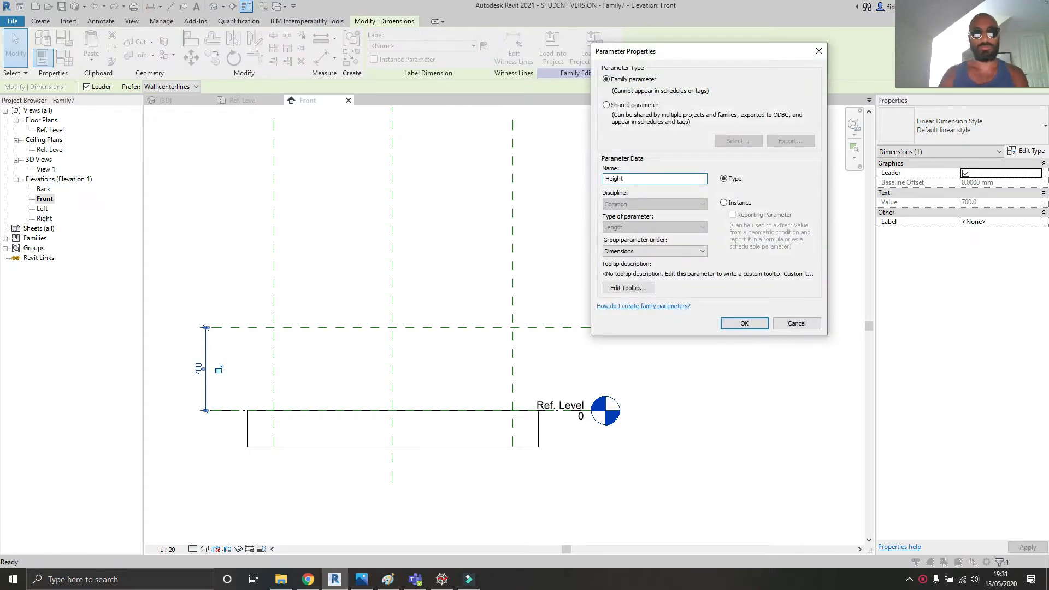
left_click(744, 323)
left_click(341, 225)
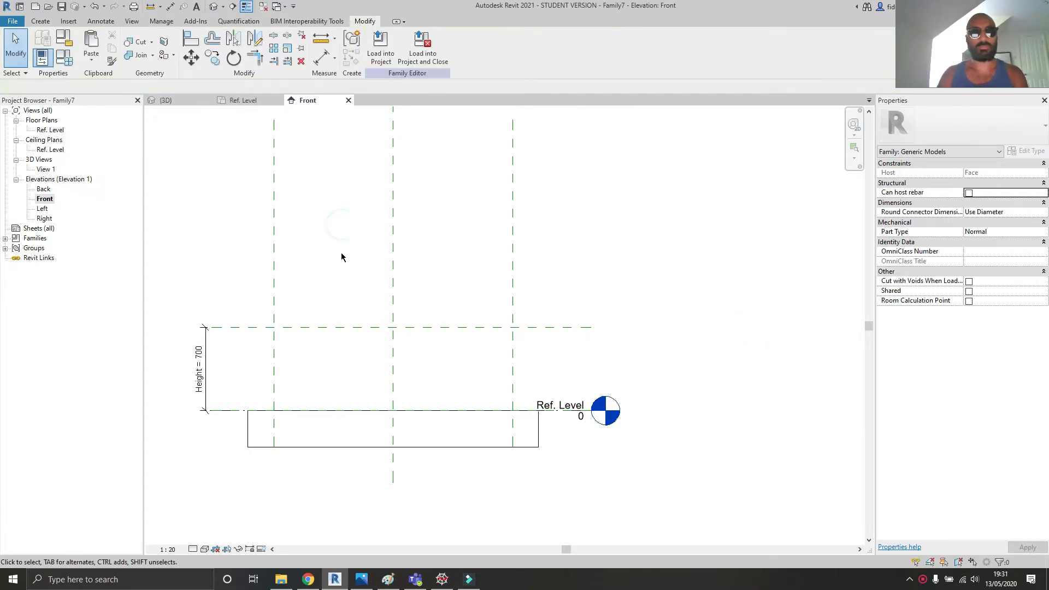
- Name the horizontal reference plane above Ref. Level Table
left_click(297, 340)
scroll(235, 341, "up", 3)
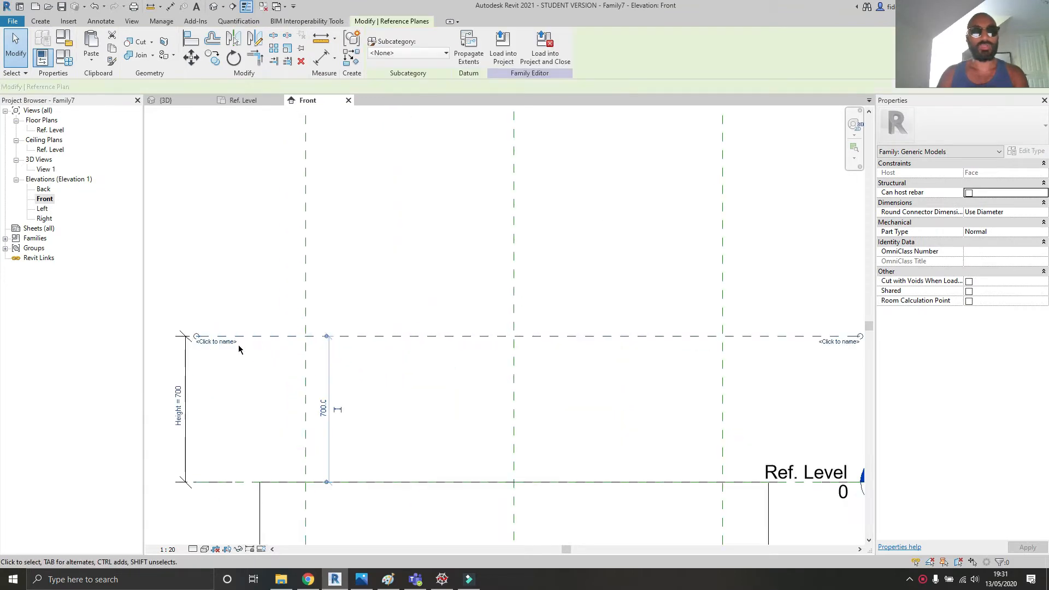
left_click(218, 341)
type("Table")
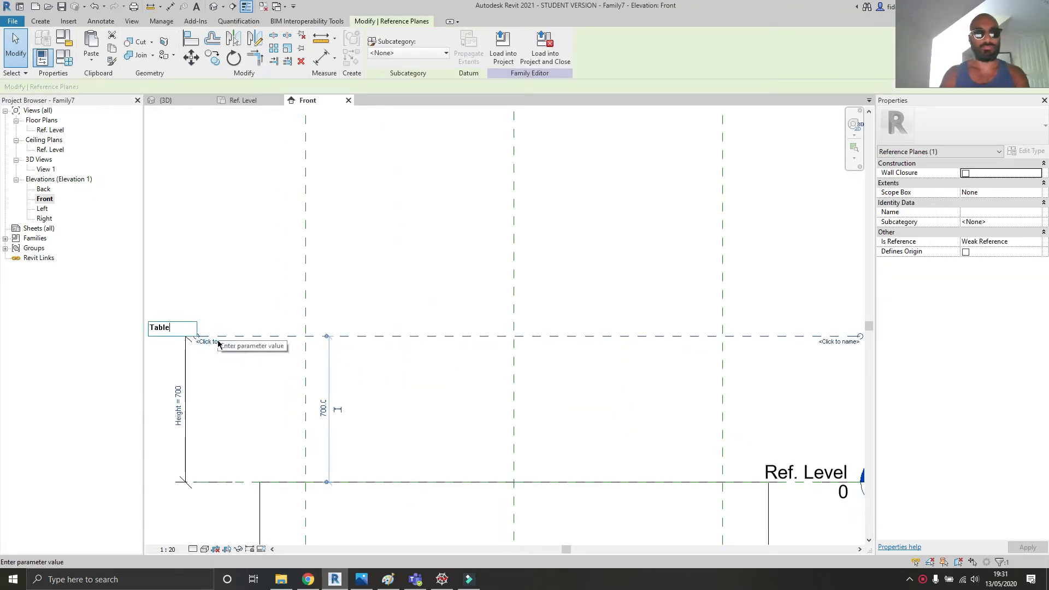
left_click(208, 262)
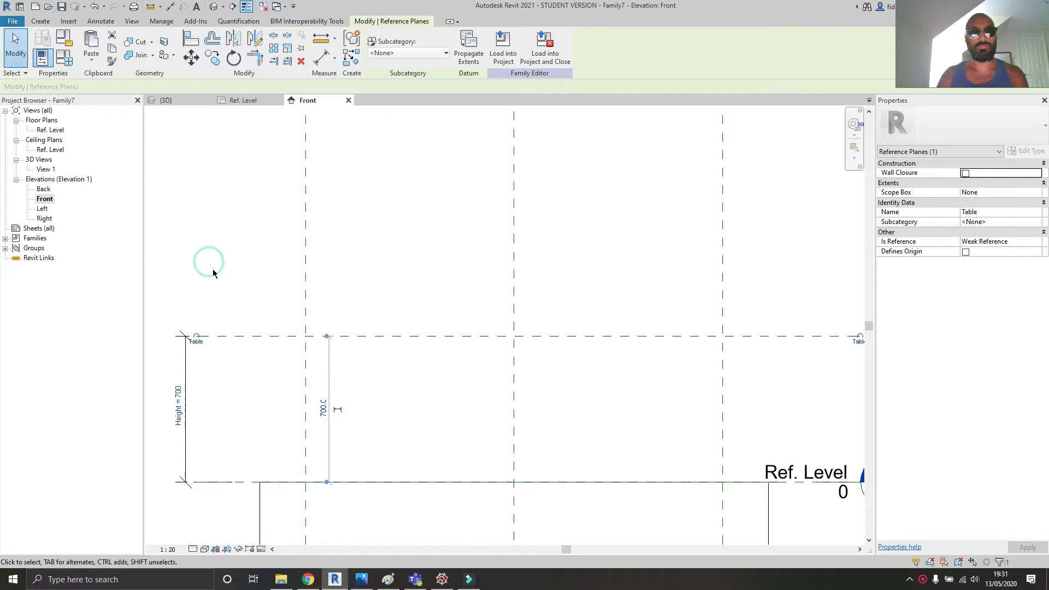
scroll(246, 265, "down", 2)
left_click(245, 262)
middle_click_drag(401, 320, 441, 284)
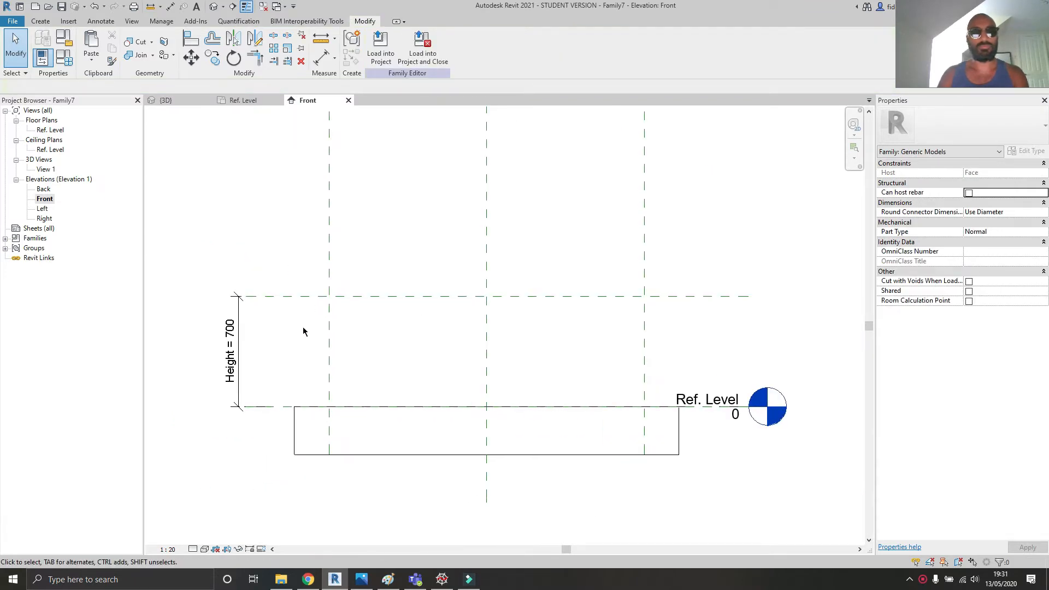
- View the finished table in the open Compiled Table 3D view and return to the Front elevation of Family7
scroll(351, 319, "up", 2)
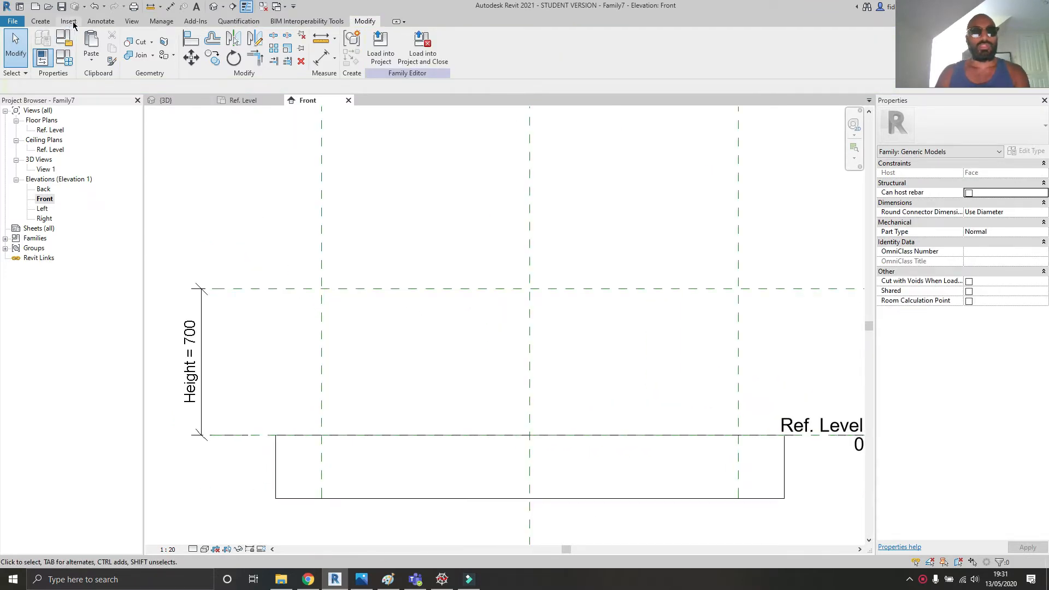
left_click(169, 101)
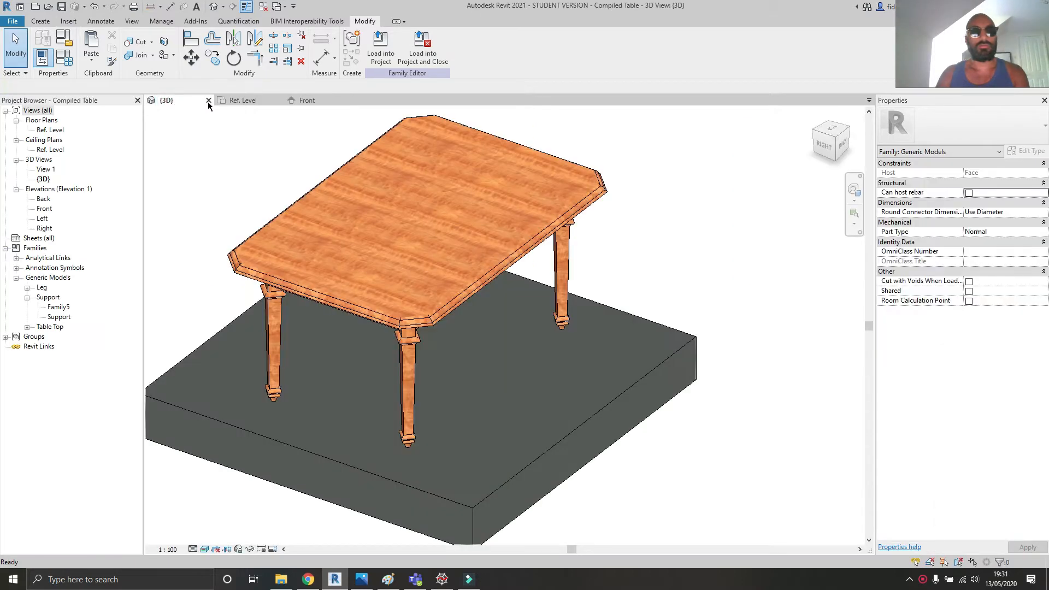
left_click(209, 101)
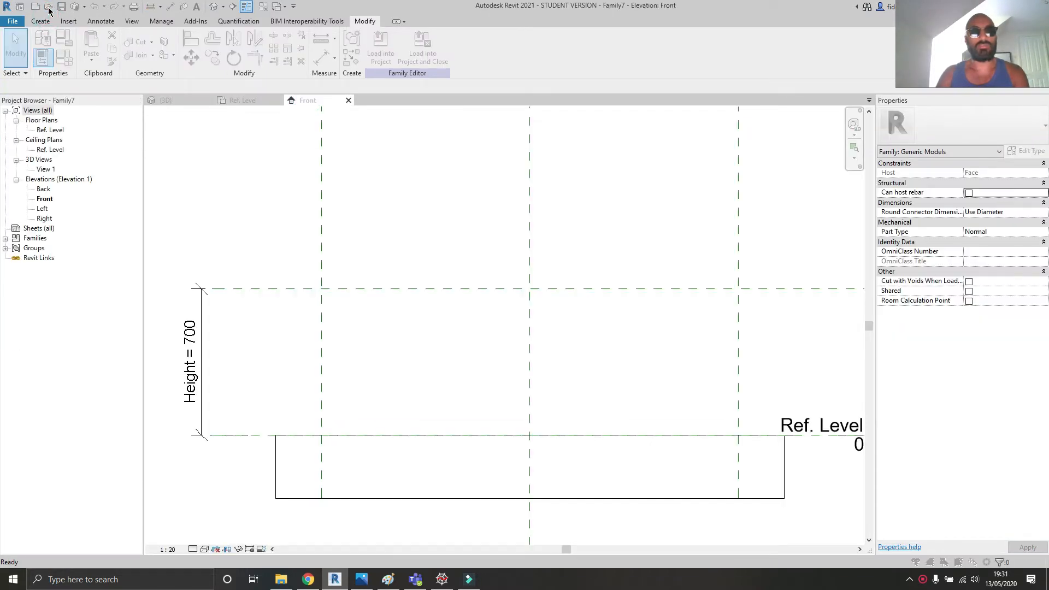
- Open the Leg family from the 040 - Wooden Furniture folder
left_click(49, 7)
left_click(662, 177)
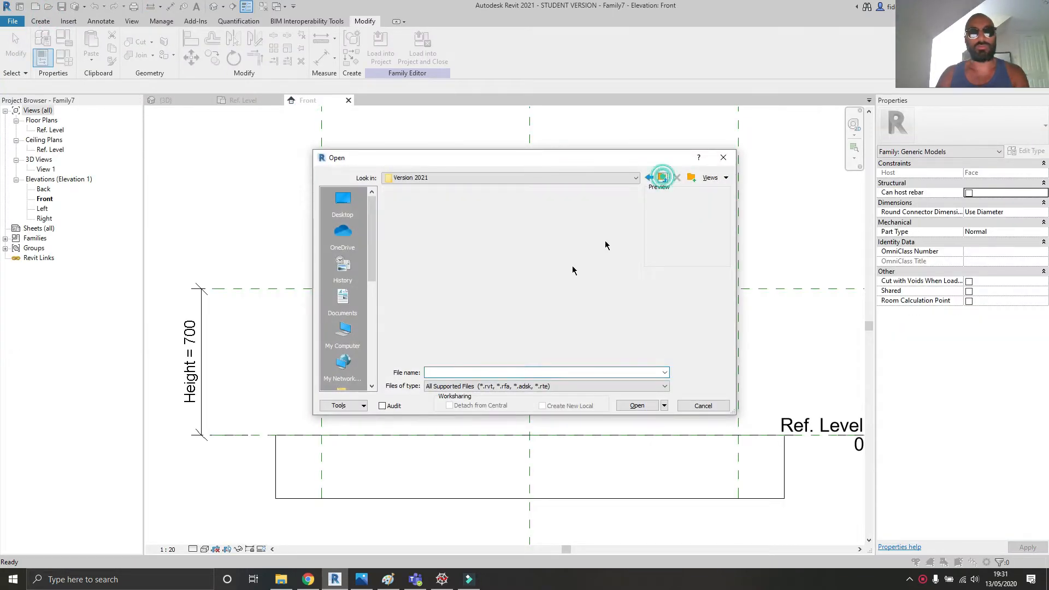
left_click(662, 177)
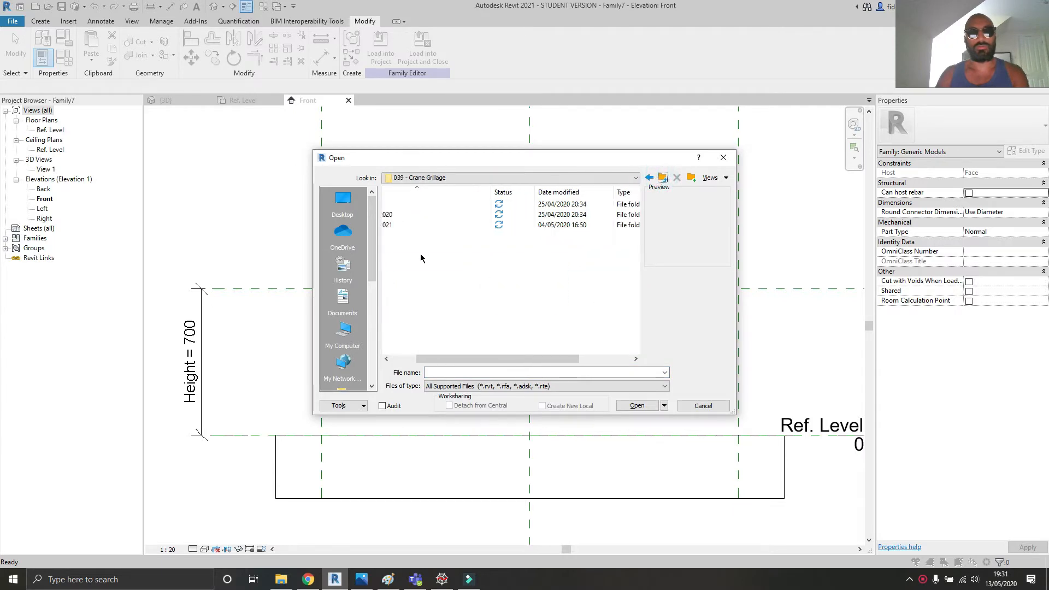
left_click(662, 177)
scroll(437, 306, "down", 10)
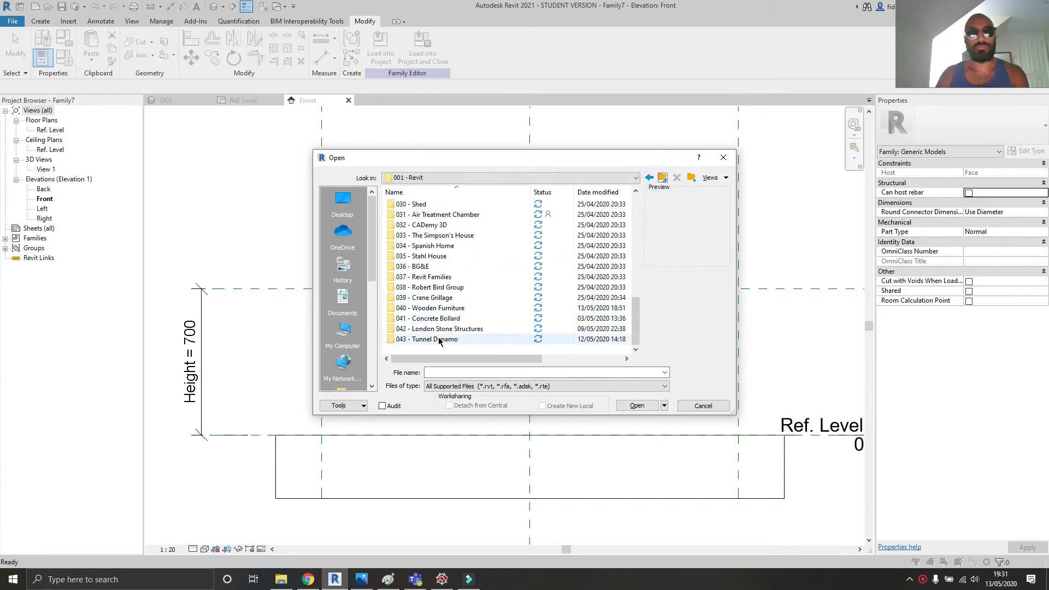
double_click(451, 310)
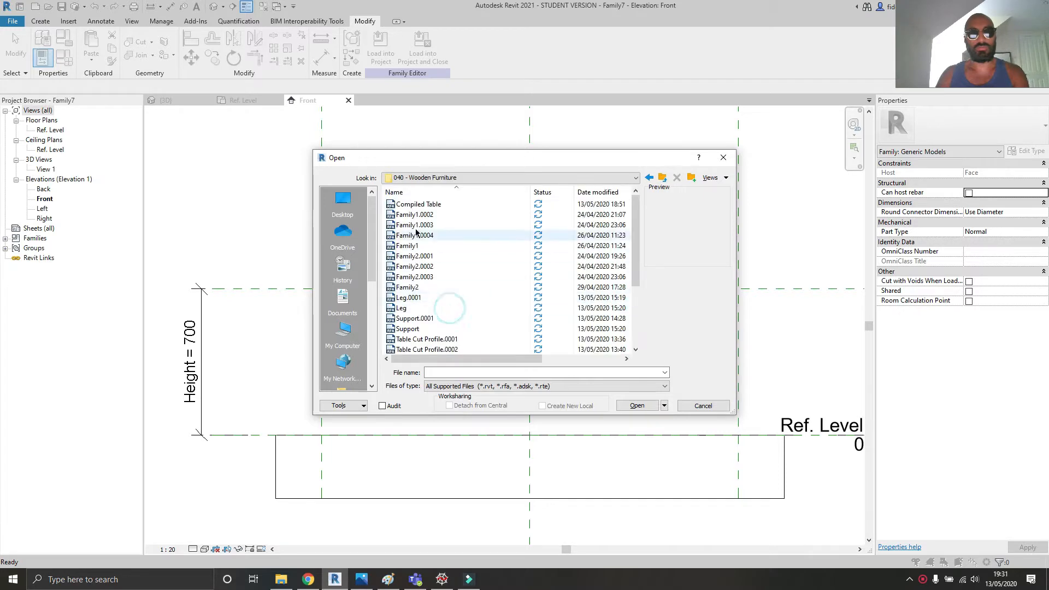
scroll(432, 284, "up", 2)
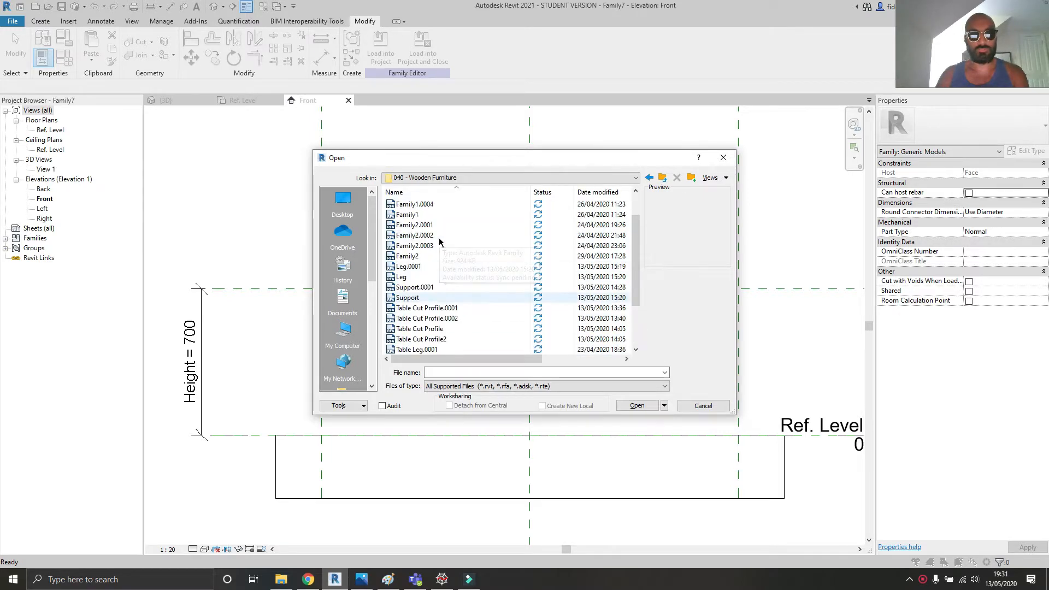
double_click(427, 279)
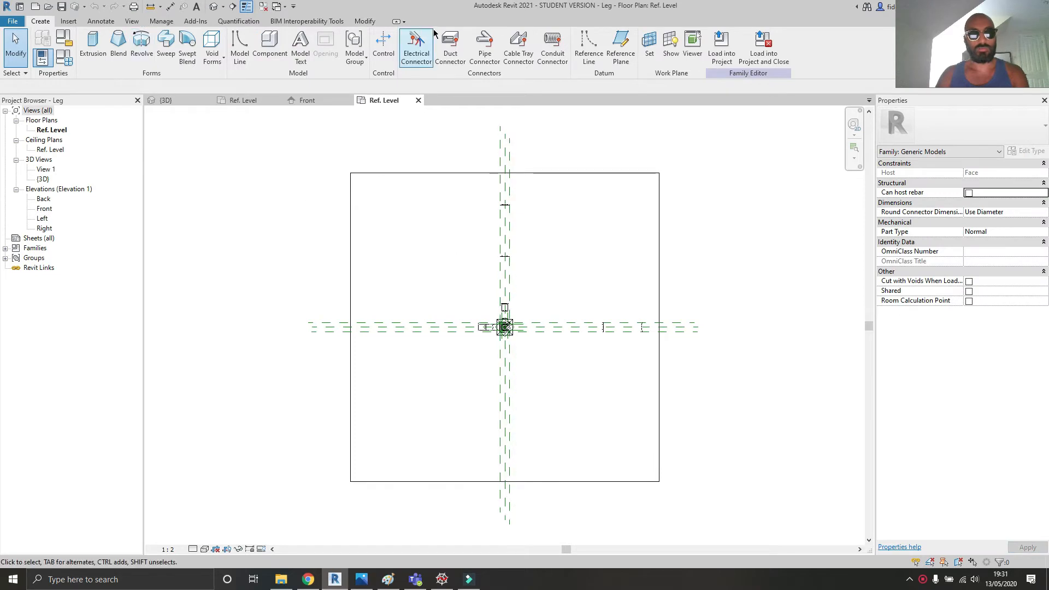
- Load the Leg family into Family7 without placing an instance, and save the changes to Compiled Table while closing it
left_click(715, 56)
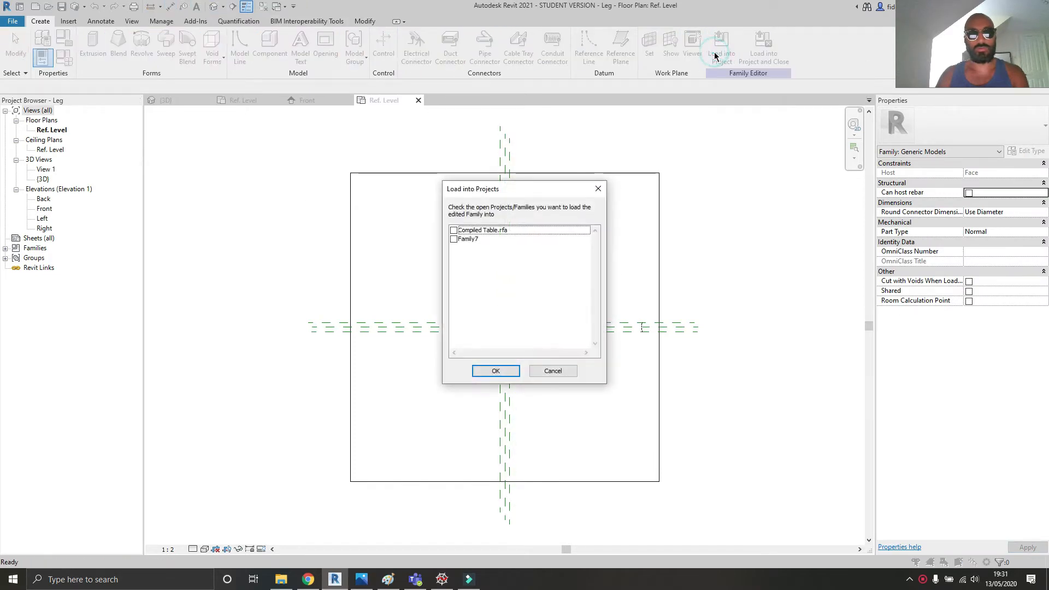
left_click(454, 239)
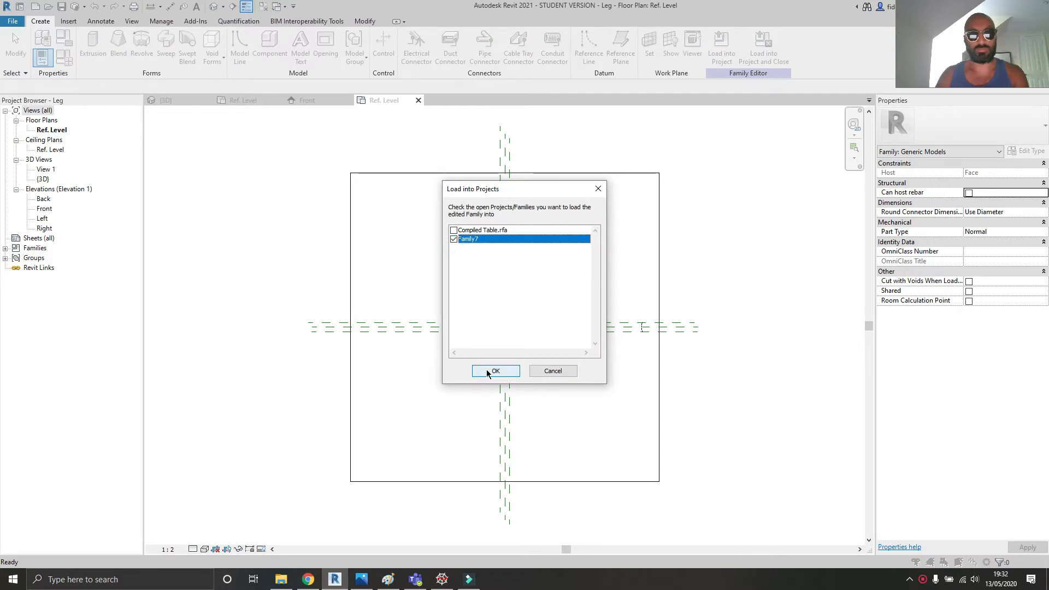
left_click(494, 371)
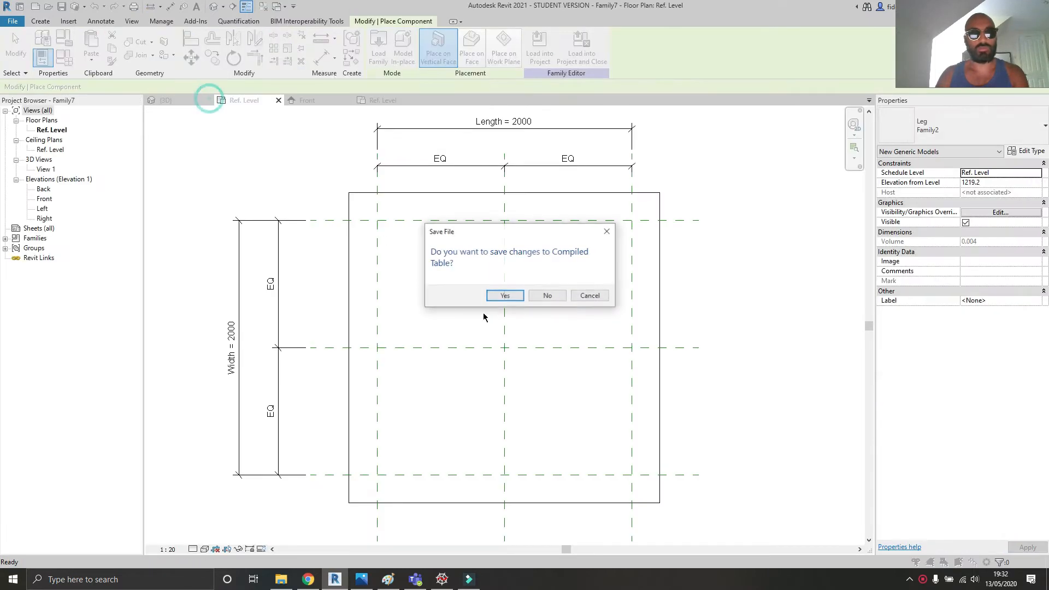
left_click(504, 295)
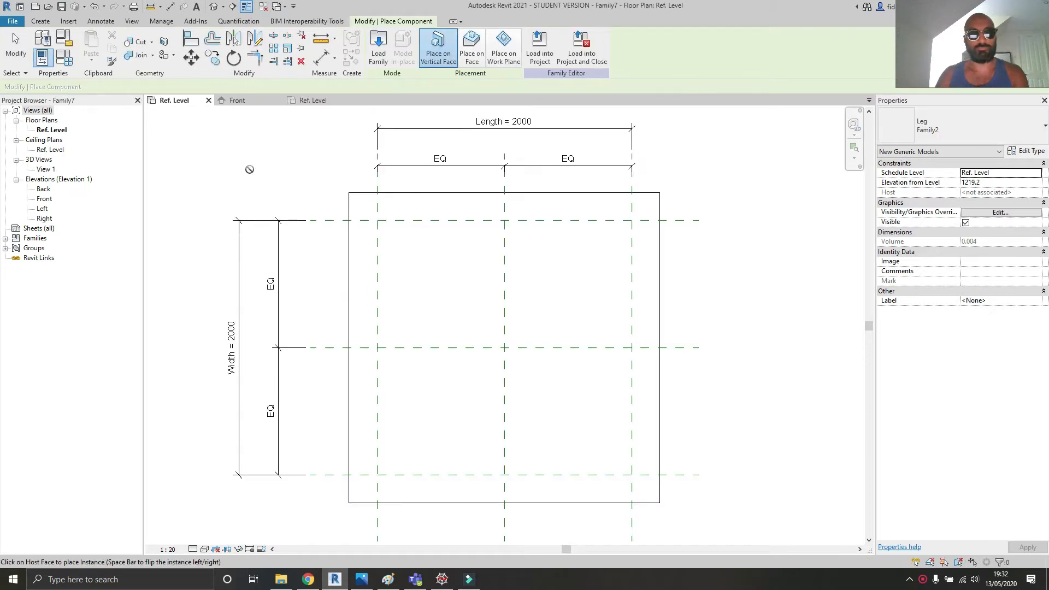
key("Escape")
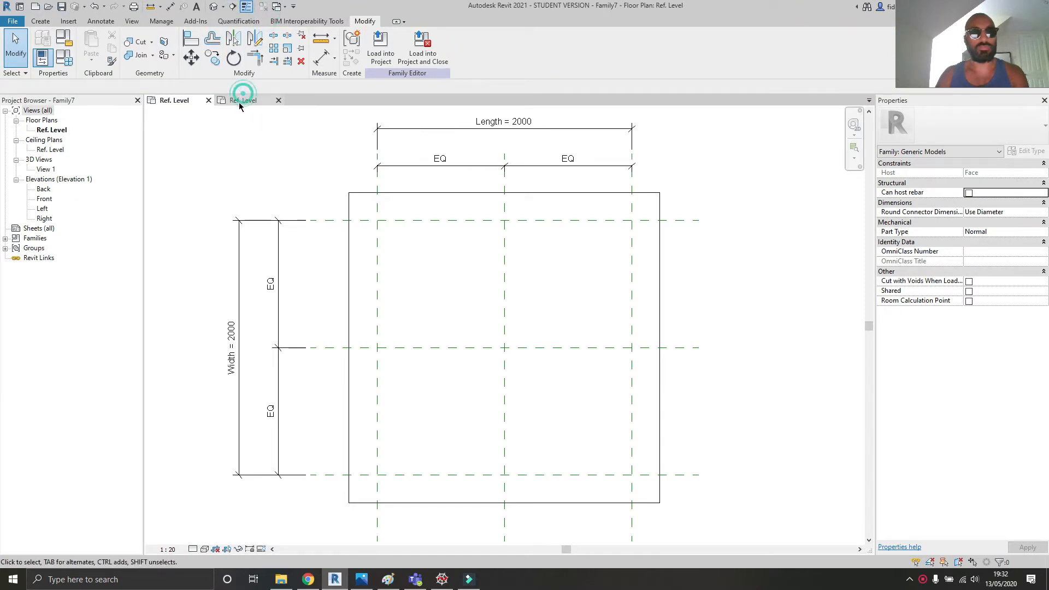
- Open the Support family from the 040 - Wooden Furniture folder
left_click(240, 103)
left_click(48, 6)
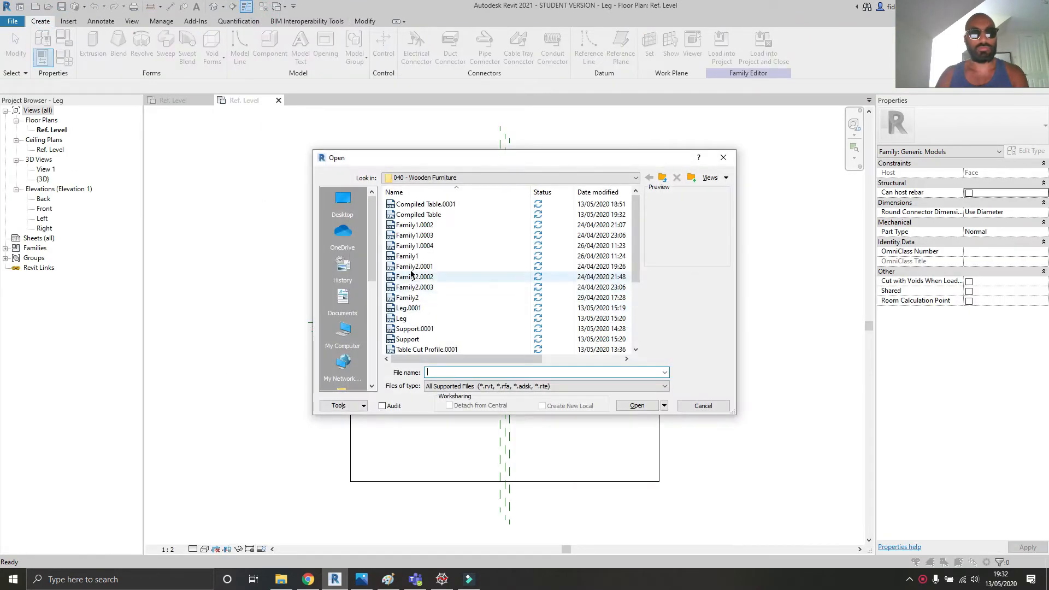
scroll(413, 278, "down", 1)
left_click(428, 311)
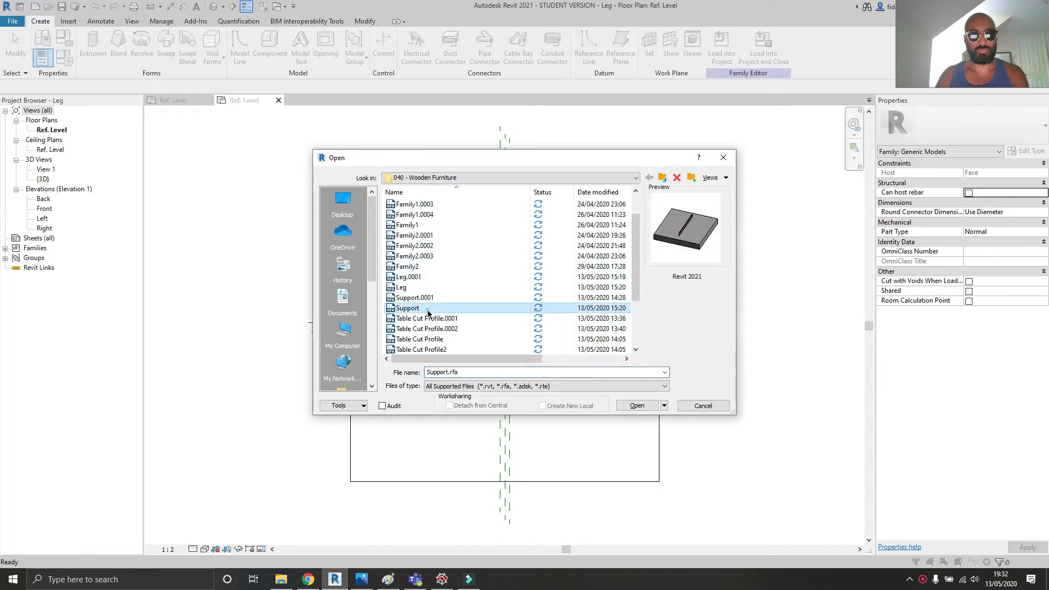
double_click(428, 310)
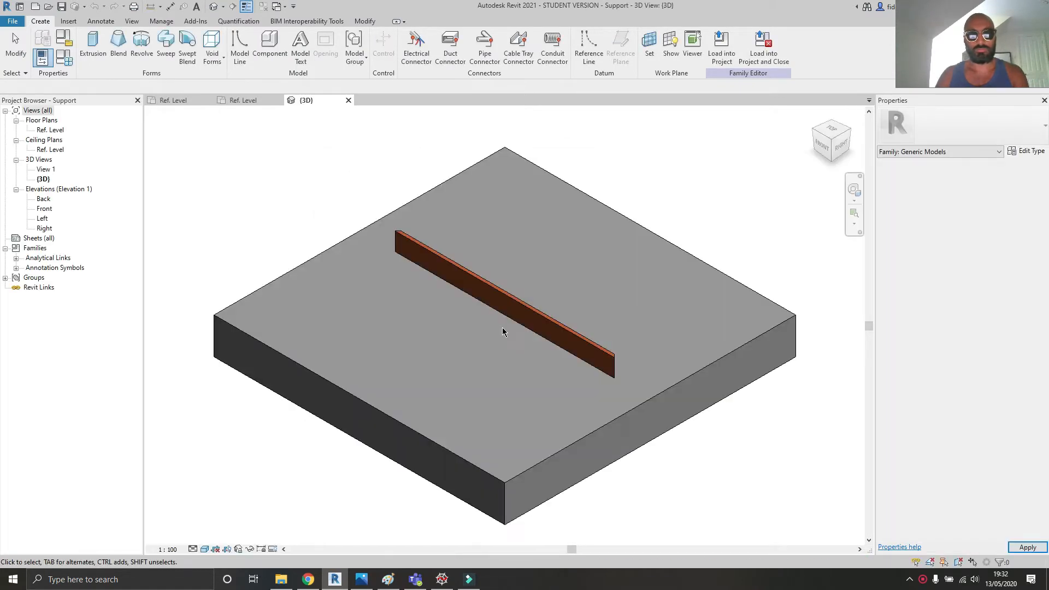
- Load the Support family into Family7 only
scroll(652, 337, "up", 1)
middle_click_drag(653, 338, 486, 305, "shift")
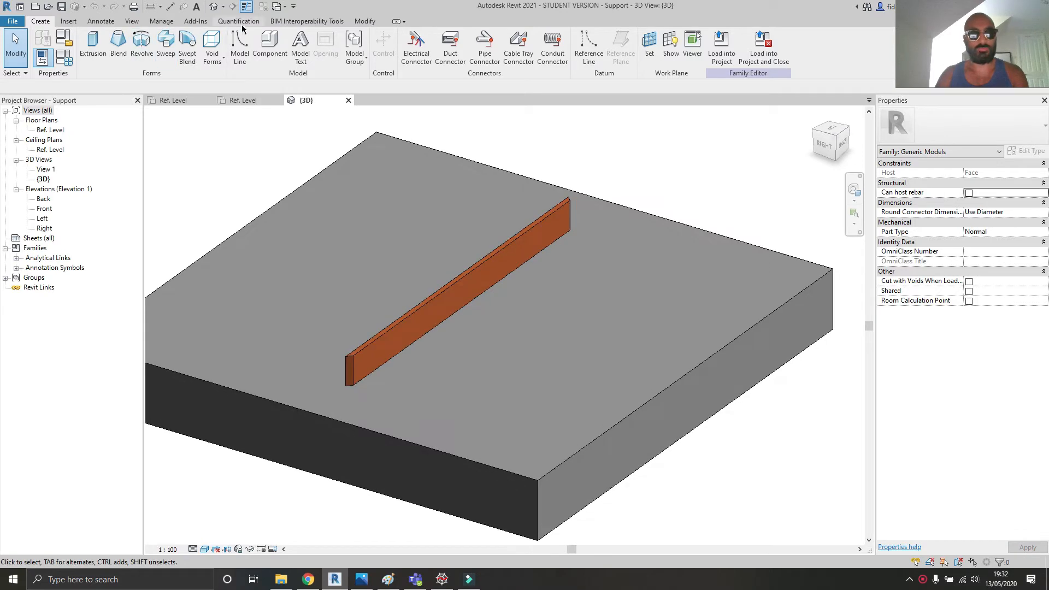
left_click(721, 45)
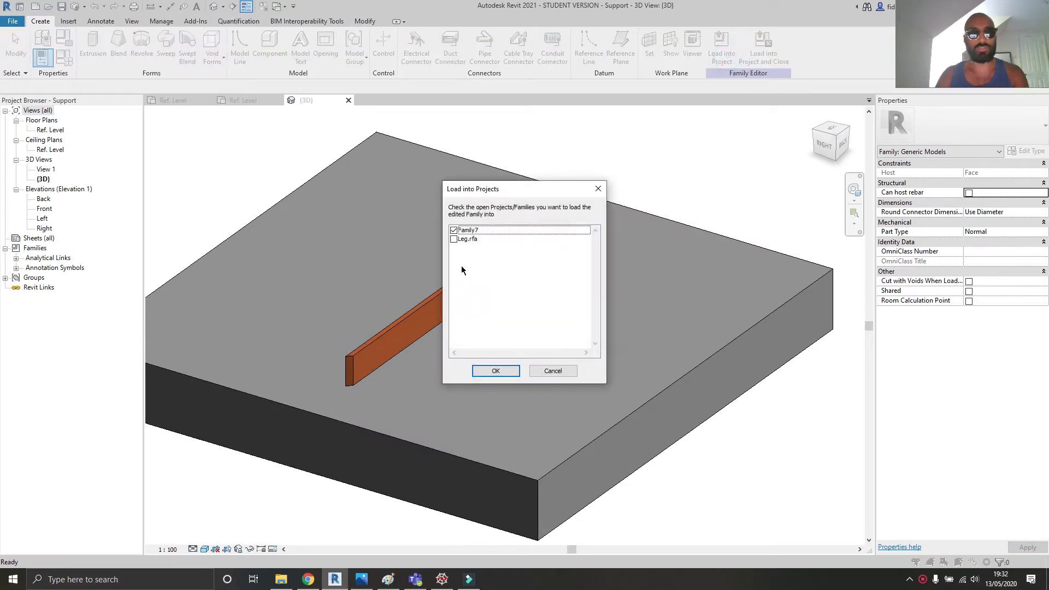
left_click(491, 370)
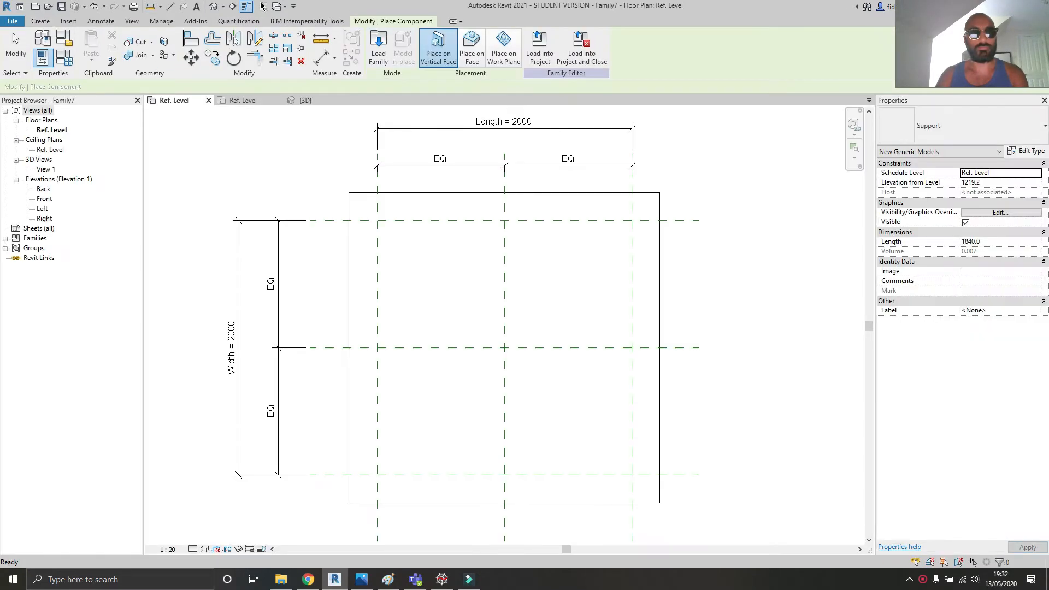
- Open the Table Top2 family from the 040 - Wooden Furniture folder
left_click(49, 6)
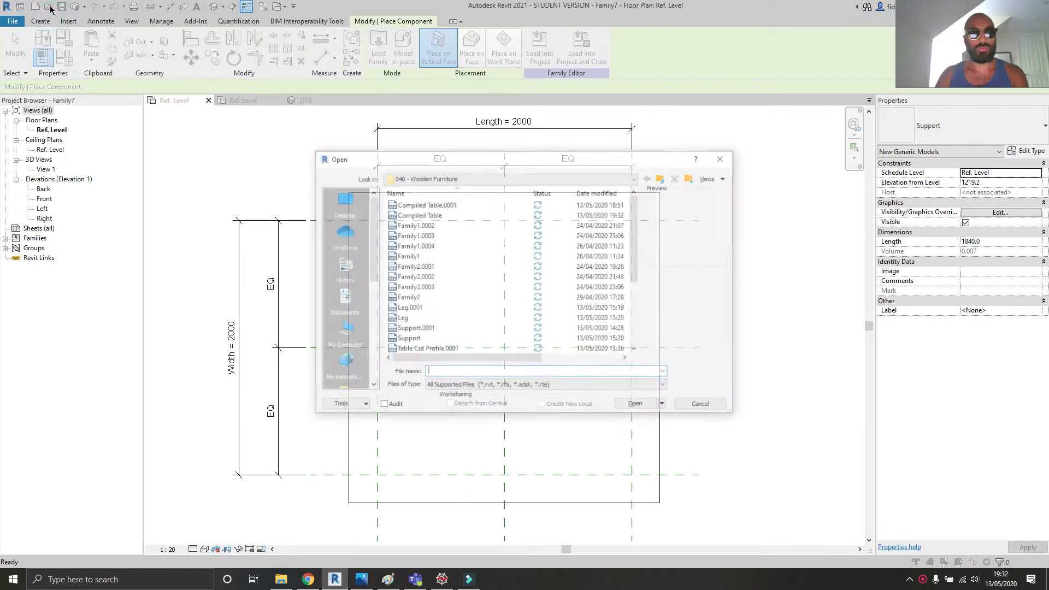
scroll(477, 290, "down", 4)
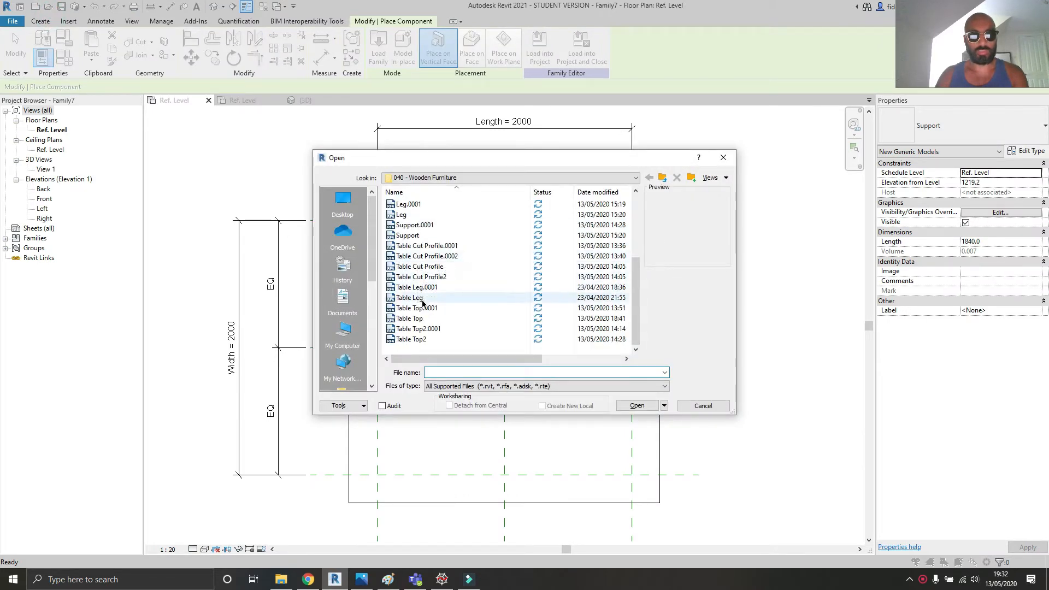
left_click(415, 339)
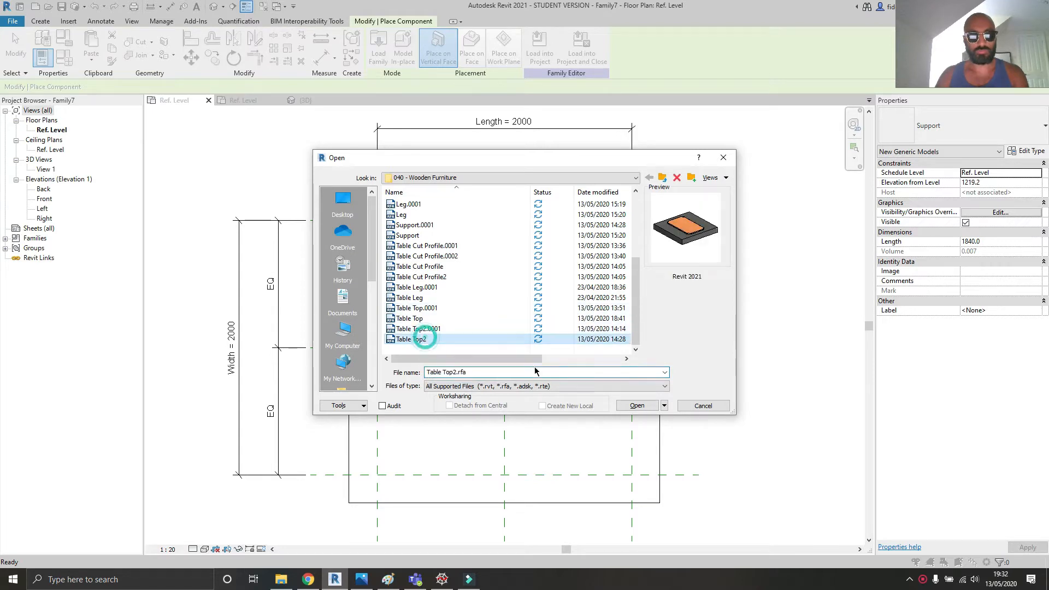
left_click(637, 405)
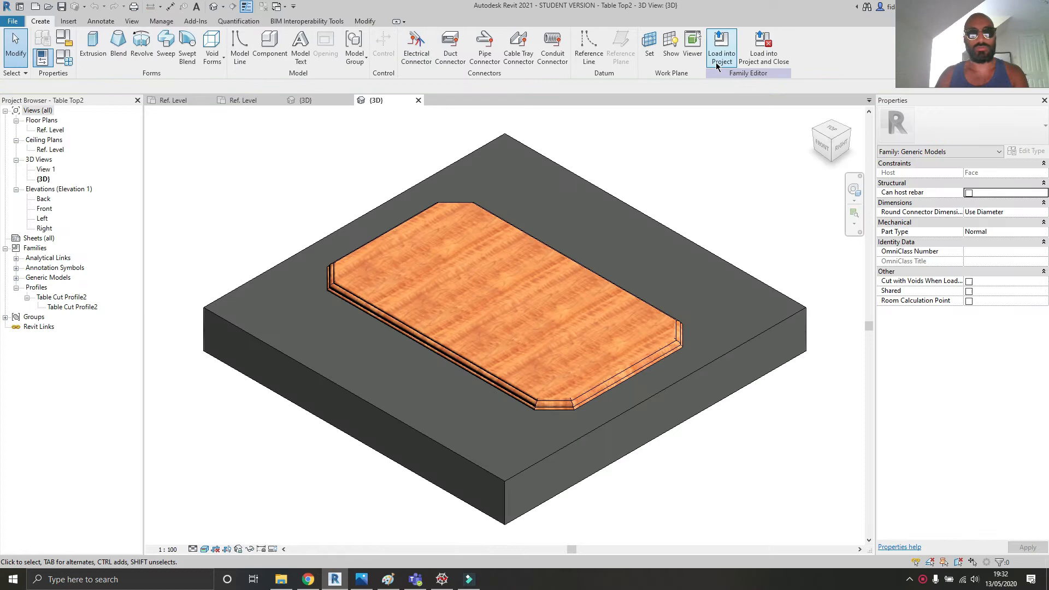
- Load the Table Top2 family into Family7 without placing an instance
left_click(720, 54)
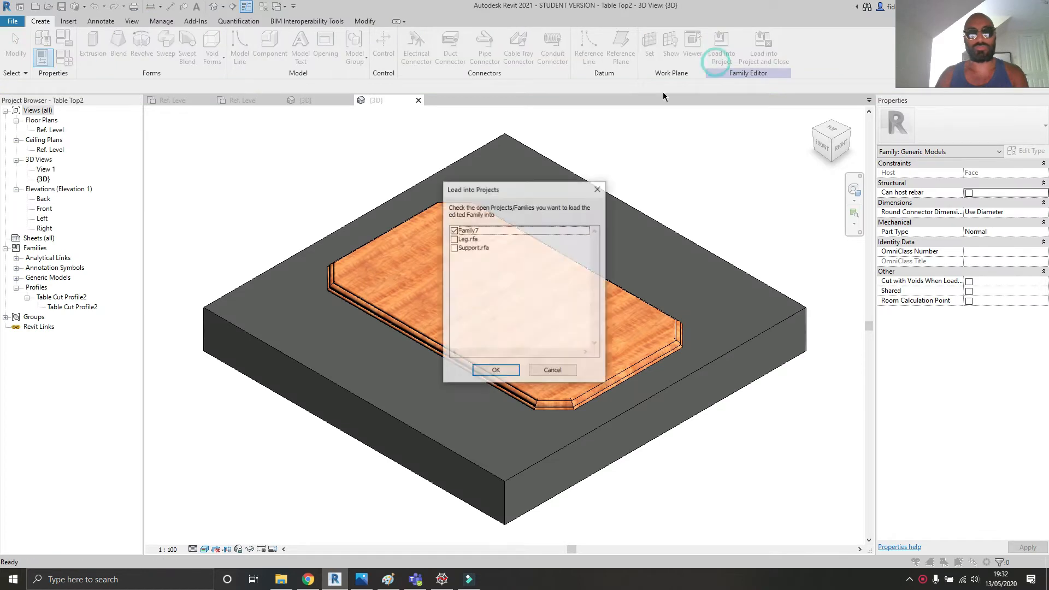
left_click(496, 371)
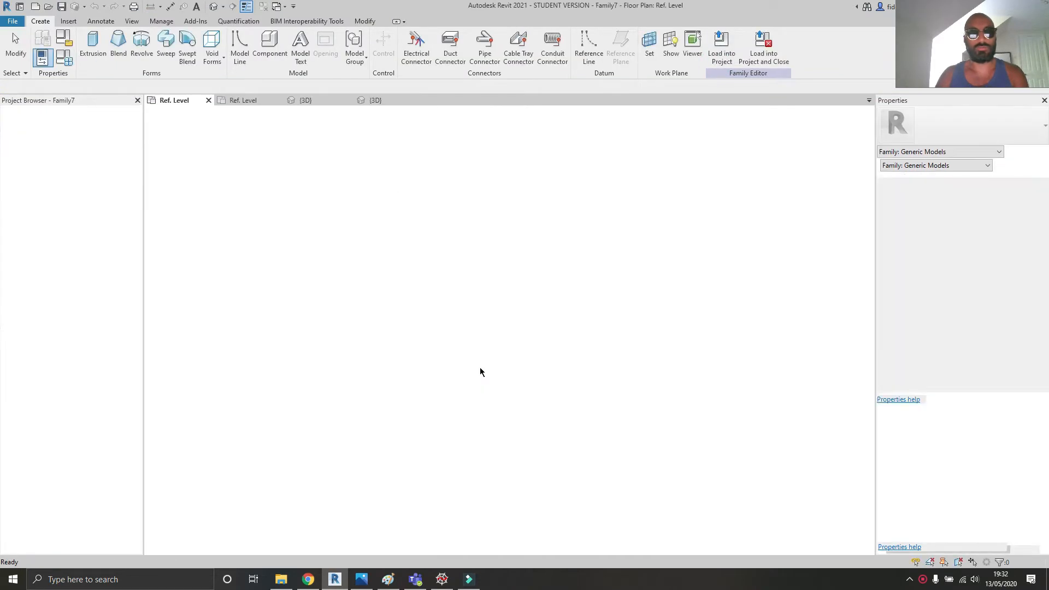
key("Escape")
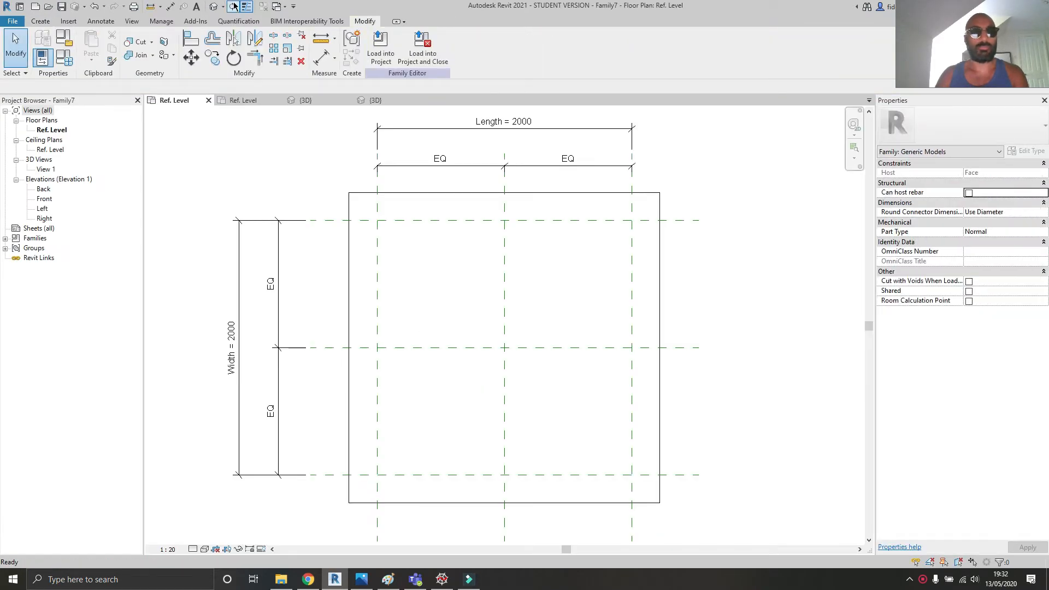
- Open the default 3D view of Family7 and place one Leg instance of type Family2 on the host's upper face
left_click(215, 7)
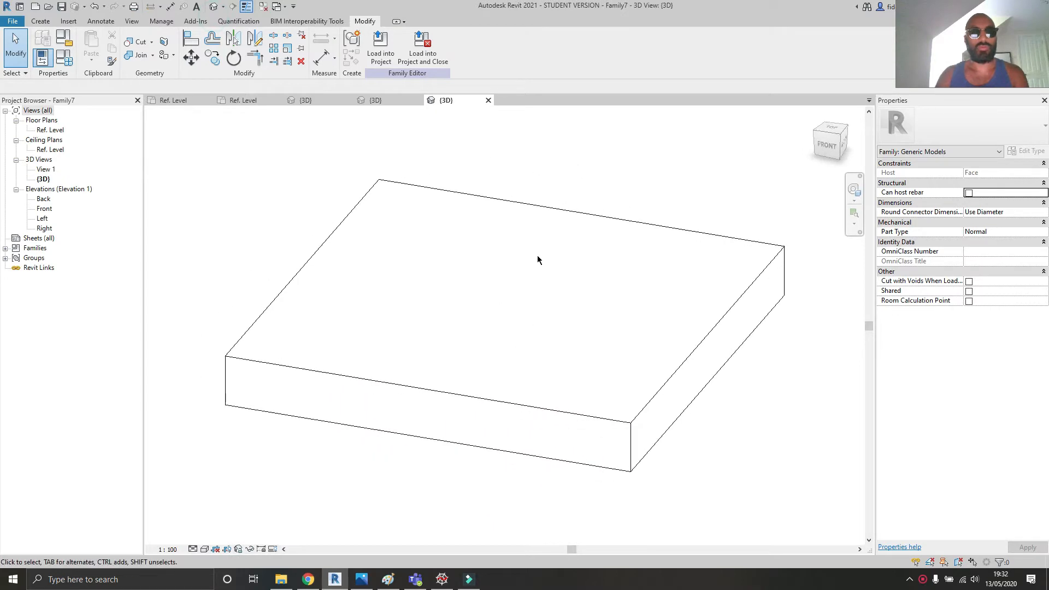
left_click(5, 249)
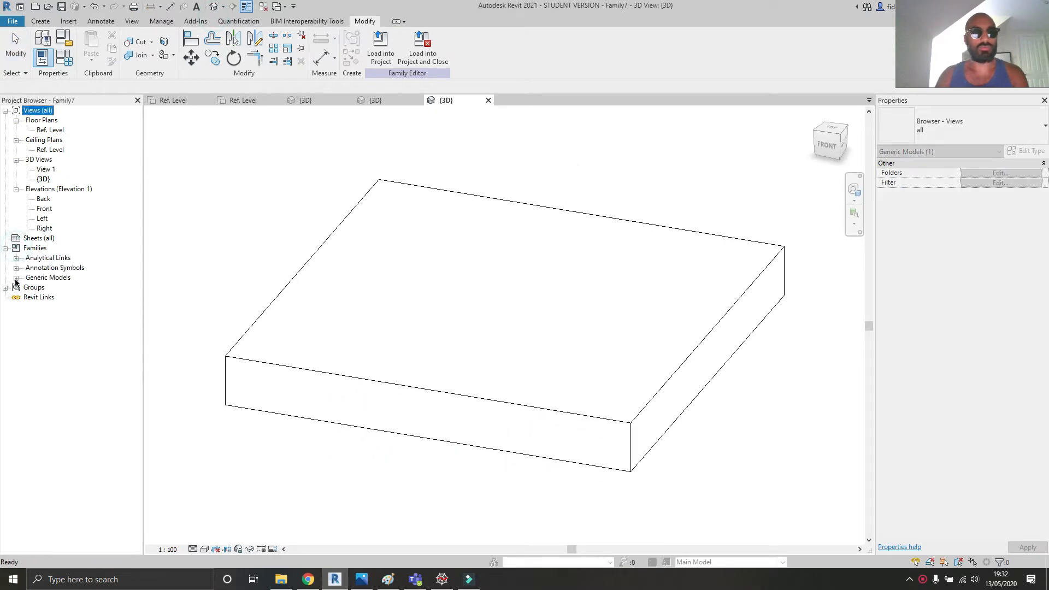
left_click(15, 278)
left_click(27, 288)
left_click_drag(60, 299, 316, 291)
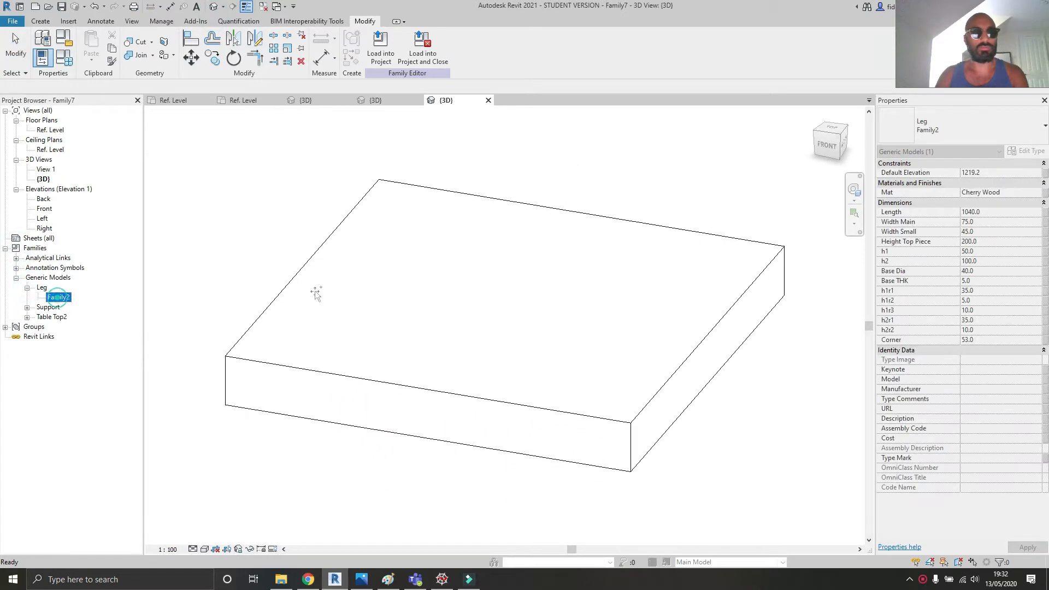
left_click(376, 294)
- Place one Support instance on the host's upper face beside the leg
left_click(27, 307)
left_click_drag(59, 317, 531, 299)
left_click(531, 299)
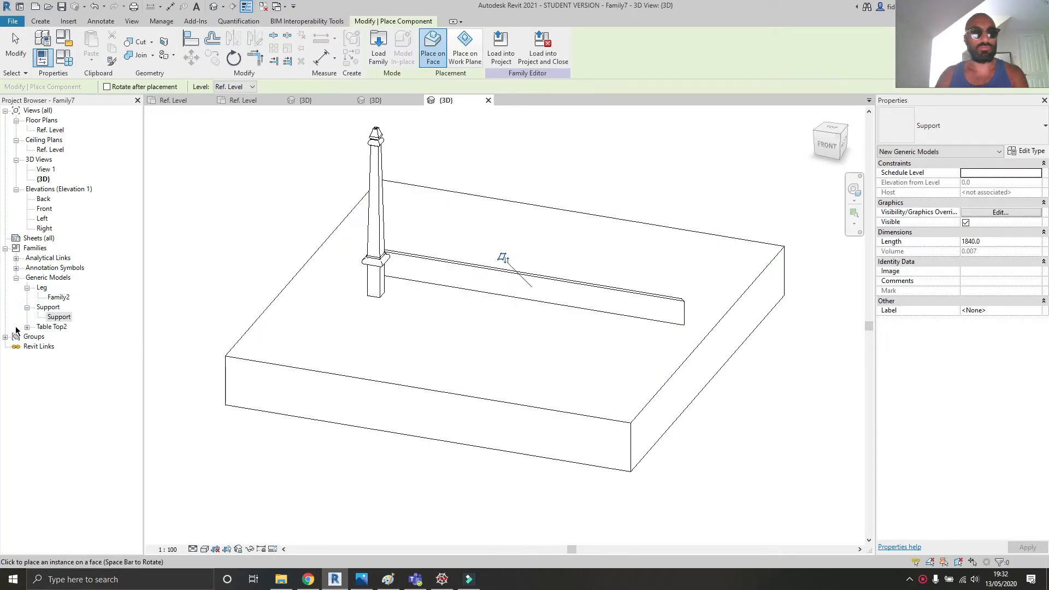
- Place Table Top2 instances on the support's side face and on the host's upper face
left_click(27, 327)
left_click(62, 336)
left_click_drag(62, 336, 519, 314)
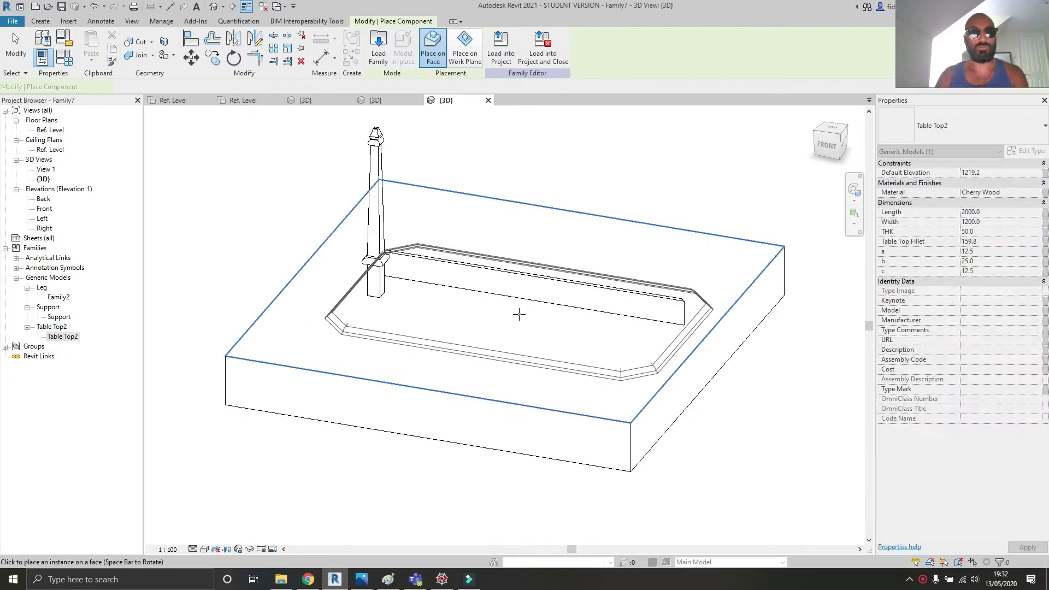
left_click(534, 295)
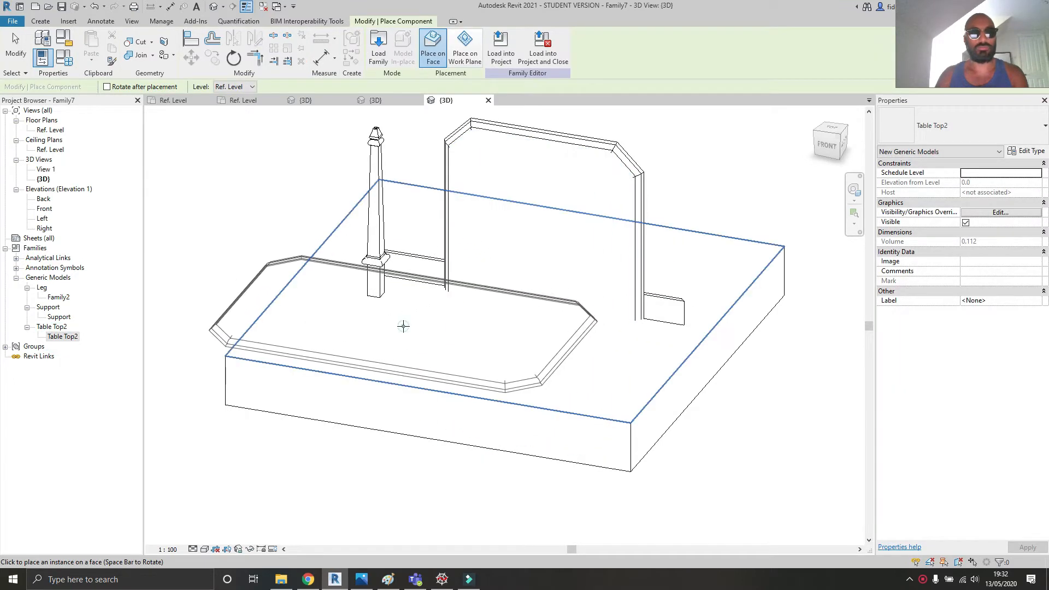
key("Escape")
- Delete the upright table top hosted on the support and move the remaining one further onto the host's upper face
left_click(555, 145)
key("Delete")
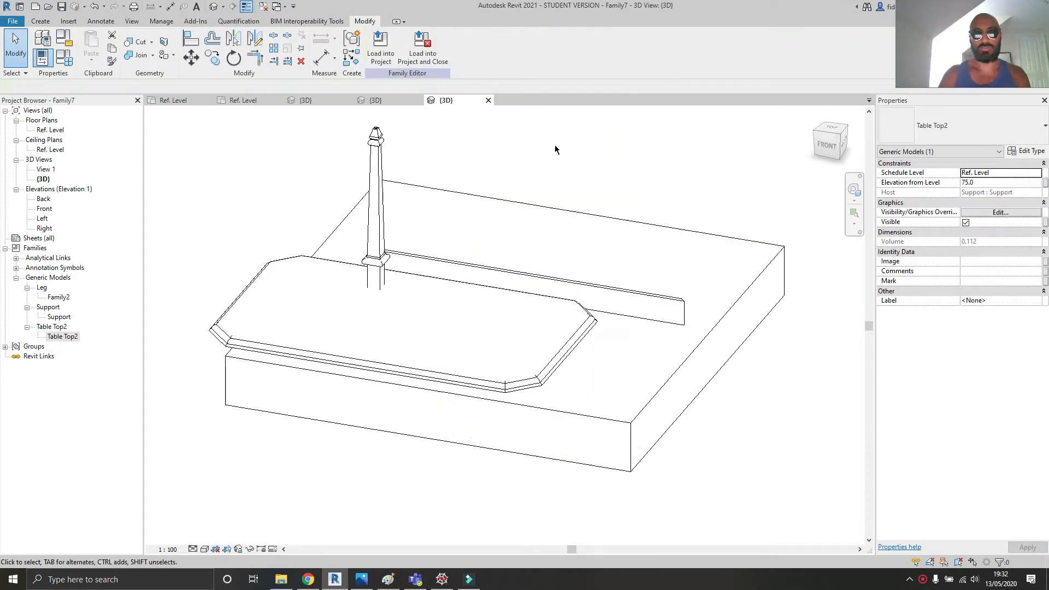
left_click_drag(538, 379, 593, 367)
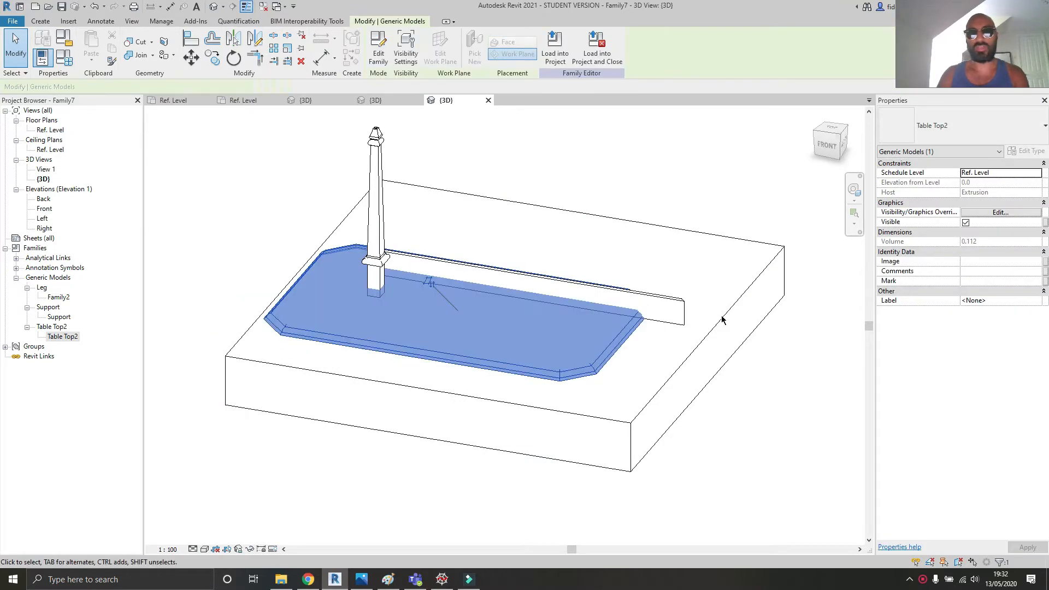
- Set the 3D view's visual style to Realistic
scroll(721, 319, "down", 2)
left_click(205, 549)
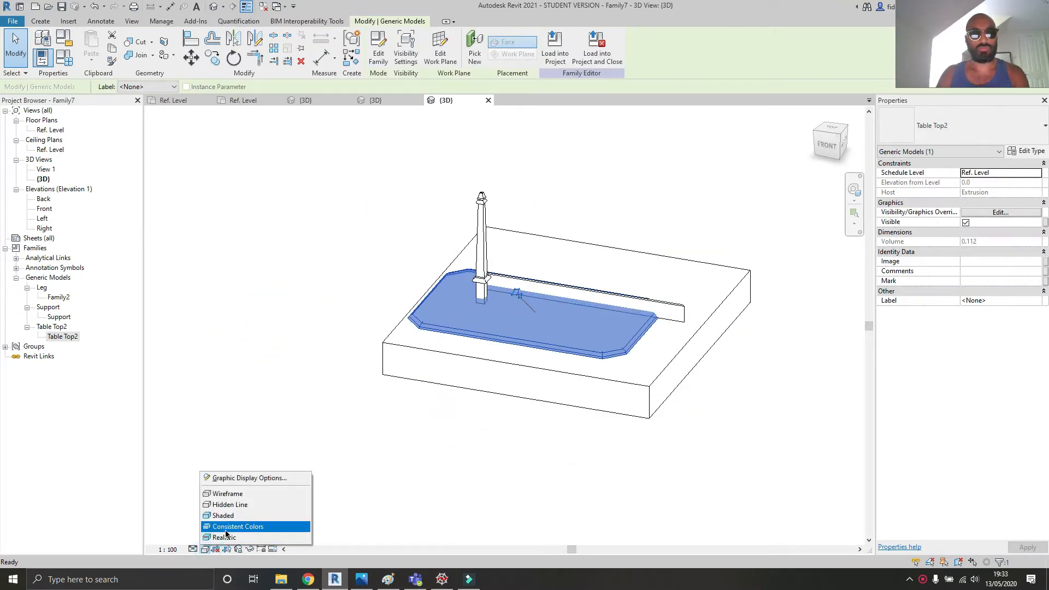
left_click(226, 529)
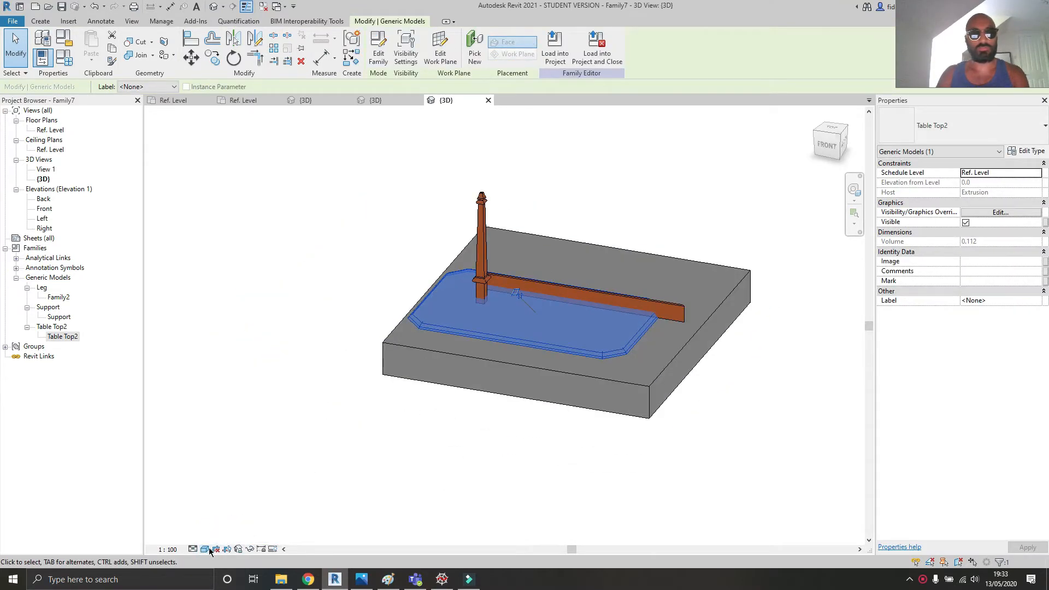
left_click(207, 549)
left_click(218, 532)
mouse_move(836, 394)
middle_mouse_down("shift")
mouse_move(670, 398)
mouse_move(369, 356)
mouse_move(536, 375)
middle_mouse_up("shift")
scroll(546, 366, "up", 2)
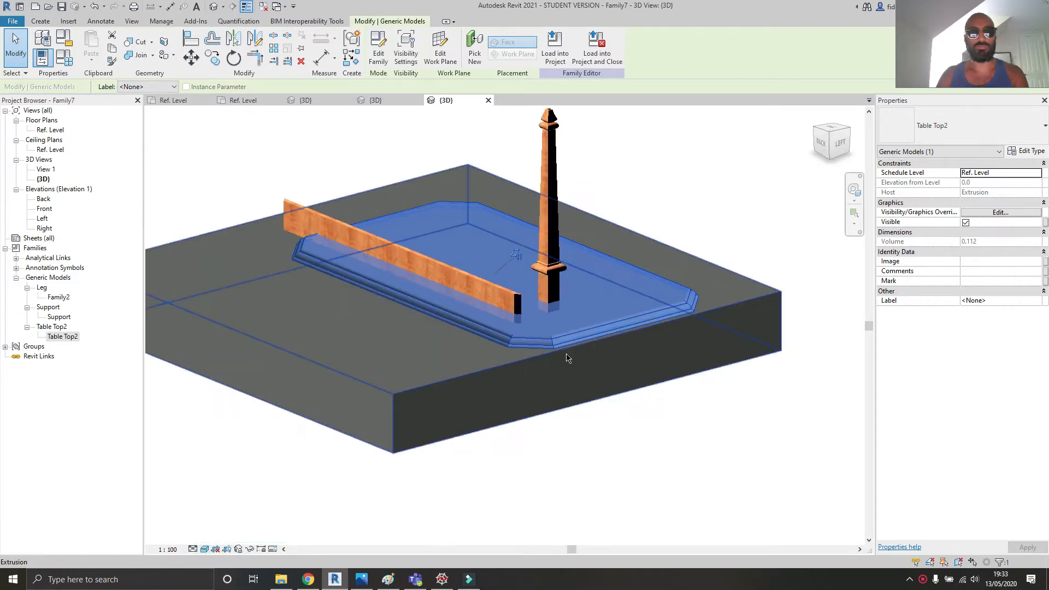
- Change the table top's work plane from the extrusion to Reference Plane : Table
middle_click_drag(577, 331, 566, 338)
scroll(635, 332, "down", 1)
middle_click_drag(636, 333, 655, 393)
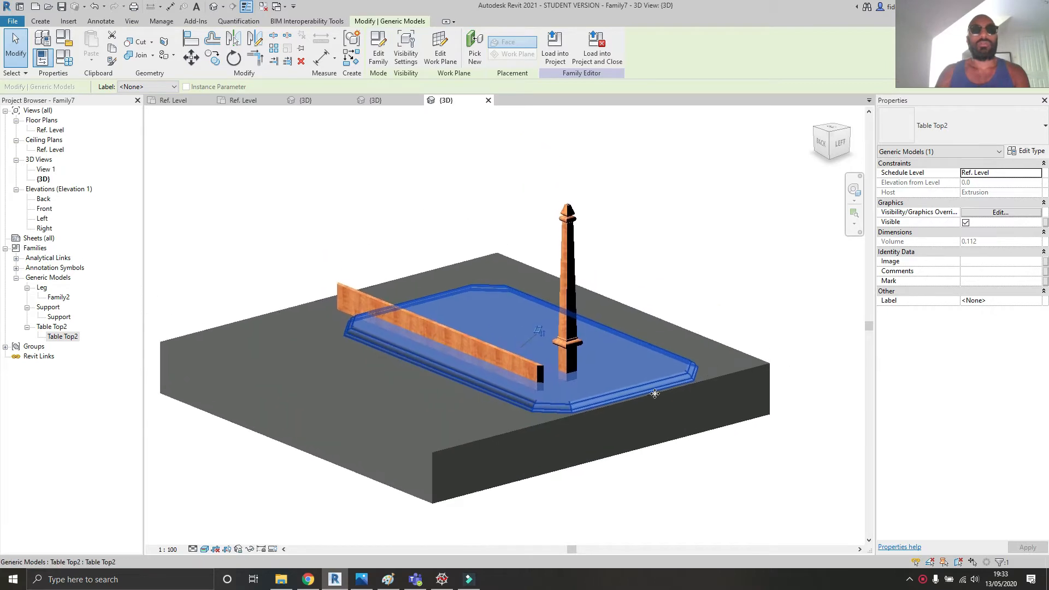
scroll(654, 393, "down", 3)
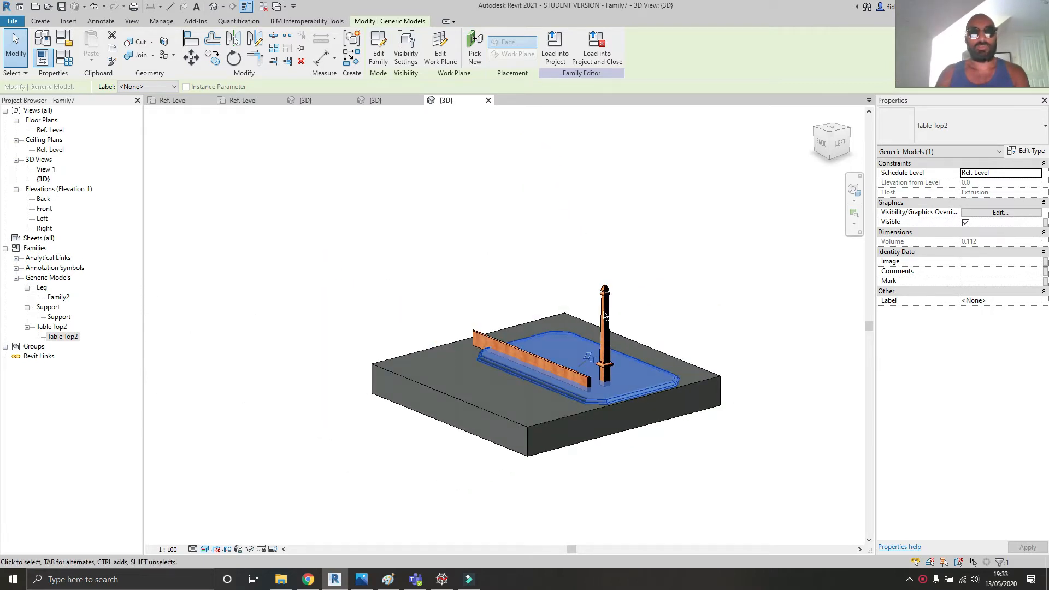
scroll(642, 284, "up", 3)
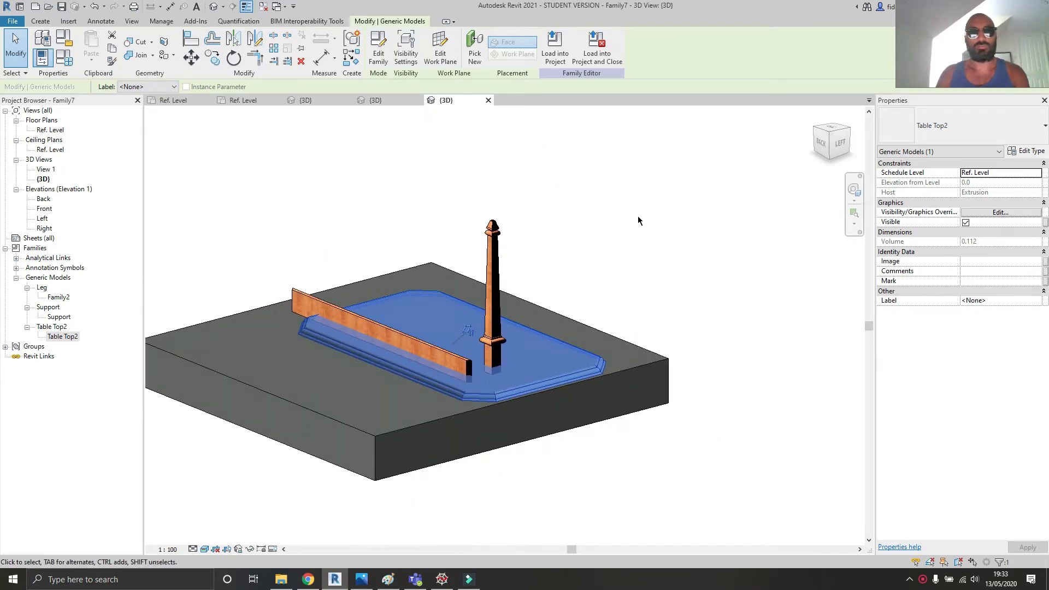
left_click(438, 47)
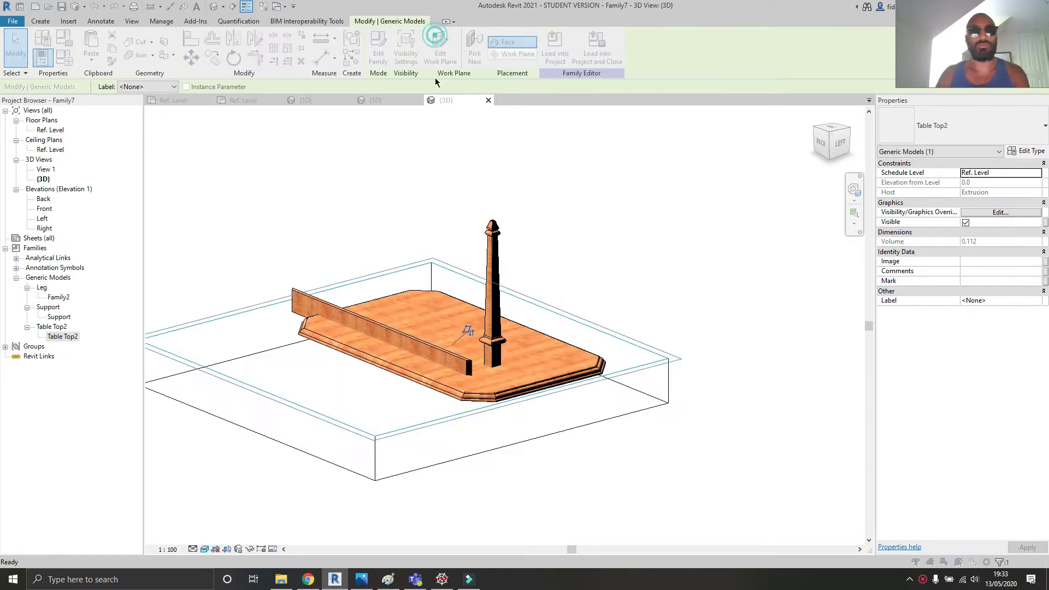
left_click(512, 289)
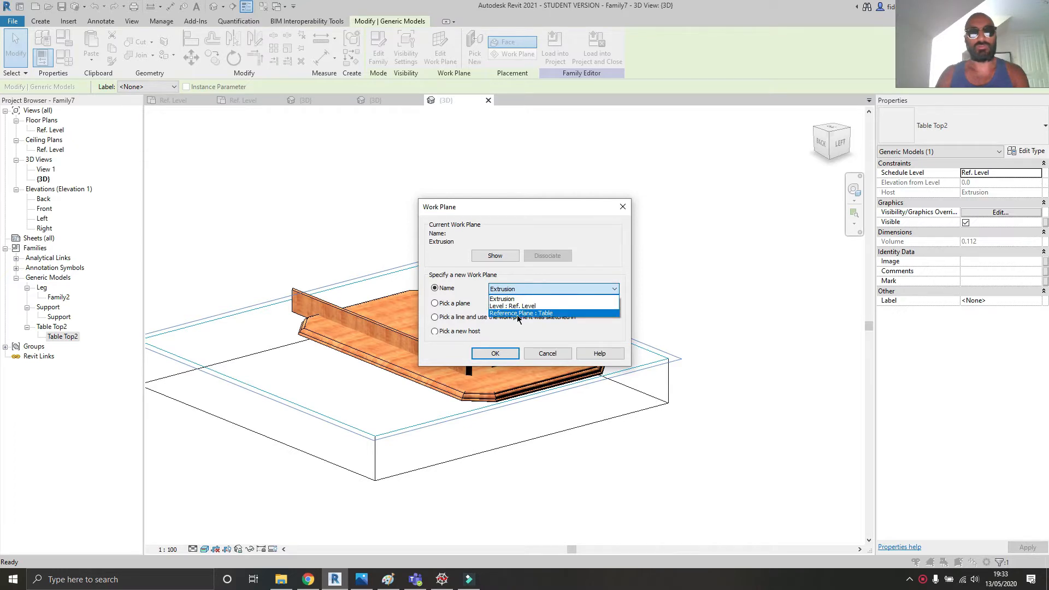
left_click(517, 314)
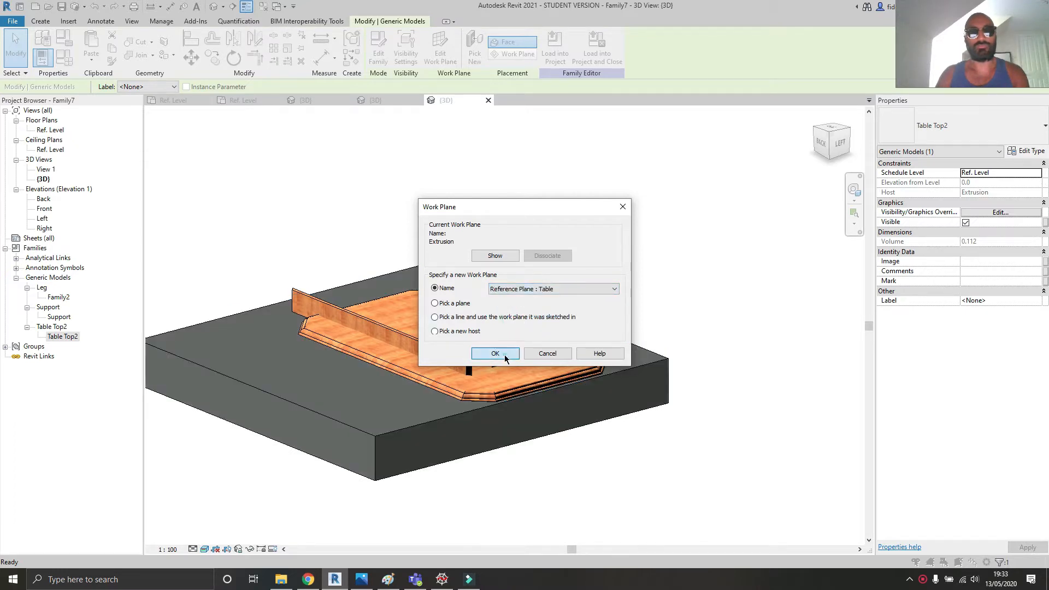
left_click(495, 353)
key("Escape")
- Move the leg and the support together onto the work plane Reference Plane : Table
middle_click_drag(461, 306, 462, 278, "shift")
scroll(471, 292, "up", 1)
left_click(491, 312)
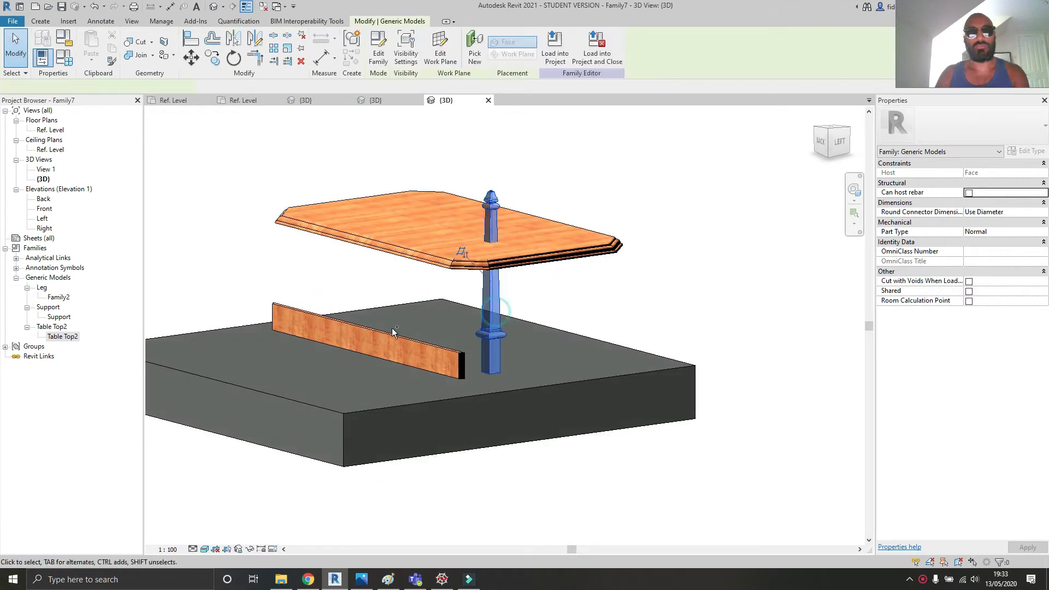
left_click(363, 326, "ctrl")
left_click(415, 53)
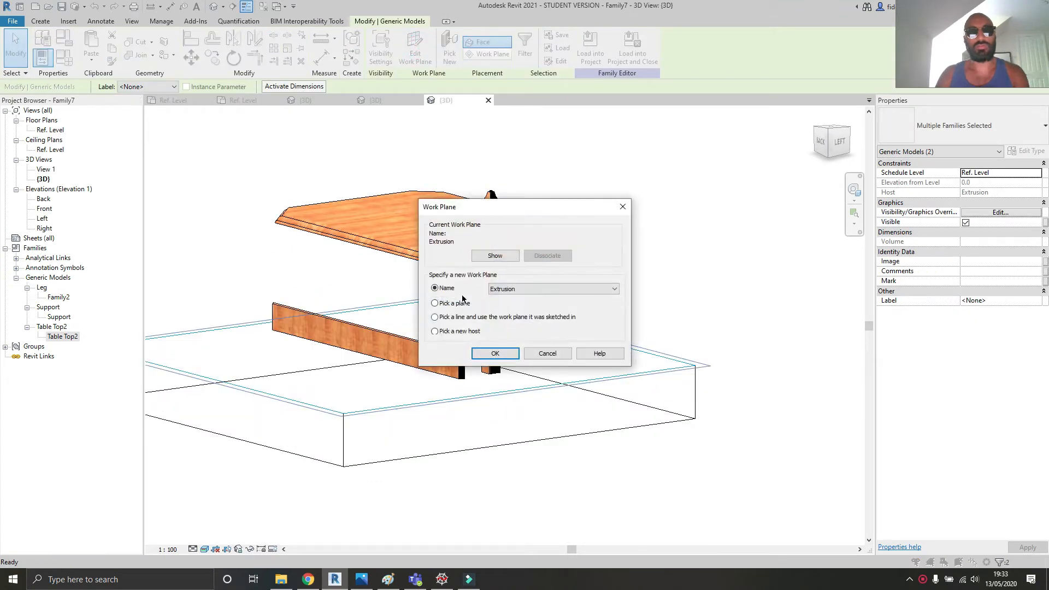
left_click(546, 288)
left_click(513, 316)
left_click(512, 353)
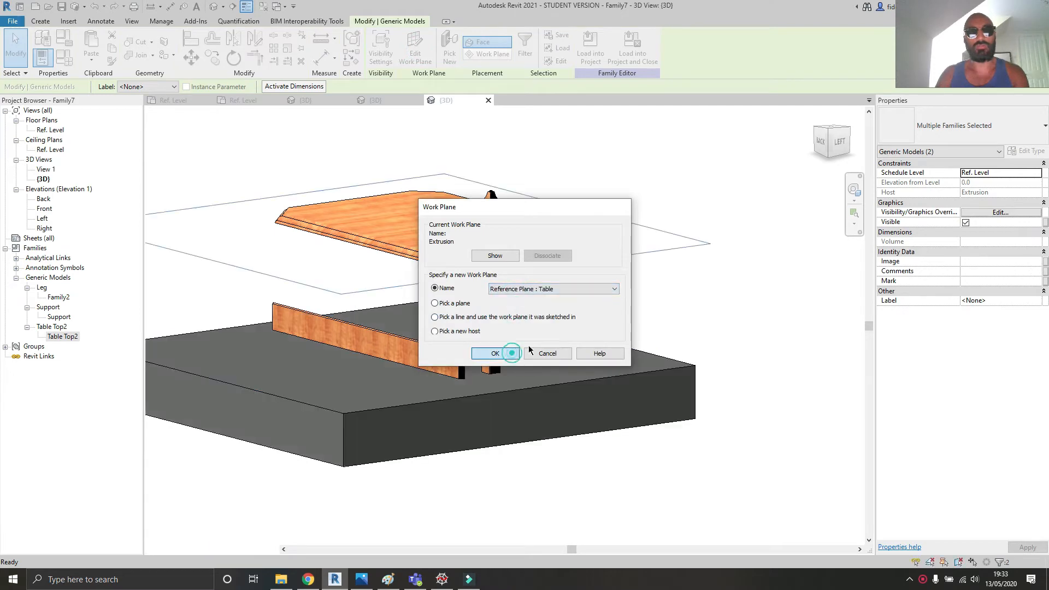
left_click(697, 302)
- Flip the work planes of the support and the leg so both hang beneath the table top
scroll(697, 303, "down", 2)
middle_click_drag(626, 250, 627, 287, "shift")
scroll(472, 230, "up", 2)
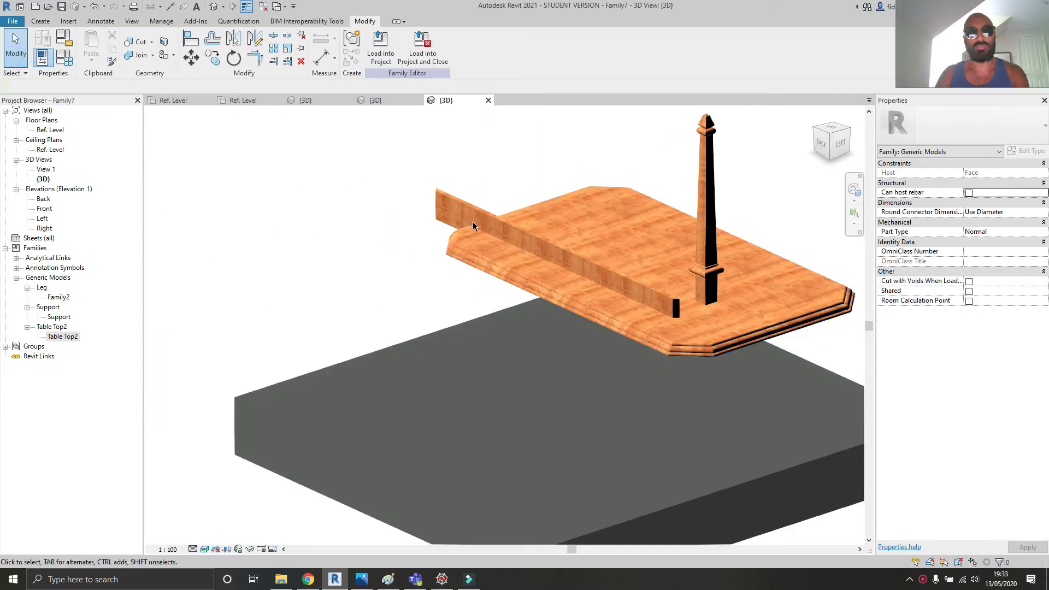
left_click(470, 204)
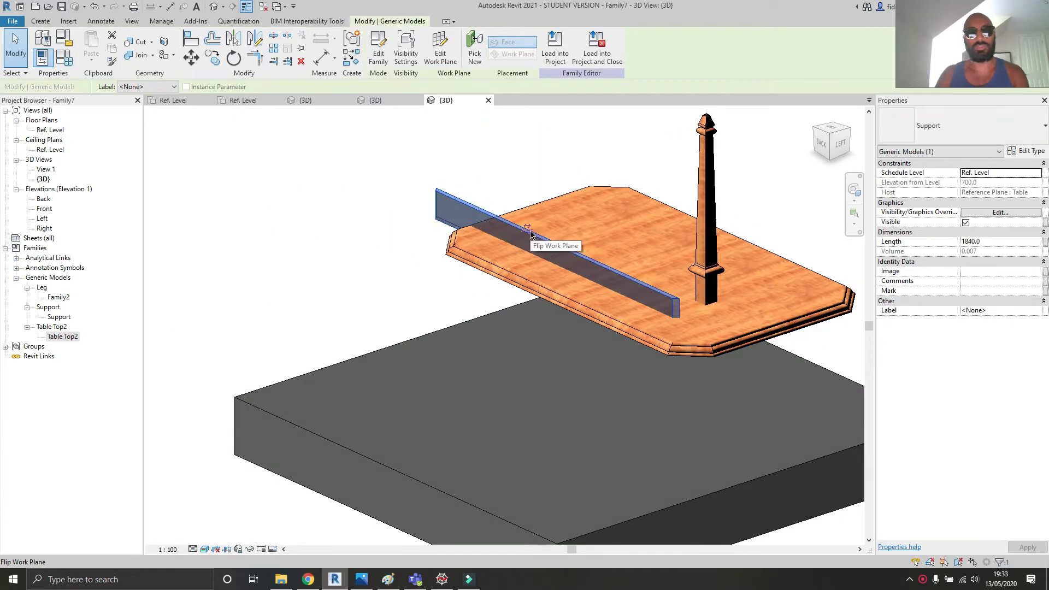
left_click(529, 230)
left_click(712, 212)
left_click(675, 183)
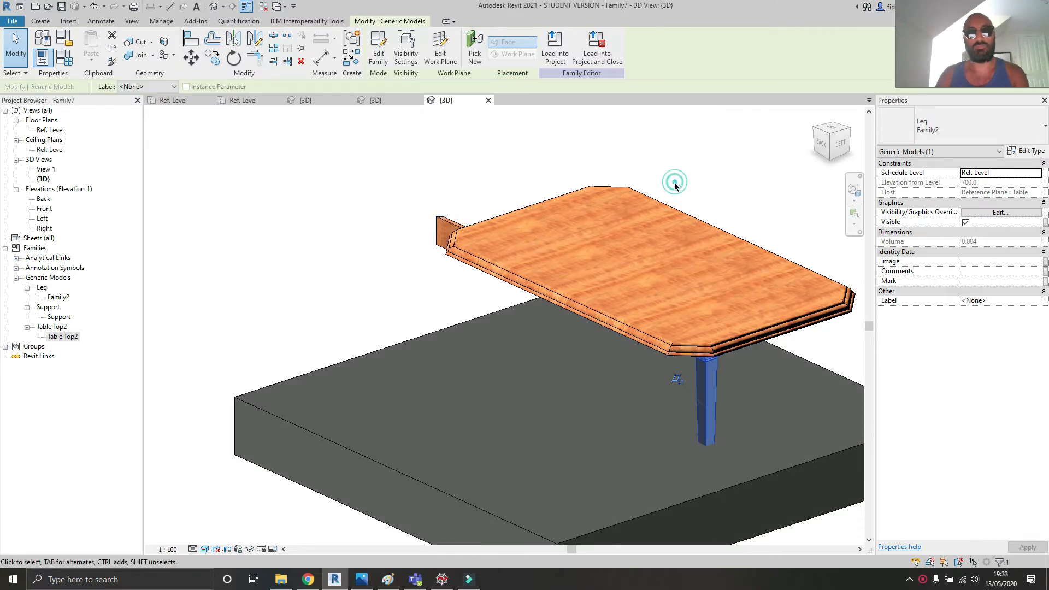
middle_click_drag(674, 186, 263, 339, "shift")
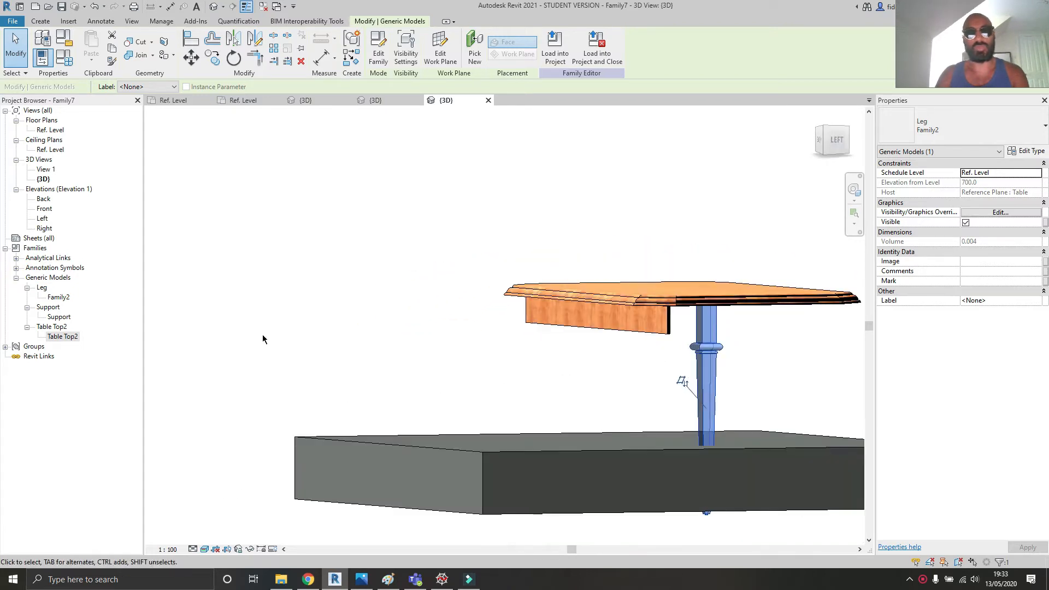
left_click(59, 337)
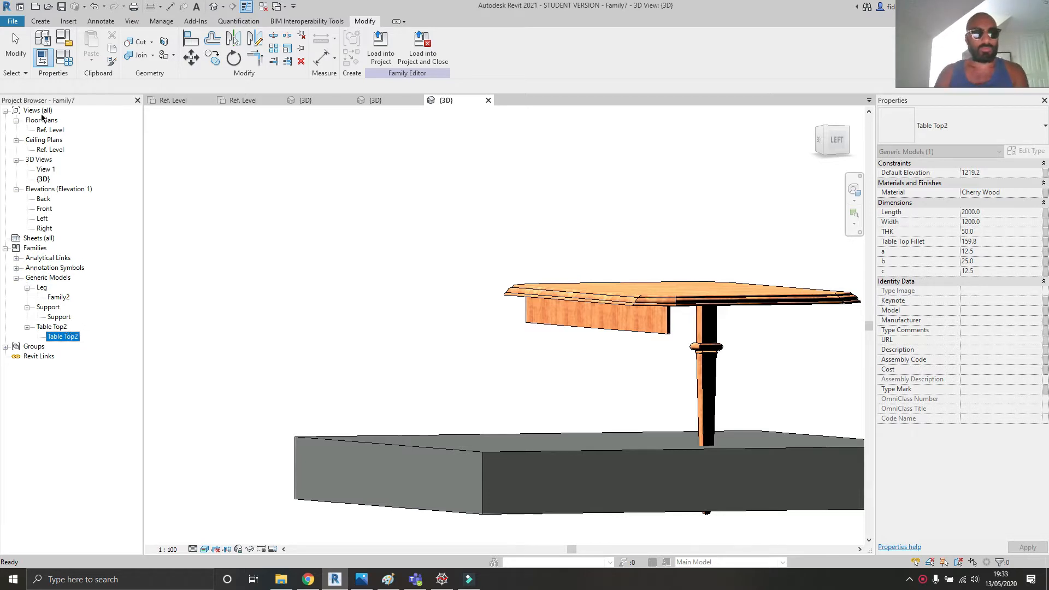
- In the Ref. Level floor plan, align the table top's centre with the horizontal centre reference plane and lock the alignment
double_click(46, 131)
left_click(413, 367)
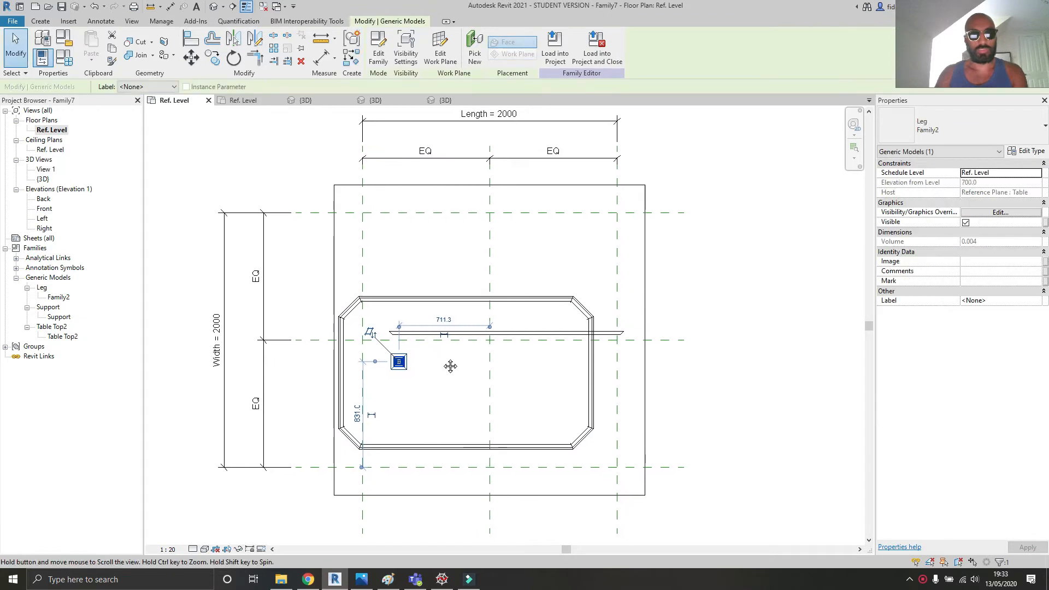
scroll(518, 381, "up", 1)
left_click(768, 398)
key("a")
key("l")
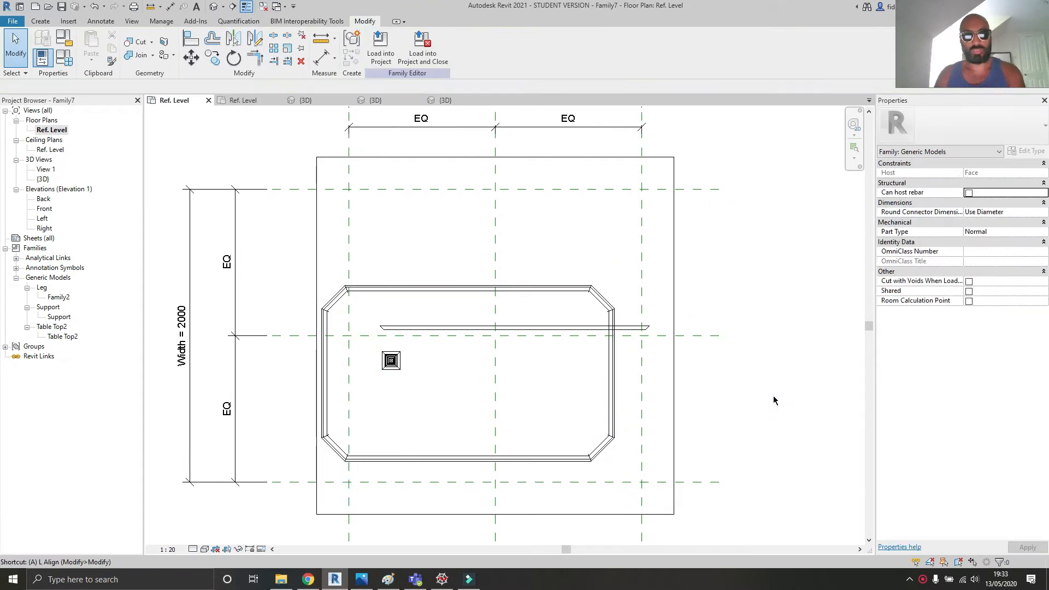
scroll(670, 345, "up", 1)
left_click(665, 335)
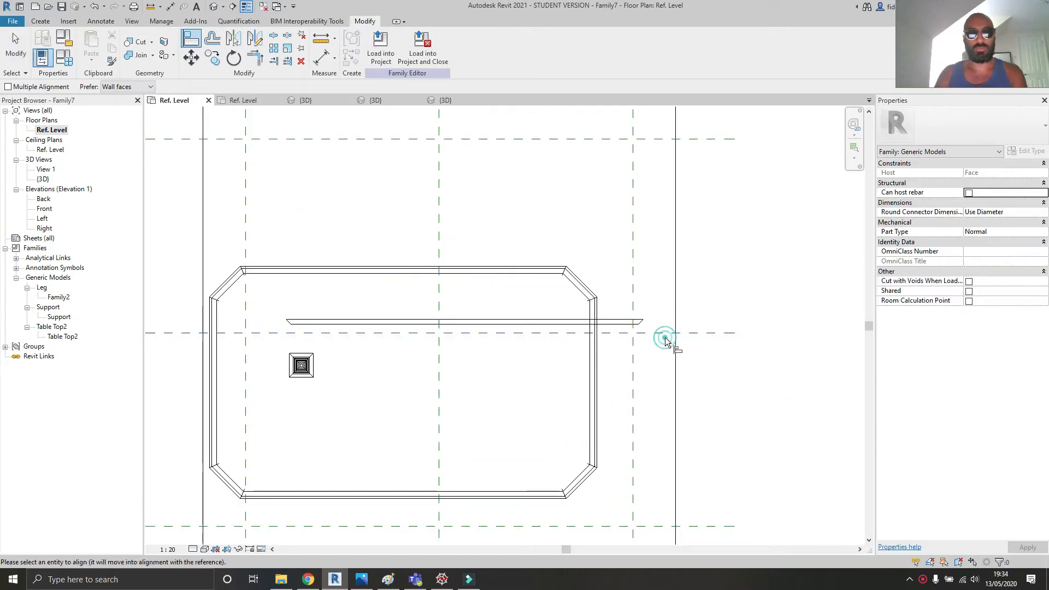
left_click(469, 382)
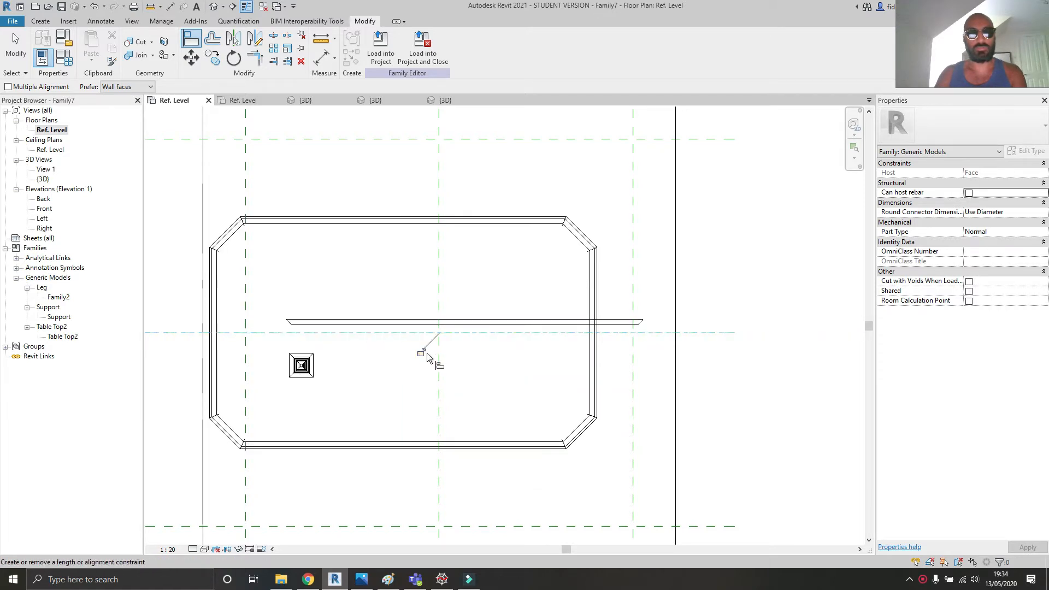
left_click(489, 368)
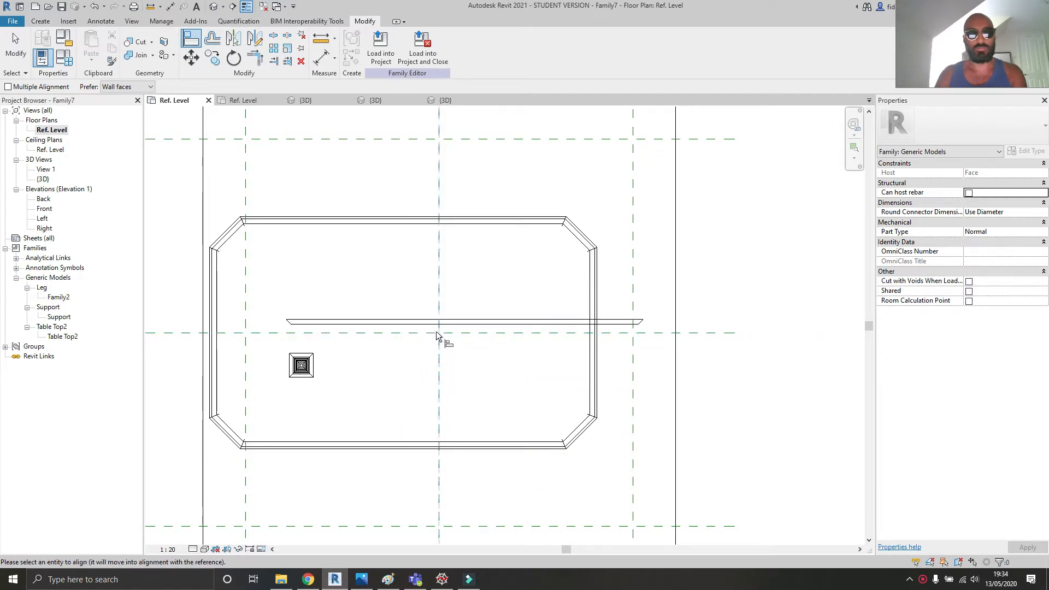
- Align the table top's centre with the vertical centre reference plane and lock the alignment
left_click(406, 273)
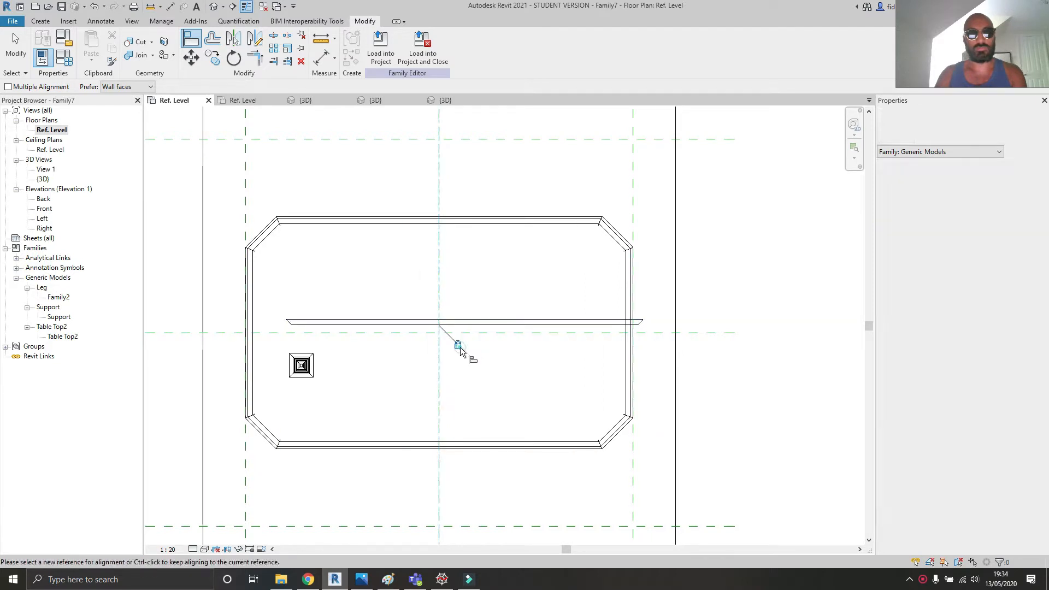
scroll(461, 348, "down", 2)
scroll(461, 351, "down", 1)
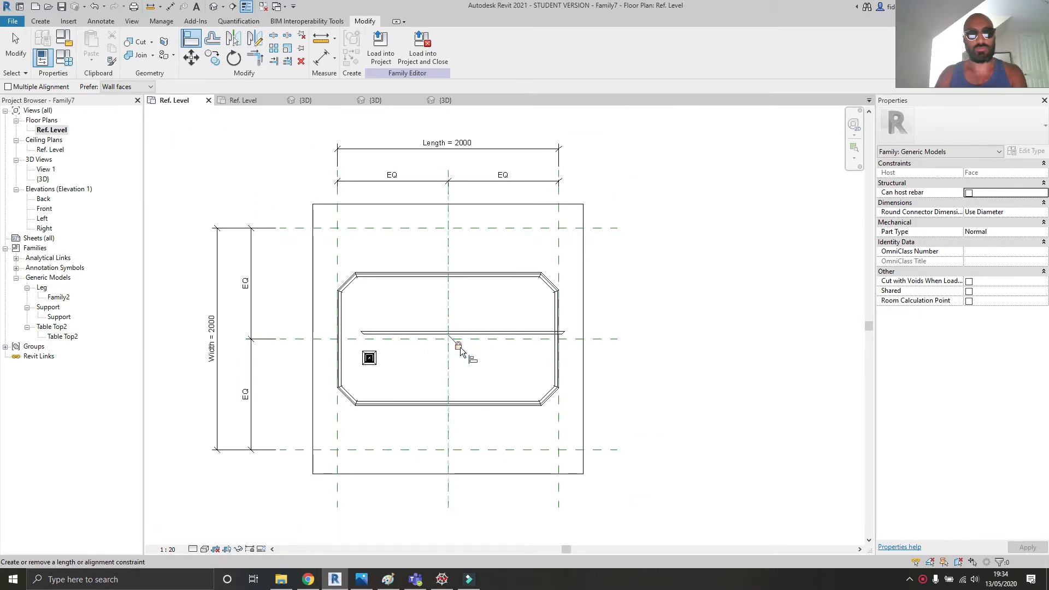
key("Escape")
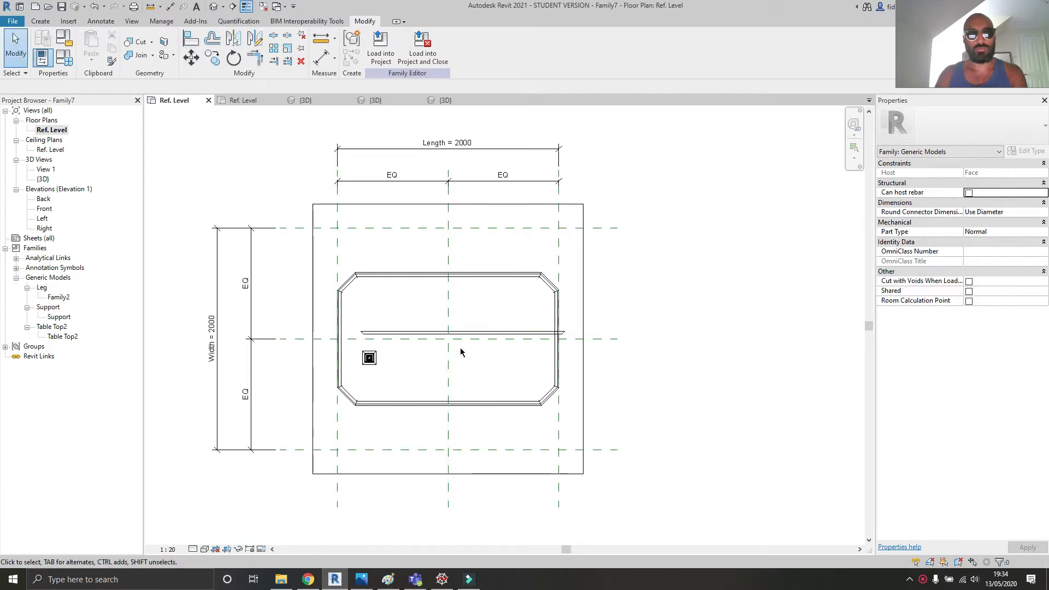
- Review the table top's type parameters and close the inactive views
left_click(423, 274)
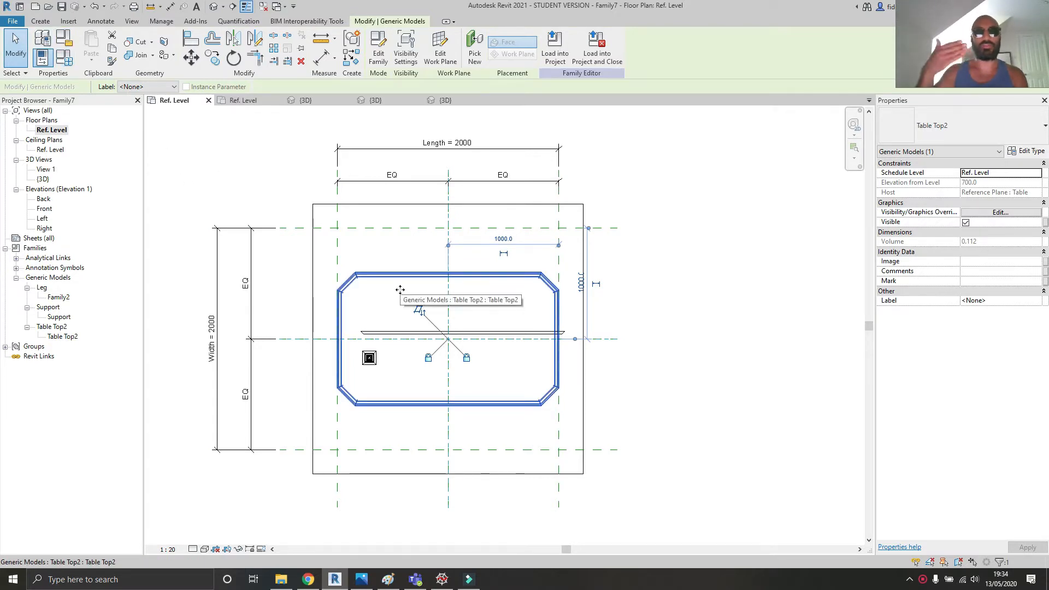
left_click(1017, 151)
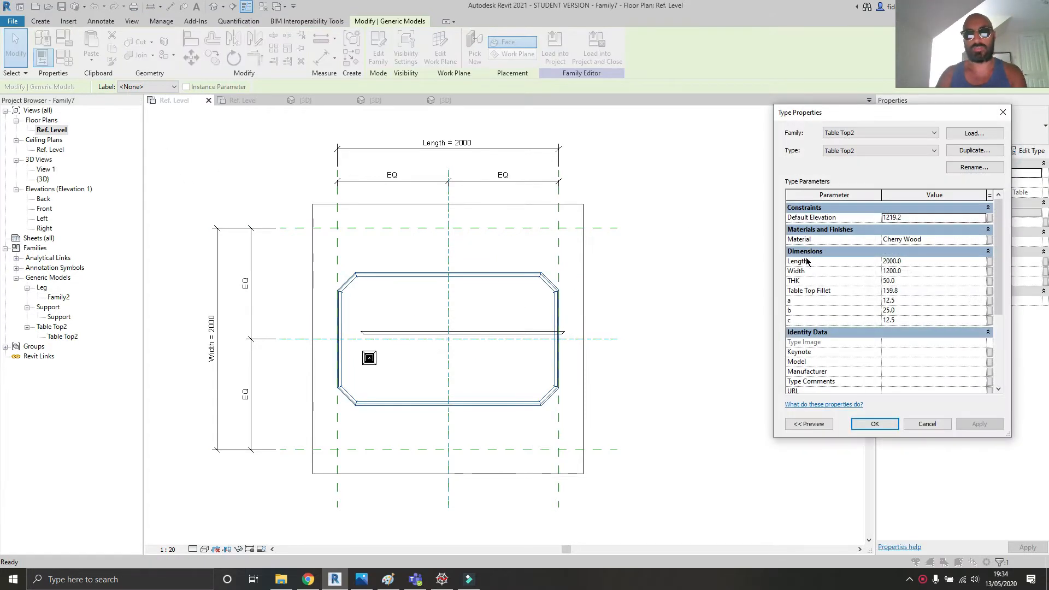
left_click(912, 422)
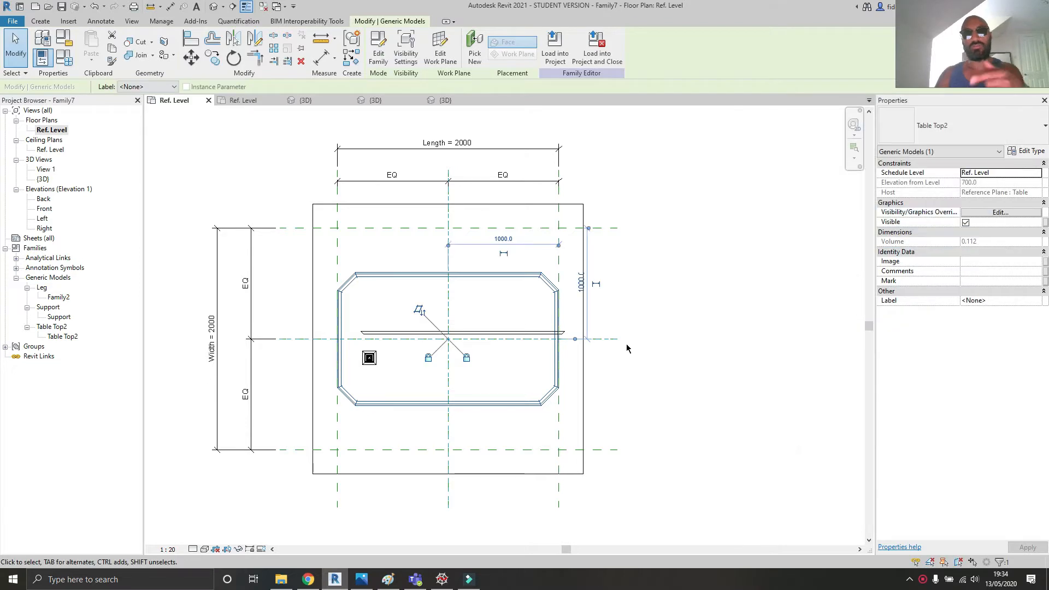
left_click(263, 7)
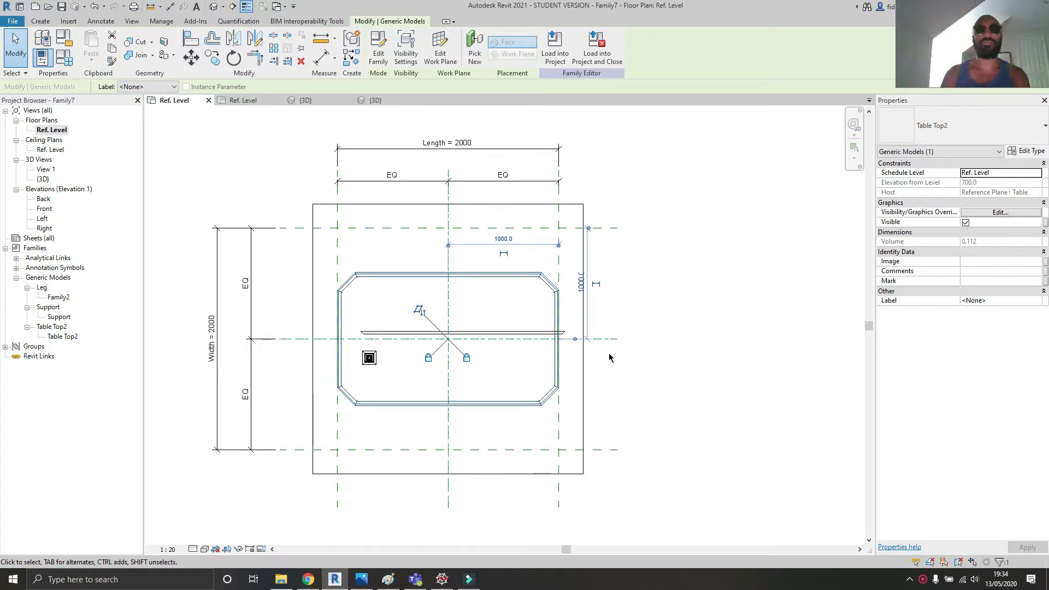
- Compare the Length and Width in the table top's type properties with the host family's own parameters
left_click(487, 278)
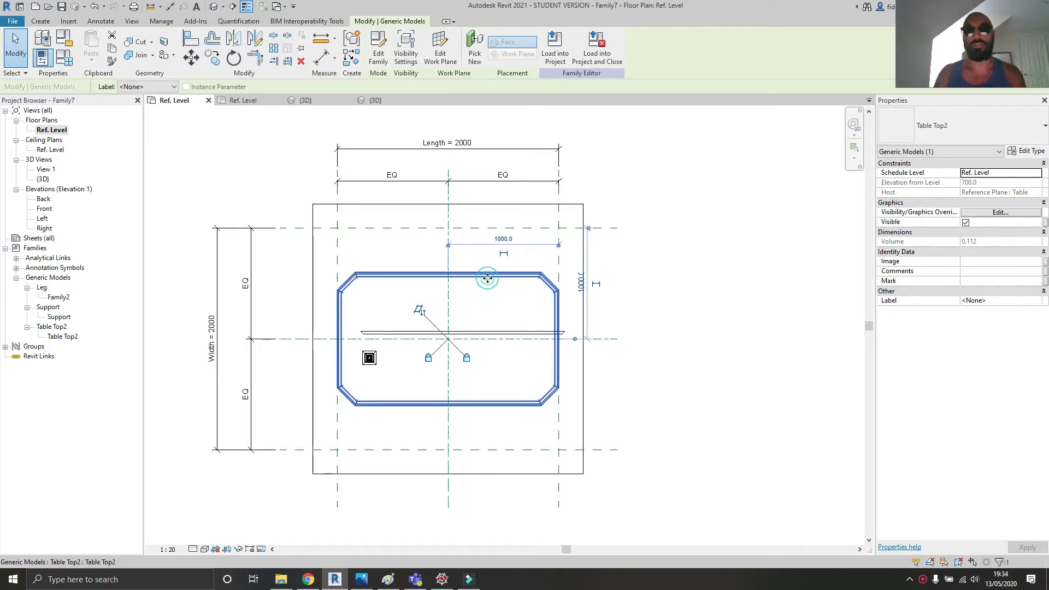
left_click(1020, 156)
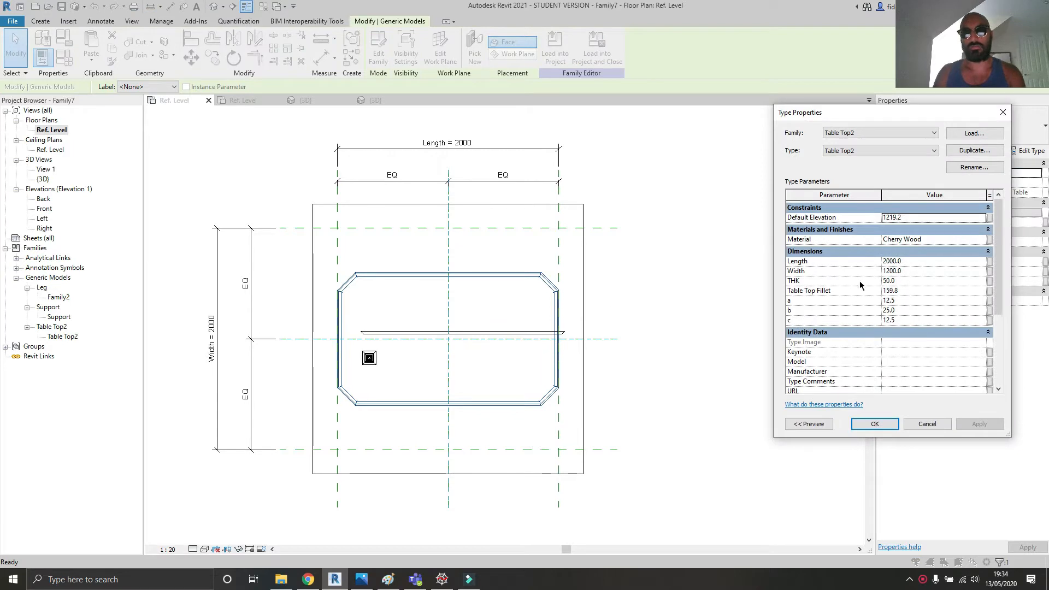
left_click(946, 426)
left_click(734, 295)
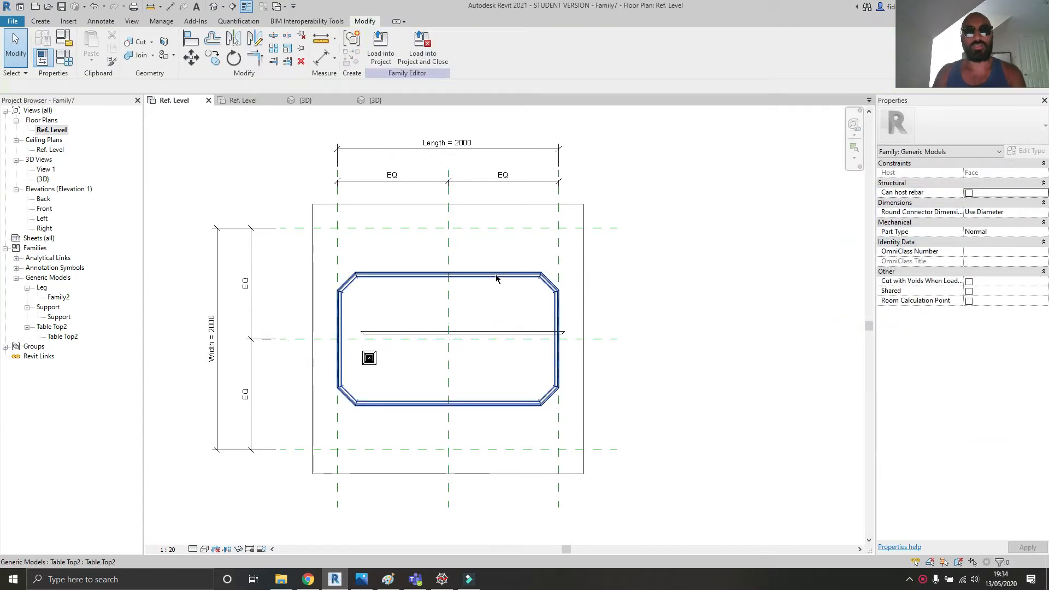
left_click(65, 58)
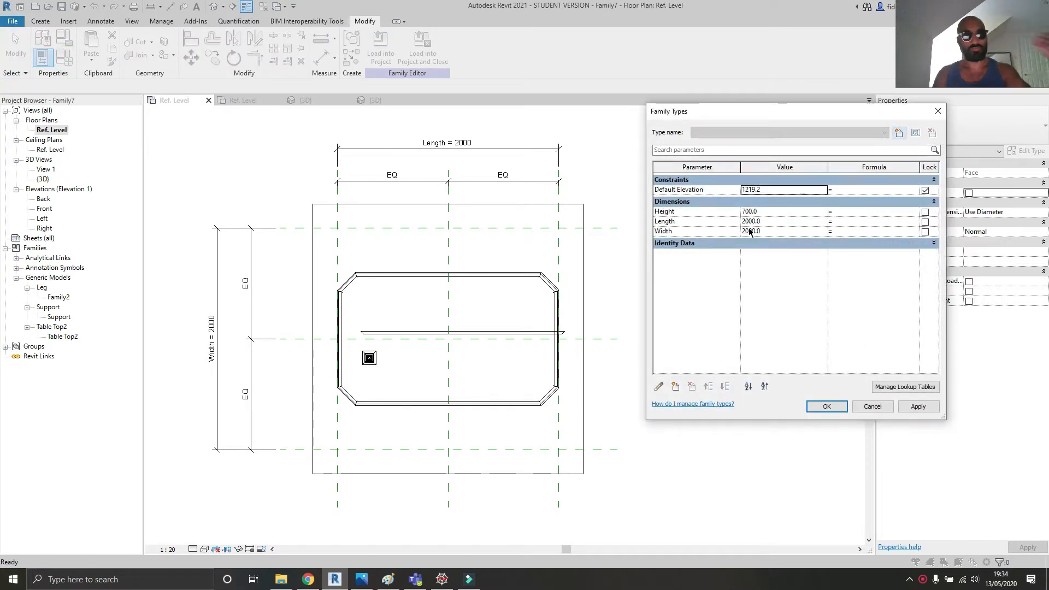
left_click(872, 406)
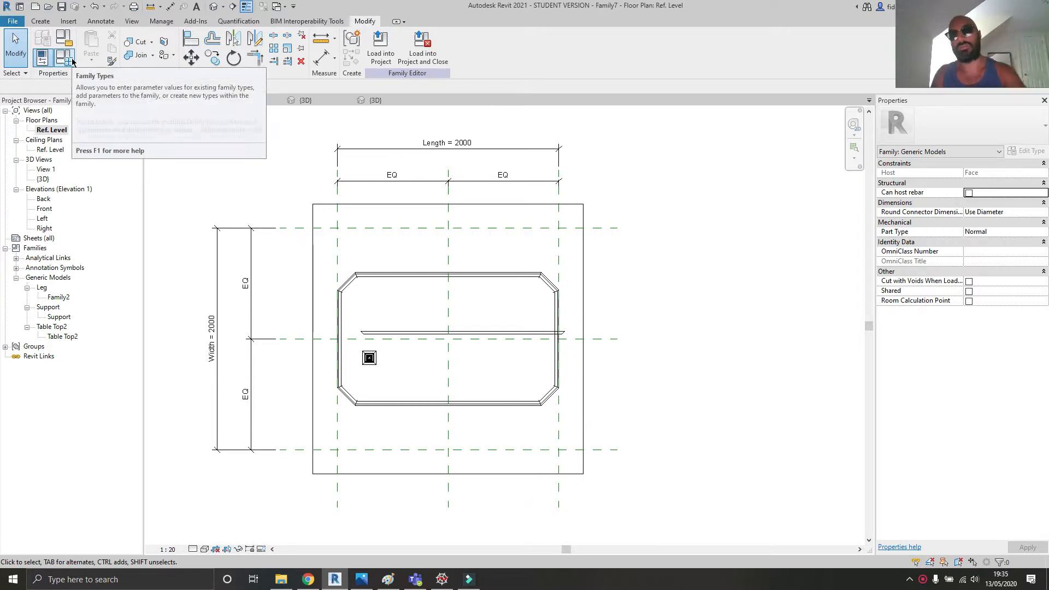
- Associate the table top's Length type parameter with the host family's Length parameter
left_click(473, 277)
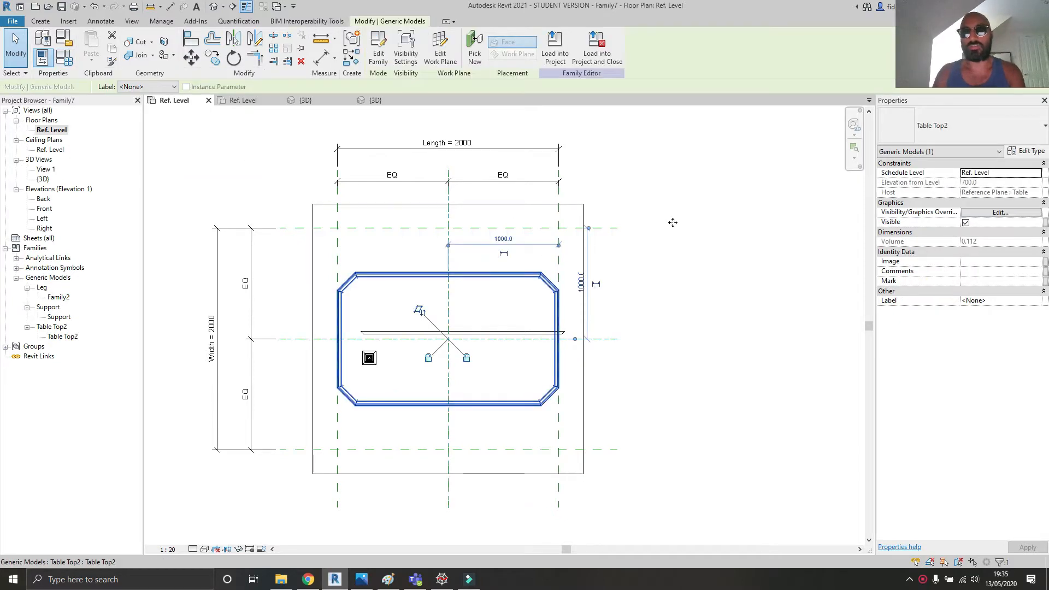
left_click(1028, 152)
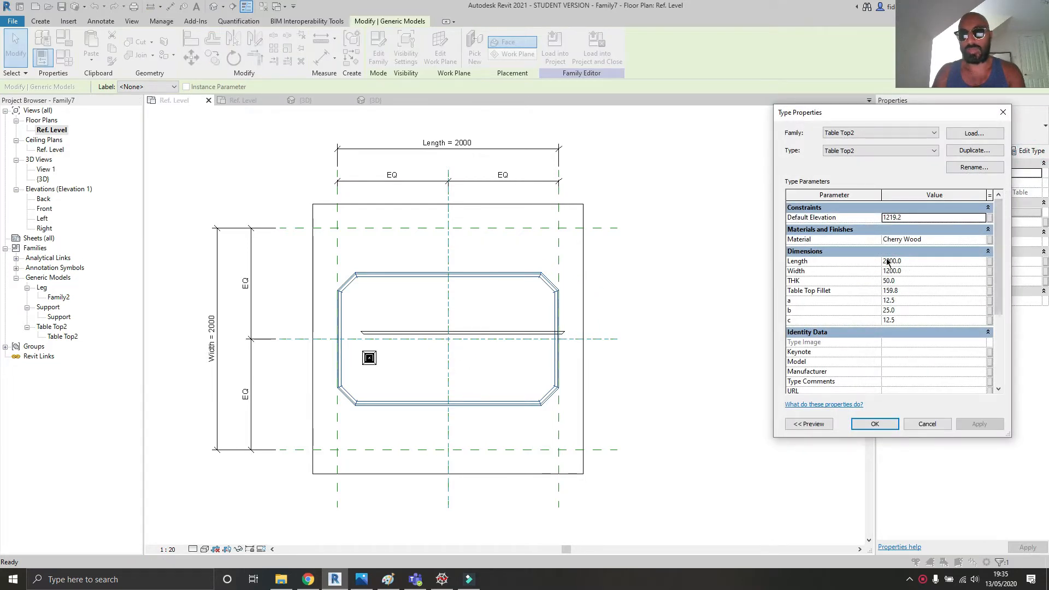
left_click(990, 262)
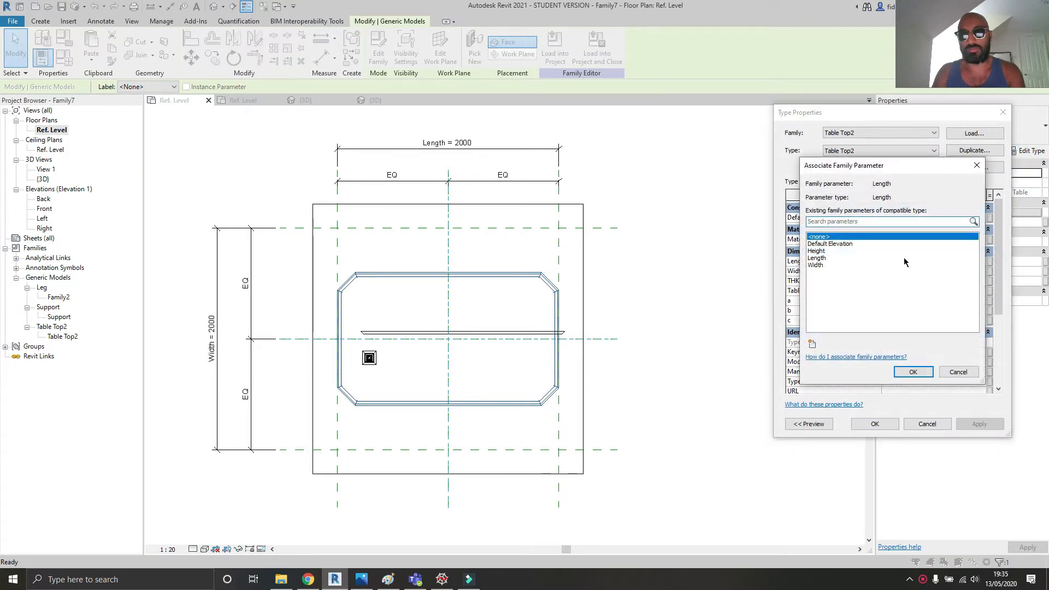
left_click(825, 259)
left_click(912, 374)
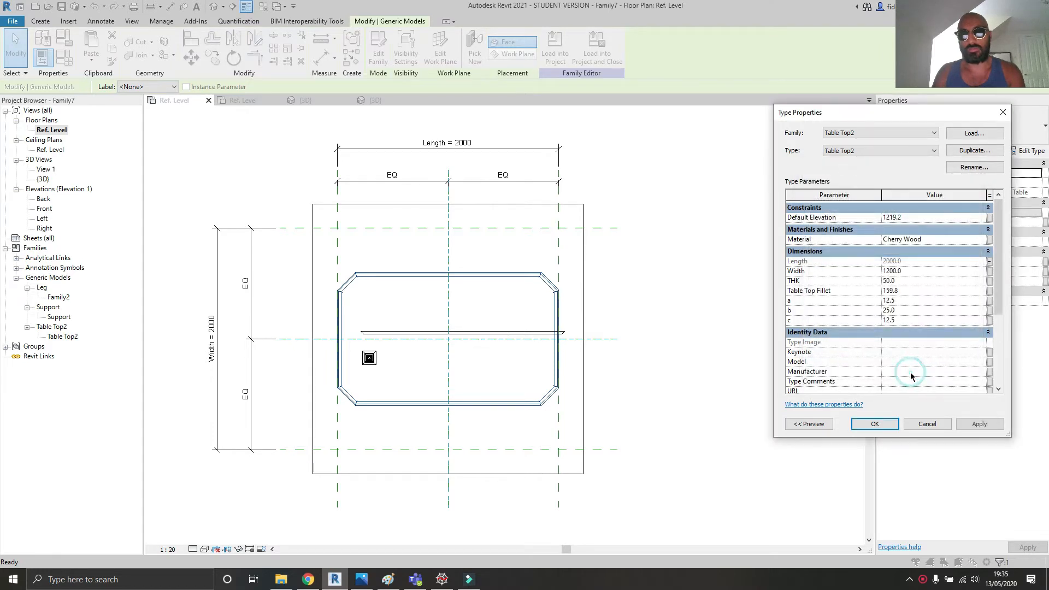
- Associate the table top's Width type parameter with the host family's Width parameter and apply the type changes
left_click(990, 271)
left_click(819, 265)
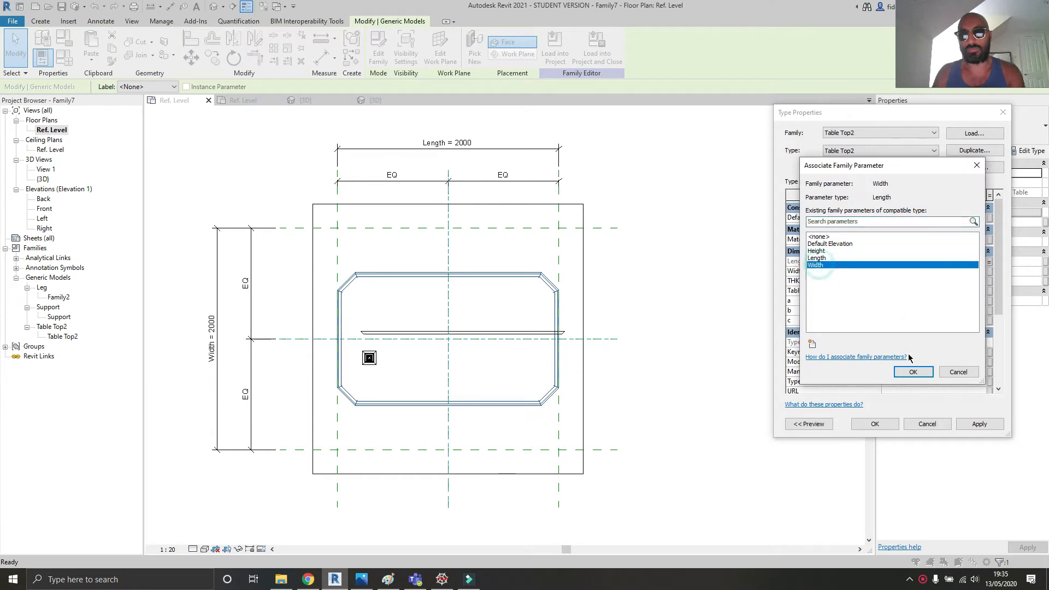
left_click(912, 372)
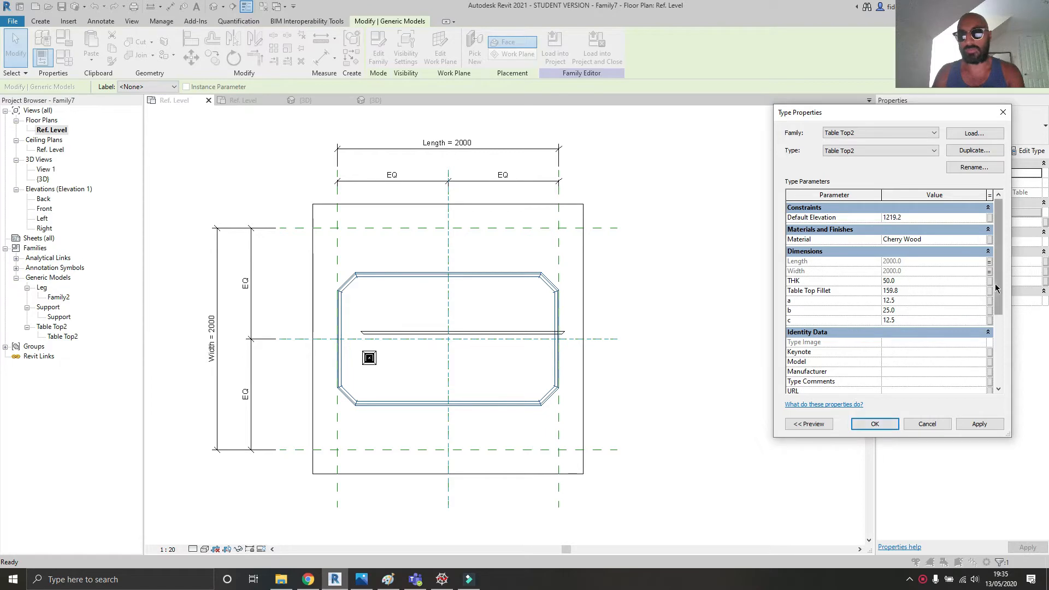
left_click(874, 424)
left_click(679, 322)
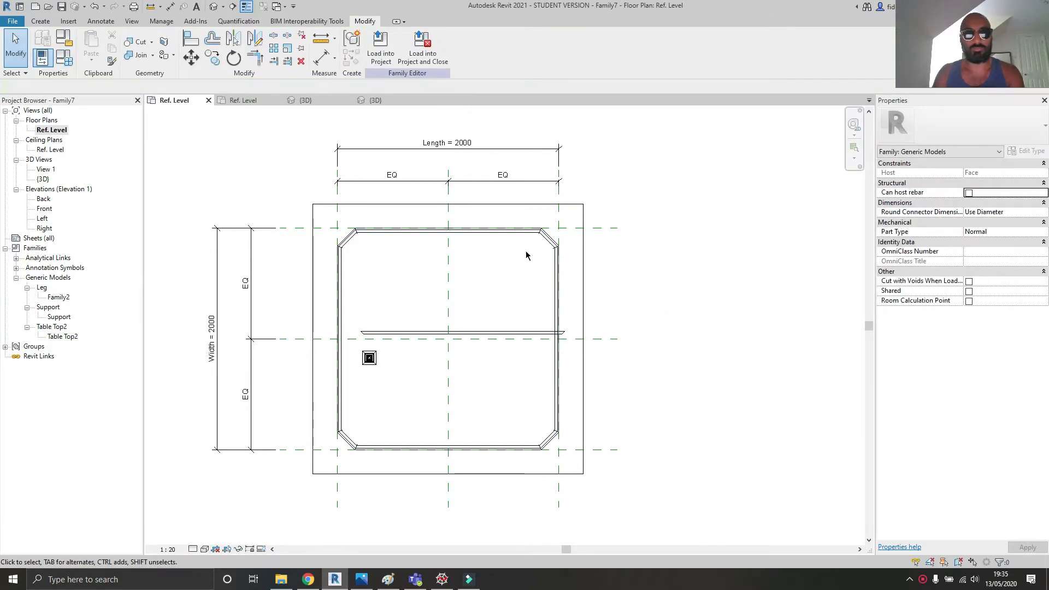
- Flex the table top by moving the upper horizontal reference plane inward to a Width of about 1520
left_click(617, 227)
left_click_drag(616, 228, 615, 254)
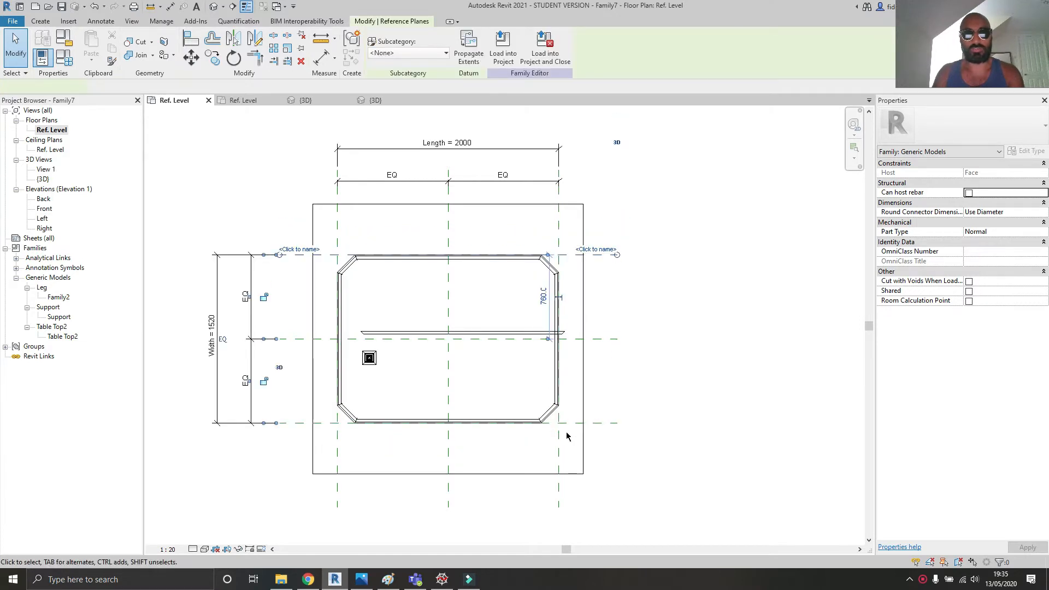
- Add a family type parameter named THK, of type Length and grouped under Dimensions
left_click(64, 58)
left_click(658, 386)
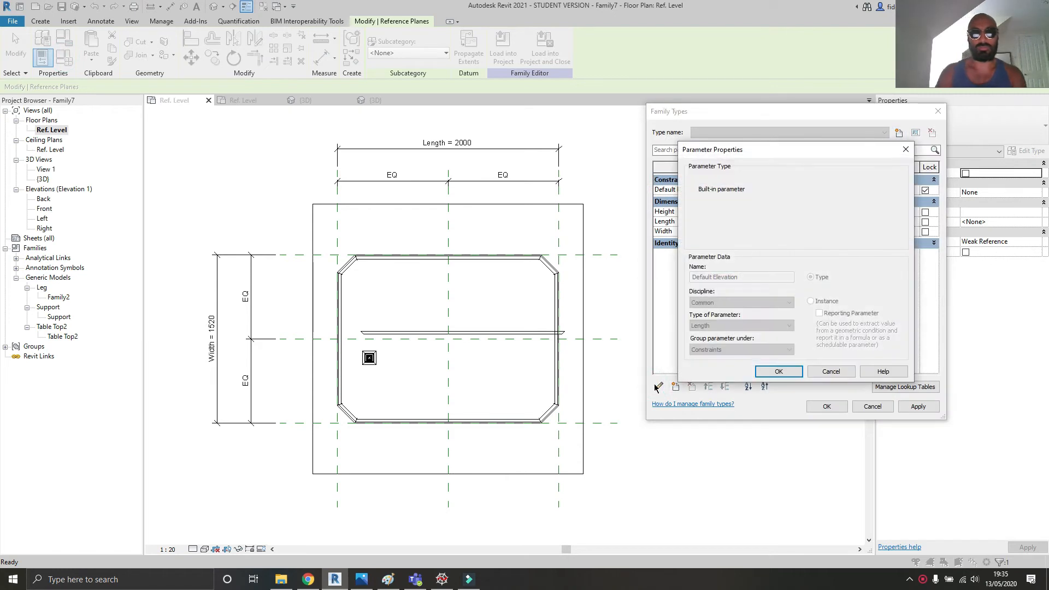
left_click(831, 373)
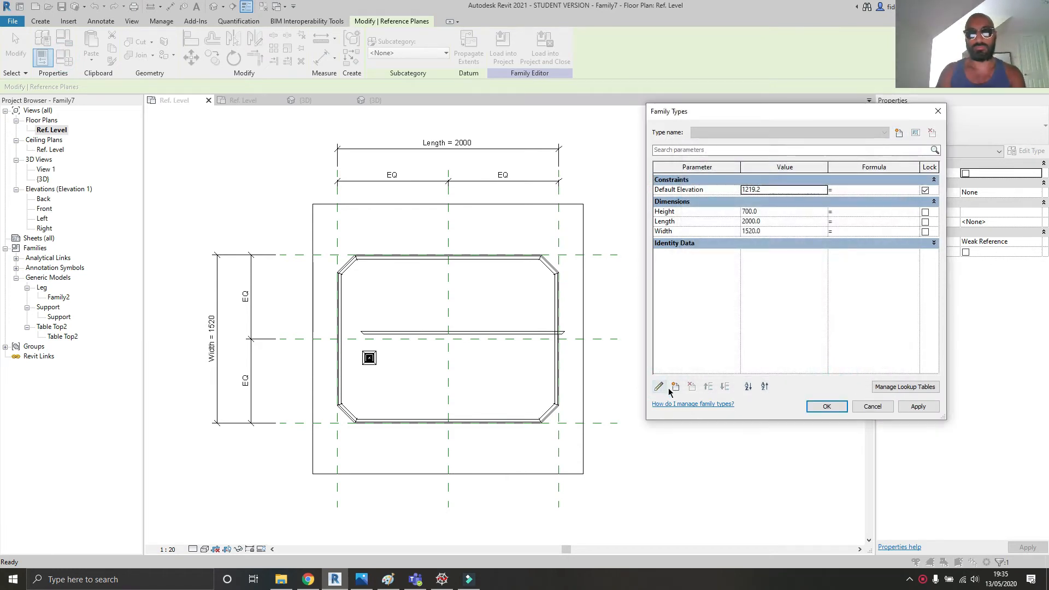
left_click(675, 387)
type("THK")
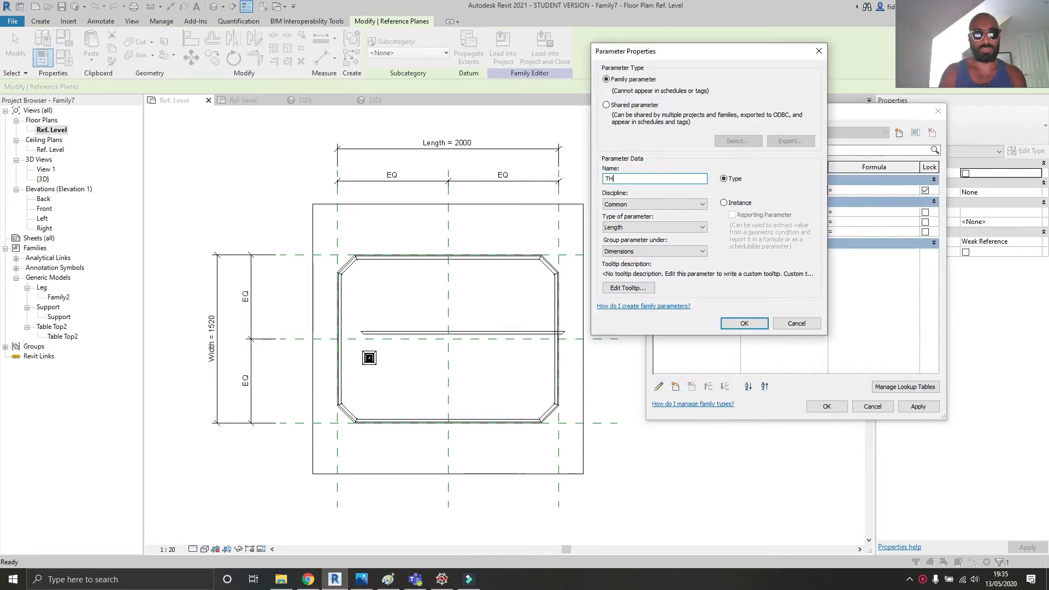
left_click(743, 324)
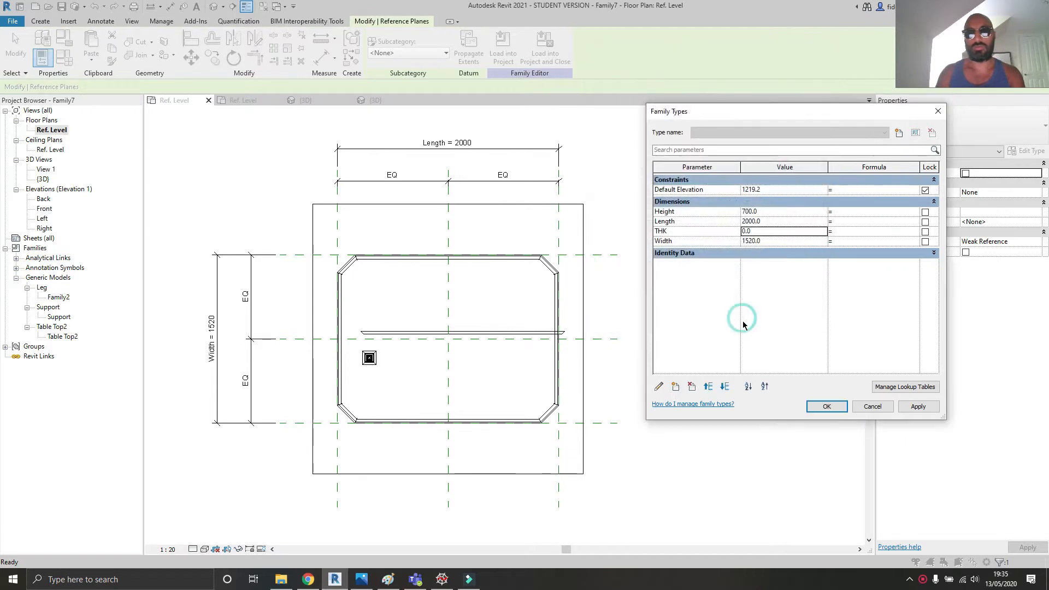
- Reorder THK below Width in the family's parameter list and set its value to 50
left_click(712, 234)
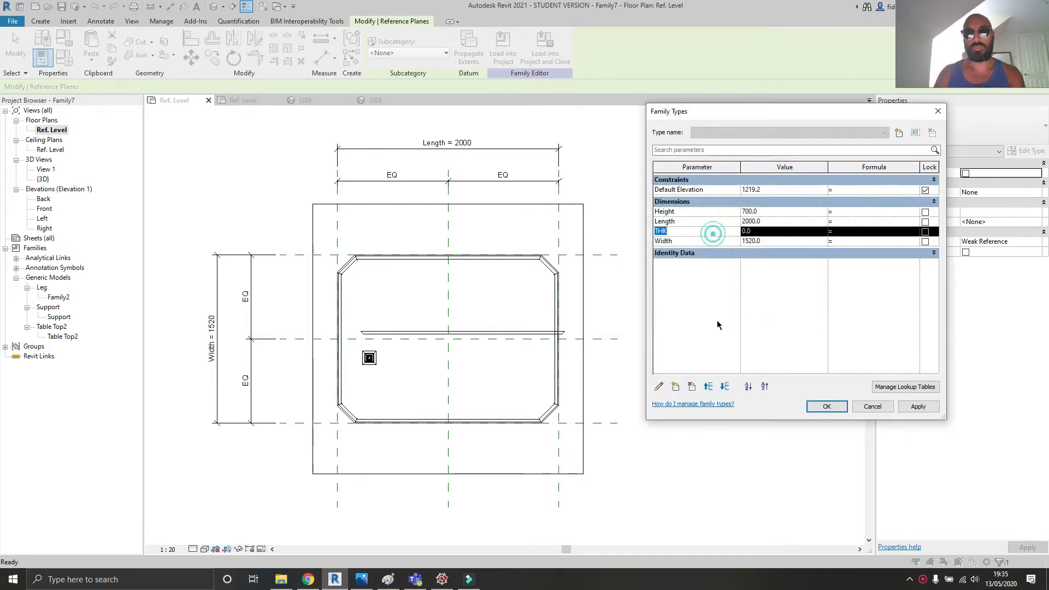
left_click(725, 387)
left_click(826, 406)
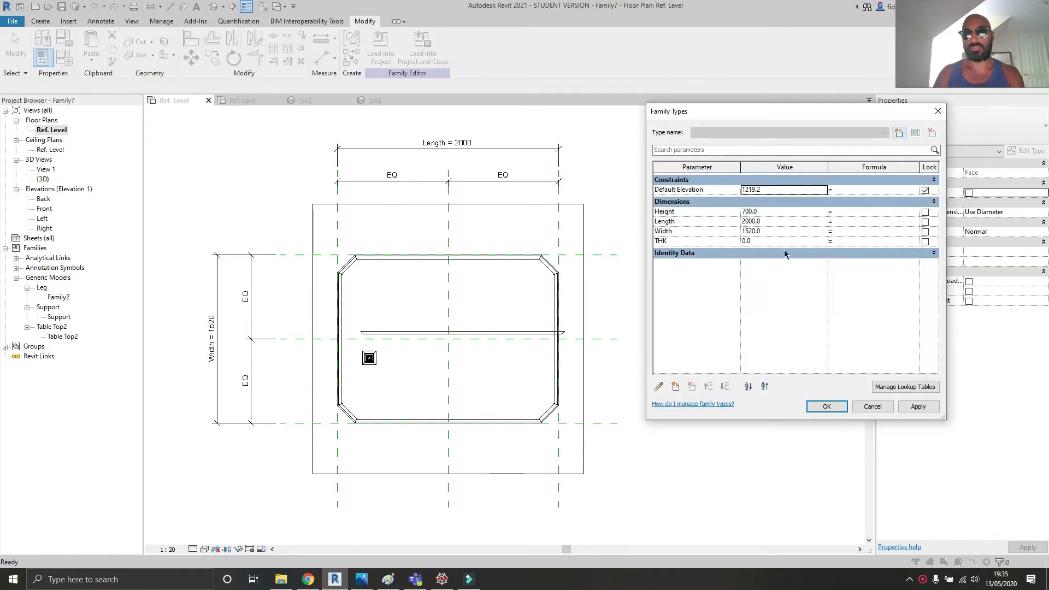
left_click(780, 242)
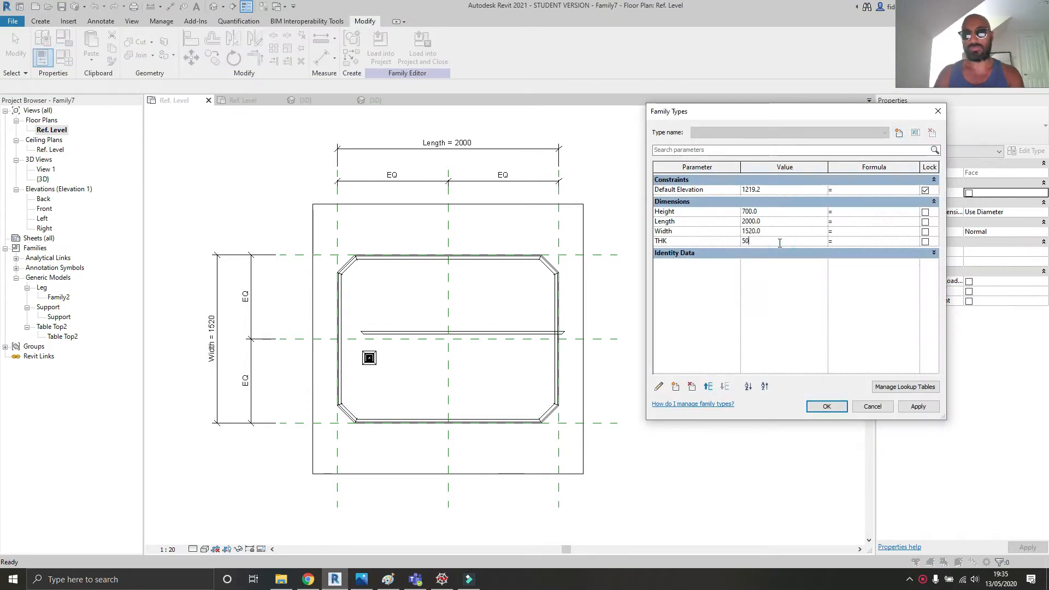
left_click(838, 408)
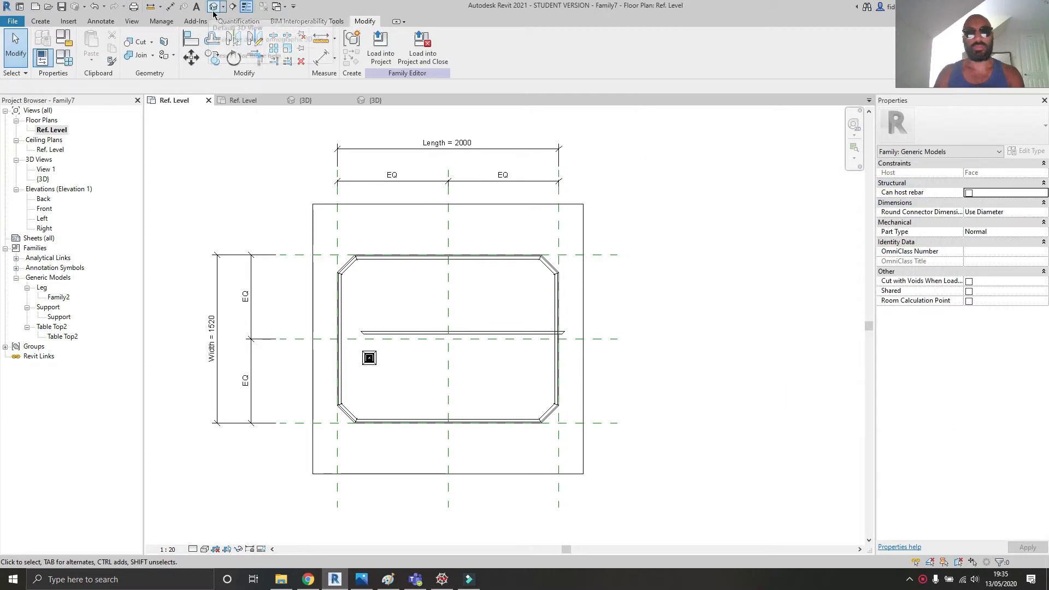
- Associate the table top's THK type parameter with the host family's THK parameter
left_click(558, 341)
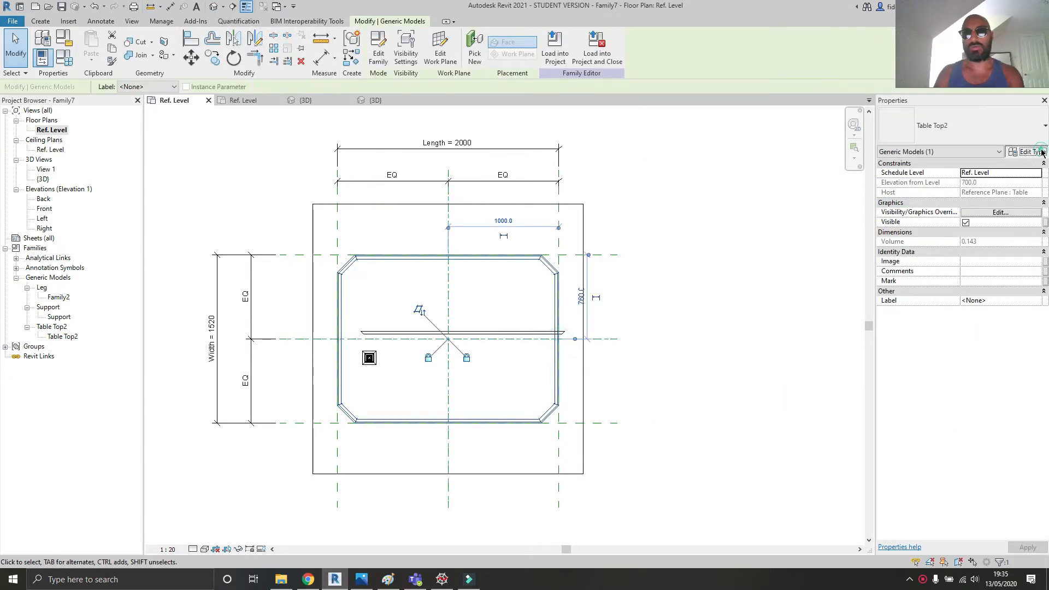
left_click(1027, 151)
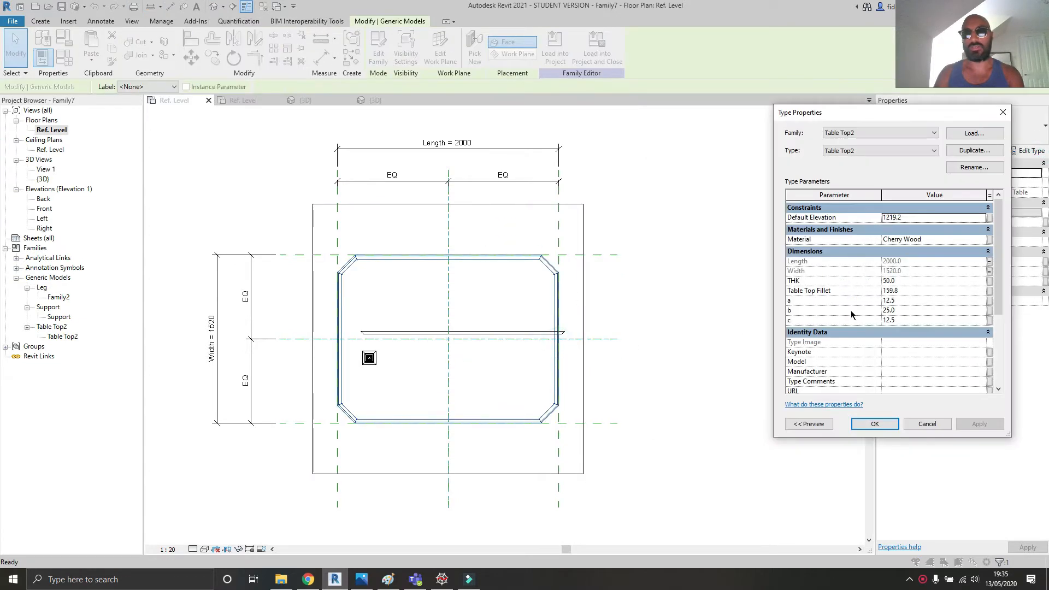
left_click(989, 281)
left_click(813, 264)
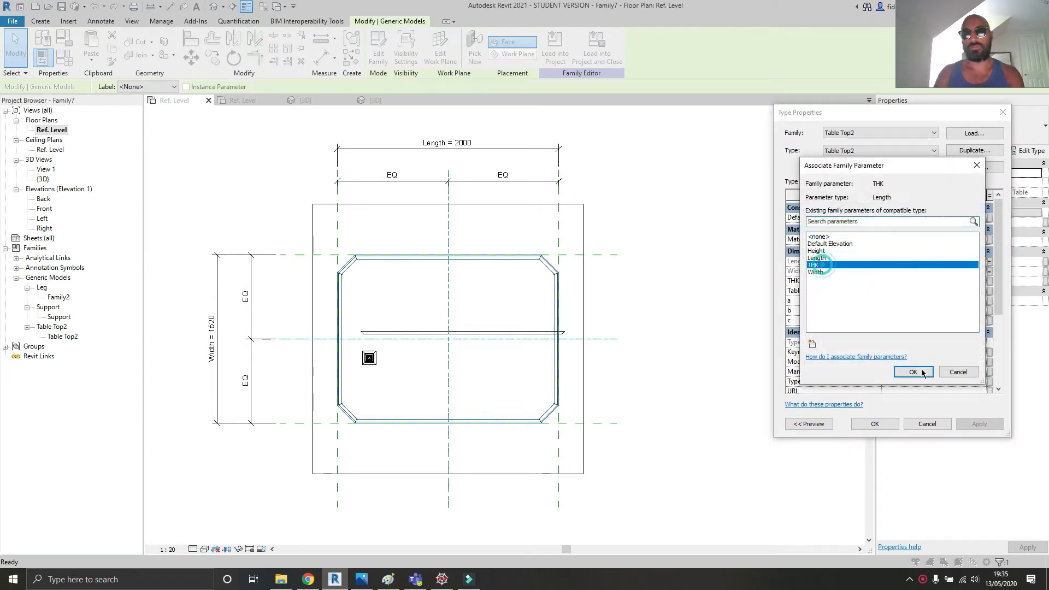
left_click(912, 372)
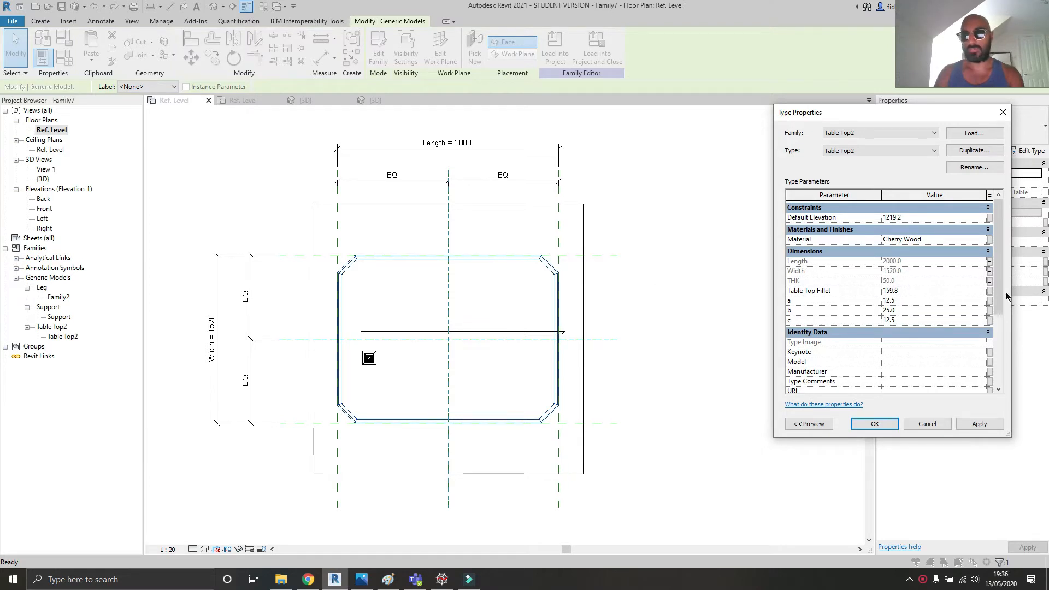
left_click(874, 424)
left_click(719, 330)
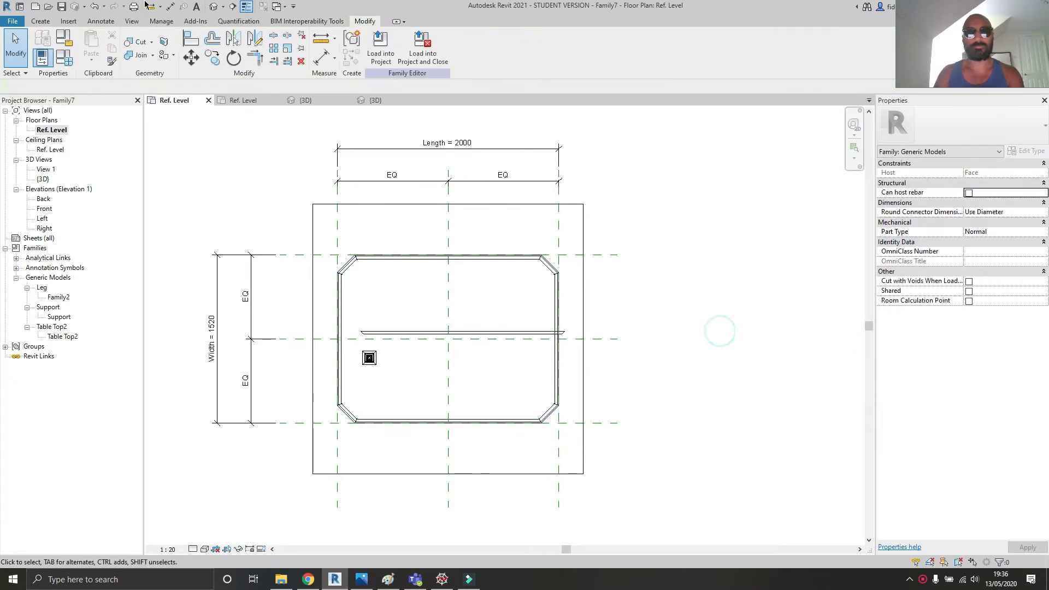
- Add a family type parameter named Fillet, of type Length and grouped under Dimensions
left_click(71, 65)
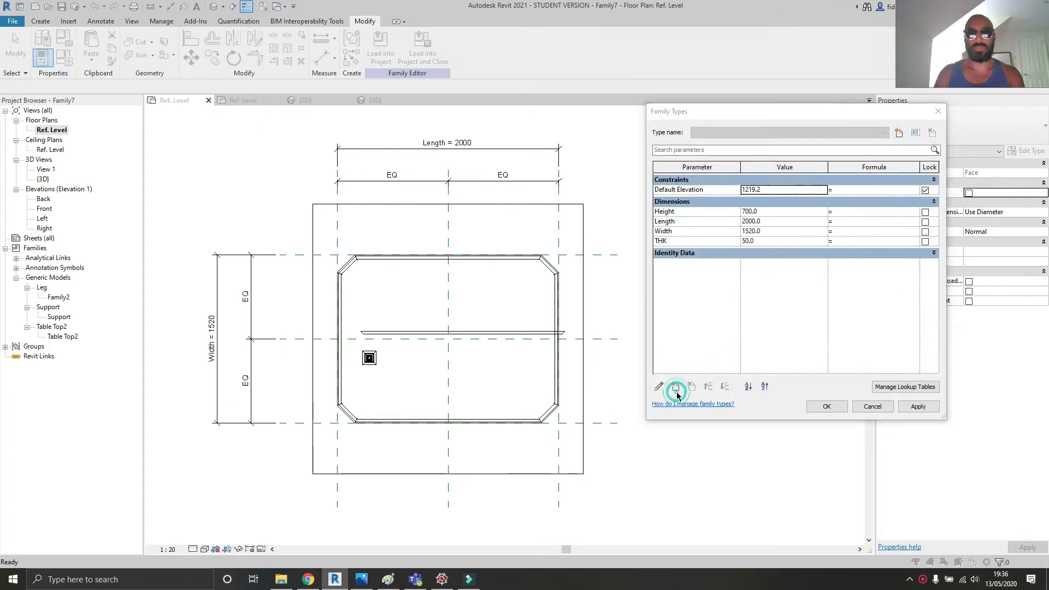
left_click(675, 387)
type("Fillet")
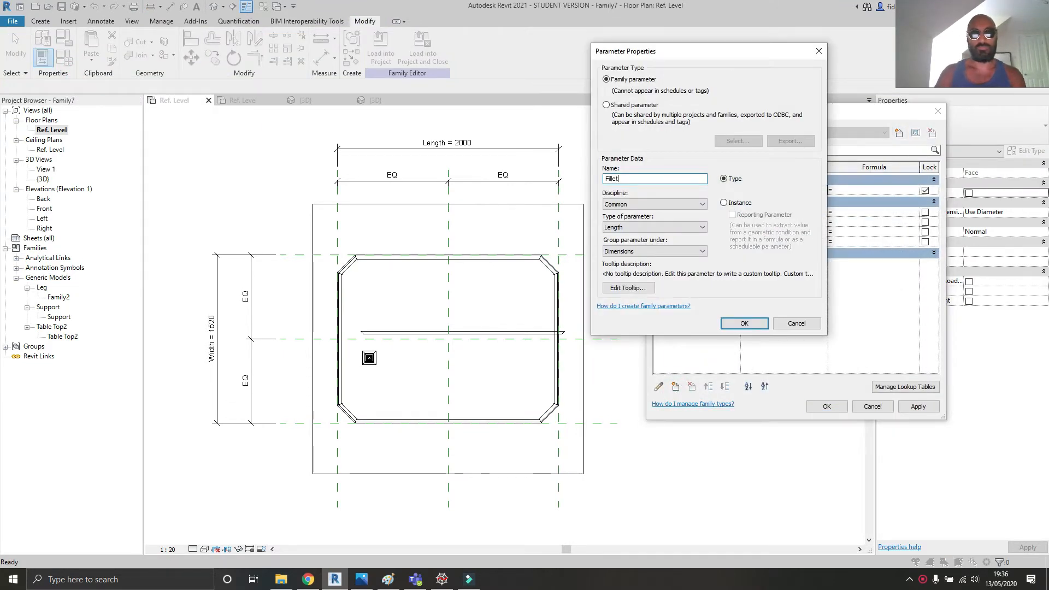
left_click(744, 323)
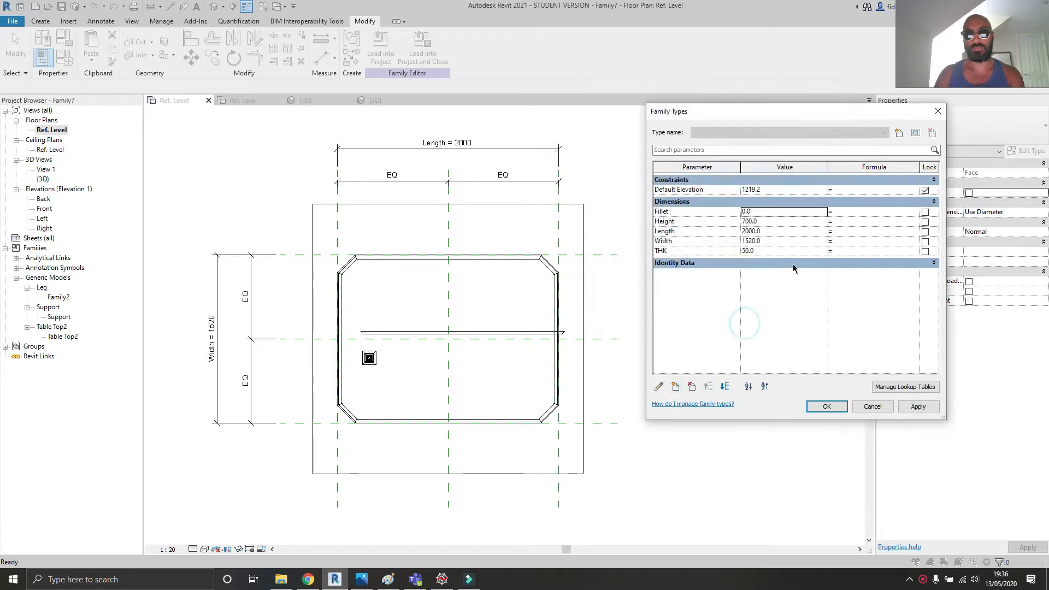
- Reorder Fillet below THK in the family's parameter list, set its value to 150 and apply the change
left_click(790, 212)
left_click(725, 386)
left_click(725, 386)
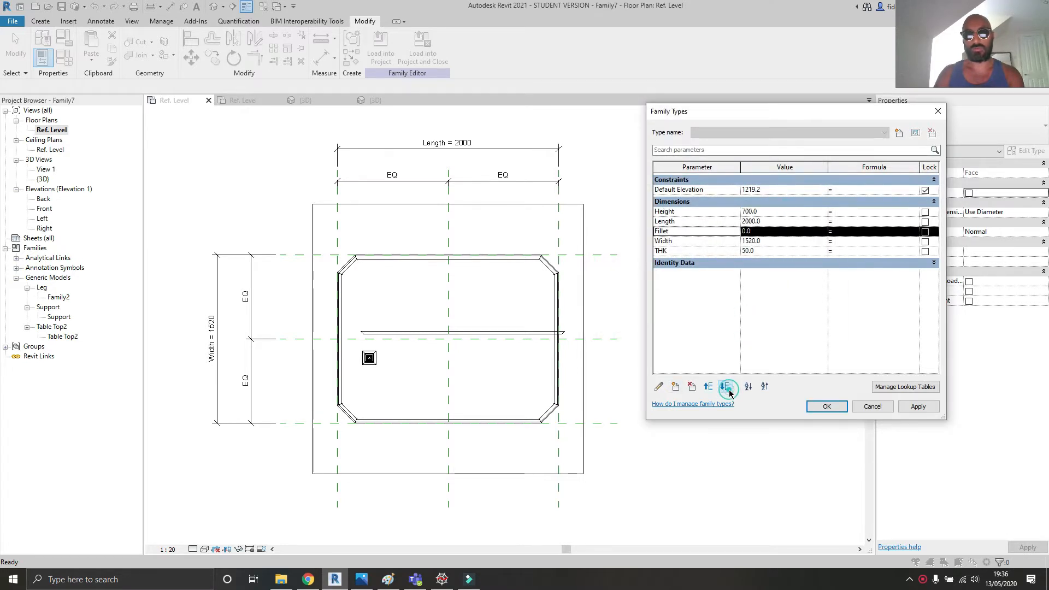
left_click(725, 386)
left_click(728, 390)
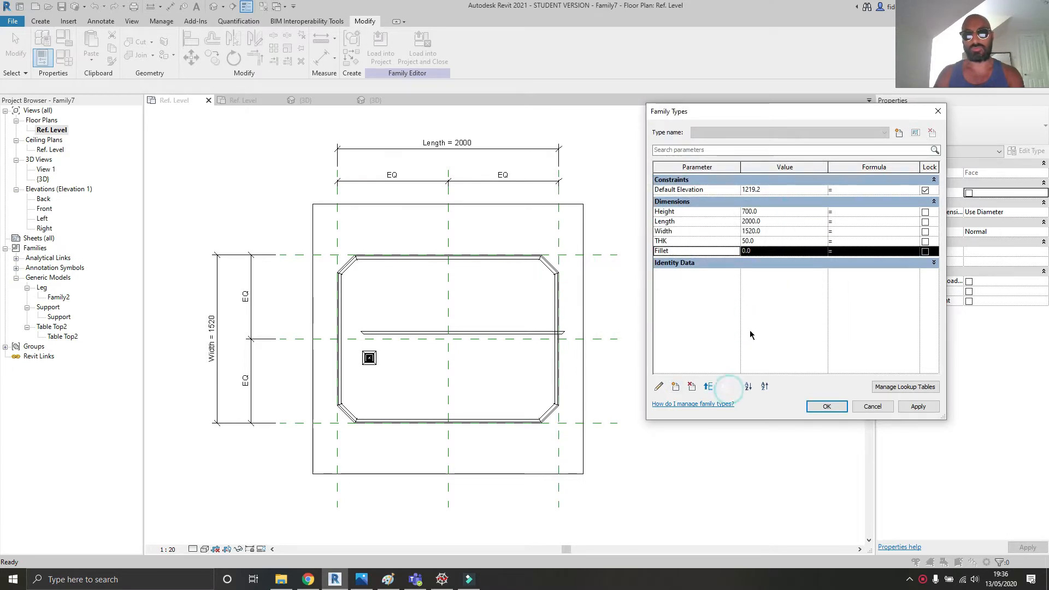
left_click(766, 251)
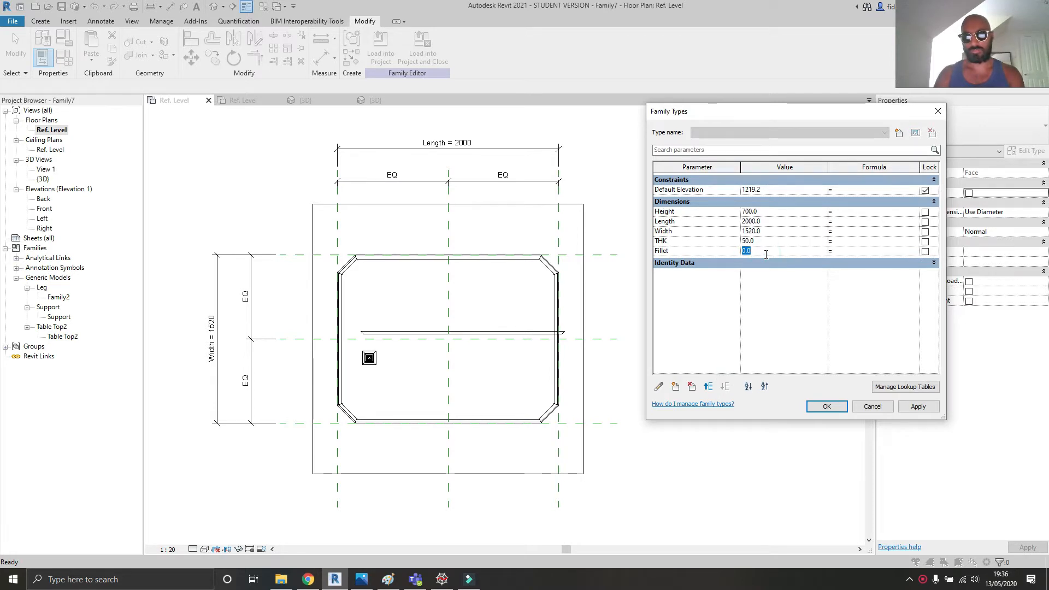
type("150")
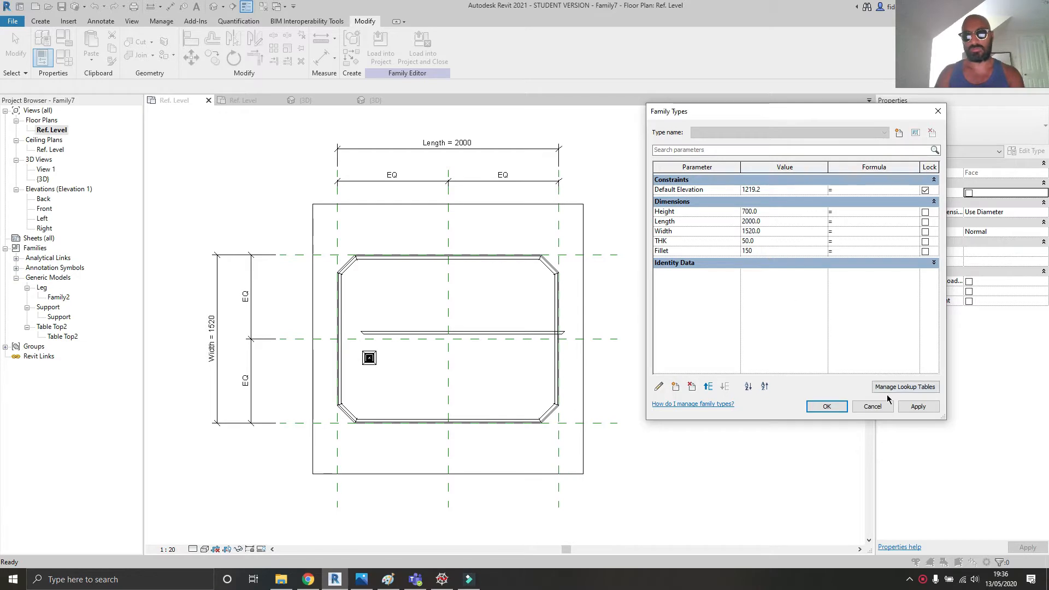
left_click(918, 406)
left_click(826, 406)
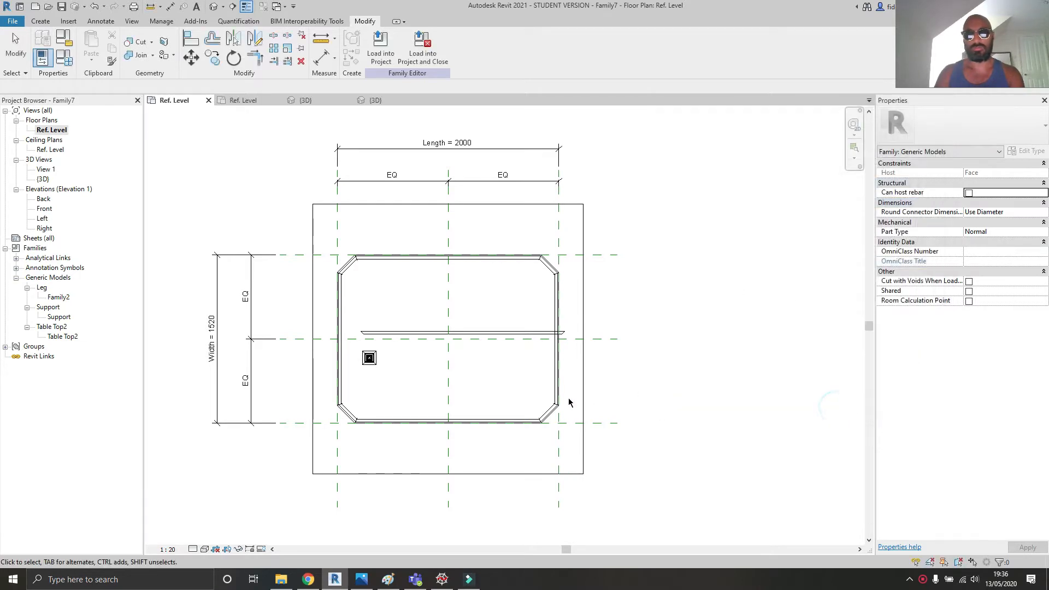
- Associate the table top's Table Top Fillet type parameter with the host family's Fillet parameter
left_click(540, 399)
left_click(1044, 139)
left_click(824, 122)
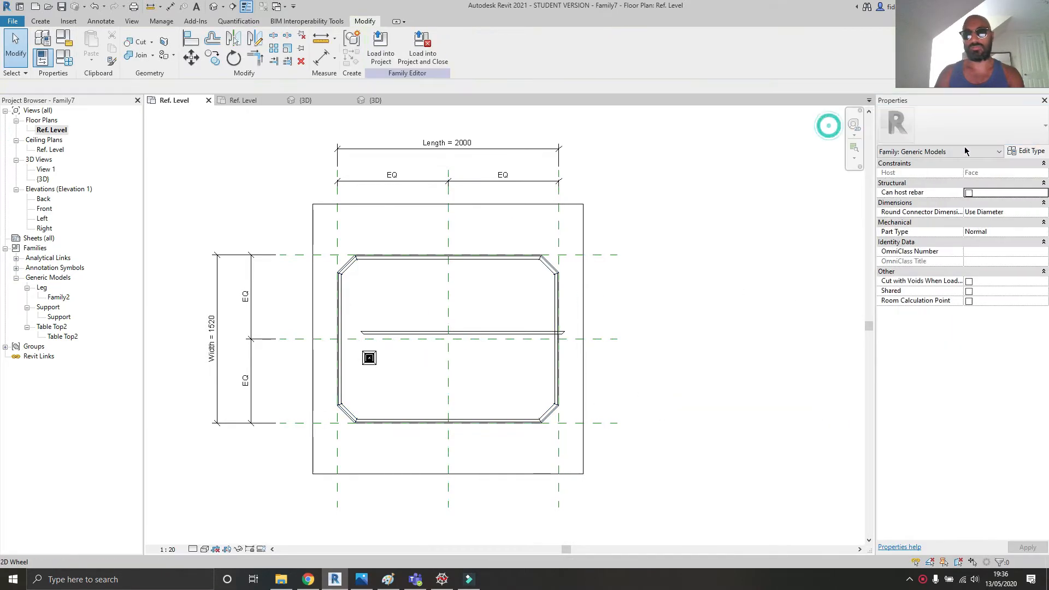
left_click(542, 365)
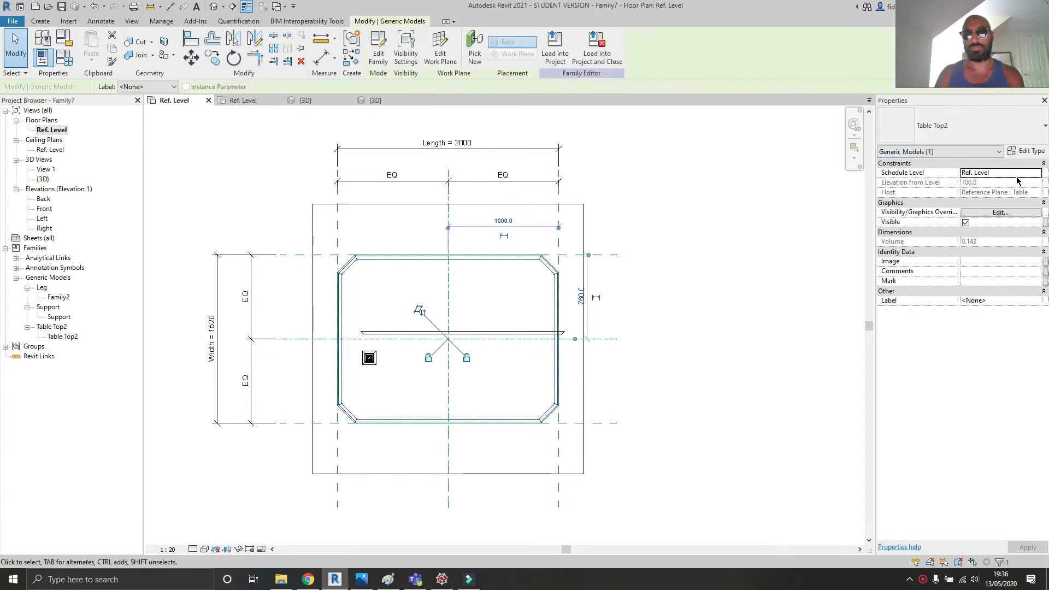
left_click(1030, 153)
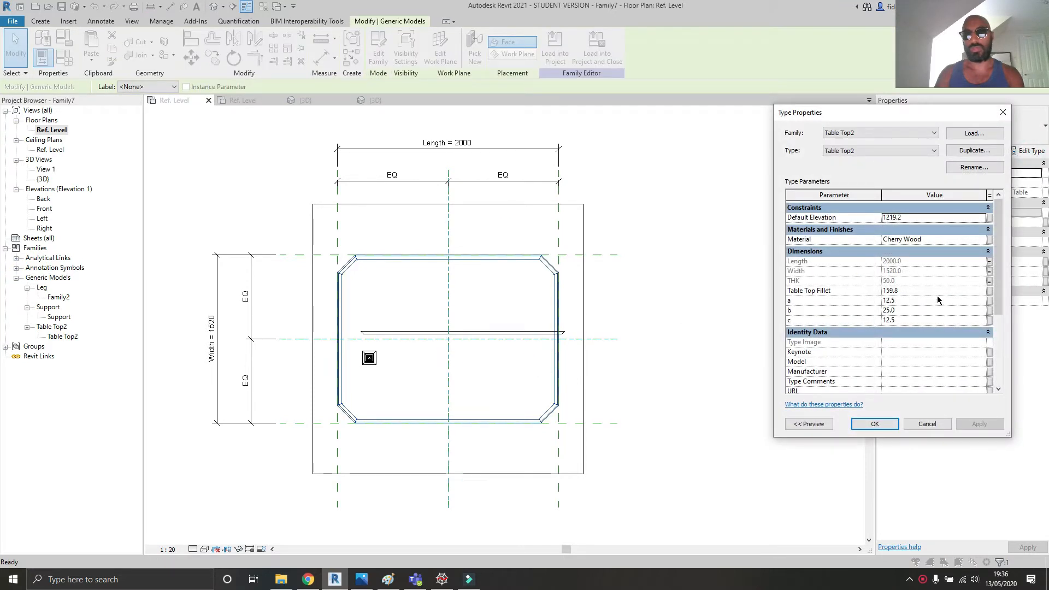
left_click(989, 290)
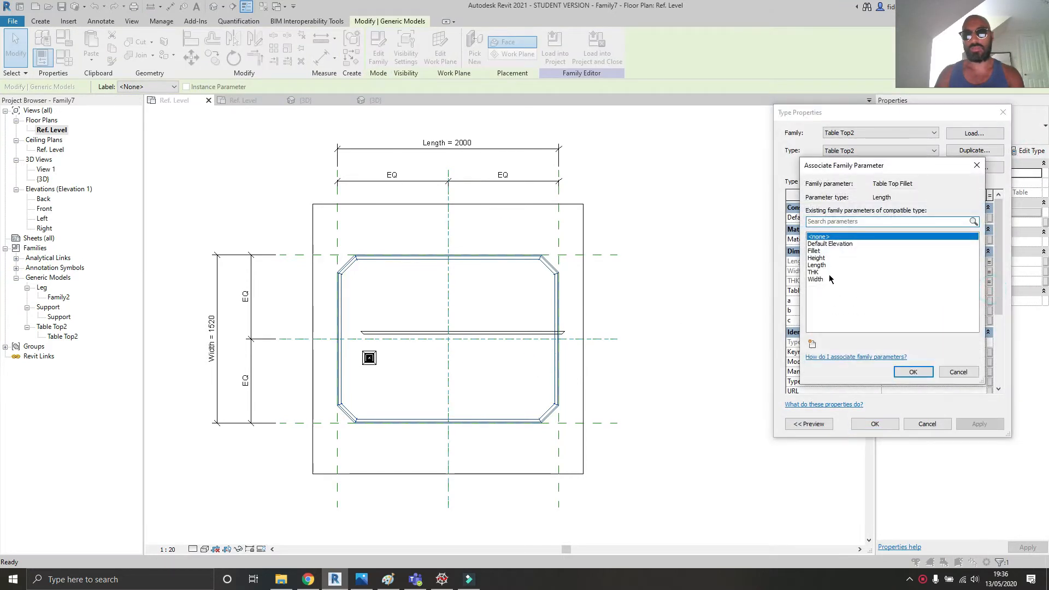
left_click(827, 252)
left_click(913, 371)
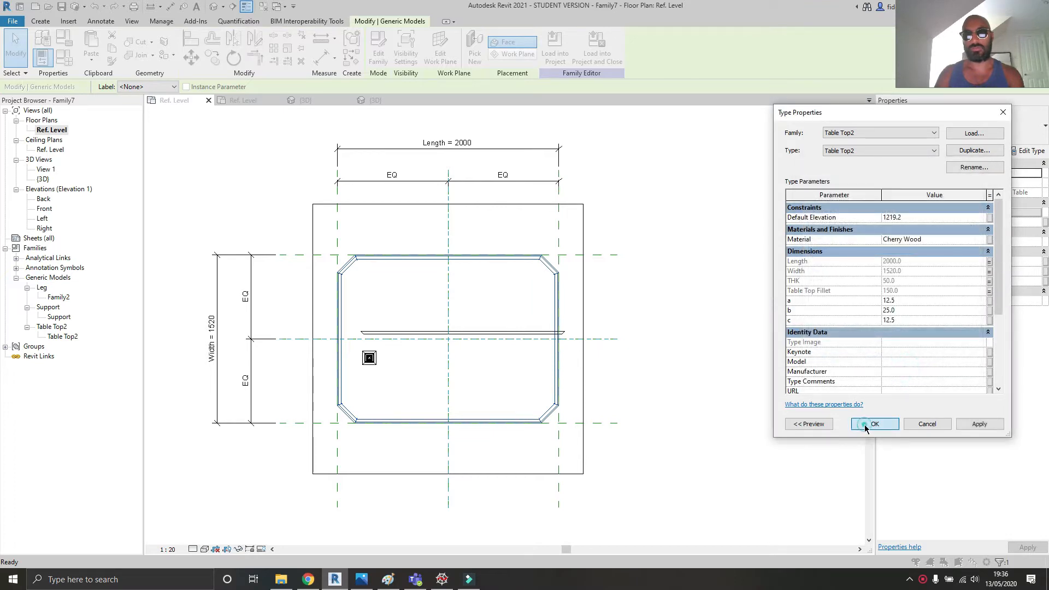
left_click(874, 424)
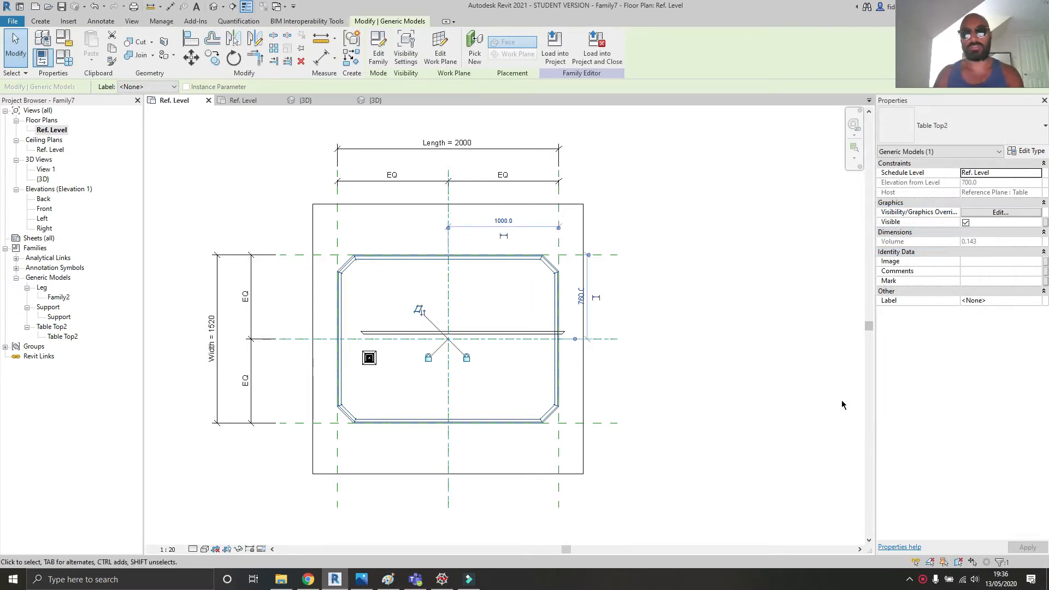
left_click(801, 348)
- Move the support up inside the table top, about 460 mm from the horizontal centre reference plane and centred on the vertical one
middle_click_drag(549, 297, 606, 303)
scroll(614, 293, "up", 2)
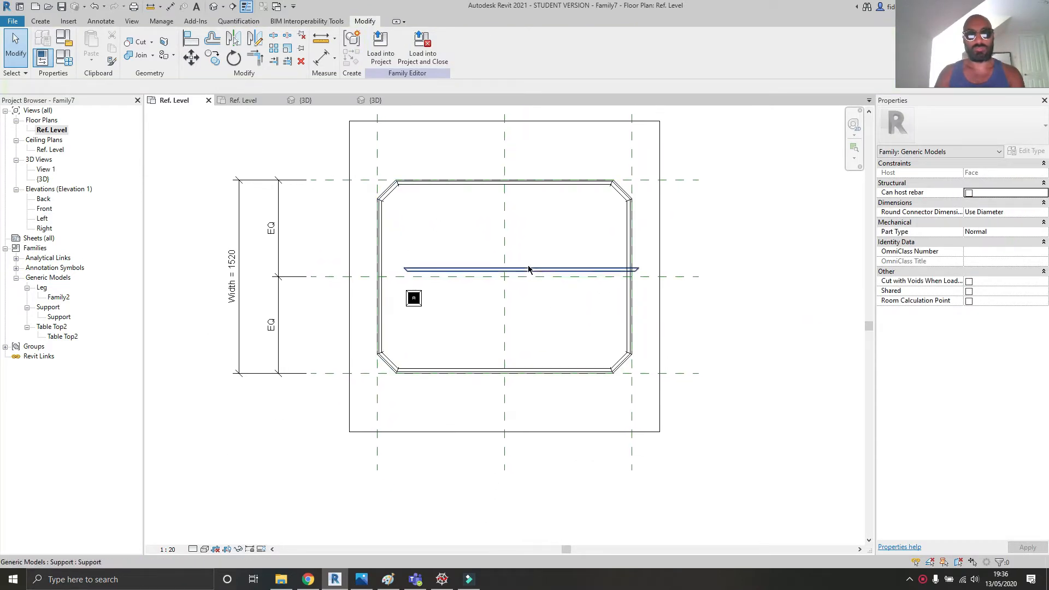
scroll(576, 321, "up", 3)
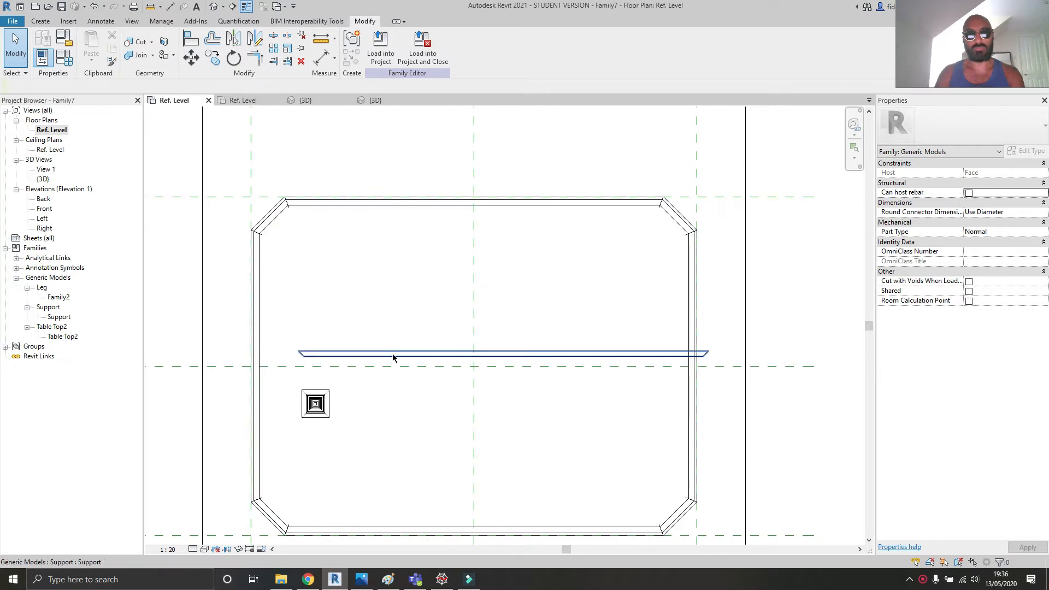
scroll(393, 356, "down", 1)
left_click_drag(393, 355, 375, 290)
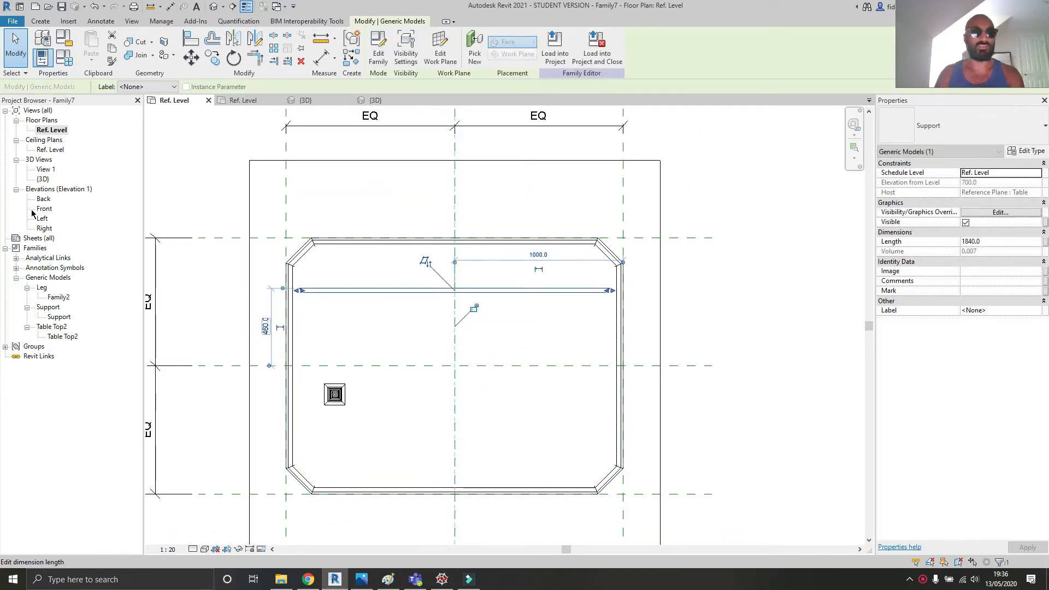
- In the Front elevation, associate the leg's Length type parameter with the host family's Height parameter and apply it
double_click(45, 208)
scroll(393, 445, "up", 2)
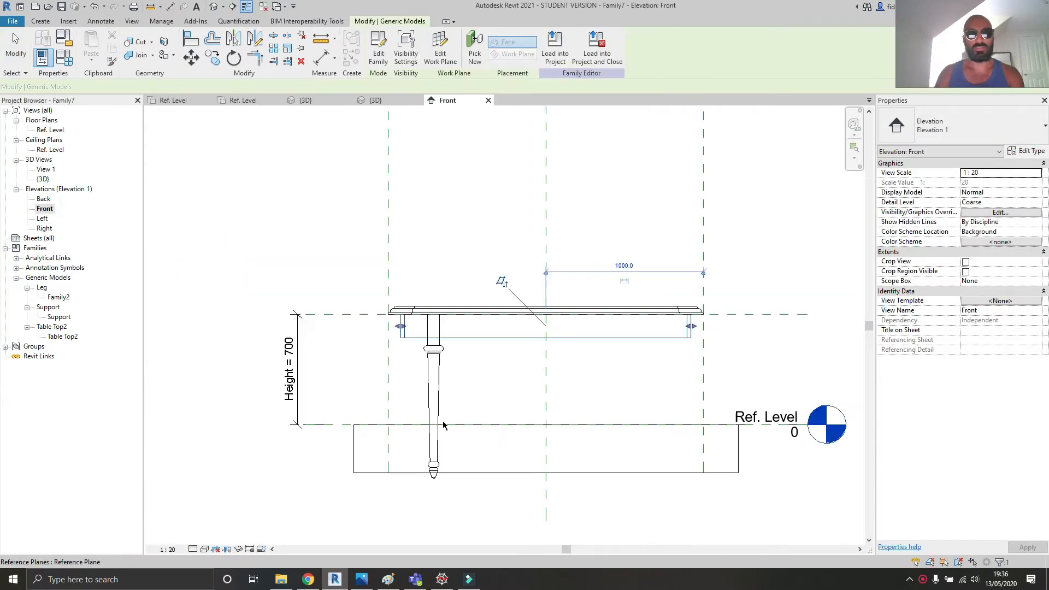
left_click(429, 334)
left_click(431, 374)
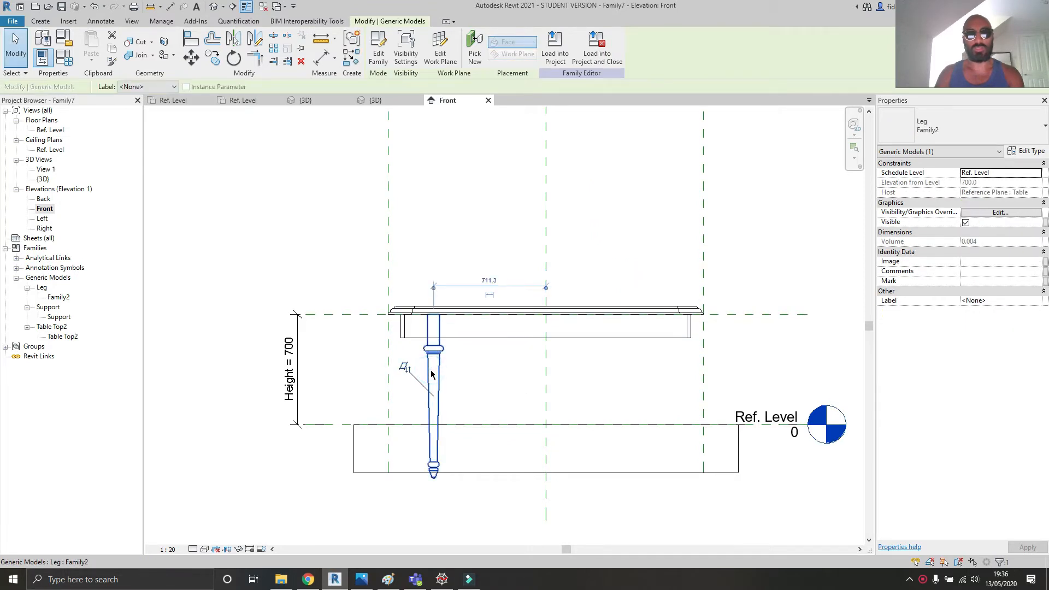
left_click(1024, 156)
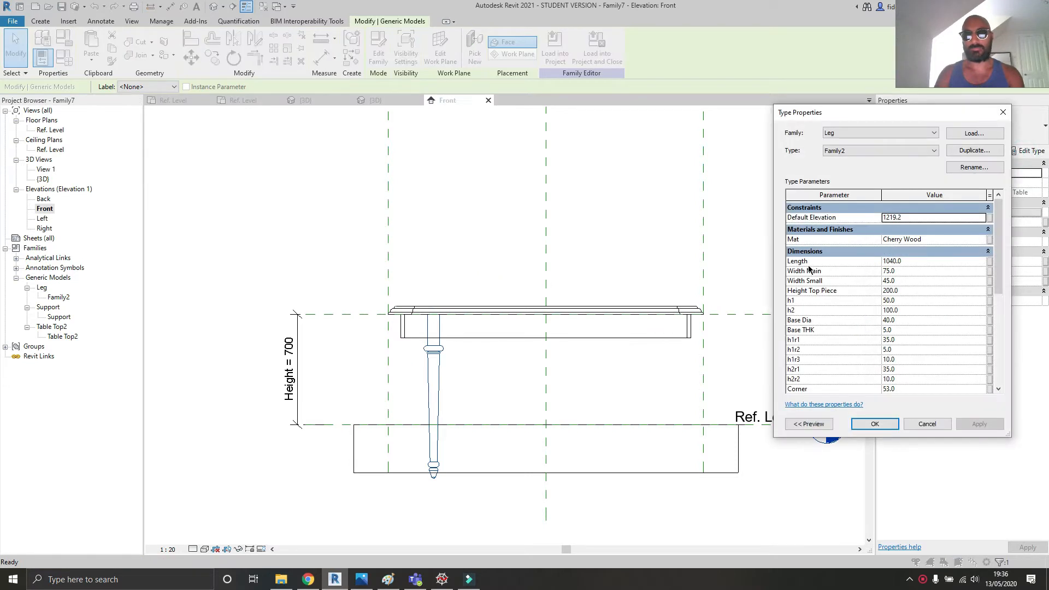
left_click(991, 261)
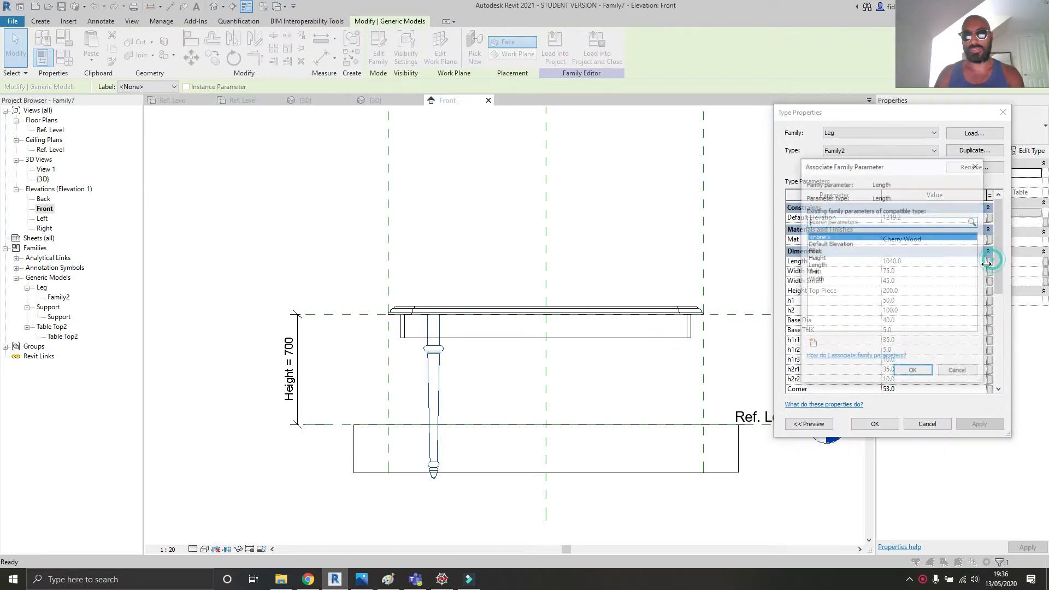
left_click(822, 258)
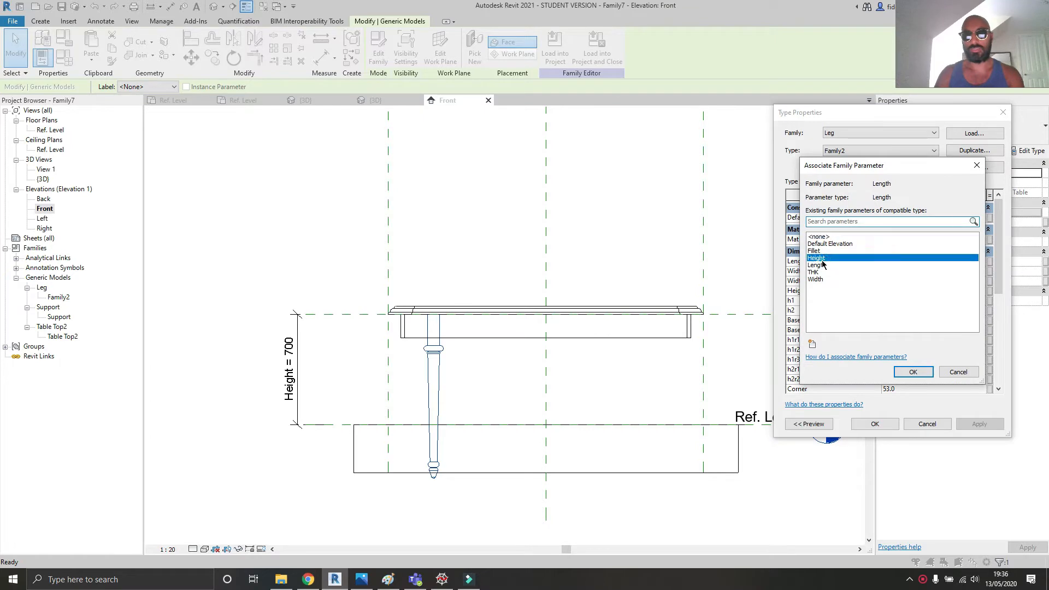
left_click(913, 371)
left_click(969, 429)
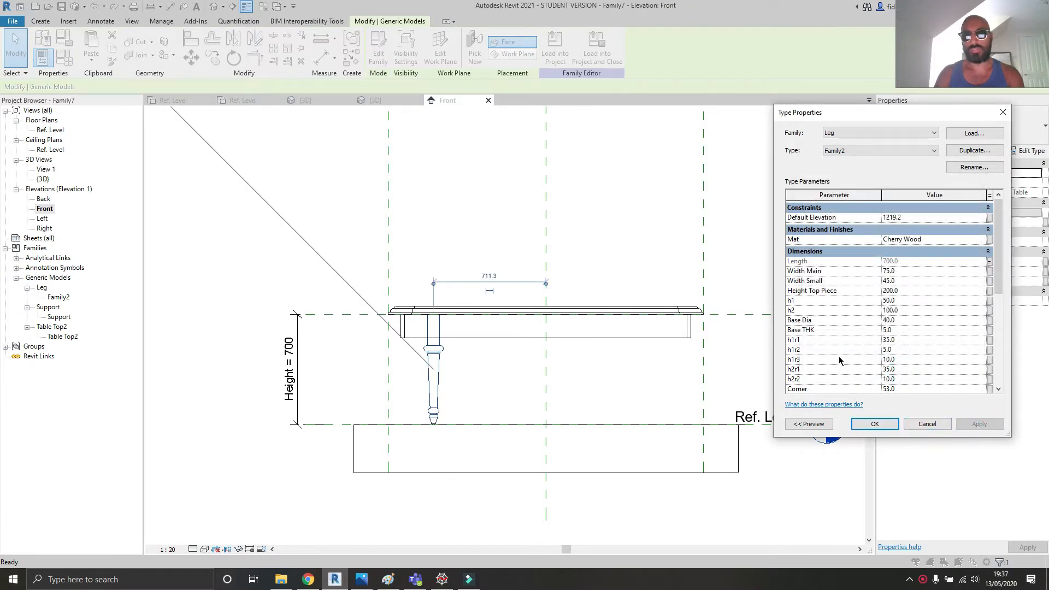
scroll(840, 358, "down", 3)
scroll(839, 358, "up", 3)
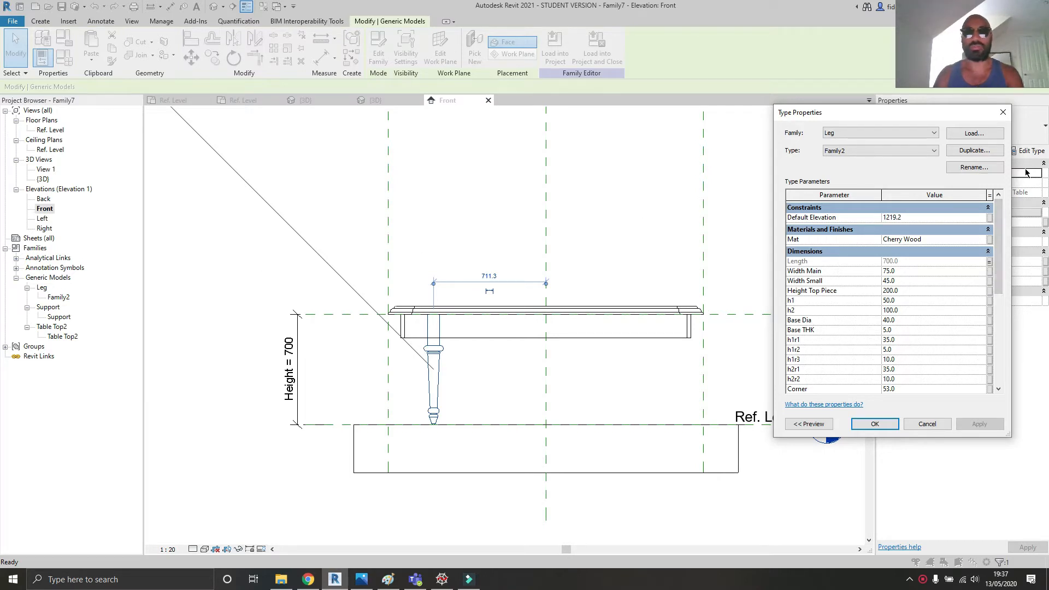
left_click(1009, 115)
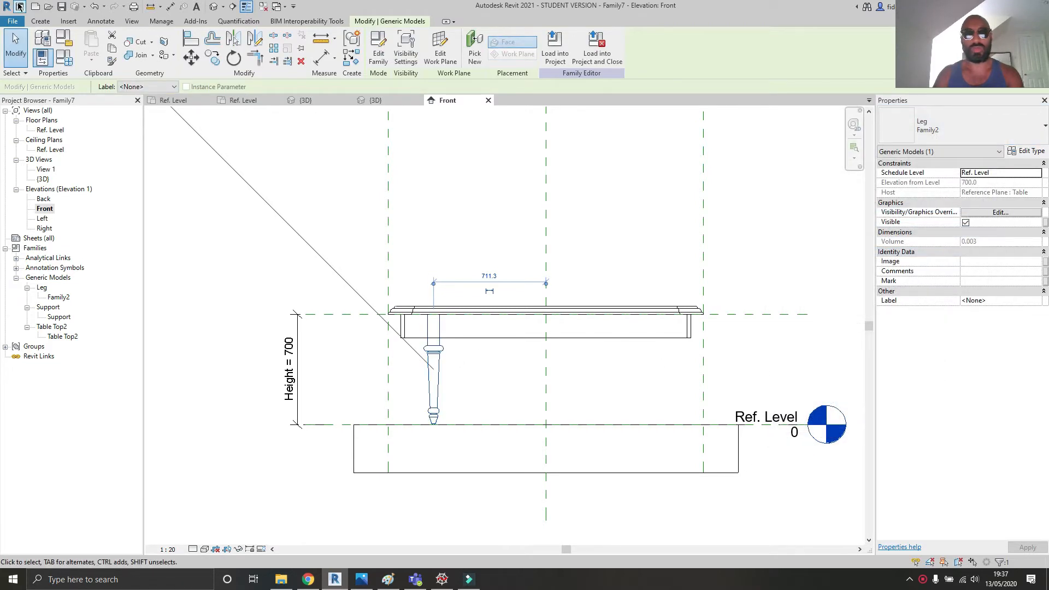
left_click(64, 58)
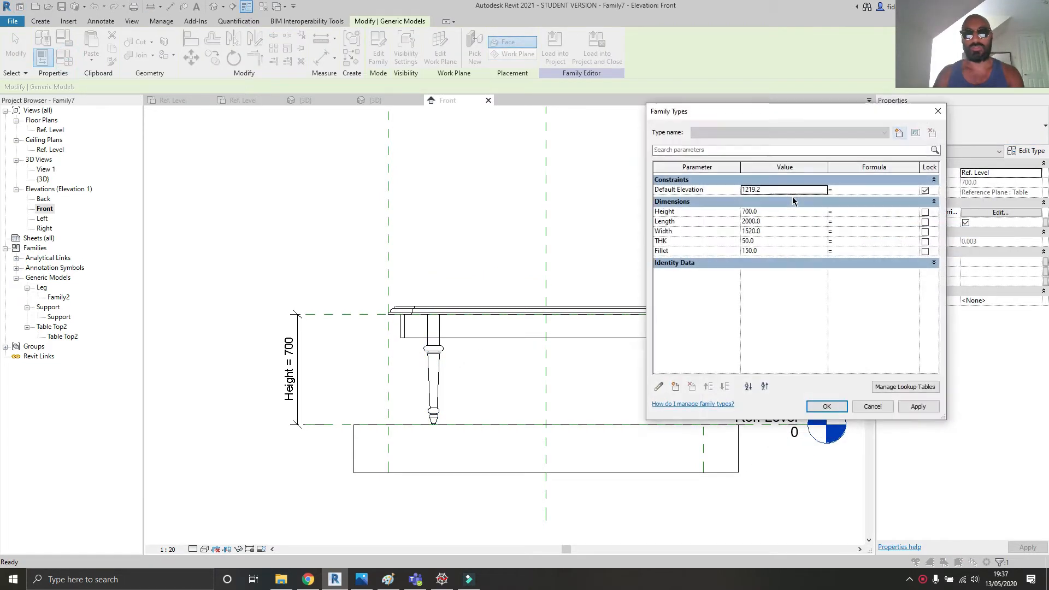
left_click(674, 388)
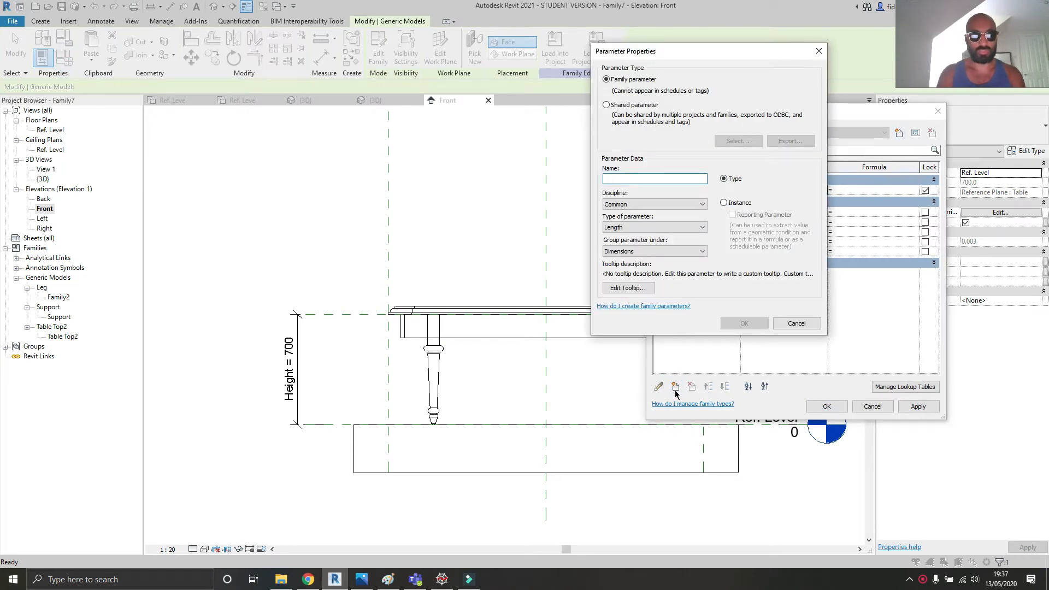
type("Leg W1")
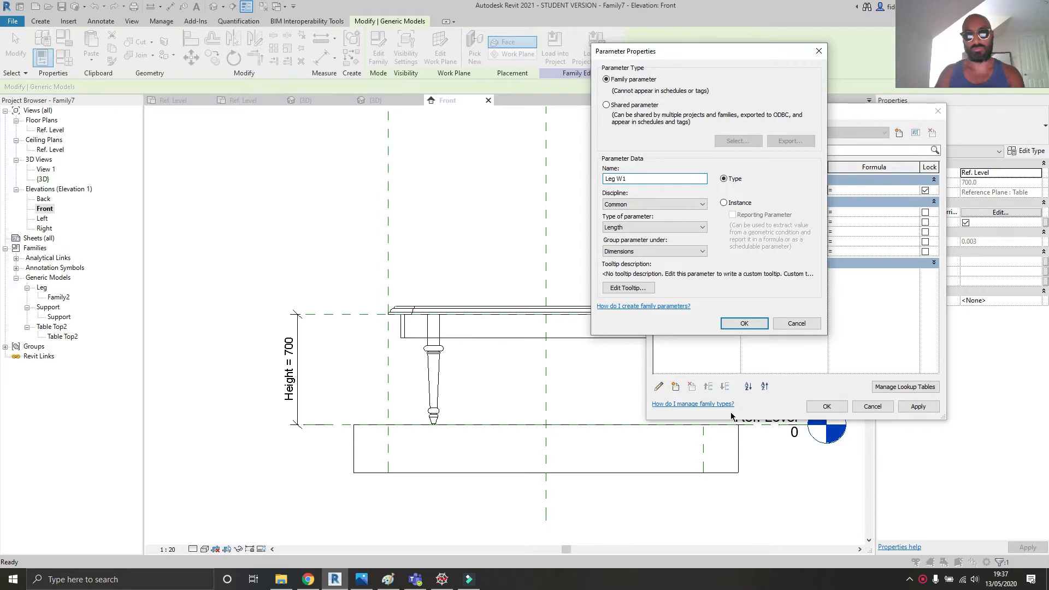
left_click(744, 322)
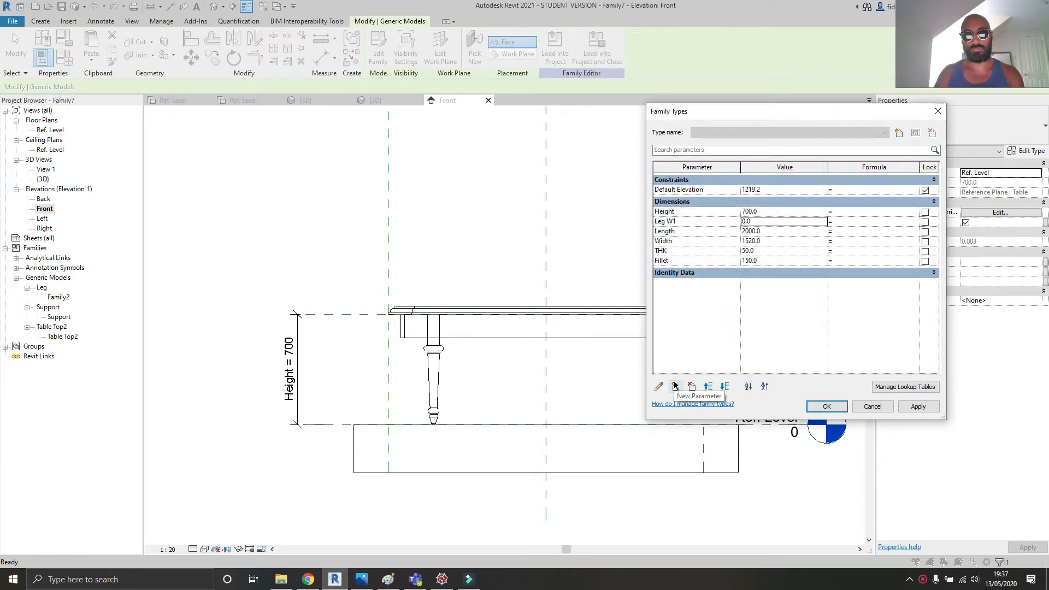
left_click(869, 407)
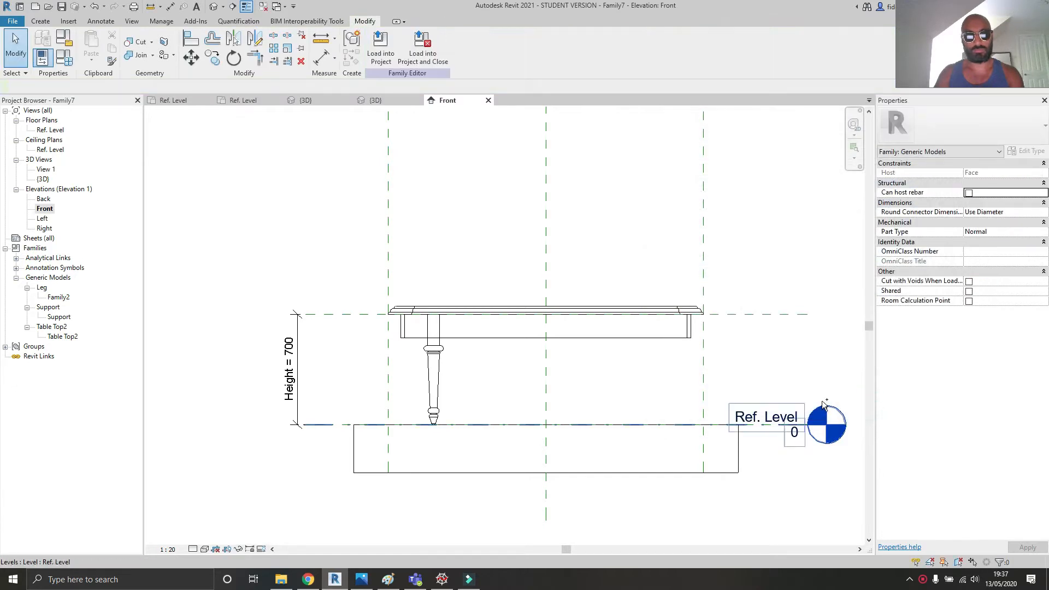
- Add a Leg W1 length type parameter under Dimensions to the host family and move it below Fillet in the parameter list
left_click(64, 56)
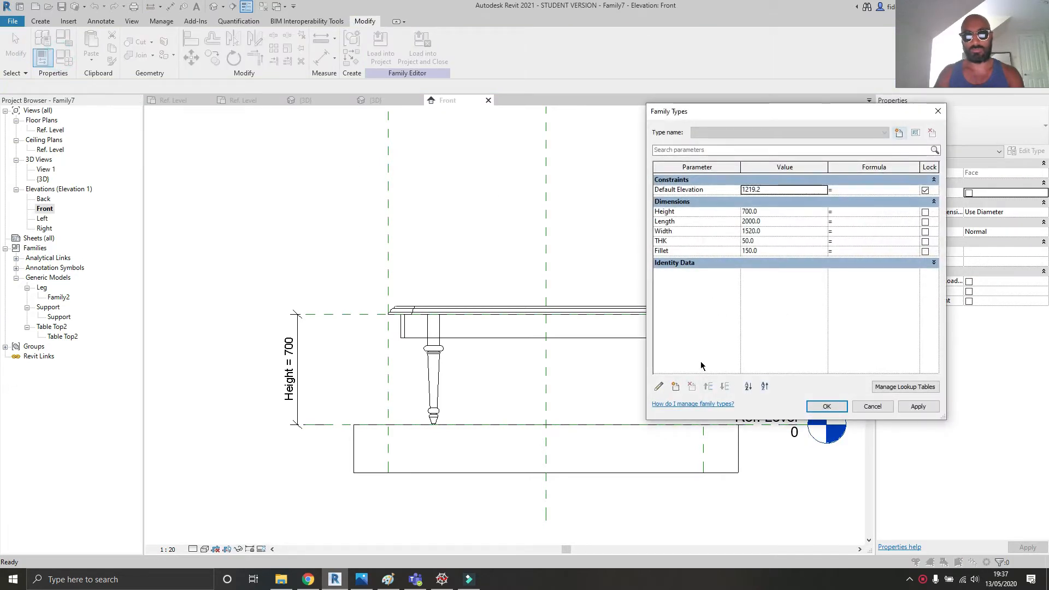
left_click(675, 386)
type("Le")
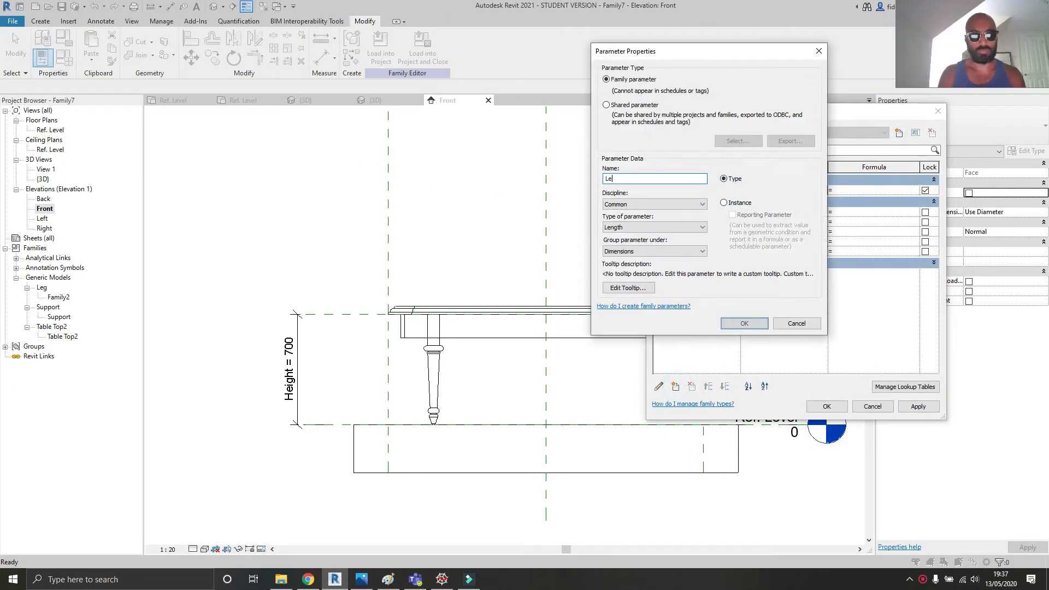
type("g W1")
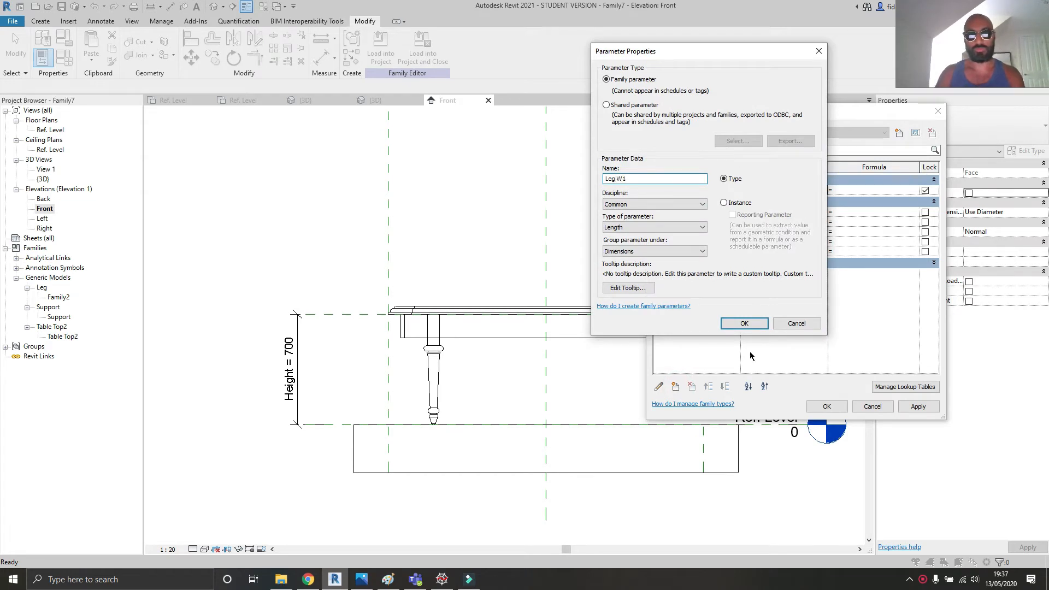
left_click(744, 323)
left_click(696, 223)
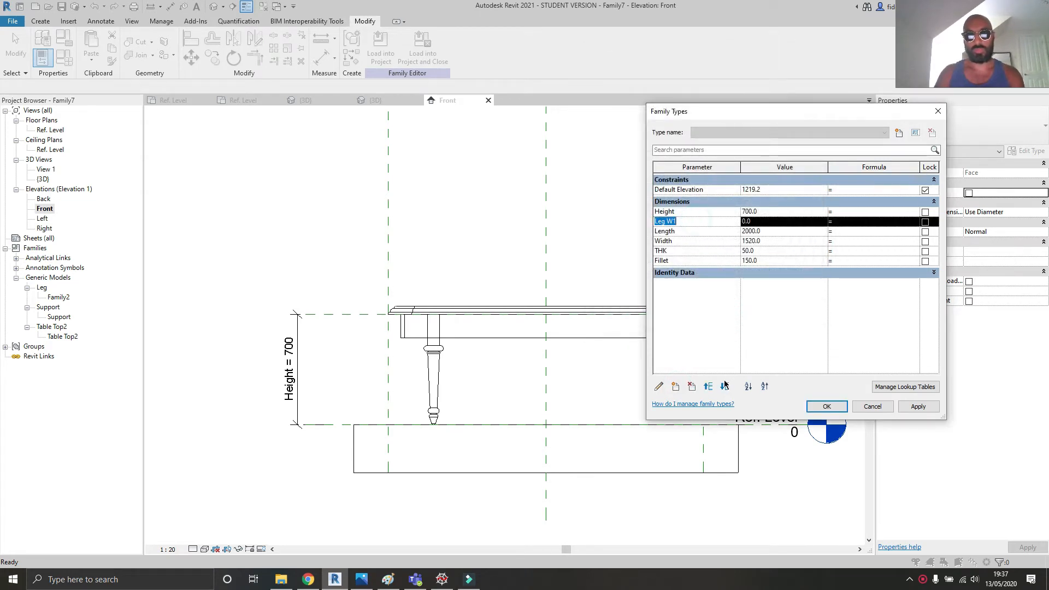
left_click(723, 388)
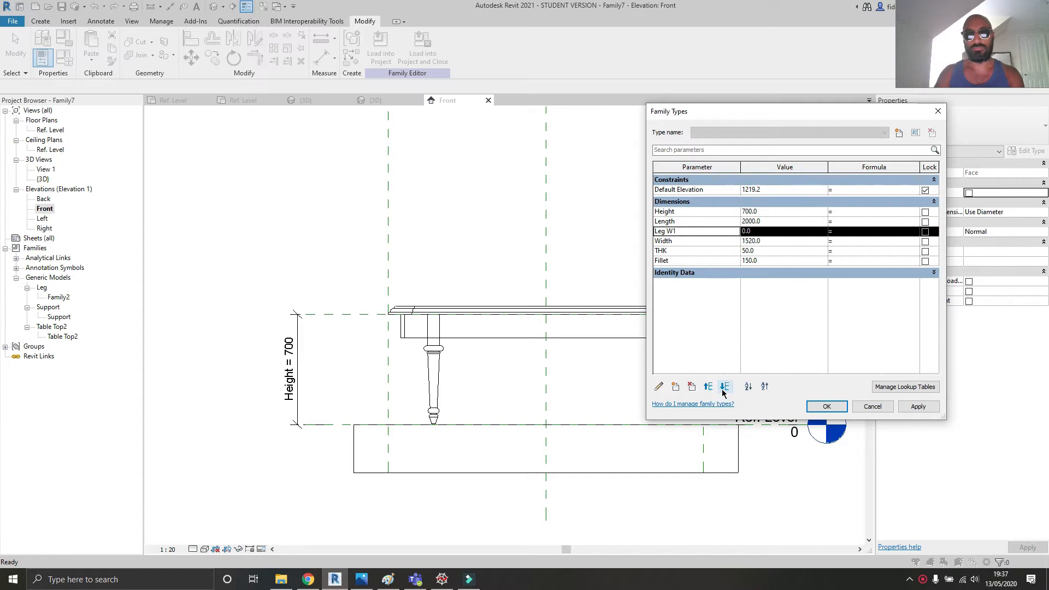
left_click(724, 387)
left_click(724, 387)
left_click(724, 386)
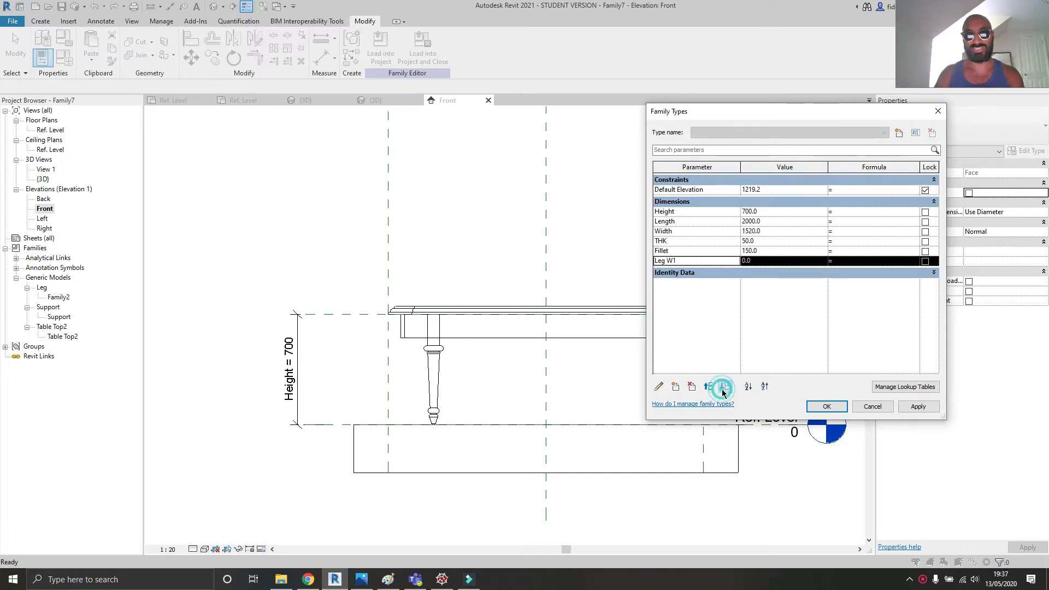
- Add a Leg W2 length type parameter under Dimensions and move it below Leg W1 in the parameter list
left_click(676, 387)
type("Leg W2")
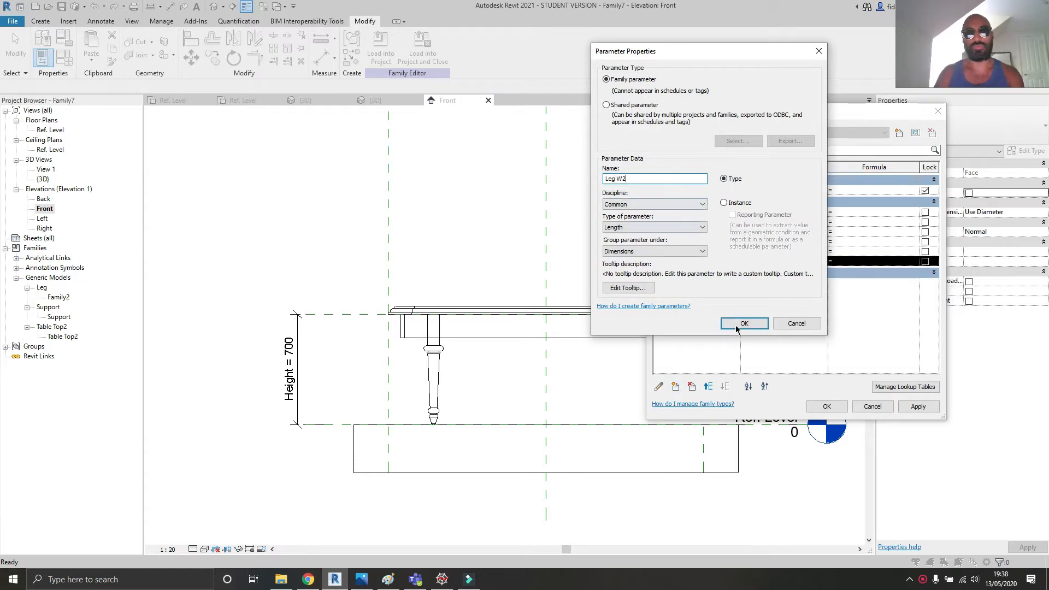
left_click(742, 324)
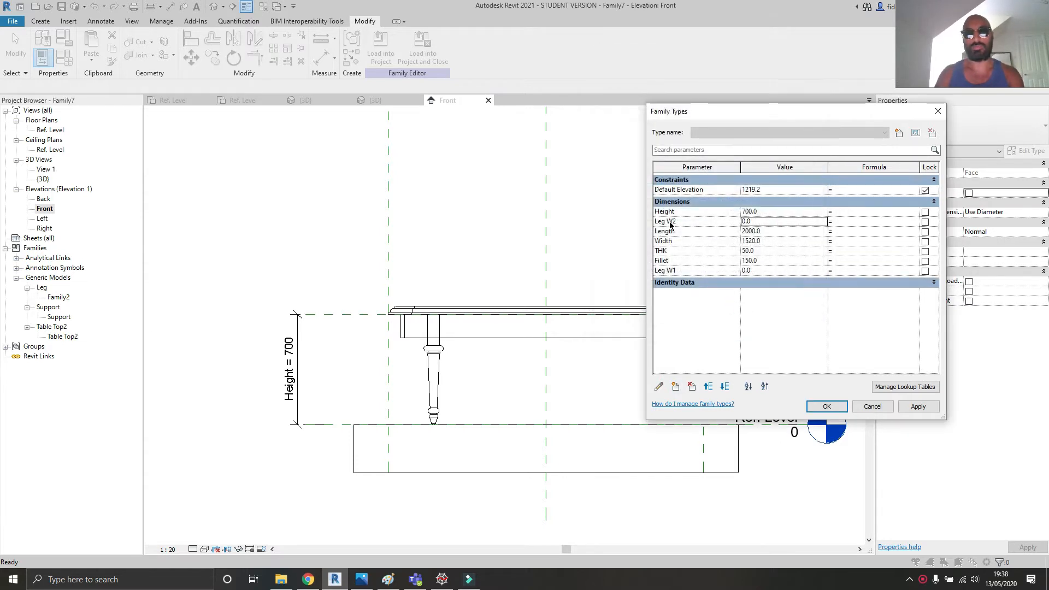
left_click(721, 389)
left_click(721, 389)
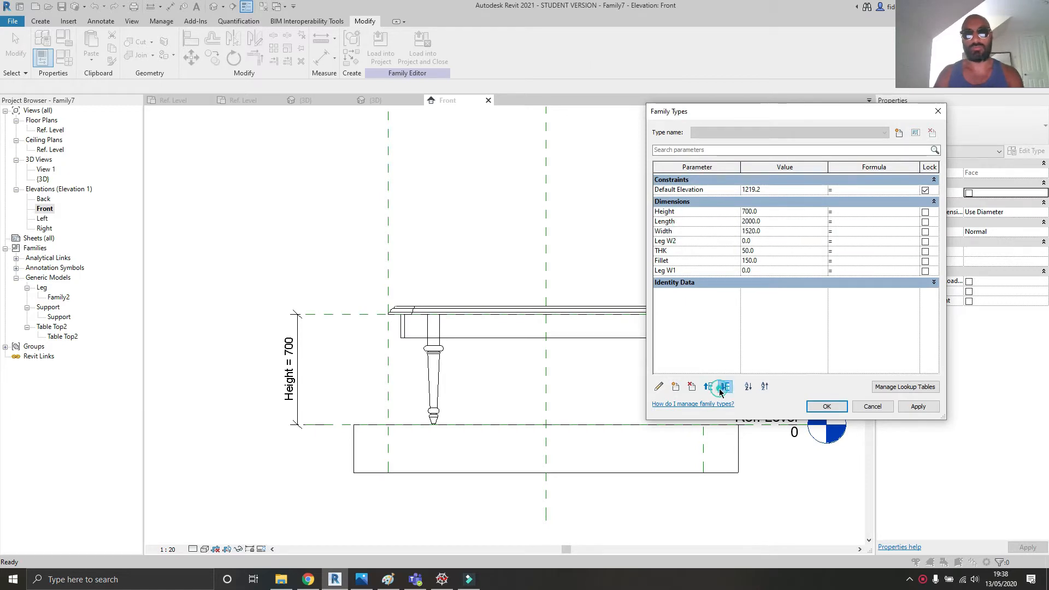
left_click(722, 389)
left_click(722, 389)
left_click(721, 389)
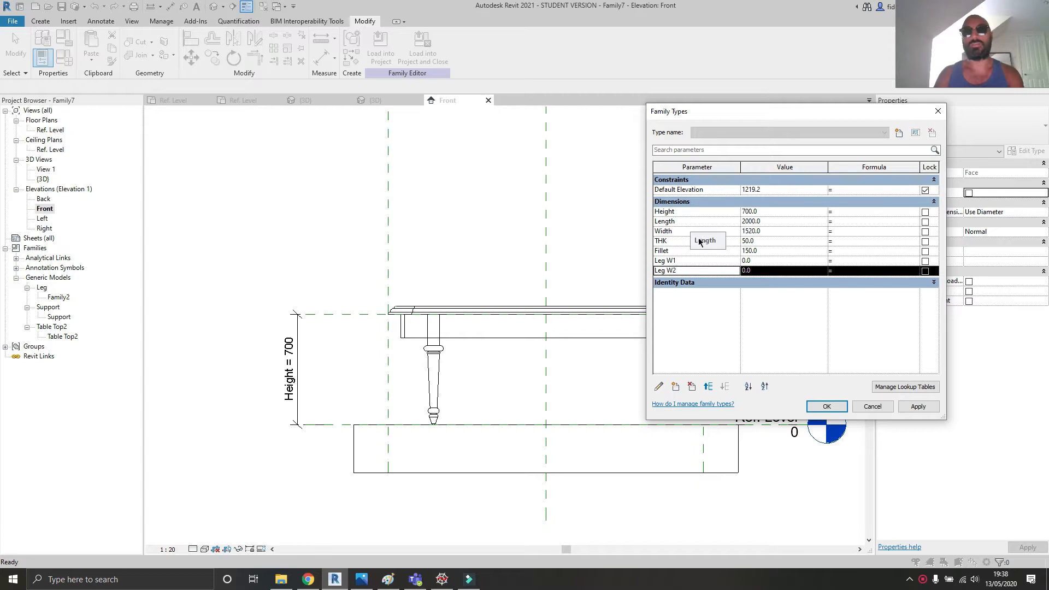
- Set Leg W1 to 75 and Leg W2 to 50, then apply and confirm the family type values
left_click(766, 260)
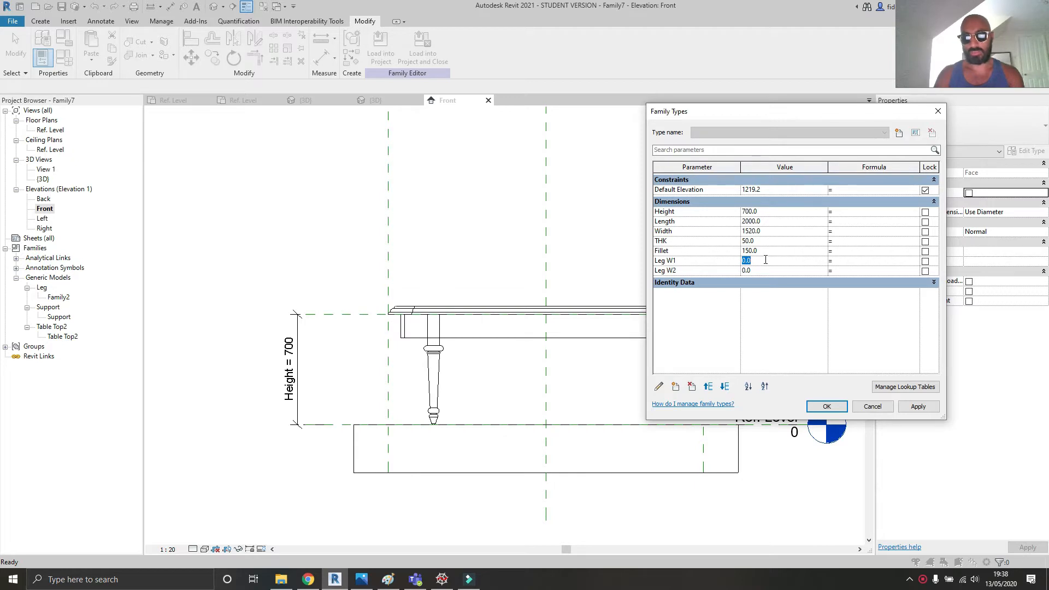
left_click(766, 270)
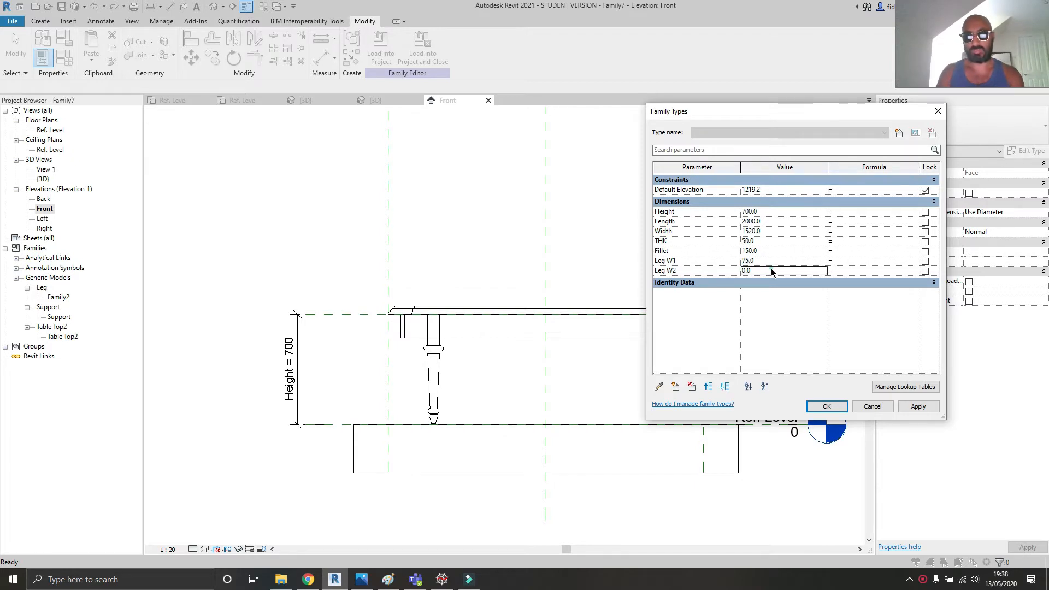
type("50")
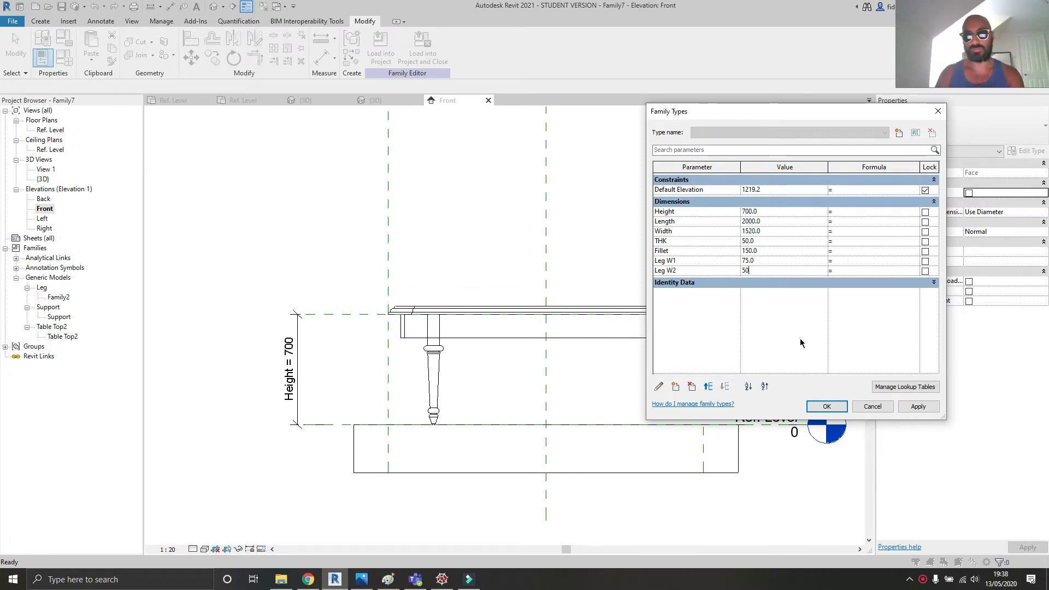
left_click(918, 405)
left_click(826, 406)
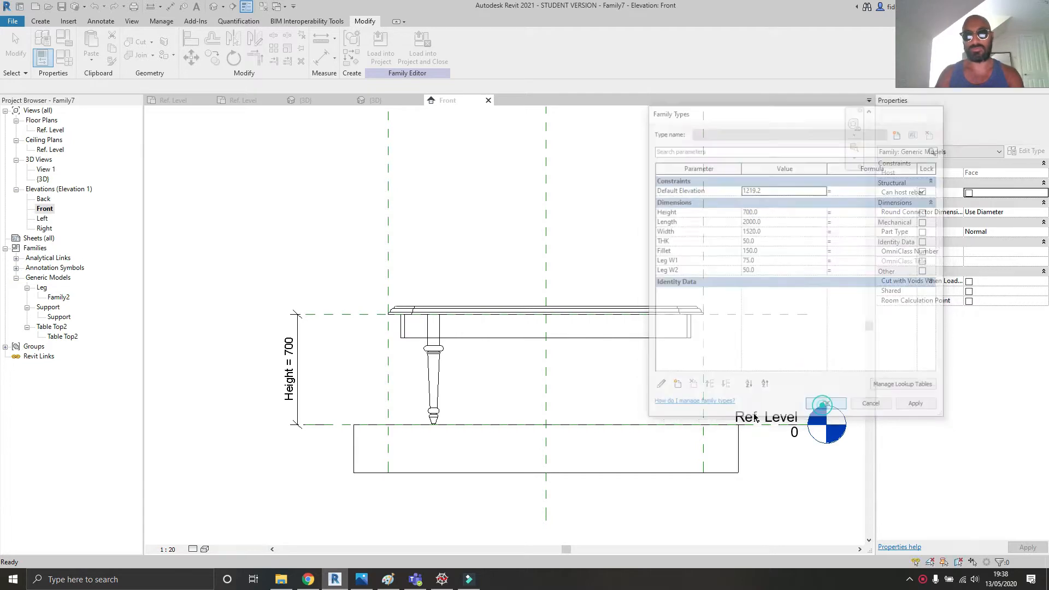
- Associate the table leg's Width Main type parameter with the host family's Leg W1 parameter
left_click(435, 380)
left_click(1028, 151)
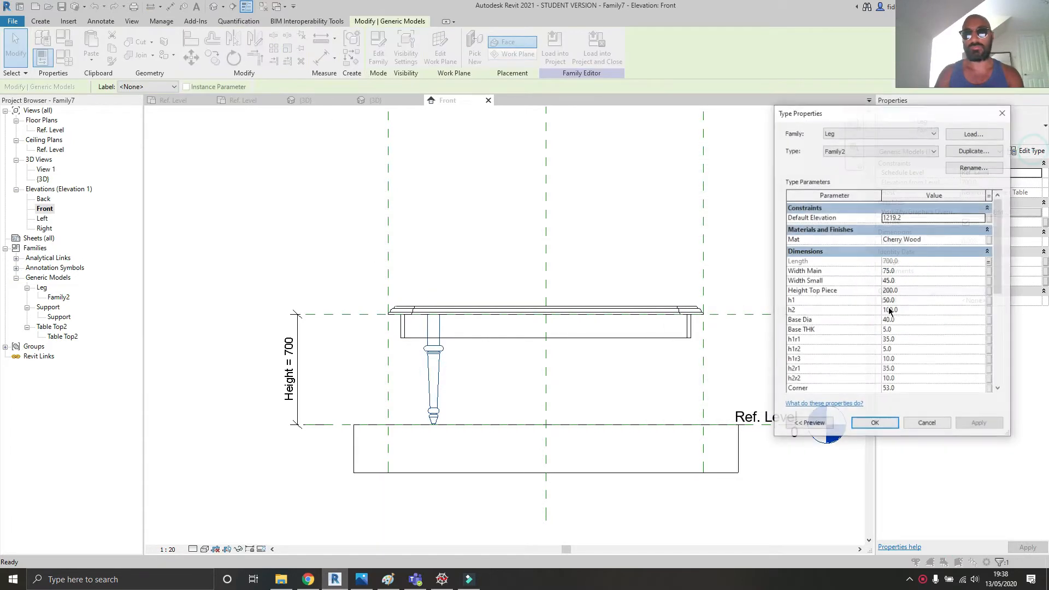
left_click(989, 272)
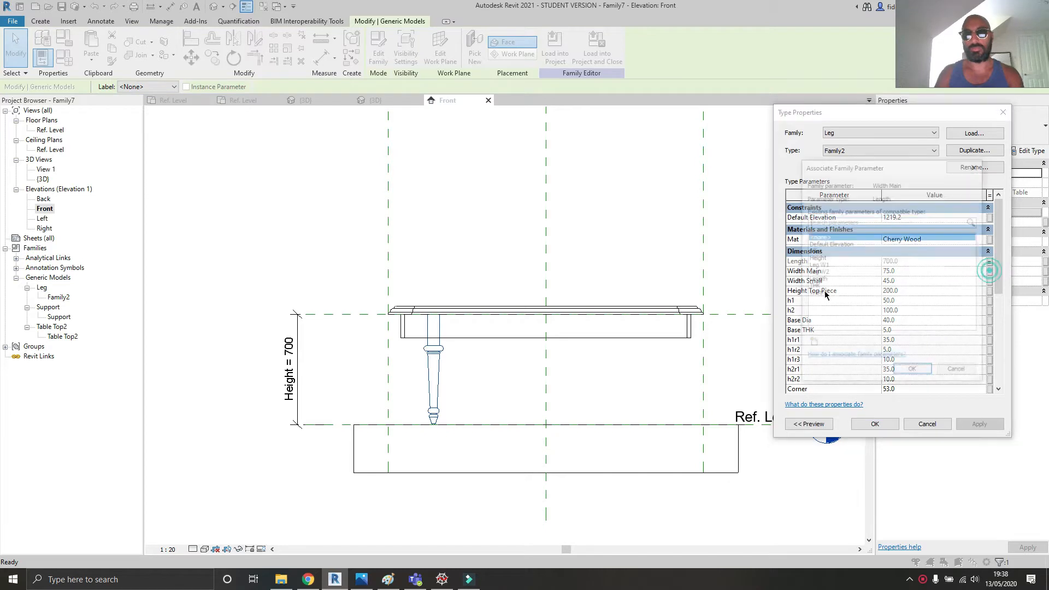
left_click(817, 271)
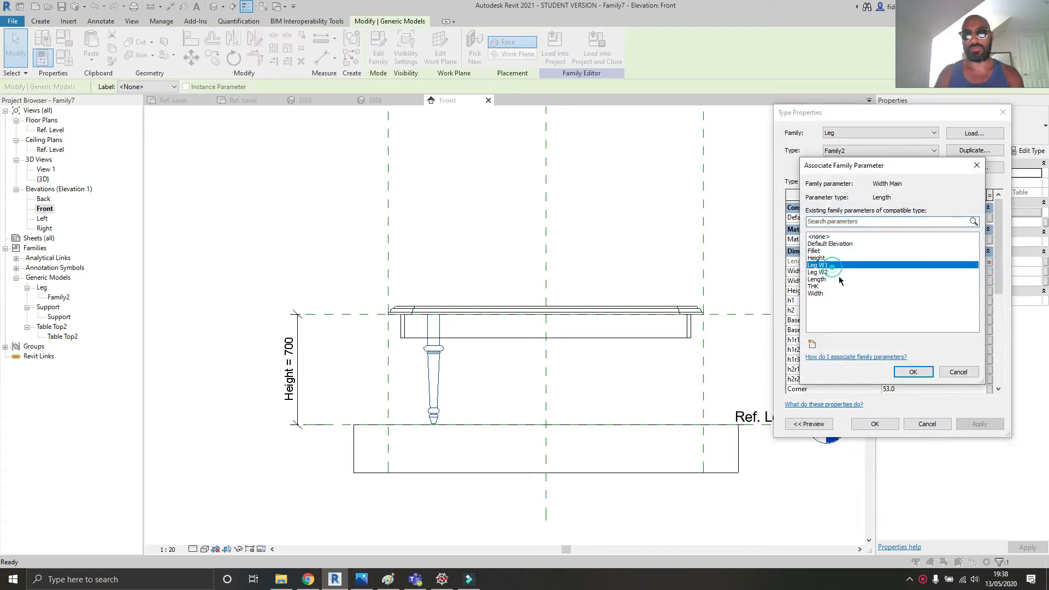
left_click(913, 372)
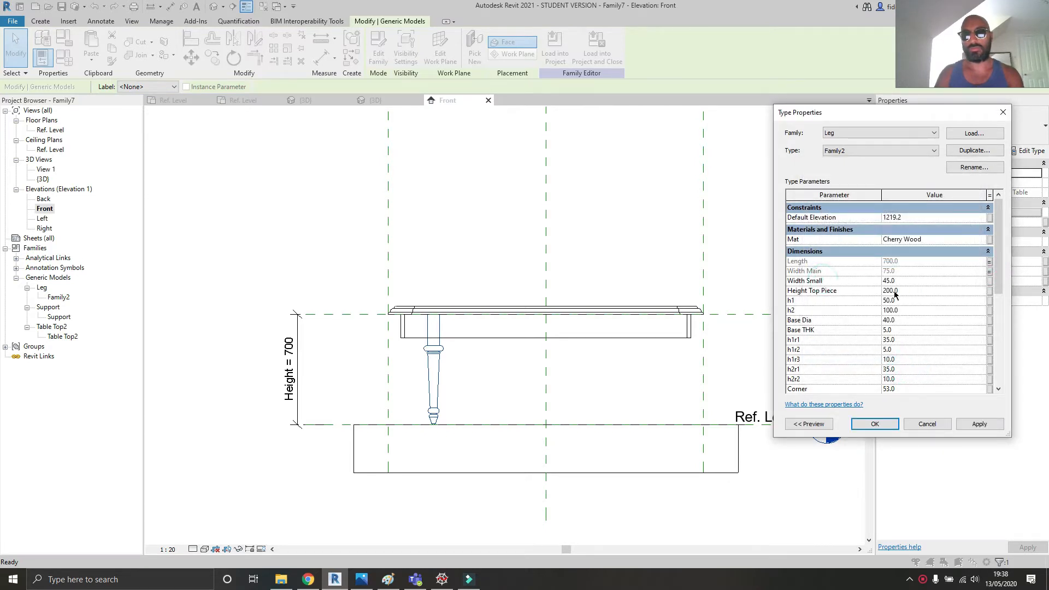
- Associate the leg's Width Small type parameter with the host family's Leg W2 parameter and confirm the type properties
left_click(989, 281)
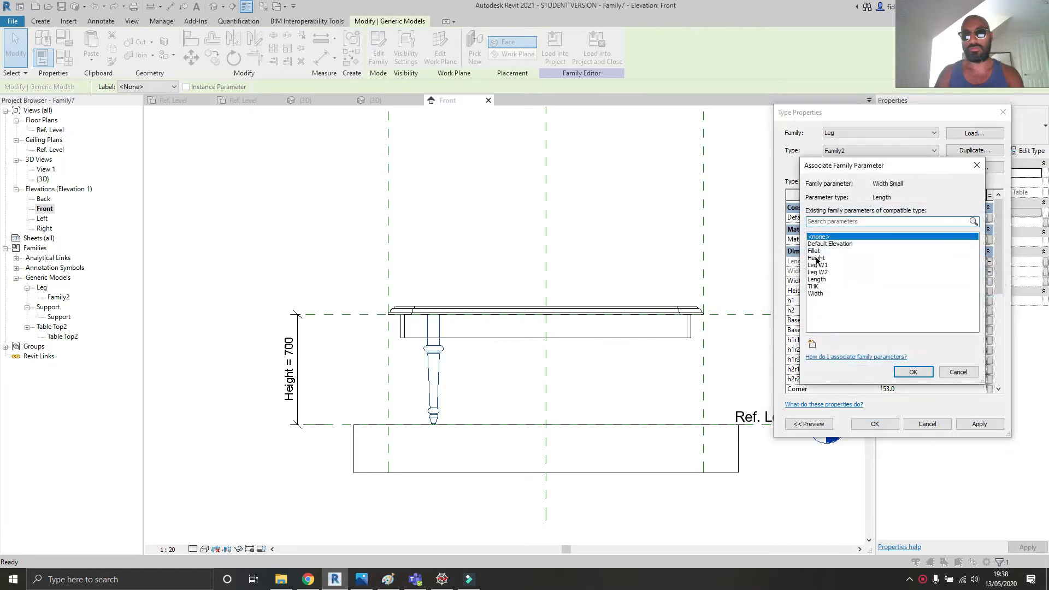
left_click(821, 272)
left_click(913, 372)
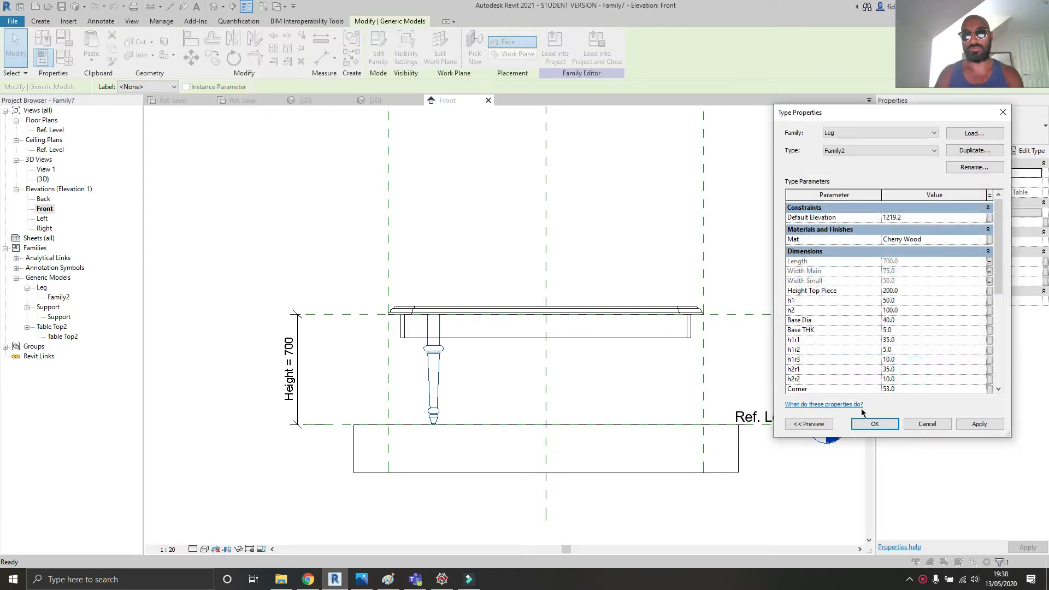
left_click(874, 424)
left_click(425, 136)
- View the table in 3D from below the top and add a Support Height length type parameter under Dimensions
left_click(213, 7)
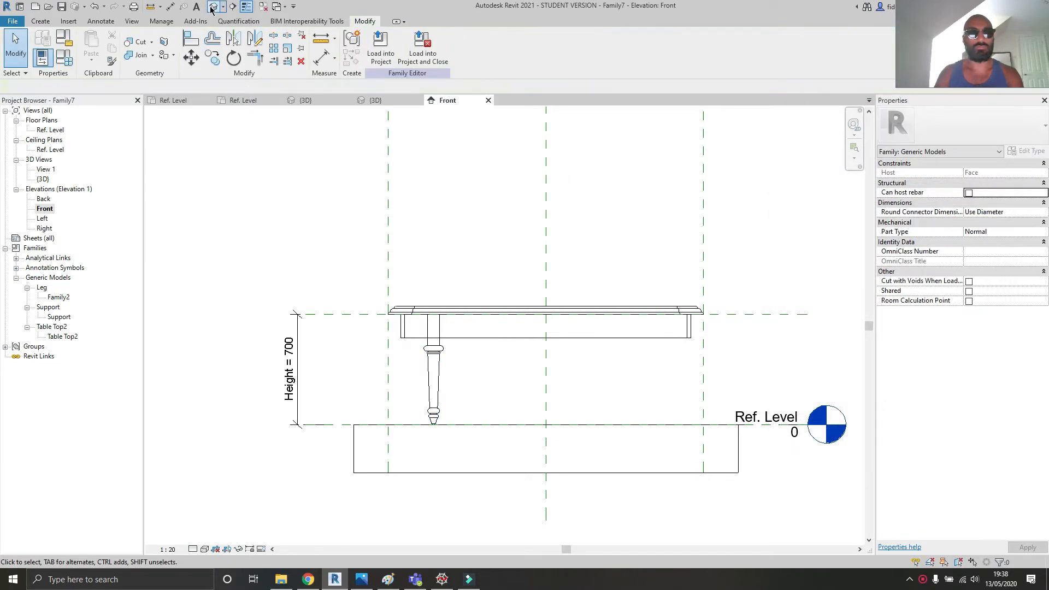
middle_click_drag(428, 283, 468, 270, "shift")
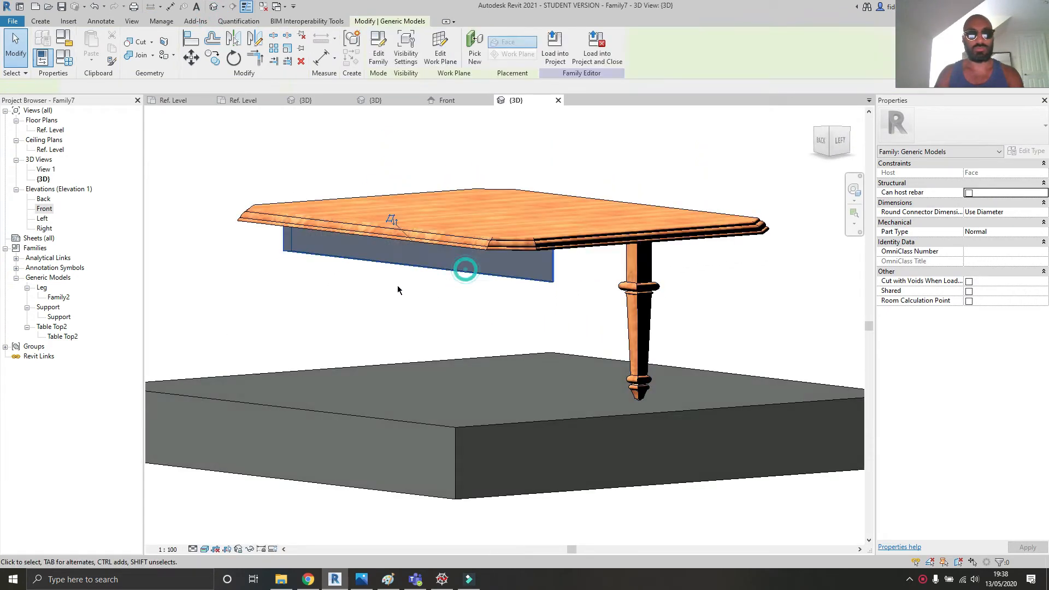
left_click(464, 271)
left_click(60, 60)
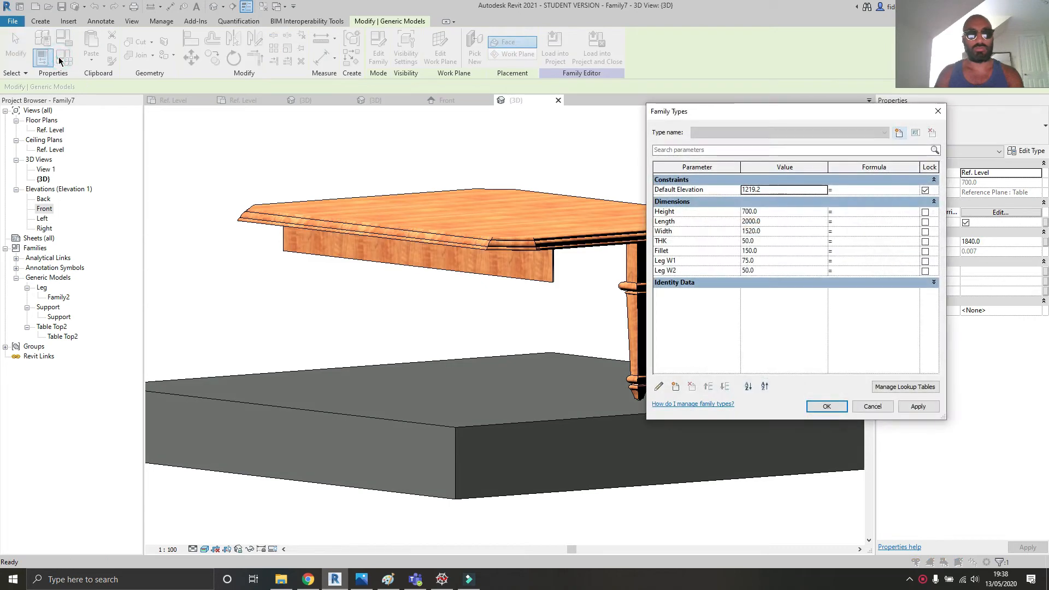
left_click(675, 386)
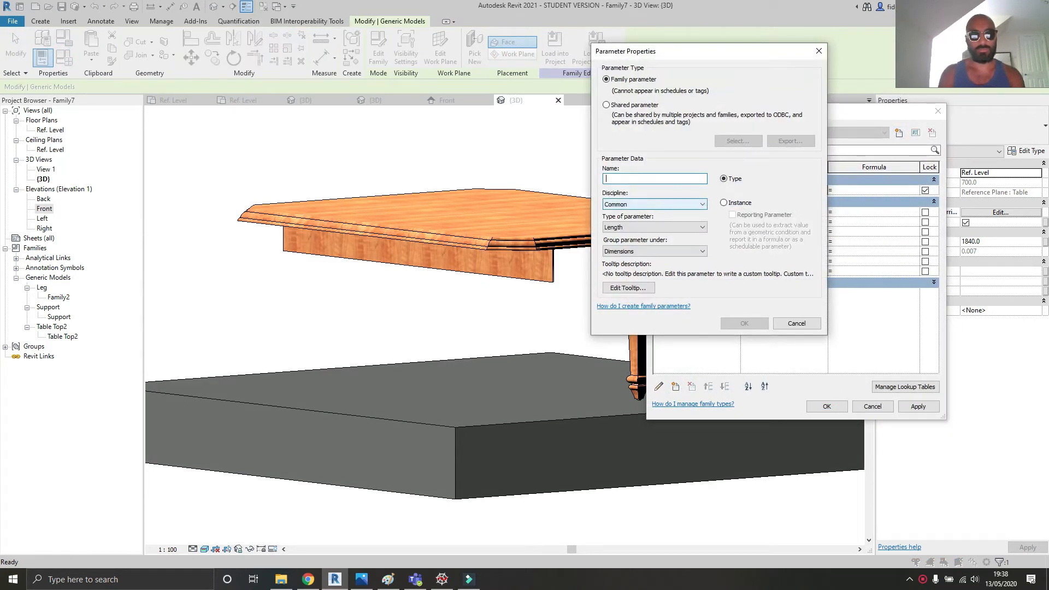
type("Support Height")
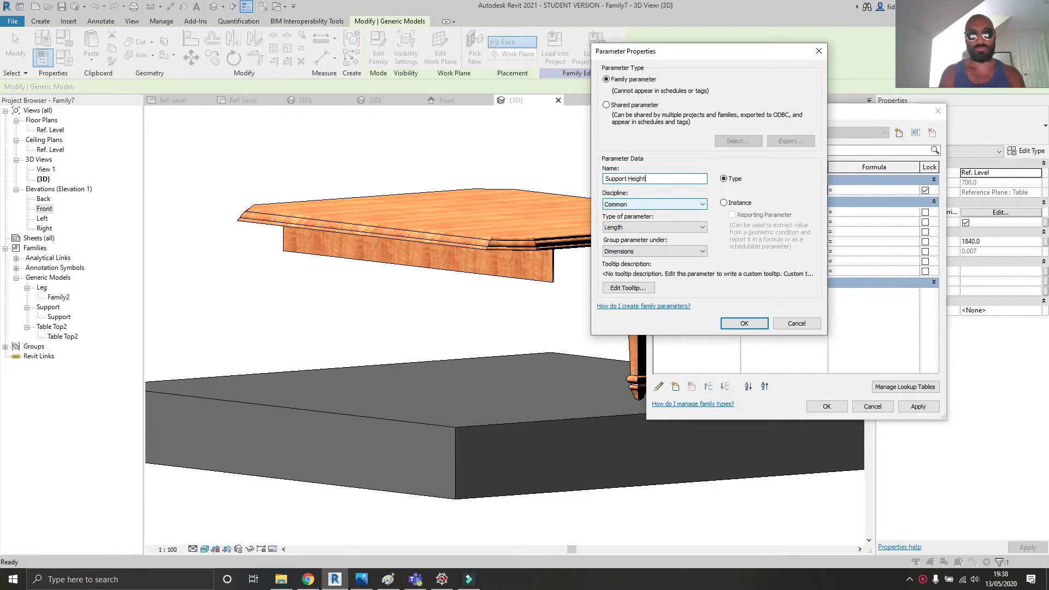
left_click(744, 323)
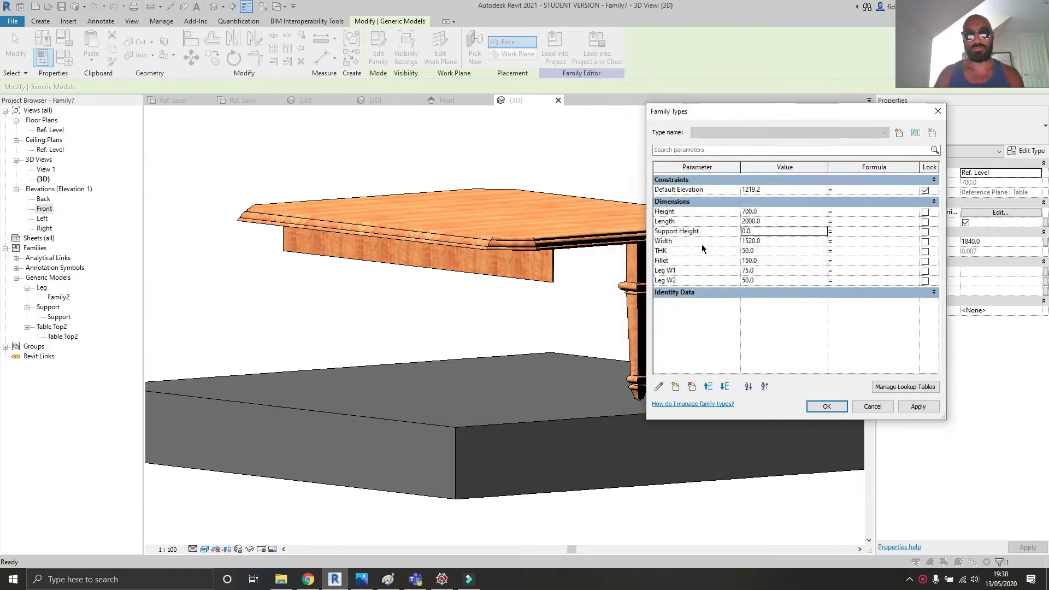
- Move Support Height below Fillet in the family's parameter list and confirm the new order
left_click(689, 231)
left_click(720, 388)
left_click(720, 387)
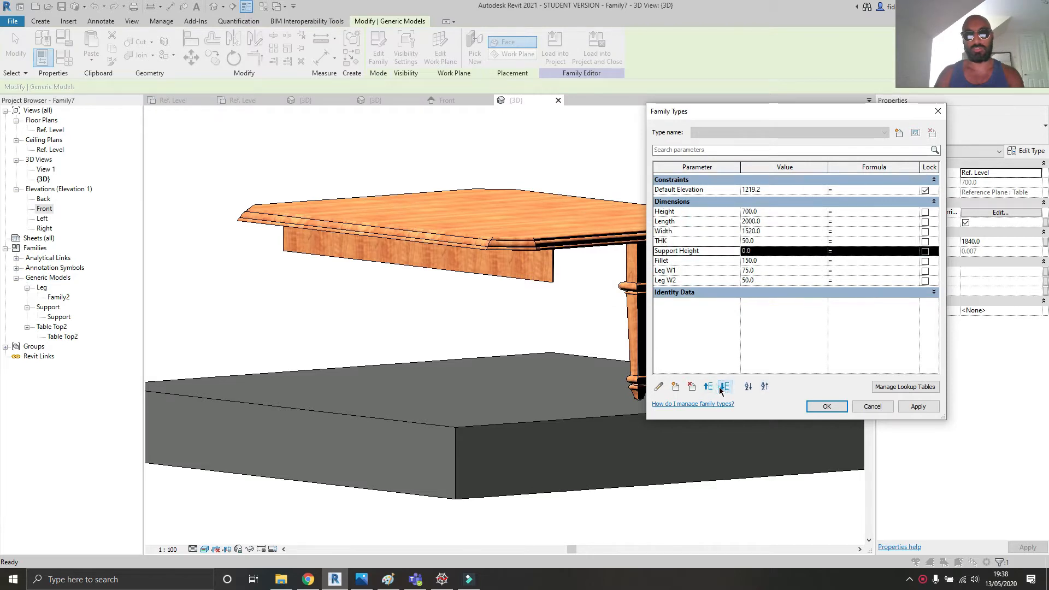
left_click(720, 387)
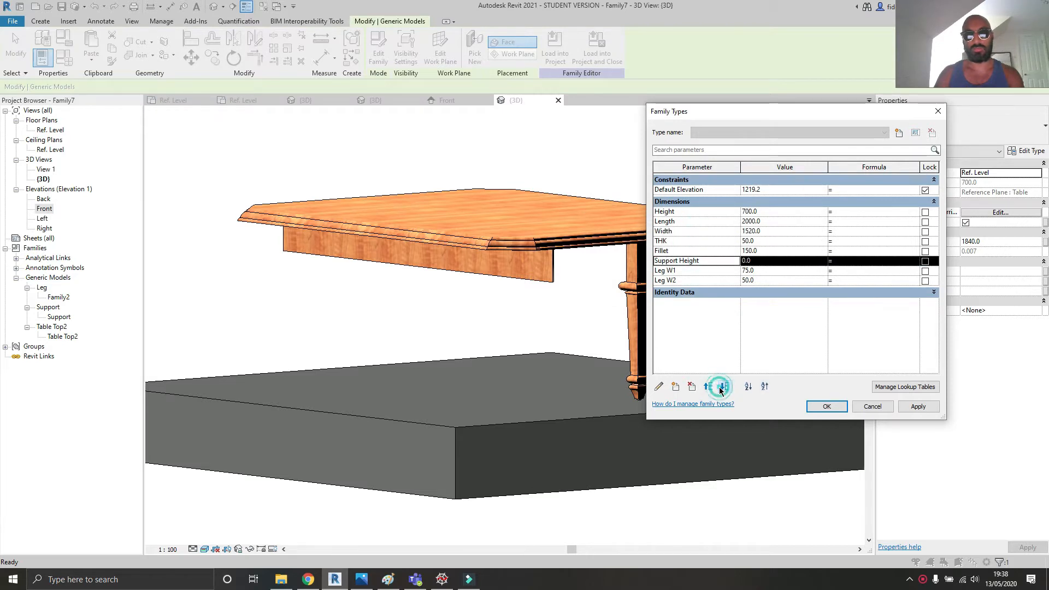
left_click(827, 407)
left_click(528, 276)
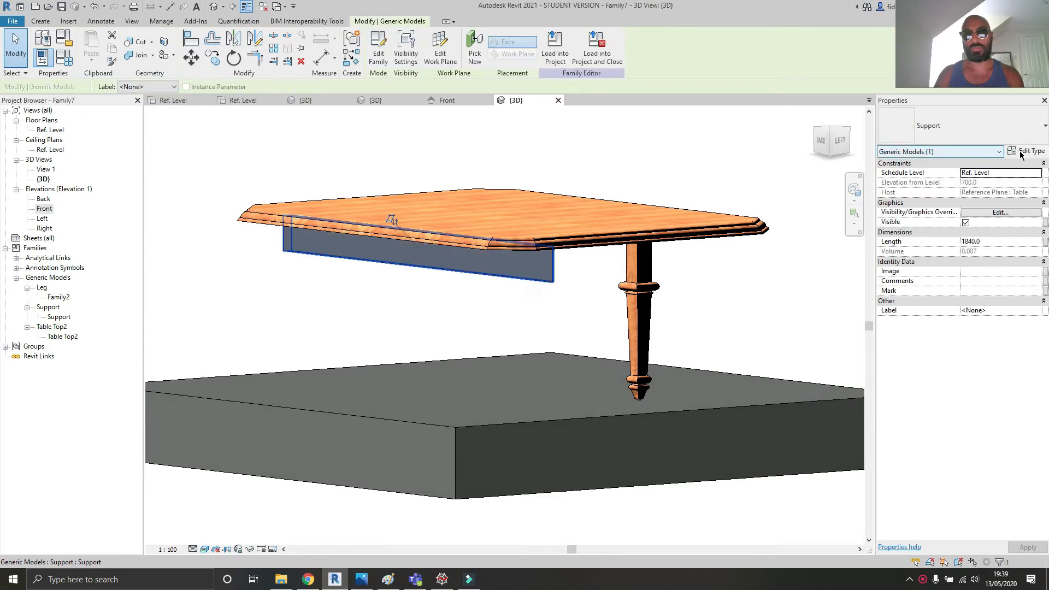
left_click(1027, 151)
left_click(918, 425)
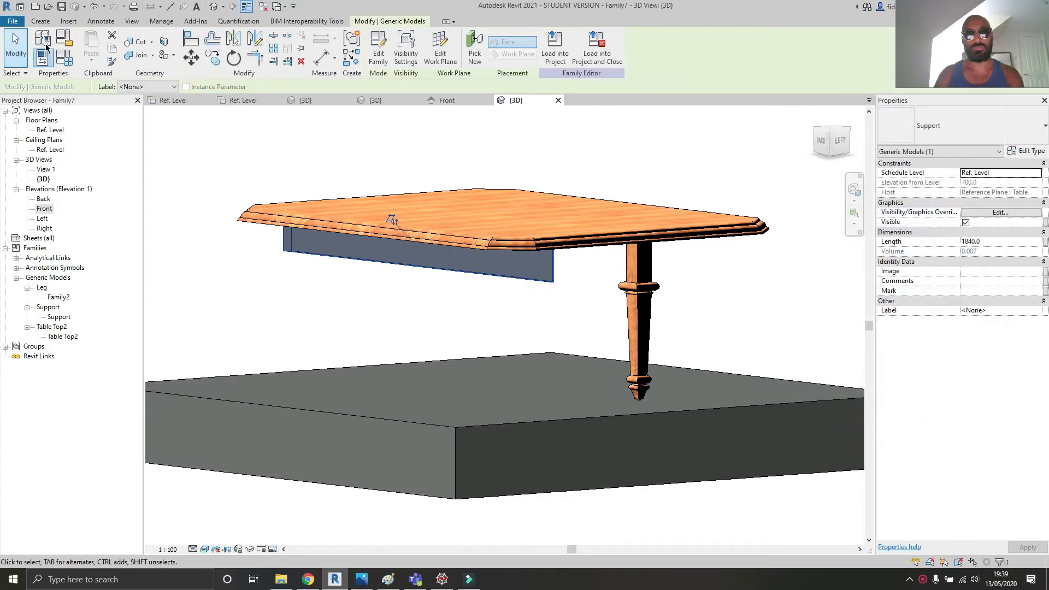
- Set the host family's Support Height parameter to 50 and confirm it
left_click(64, 58)
left_click(773, 261)
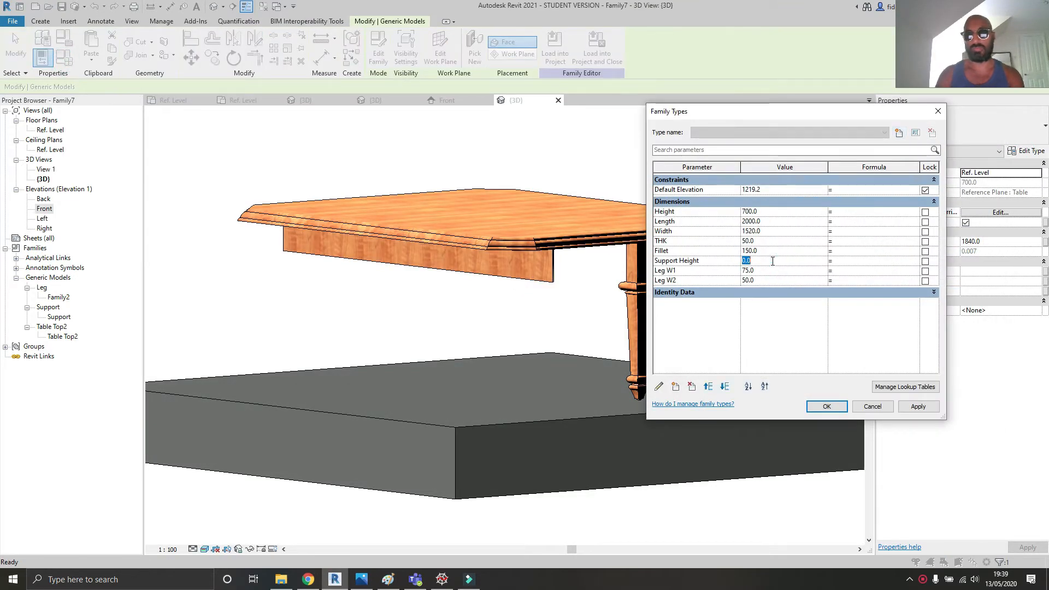
left_click(838, 408)
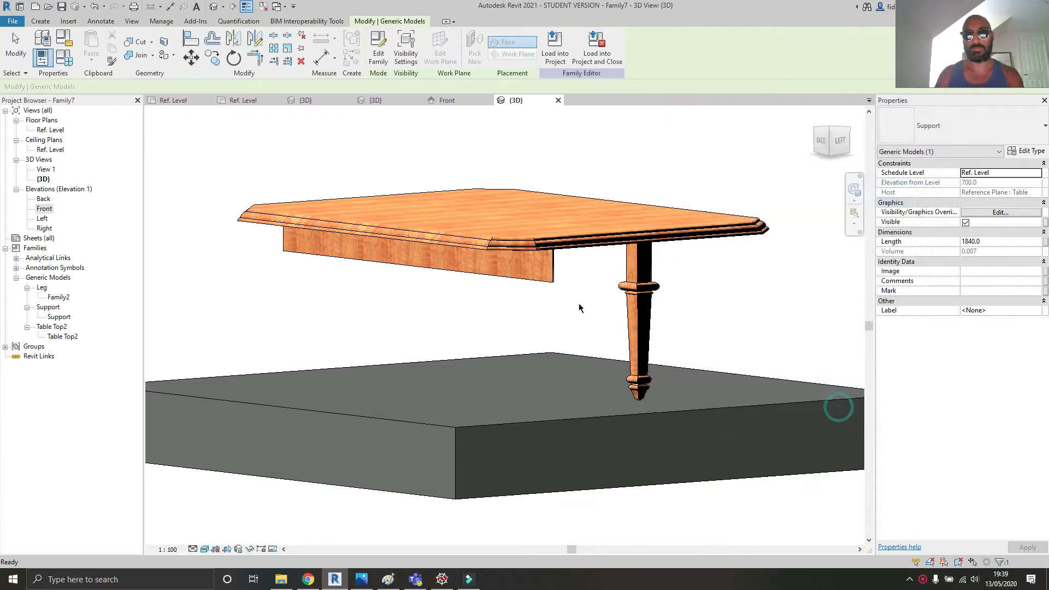
- Associate the support's Height type parameter with the host family's Support Height parameter
left_click(541, 280)
left_click(1032, 151)
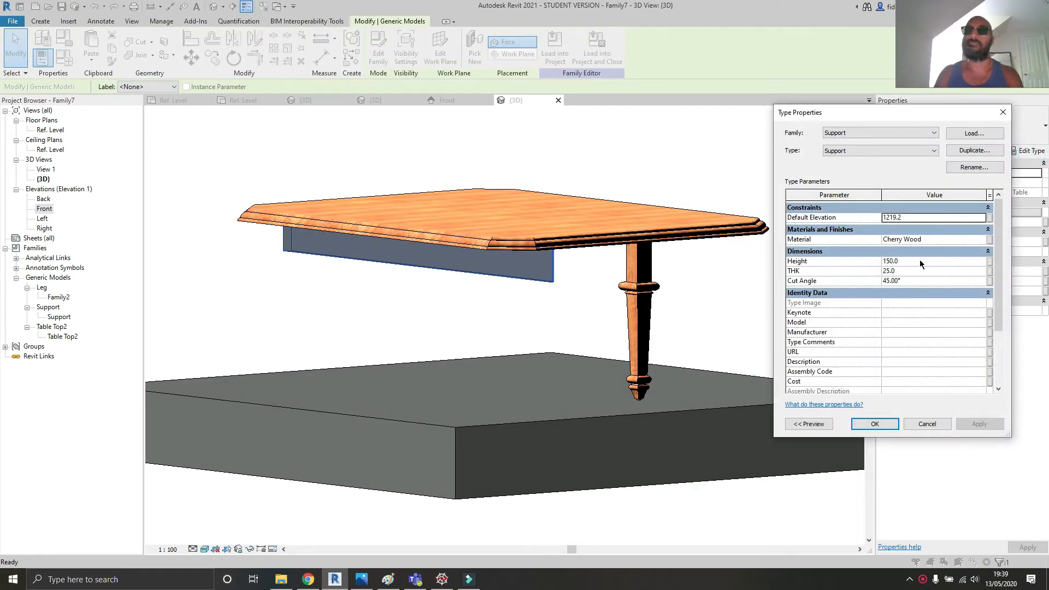
left_click(990, 262)
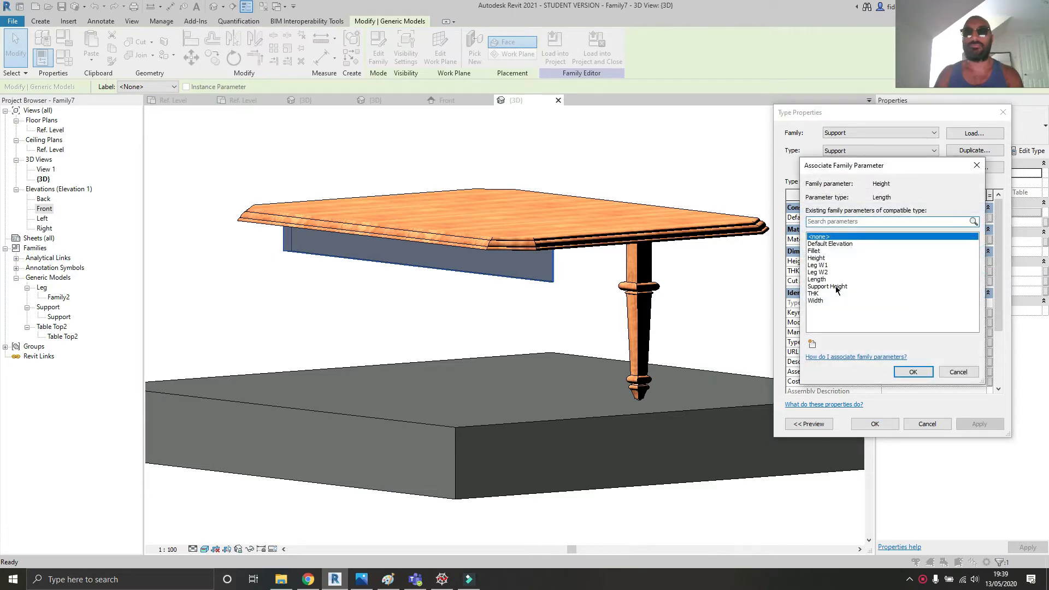
left_click(827, 286)
left_click(900, 371)
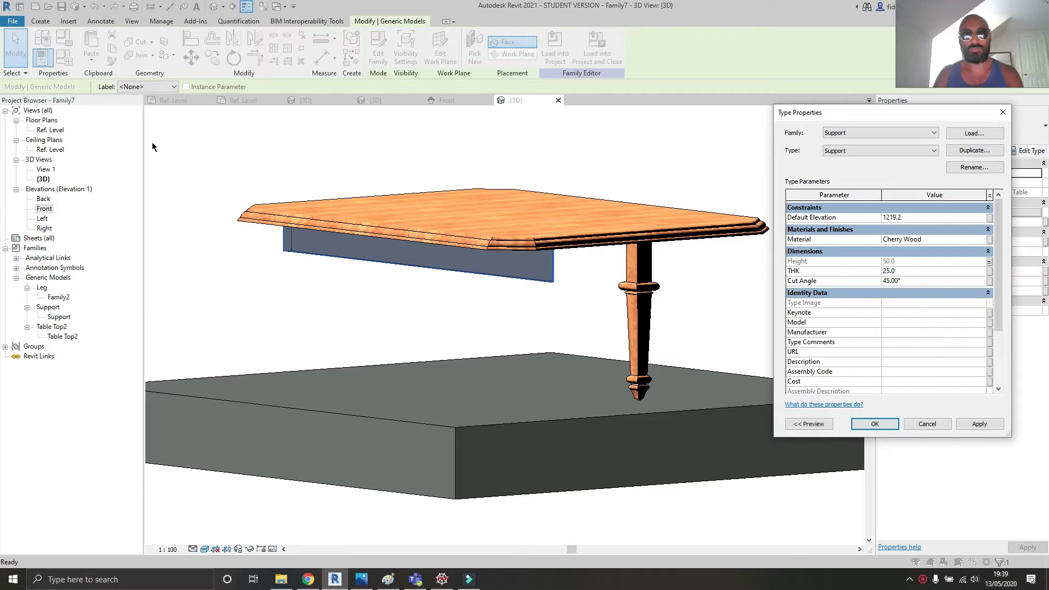
- Confirm the support's type properties and add a Support THK length type parameter under Dimensions to the host family
left_click(875, 424)
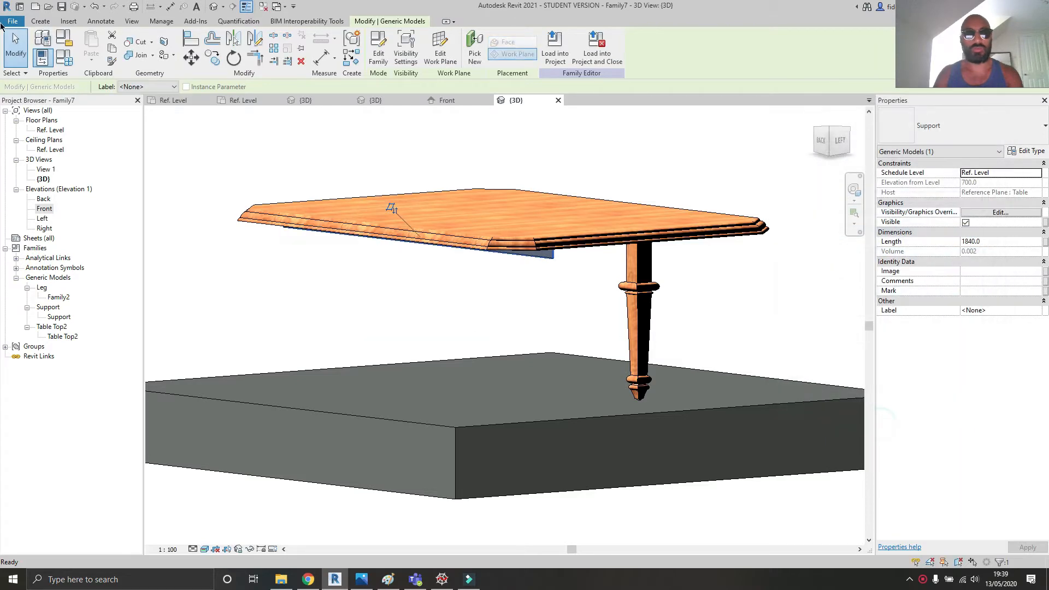
left_click(64, 56)
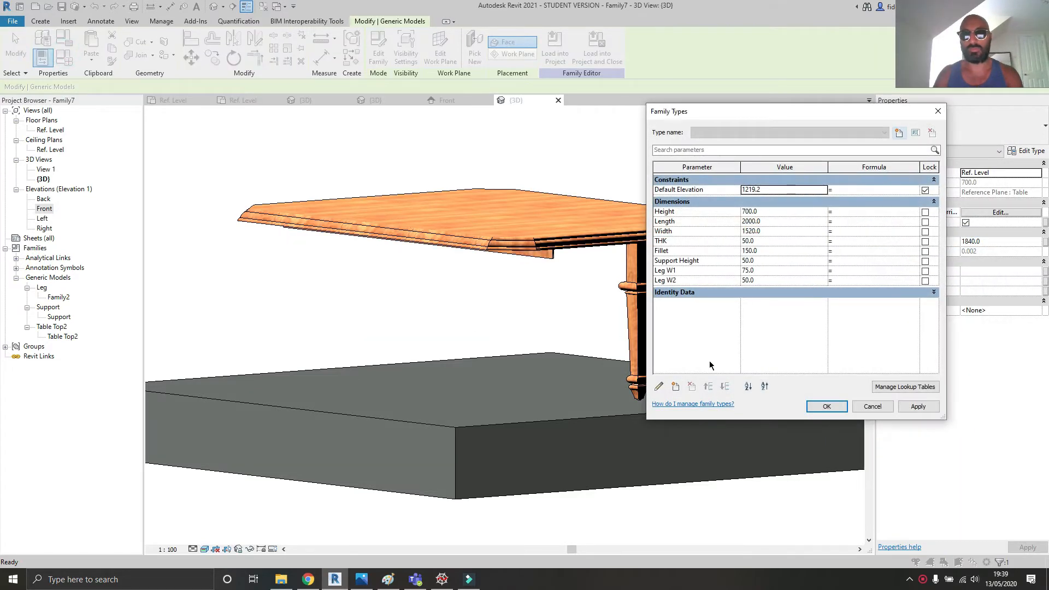
left_click(676, 386)
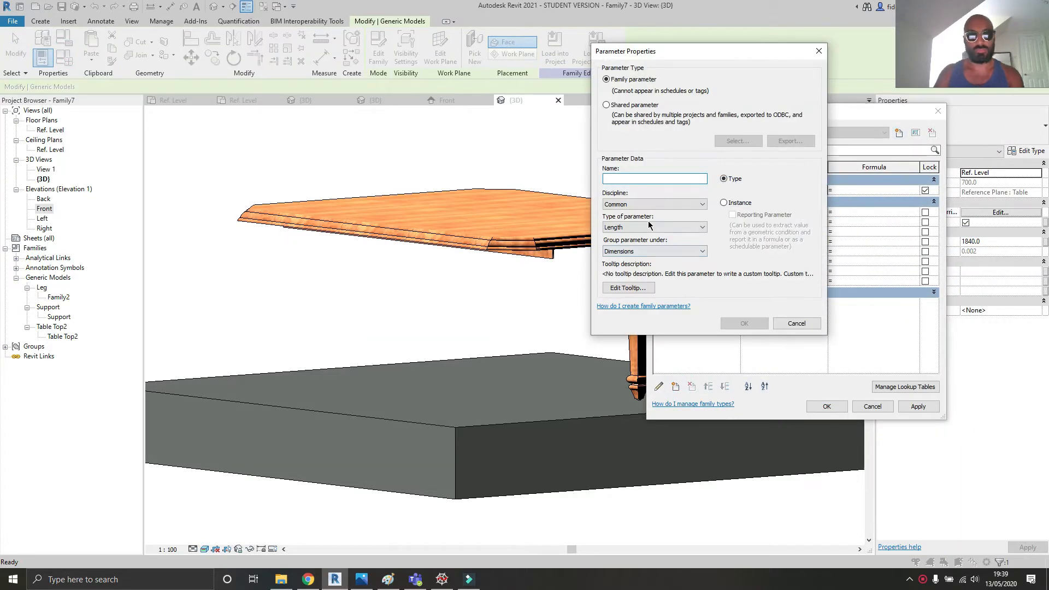
type("Support THK")
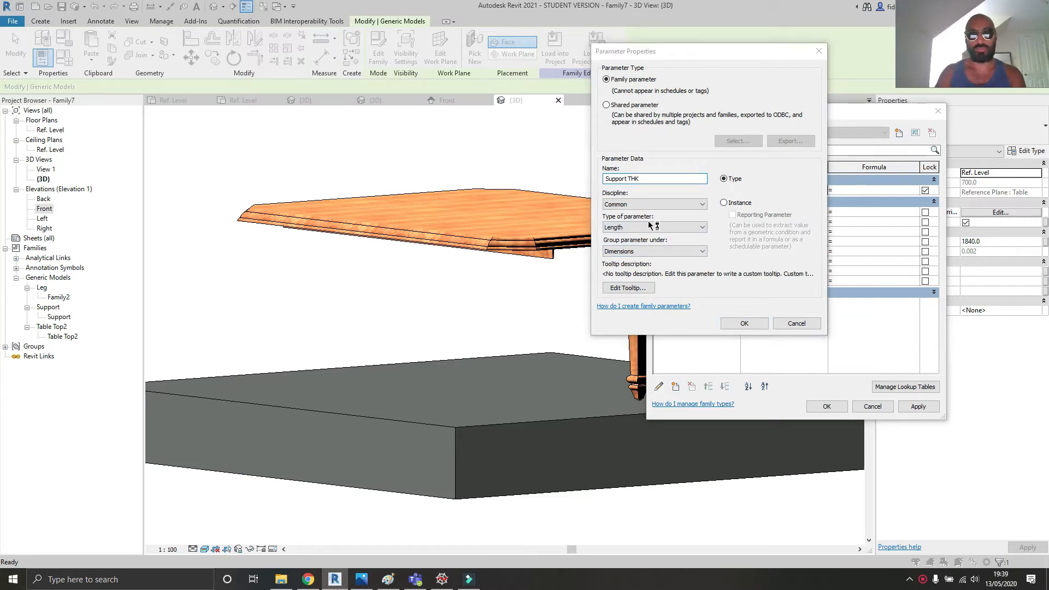
left_click(744, 322)
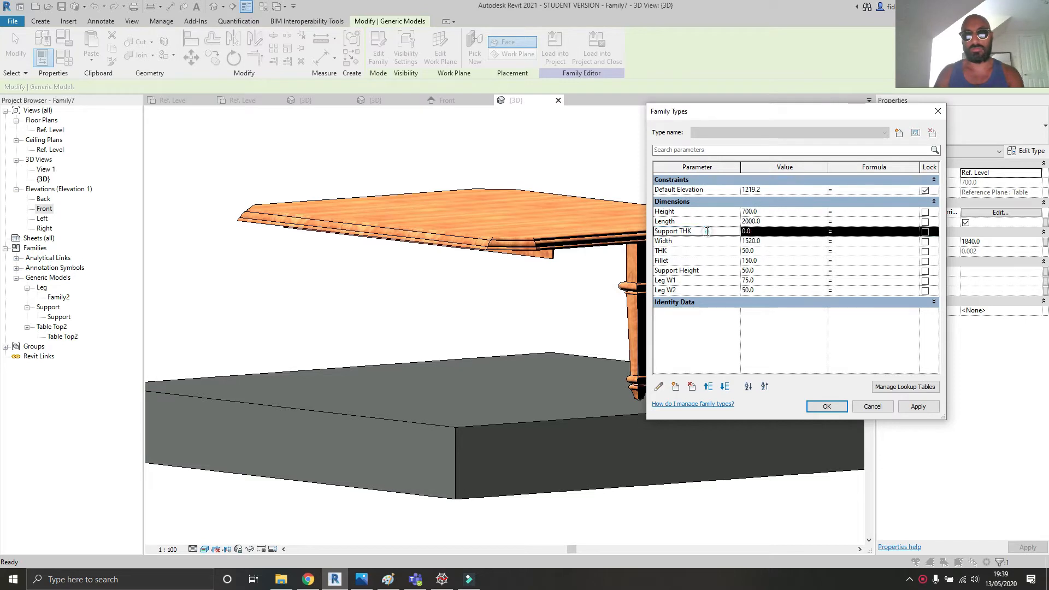
- Move Support THK below Support Height in the host family's parameter list, set it to 25 and confirm
left_click(724, 387)
left_click(724, 387)
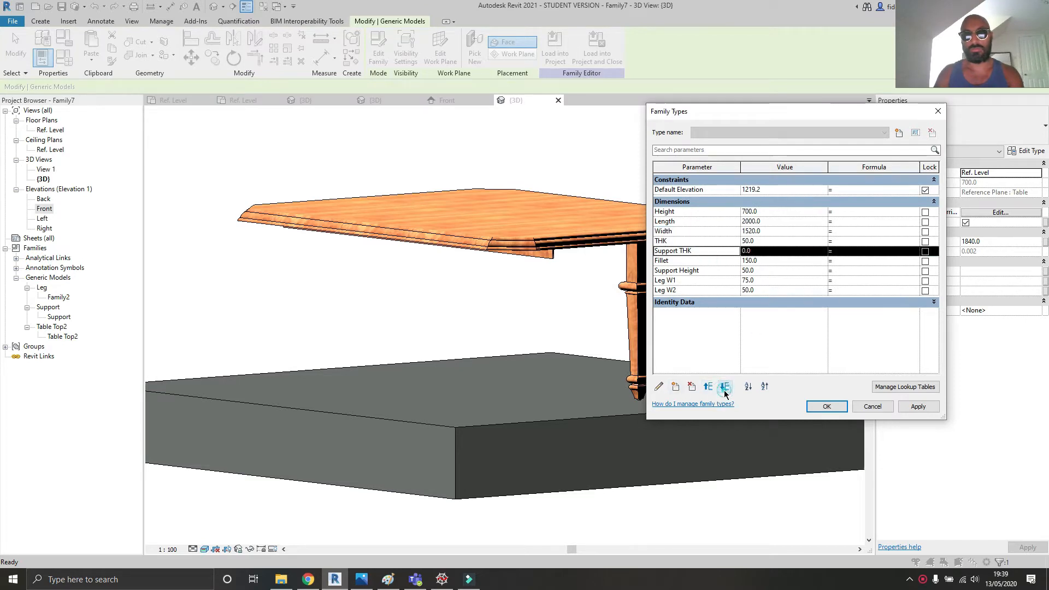
left_click(724, 387)
left_click(724, 387)
left_click(766, 271)
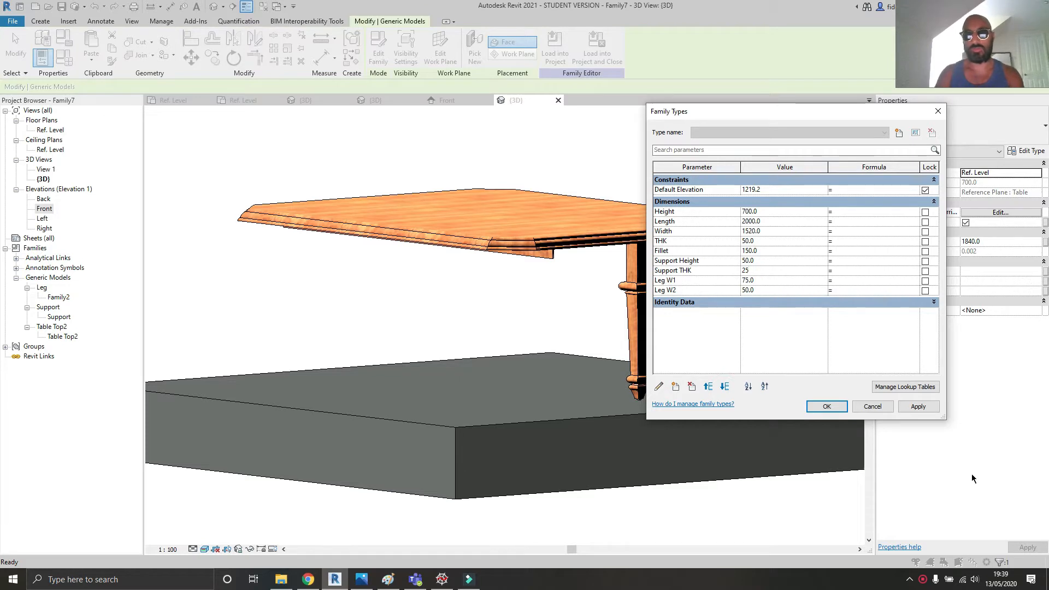
left_click(918, 407)
left_click(828, 407)
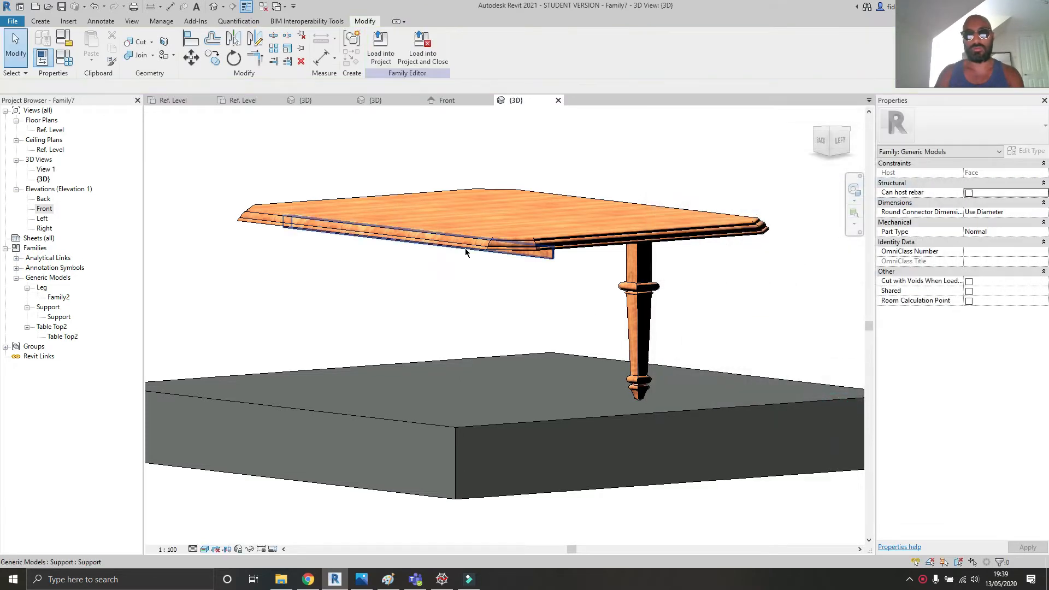
- Associate the support's THK type parameter with the host family's Support THK parameter and confirm
left_click(523, 258)
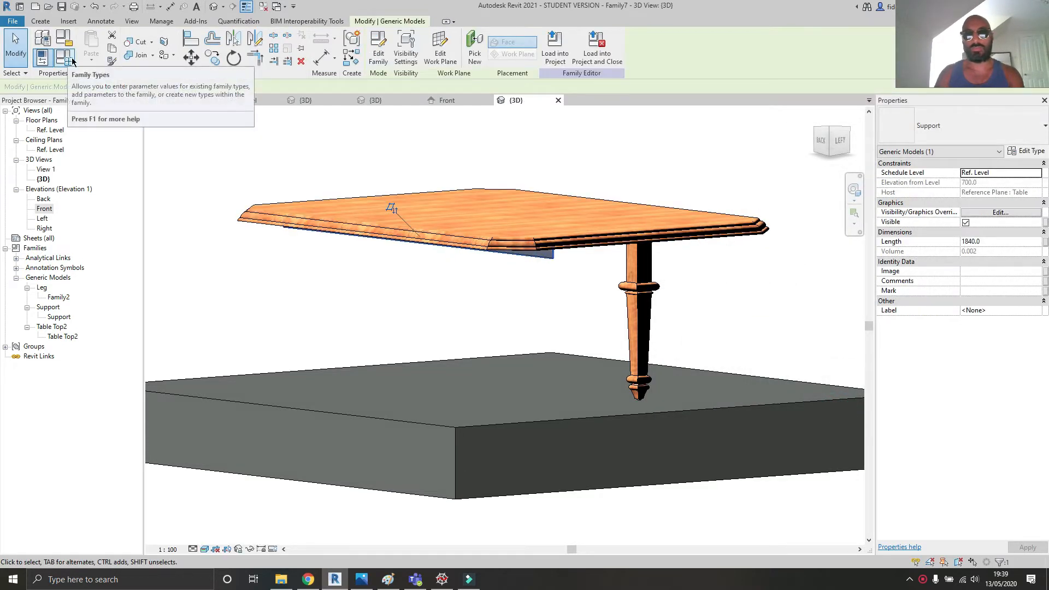
left_click(1035, 152)
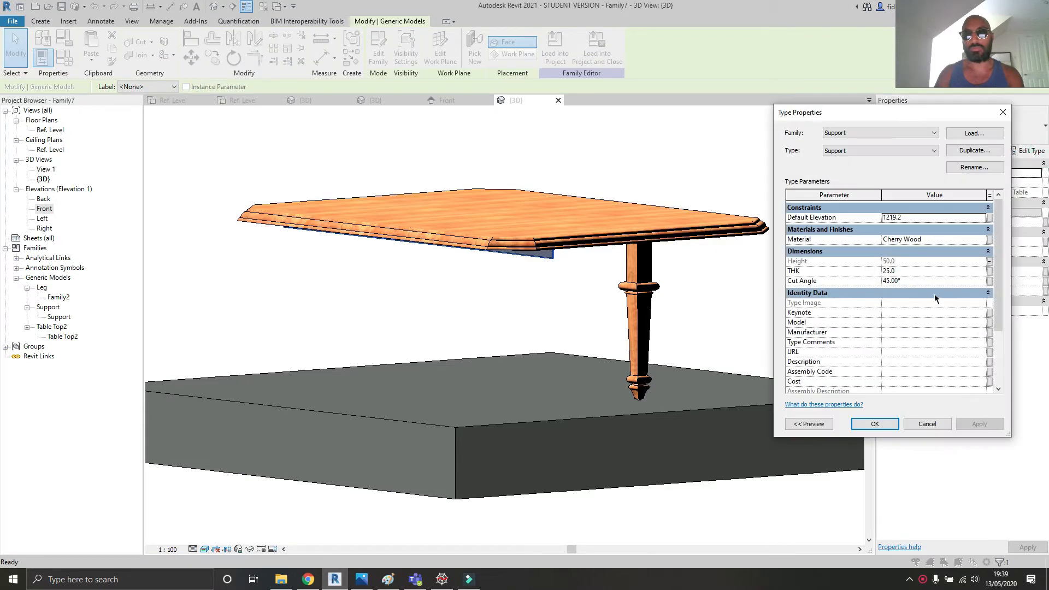
left_click(990, 271)
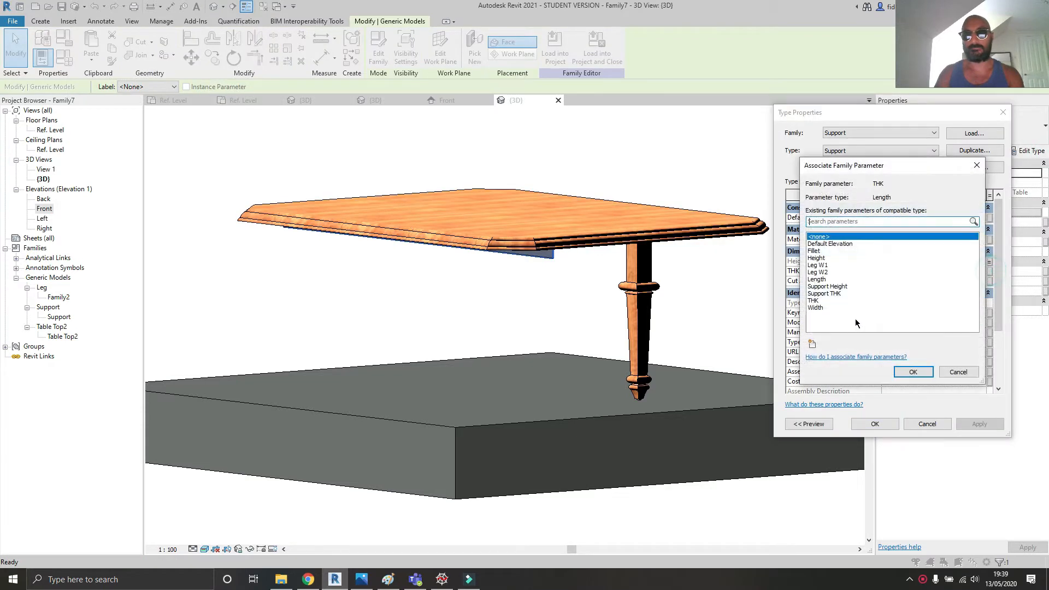
left_click(824, 301)
left_click(913, 372)
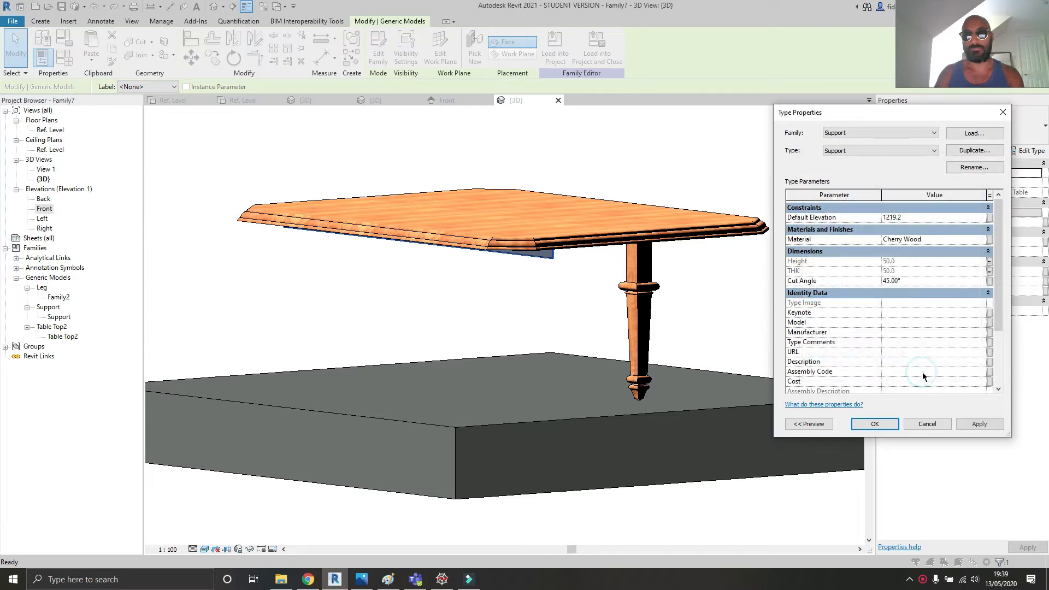
left_click(989, 273)
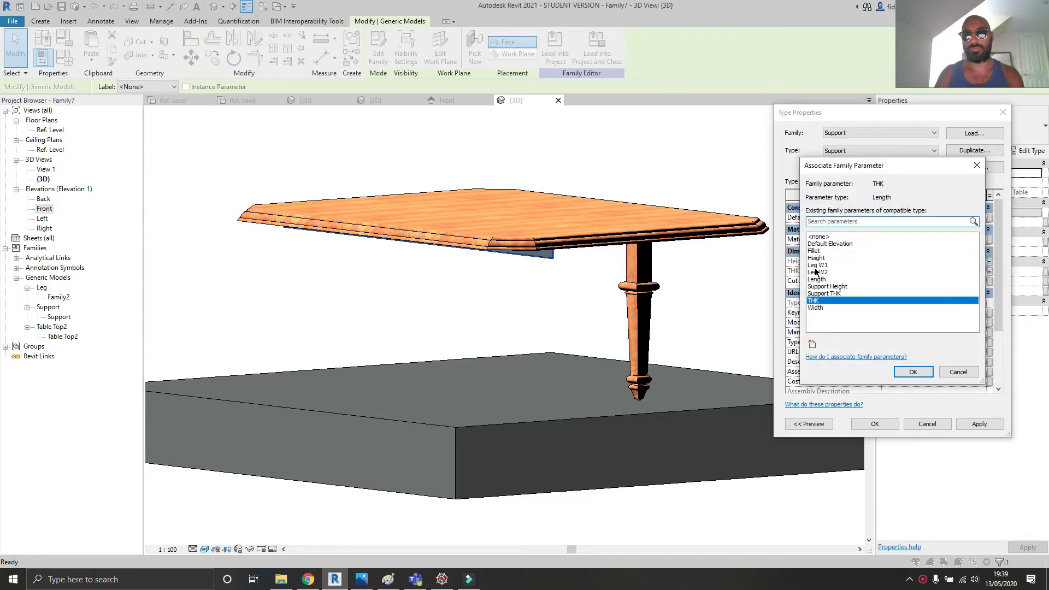
left_click(831, 293)
left_click(923, 373)
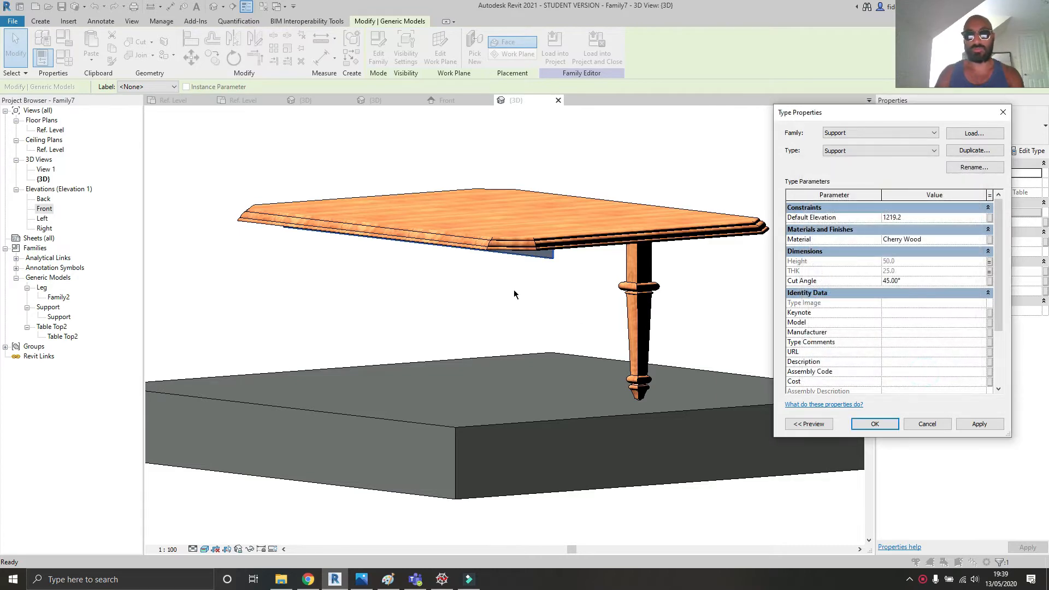
left_click(890, 427)
- Deselect the support and open the Ref. Level floor plan of the table family
left_click(455, 315)
mouse_move(455, 315)
middle_mouse_down("shift")
mouse_move(506, 251)
mouse_move(403, 213)
mouse_move(496, 219)
mouse_move(561, 245)
mouse_move(546, 295)
mouse_move(464, 312)
middle_mouse_up("shift")
double_click(51, 130)
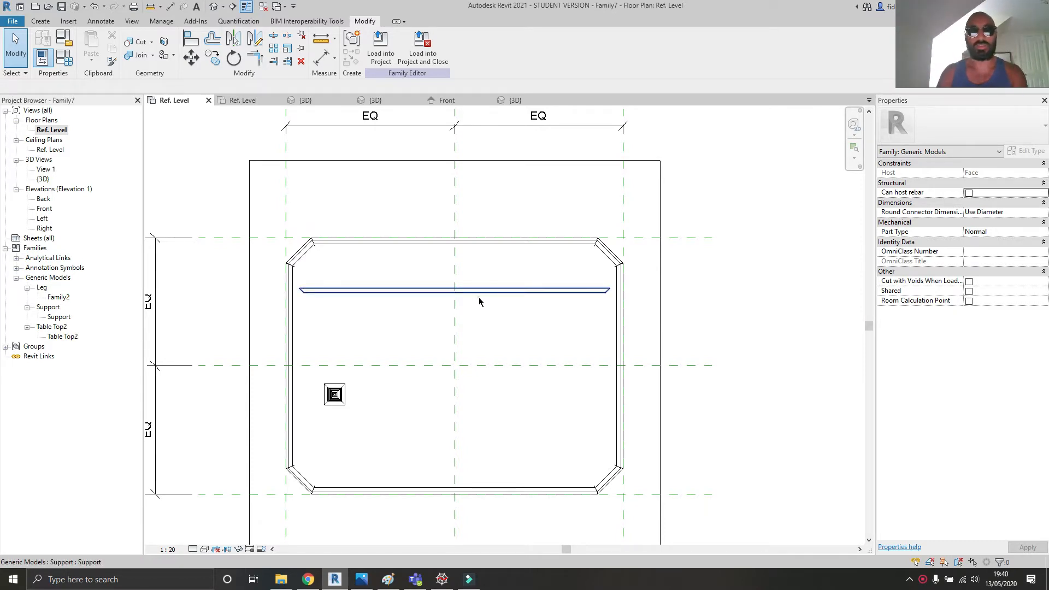
left_click(479, 297)
double_click(479, 297)
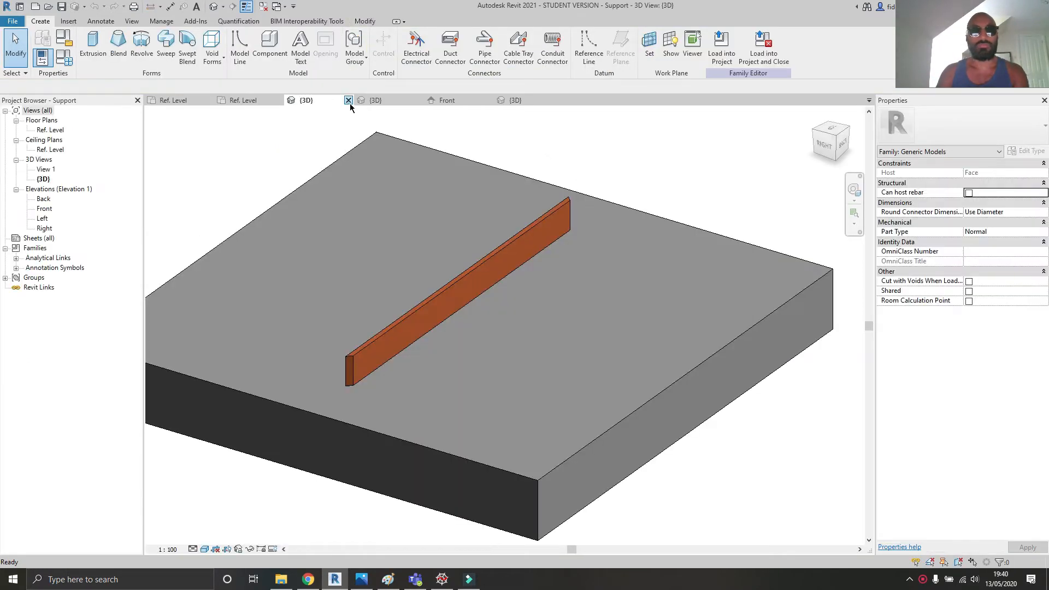
left_click(350, 102)
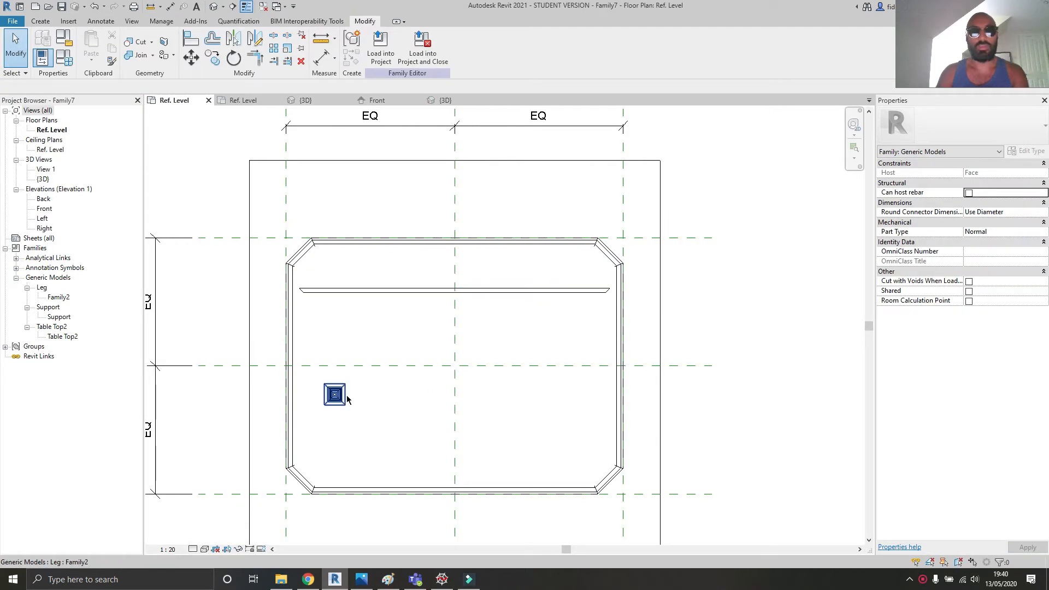
- Move the nested leg outside the table to the right, about 2060 mm horizontally and 640 mm above the centre reference planes
left_click_drag(334, 394, 347, 328)
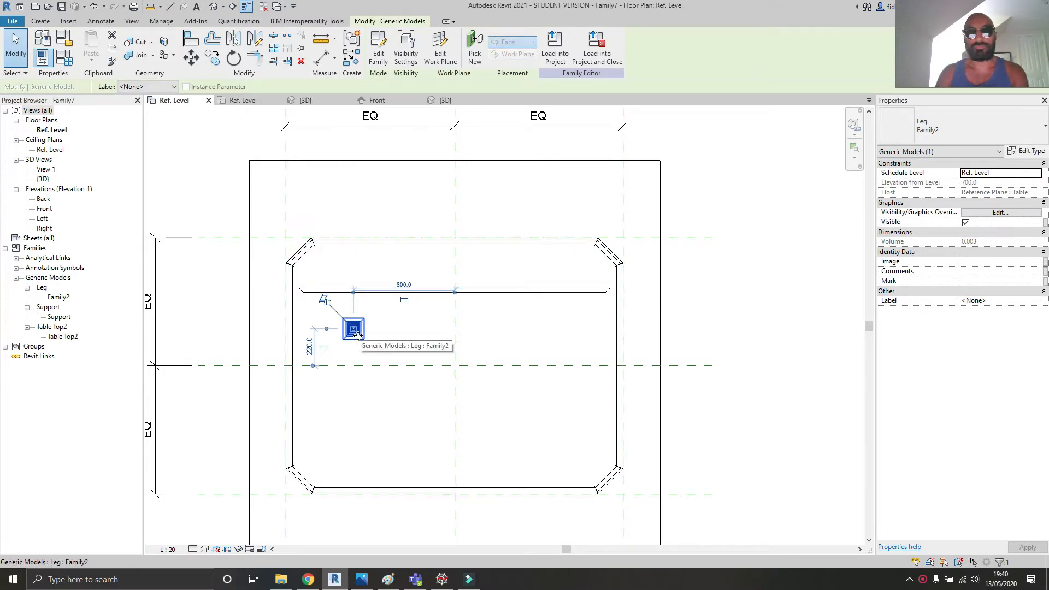
left_click(923, 581)
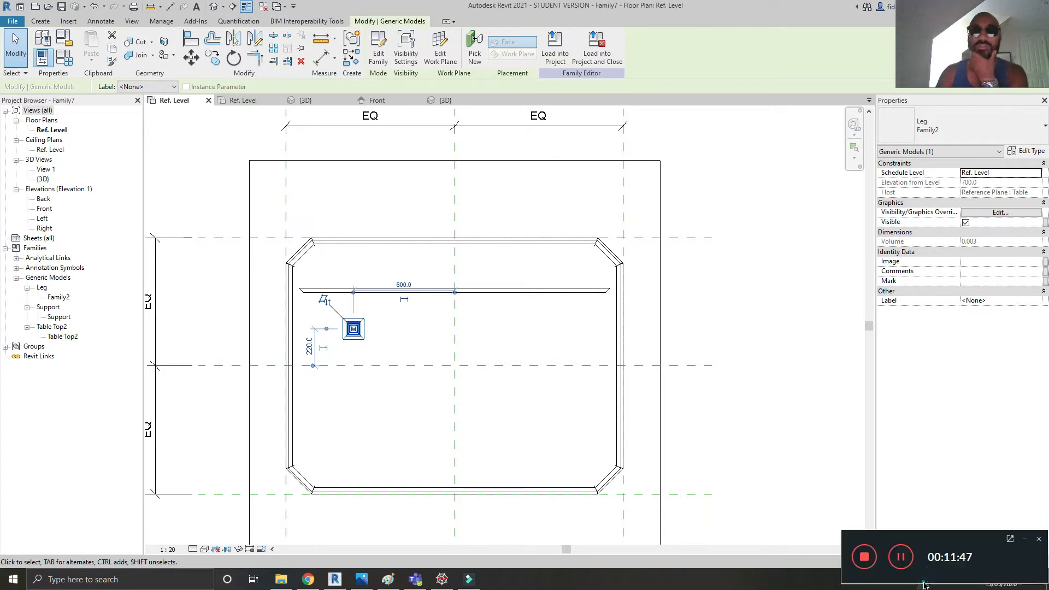
left_click(901, 557)
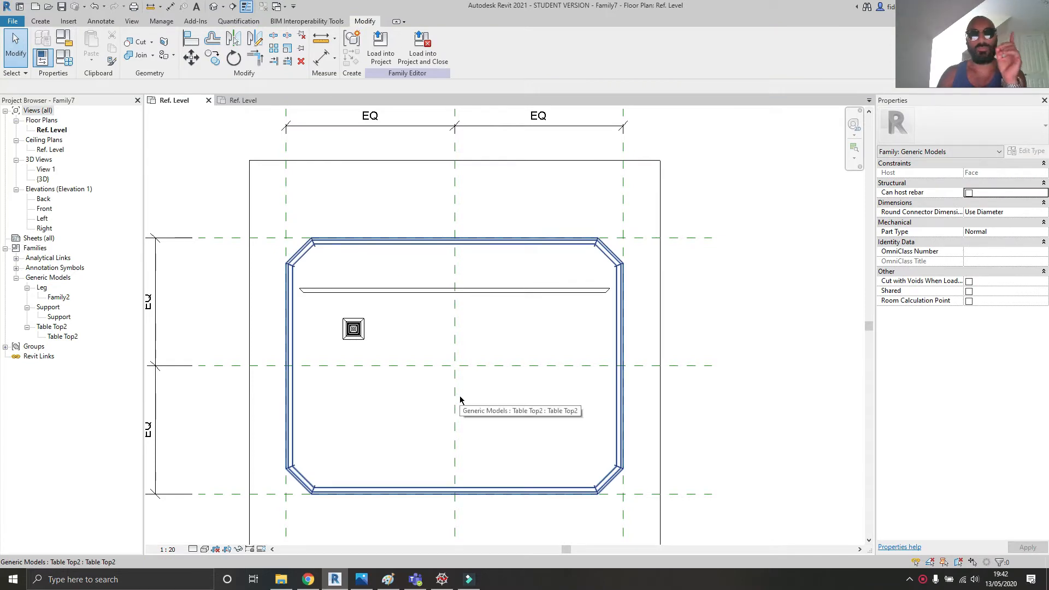
left_click(508, 290)
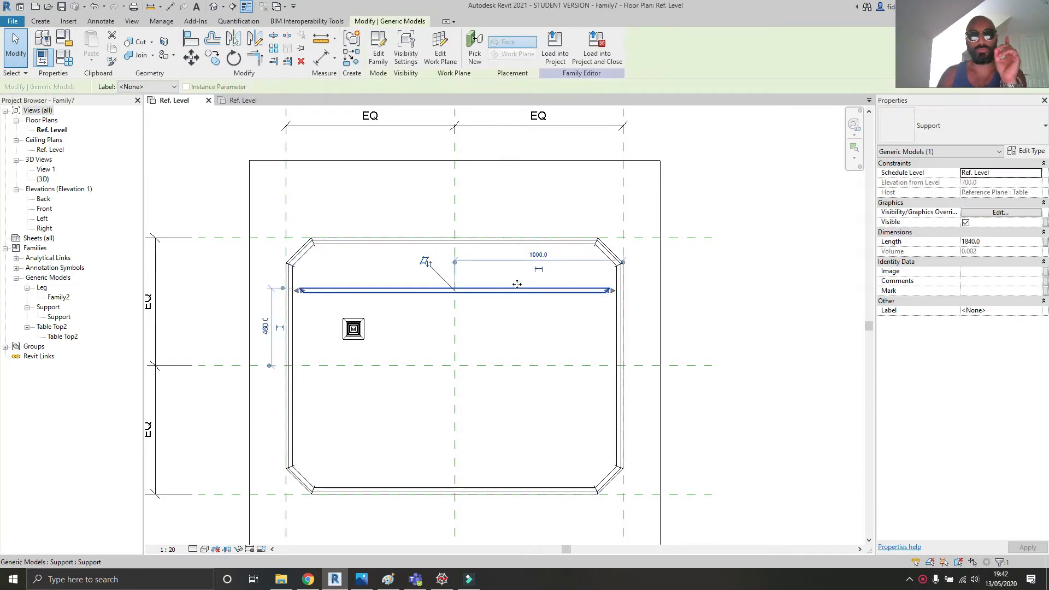
left_click(354, 329)
left_click_drag(377, 329, 823, 259)
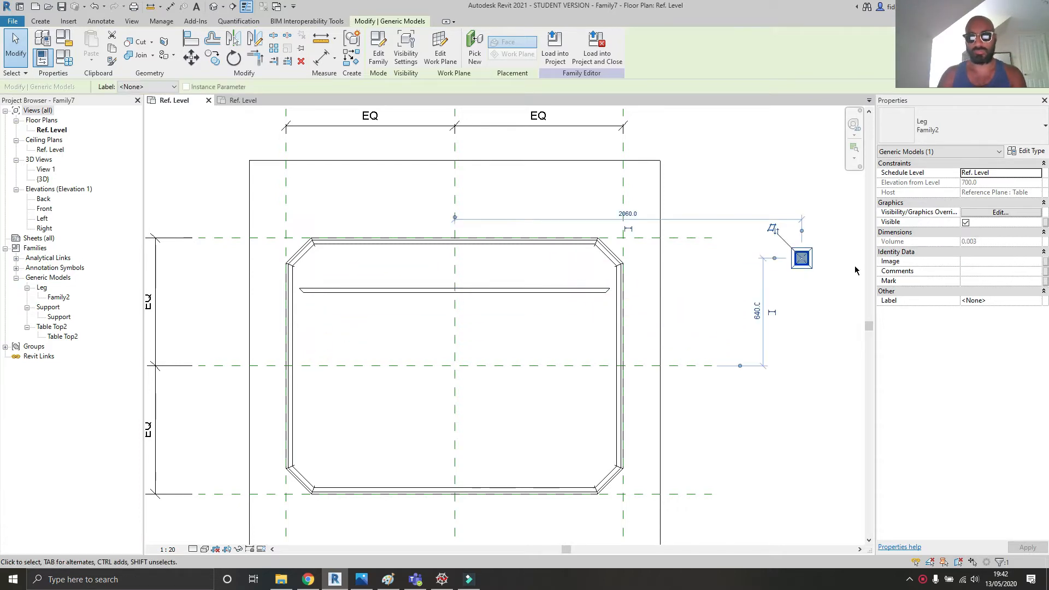
left_click(716, 274)
- Create four reference planes offset 100 mm inward from the table's four edge reference planes by picking those planes
left_click(690, 239)
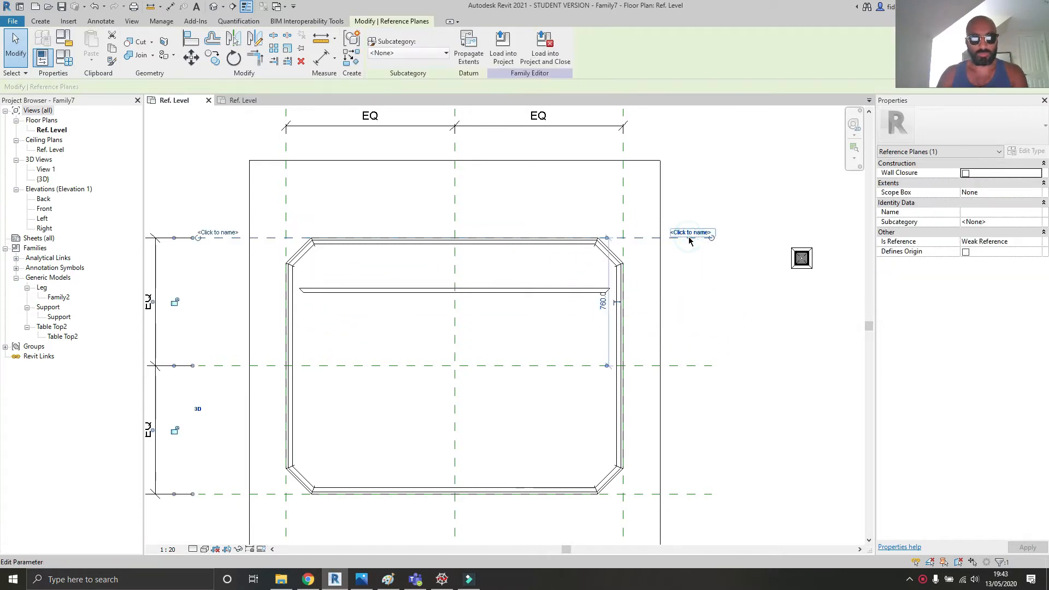
key("r")
key("p")
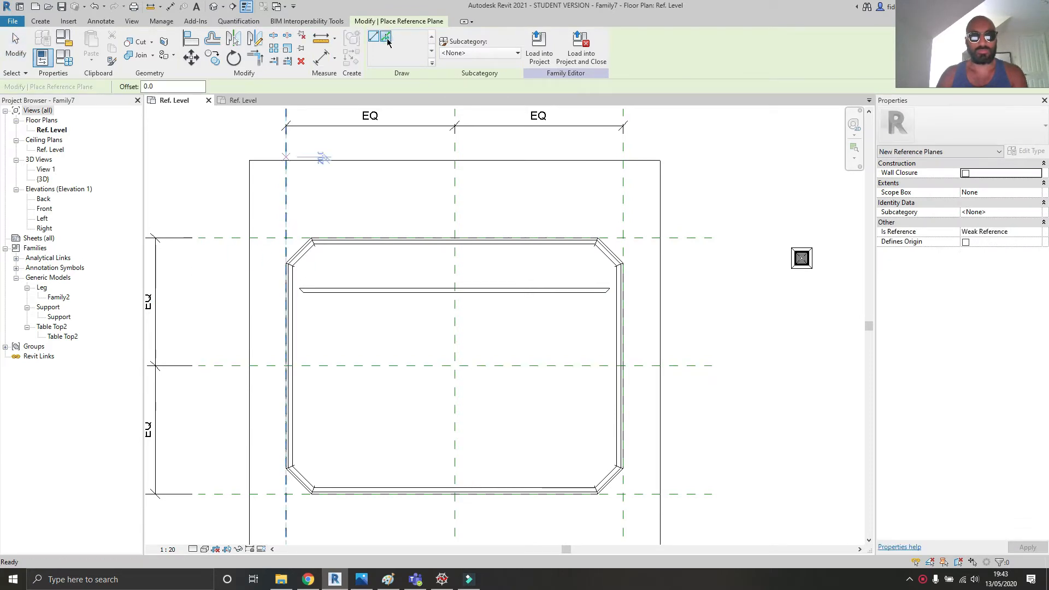
left_click(386, 36)
left_click(180, 86)
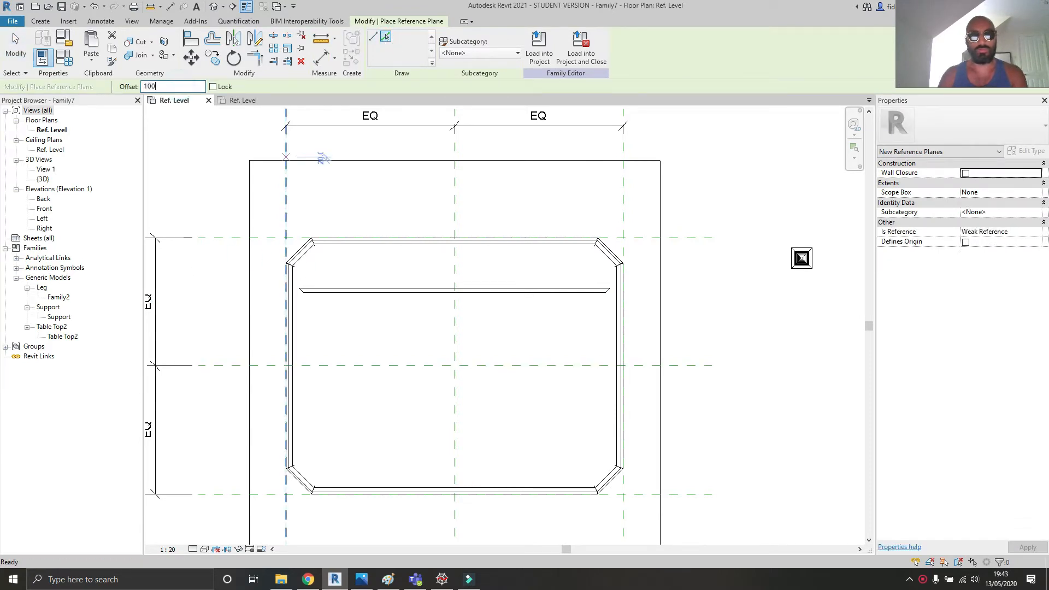
left_click(235, 244)
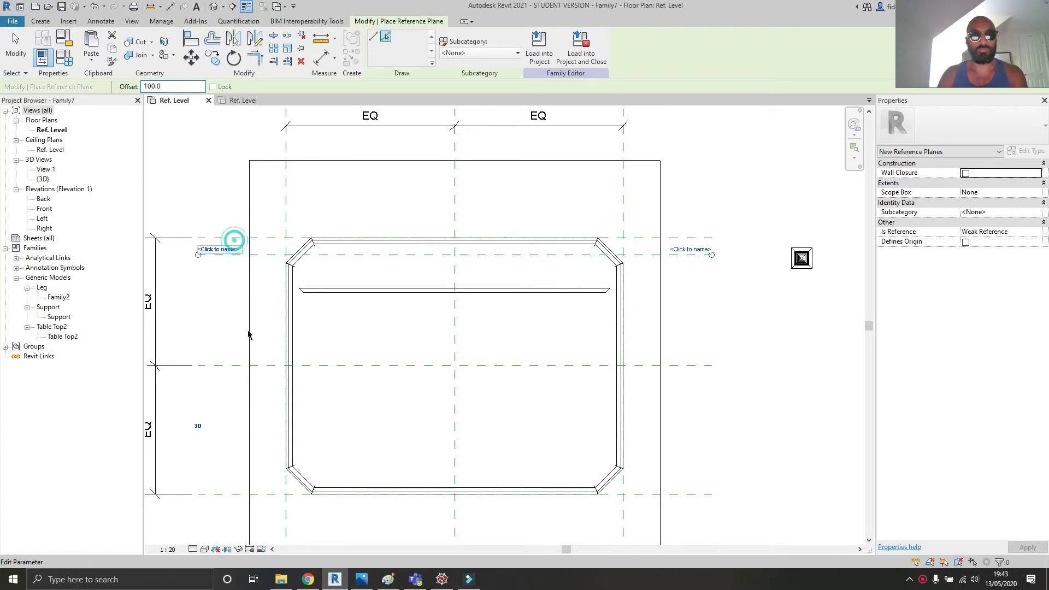
left_click(260, 492)
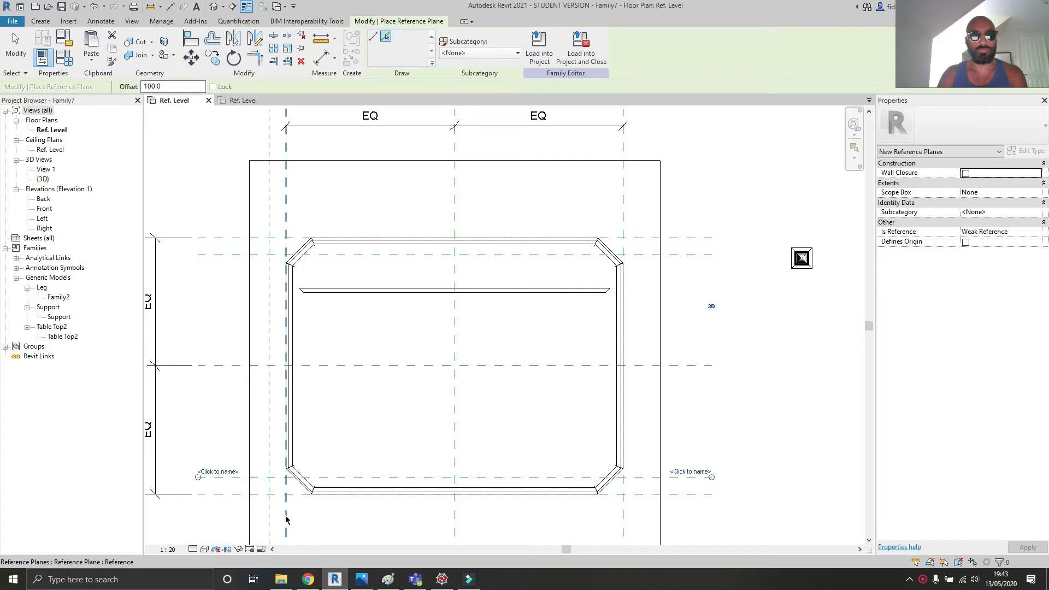
left_click(288, 505)
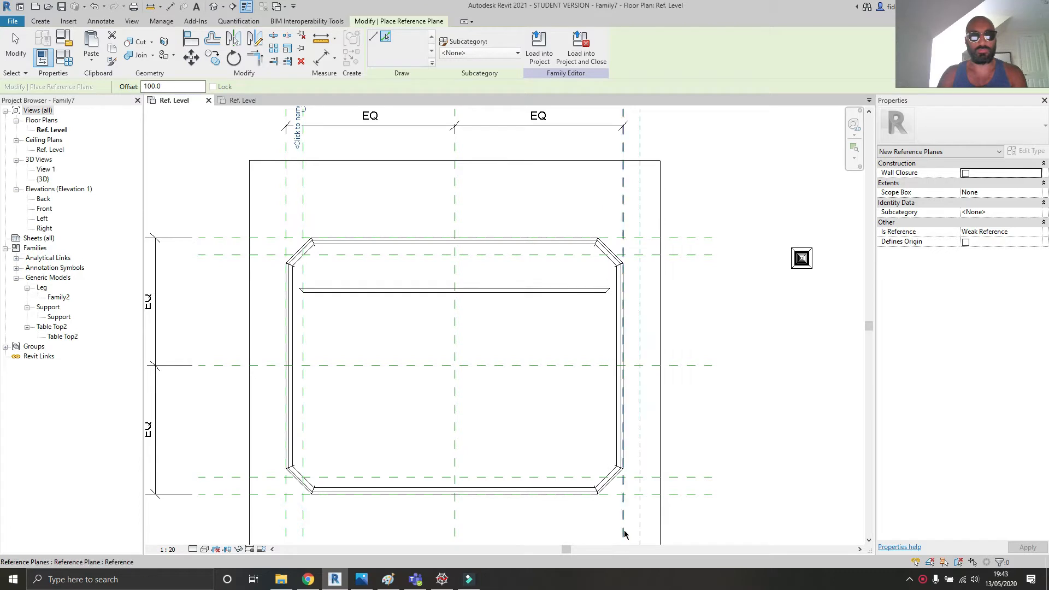
left_click(622, 532)
key("Escape")
key("Escape")
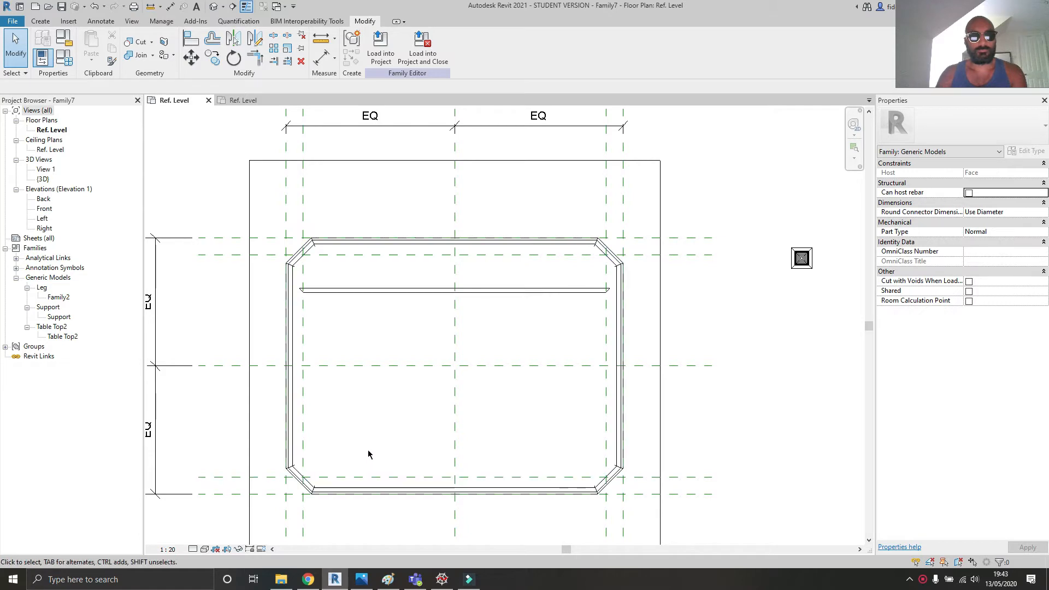
- Place an aligned dimension between the table's upper edge reference plane and its inner offset plane
middle_click_drag(368, 452, 366, 426)
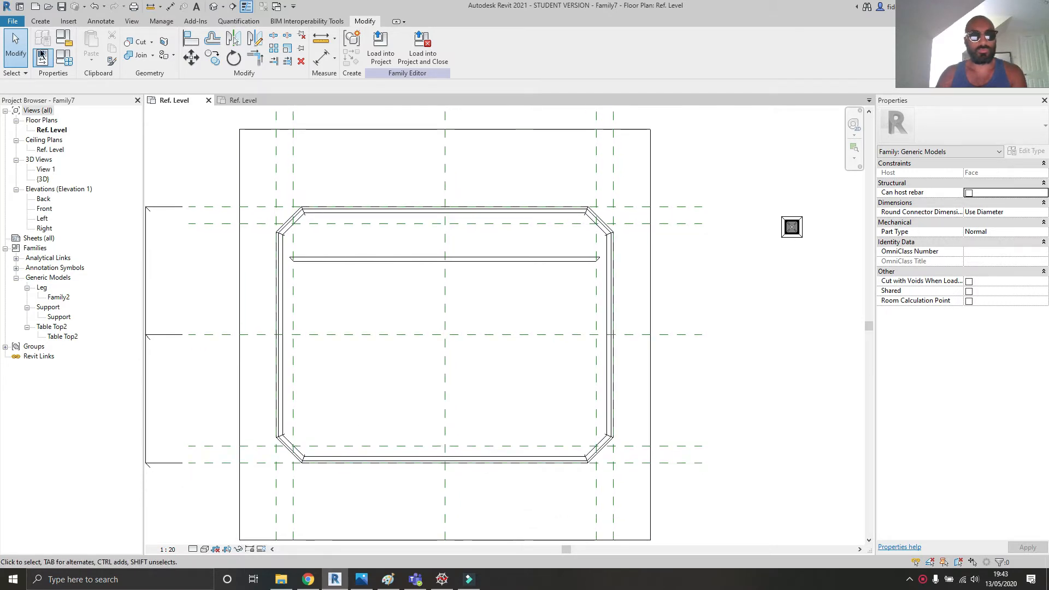
key("d")
key("i")
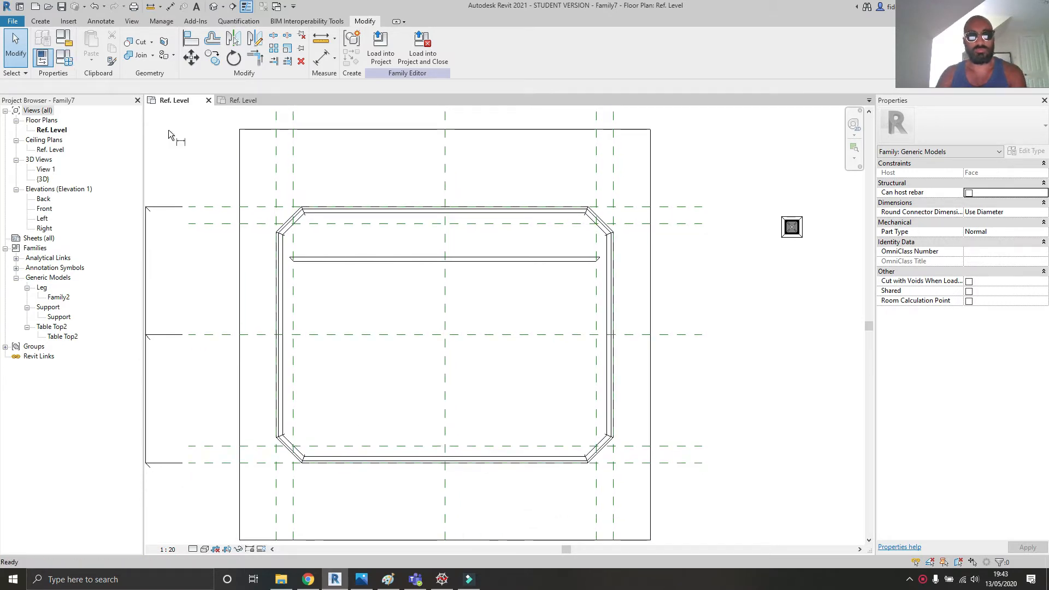
scroll(228, 182, "down", 2)
middle_click_drag(285, 212, 425, 247)
scroll(343, 254, "up", 2)
left_click(372, 231)
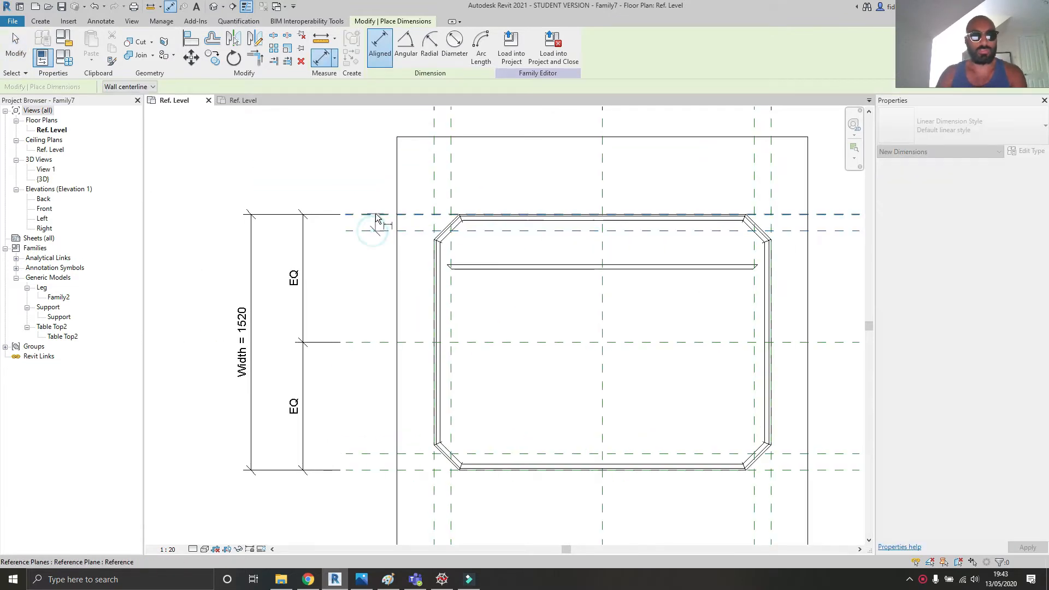
left_click(376, 214)
left_click(366, 226)
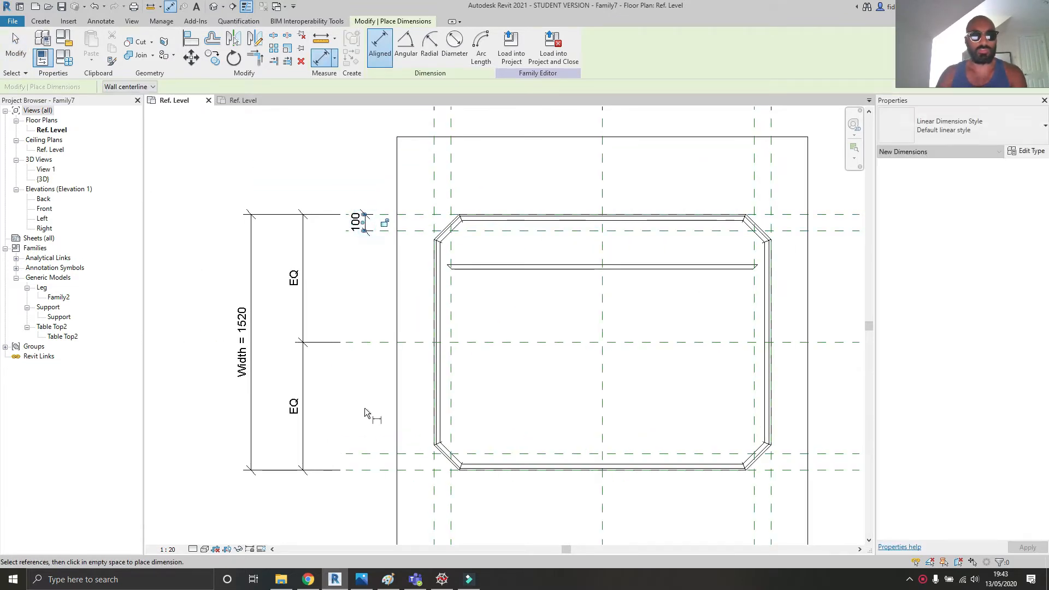
- Place an aligned dimension between the table's lower edge reference plane and its inner offset plane
left_click(380, 468)
left_click(361, 459)
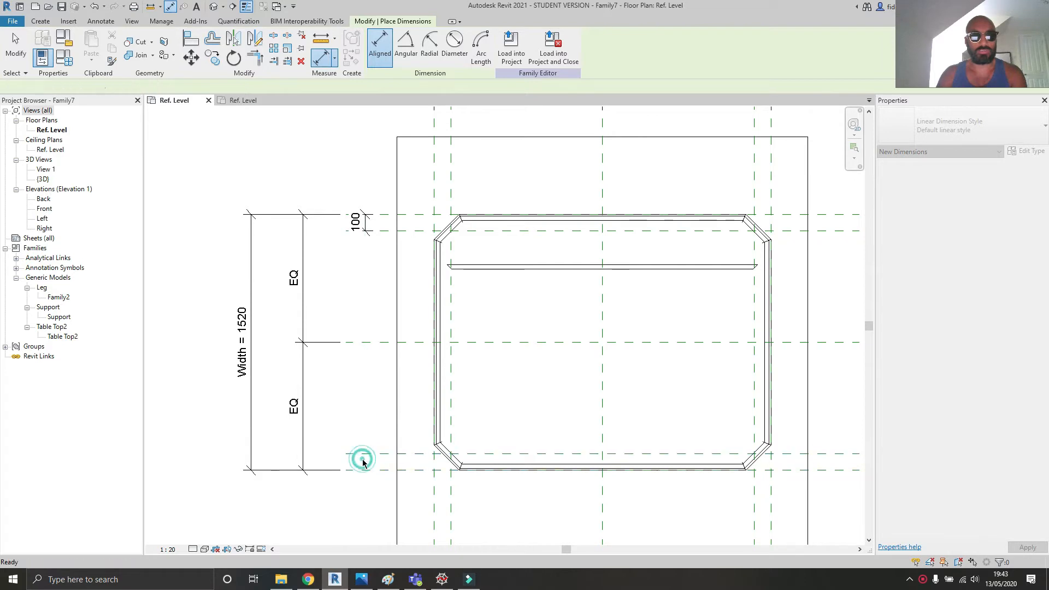
left_click(377, 466)
left_click(364, 454)
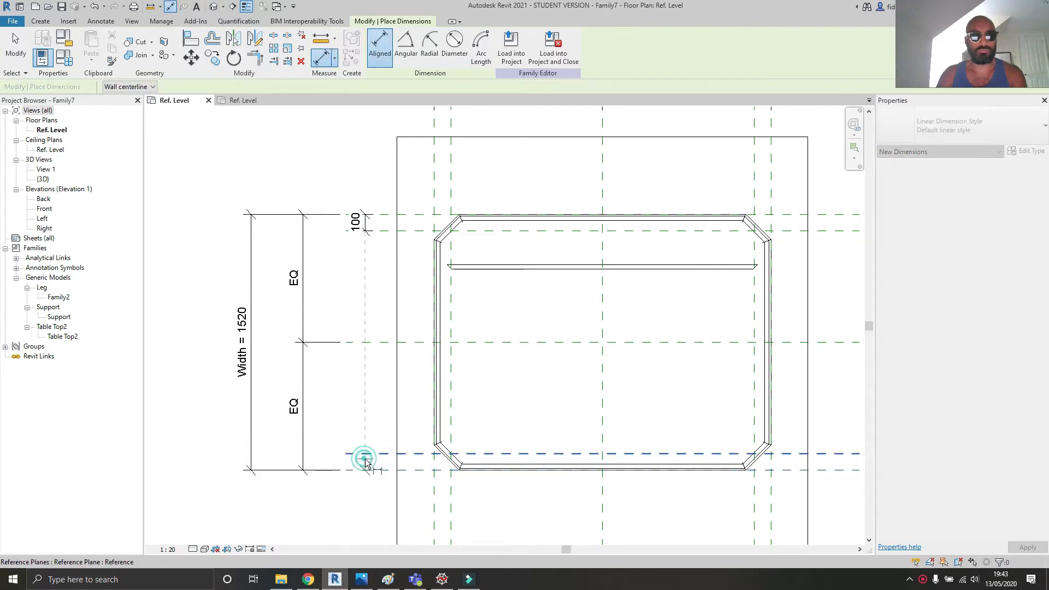
left_click(363, 462)
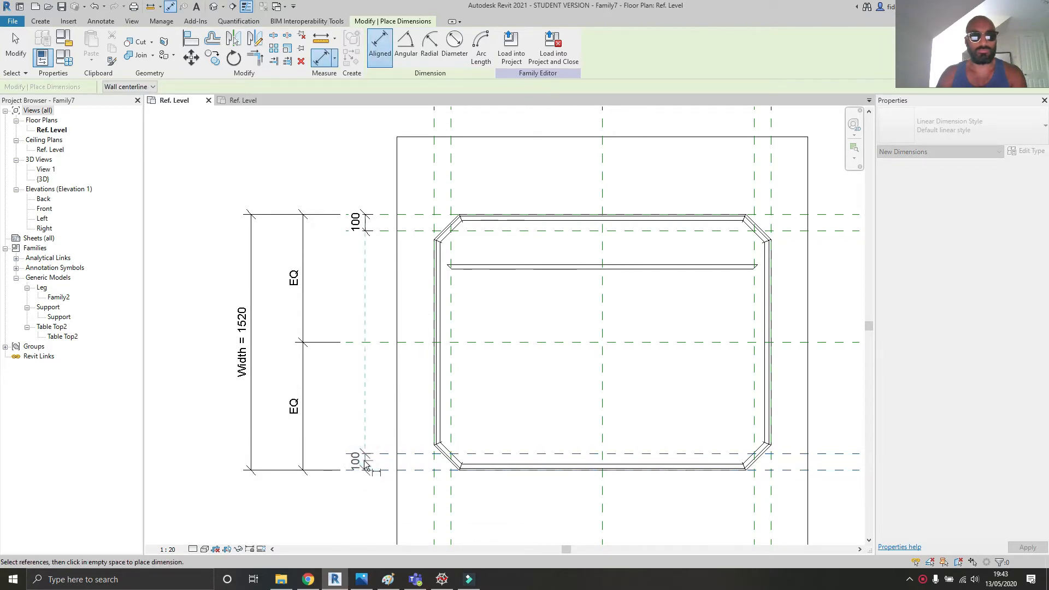
- Place aligned dimensions between the table's left and right edge reference planes and their inner offset planes
left_click(433, 199)
left_click(451, 197)
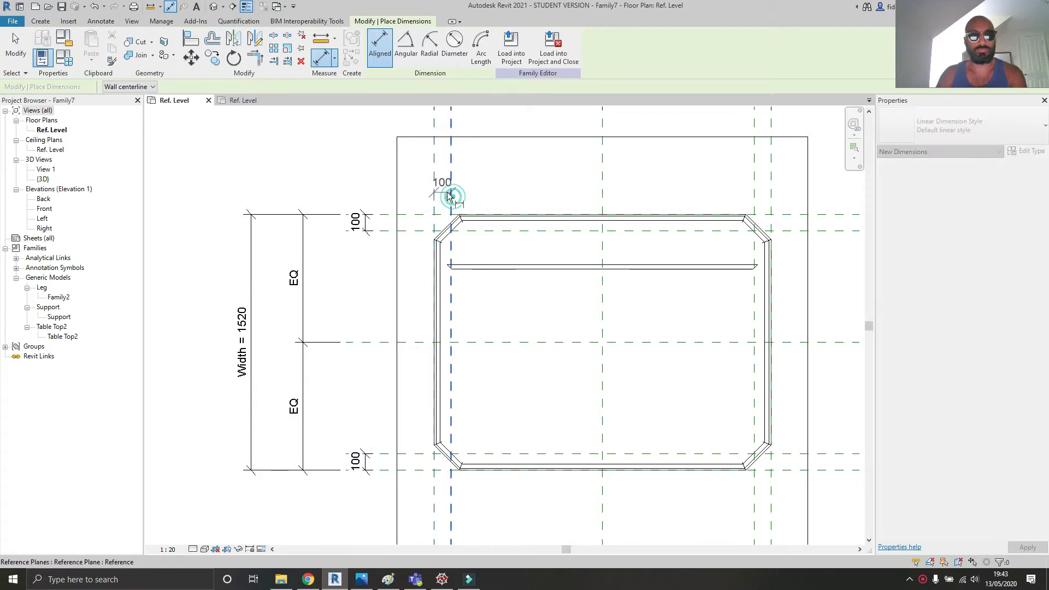
scroll(444, 185, "down", 2)
scroll(444, 185, "up", 2)
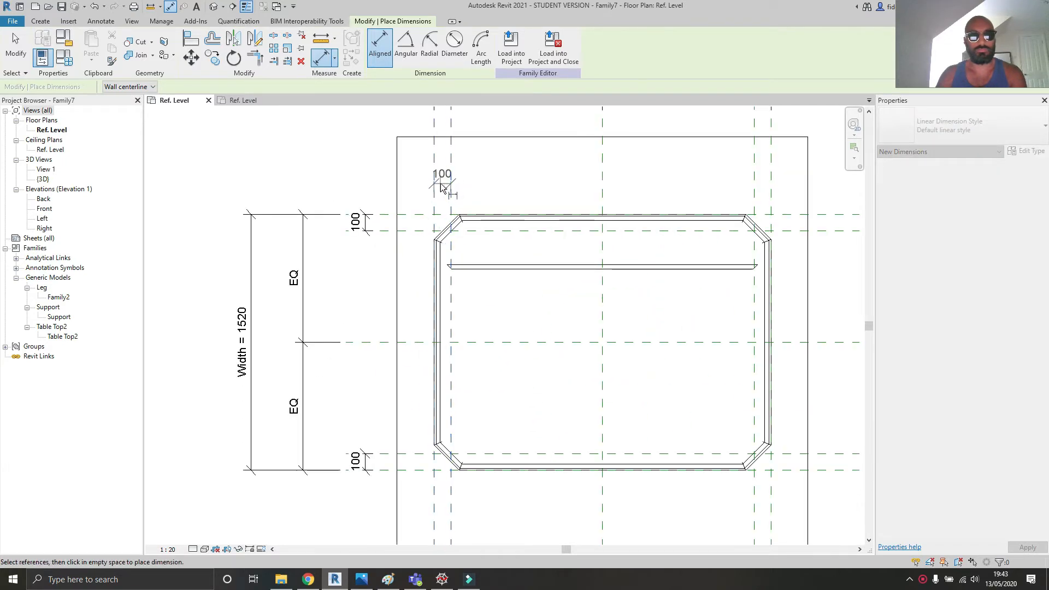
left_click(443, 188)
left_click(754, 198)
left_click(771, 202)
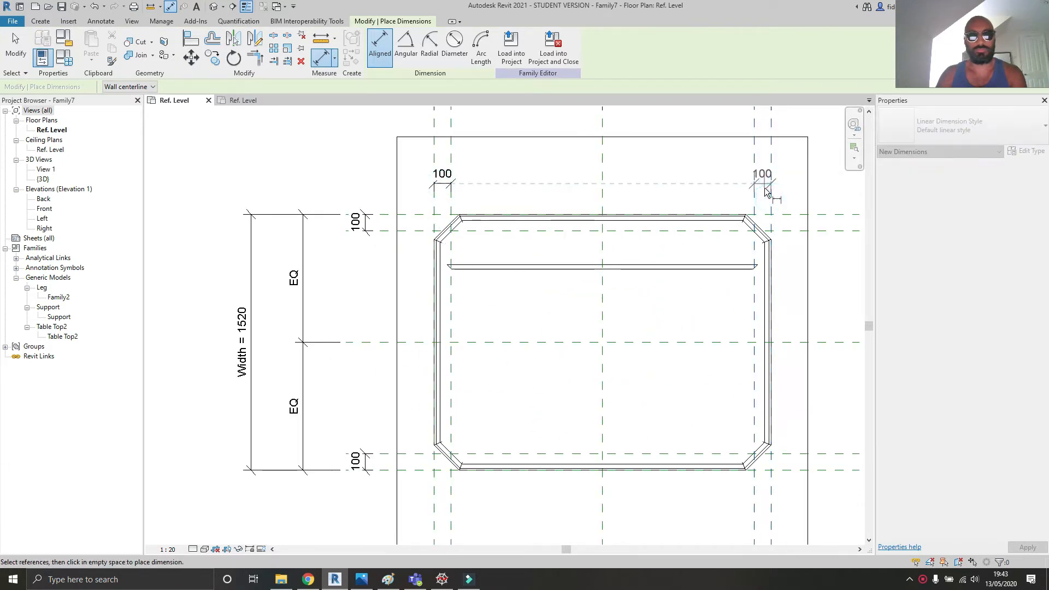
left_click(791, 186)
key("Escape")
key("Escape")
- Label all four 100 mm offset dimensions with a new type family parameter named Support Offset
left_click(451, 184)
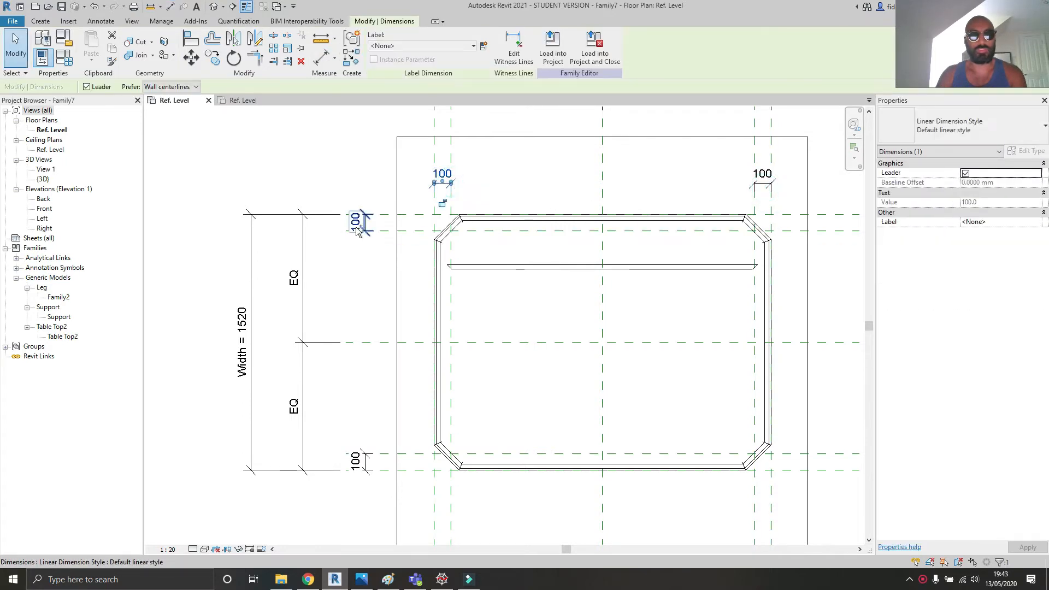
left_click(357, 224, "ctrl")
left_click(363, 469, "ctrl")
left_click(762, 175, "ctrl")
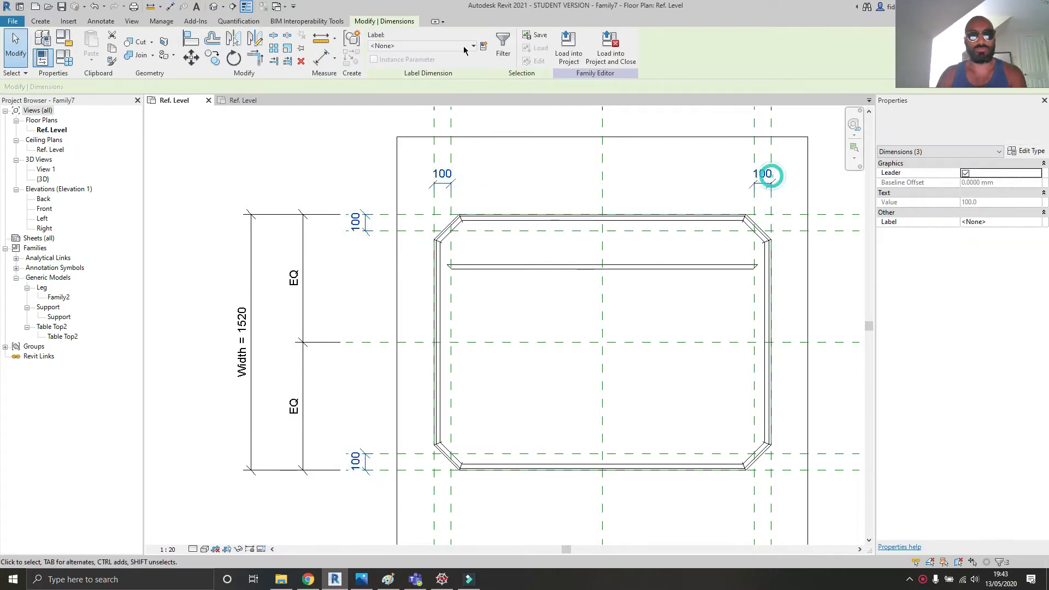
left_click(484, 46)
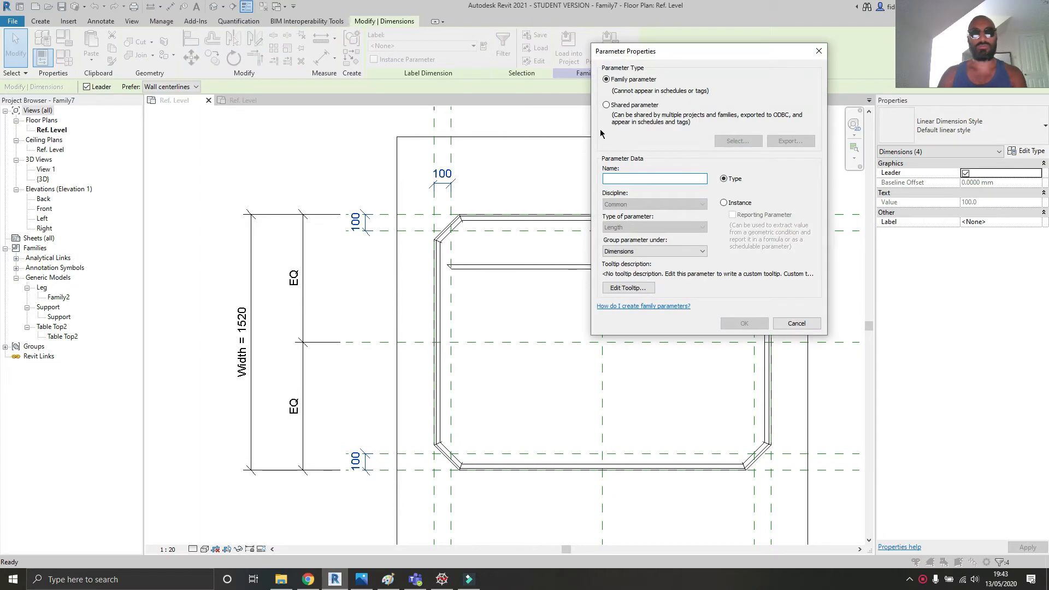
type("Support")
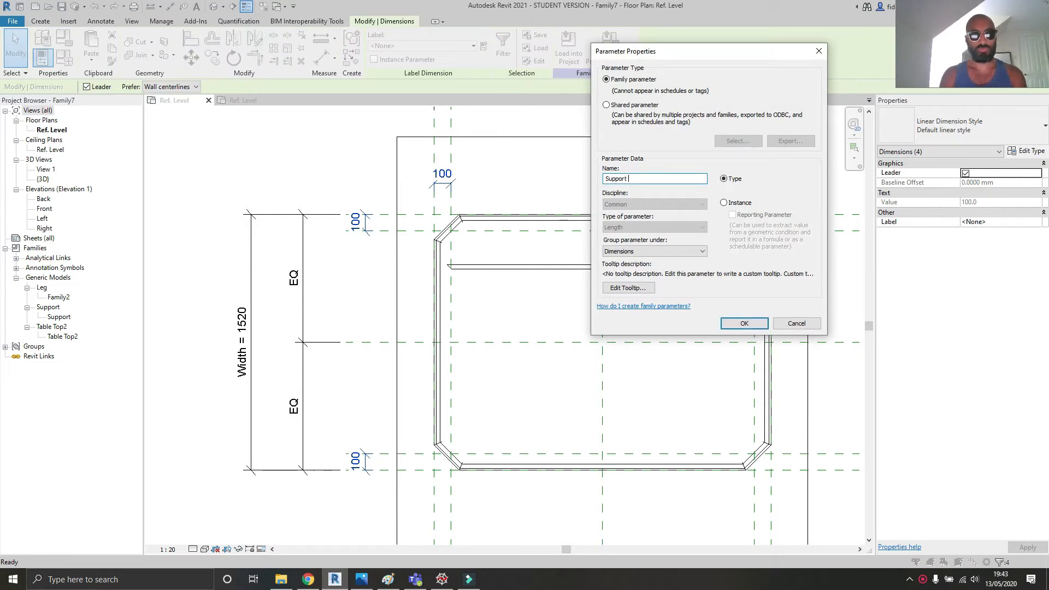
type(" Offset")
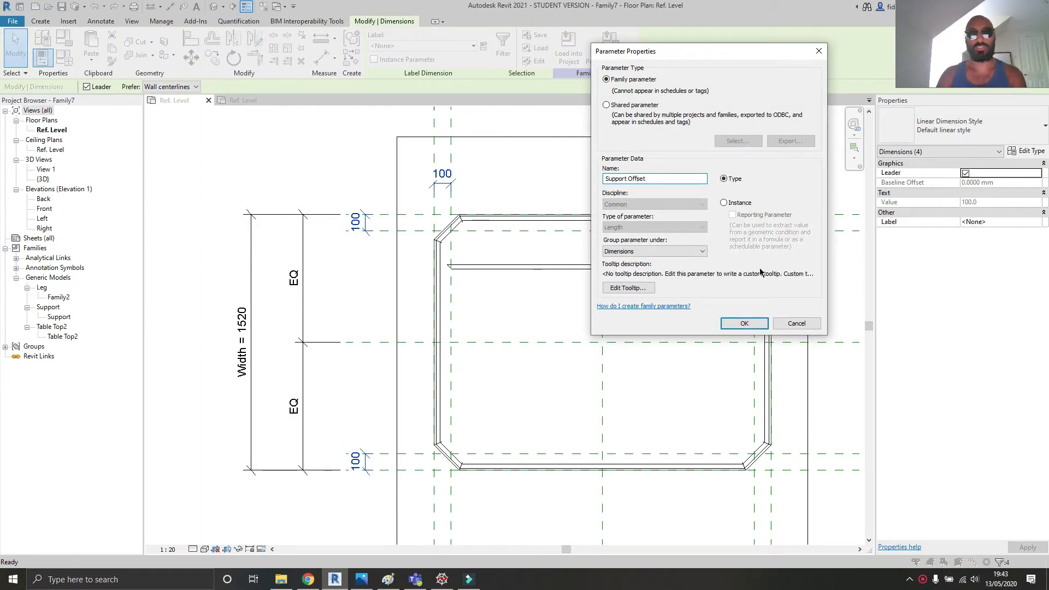
left_click(744, 323)
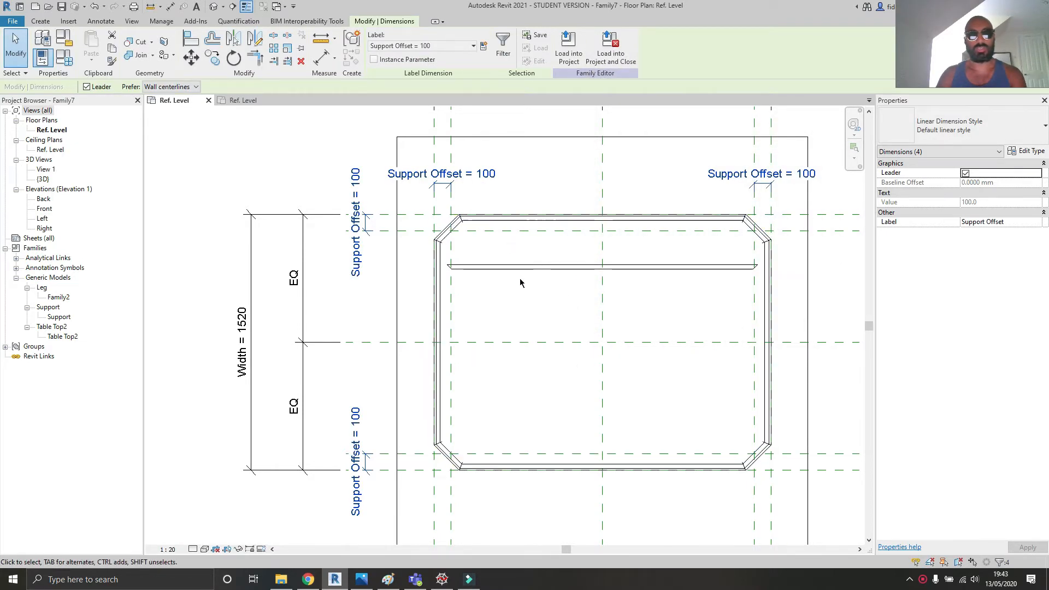
- Open the nested support family for editing and review its Length parameter in Family Types
scroll(453, 262, "up", 2)
scroll(546, 260, "down", 2)
left_click(473, 327)
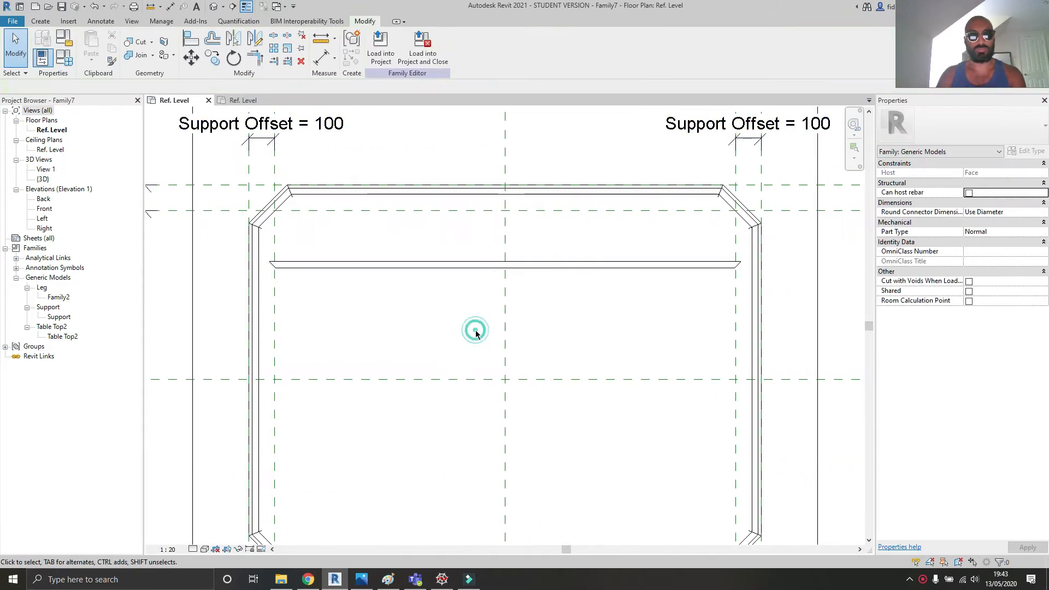
double_click(454, 272)
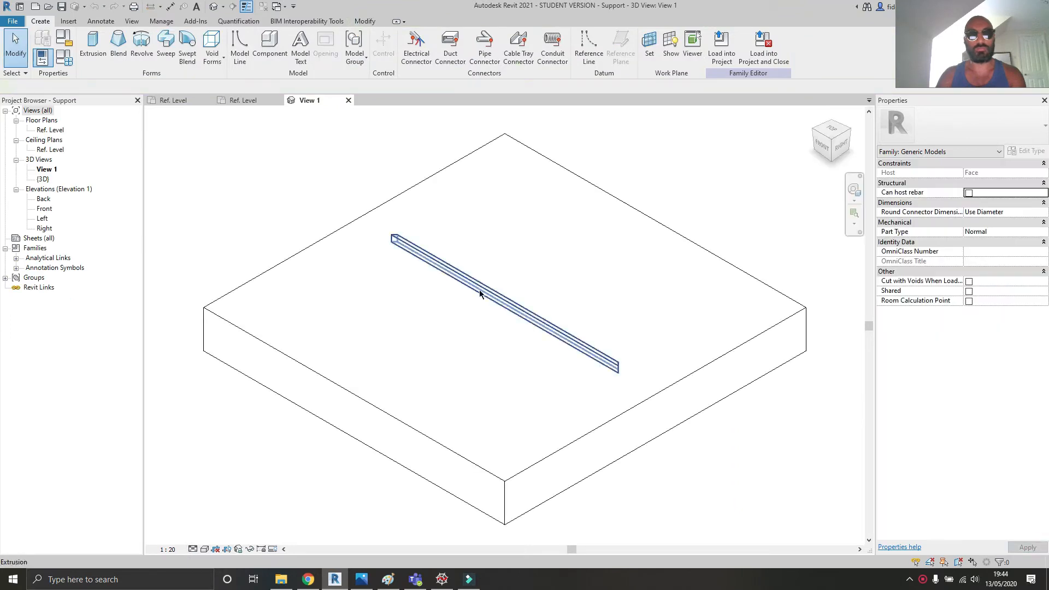
scroll(500, 300, "up", 3)
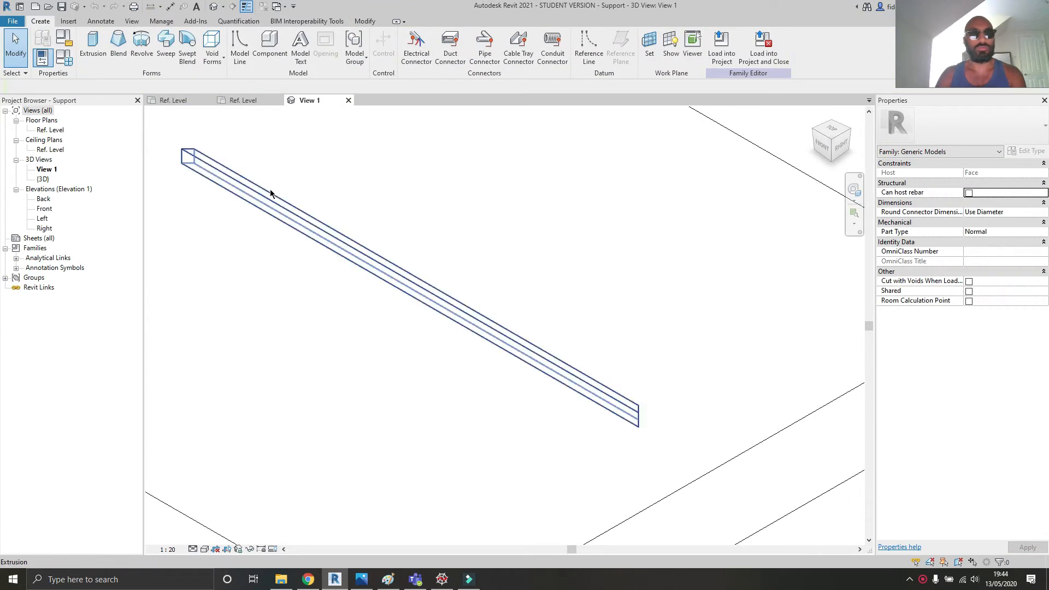
left_click(73, 61)
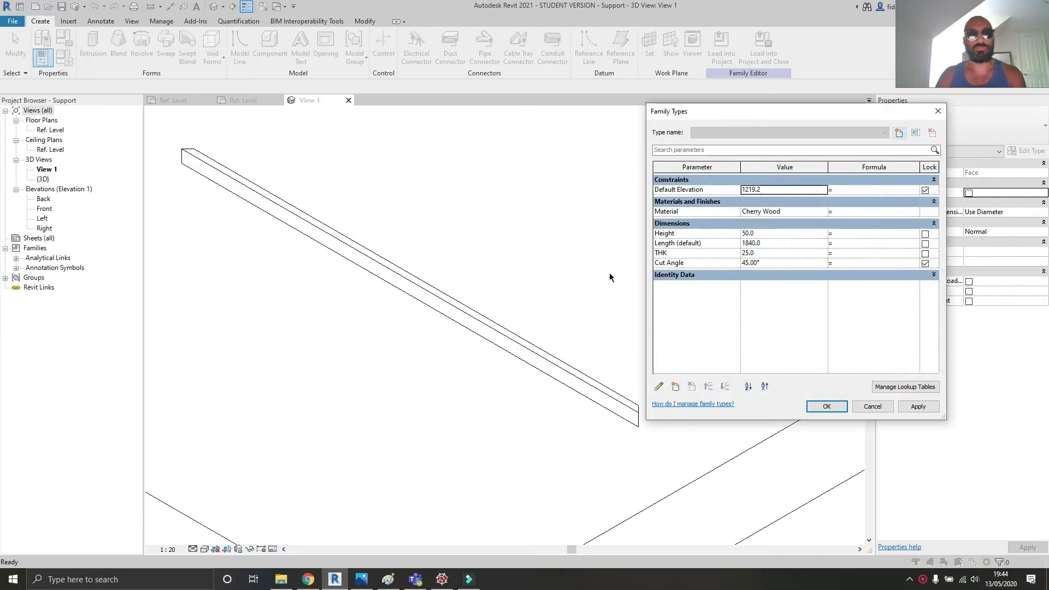
left_click(678, 244)
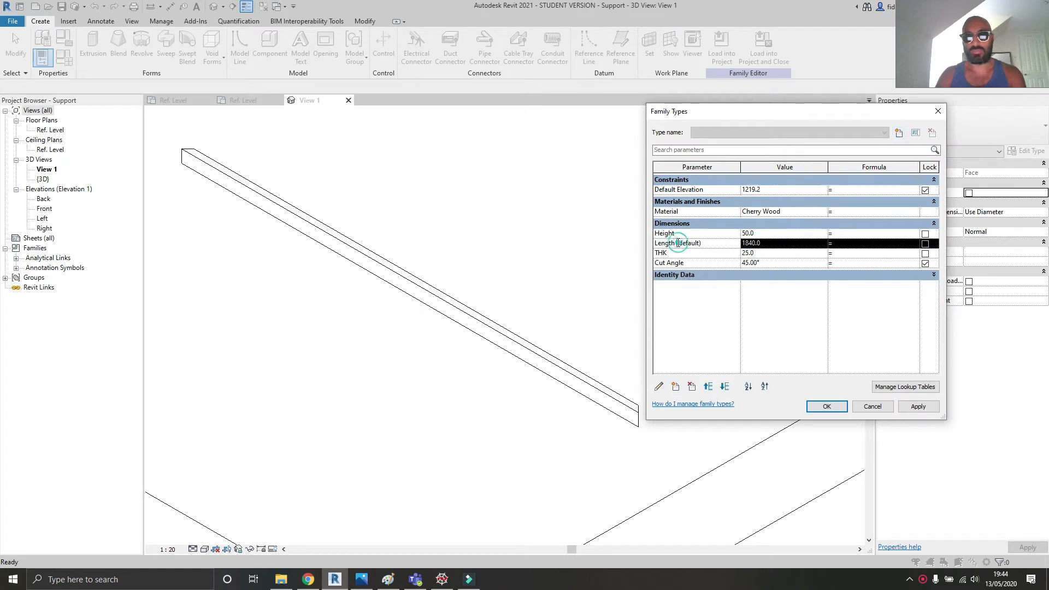
left_click(872, 406)
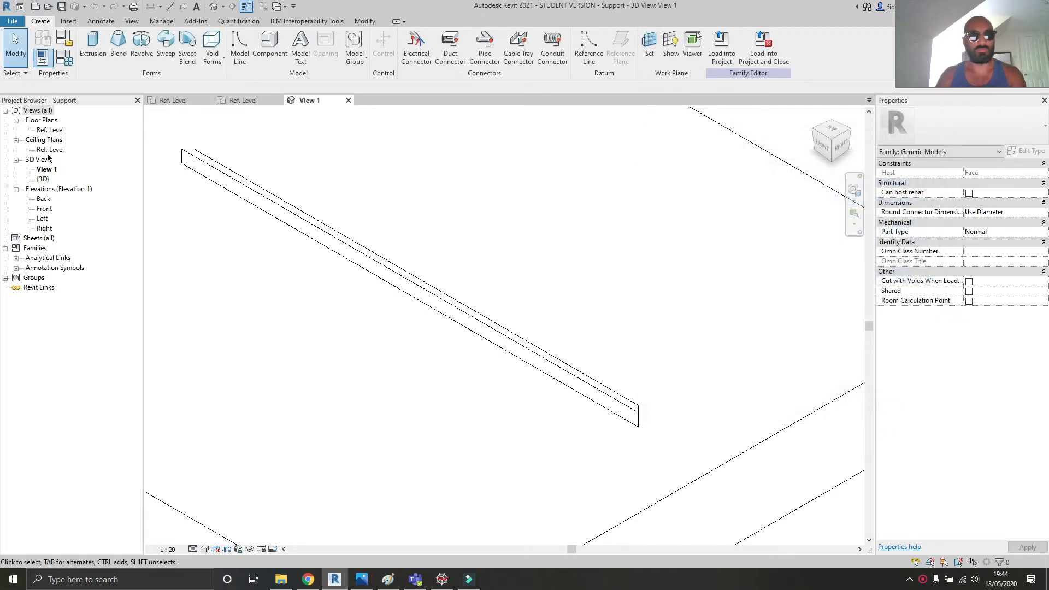
- Open the support family's Ref. Level floor plan and check whether its Length parameter is a type or instance parameter
double_click(50, 130)
scroll(394, 356, "up", 2)
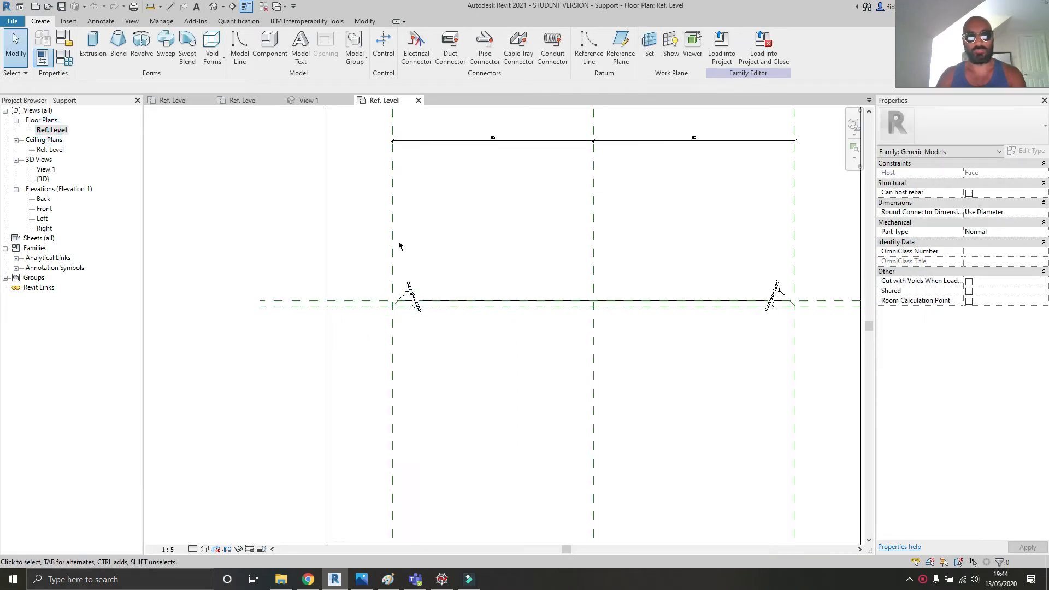
middle_click_drag(808, 230, 744, 243)
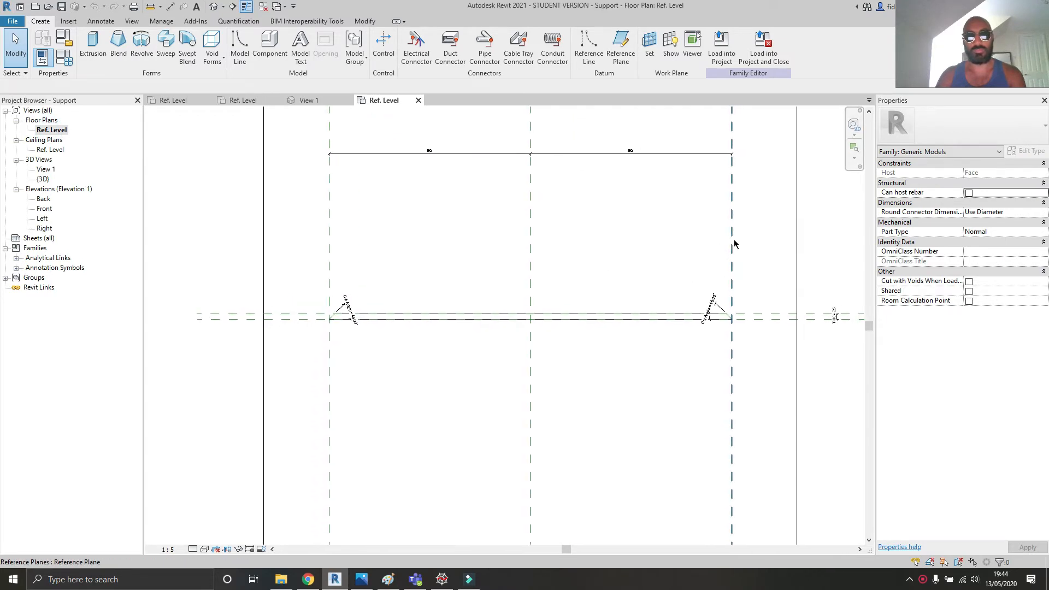
left_click(57, 63)
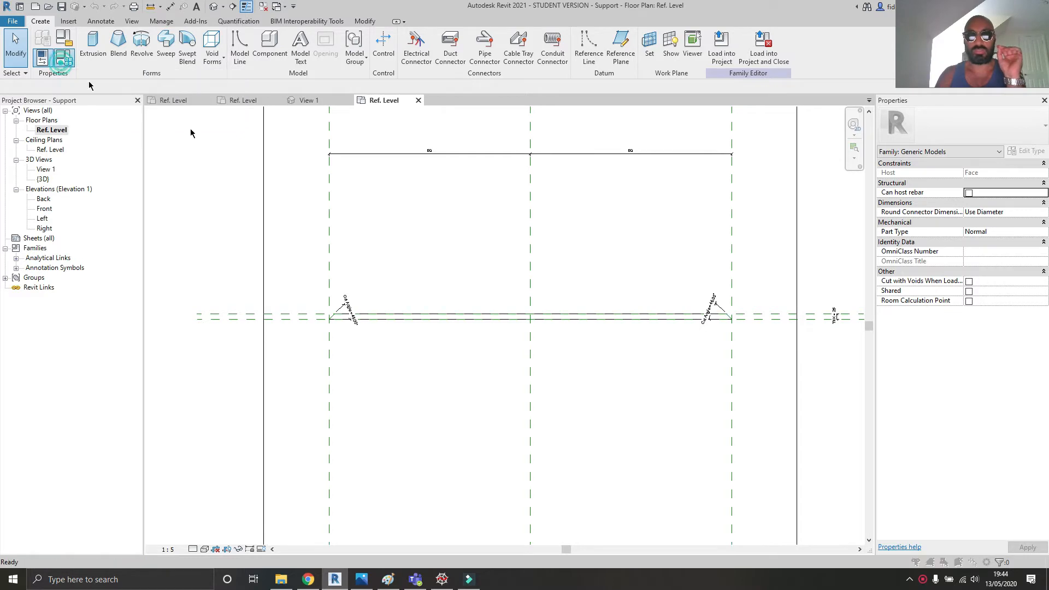
left_click(698, 243)
left_click(659, 389)
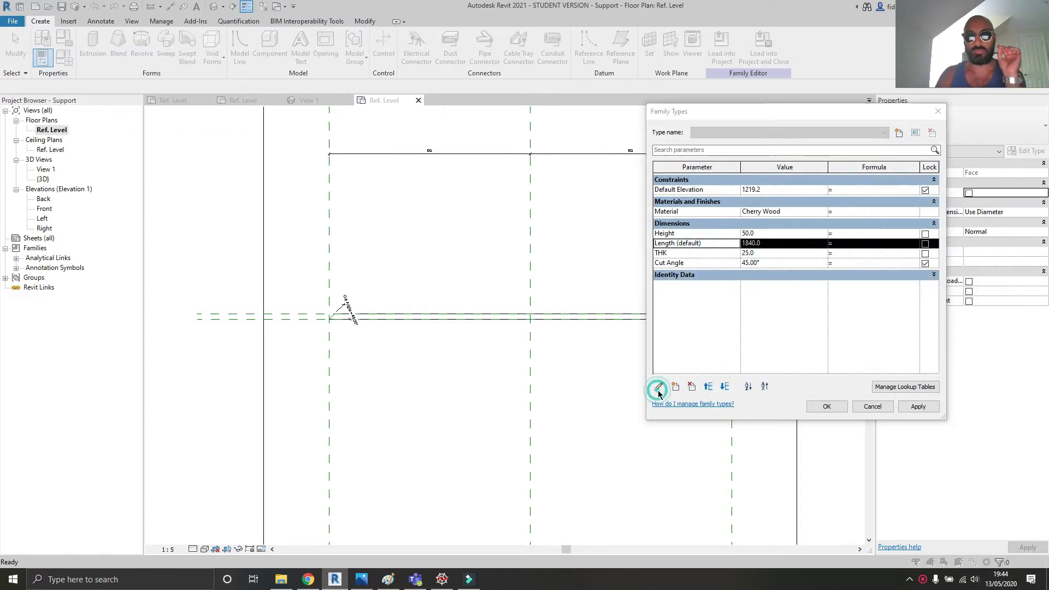
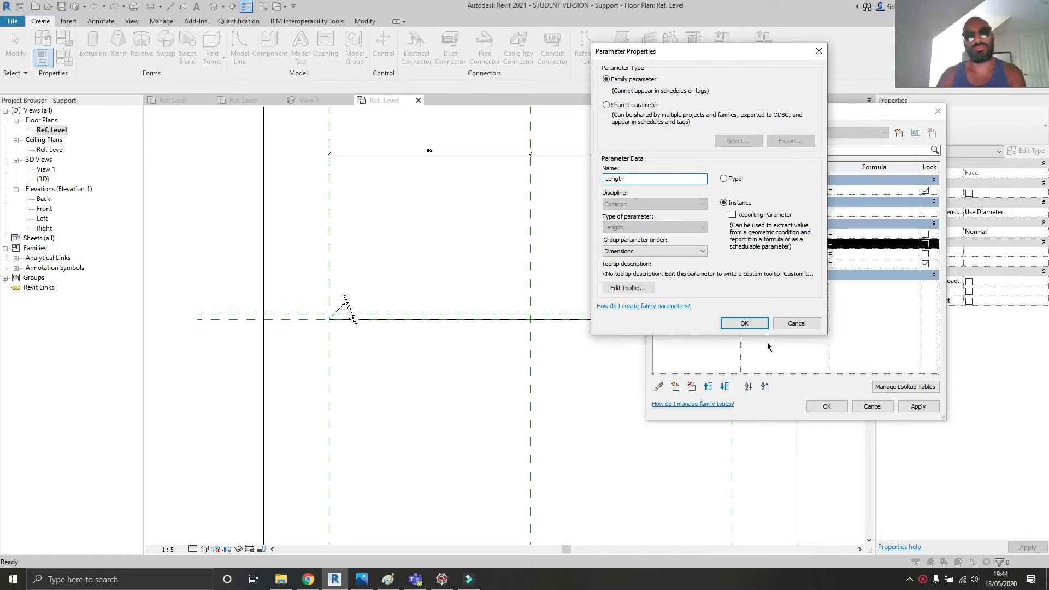
left_click(780, 326)
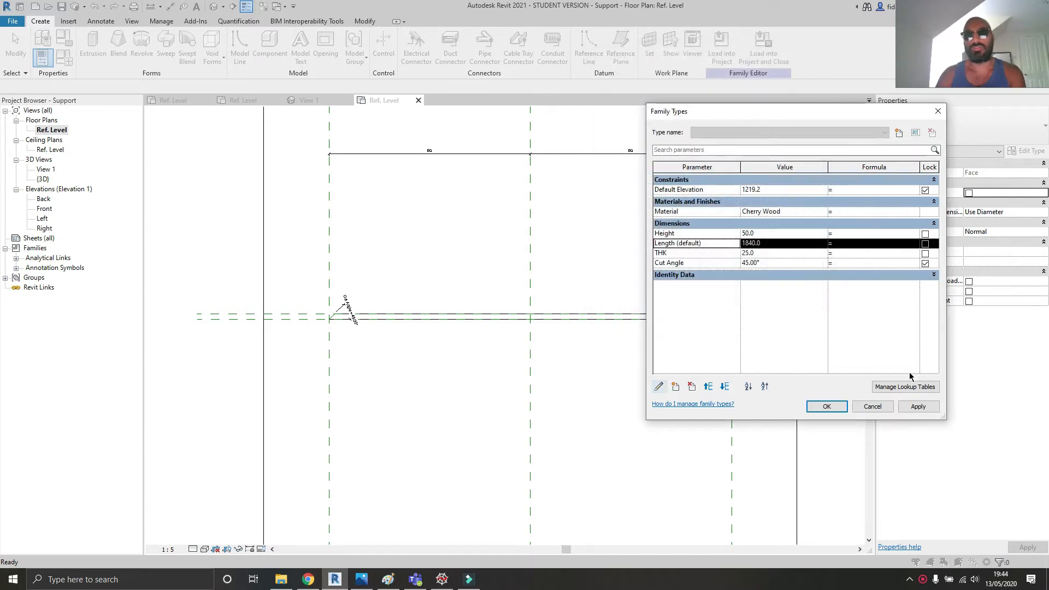
left_click(873, 406)
- Close the support family's floor plan and 3D view to return to the table family
scroll(618, 330, "up", 2)
scroll(493, 327, "down", 2)
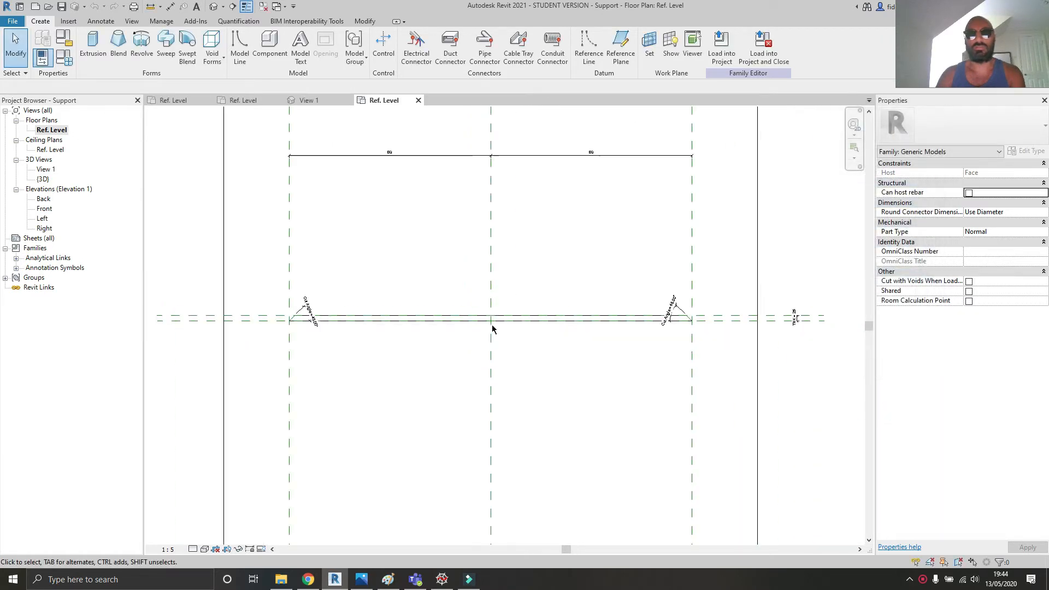
left_click(418, 100)
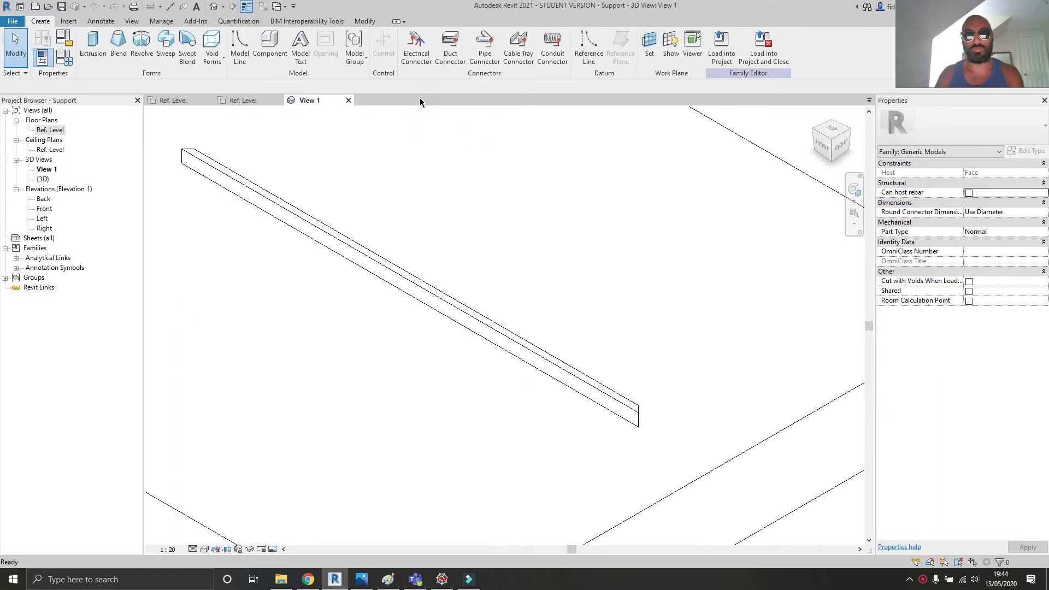
left_click(348, 100)
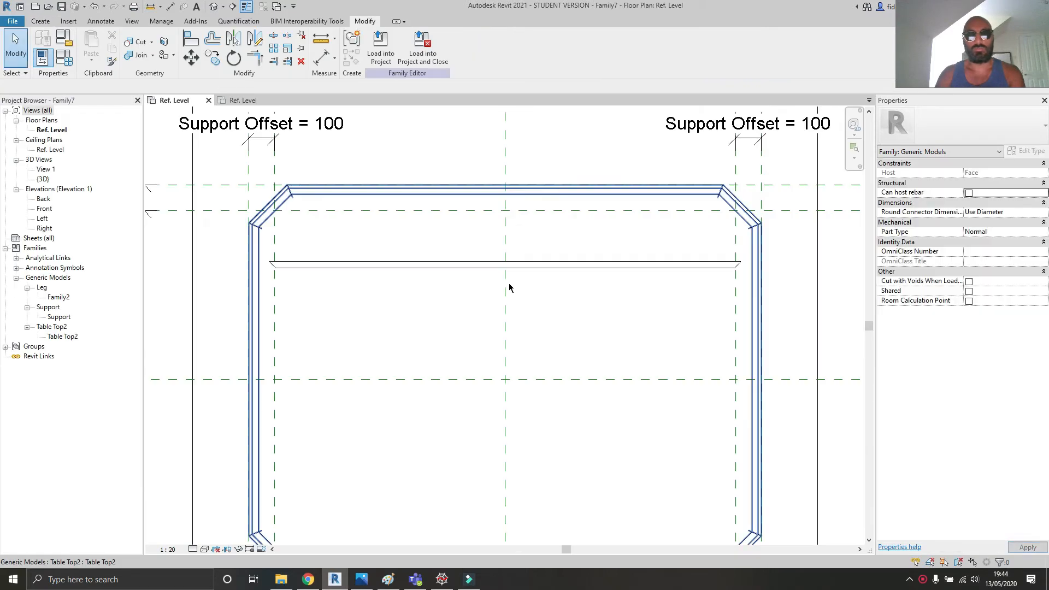
- Align the support's upper edge to the table's upper inner offset plane and lock the alignment
middle_click_drag(435, 266, 325, 247)
scroll(373, 249, "up", 2)
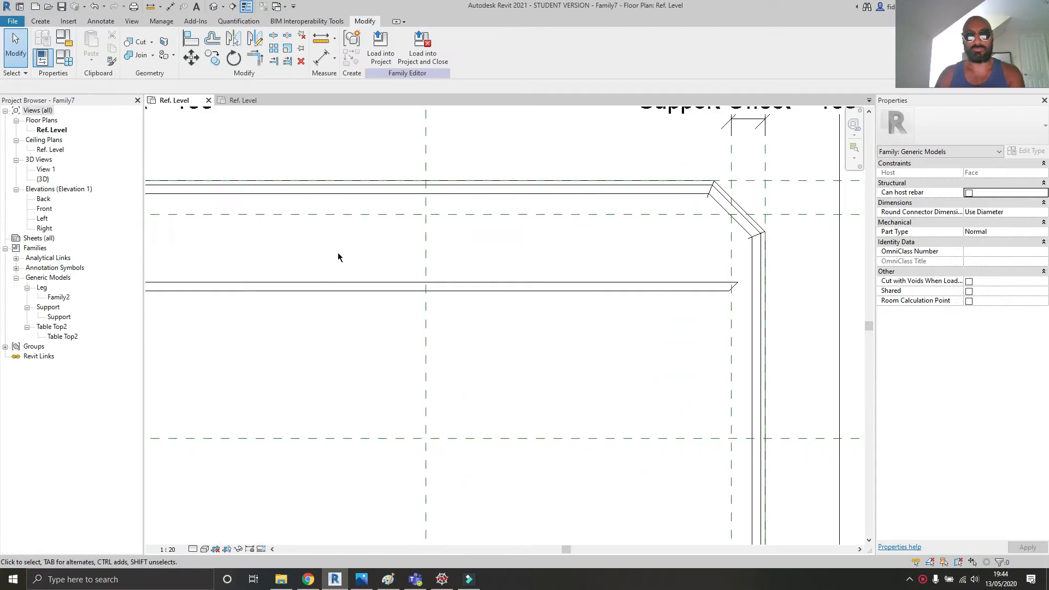
scroll(368, 257, "down", 1)
middle_click_drag(382, 337, 394, 364)
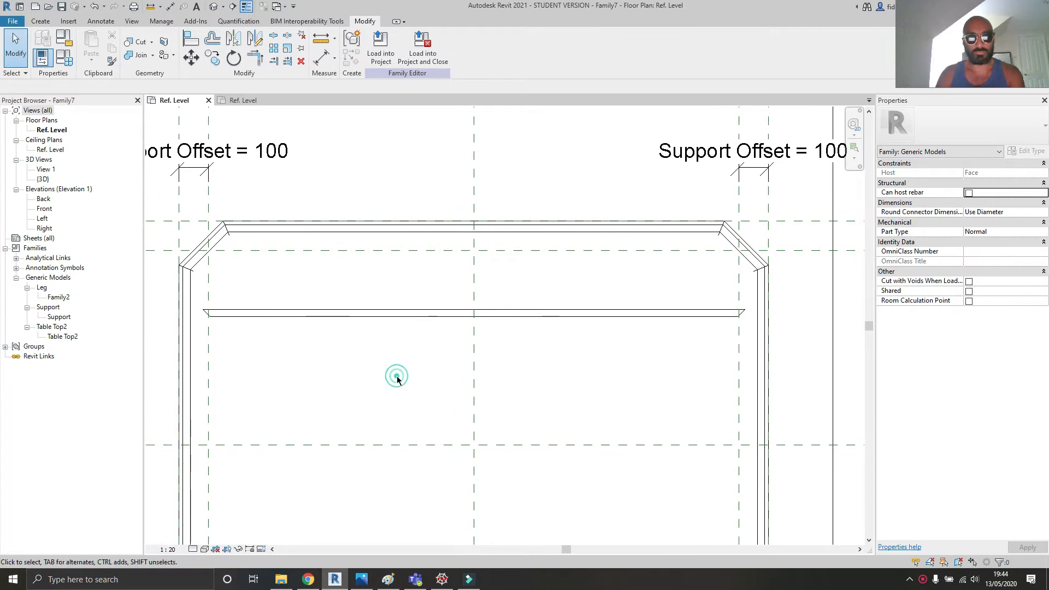
key("l")
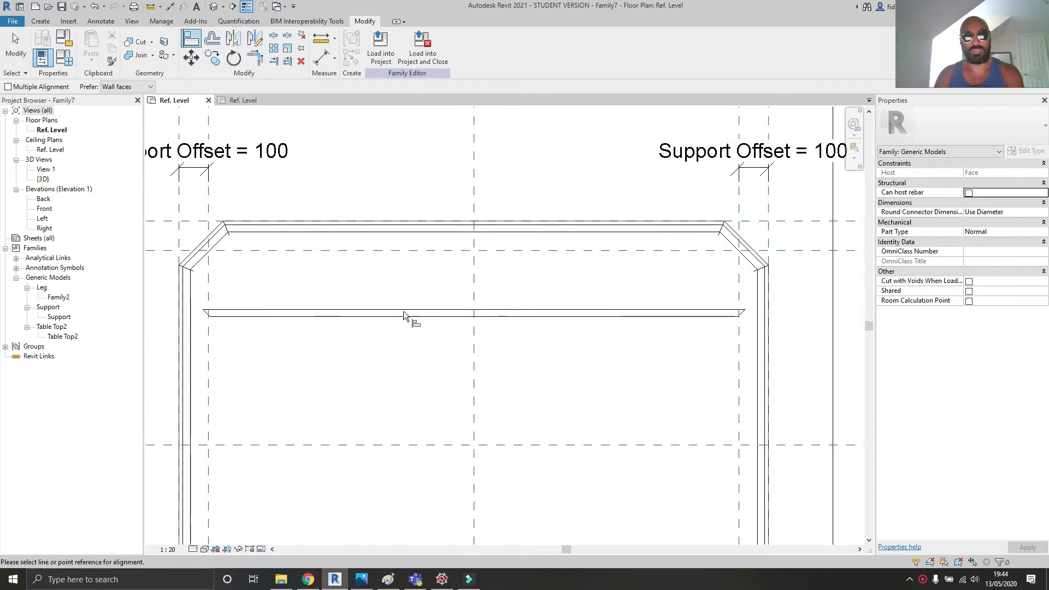
left_click(402, 251)
left_click(408, 307)
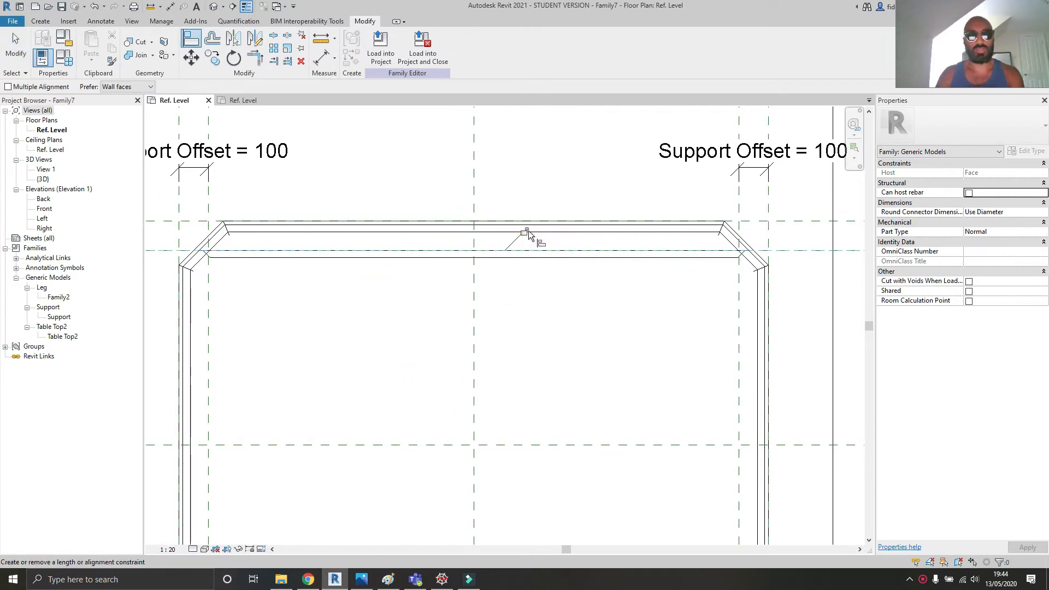
key("Escape")
key("Escape")
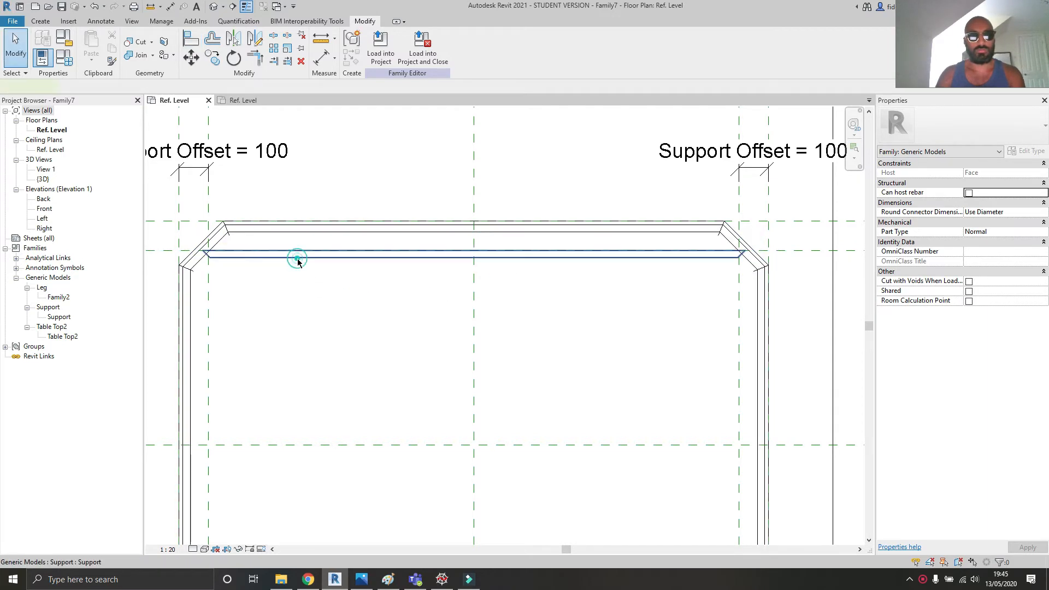
- Shorten the support from both ends to about 1416 mm, keeping it between the left and right inner offset planes
left_click(199, 255)
left_click_drag(261, 256, 262, 255)
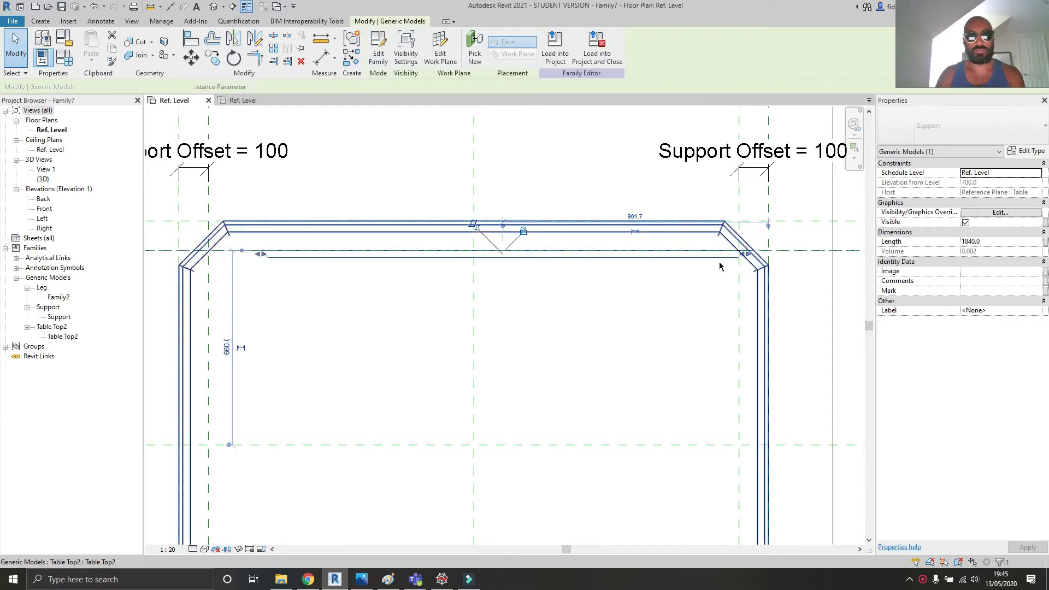
left_click_drag(745, 251, 678, 253)
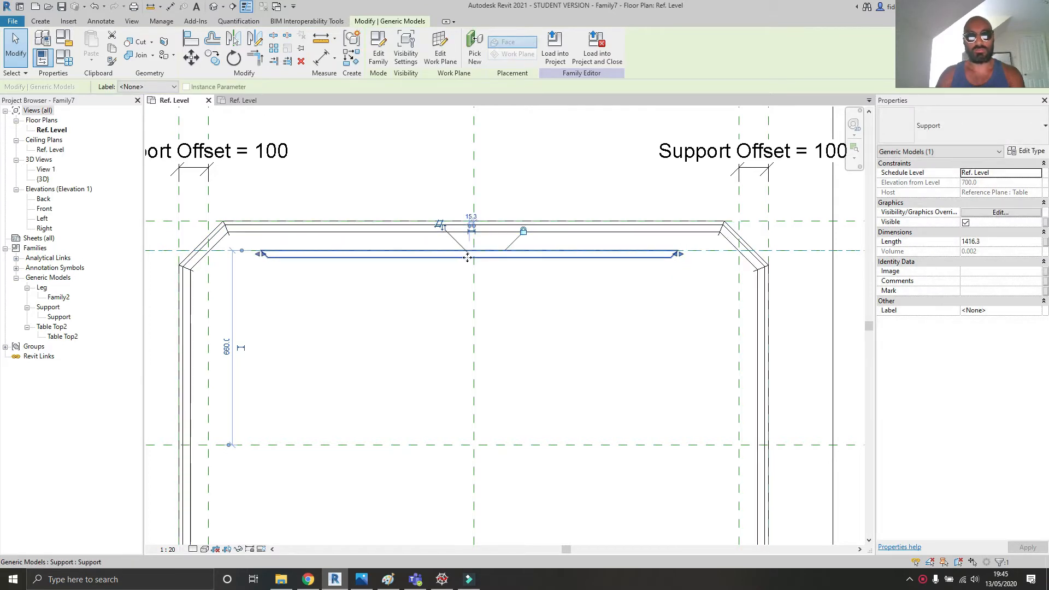
scroll(557, 241, "down", 3)
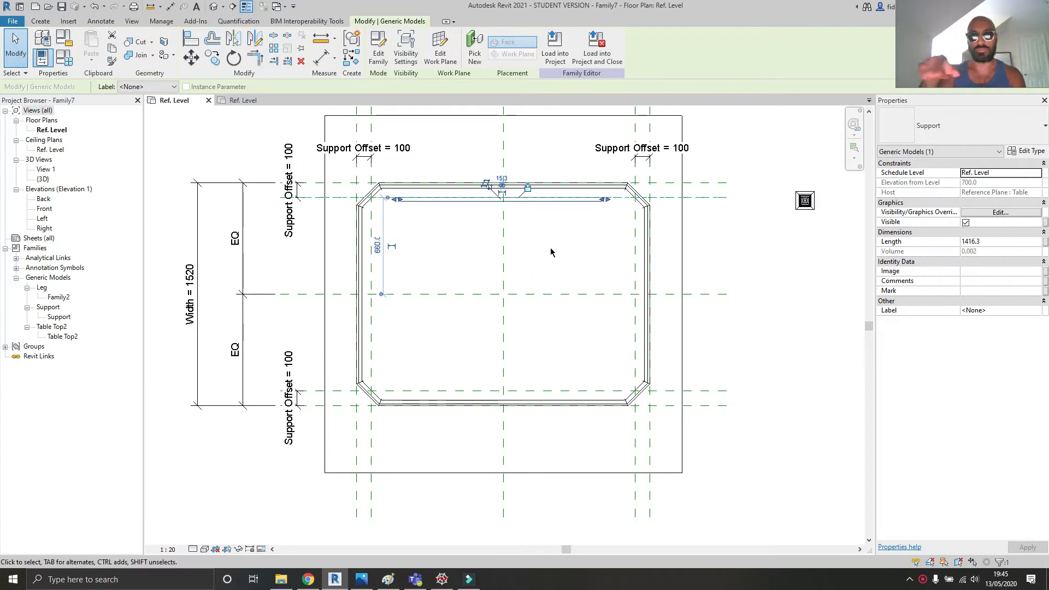
- Mirror a copy of the upper support about the table's horizontal Center (Front/Back) reference plane
scroll(534, 212, "up", 2)
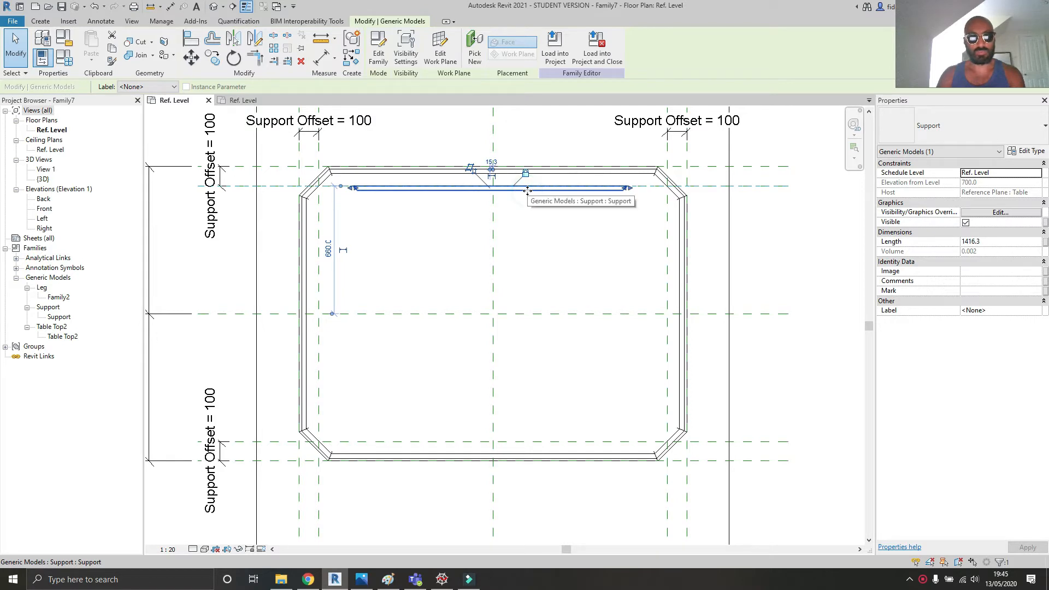
key("d")
key("m")
left_click(528, 315)
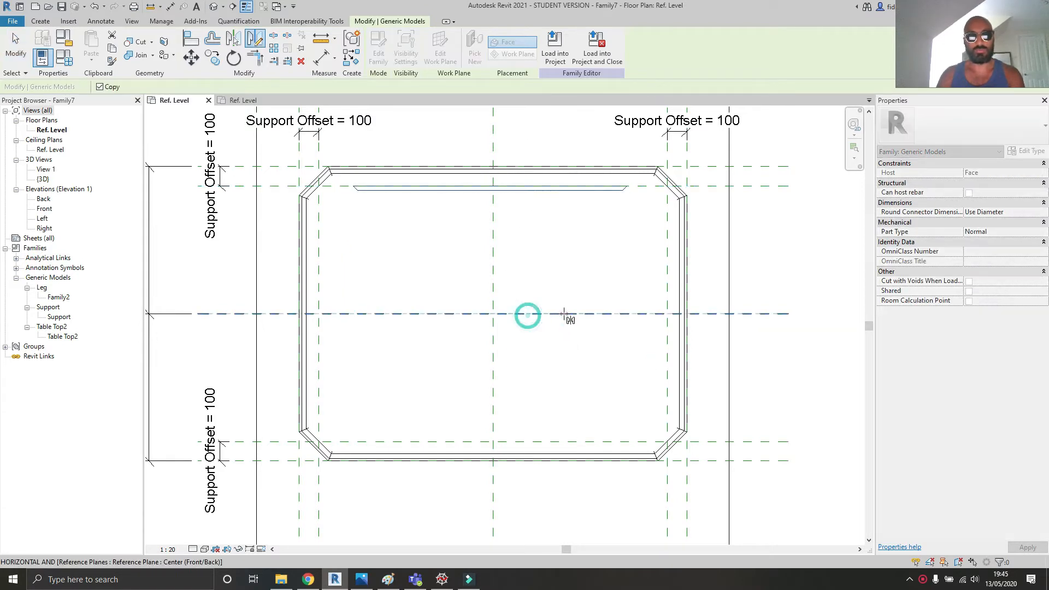
left_click(568, 313)
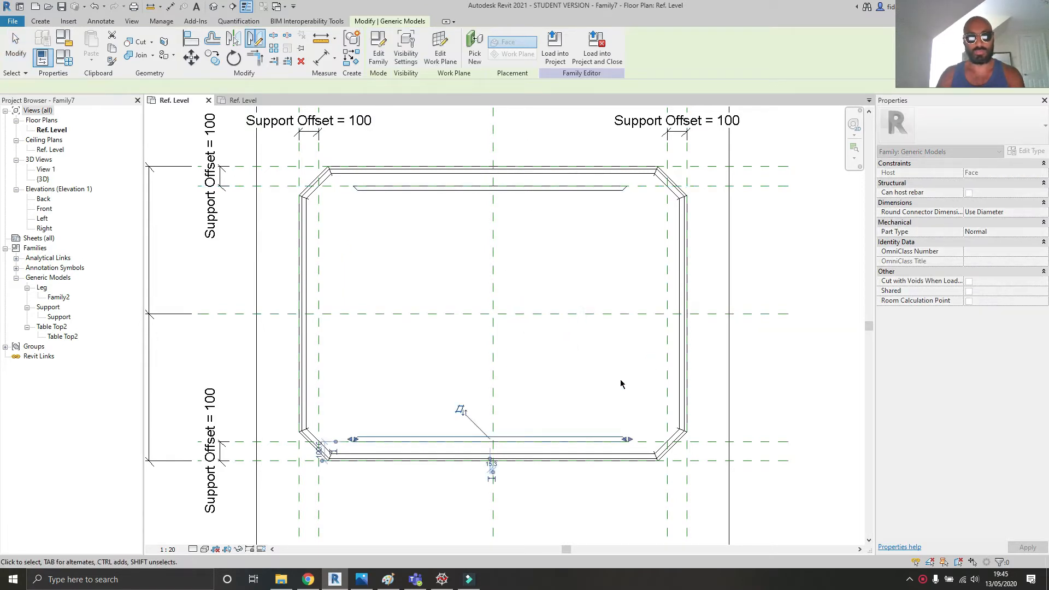
- Align the mirrored support's lower edge to the table's lower inner offset plane and lock the alignment
left_click(600, 432)
key("l")
left_click(647, 441)
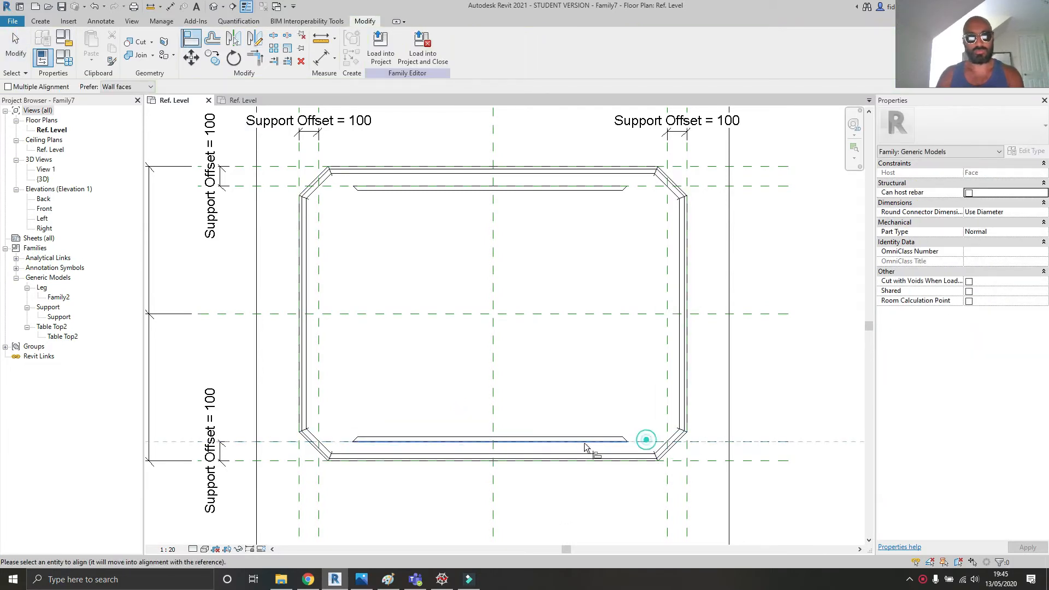
left_click(579, 442)
key("Escape")
key("Escape")
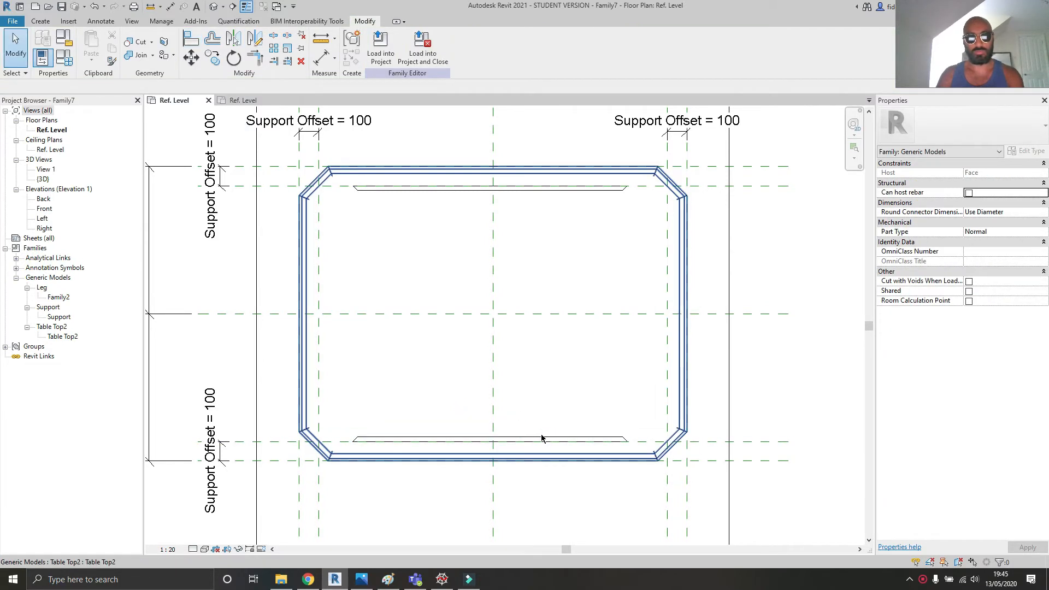
- Create rotated copies of the upper and lower supports about their shared centre
left_click(627, 439)
left_click(590, 192, "ctrl")
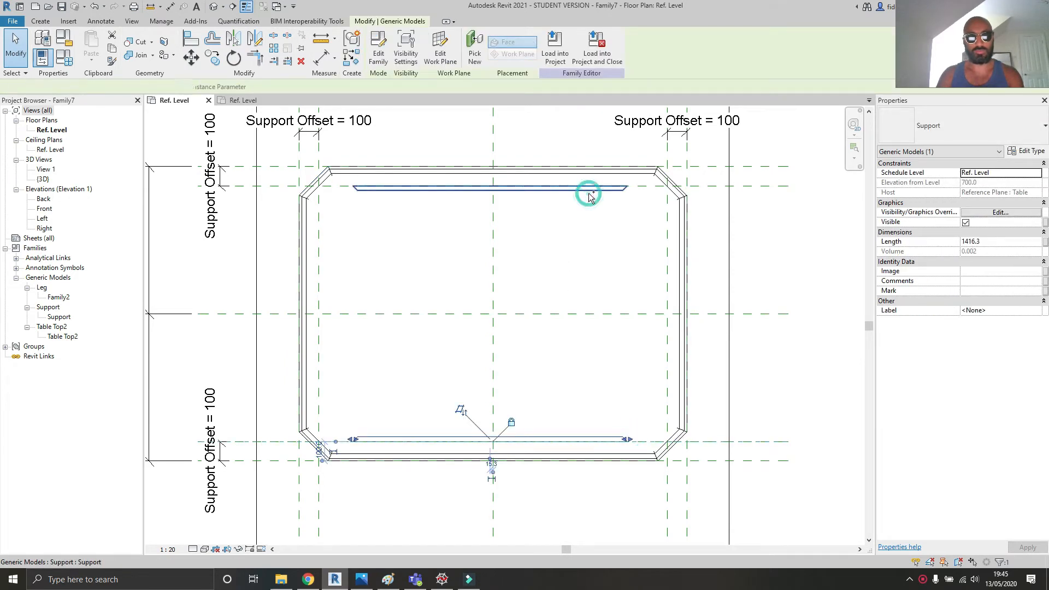
key("o")
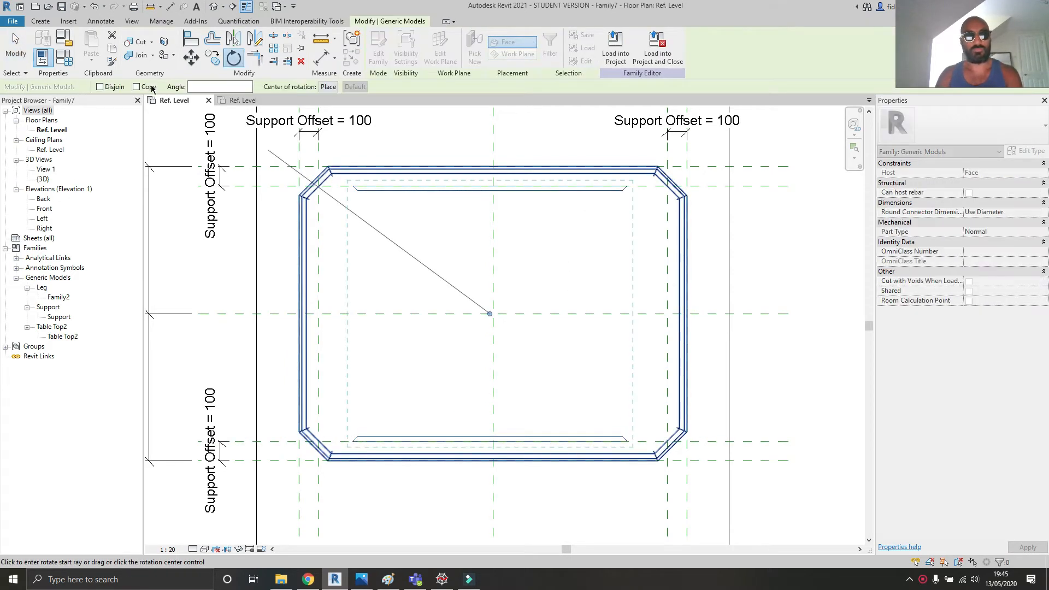
left_click(654, 293)
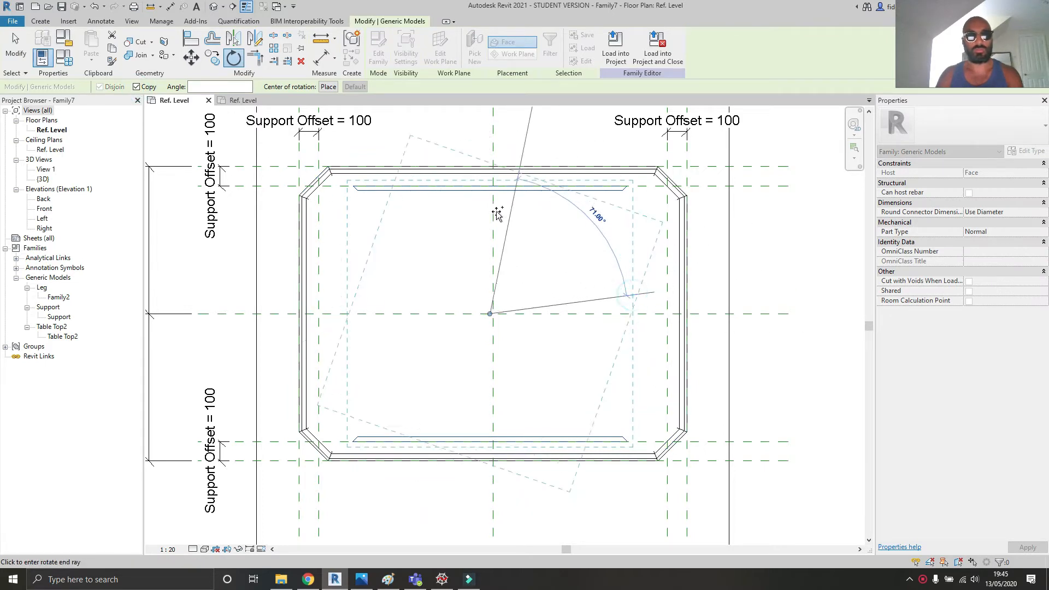
left_click(492, 215)
left_click(590, 304)
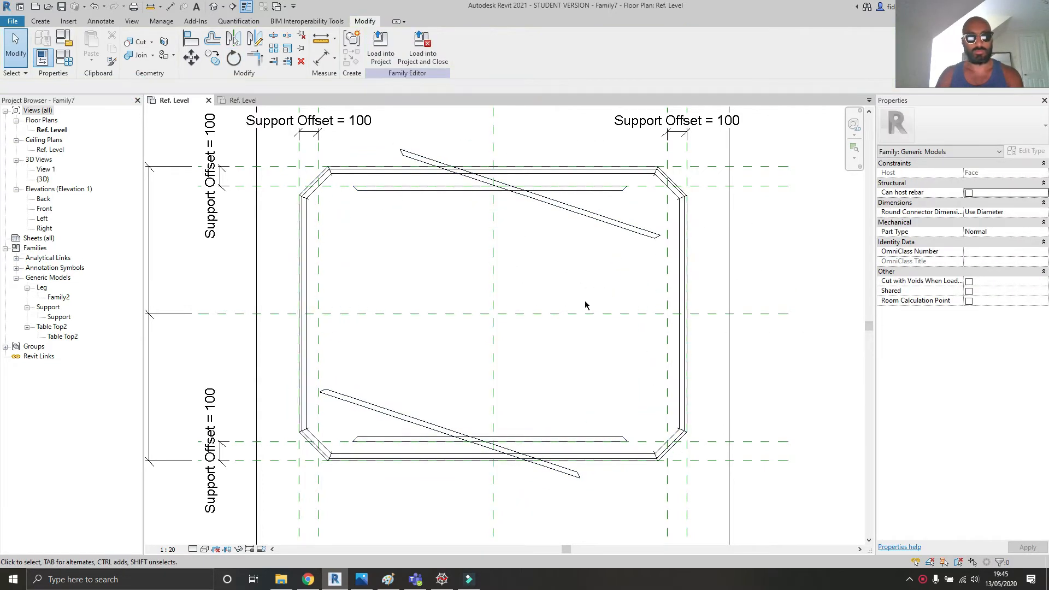
- Align the two rotated supports to the right and left inner offset planes and lock the left one
key("l")
left_click(667, 234)
left_click(594, 213)
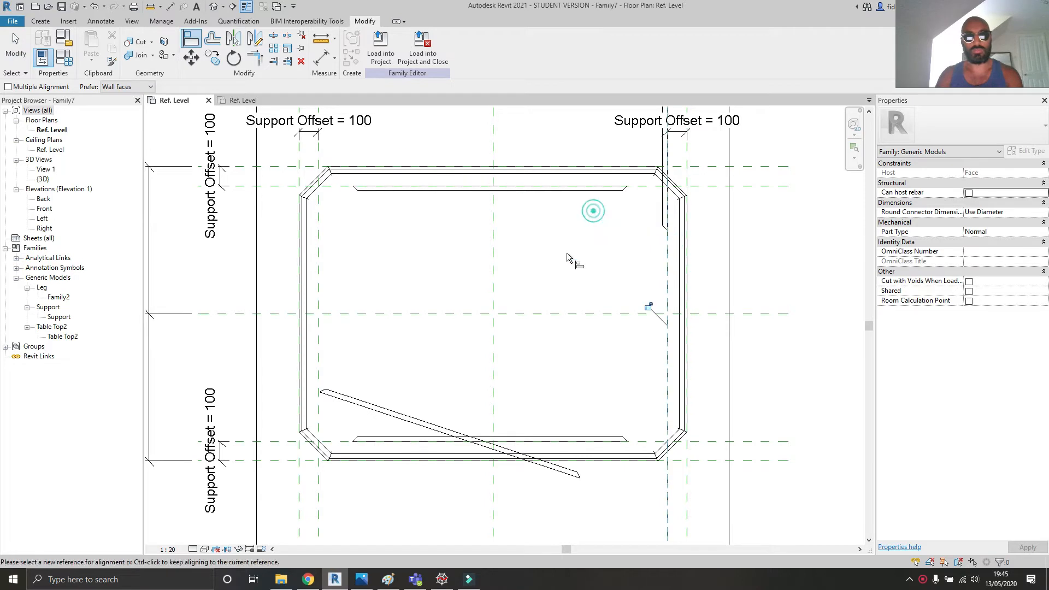
left_click(320, 265)
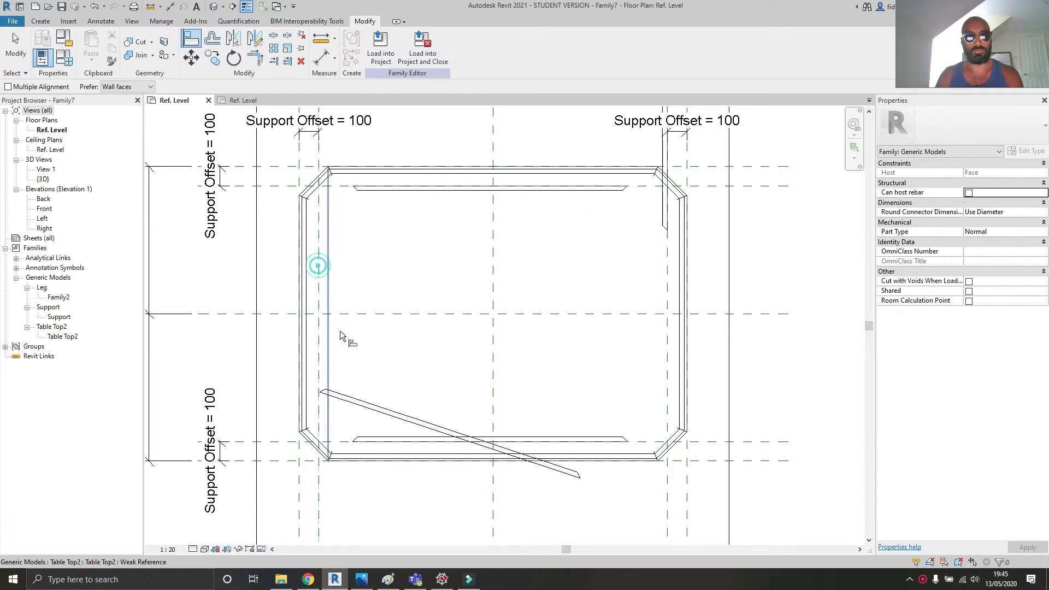
left_click(373, 408)
left_click(299, 307)
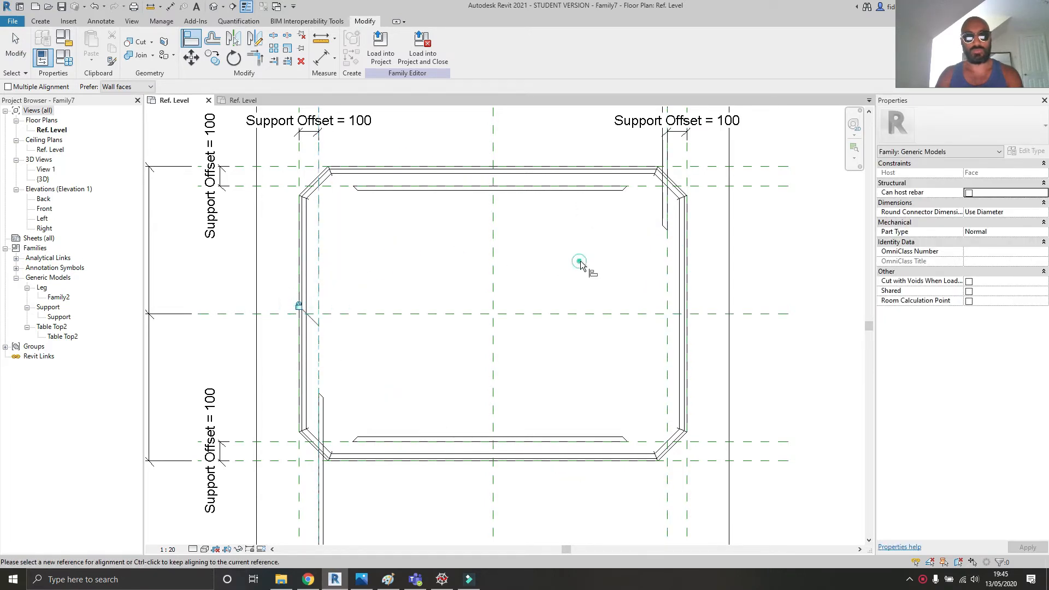
- Try to align the right support's outer edge to the right inner offset plane and lock it
left_click(667, 274)
left_click(668, 218)
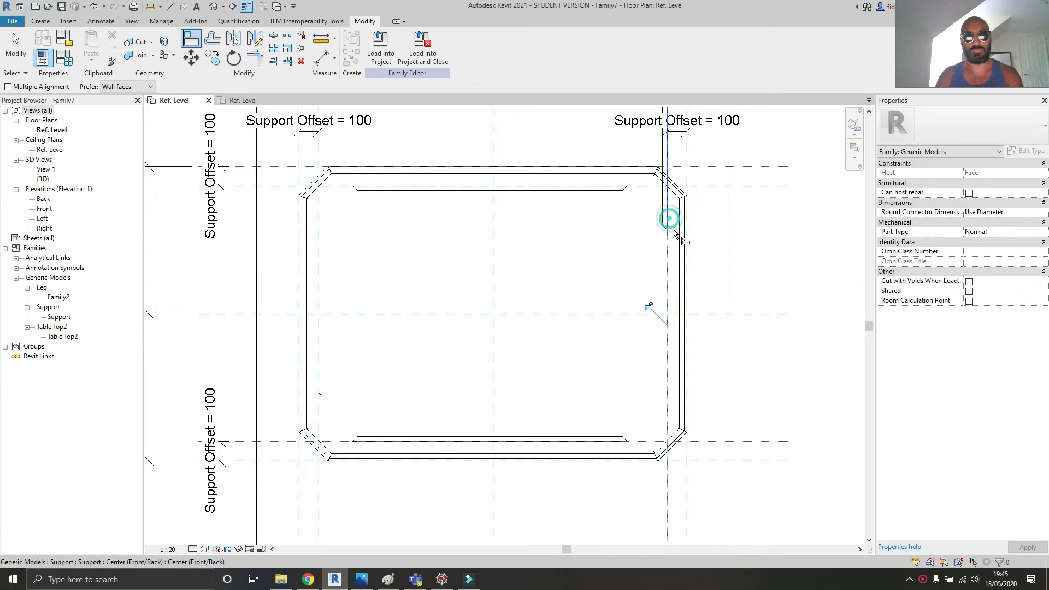
left_click(646, 308)
key("Escape")
key("Escape")
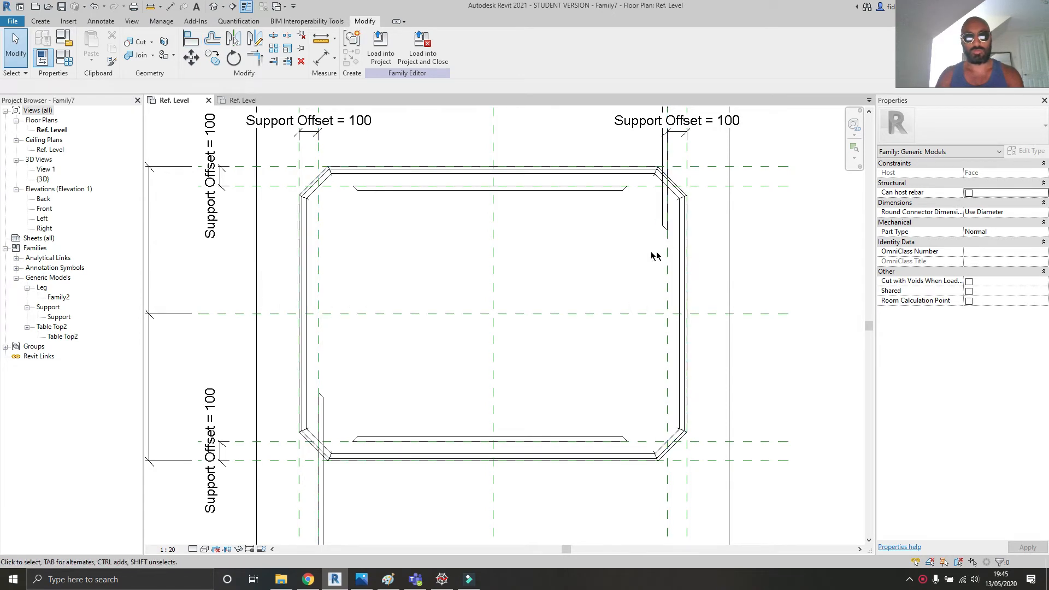
- Open the Table Top2 family's Ref. Level plan and set its eight corner reference planes to Not a Reference
left_click(681, 224)
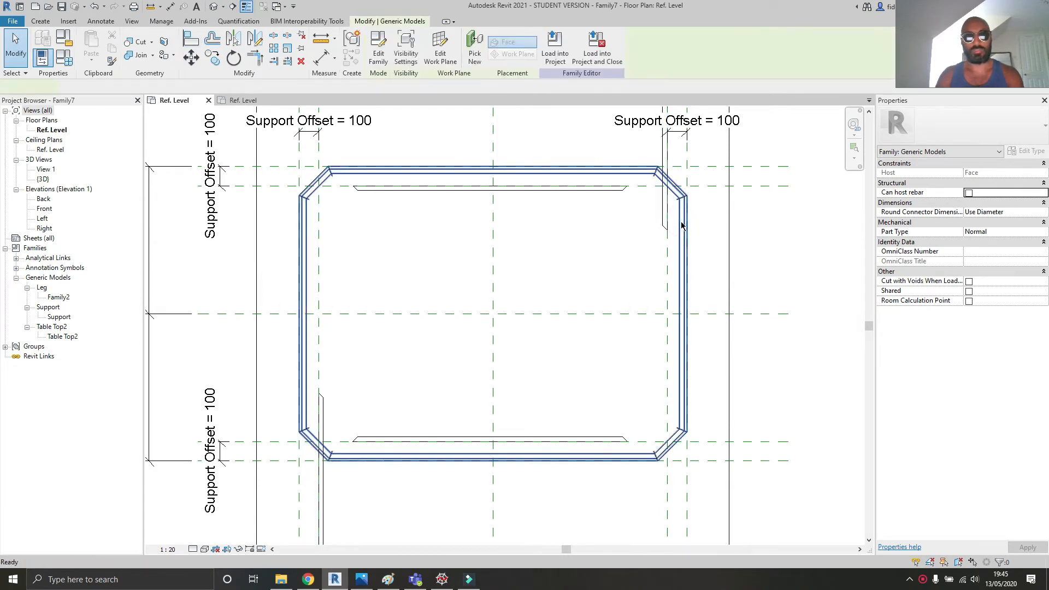
double_click(43, 130)
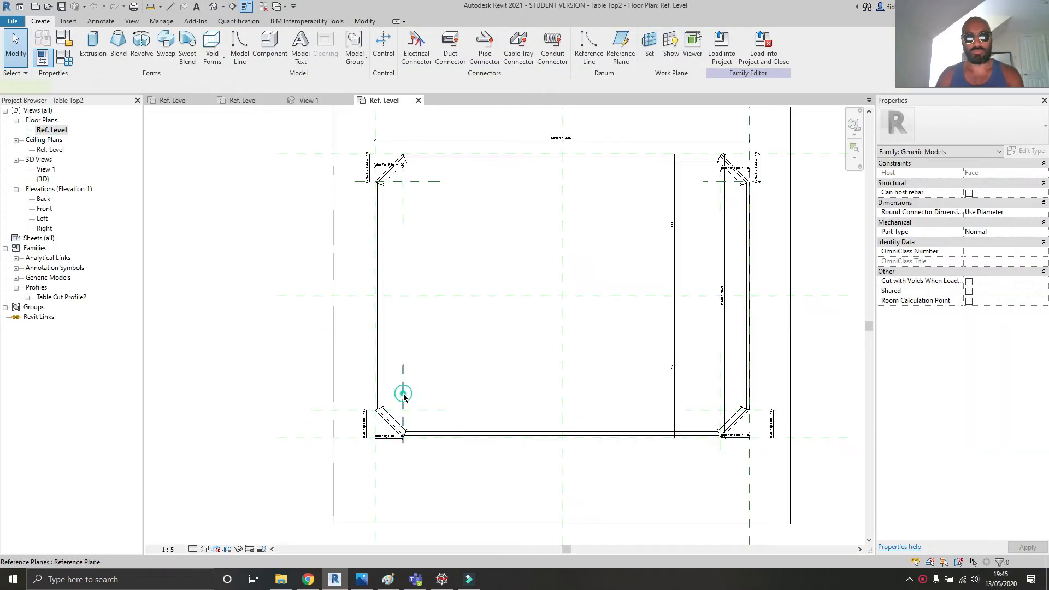
left_click(404, 394)
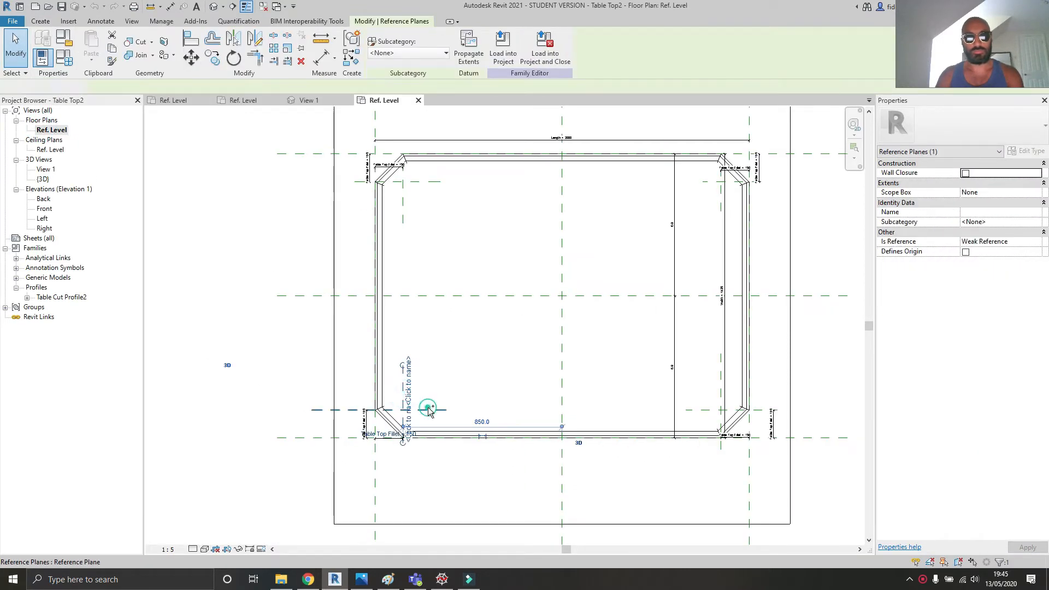
left_click(721, 397, "ctrl")
left_click(726, 245, "ctrl")
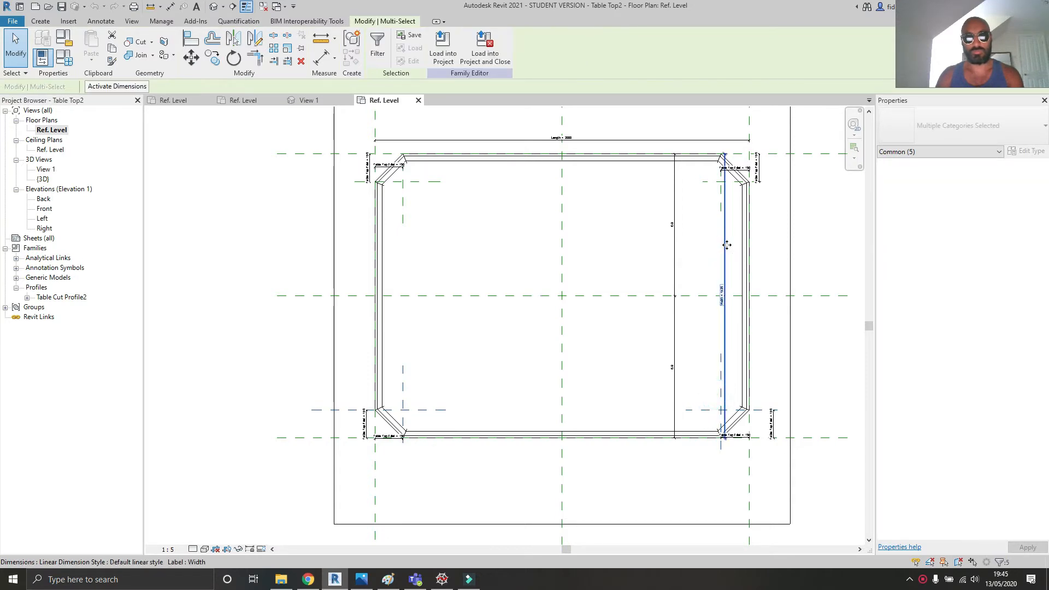
left_click(725, 240, "shift")
left_click(719, 182, "ctrl")
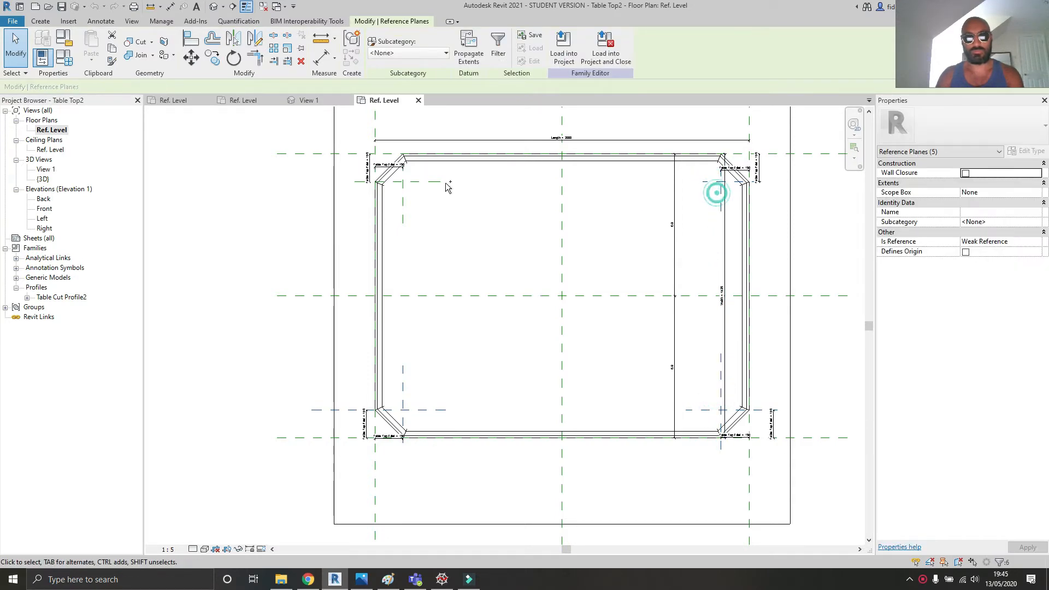
left_click(417, 182, "ctrl")
left_click(403, 198, "ctrl")
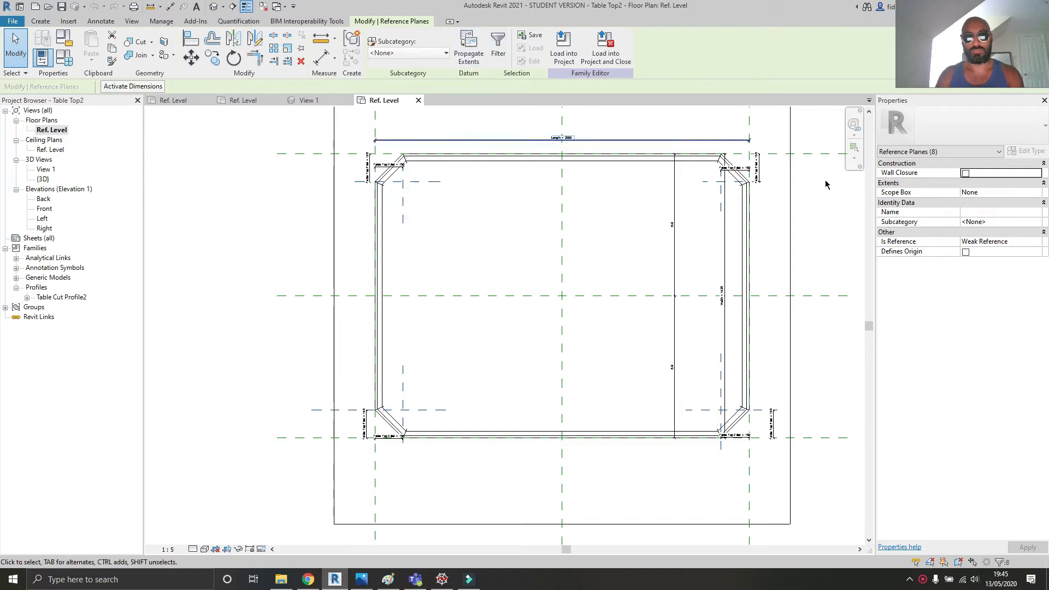
left_click(1038, 244)
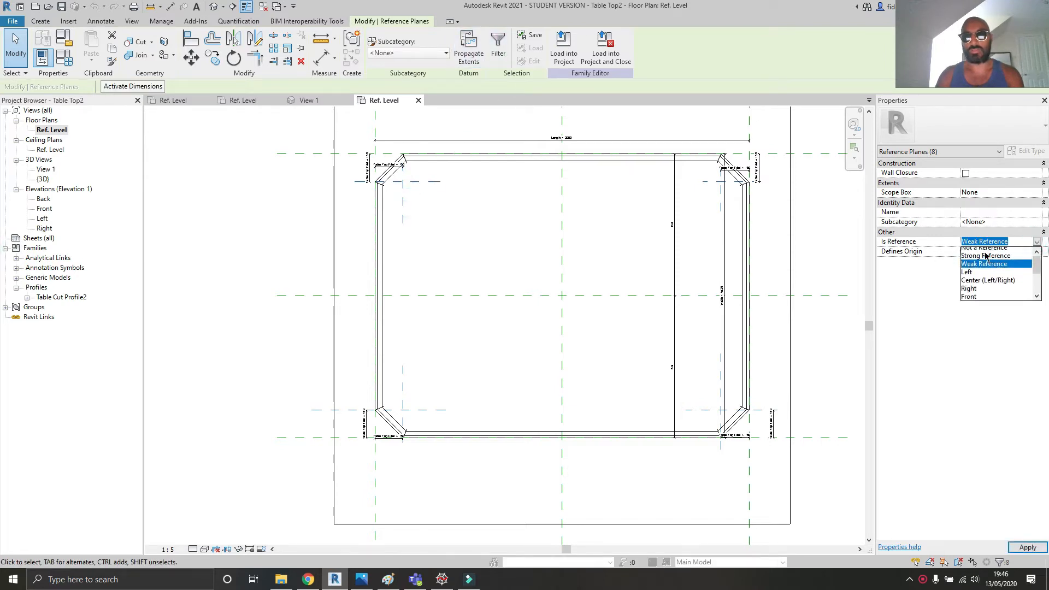
left_click(984, 252)
left_click(817, 228)
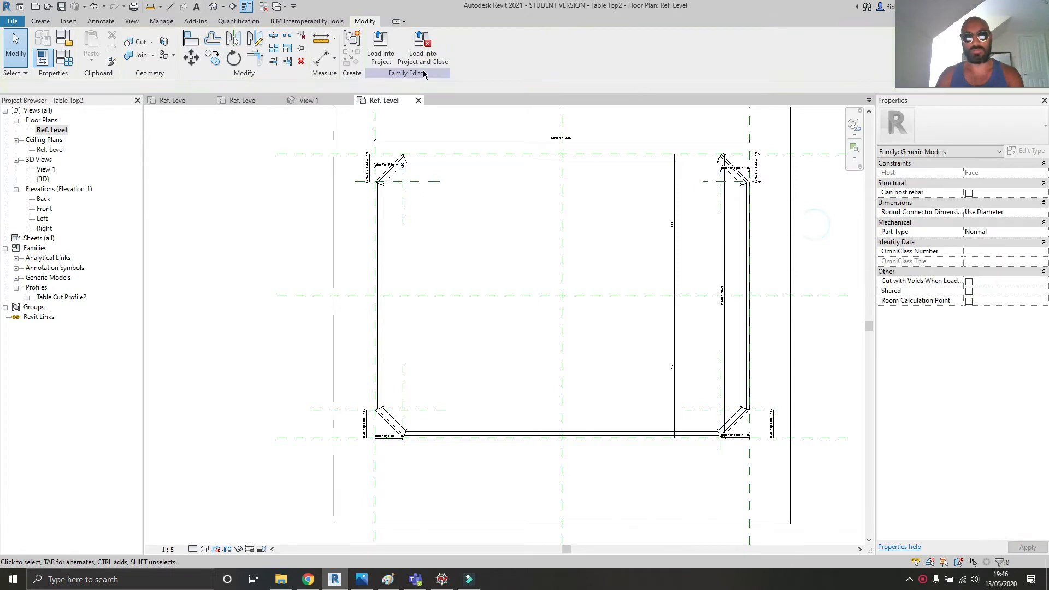
- Save and close the Table Top2 family, loading it into Family7 and overwriting the existing version
left_click(421, 54)
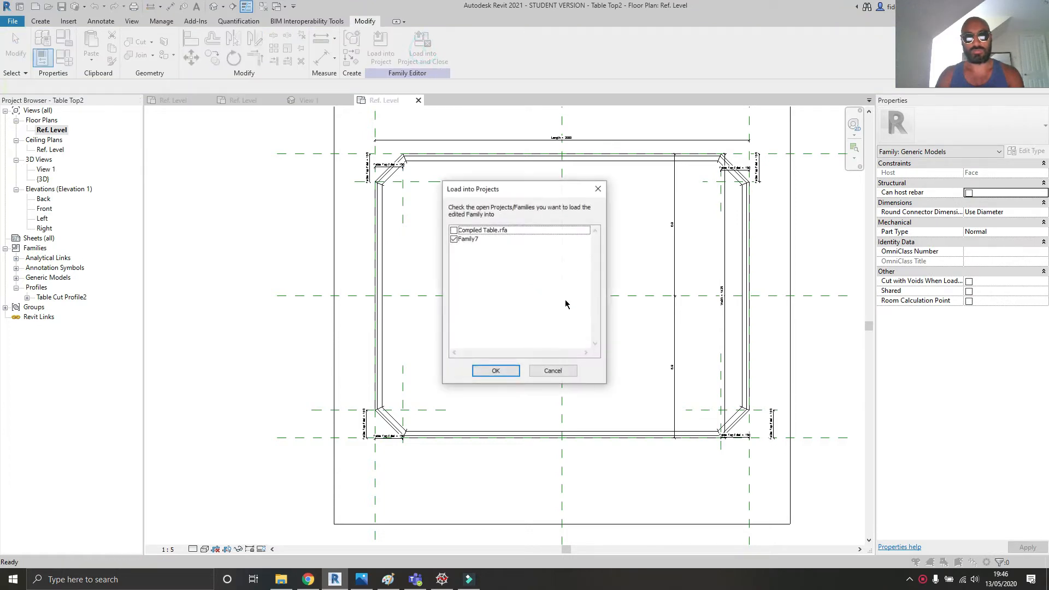
left_click(490, 374)
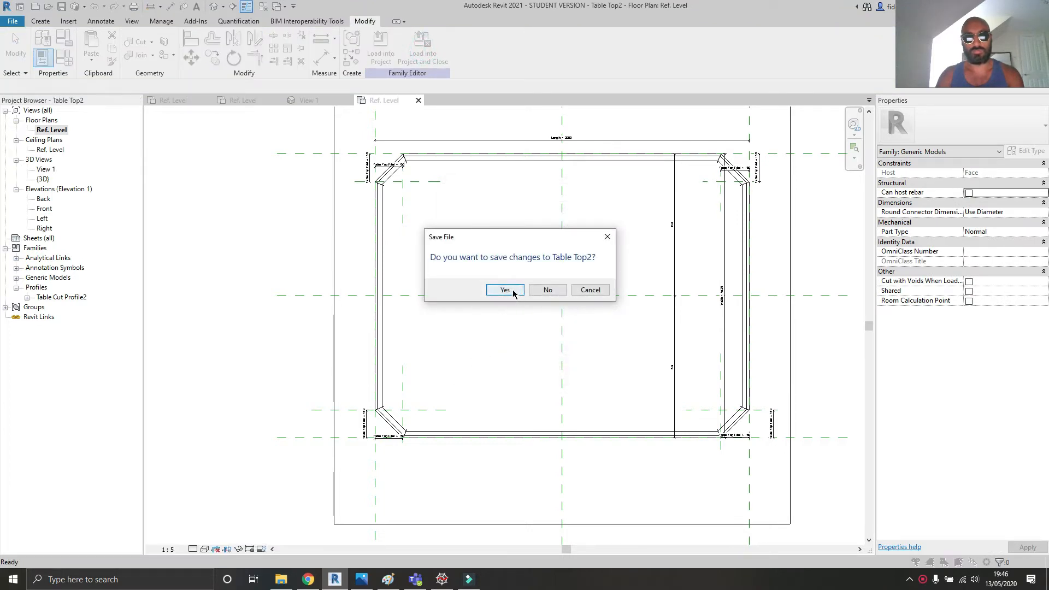
left_click(513, 293)
left_click(505, 295)
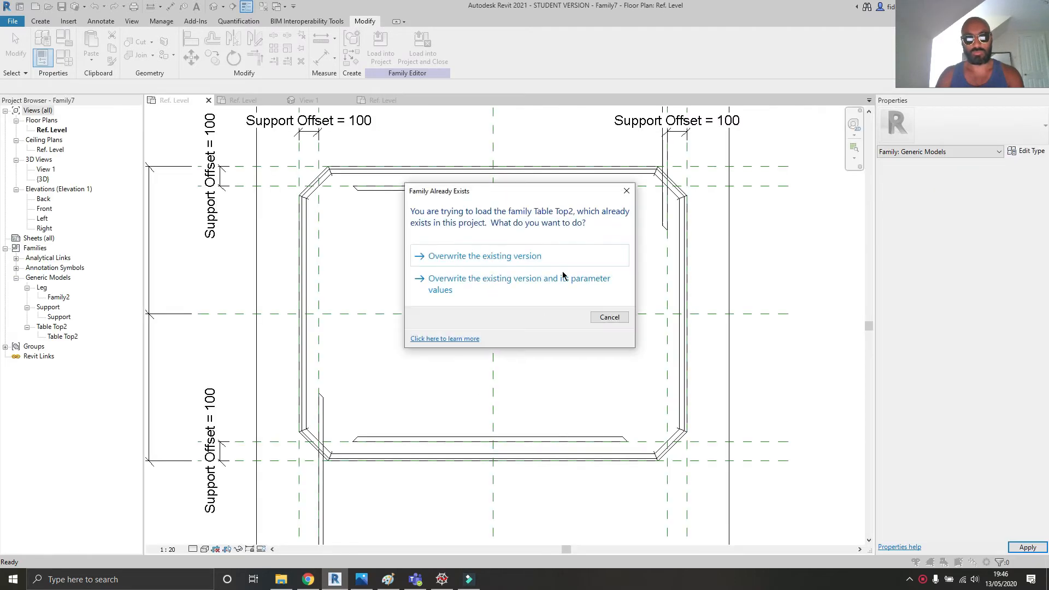
left_click(490, 262)
- Realign the right support to the right inner offset plane and lock the alignment
middle_click_drag(574, 510, 548, 485)
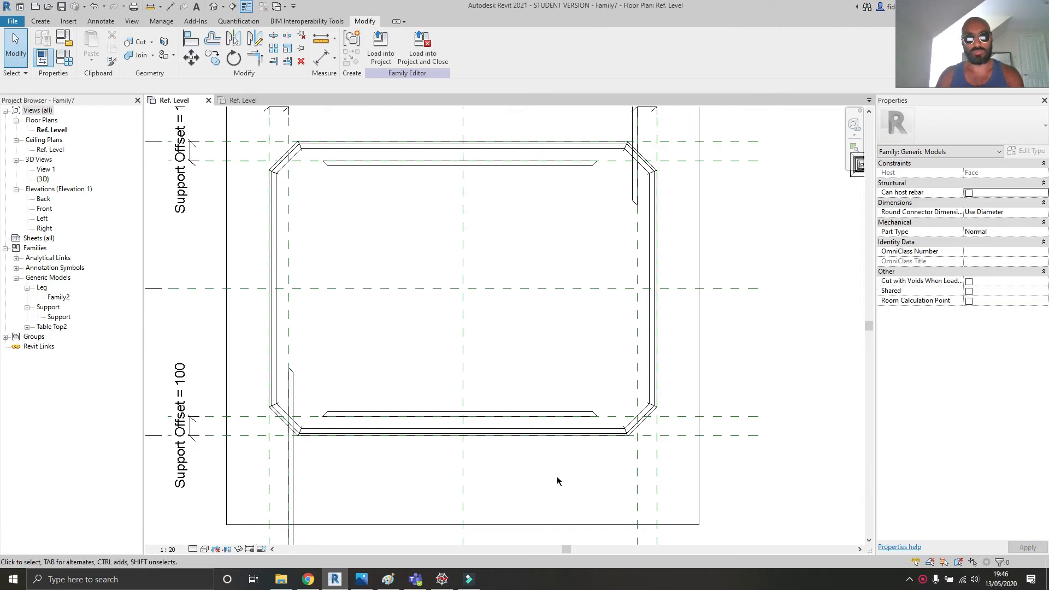
key("Caps_Lock")
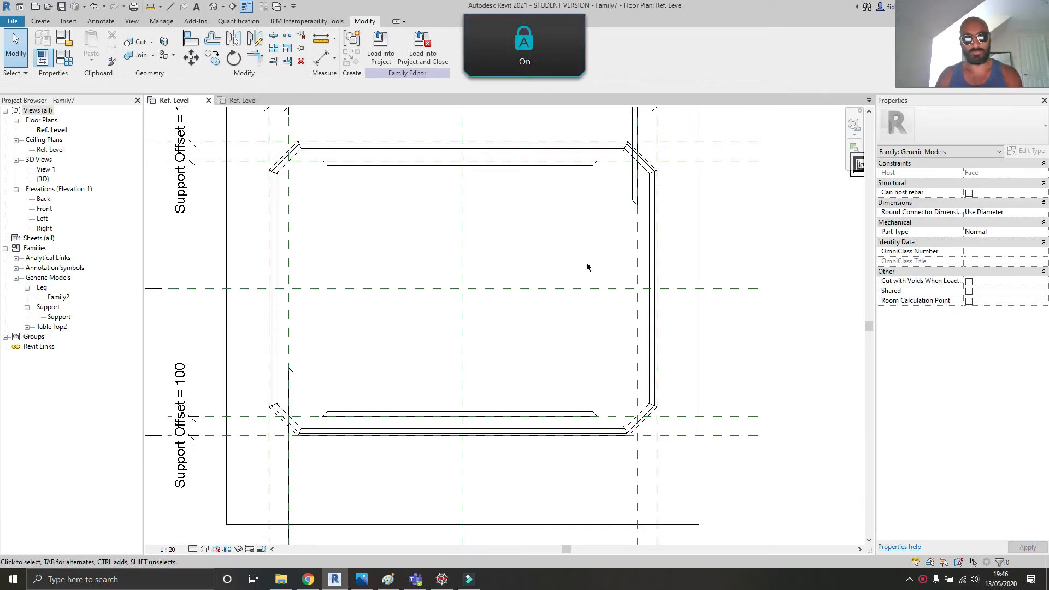
key("a")
key("l")
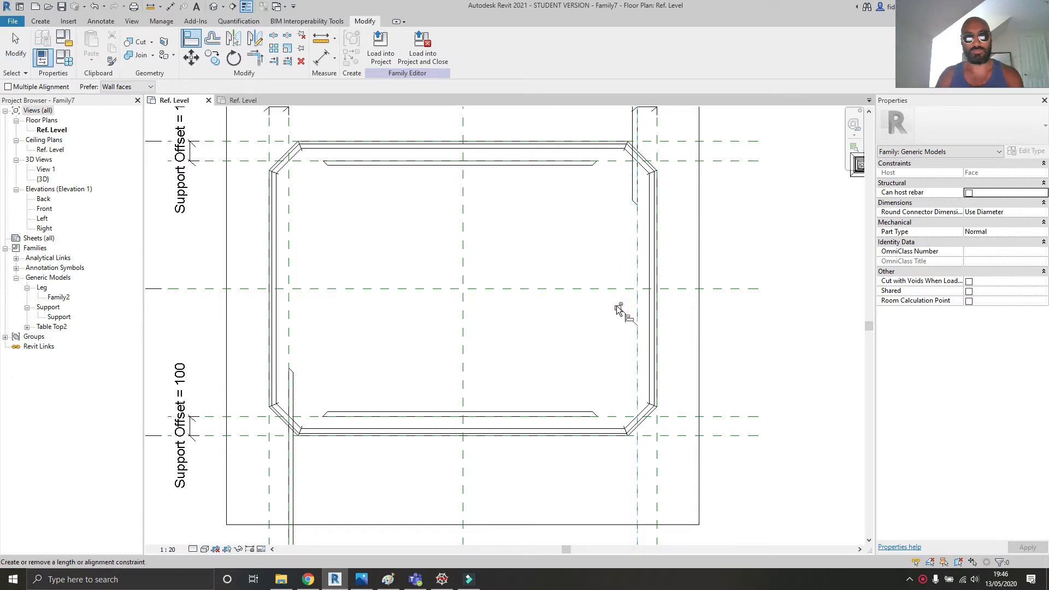
key("Escape")
- Resize the right support from both ends to about 996 mm, keeping it between the upper and lower inner offset planes
left_click(635, 207)
left_click_drag(634, 207, 629, 383)
scroll(628, 382, "down", 2)
middle_click_drag(625, 219, 613, 348)
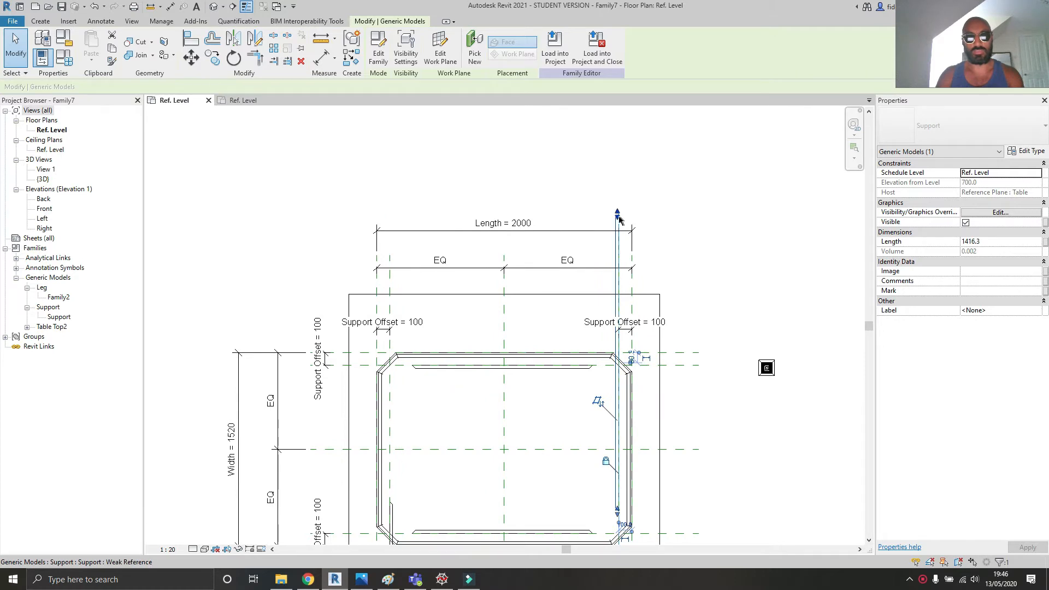
left_click_drag(618, 214, 618, 382)
- Reposition both ends of the left support so it fits between the upper and lower inner offset planes
middle_click_drag(529, 457, 586, 288)
left_click(447, 432)
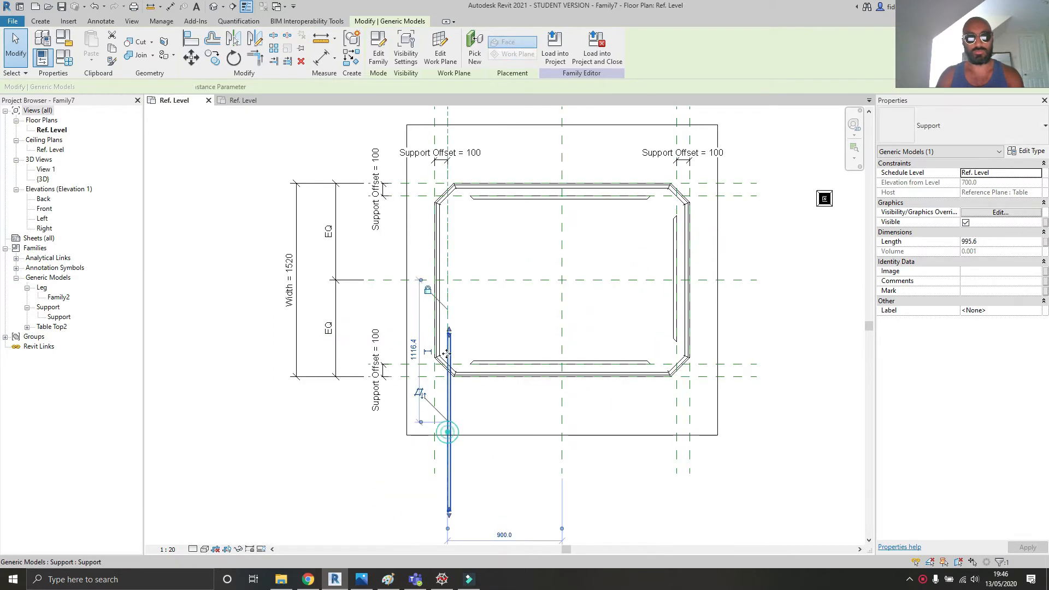
left_click_drag(450, 329, 452, 213)
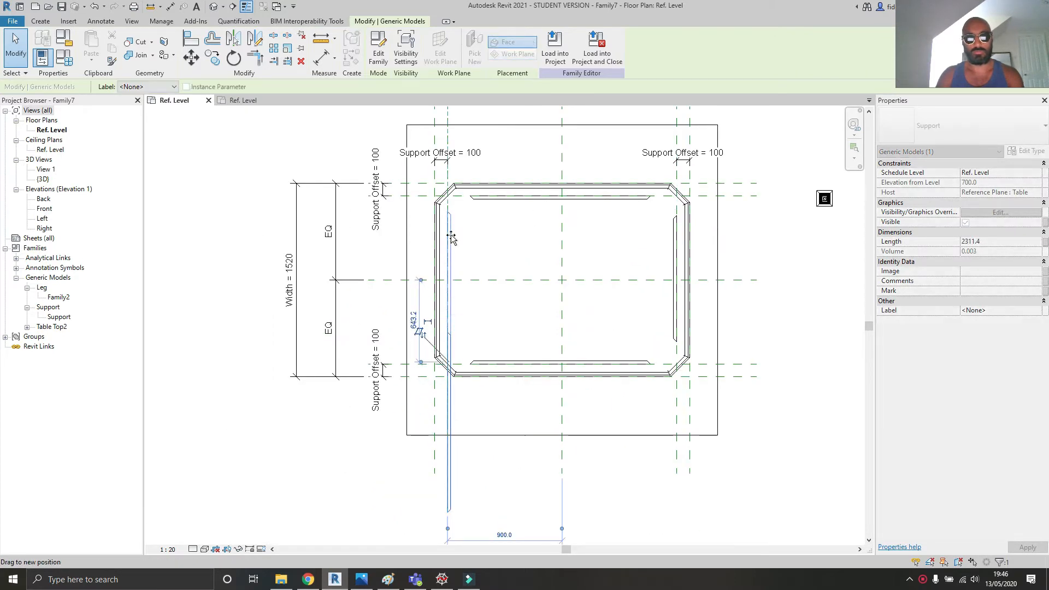
left_click_drag(449, 512, 451, 335)
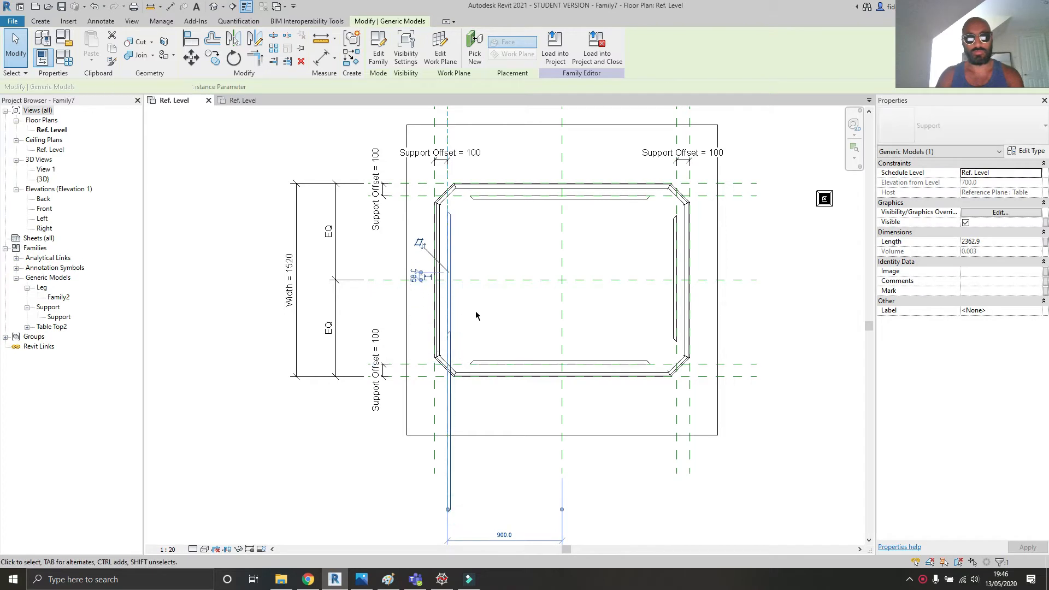
left_click(475, 312)
scroll(475, 312, "up", 3)
middle_click_drag(508, 345, 417, 360)
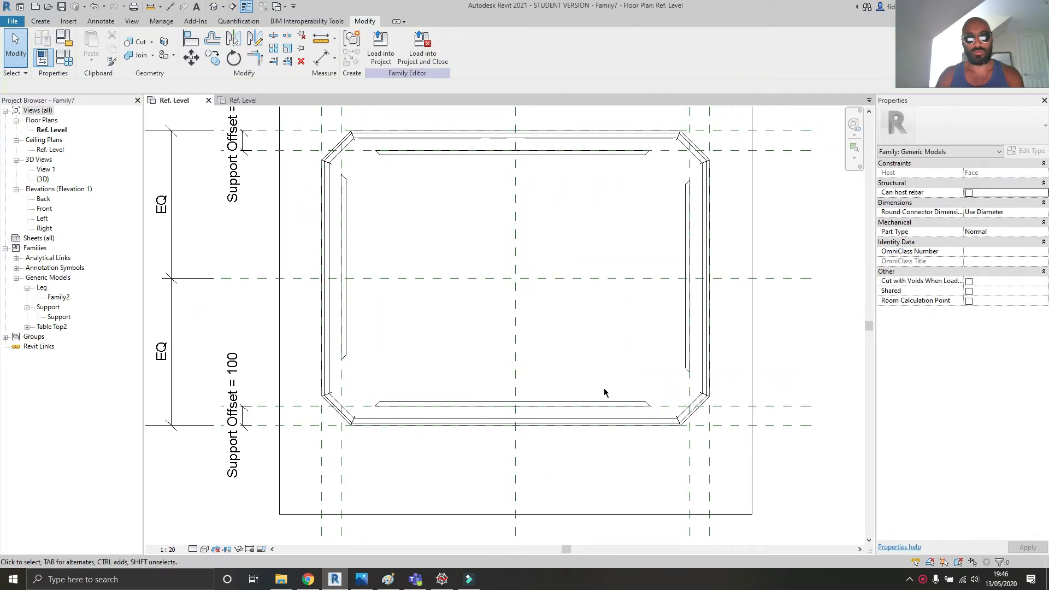
- Move the leg inside the tabletop's upper-right area, about 400 mm from the right edge plane and 440 mm above the centre plane
scroll(604, 390, "down", 2)
middle_click_drag(666, 312, 602, 354)
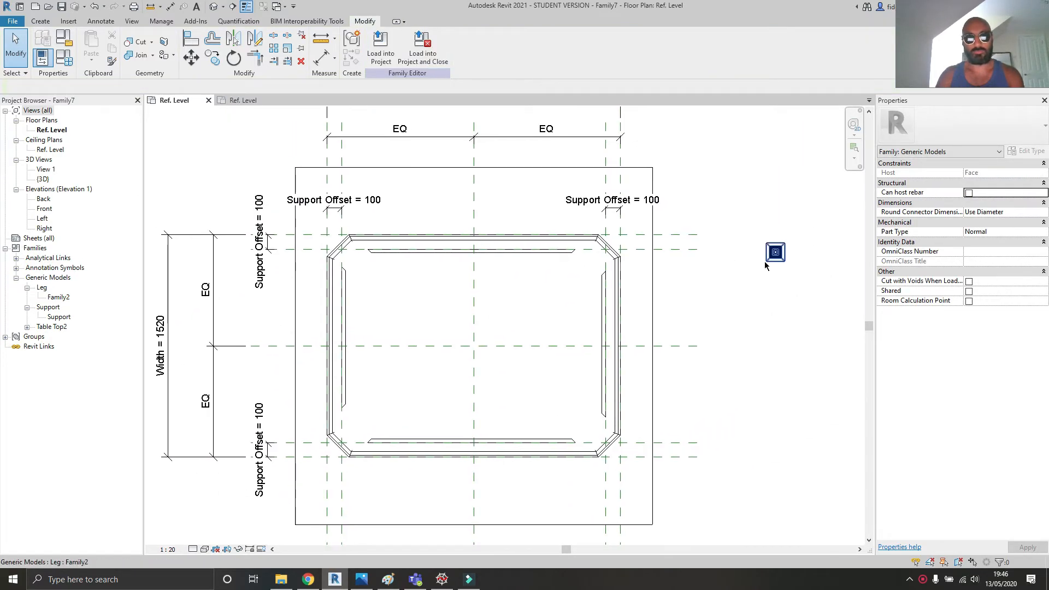
left_click_drag(773, 260, 560, 284)
scroll(560, 284, "up", 3)
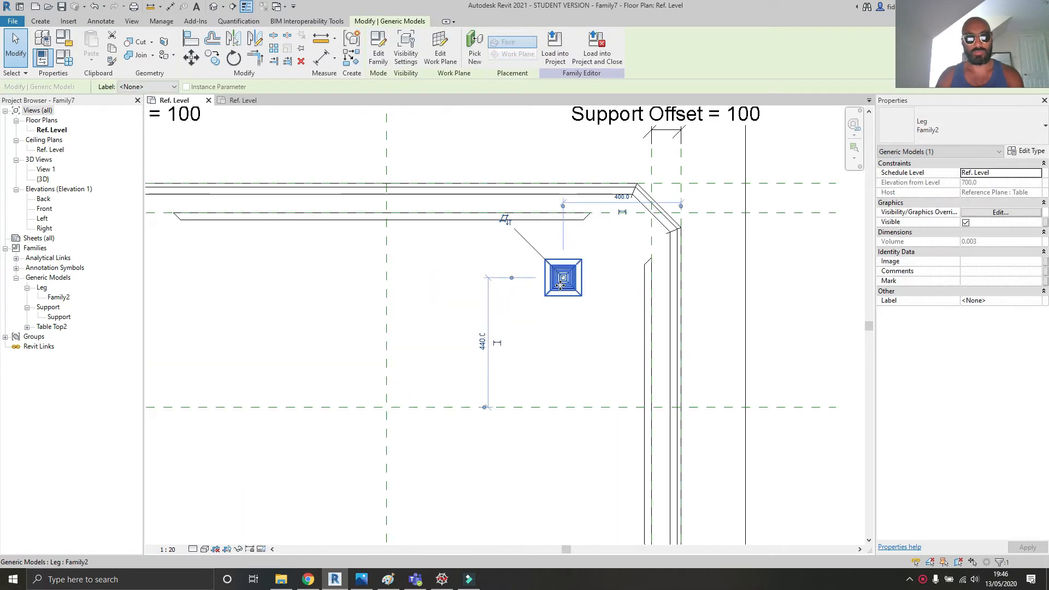
- Rotate the leg about 45° clockwise around its own centre so it sits diagonally inside the tabletop corner
key("r")
key("o")
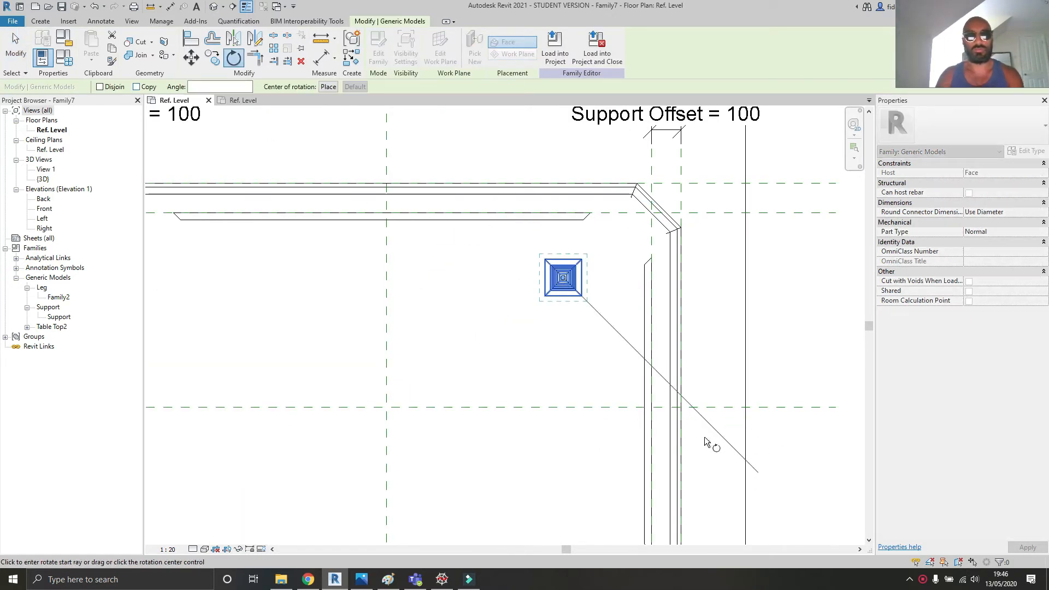
left_click(564, 373)
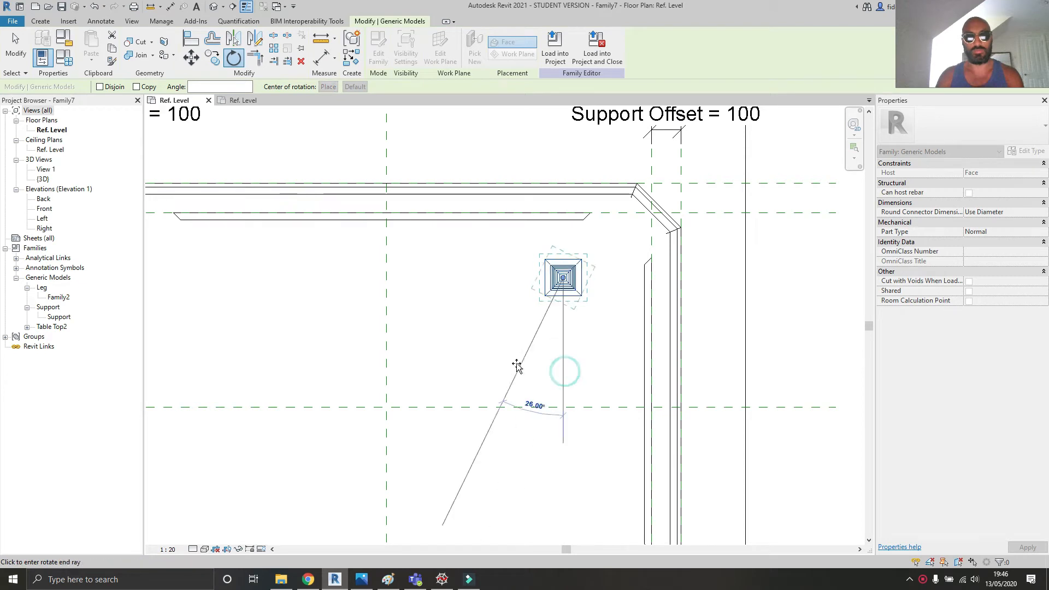
left_click(498, 344)
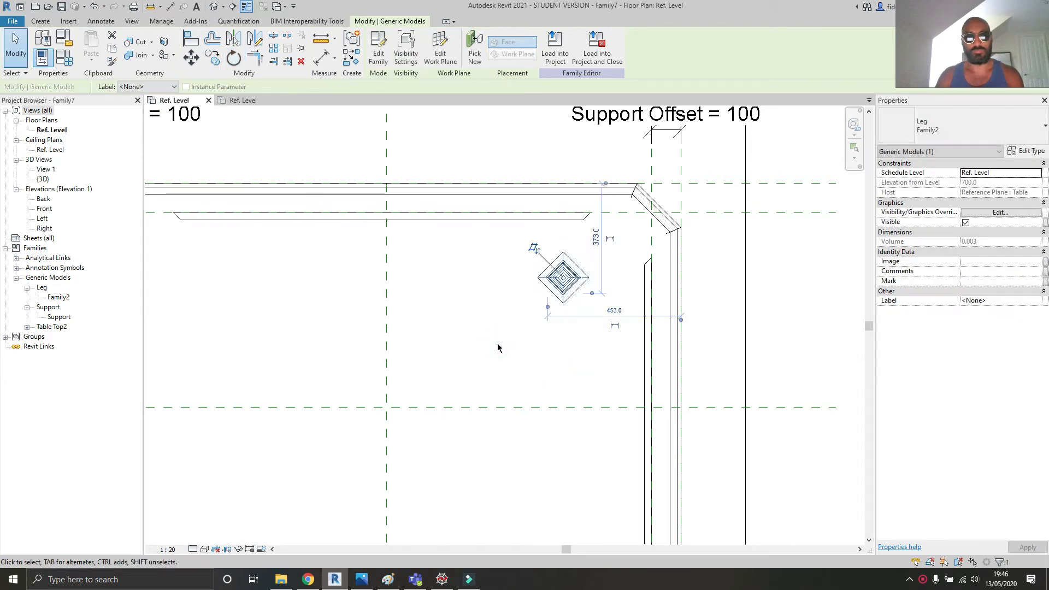
middle_click_drag(568, 322, 483, 338)
scroll(514, 346, "up", 1)
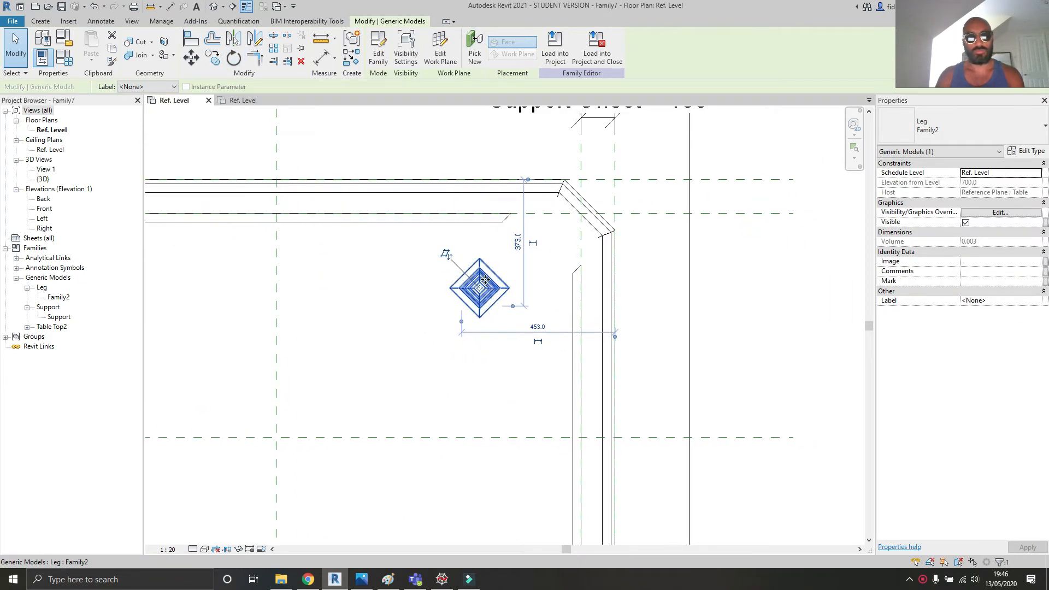
left_click(726, 347)
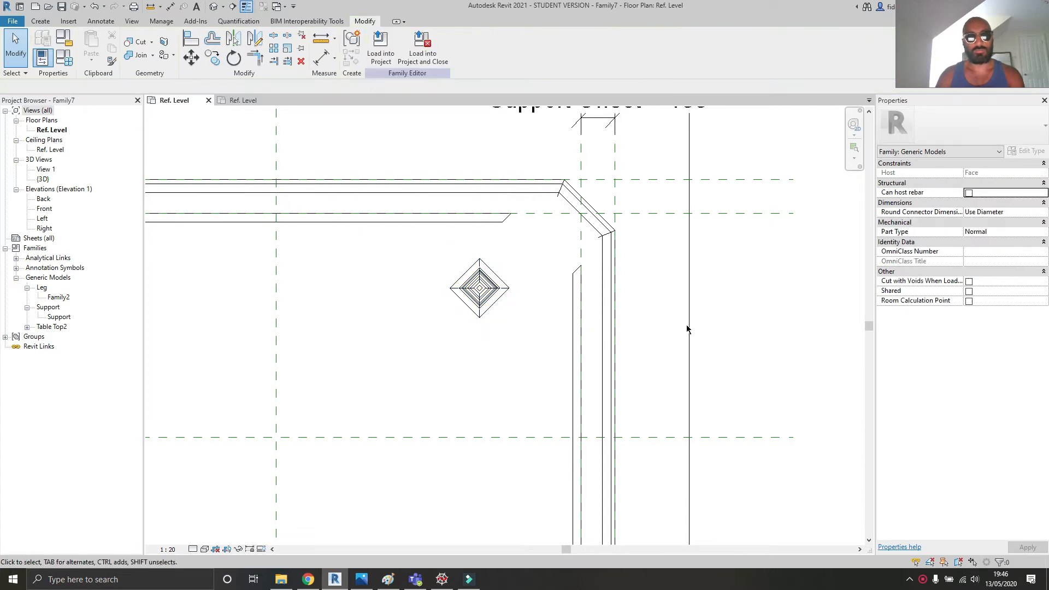
- Open the Leg family for editing and inspect the diagonal corner reference planes in its Ref. Level floor plan
double_click(477, 298)
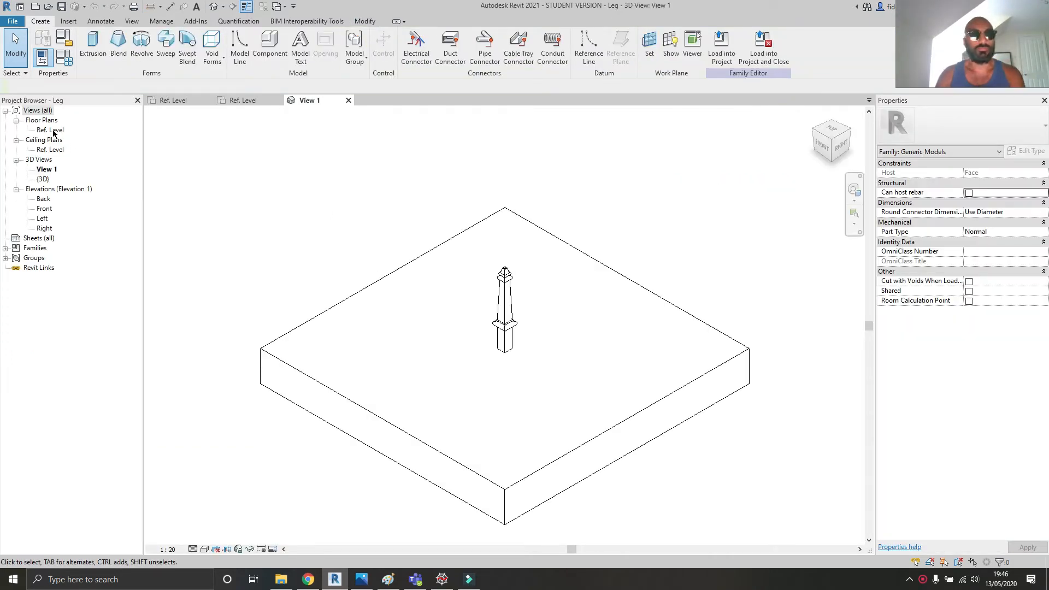
double_click(51, 130)
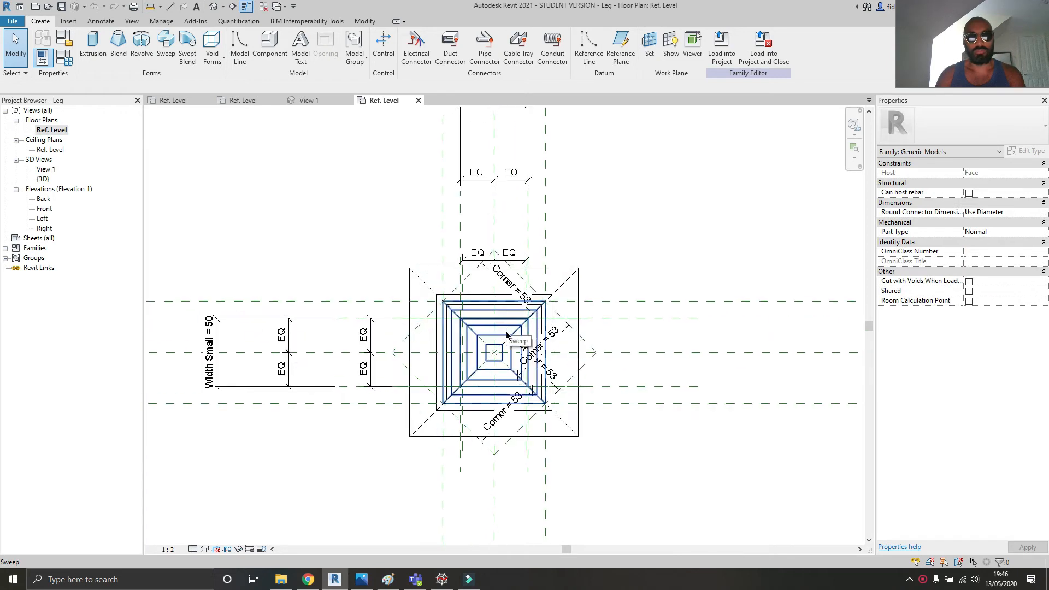
scroll(507, 334, "up", 2)
left_click(388, 393)
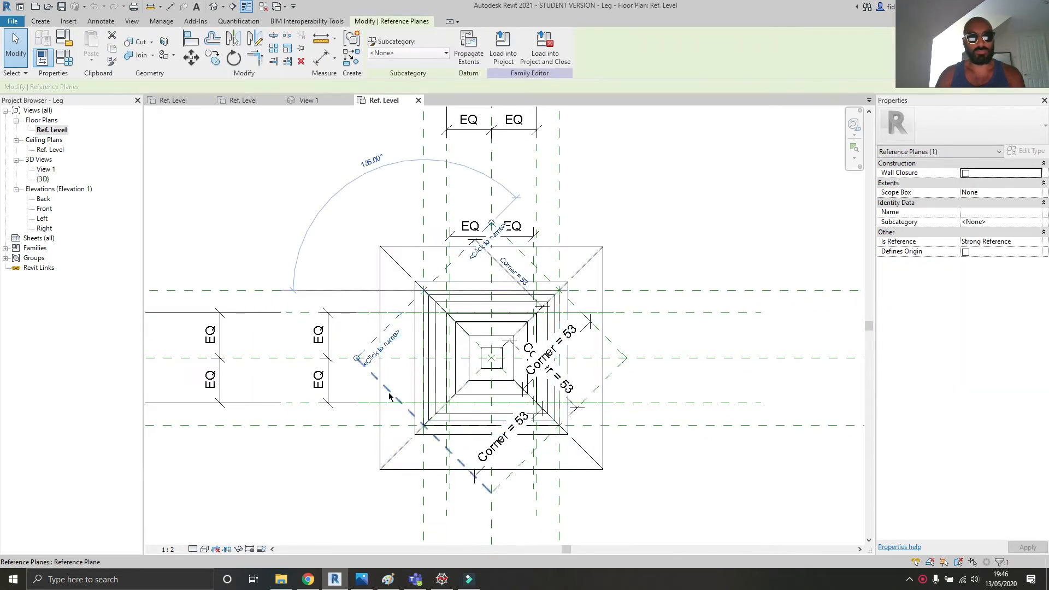
left_click(388, 393)
left_click(543, 440)
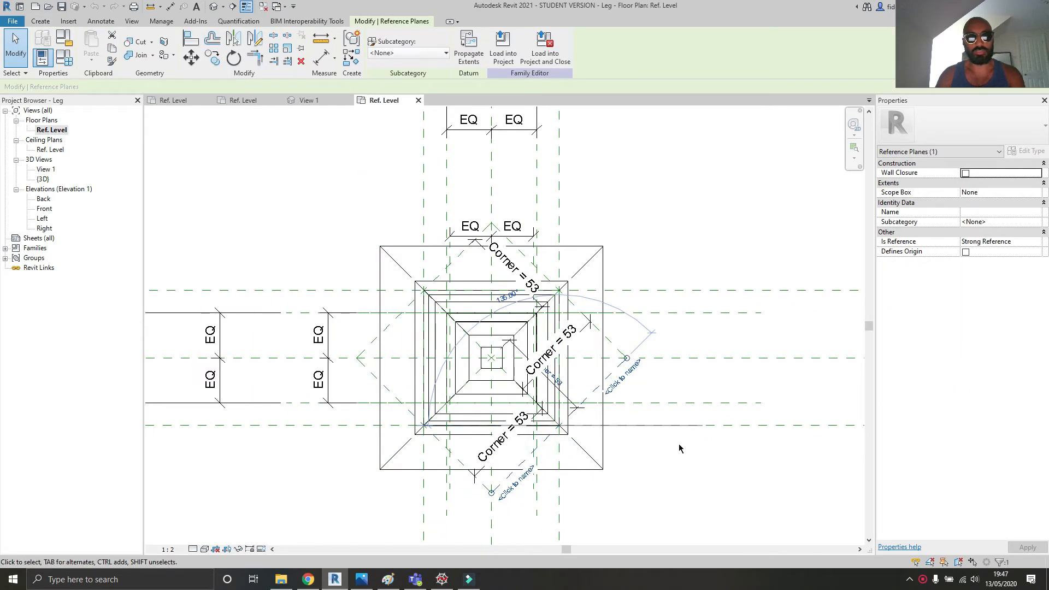
scroll(679, 444, "down", 3)
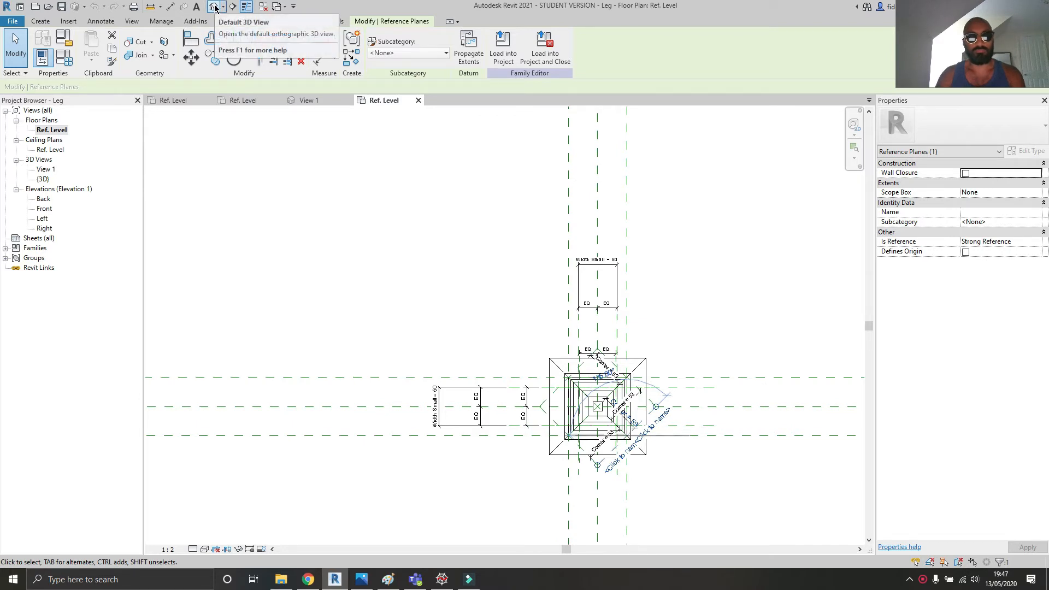
- Delete the four diagonal reference planes around the leg, along with their Corner dimensions
scroll(597, 408, "up", 4)
left_click(598, 407)
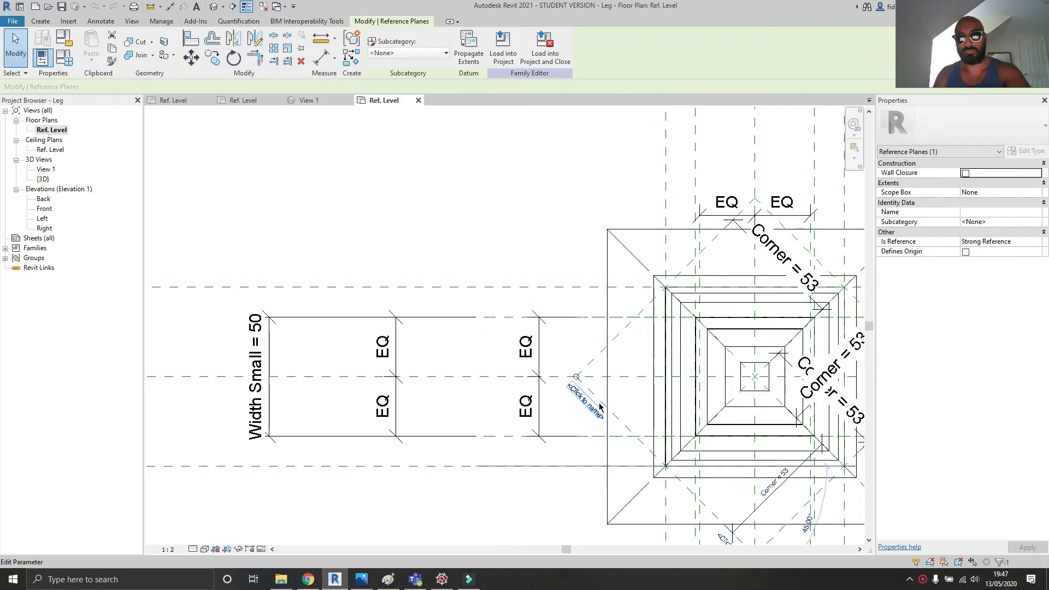
key("Delete")
left_click(627, 325)
key("Delete")
middle_click_drag(640, 333, 385, 269)
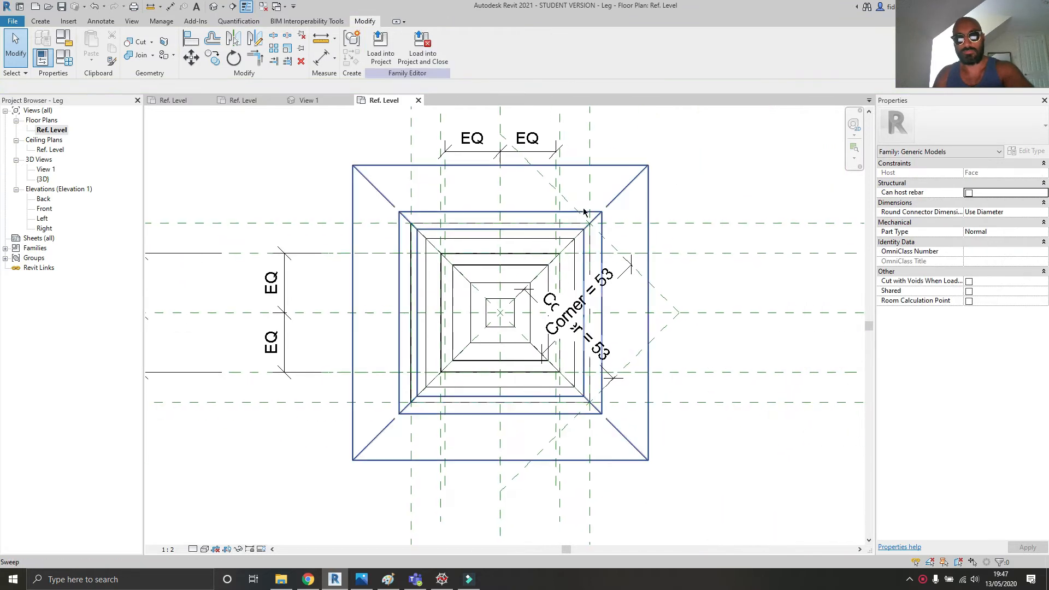
left_click(548, 187)
key("Delete")
left_click(639, 354)
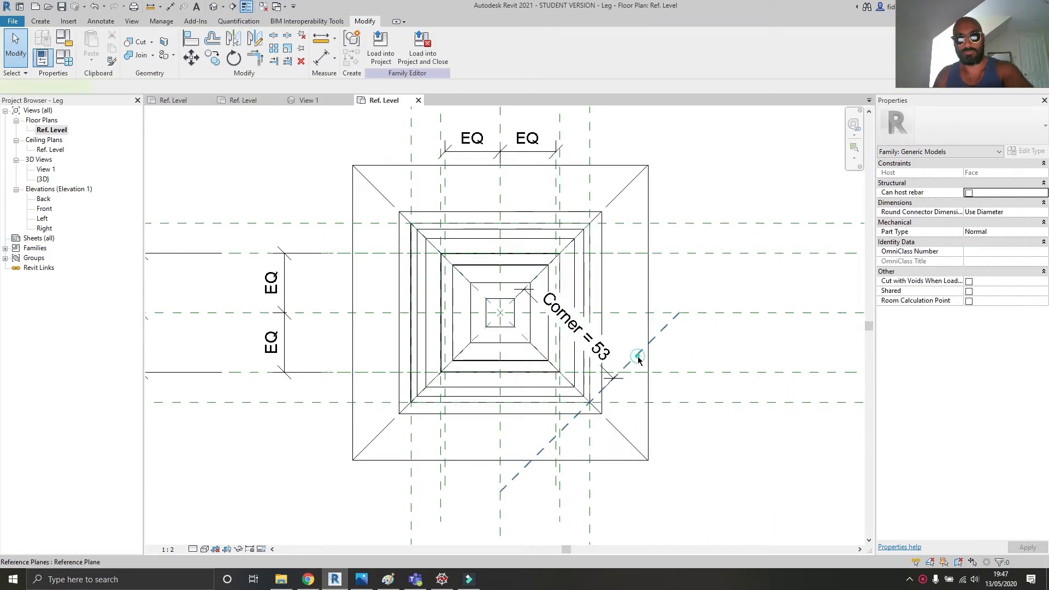
key("Delete")
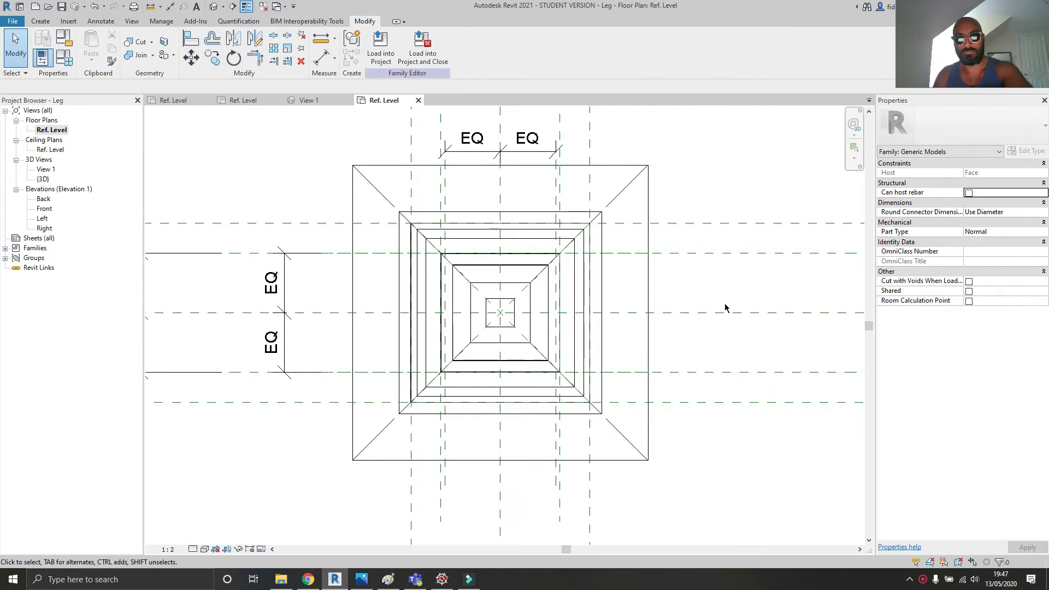
left_click(731, 403)
left_click(737, 313)
left_click(736, 223, "ctrl")
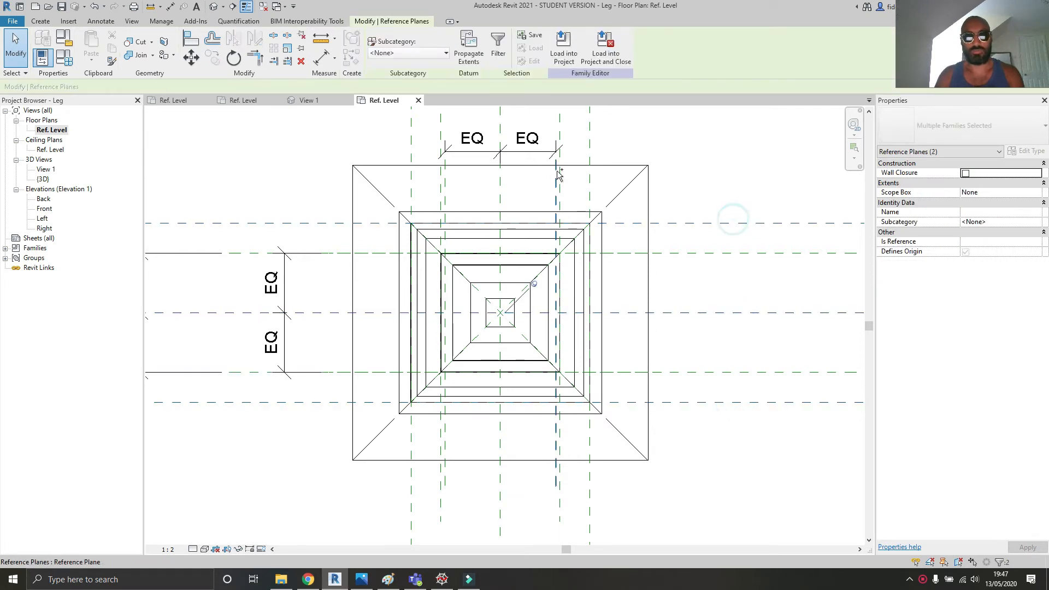
left_click(590, 174, "ctrl")
left_click(496, 192, "ctrl")
left_click(416, 184, "ctrl")
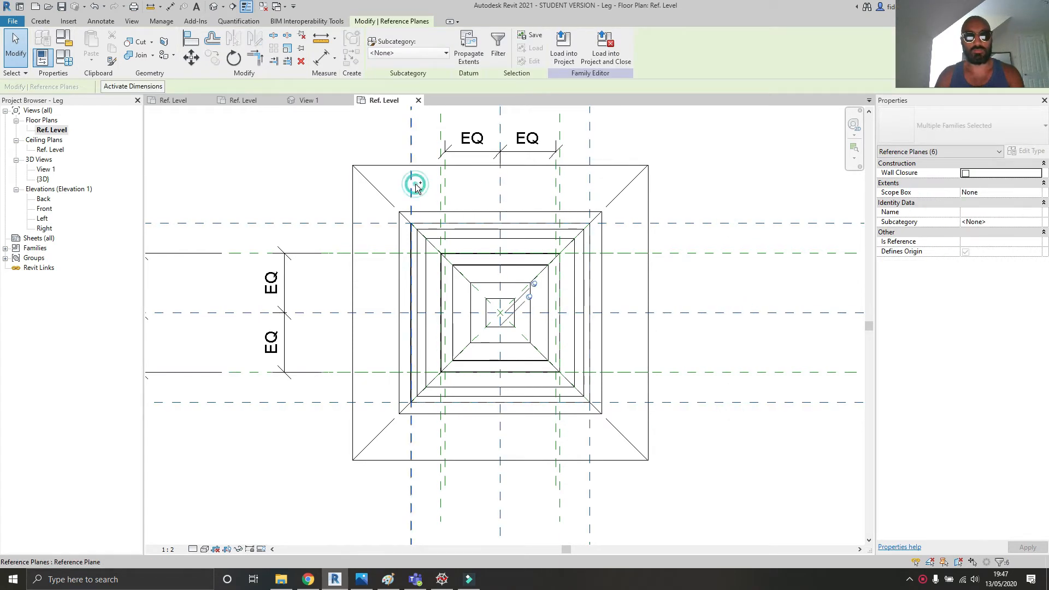
- Select the leg's square base extrusion together with the outer and centre horizontal reference planes and the vertical centre plane in plan
left_click(221, 7)
left_click(505, 352)
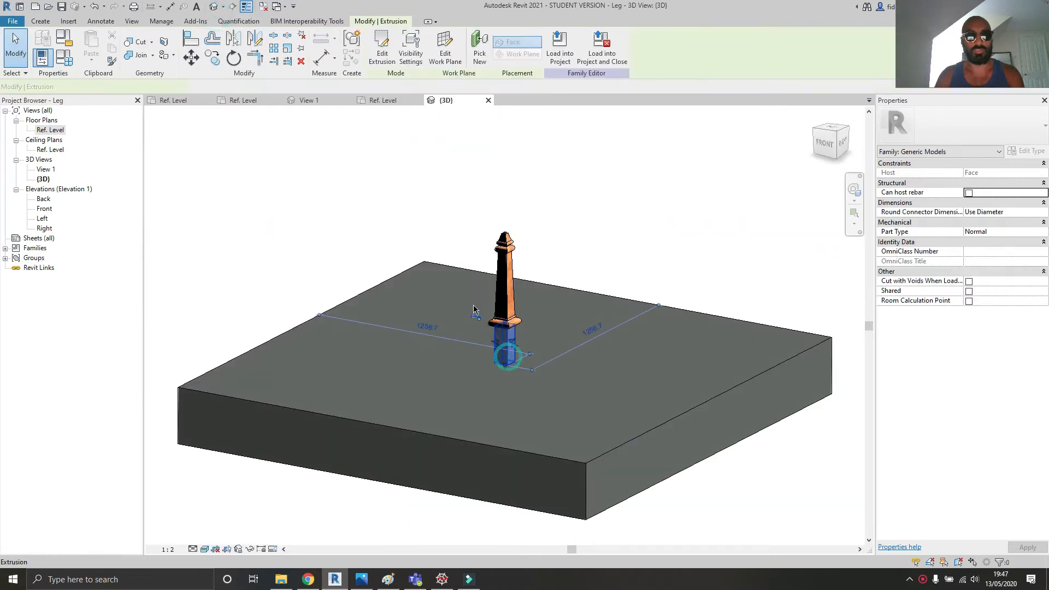
left_click(380, 100)
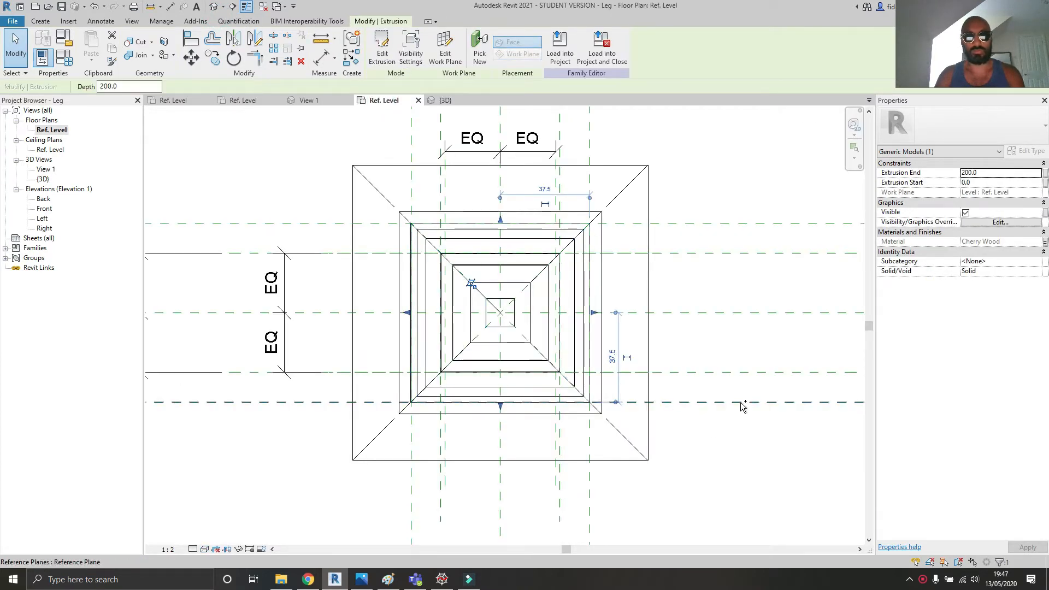
left_click(737, 403, "ctrl")
left_click(732, 311, "ctrl")
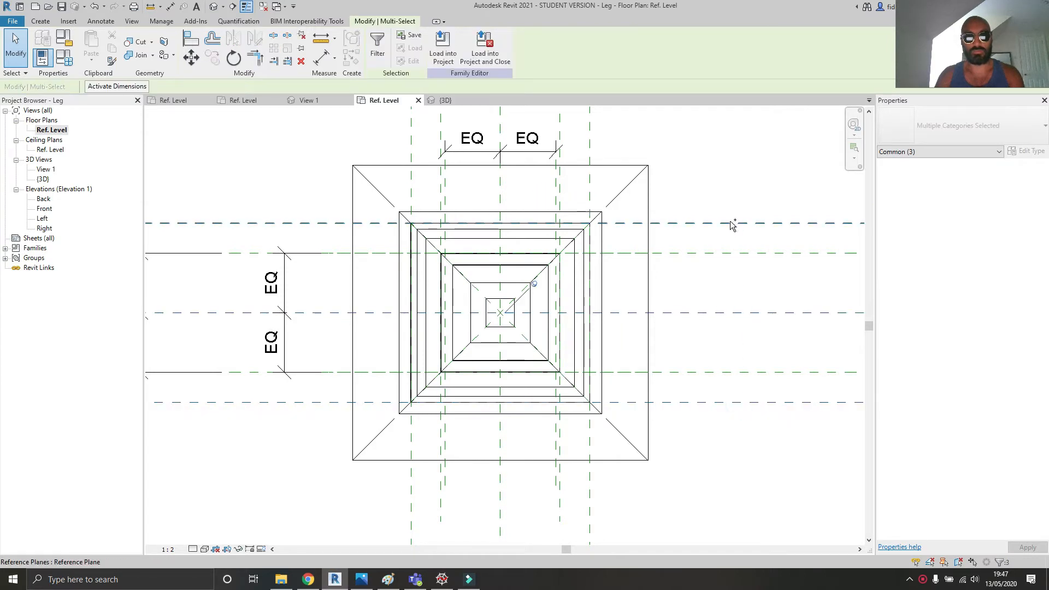
left_click(733, 223, "ctrl")
left_click(499, 114, "ctrl")
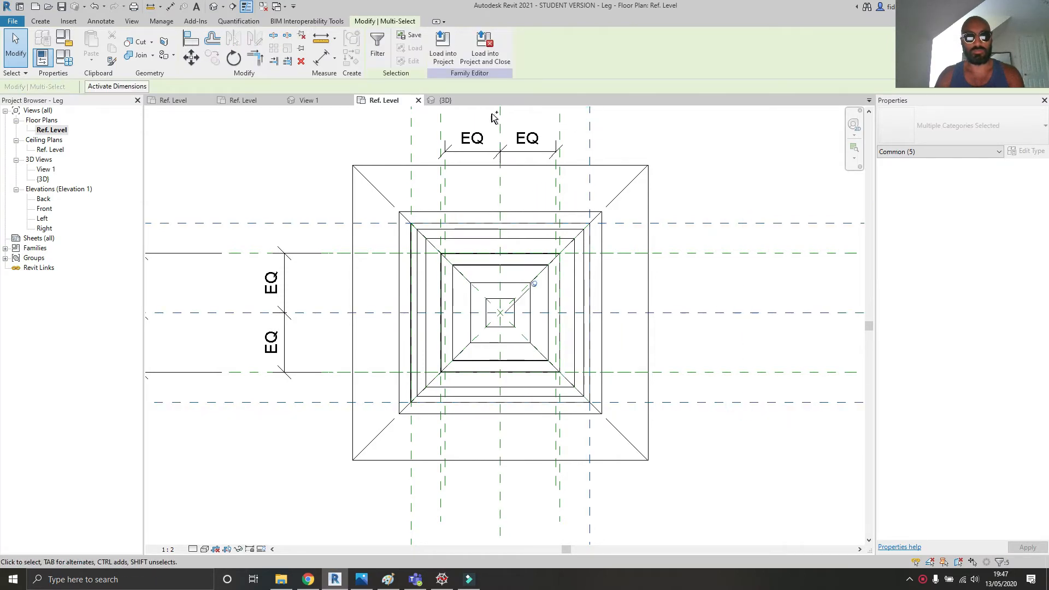
left_click(411, 120, "ctrl")
key("h")
key("i")
left_click(460, 175)
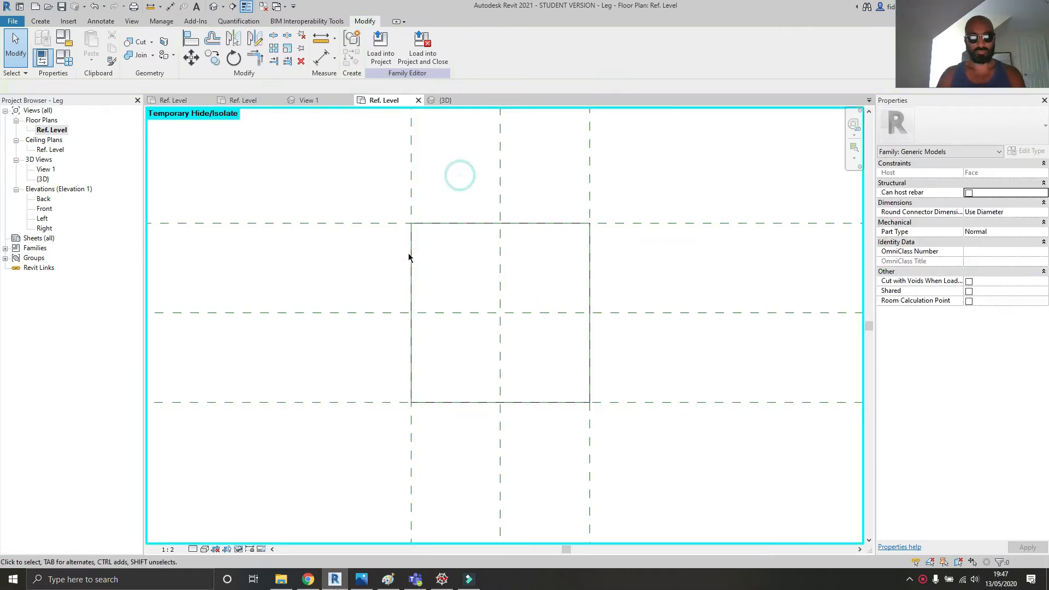
left_click(411, 264)
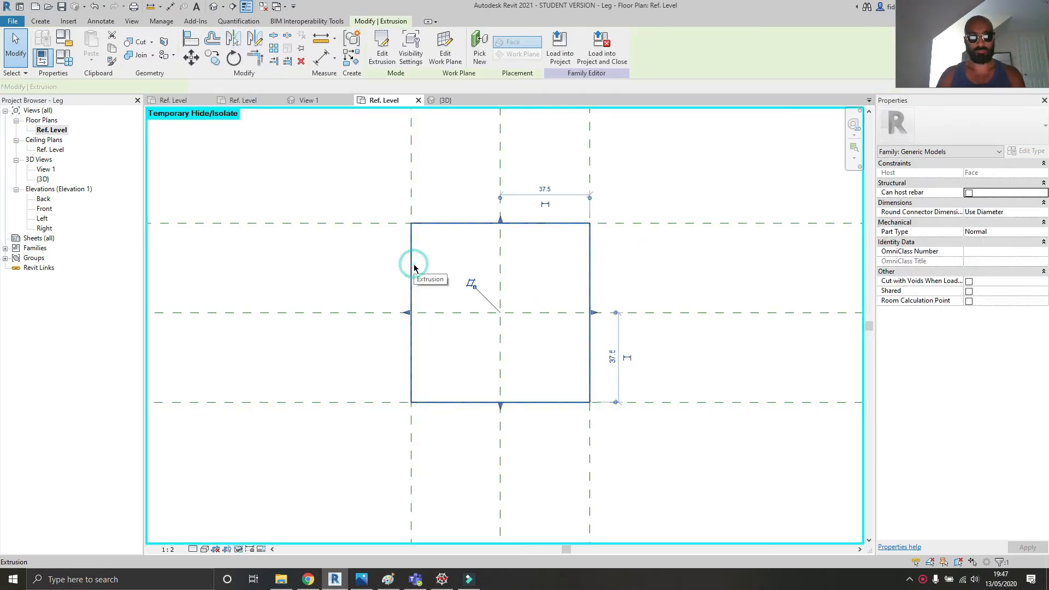
left_click(440, 100)
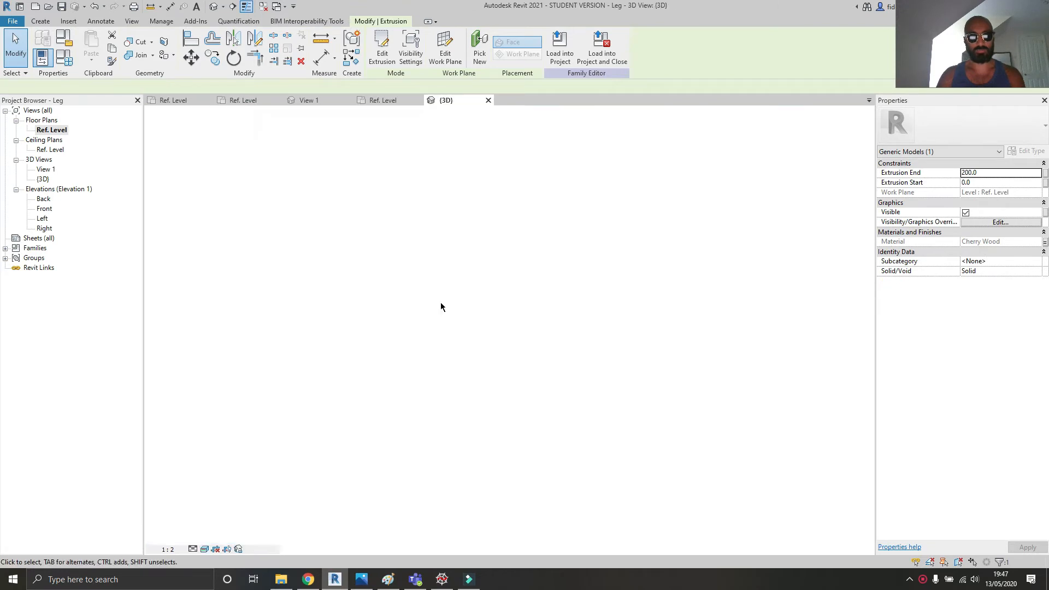
left_click(382, 100)
left_click(668, 481)
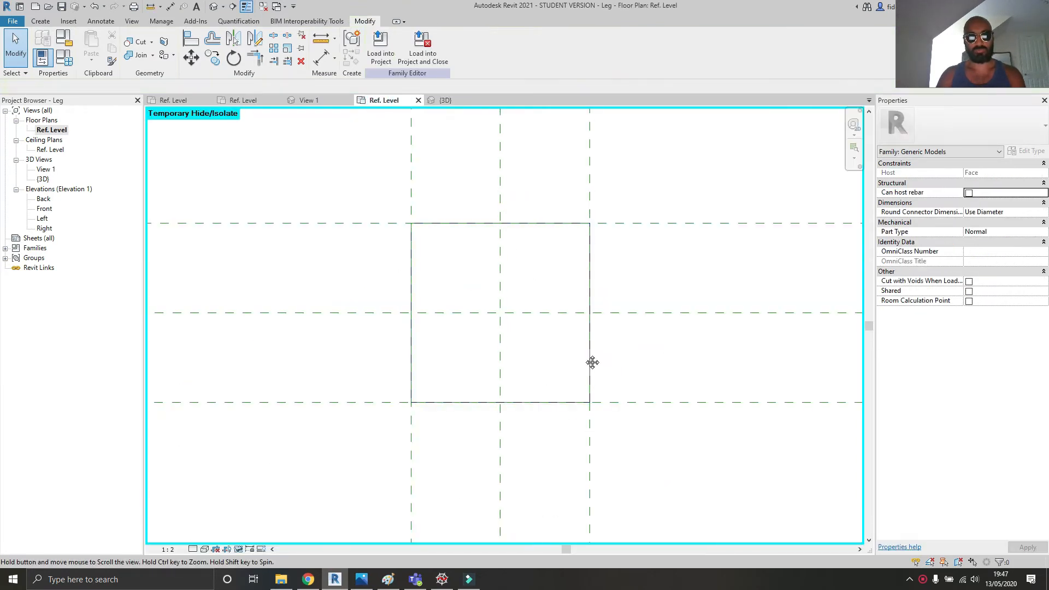
middle_click_drag(592, 360, 487, 370)
scroll(454, 365, "up", 2)
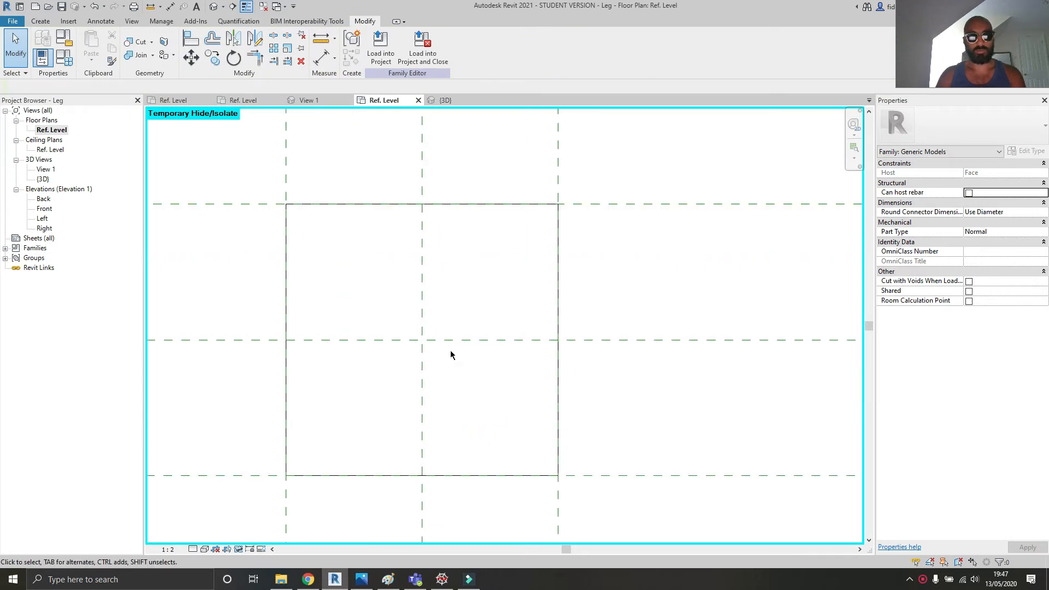
key("h")
key("r")
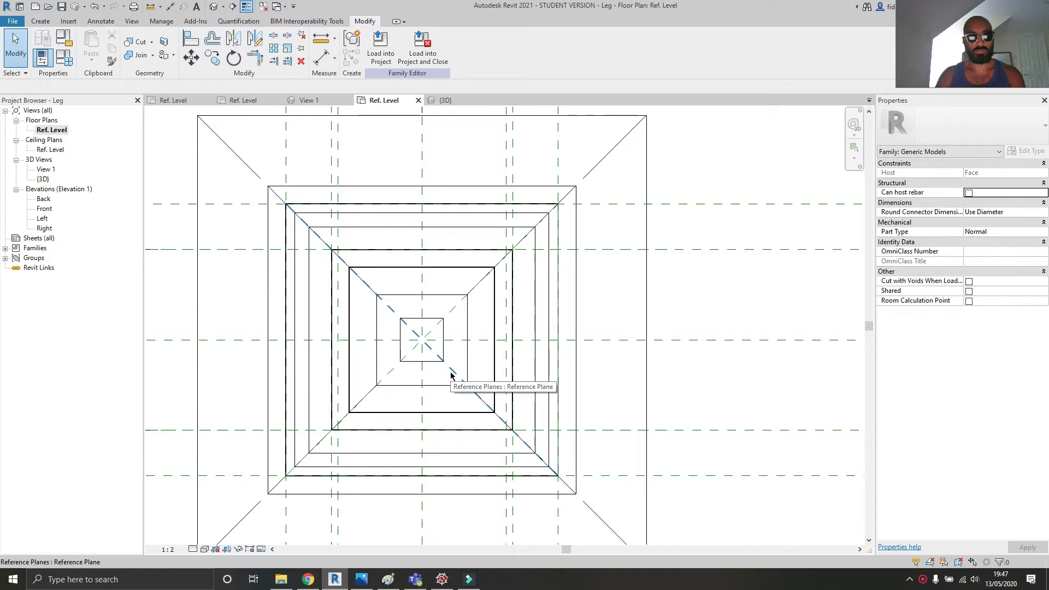
- Try to delete the two diagonal reference planes crossing at the centre of the leg
left_click(451, 375)
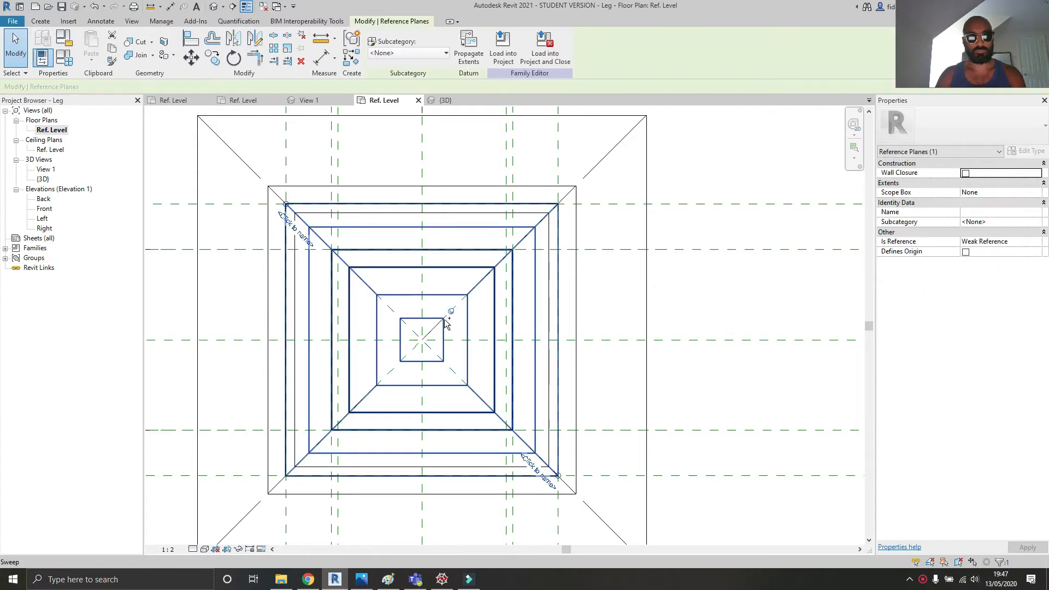
left_click(389, 374, "ctrl")
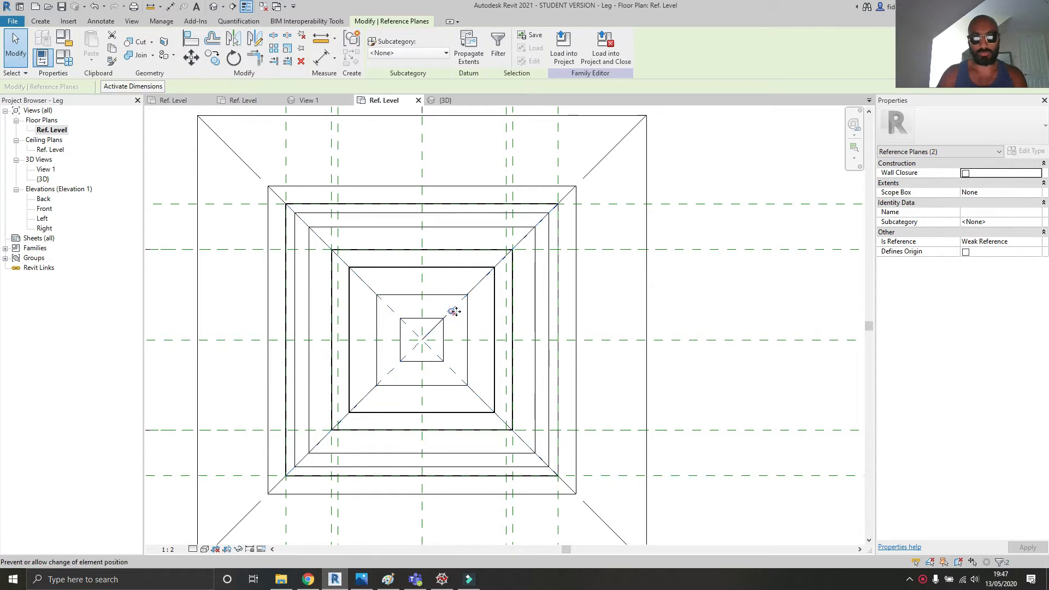
key("Delete")
left_click(770, 438)
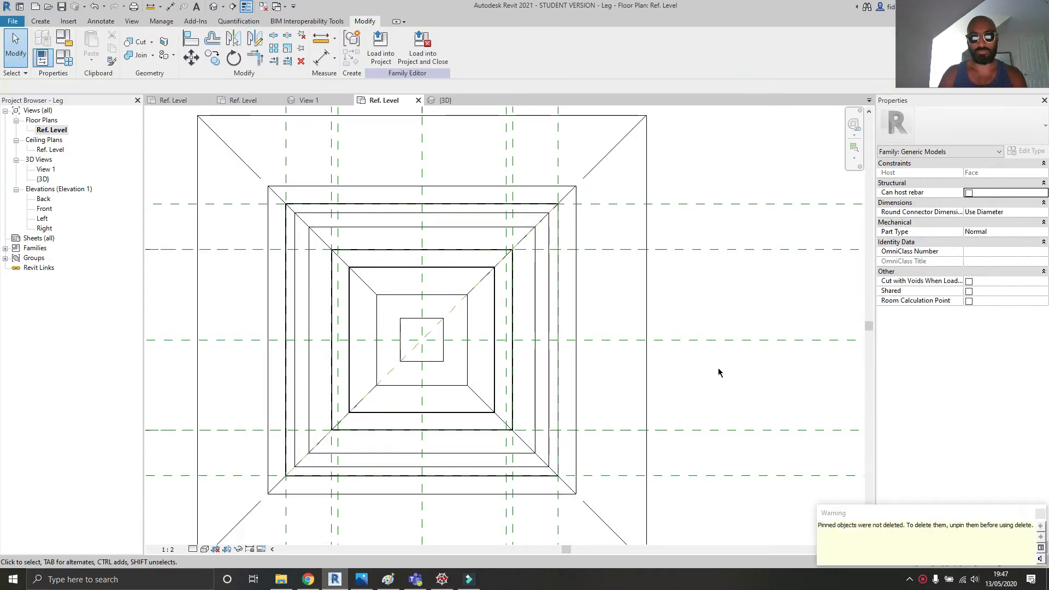
right_click(718, 368)
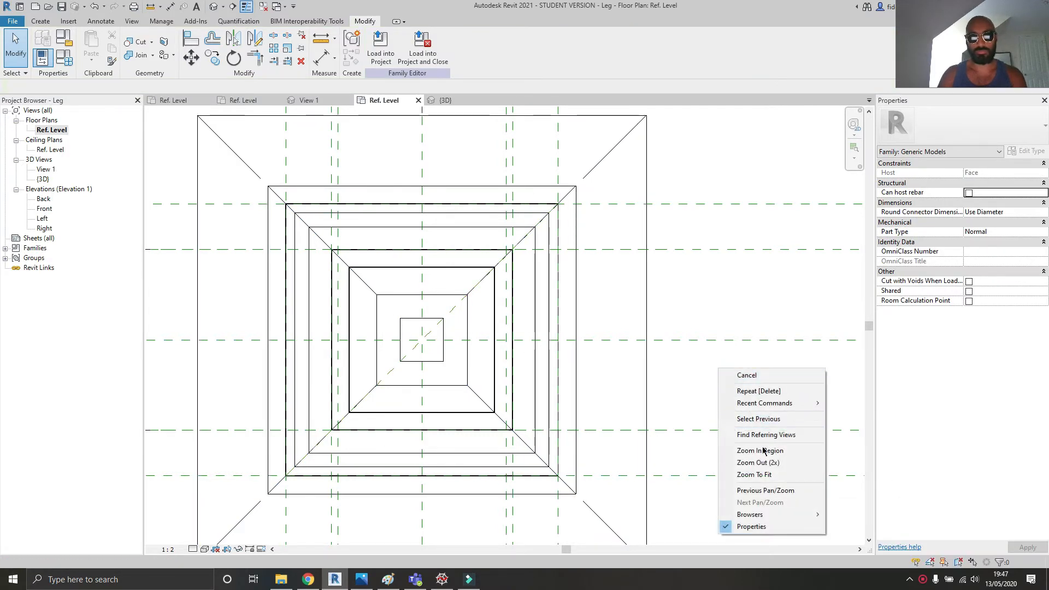
left_click(765, 419)
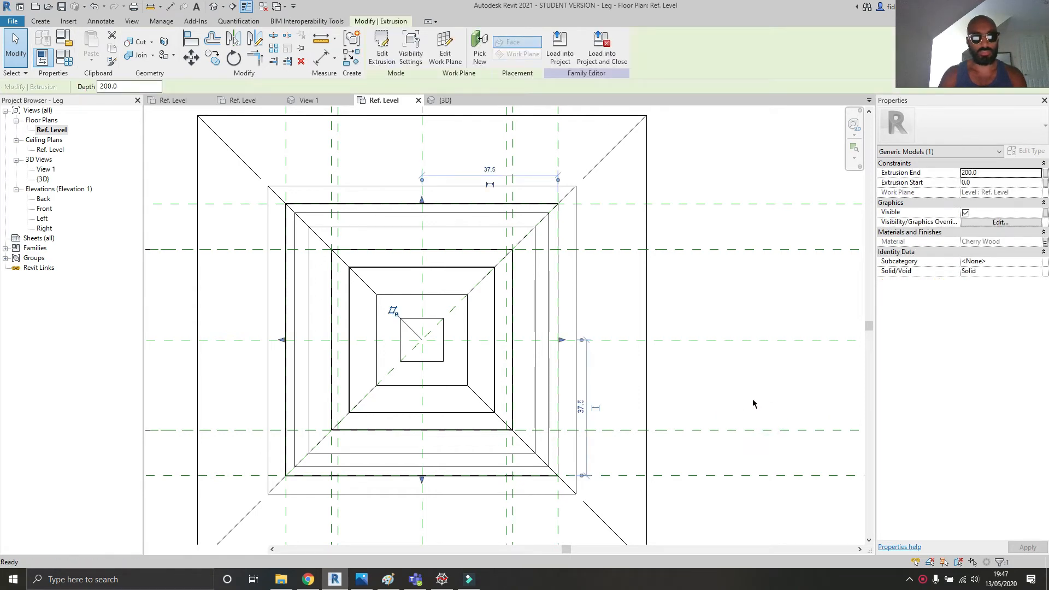
key("h")
key("i")
scroll(672, 393, "down", 4)
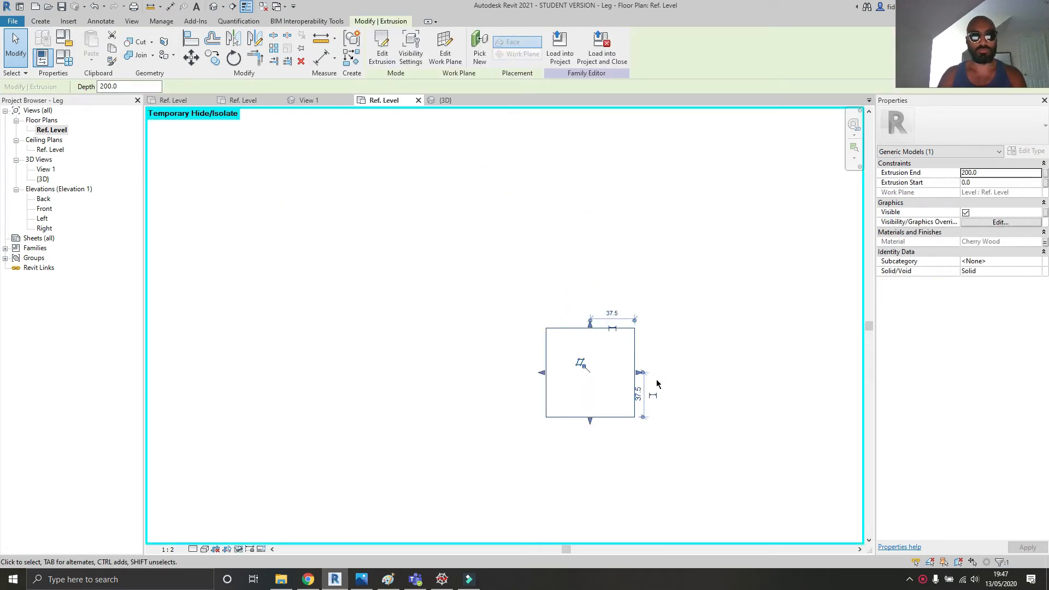
left_click(680, 364)
key("h")
key("r")
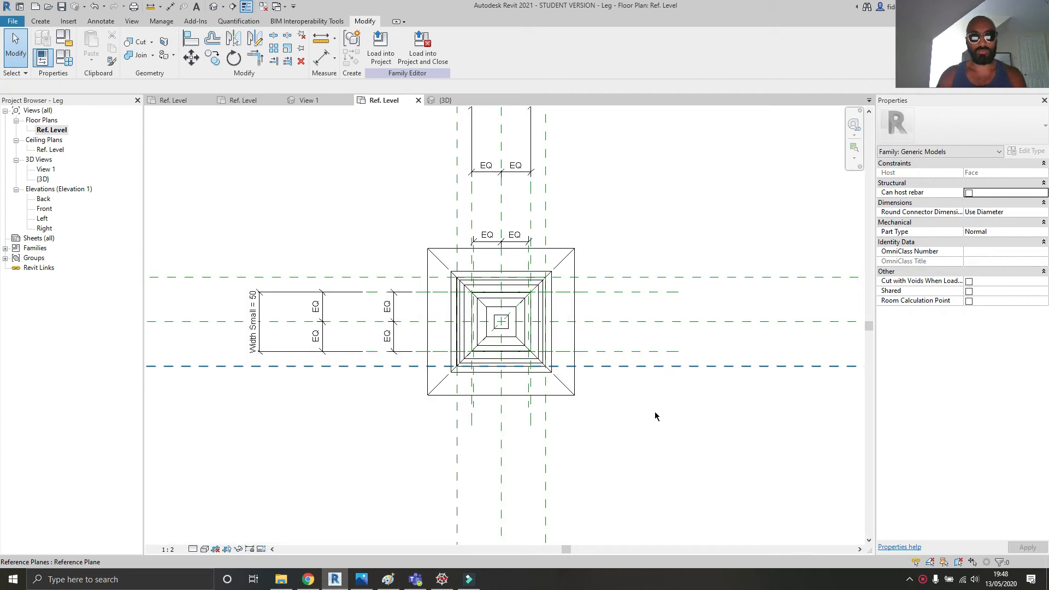
- Temporarily isolate the previously selected square extrusion together with the reference planes along its edges and through its centre
right_click(650, 413)
left_click(689, 323)
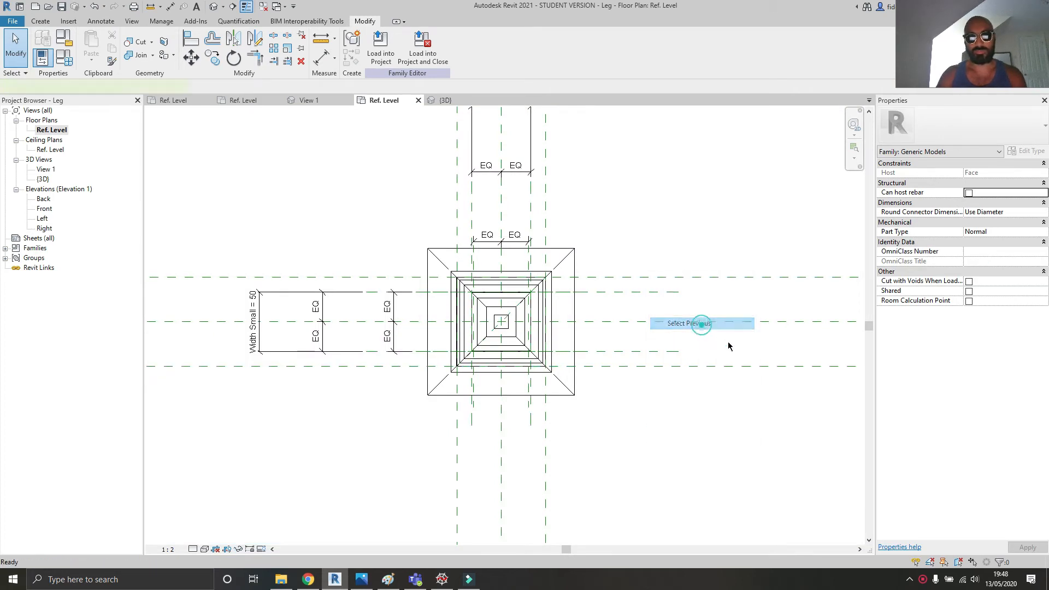
left_click_drag(830, 430, 743, 216)
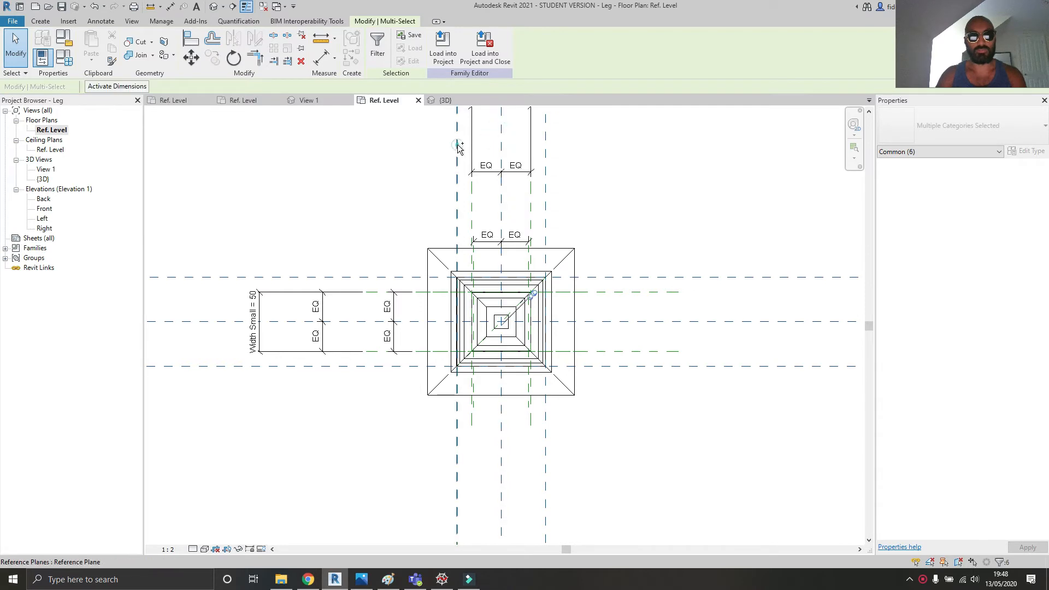
key("h")
key("i")
left_click(686, 211)
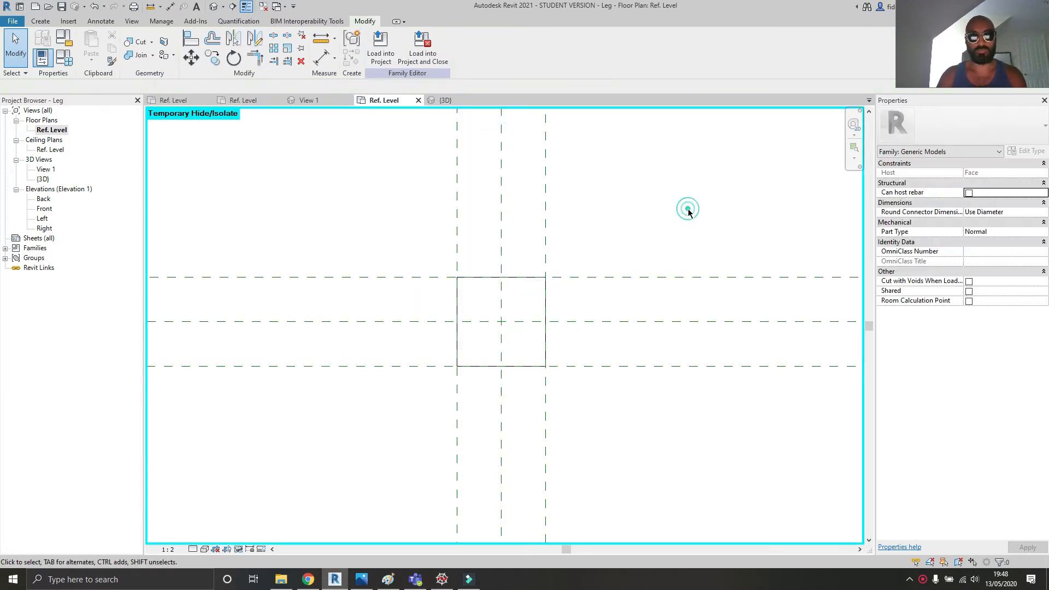
scroll(576, 259, "up", 4)
middle_click_drag(651, 246, 604, 335)
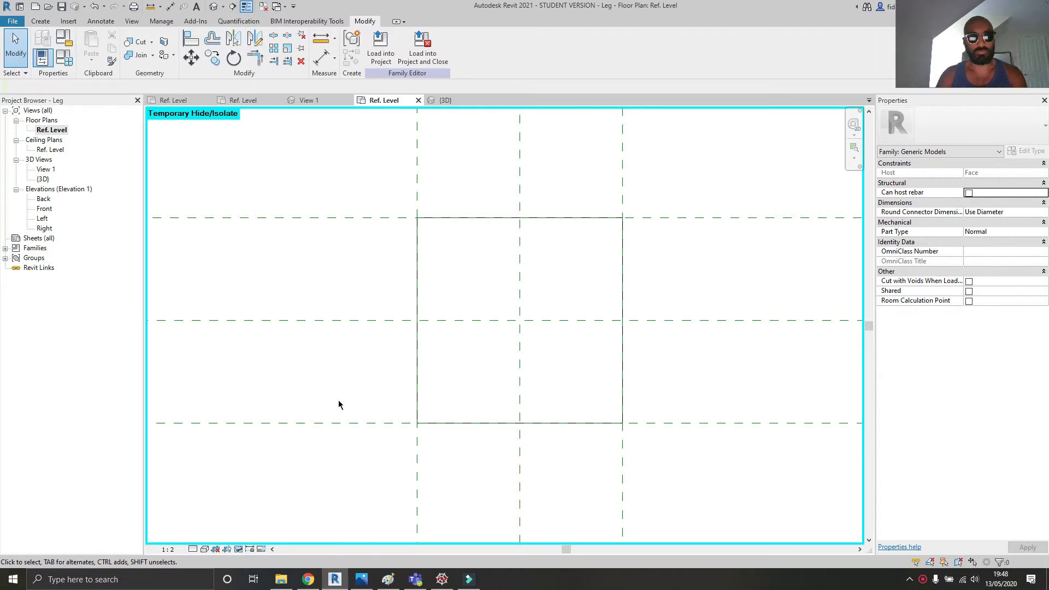
- Draw two diagonal reference planes across the square extrusion, each joining a pair of opposite corners
key("r")
key("p")
left_click(417, 423)
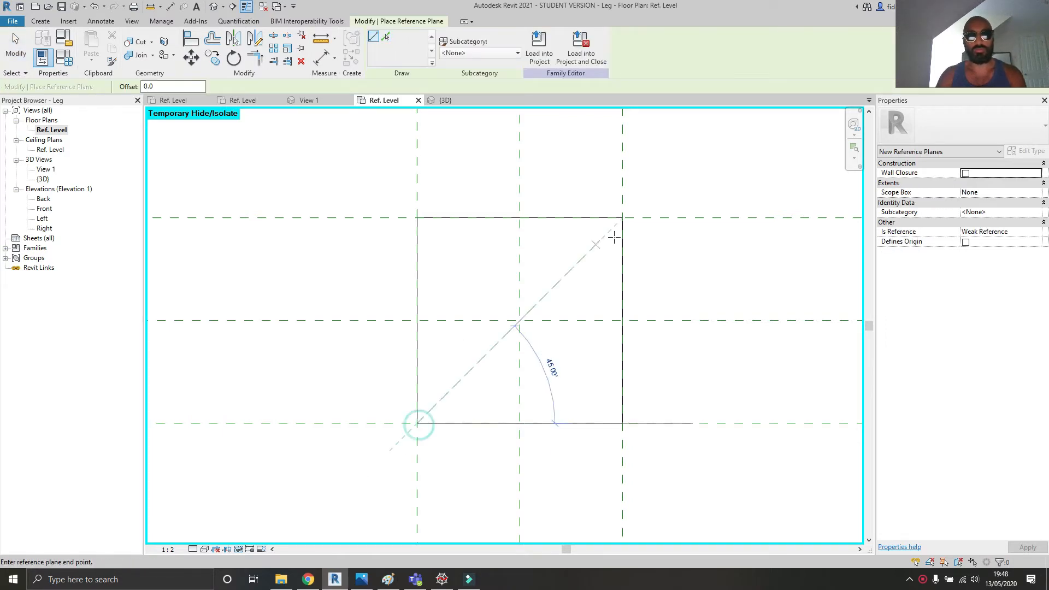
left_click(622, 218)
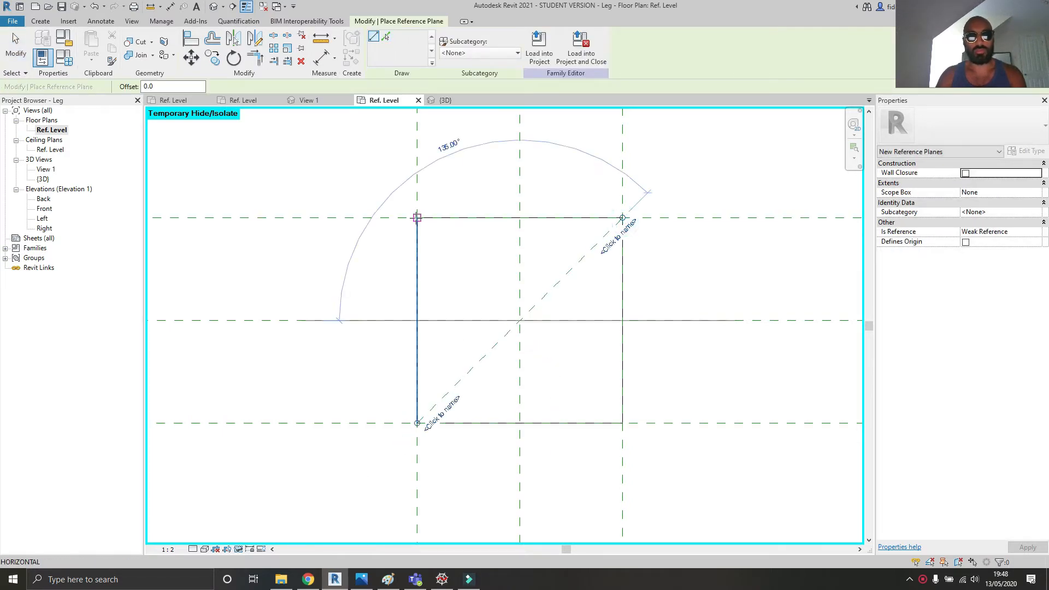
left_click(417, 218)
left_click(622, 424)
key("Escape")
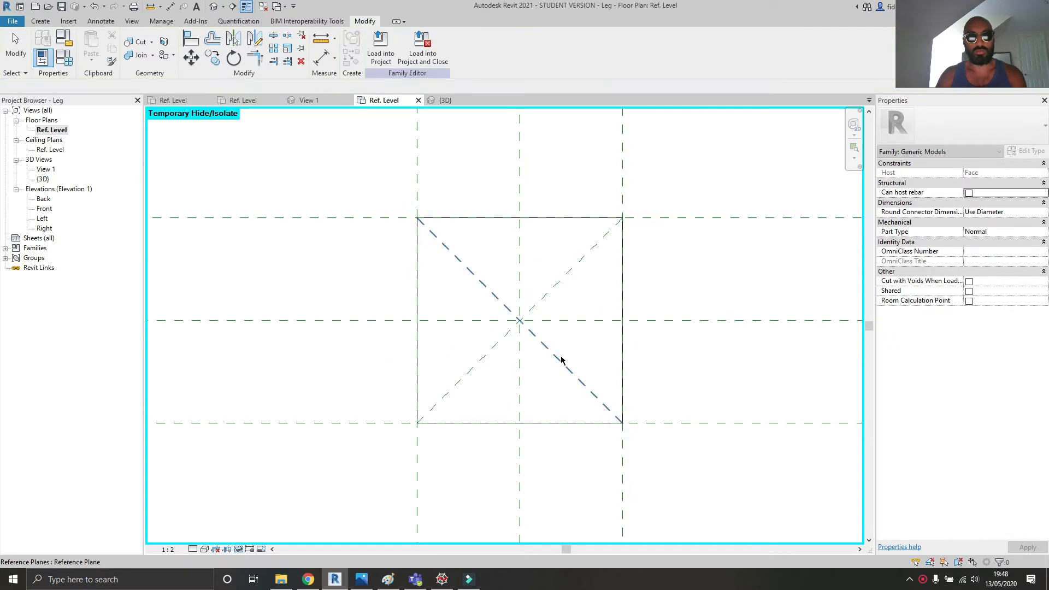
- Pin both diagonal reference planes of the square in place
left_click(561, 360)
left_click(569, 274, "ctrl")
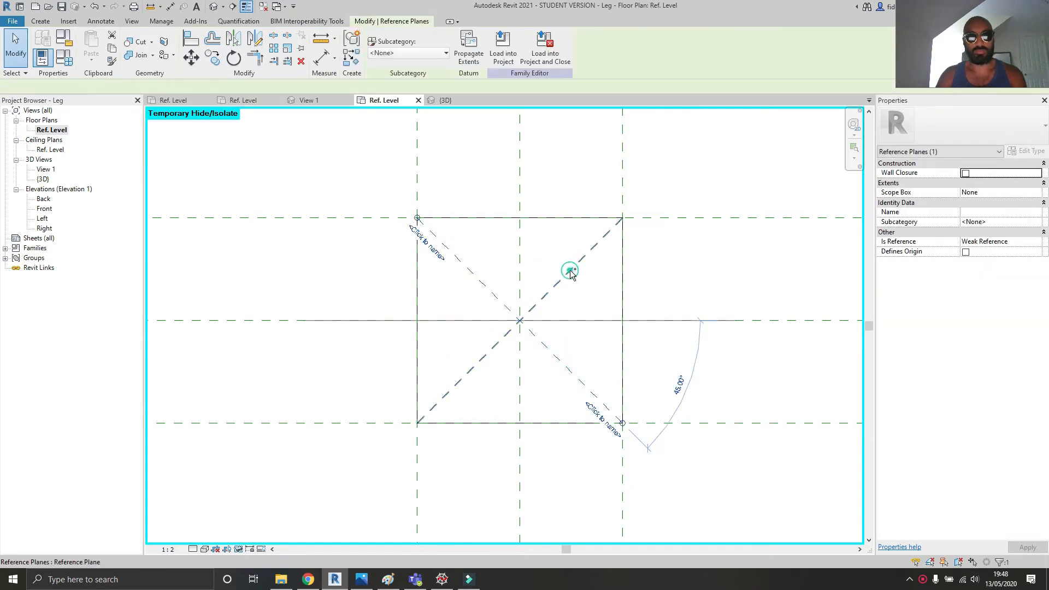
left_click(520, 267)
left_click(581, 320)
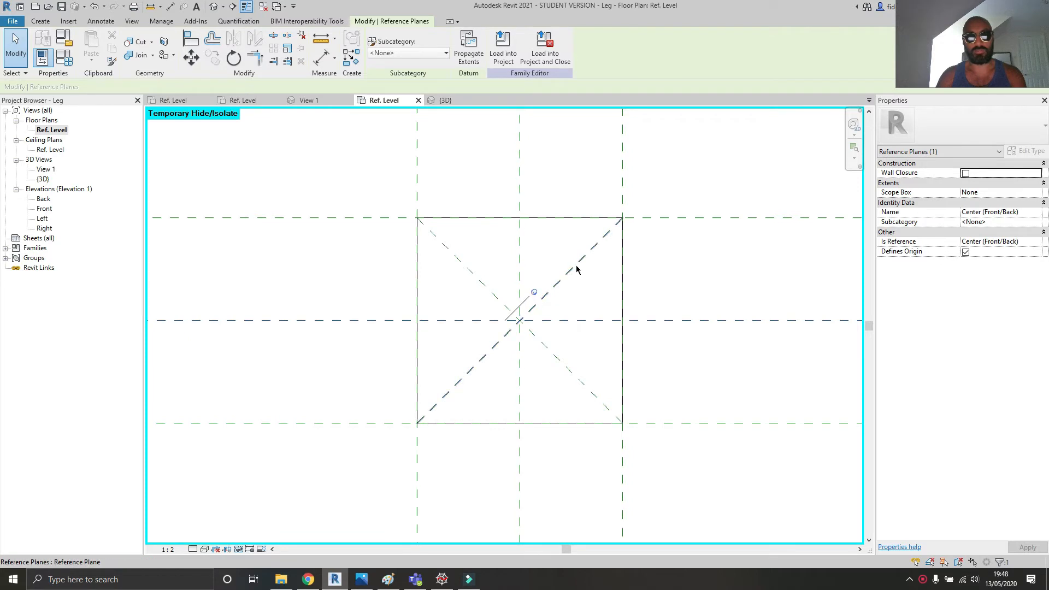
left_click(480, 278)
left_click(541, 300, "ctrl")
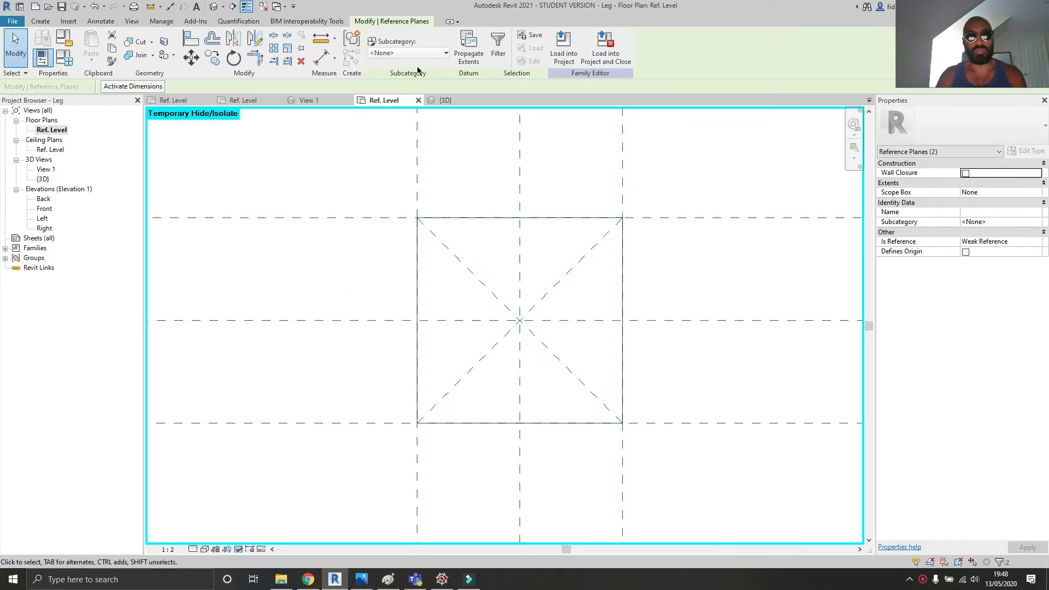
left_click(301, 48)
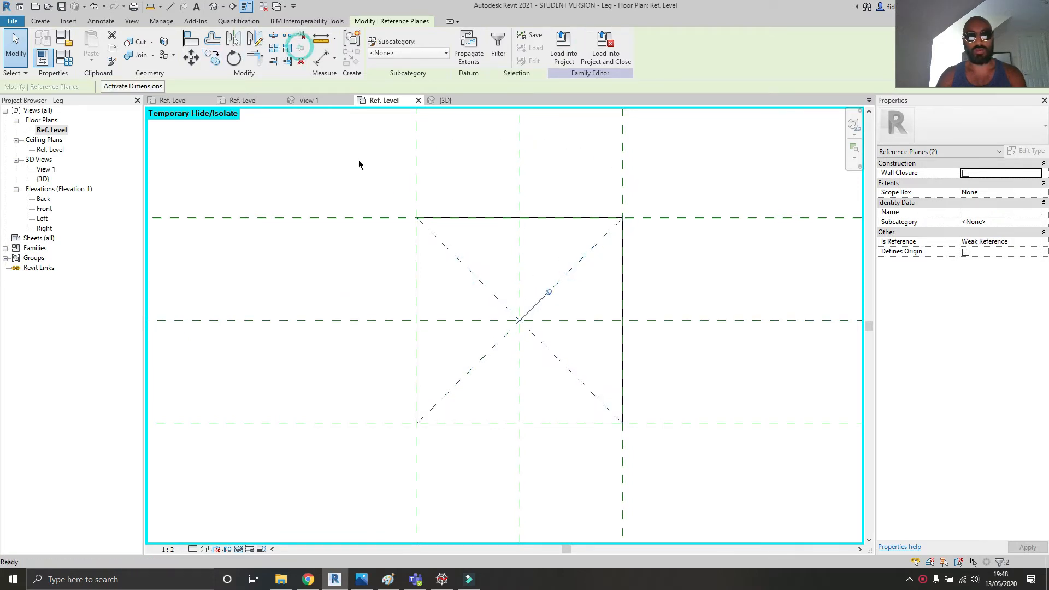
left_click(547, 253)
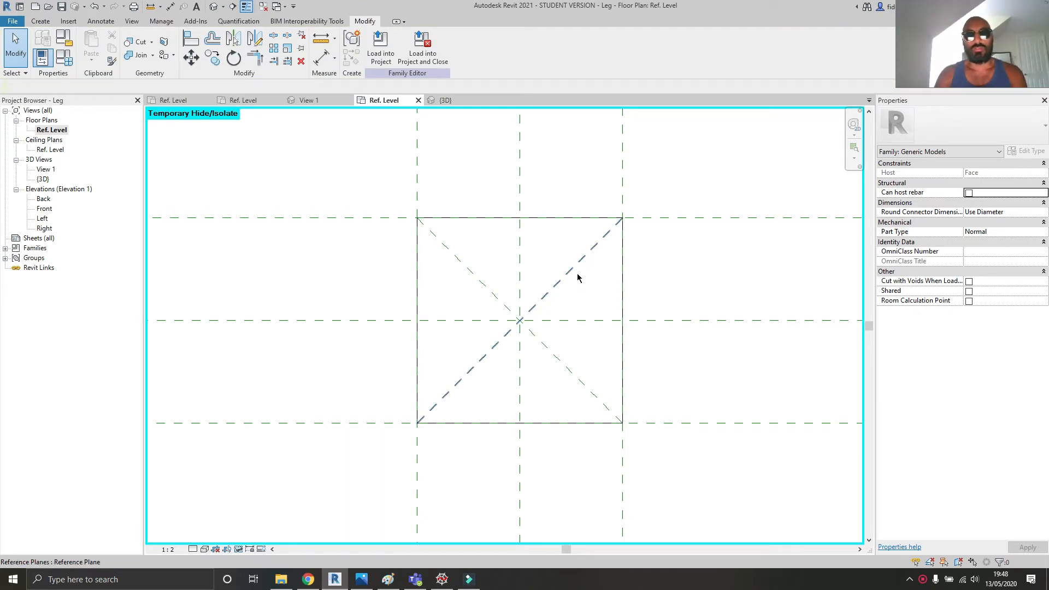
- Copy the diagonal reference plane that falls toward the lower-right corner onto the square's upper-right and lower-left corners, with multiple copies enabled
left_click(490, 298)
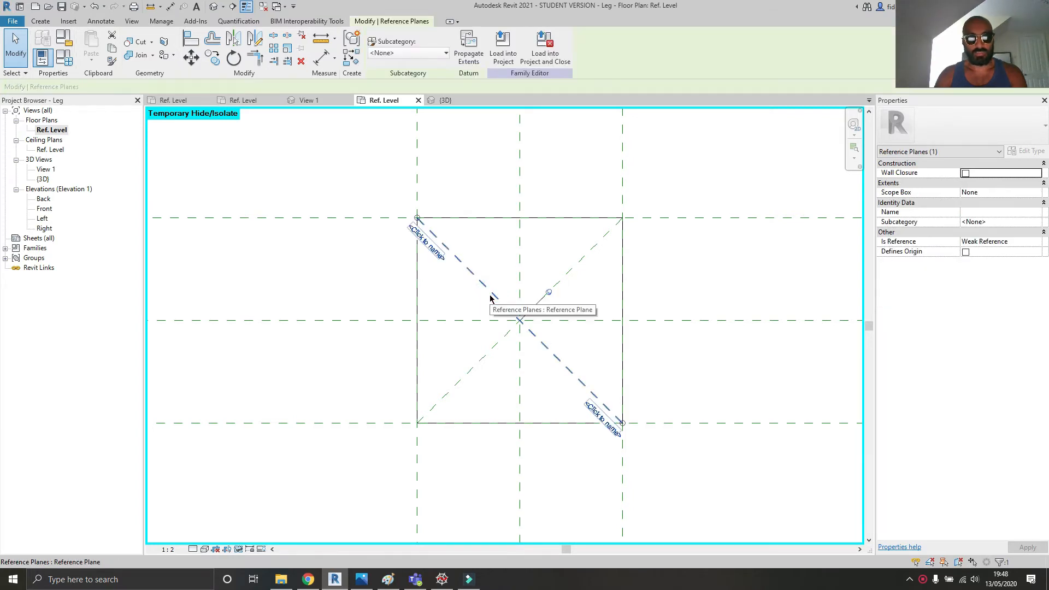
key("c")
key("o")
left_click(519, 321)
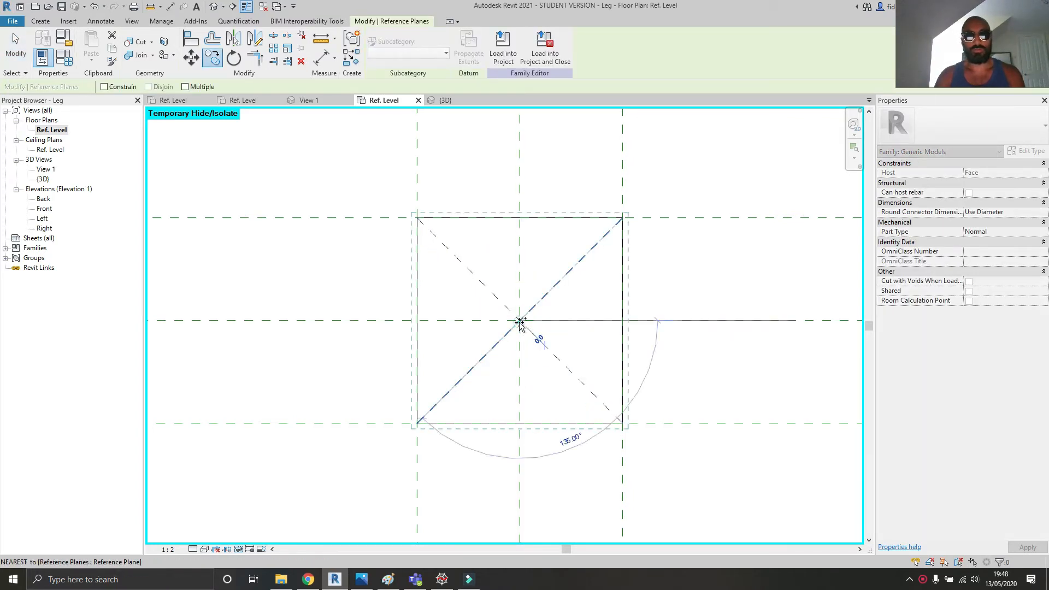
left_click(625, 218)
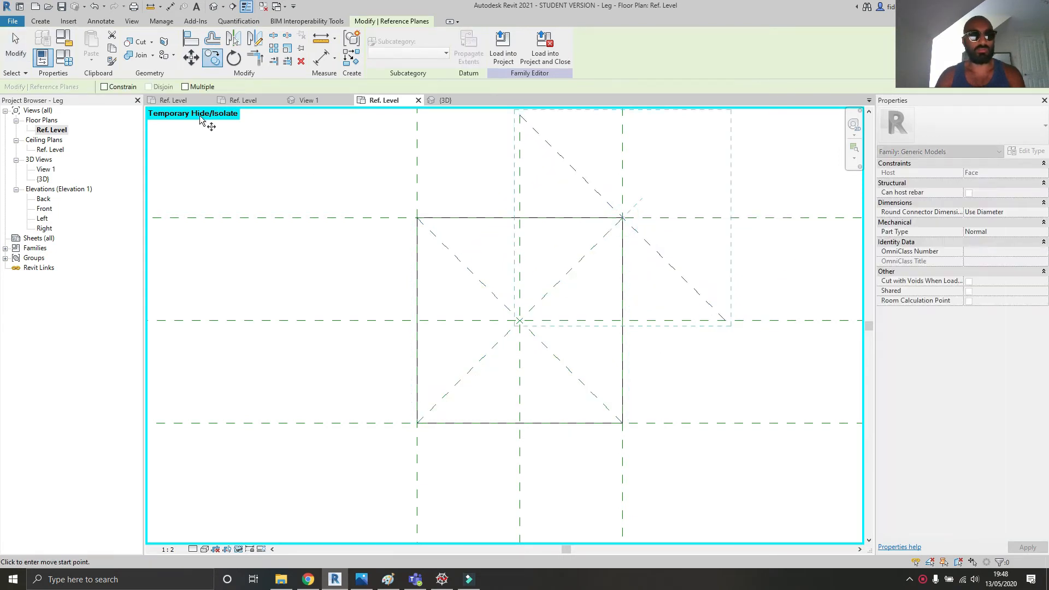
left_click(184, 86)
left_click(622, 218)
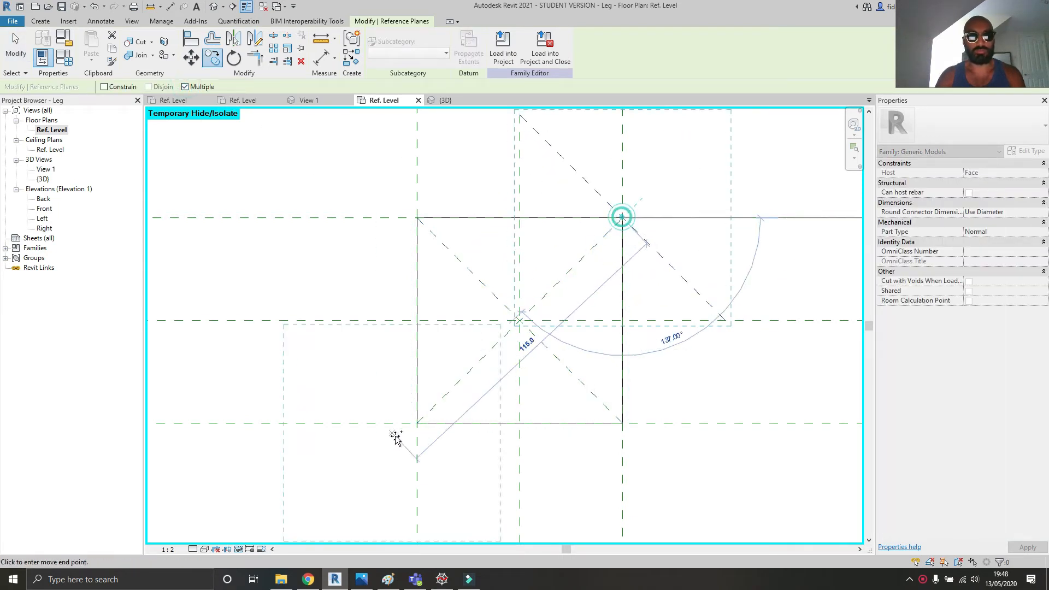
left_click(417, 424)
key("Escape")
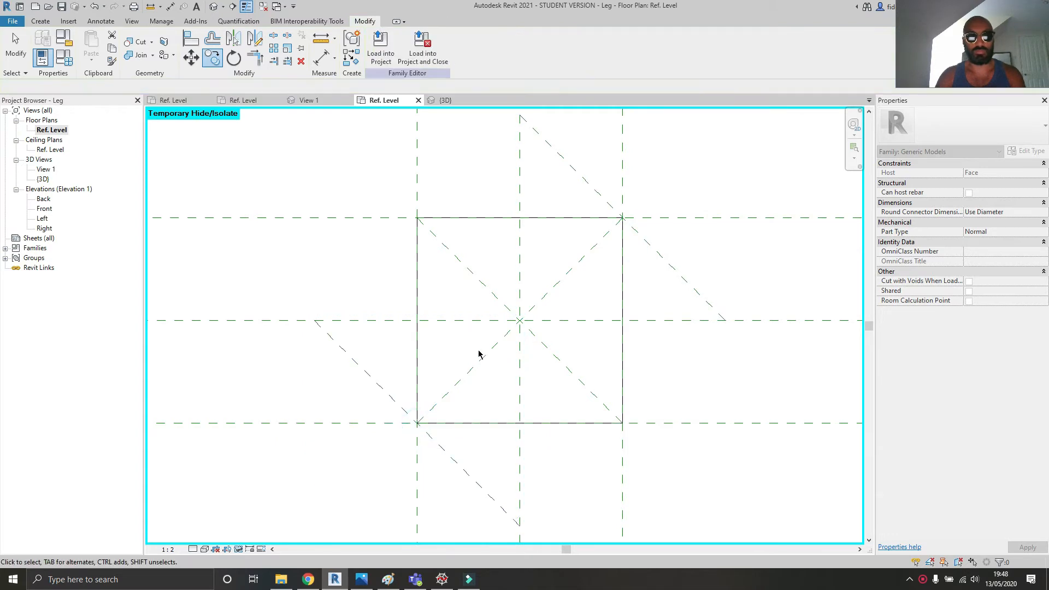
left_click(484, 356)
key("c")
key("o")
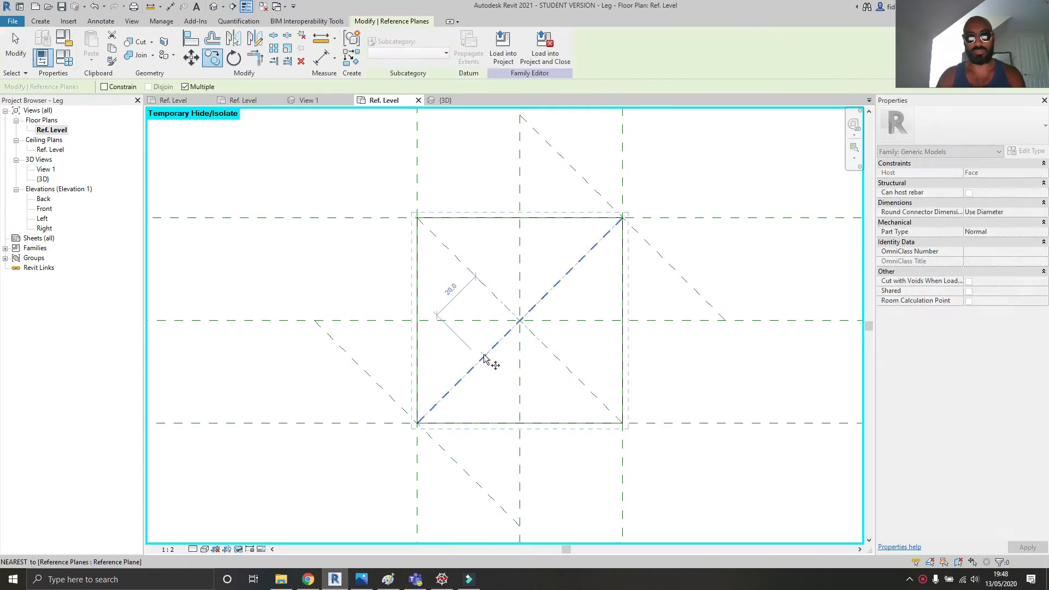
left_click(520, 321)
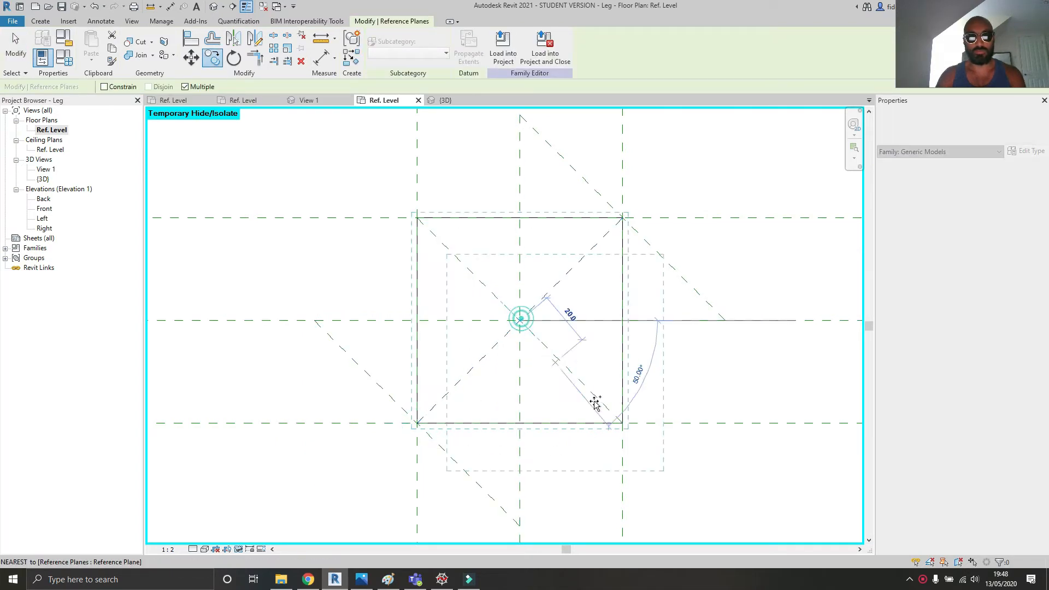
left_click(623, 423)
key("Escape")
key("Escape")
- Copy the rising diagonal reference plane from the square's centre onto its lower-right and upper-left corners
left_click(557, 281)
key("c")
key("o")
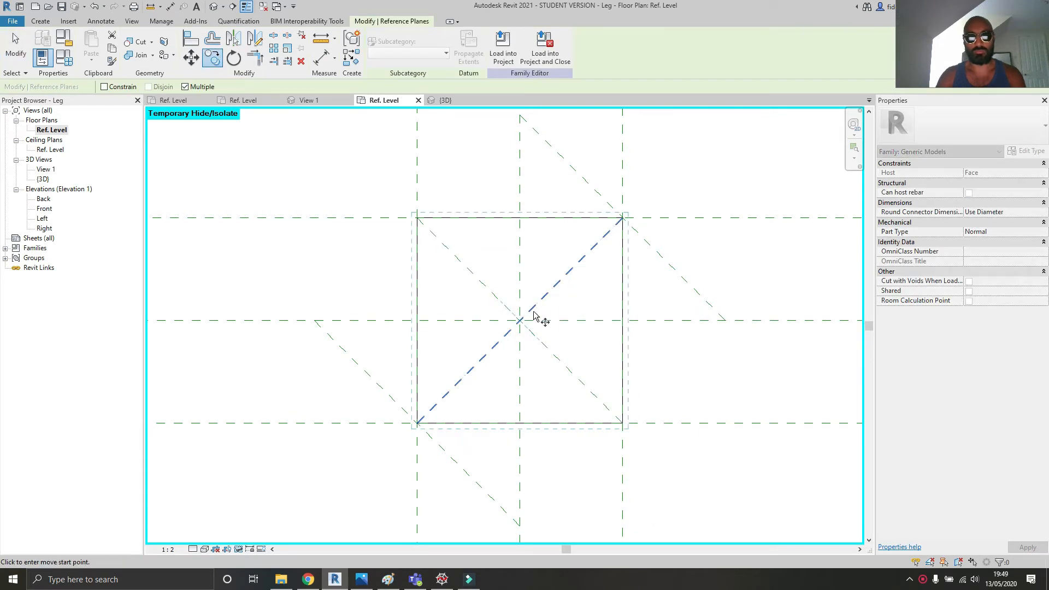
left_click(519, 320)
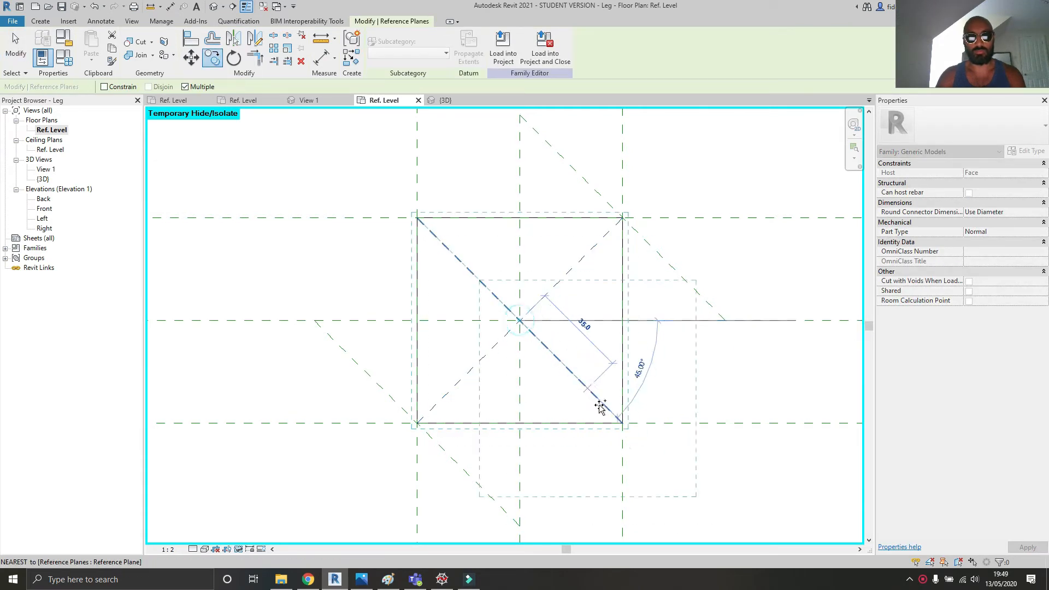
left_click(622, 423)
left_click(417, 217)
key("Escape")
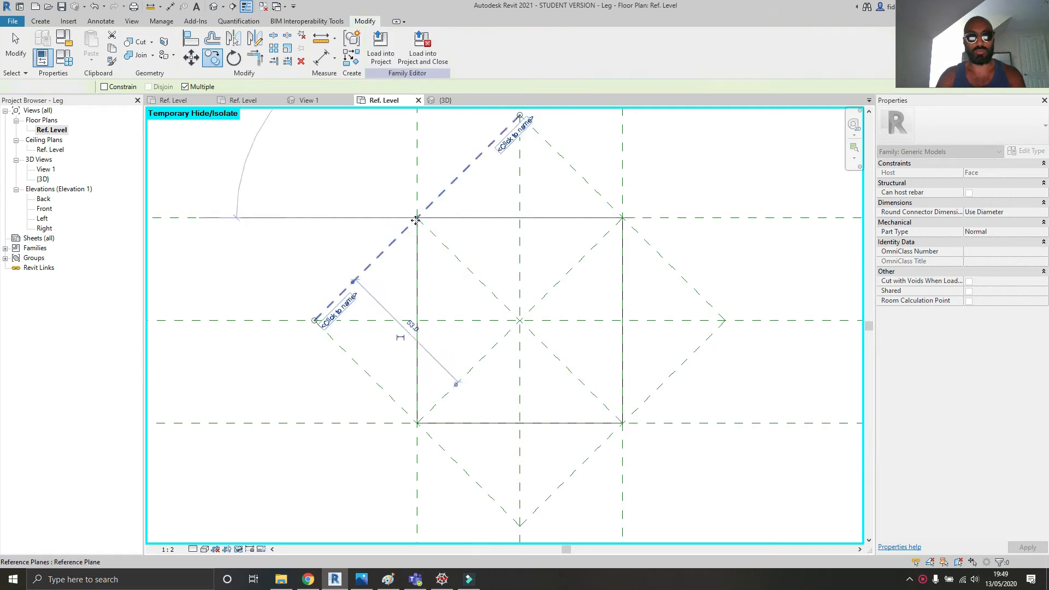
- End the copying of the diagonal reference planes around the square
key("Escape")
scroll(291, 273, "down", 2)
middle_click_drag(290, 273, 340, 347)
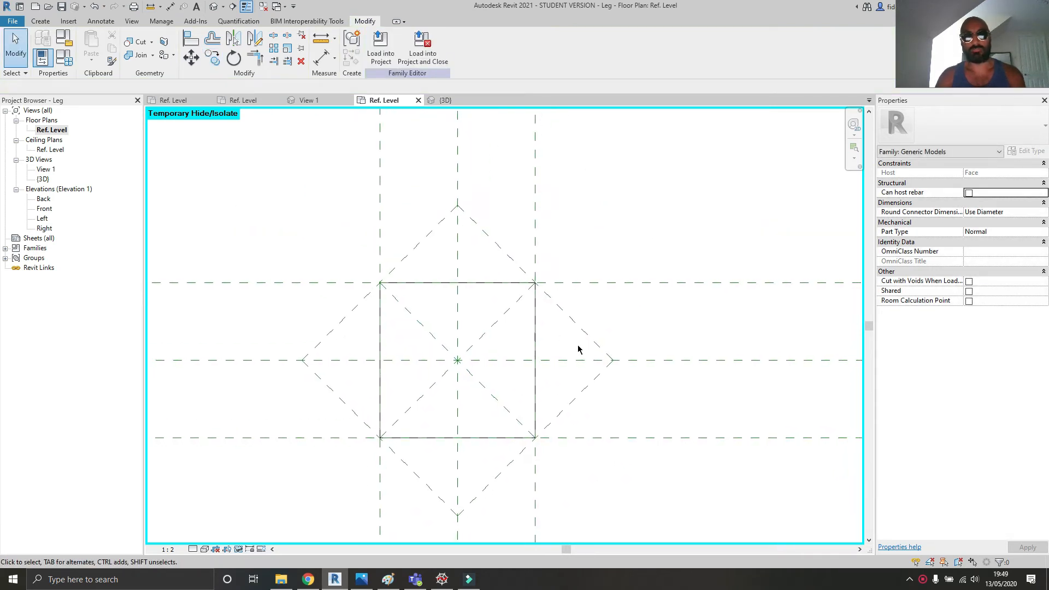
middle_click_drag(598, 355, 581, 352)
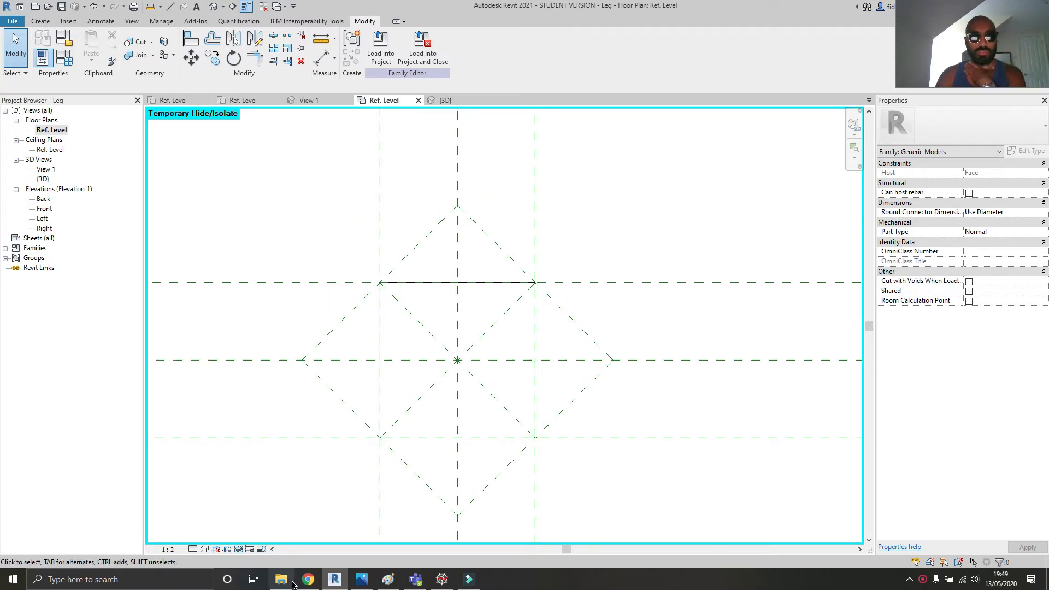
- Switch to Paint and start a new blank picture without saving the old sketch
left_click(387, 581)
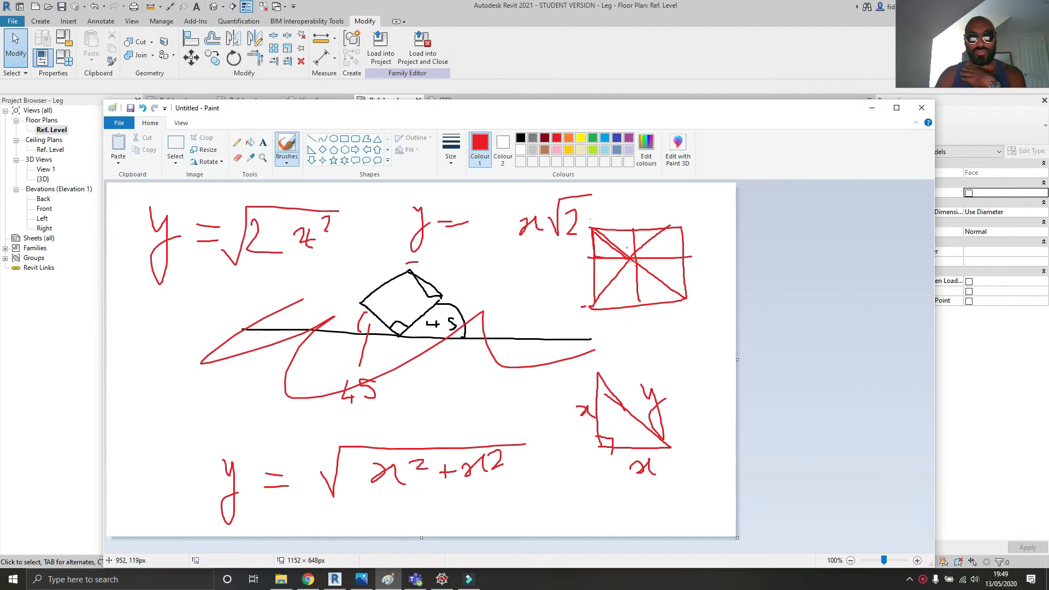
left_click(119, 123)
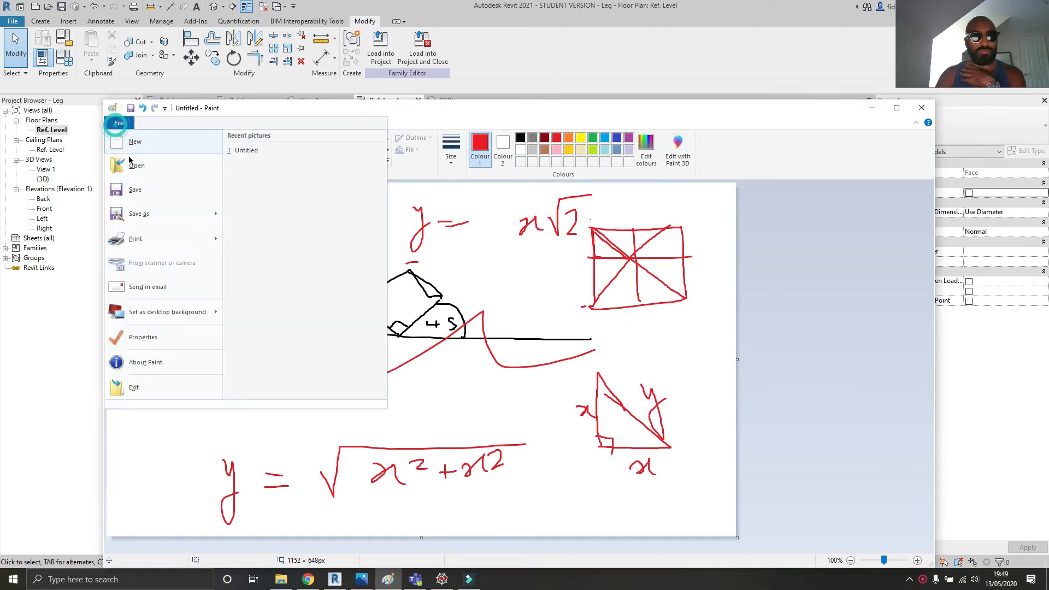
left_click(136, 144)
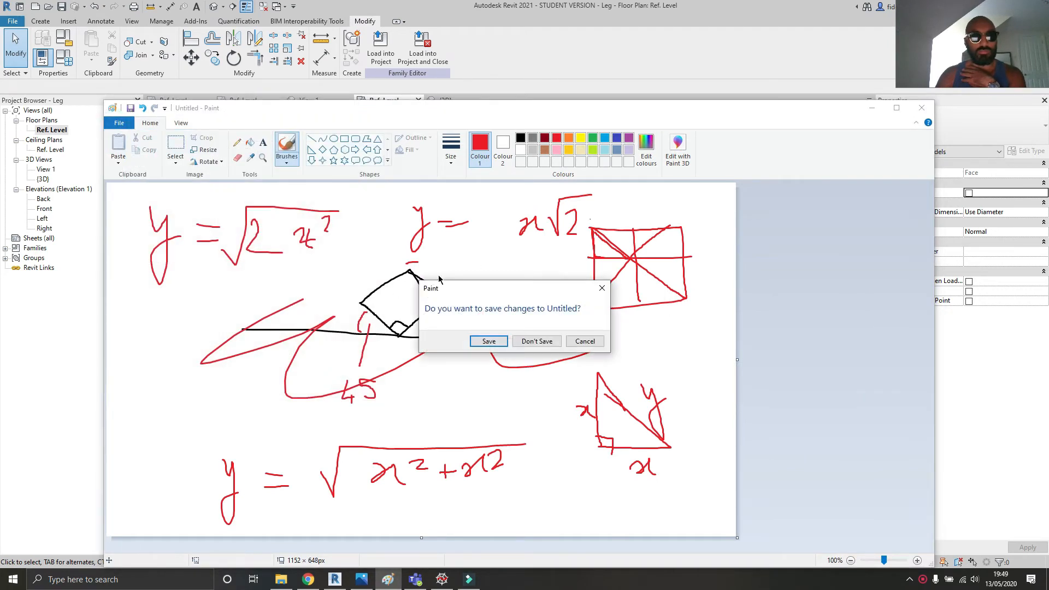
left_click(536, 343)
mouse_move(524, 111)
left_mouse_down()
mouse_move(652, 446)
mouse_move(653, 495)
left_mouse_up()
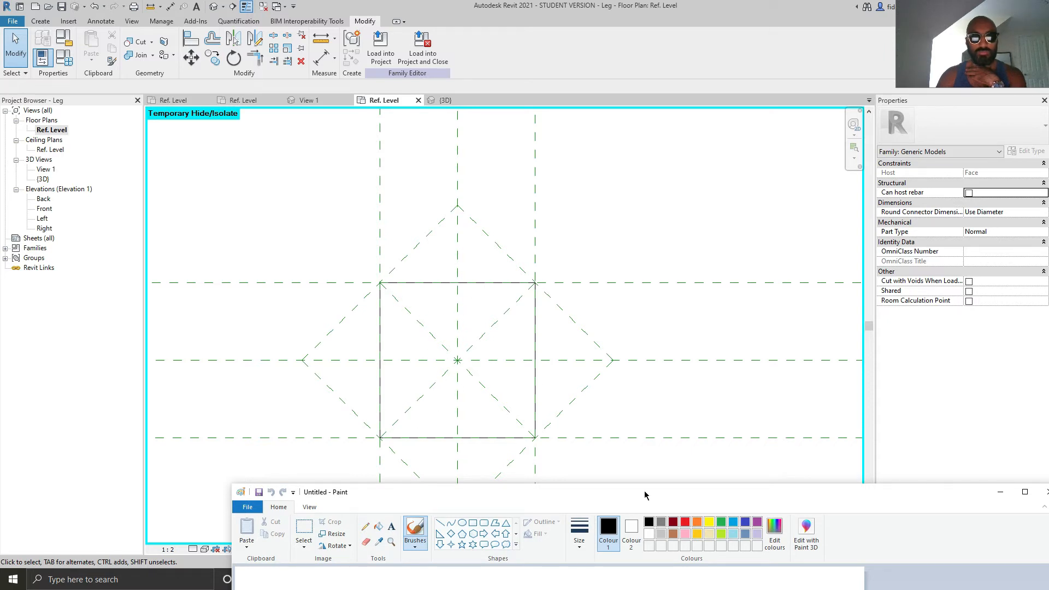
left_click_drag(644, 495, 636, 98)
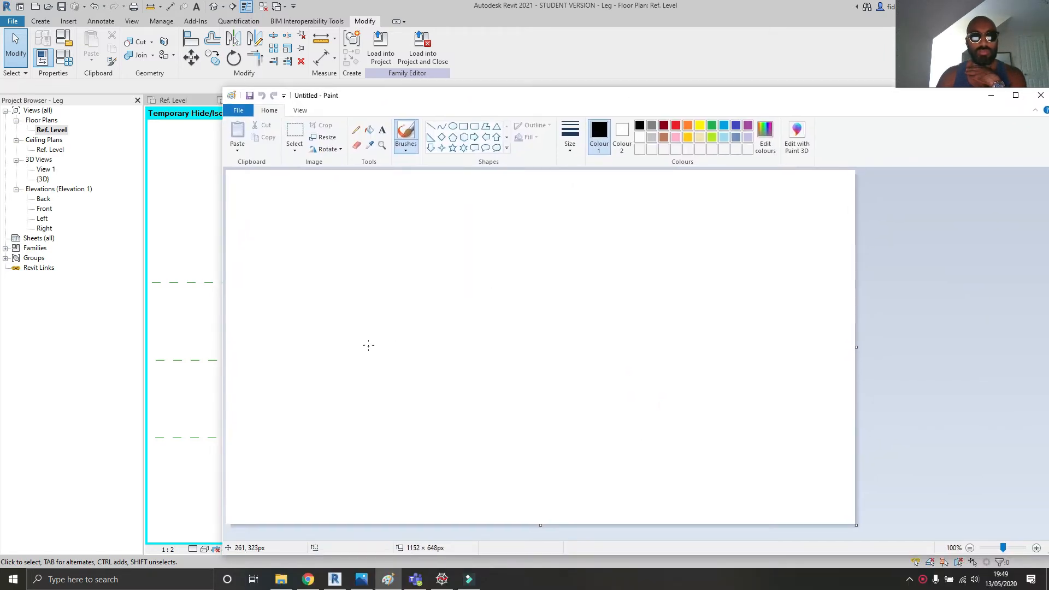
- Sketch a square with a separate vertical dimension line beside its left edge
left_click_drag(390, 223, 387, 361)
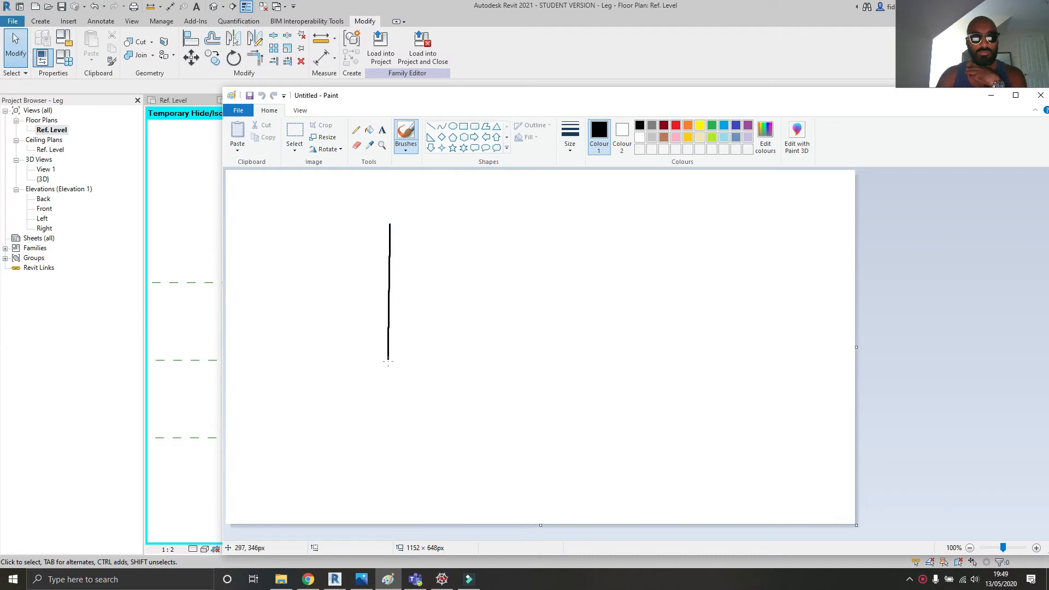
mouse_move(387, 219)
left_mouse_down()
mouse_move(555, 217)
mouse_move(563, 366)
mouse_move(390, 362)
left_mouse_up()
mouse_move(322, 220)
left_mouse_down()
mouse_move(347, 216)
mouse_move(335, 367)
left_mouse_up()
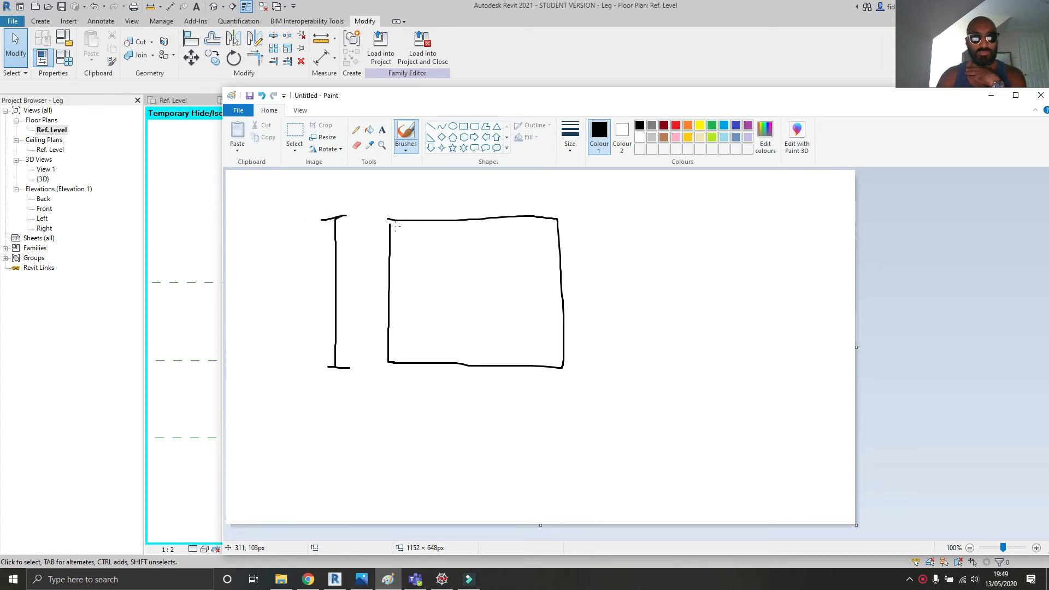
- Draw a midline and two half diagonals joining the square's left side to its centre, label the height x, and mark the equal halves
left_click_drag(395, 225, 454, 282)
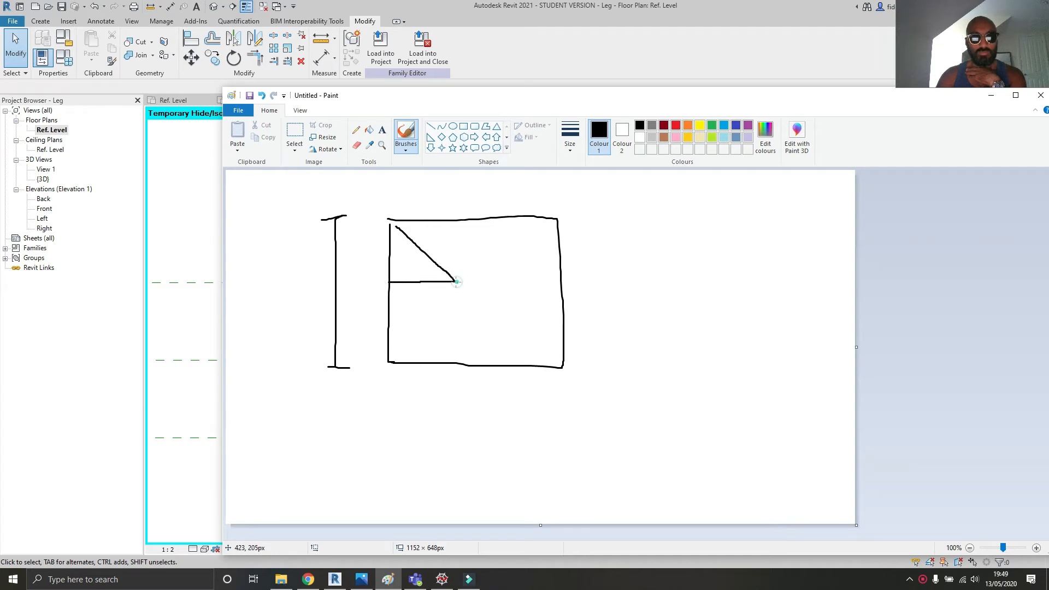
left_click_drag(456, 282, 388, 353)
left_click_drag(283, 289, 291, 294)
left_click(374, 317)
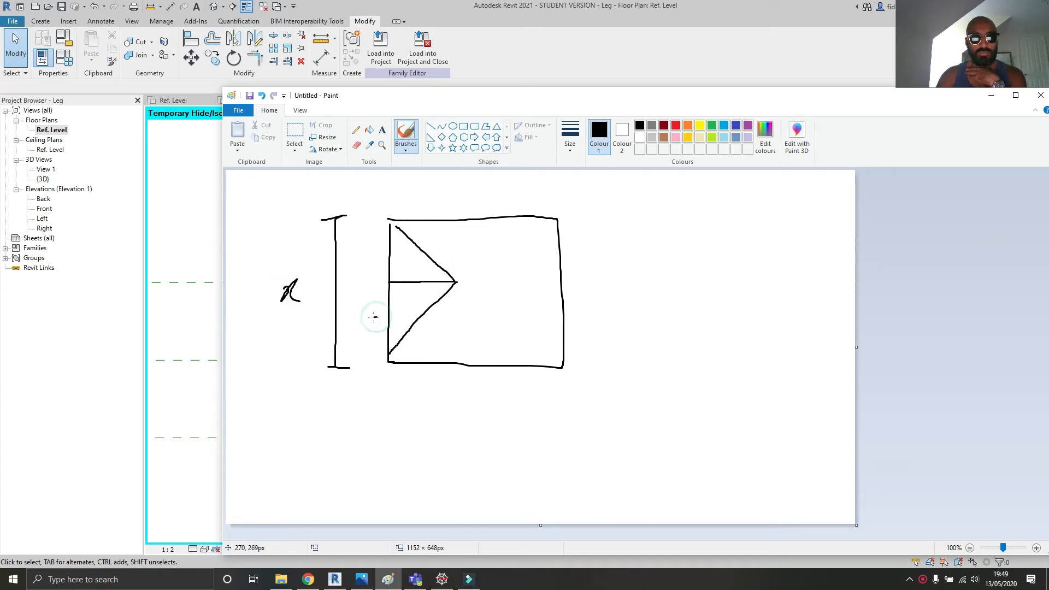
left_click_drag(369, 262, 377, 261)
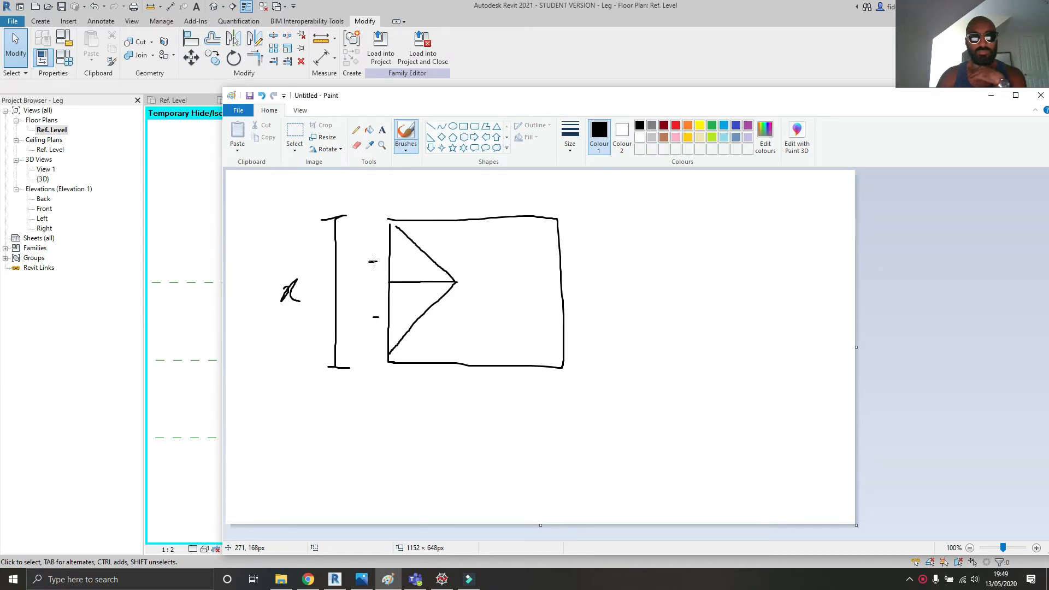
left_click(412, 287)
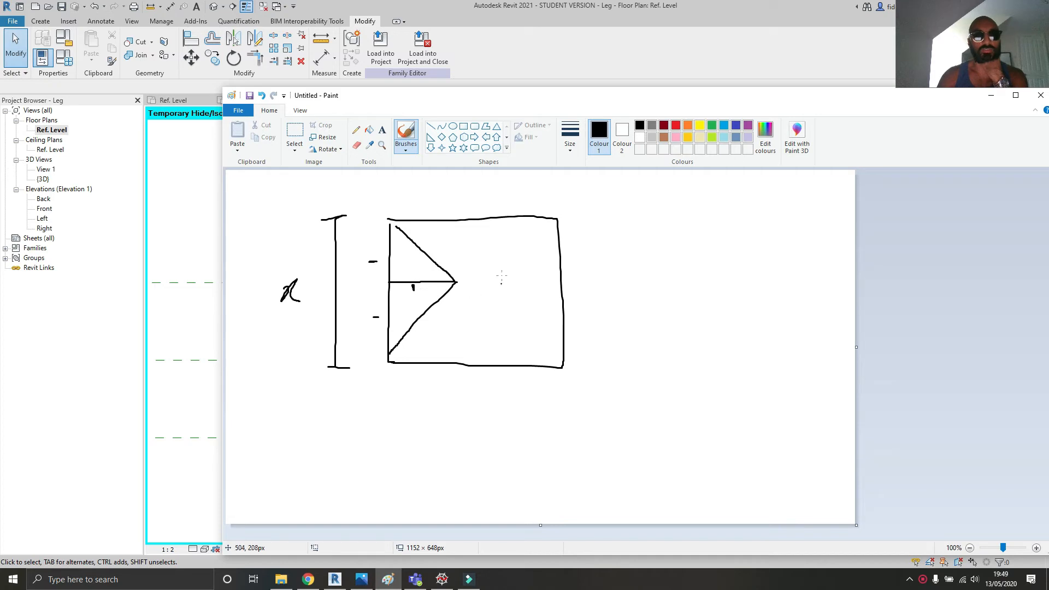
- Complete the square's two centre lines and draw half diagonals from the centre toward its two right corners
mouse_move(462, 222)
left_mouse_down()
mouse_move(458, 278)
mouse_move(559, 280)
left_mouse_up()
left_click_drag(464, 287, 464, 356)
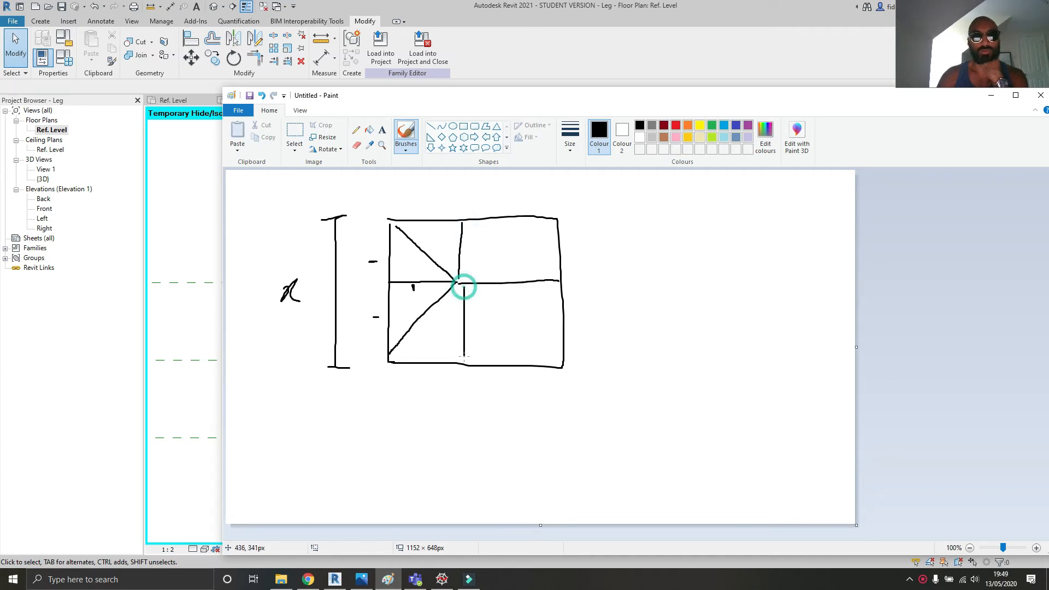
left_click_drag(471, 295, 555, 372)
left_click_drag(474, 273, 601, 210)
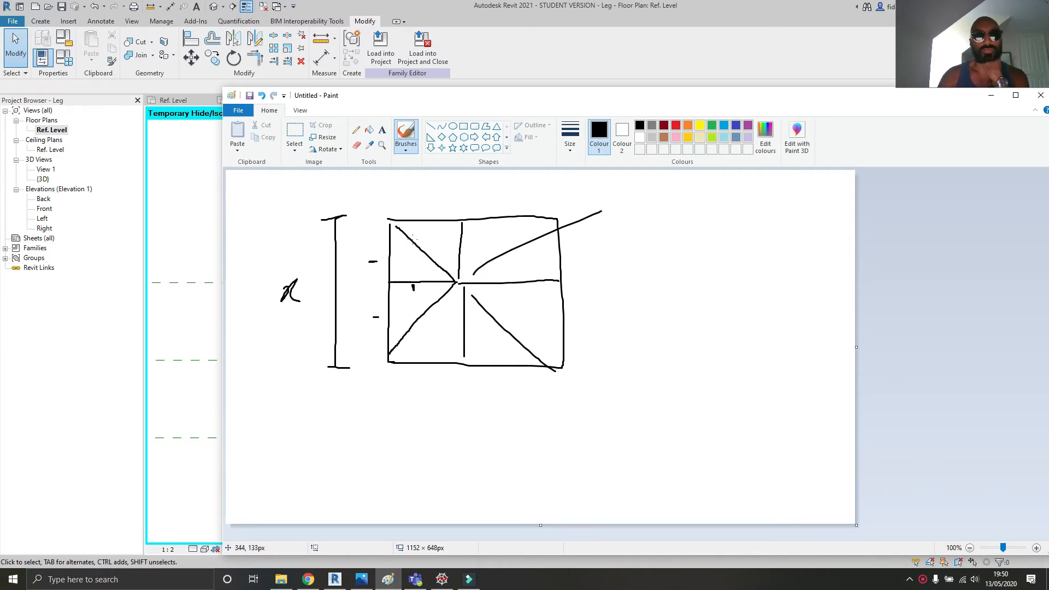
- Circle the square's upper-left triangle and redraw it alongside as a right triangle with marked angles, legs a and hypotenuse b
mouse_move(404, 207)
left_mouse_down()
mouse_move(363, 232)
mouse_move(452, 279)
mouse_move(402, 221)
left_mouse_up()
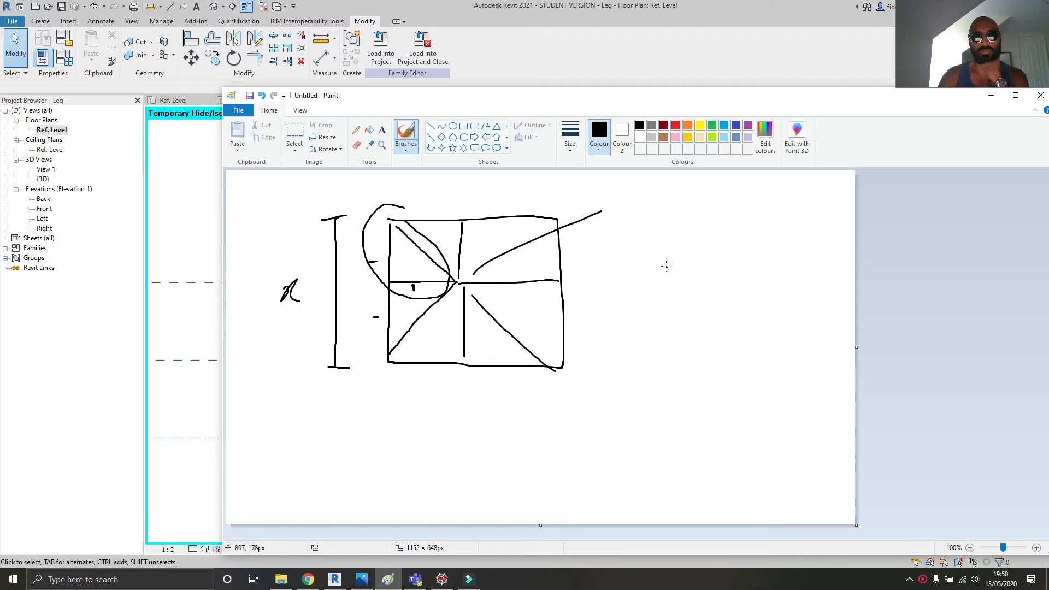
mouse_move(666, 267)
left_mouse_down()
mouse_move(742, 320)
mouse_move(672, 329)
left_mouse_up()
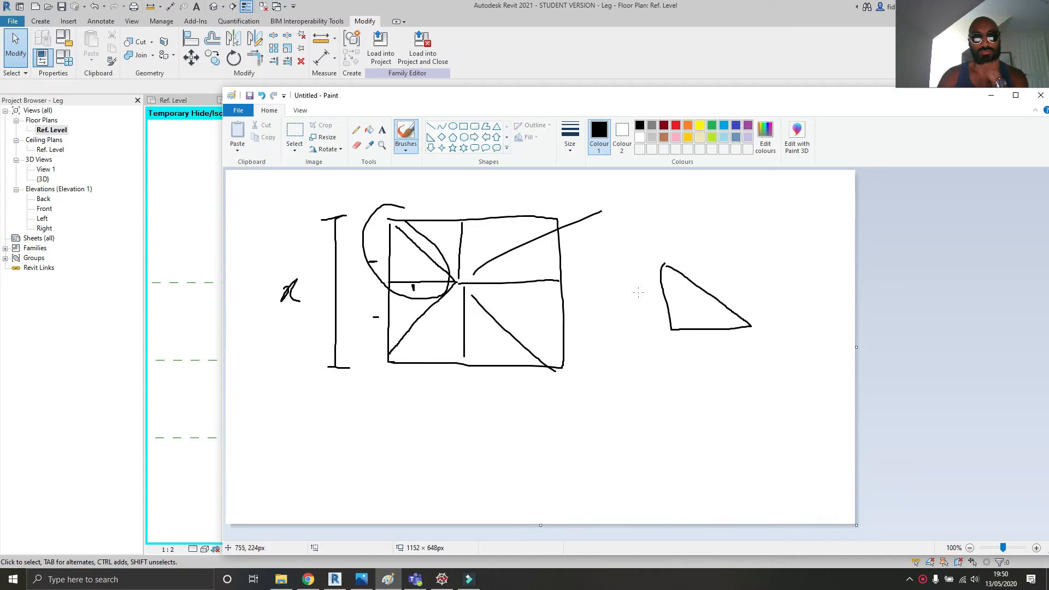
left_click_drag(639, 295, 649, 300)
mouse_move(724, 342)
left_mouse_down()
mouse_move(719, 349)
mouse_move(725, 341)
left_mouse_up()
left_click_drag(670, 318, 722, 328)
left_click_drag(682, 270, 661, 283)
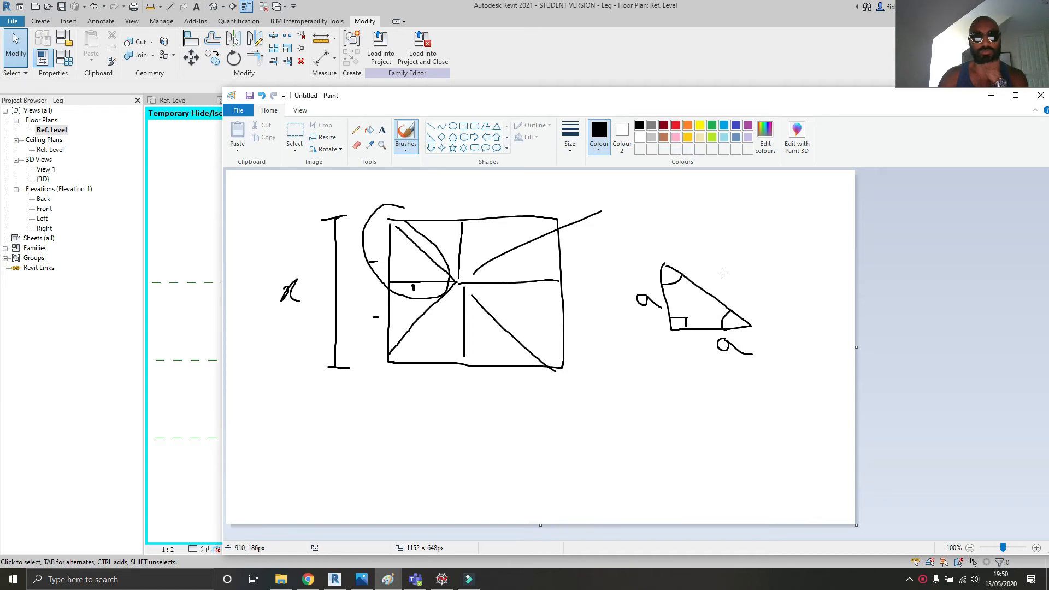
left_click_drag(716, 263, 715, 283)
- Write the formulas b = √(a² + a²) and b = √2 × a below the right triangle
mouse_move(655, 418)
left_mouse_down()
mouse_move(660, 429)
mouse_move(680, 417)
mouse_move(706, 431)
mouse_move(737, 412)
left_mouse_up()
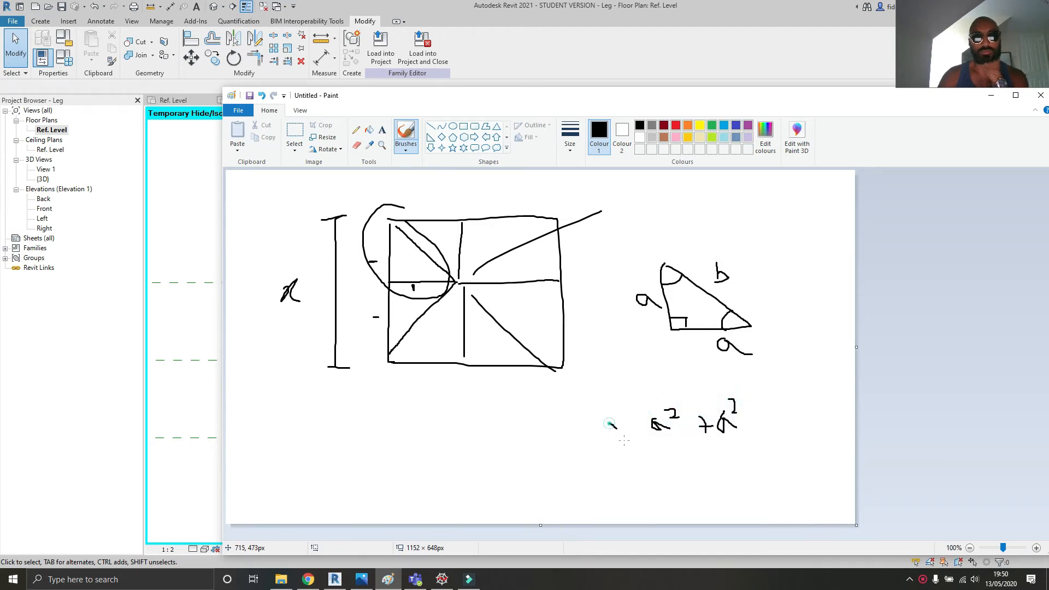
mouse_move(610, 423)
left_mouse_down()
mouse_move(668, 379)
mouse_move(781, 385)
left_mouse_up()
mouse_move(555, 404)
left_mouse_down()
mouse_move(553, 432)
mouse_move(584, 414)
mouse_move(586, 424)
left_mouse_up()
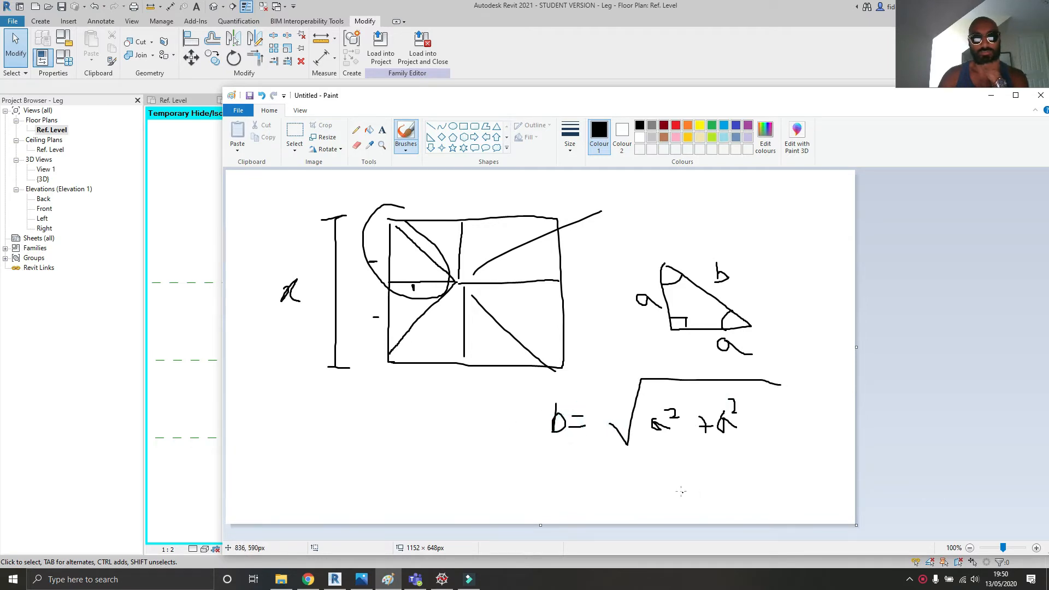
mouse_move(614, 478)
left_mouse_down()
mouse_move(619, 509)
mouse_move(646, 490)
mouse_move(649, 499)
left_mouse_up()
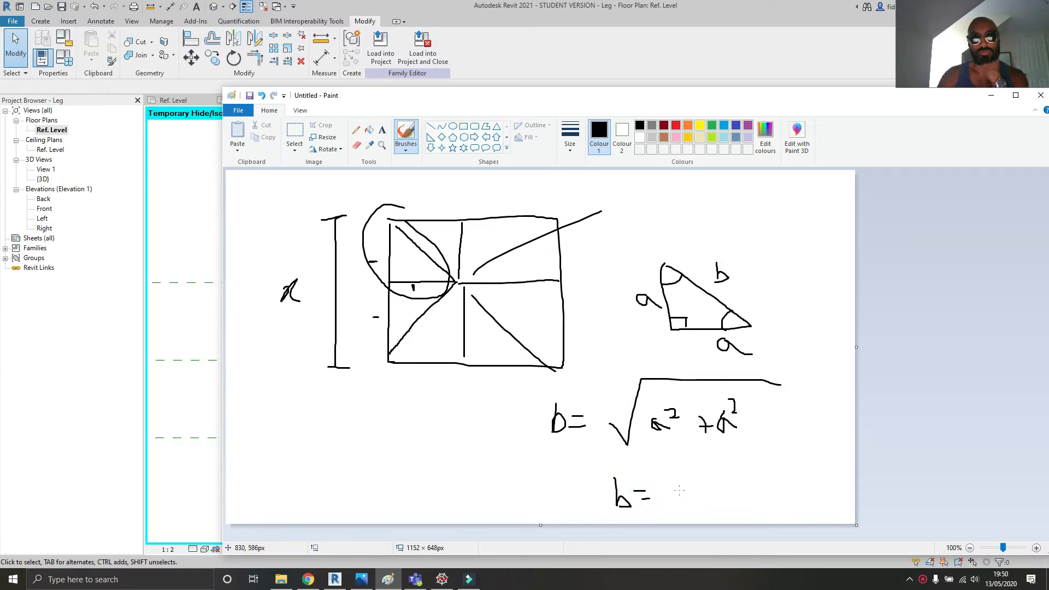
mouse_move(678, 491)
left_mouse_down()
mouse_move(692, 502)
mouse_move(677, 506)
mouse_move(676, 475)
mouse_move(729, 495)
mouse_move(712, 496)
mouse_move(754, 480)
left_mouse_up()
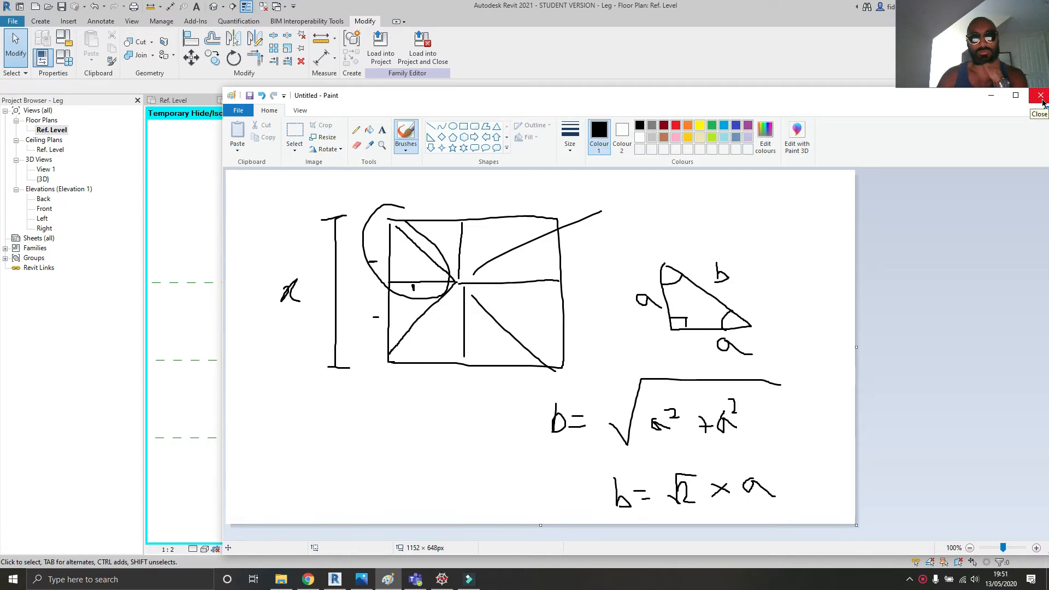
- Compare the Paint sketch of the square with the diagonal reference planes in the Revit plan
left_click(987, 98)
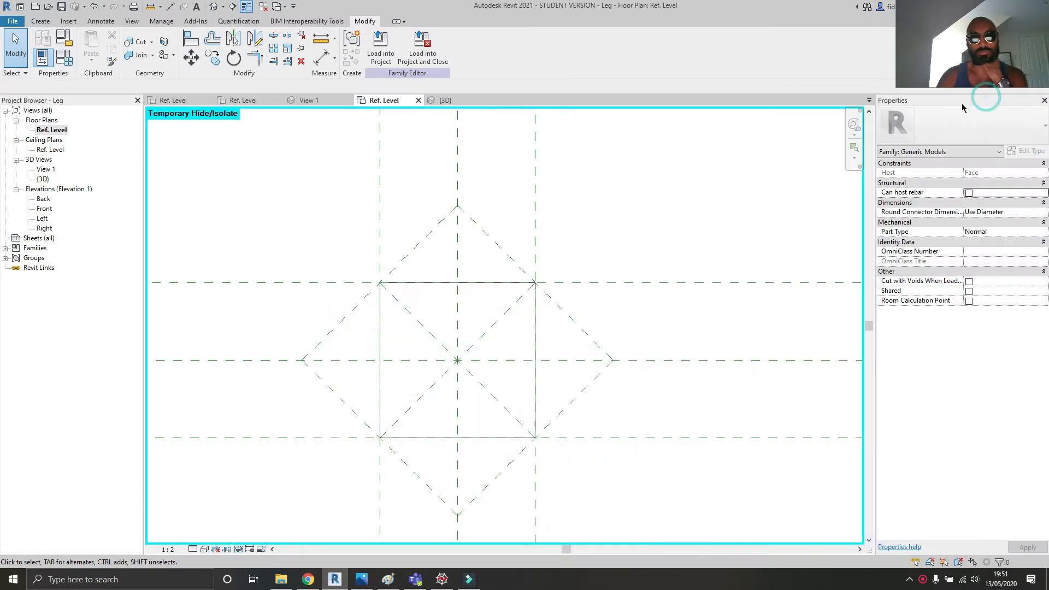
left_click(926, 580)
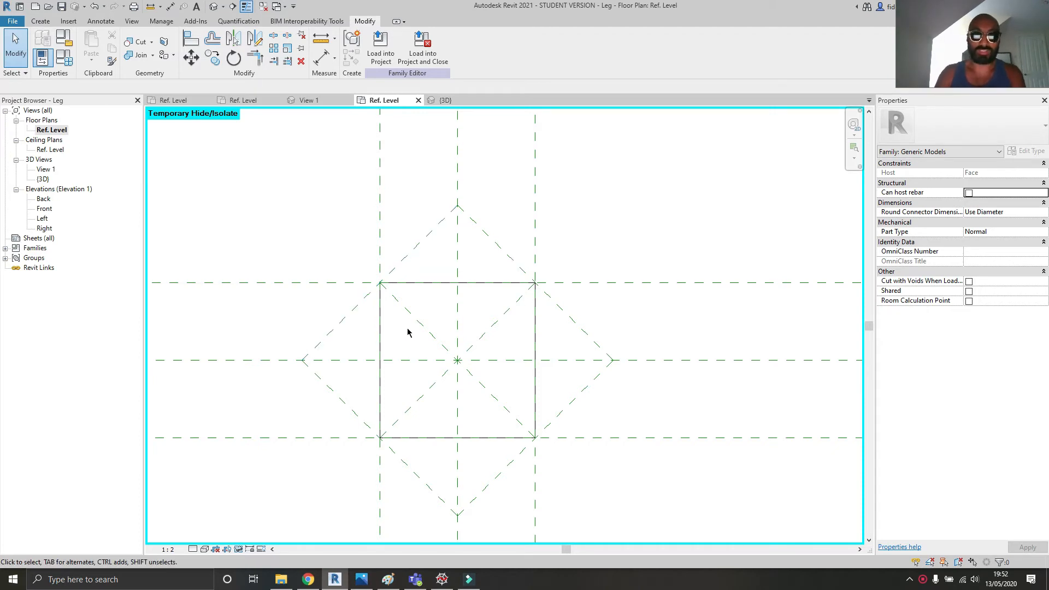
left_click(388, 579)
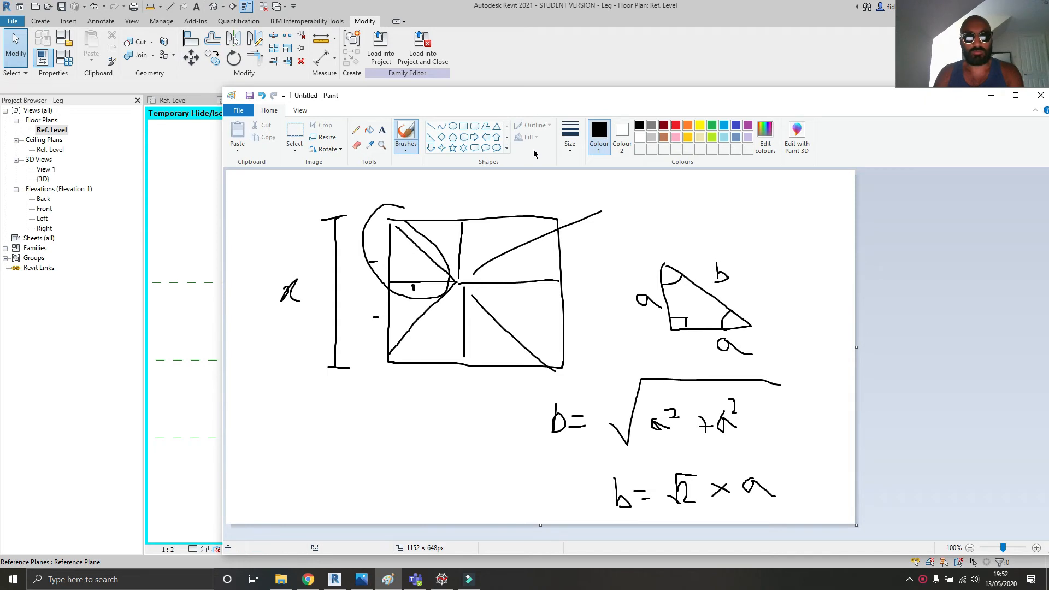
mouse_move(526, 97)
left_mouse_down()
mouse_move(550, 127)
mouse_move(820, 263)
left_mouse_up()
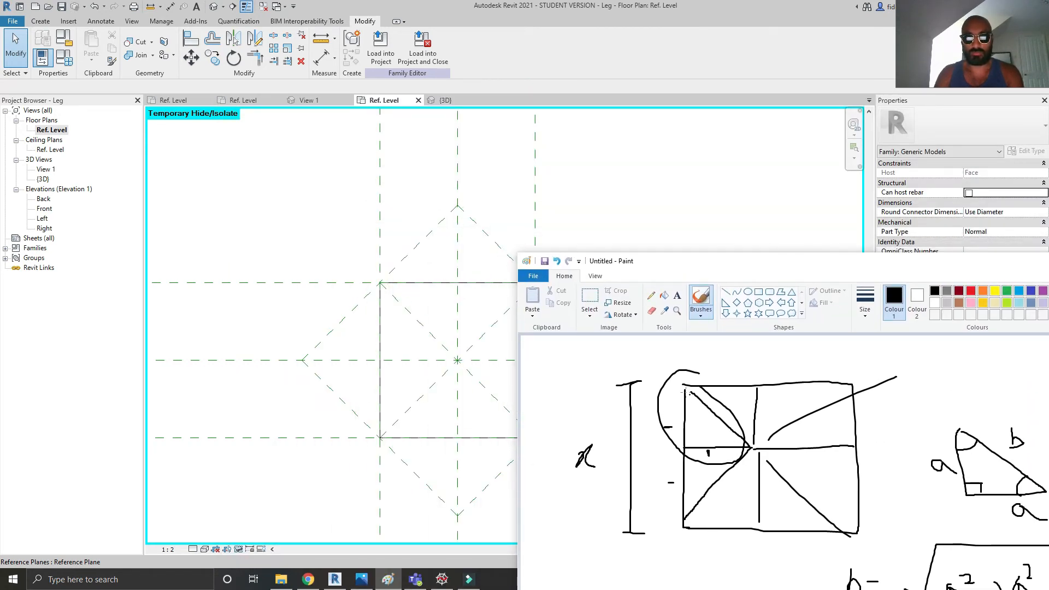
left_click_drag(724, 262, 565, 85)
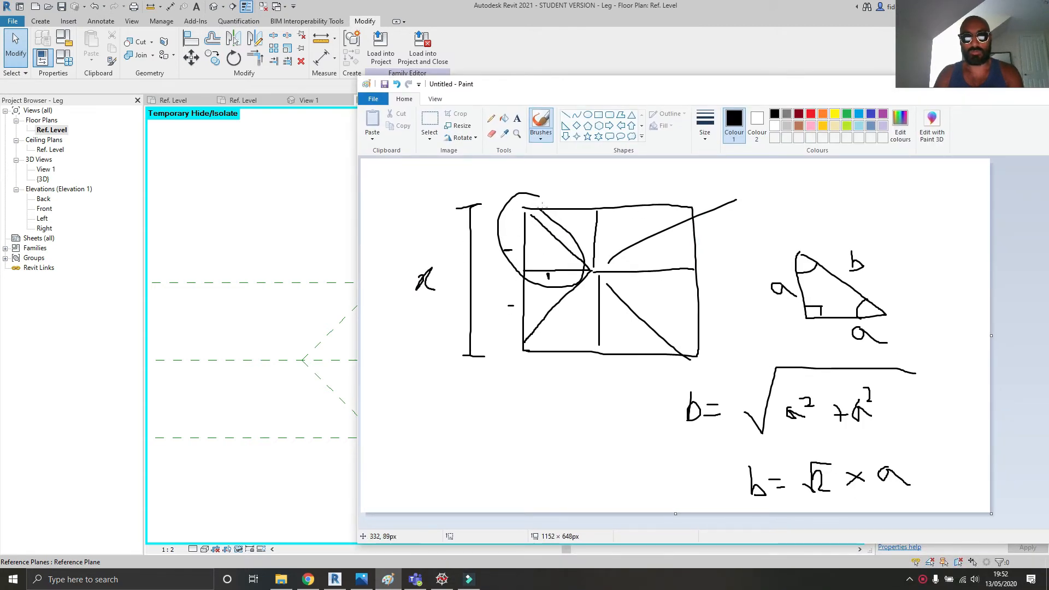
mouse_move(714, 88)
left_mouse_down()
mouse_move(700, 81)
mouse_move(854, 99)
left_mouse_up()
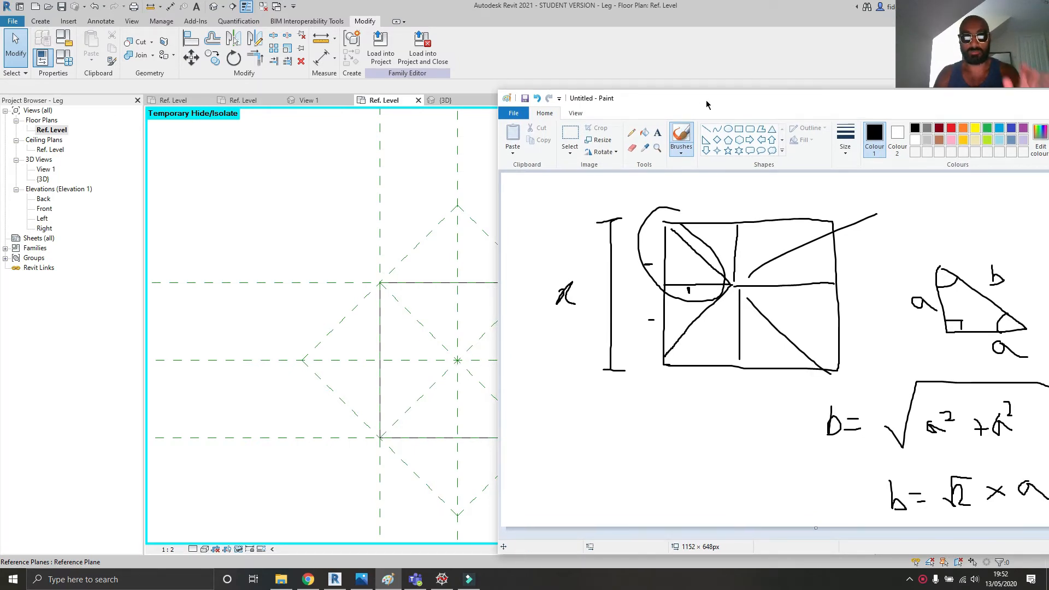
mouse_move(681, 93)
left_mouse_down()
mouse_move(604, 79)
mouse_move(409, 125)
mouse_move(688, 129)
left_mouse_up()
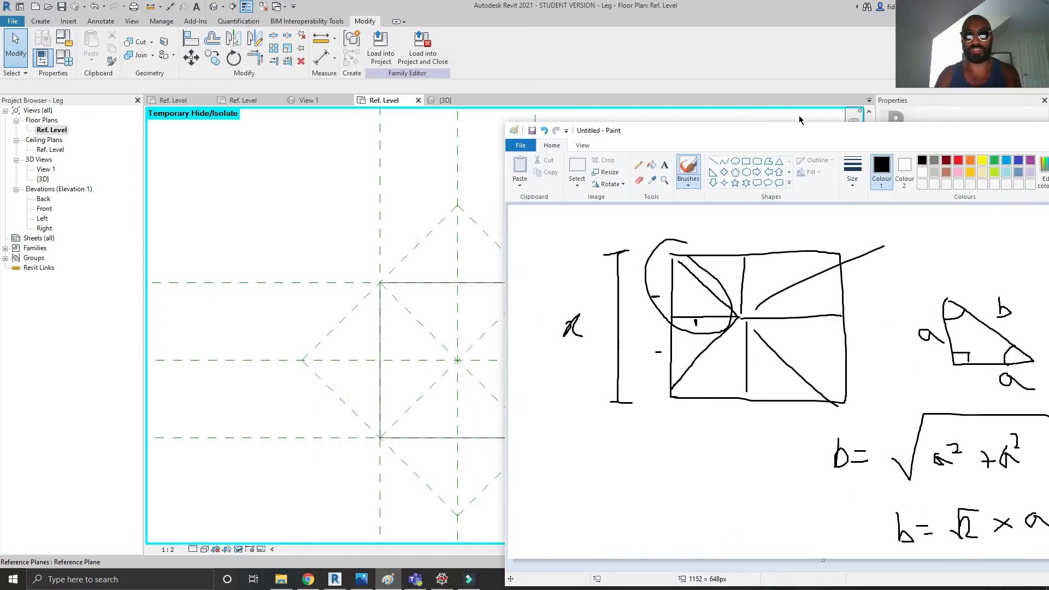
mouse_move(800, 133)
left_mouse_down()
mouse_move(506, 85)
mouse_move(420, 82)
mouse_move(455, 84)
left_mouse_up()
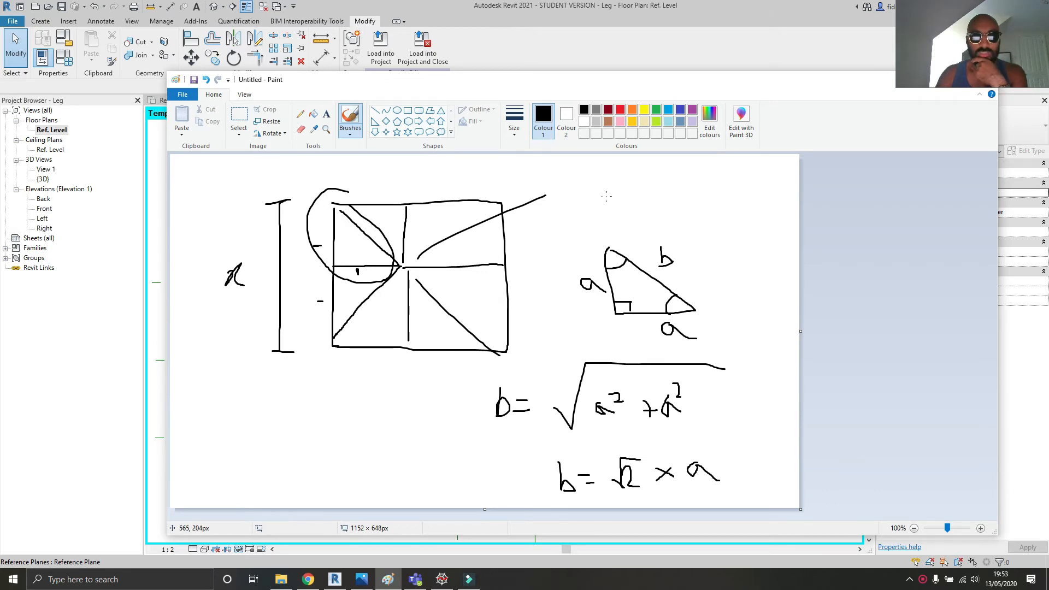
left_click_drag(848, 81, 789, 87)
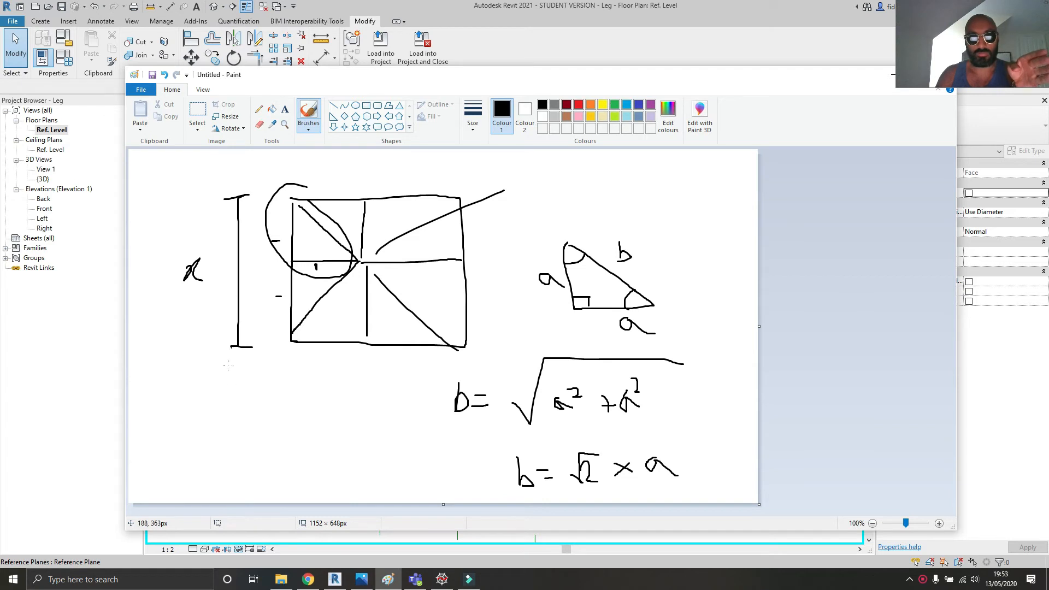
- Write ½ a √2 below the square and draw its full rising diagonal with a bracket marking the diagonal's length
mouse_move(252, 403)
left_mouse_down()
mouse_move(252, 422)
mouse_move(286, 453)
left_mouse_up()
left_click_drag(304, 416, 314, 429)
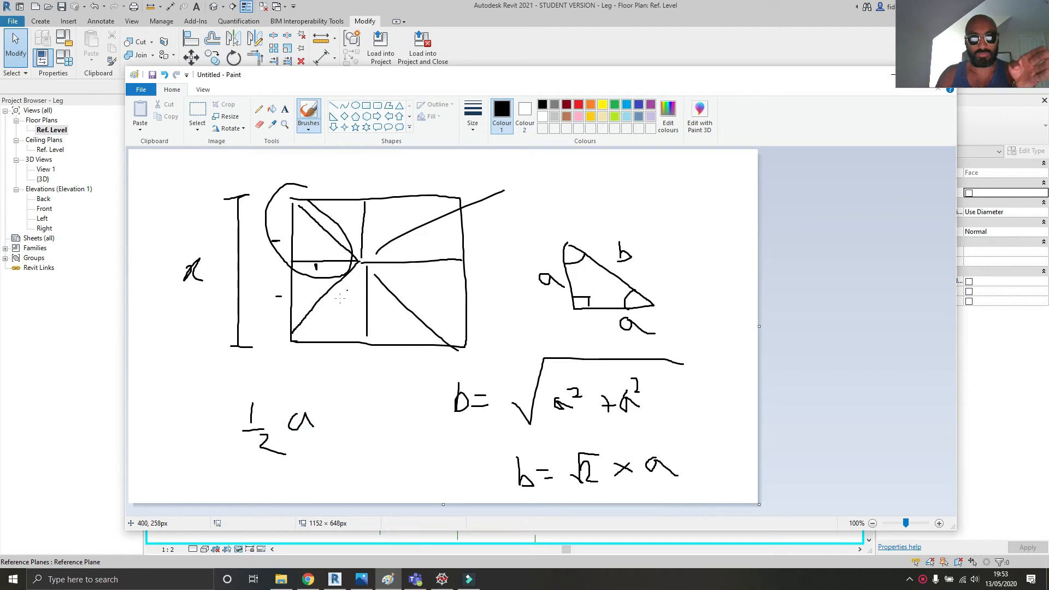
left_click_drag(280, 353, 478, 176)
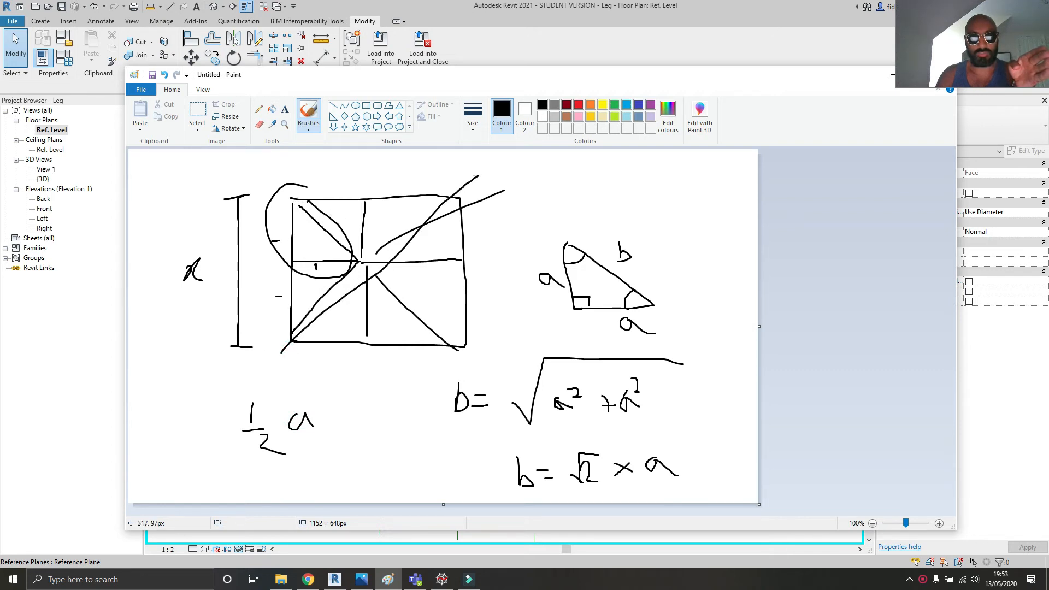
mouse_move(238, 245)
left_mouse_down()
mouse_move(337, 154)
mouse_move(445, 193)
mouse_move(461, 184)
left_mouse_up()
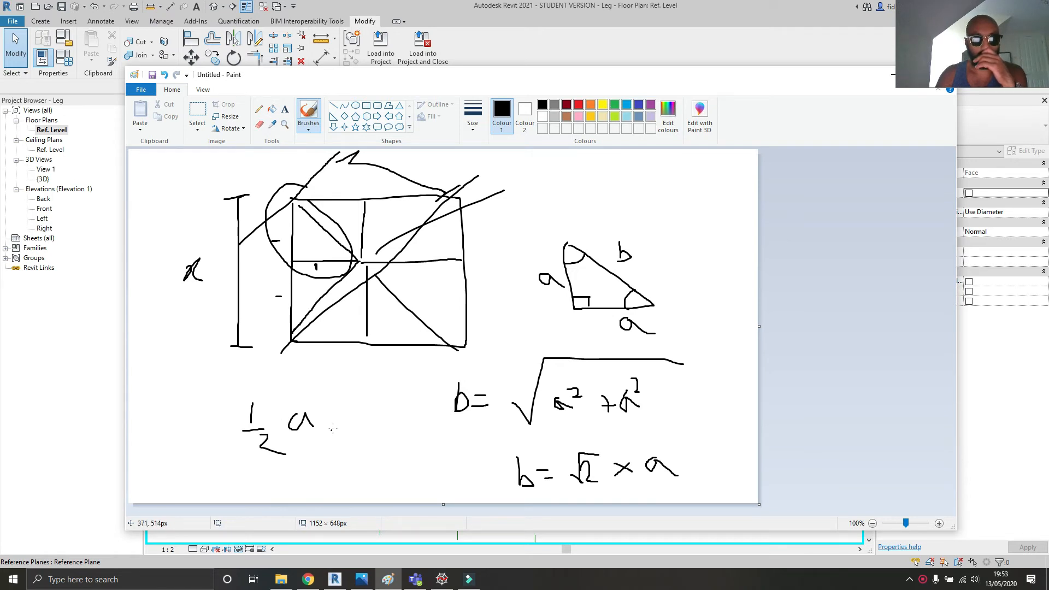
mouse_move(327, 418)
left_mouse_down()
mouse_move(345, 392)
mouse_move(407, 389)
mouse_move(388, 405)
mouse_move(407, 437)
left_mouse_up()
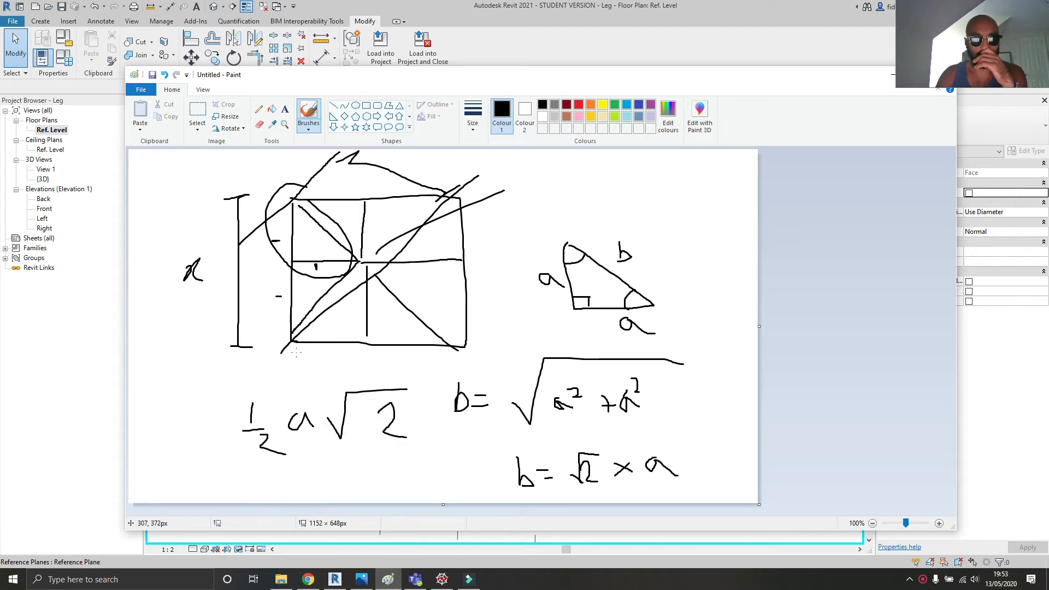
- Trace over the square's rising diagonal and the parallel line through its upper-left corner, and return to Revit
left_click_drag(294, 342, 460, 191)
left_click_drag(237, 240, 331, 169)
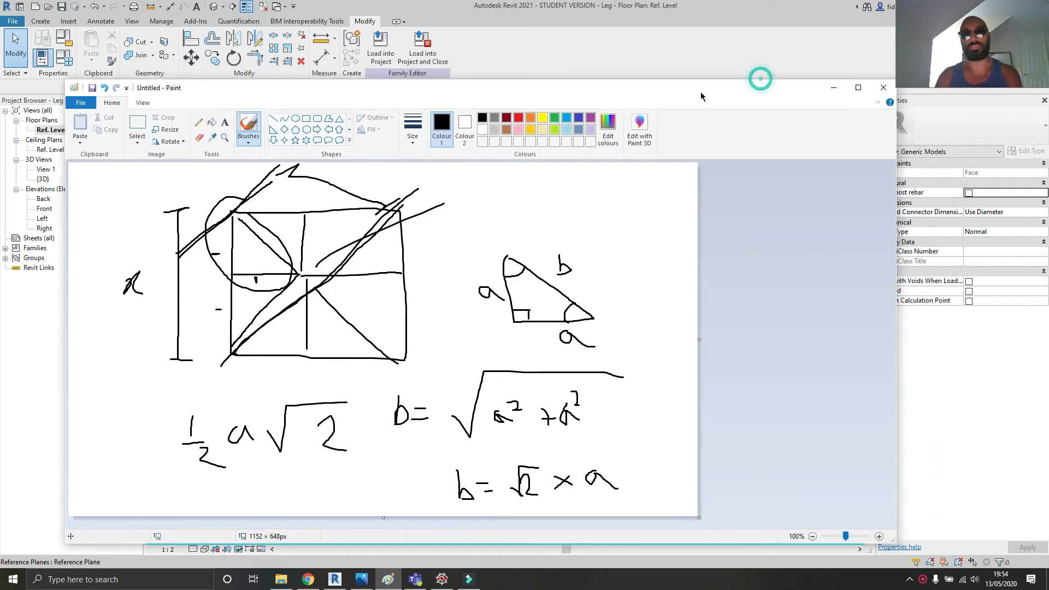
left_click(833, 88)
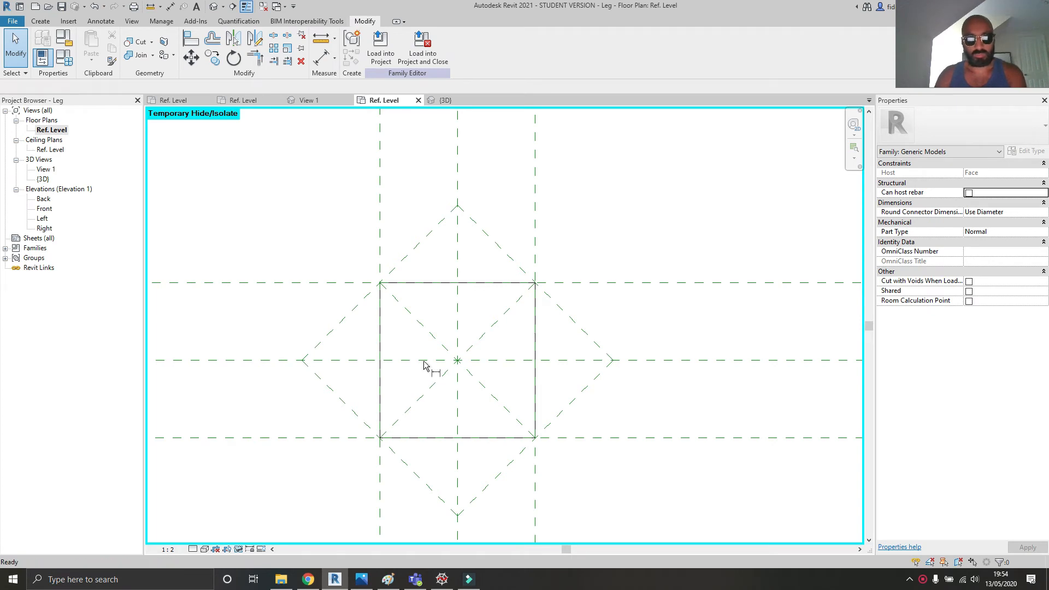
- Add an aligned dimension between the central rising diagonal plane and the parallel plane through the square's upper-left corner, and select it
key("d")
key("i")
left_click(497, 327)
left_click(418, 245)
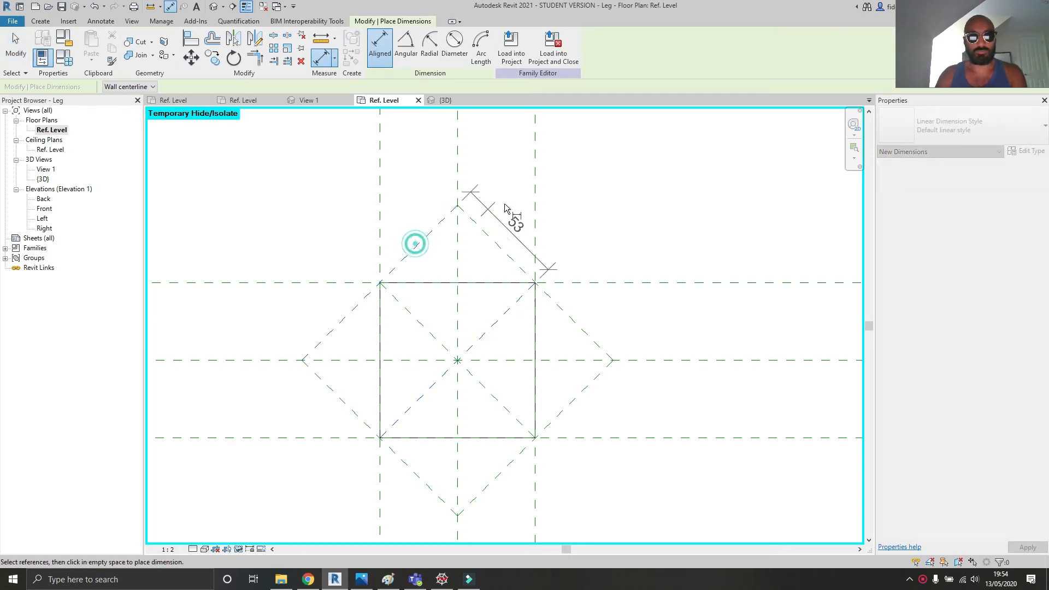
left_click(565, 196)
key("Escape")
key("Escape")
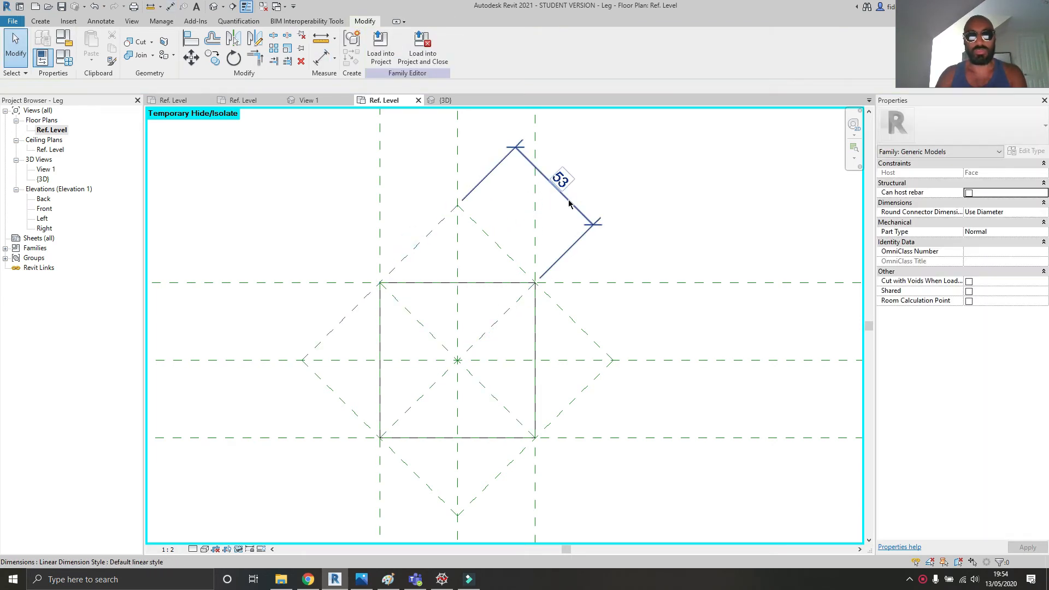
left_click(569, 204)
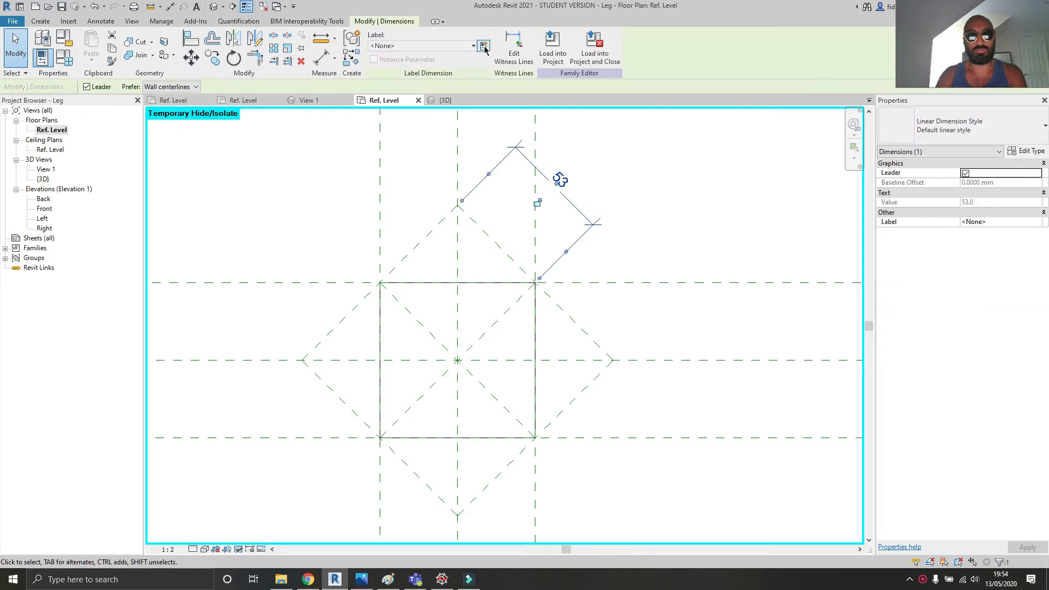
left_click(484, 47)
left_click(795, 322)
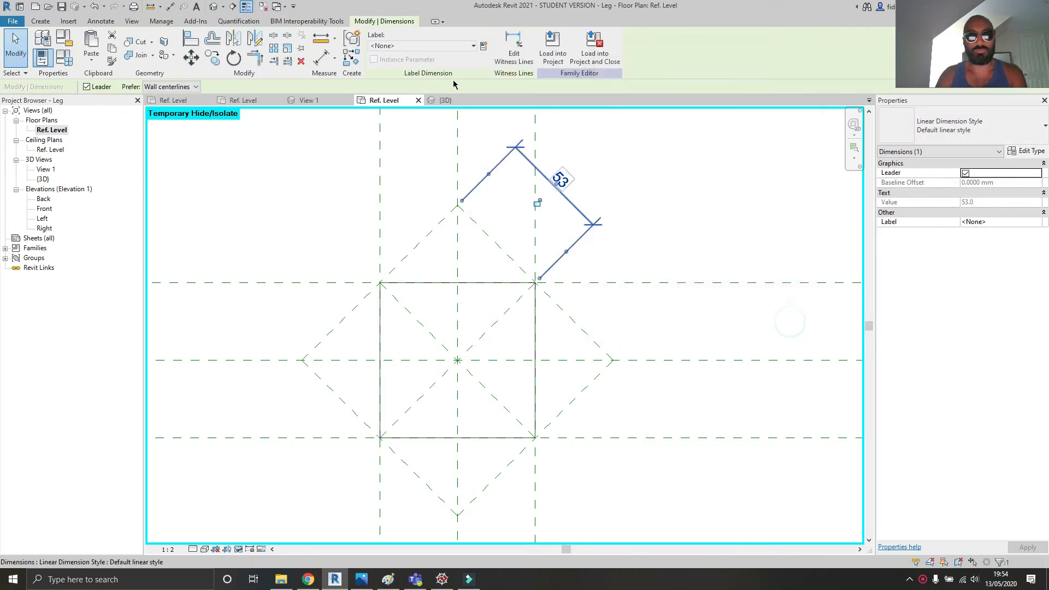
left_click(484, 49)
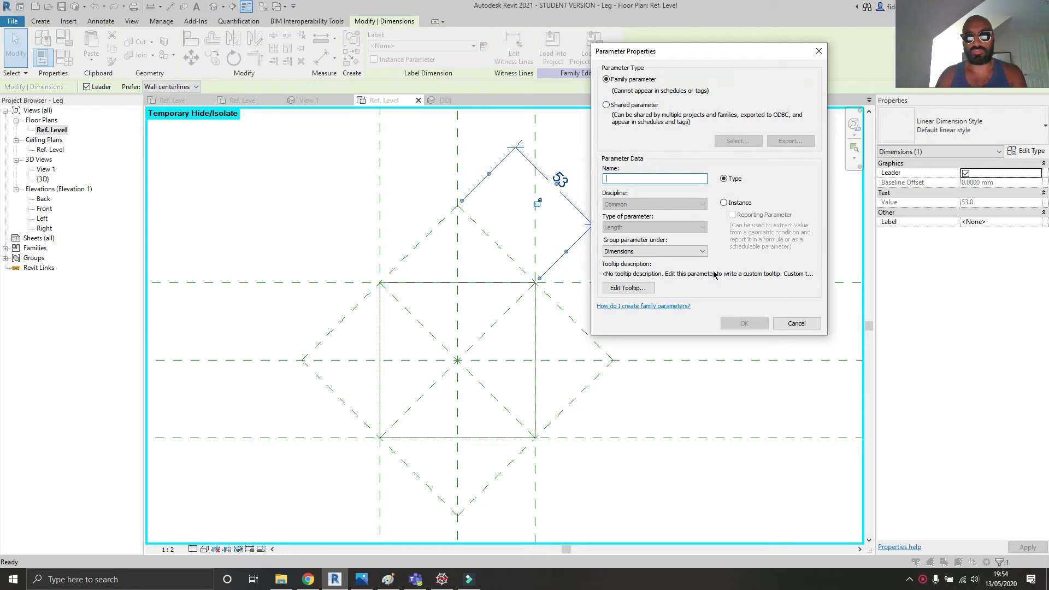
left_click(794, 322)
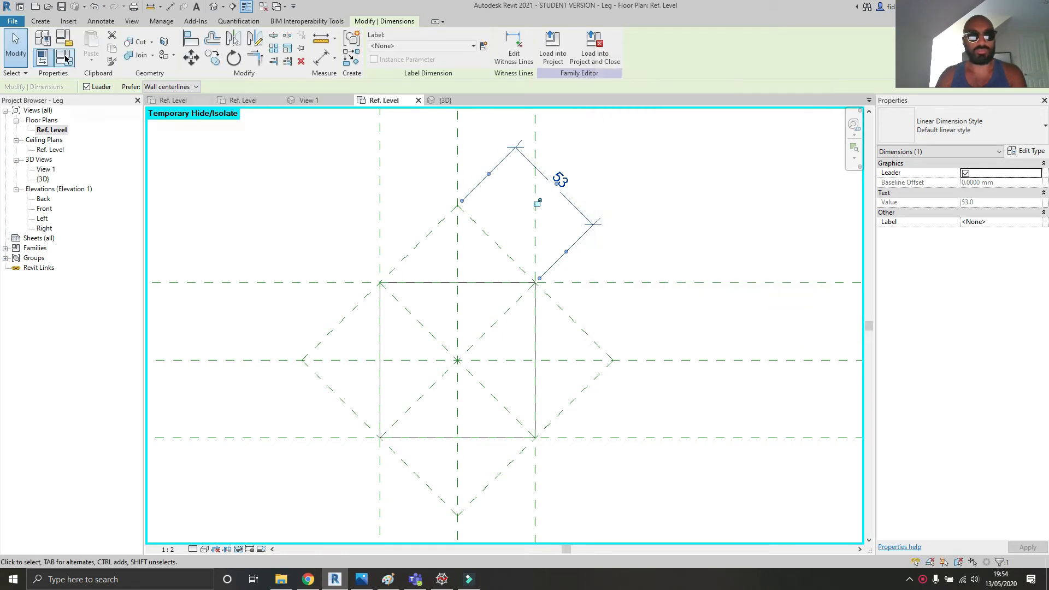
- Label the selected diagonal dimension with the existing Corner parameter
left_click(432, 46)
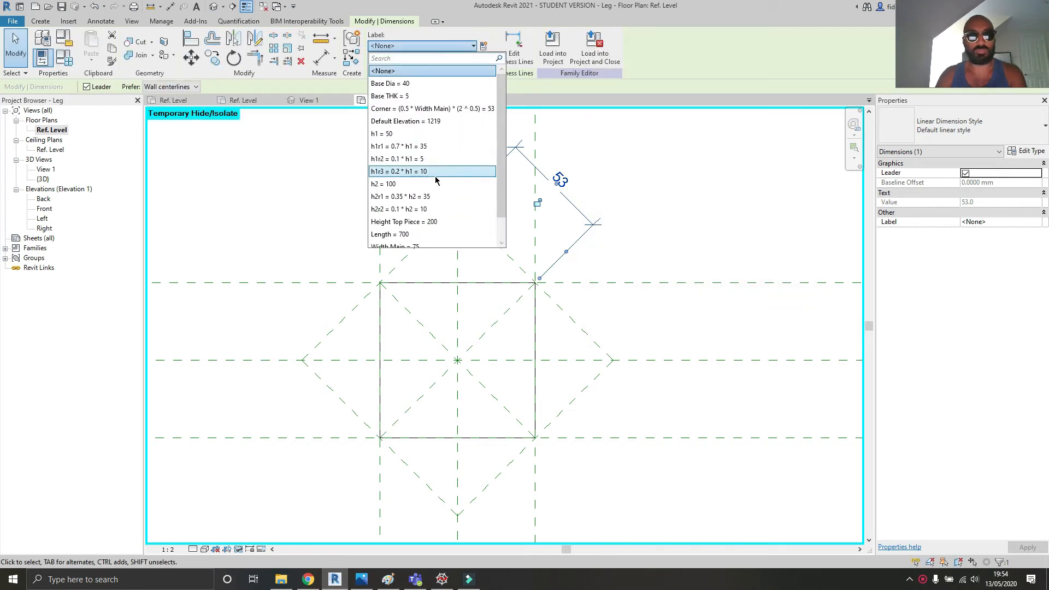
left_click(422, 109)
- Examine the Corner parameter's formula in the family types, part by part, and close the parameter list
left_click(64, 57)
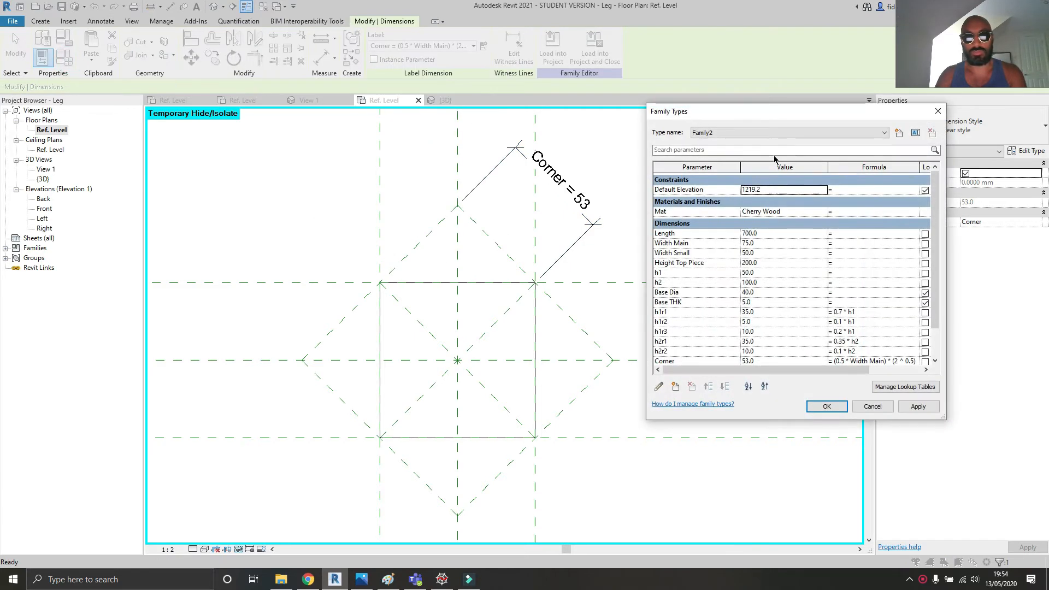
left_click_drag(849, 354, 937, 419)
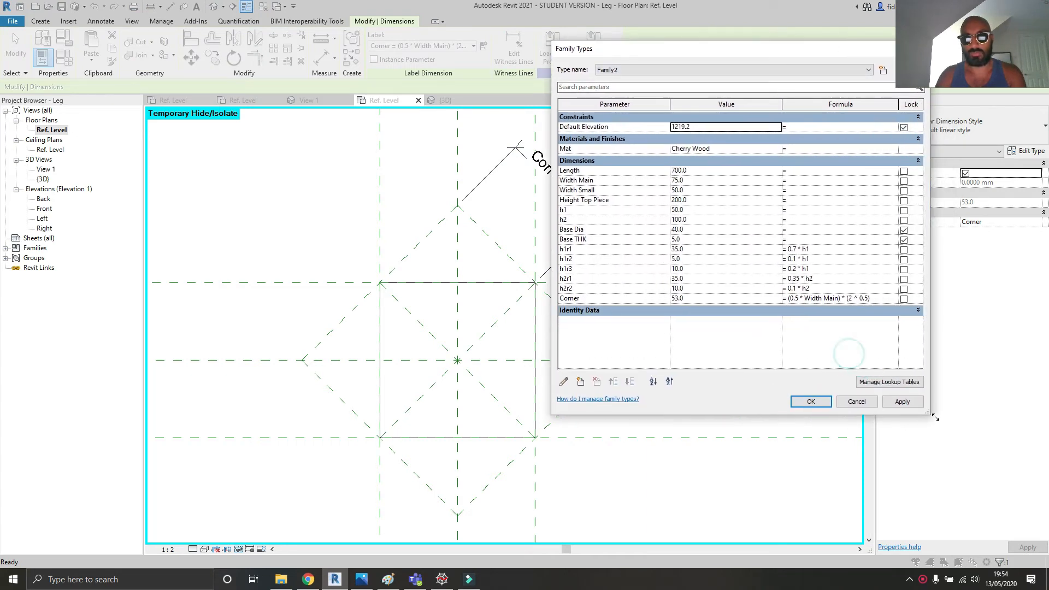
left_click(880, 299)
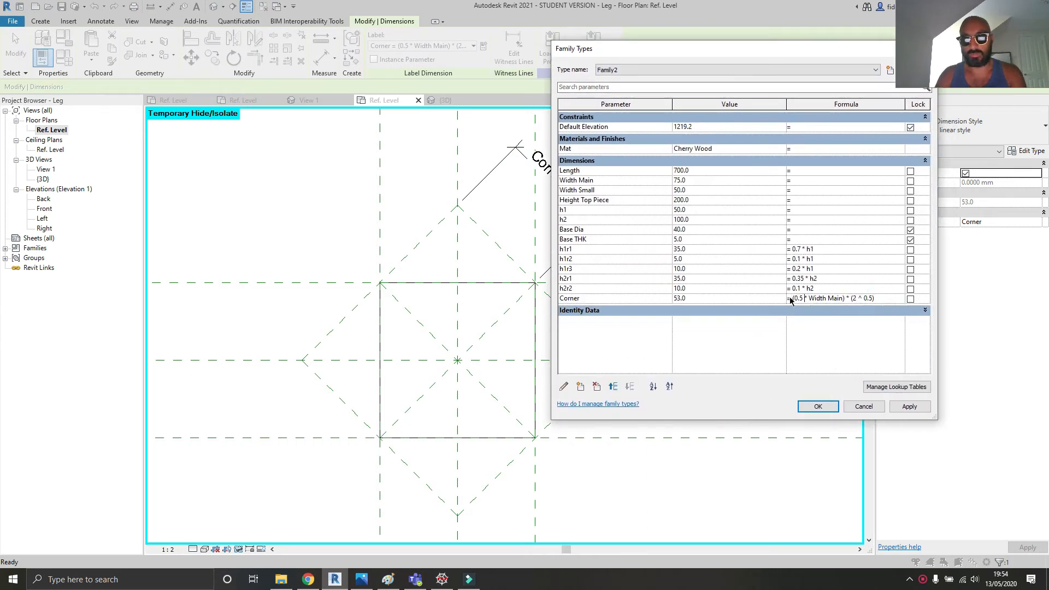
left_click_drag(793, 298, 873, 299)
left_click(824, 299)
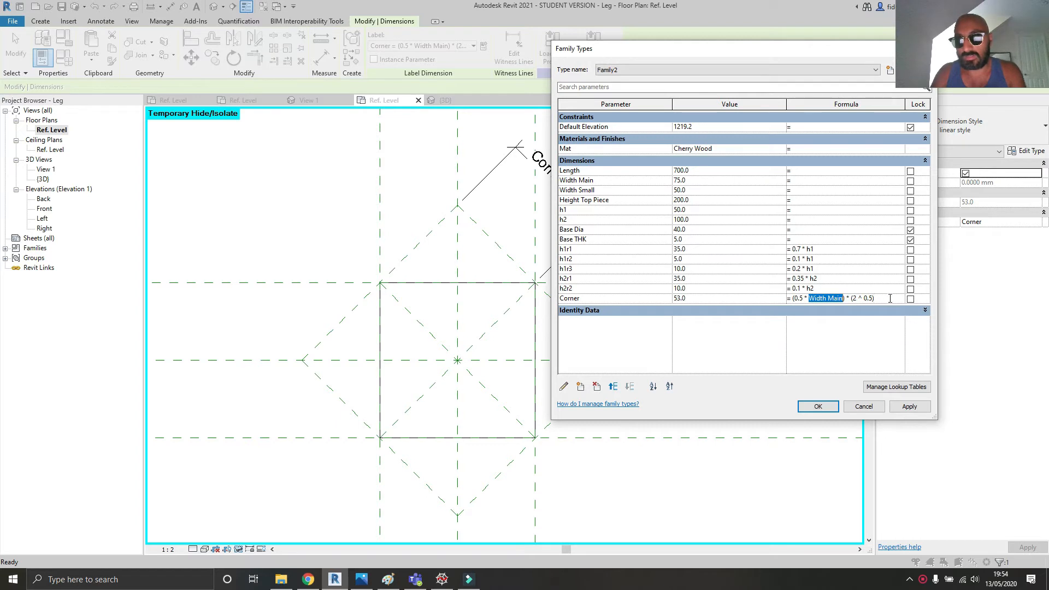
left_click_drag(890, 299, 791, 300)
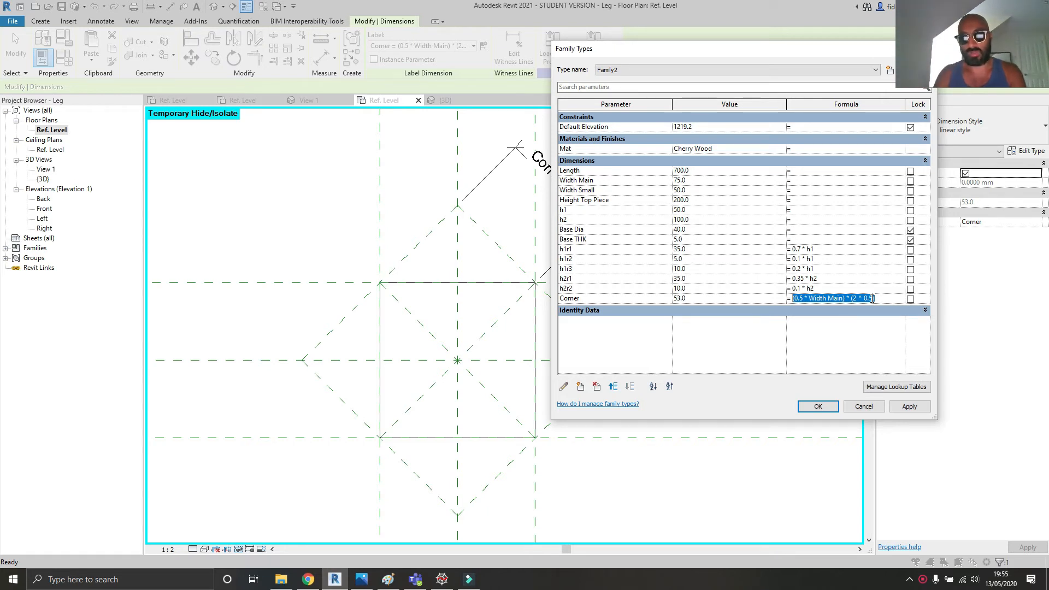
left_click(818, 406)
- Dimension the distance between the central falling diagonal plane and the parallel plane through the square's upper-right corner
key("d")
key("i")
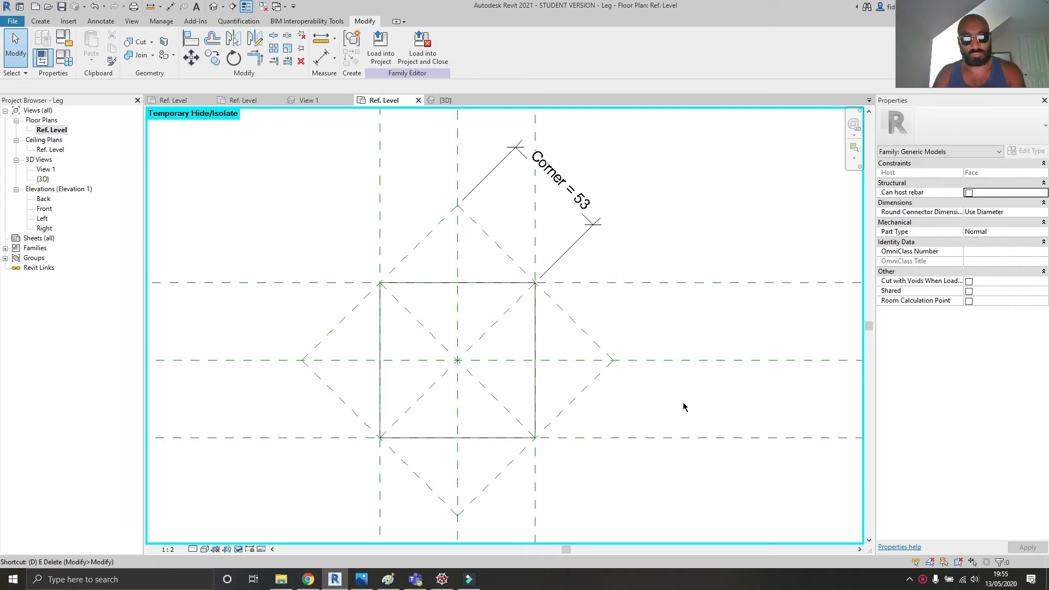
left_click(495, 398)
left_click(571, 324)
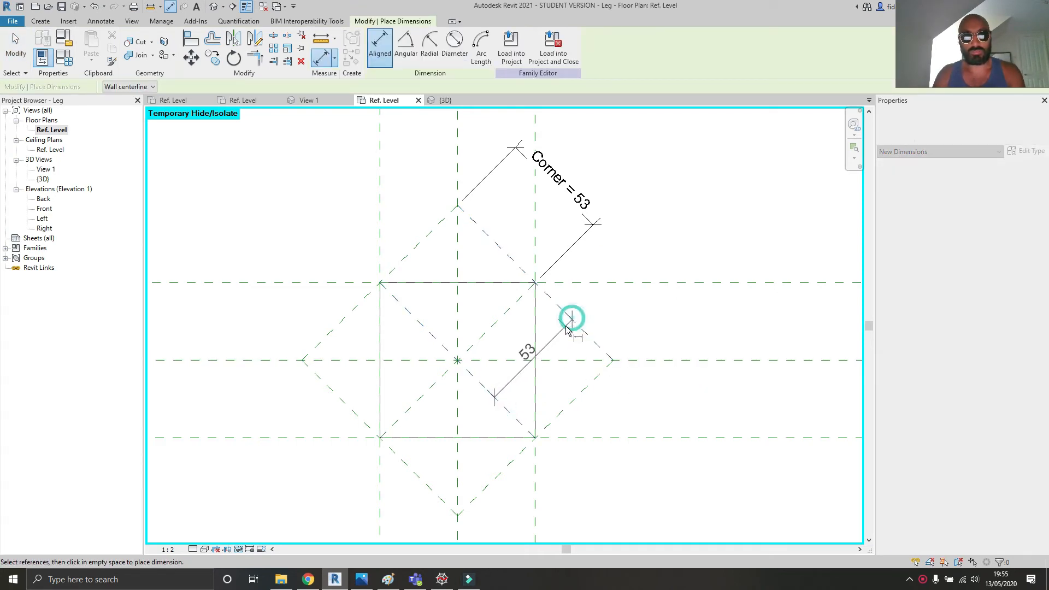
left_click(561, 339)
left_click(480, 385)
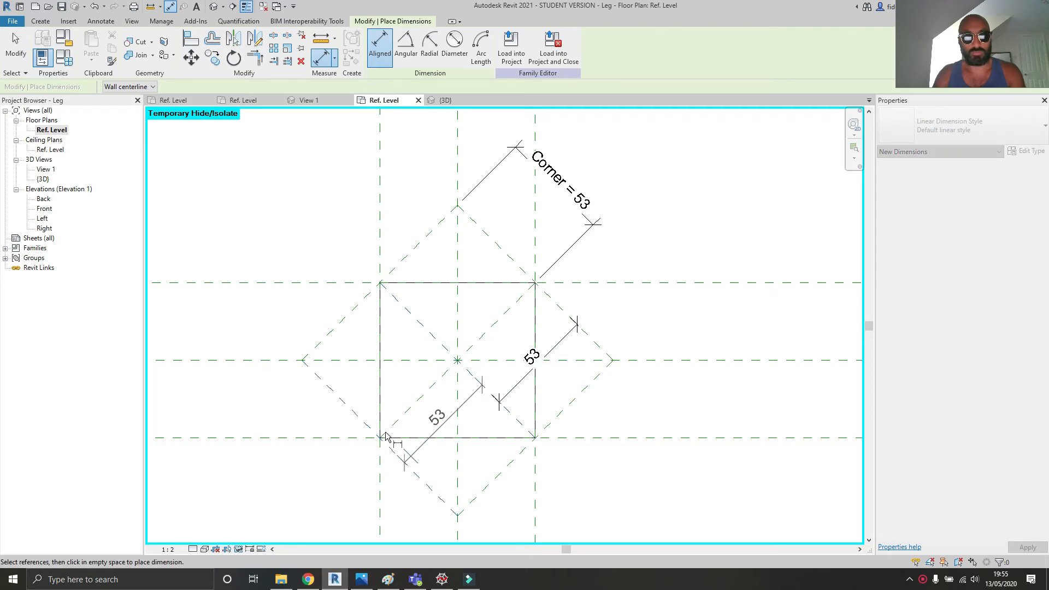
key("Escape")
key("Escape")
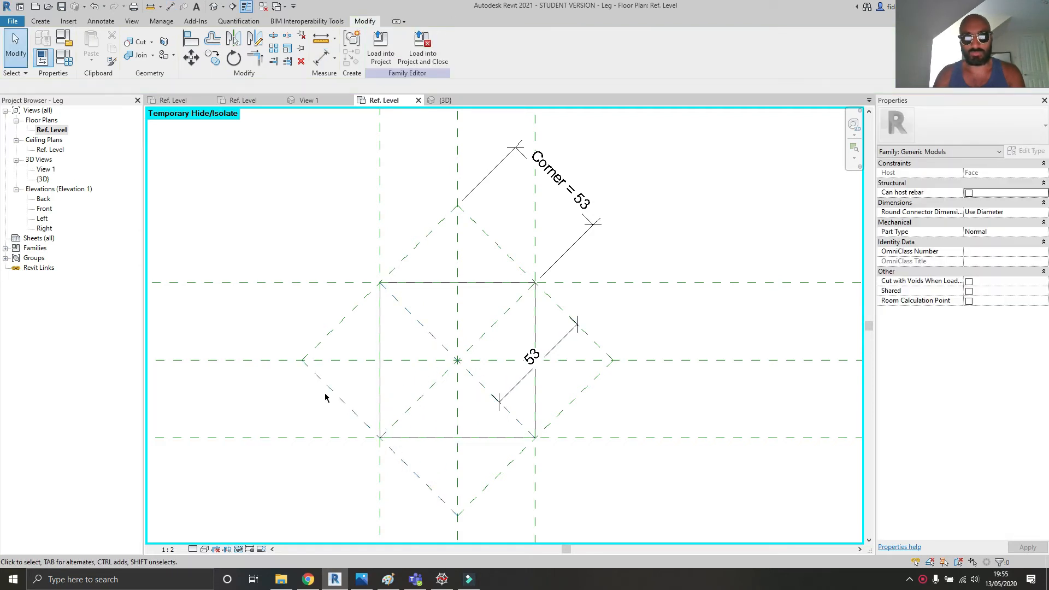
- Add a continuous dimension across the three falling diagonal planes, placed outside the square's upper-left corner, and set it to equal spacing
key("d")
key("i")
left_click(331, 388)
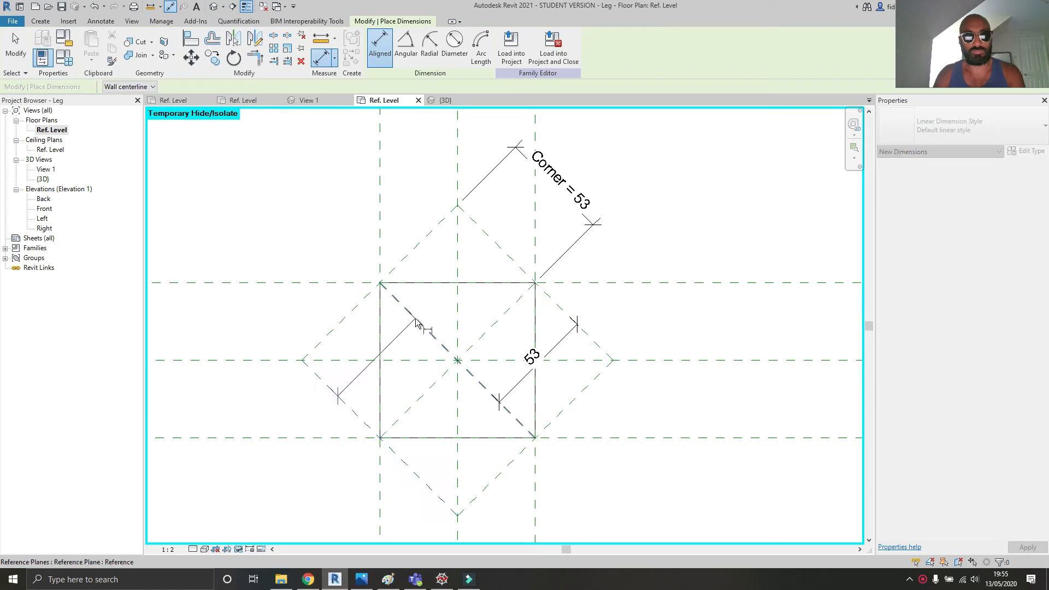
left_click(418, 320)
left_click(496, 246)
left_click(343, 178)
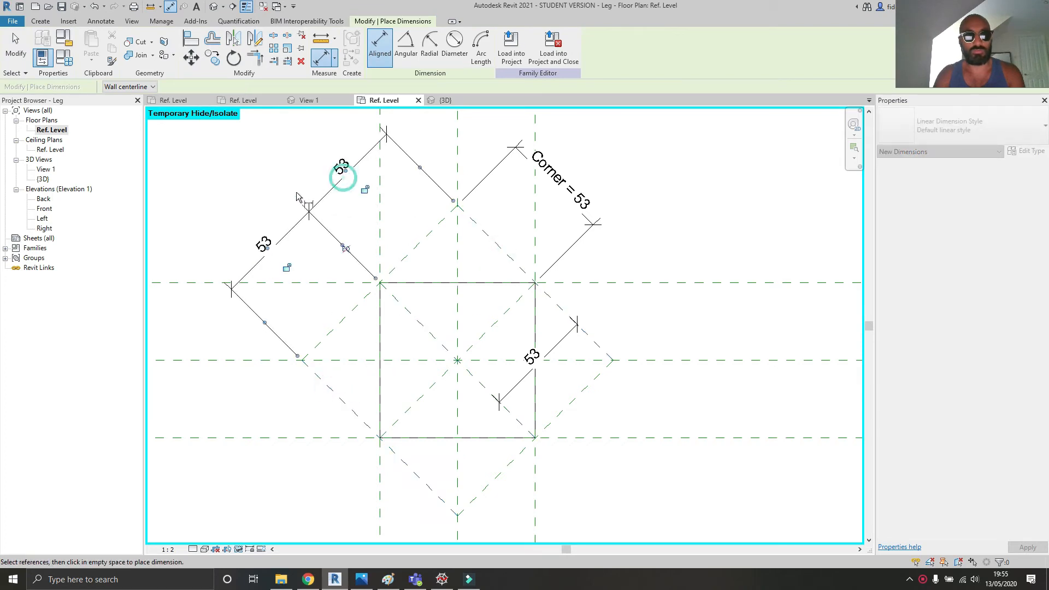
left_click(345, 249)
- Try a second continuous dimension across the three falling diagonal planes beyond the square's lower-right corner, and undo it
left_click(438, 502)
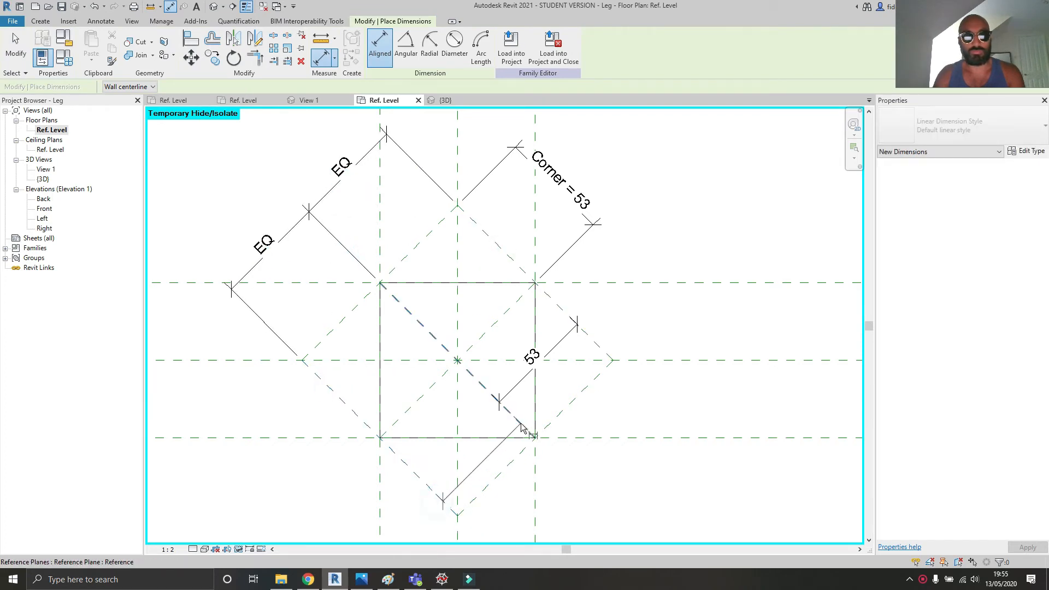
left_click(520, 424)
left_click(603, 350)
middle_click_drag(614, 400, 582, 314)
left_click(606, 409)
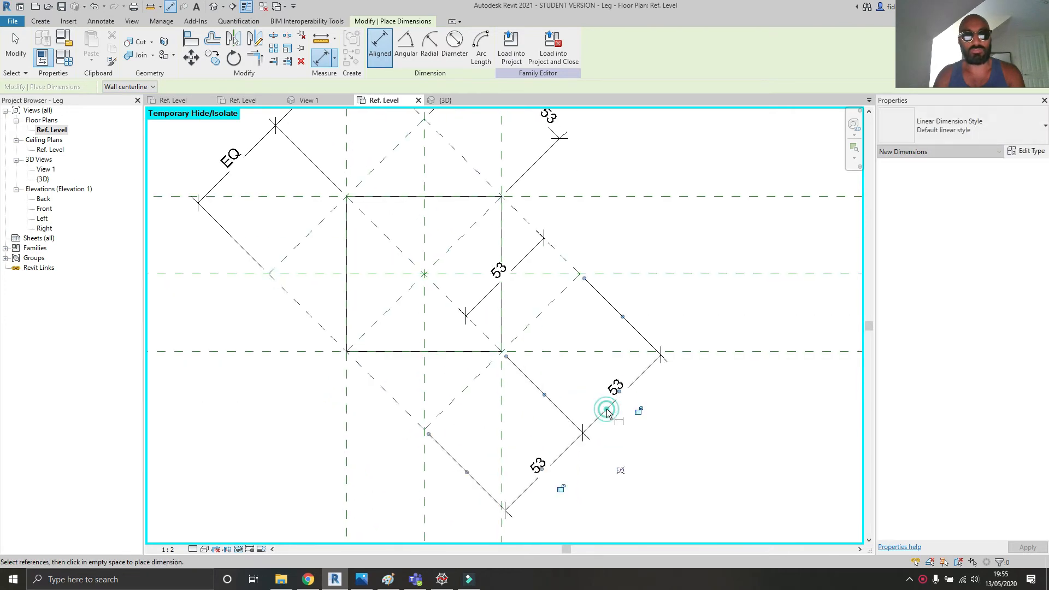
key("ctrl+z")
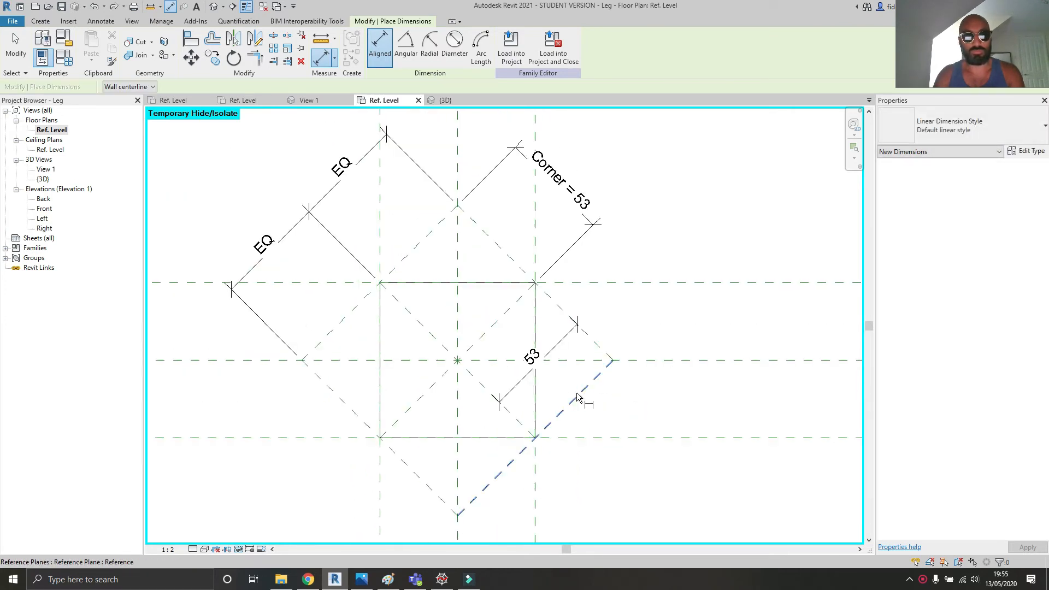
left_click(579, 392)
left_click(428, 240)
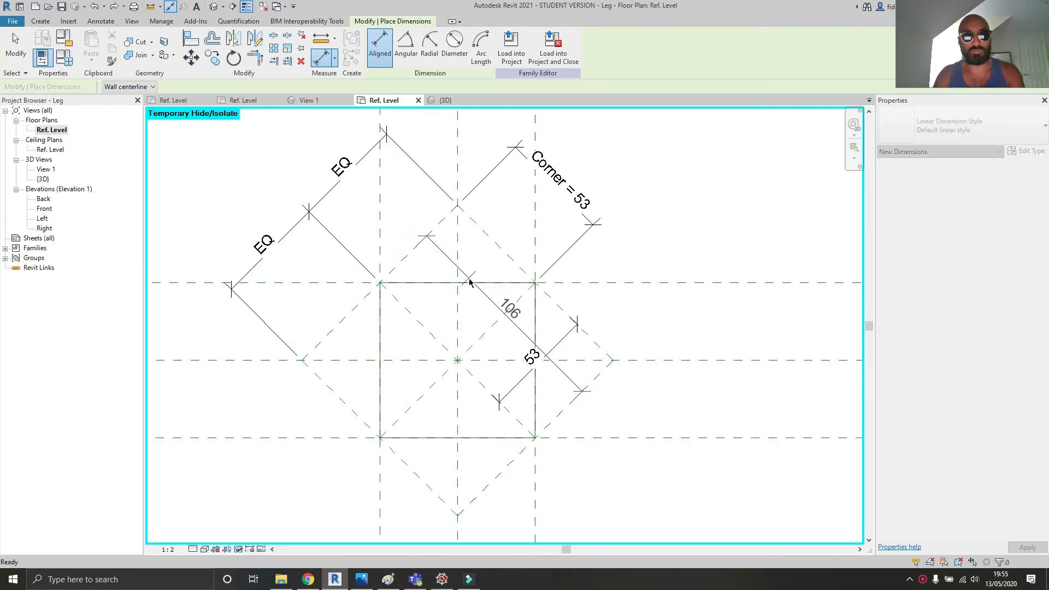
key("Escape")
- Add a continuous dimension across the three rising diagonal planes, placed outside the square's upper-right corner, and set it to equal spacing
left_click(590, 386)
left_click(474, 328)
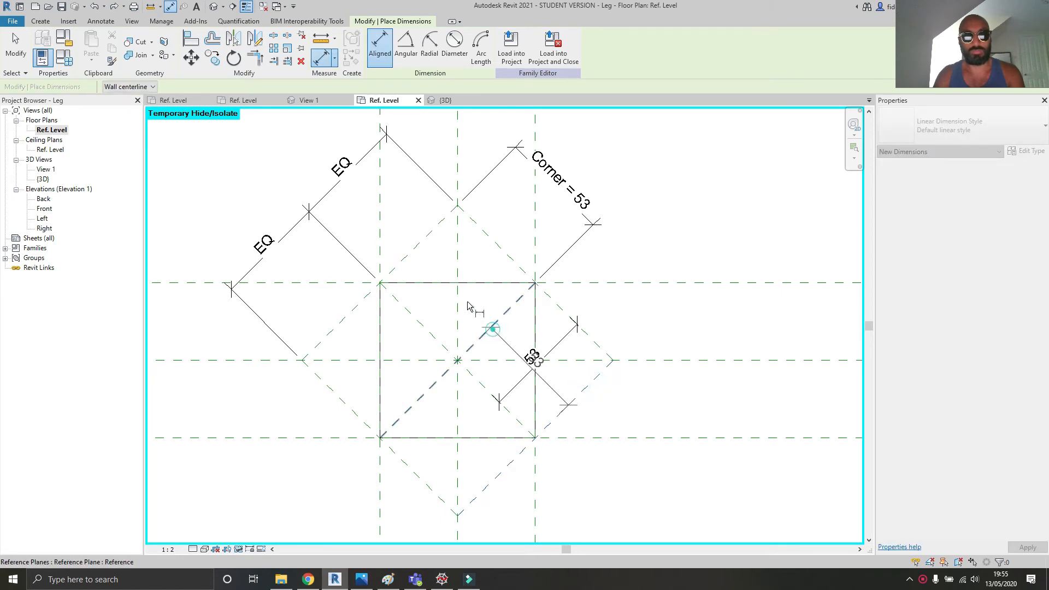
left_click(418, 244)
left_click(498, 203)
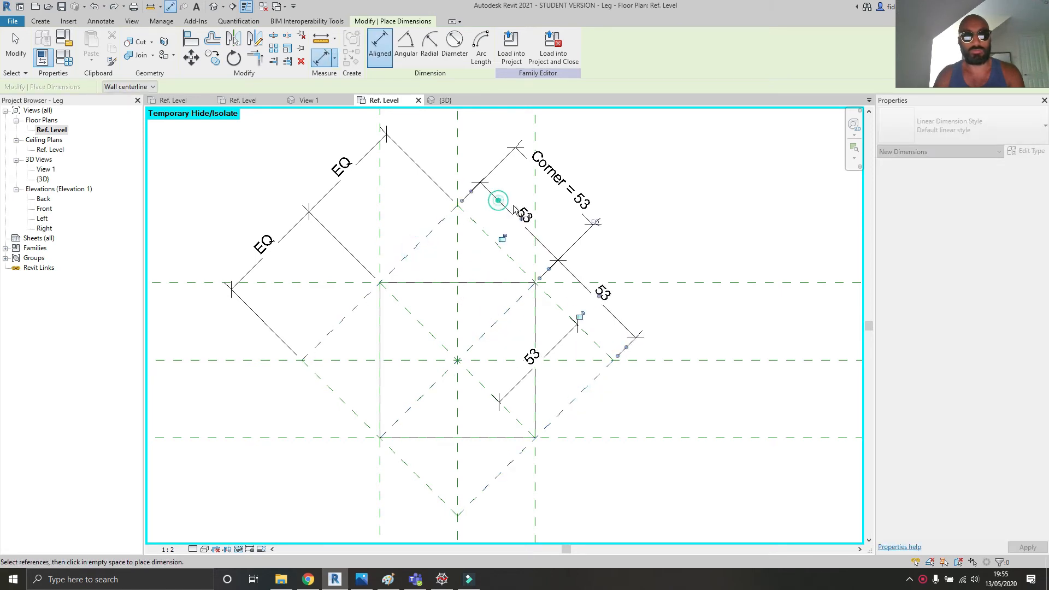
key("Escape")
key("Escape")
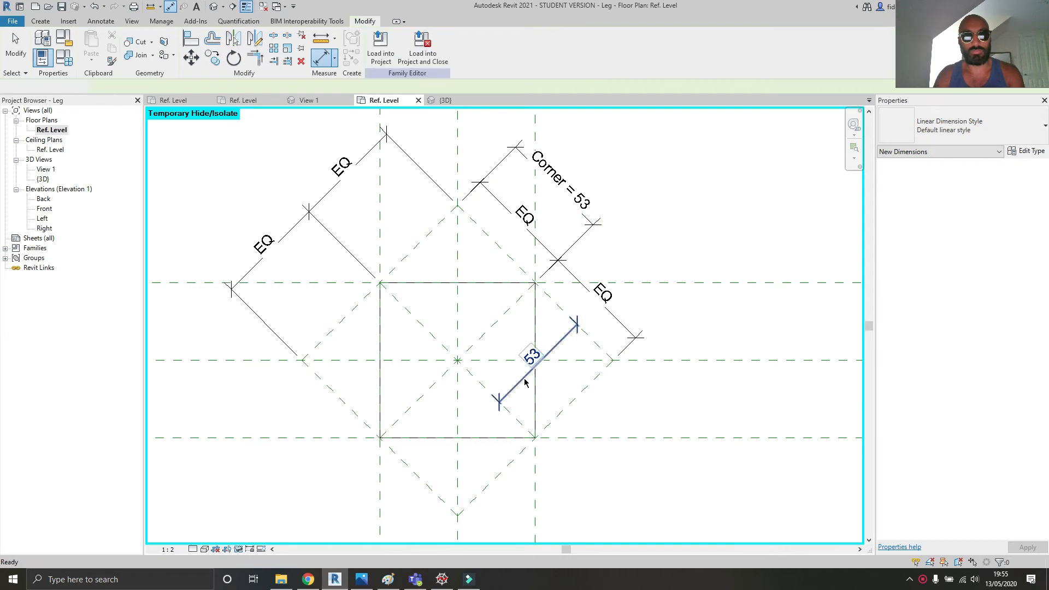
- Move the unlabelled dimension inside the diamond out beyond the upper-left EQ string and label it with the Corner parameter
left_click_drag(523, 380, 293, 152)
left_click(419, 45)
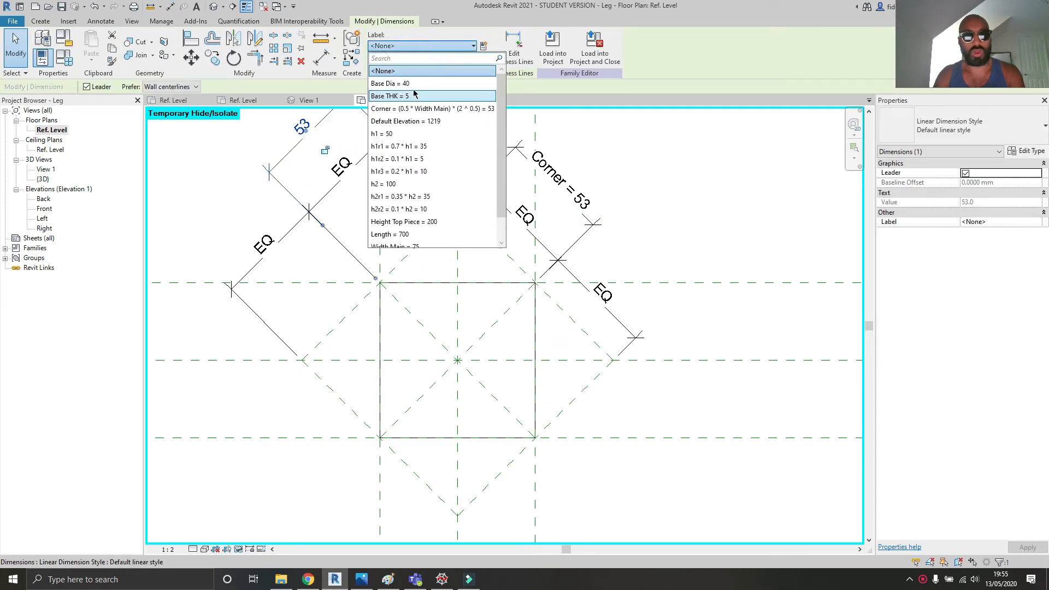
left_click(412, 110)
left_click(766, 230)
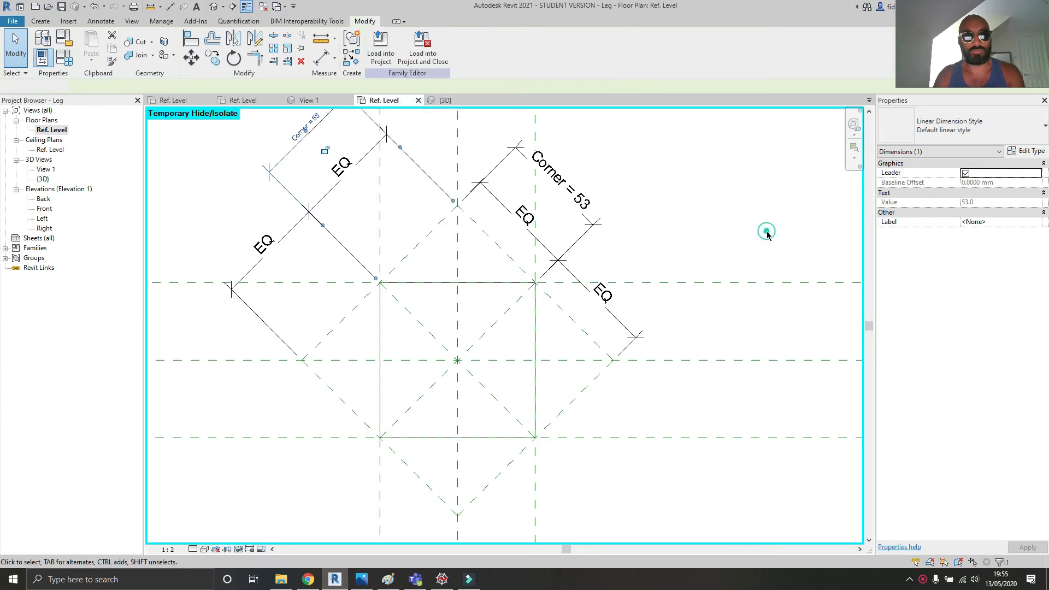
- Close the inactive views and reset the temporary hide/isolate in the Ref. Level plan
scroll(732, 243, "down", 1)
middle_click_drag(708, 252, 625, 298)
scroll(650, 274, "down", 1)
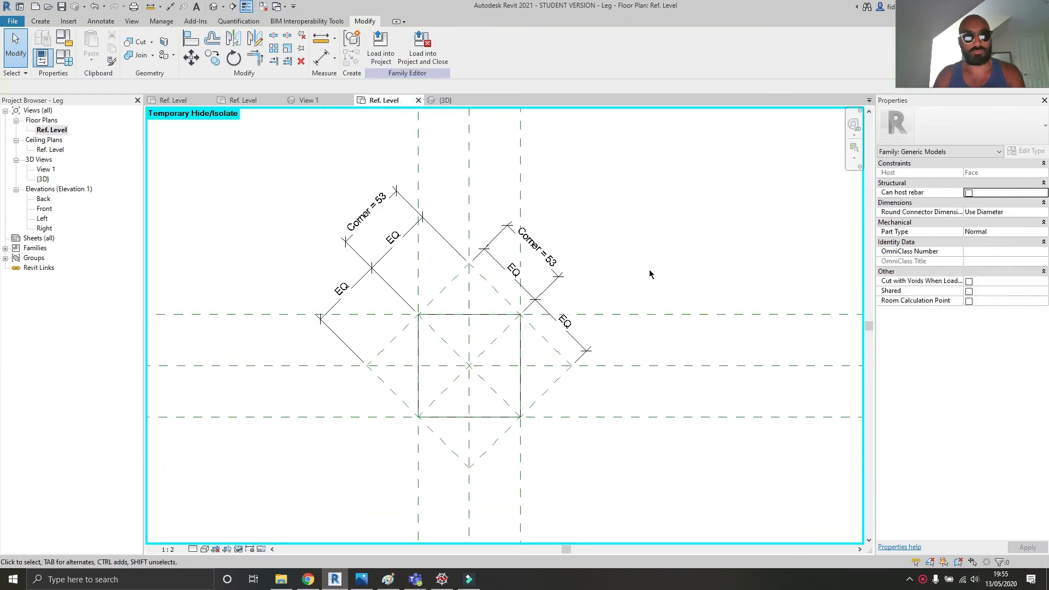
left_click(261, 6)
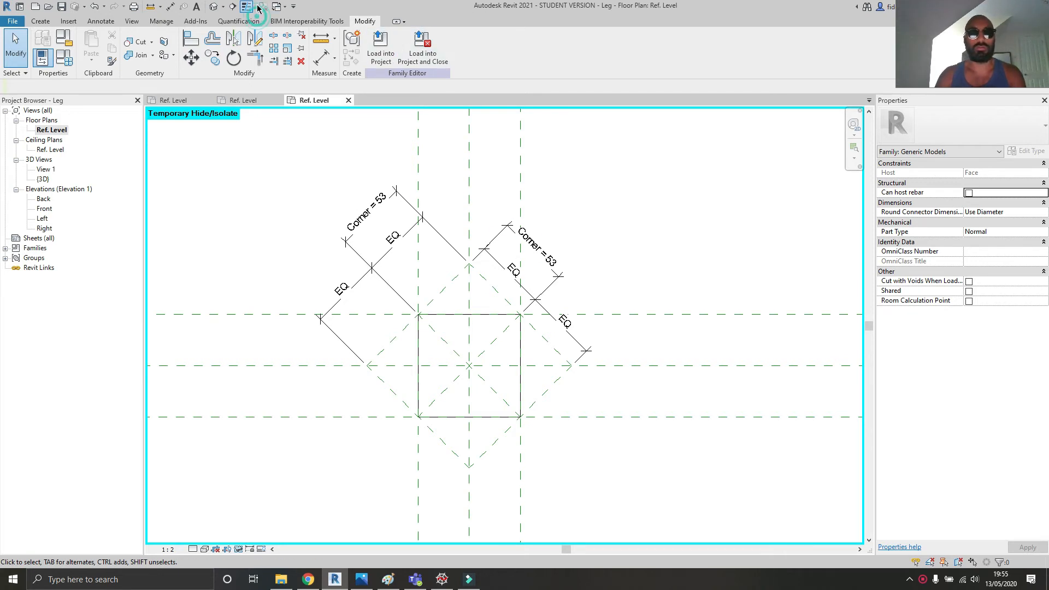
key("h")
key("r")
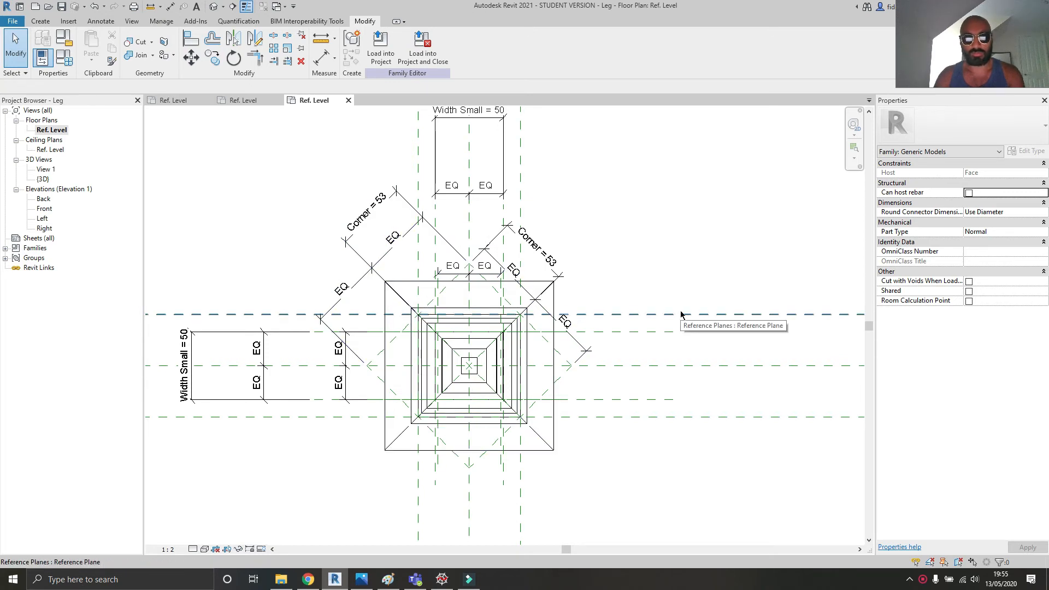
- Test the constraints by moving the square's upper reference plane outward, inspect the upper-right corner, and undo the move
left_click_drag(680, 315, 680, 282)
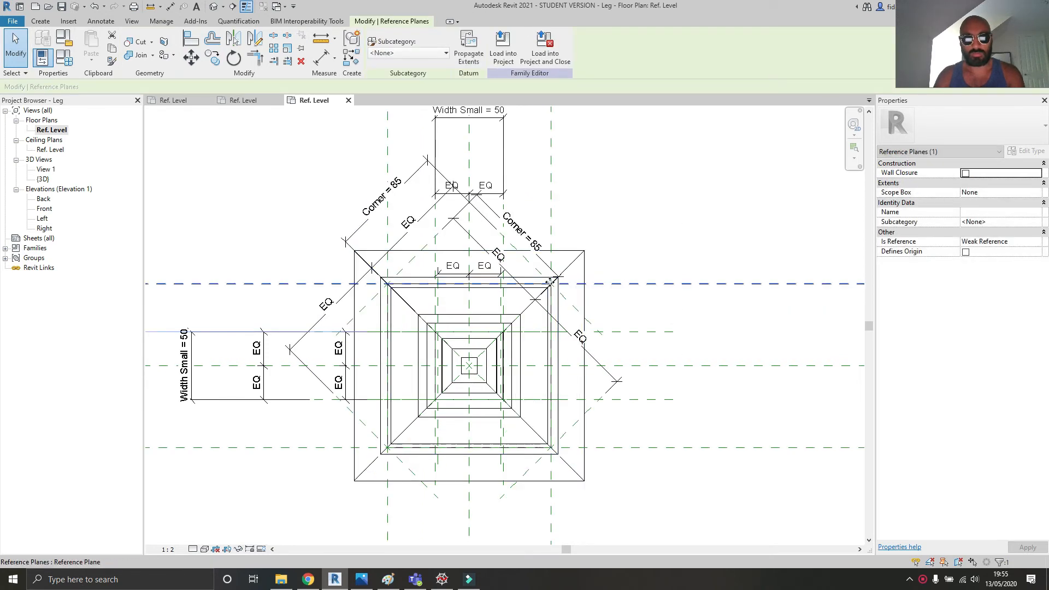
scroll(553, 287, "up", 5)
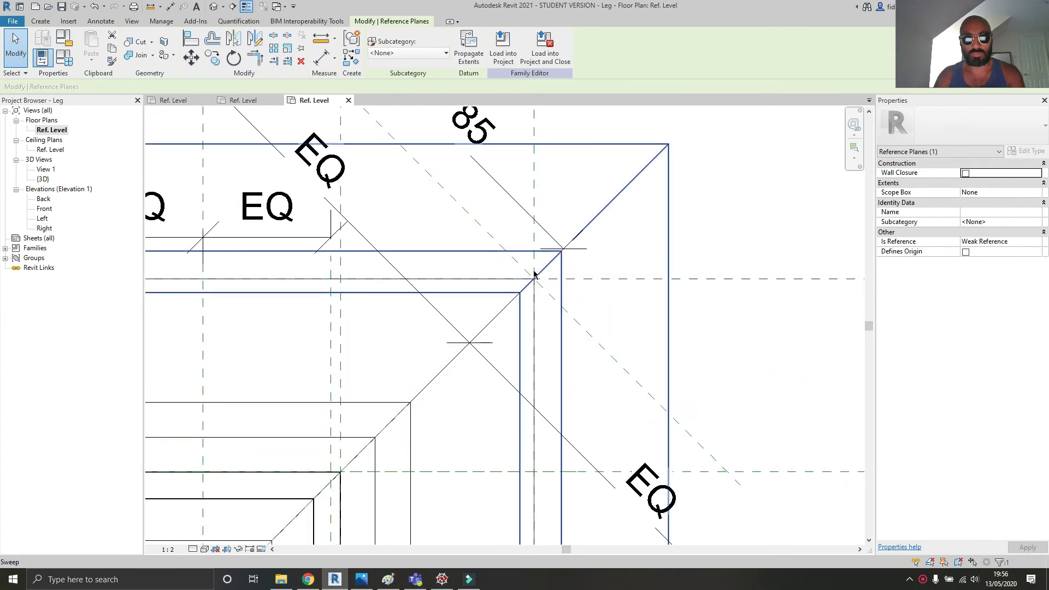
scroll(481, 258, "down", 5)
key("ctrl+z")
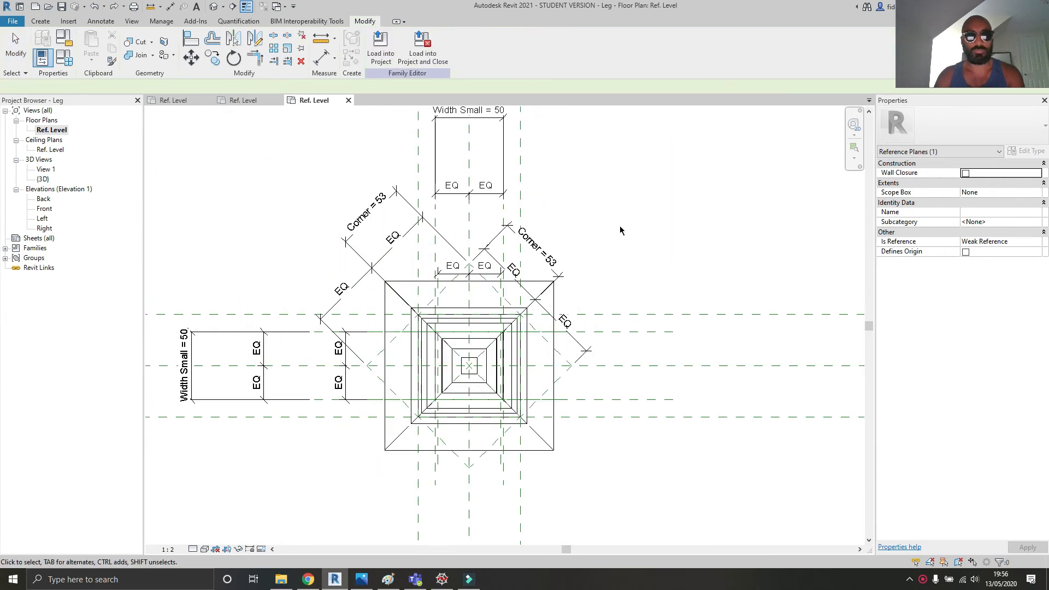
- Load the edited Leg family into Family7, overwriting the existing version
left_click(630, 220)
left_click(387, 58)
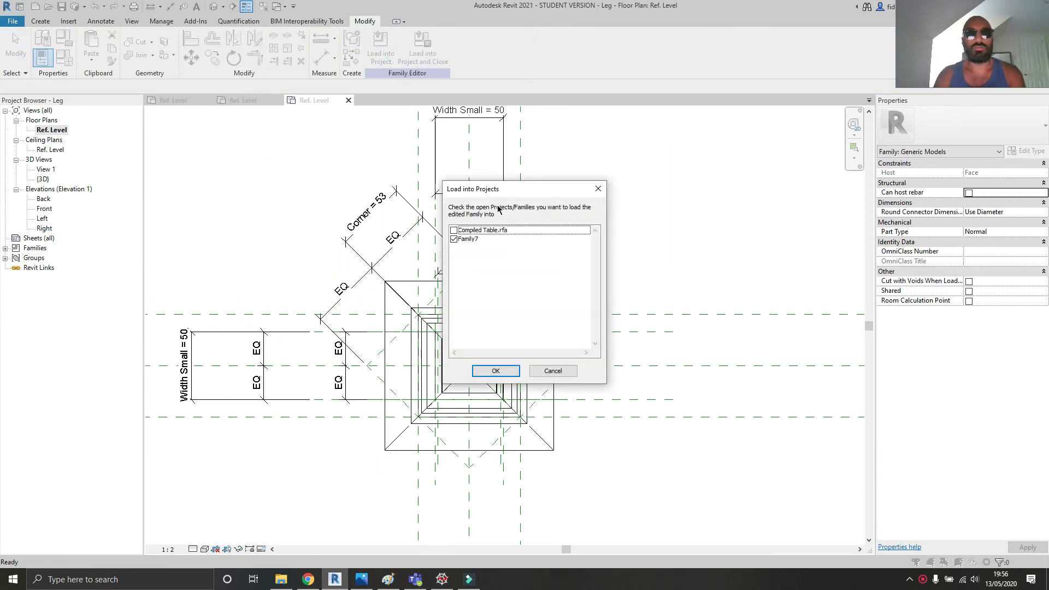
left_click(493, 371)
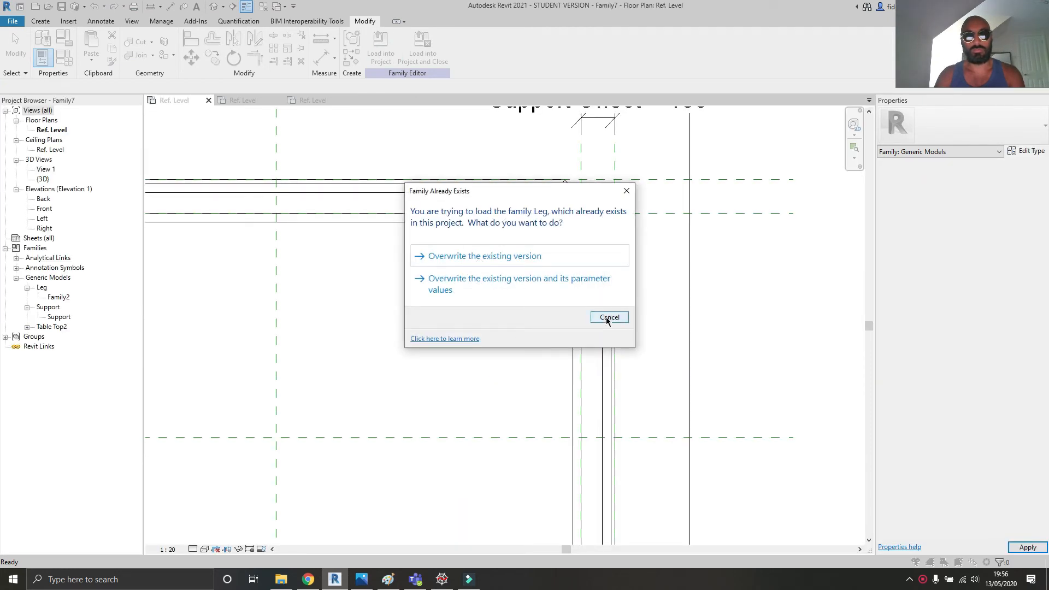
left_click(536, 257)
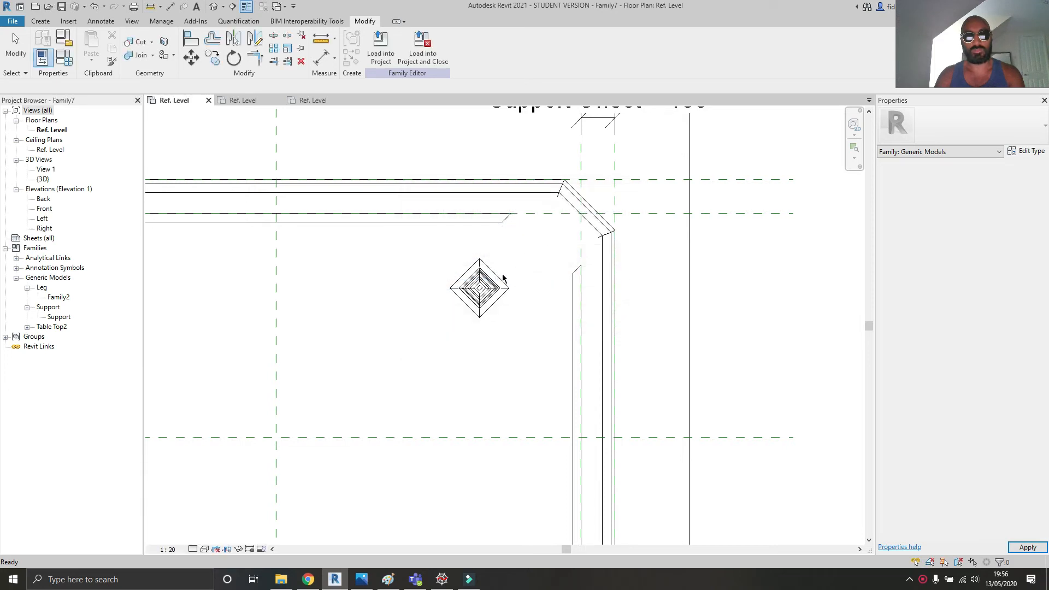
- Reopen the Leg family and set the four diagonal reference planes forming the diamond to Strong Reference
left_click(478, 300)
double_click(478, 299)
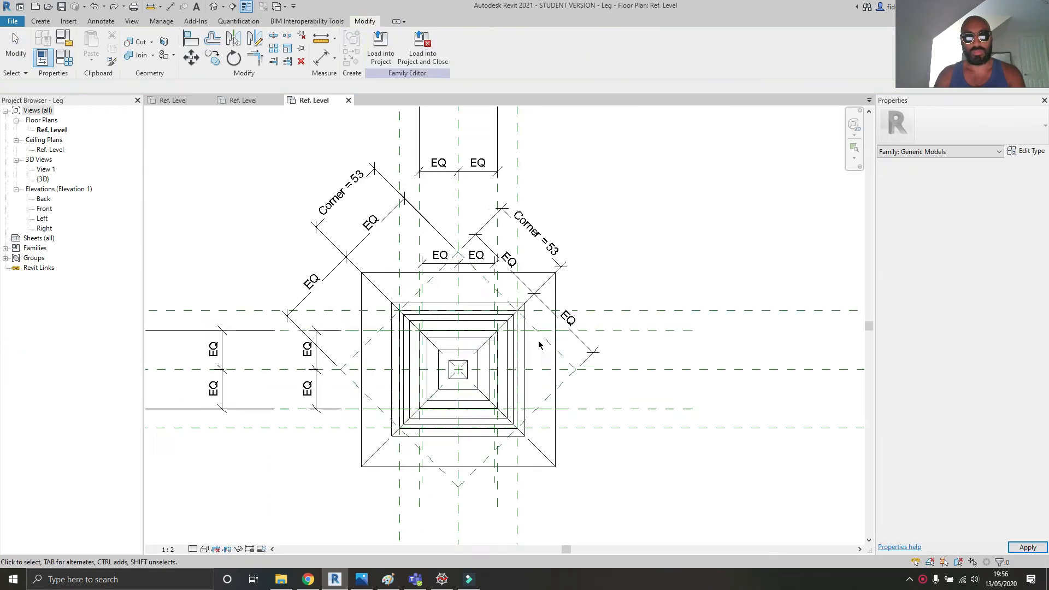
left_click(537, 333)
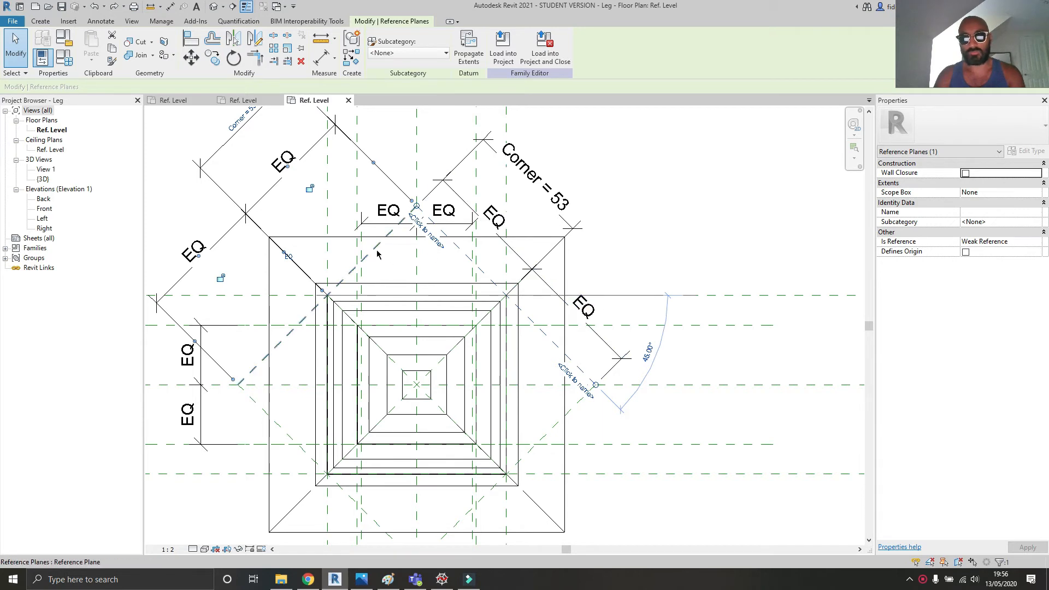
left_click(279, 428)
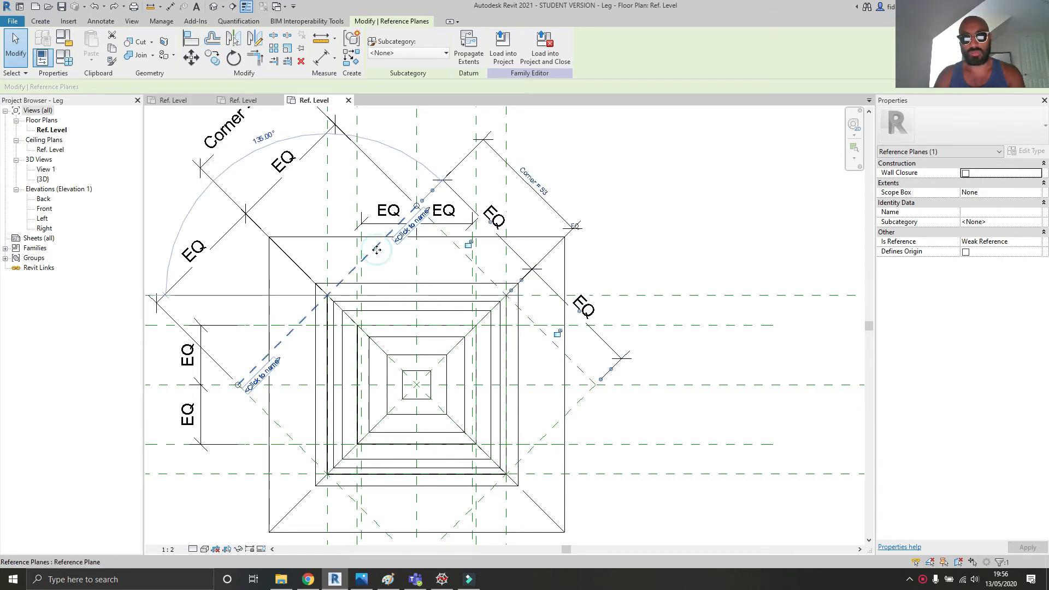
left_click(554, 428, "ctrl")
left_click(544, 335, "ctrl")
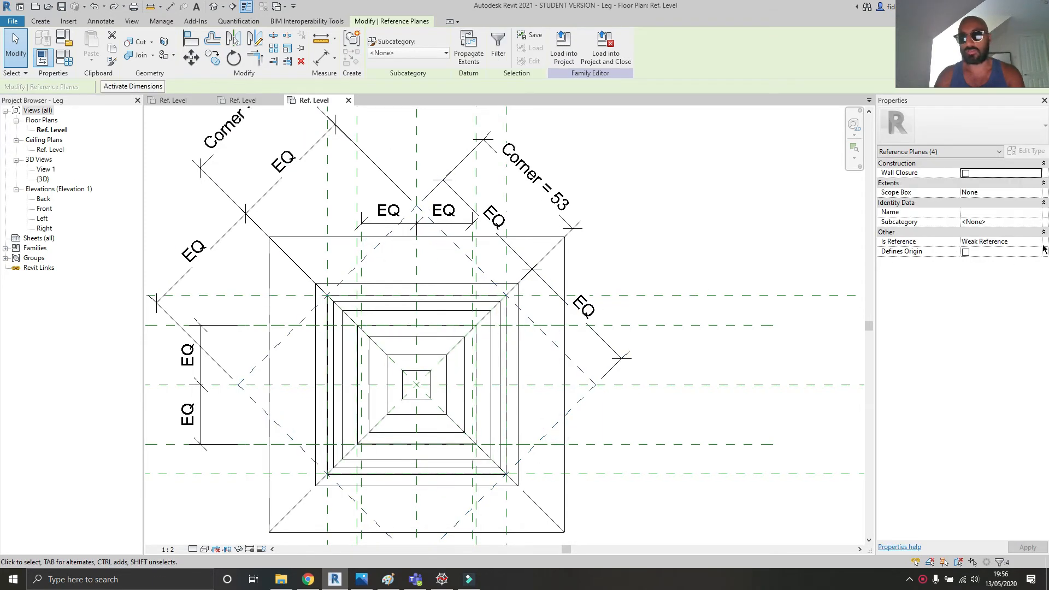
left_click(1036, 242)
left_click(994, 255)
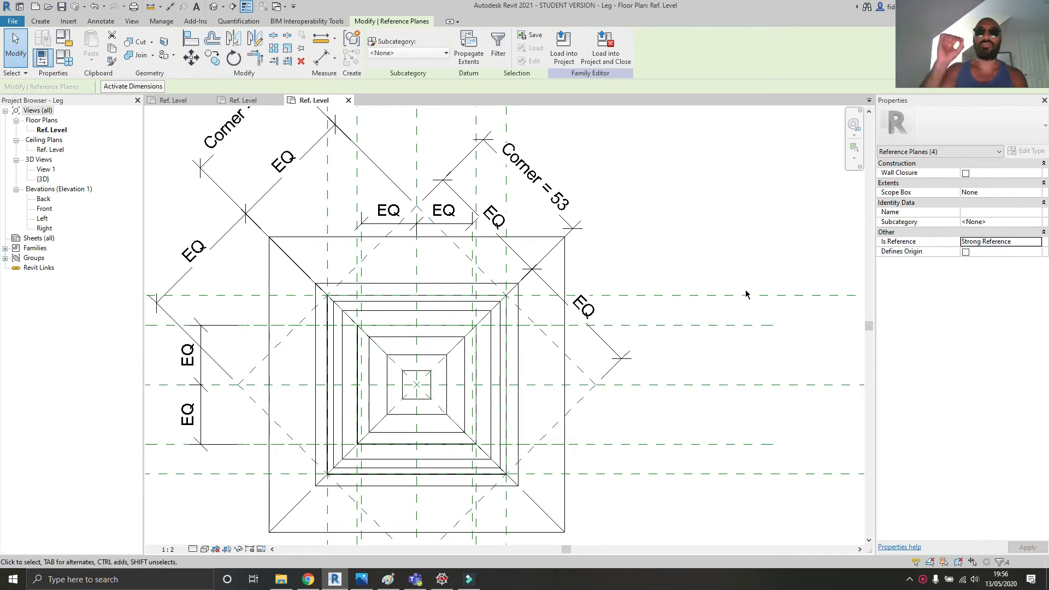
- Add the square's outer, centre and crossing diagonal reference planes to the selected diamond planes and temporarily hide them all in the view
scroll(683, 263, "down", 3)
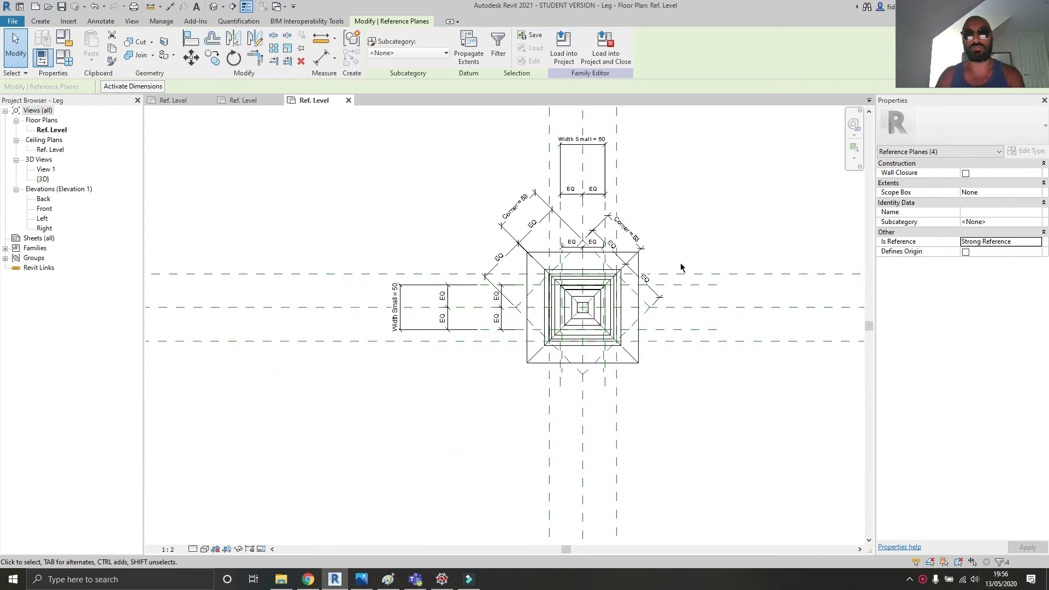
scroll(686, 286, "up", 2)
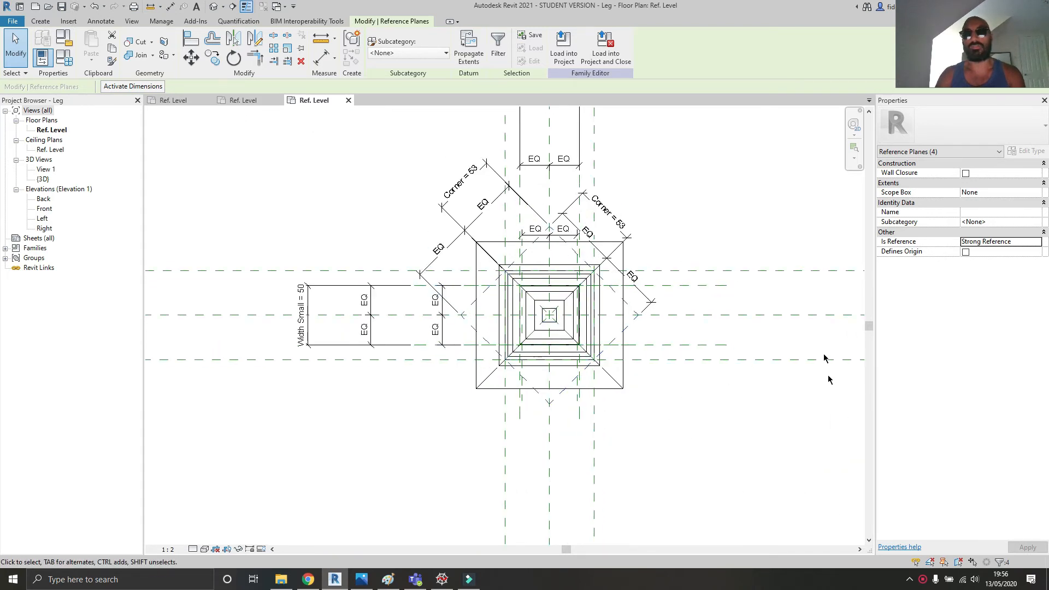
left_click_drag(833, 427, 774, 222)
middle_click_drag(645, 123, 644, 241)
left_click(595, 201, "ctrl")
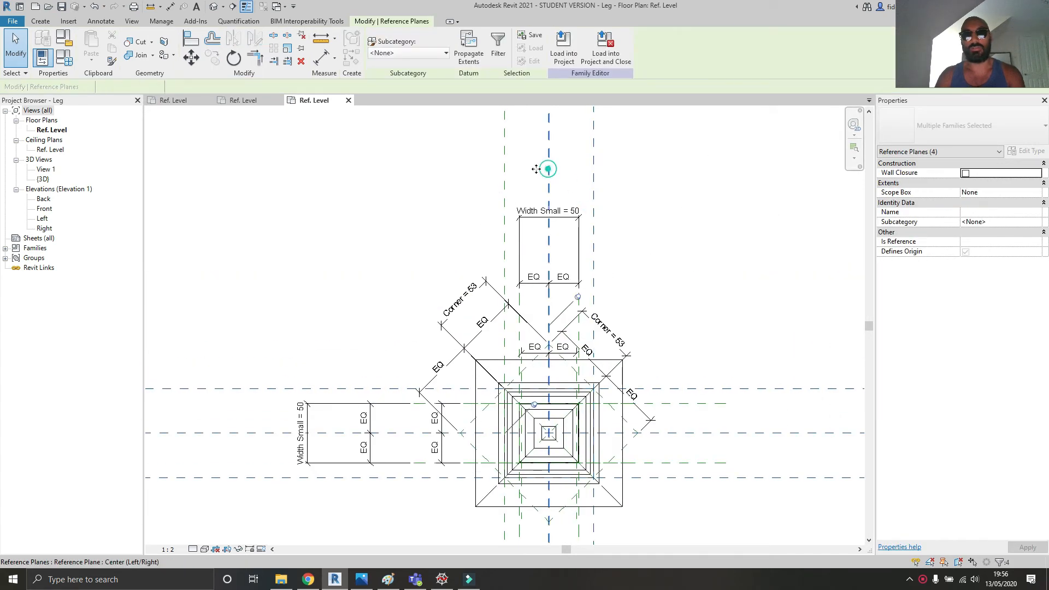
left_click(549, 167, "ctrl")
left_click(504, 165, "ctrl")
middle_click_drag(594, 320, 573, 164)
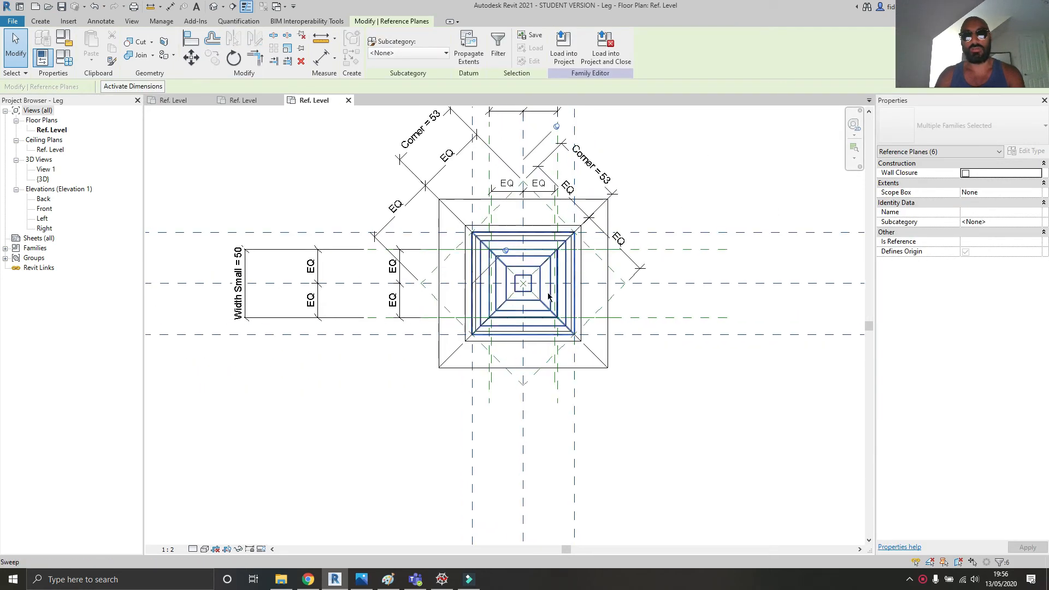
scroll(528, 280, "up", 5)
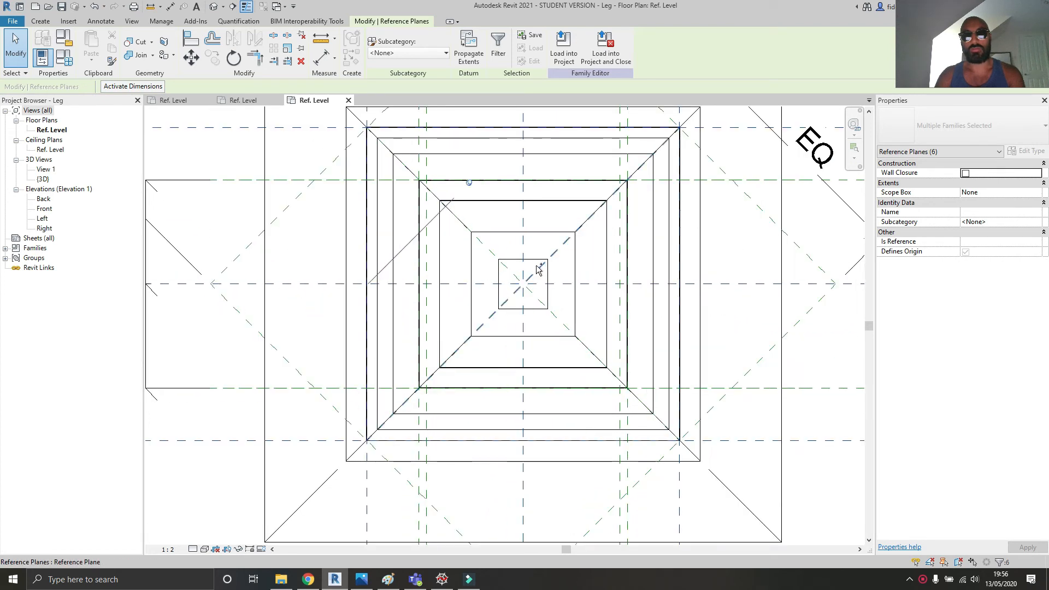
left_click(536, 266, "ctrl")
left_click(487, 246, "ctrl")
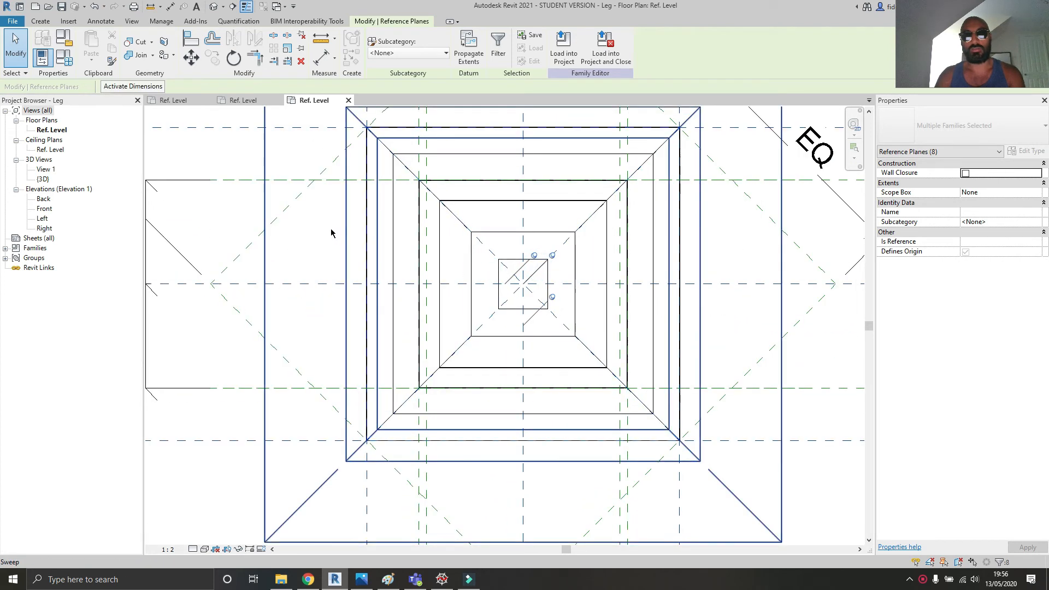
scroll(331, 232, "down", 2)
left_click(519, 411, "ctrl")
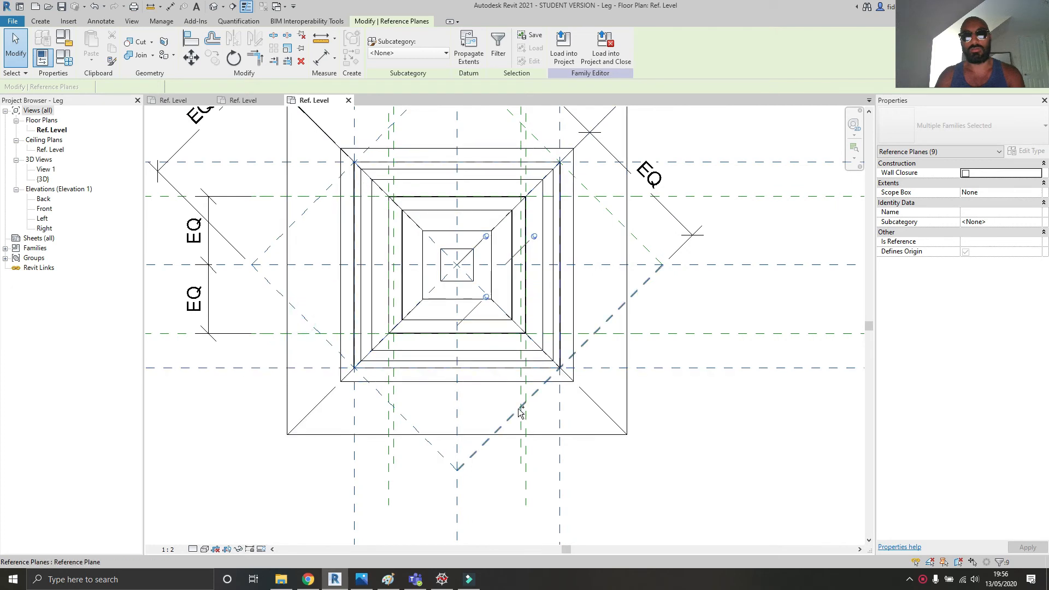
left_click(518, 409, "ctrl")
left_click(607, 208, "ctrl")
scroll(607, 208, "down", 3)
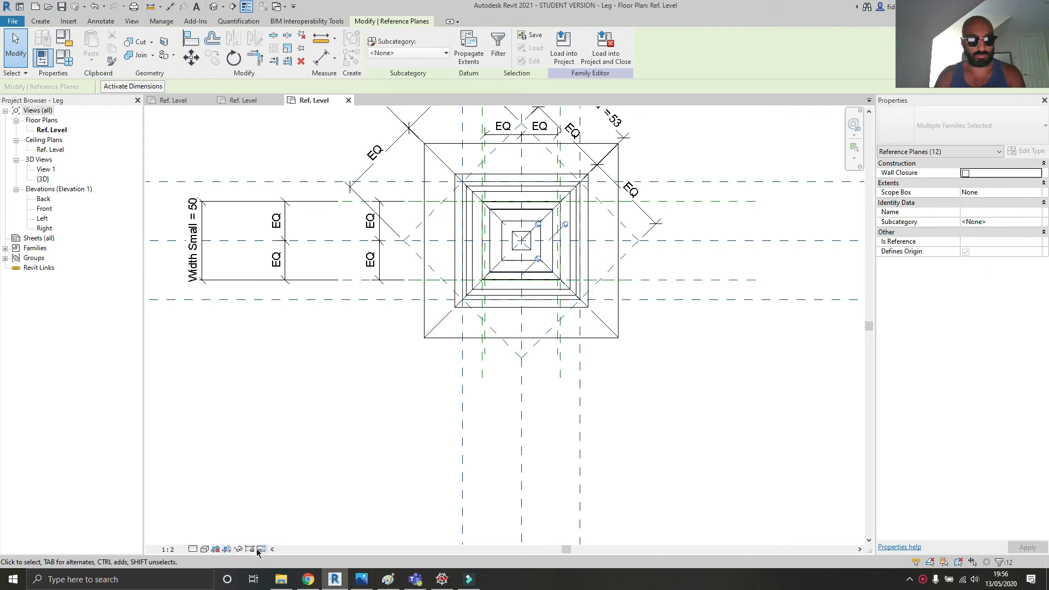
left_click(238, 549)
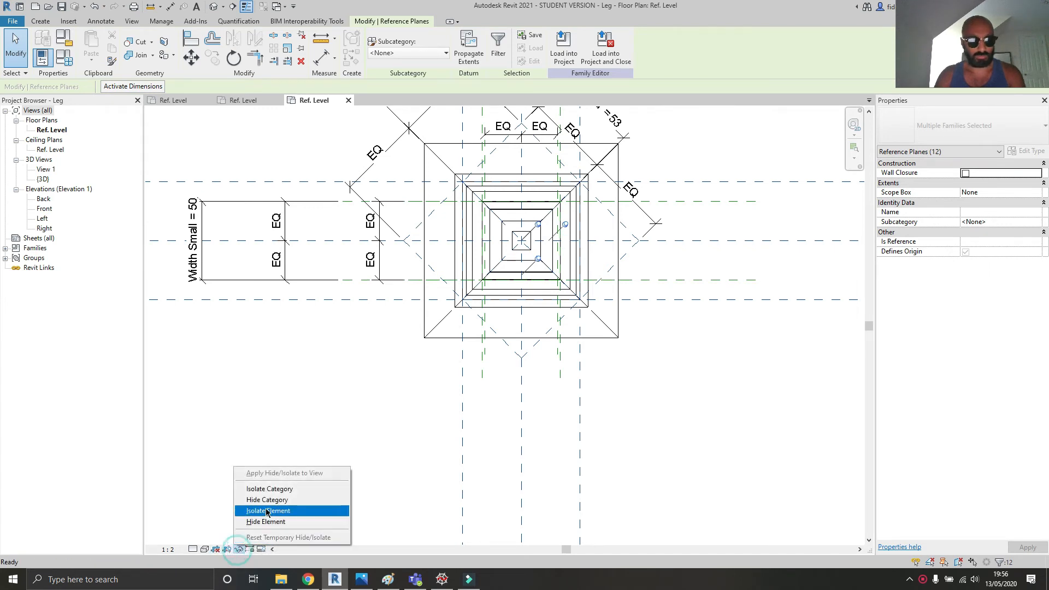
left_click(268, 520)
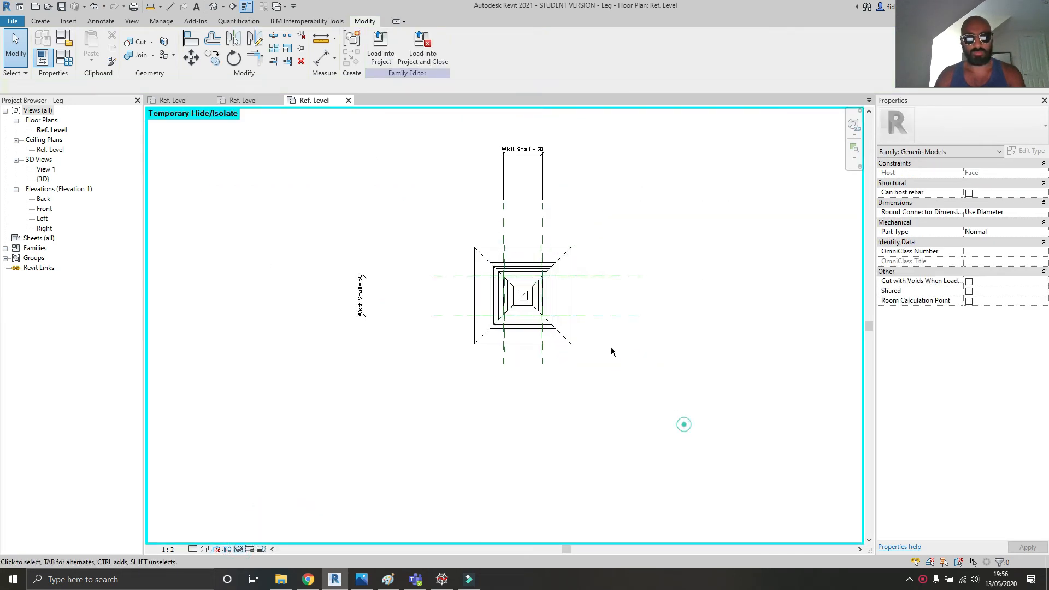
- Select the remaining visible elements, filter them to Reference Planes only, and set Is Reference to Not a Reference
left_click_drag(611, 352, 349, 142)
left_click(377, 46)
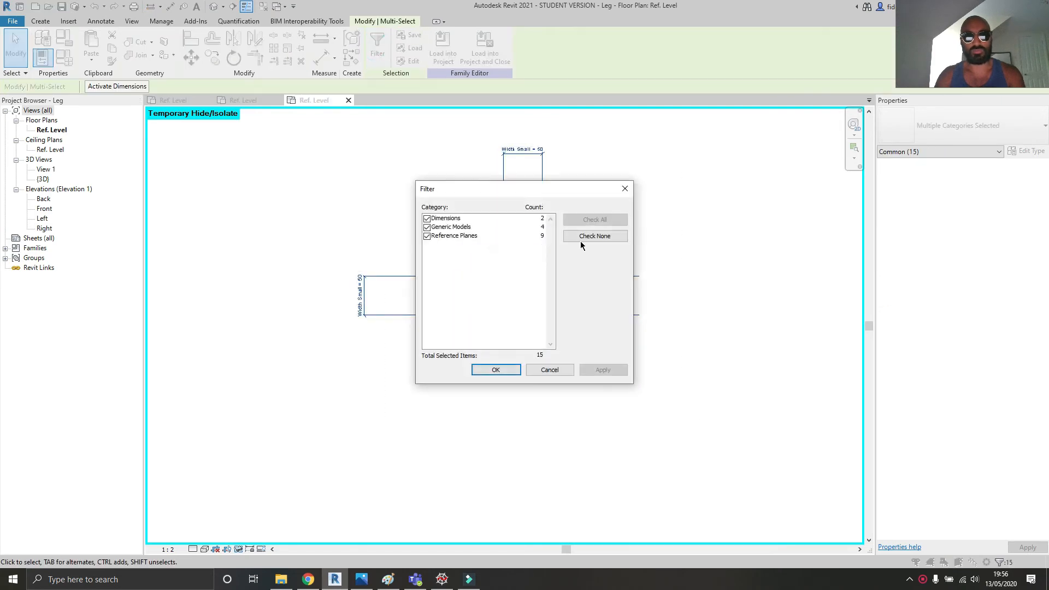
left_click(427, 227)
left_click(427, 218)
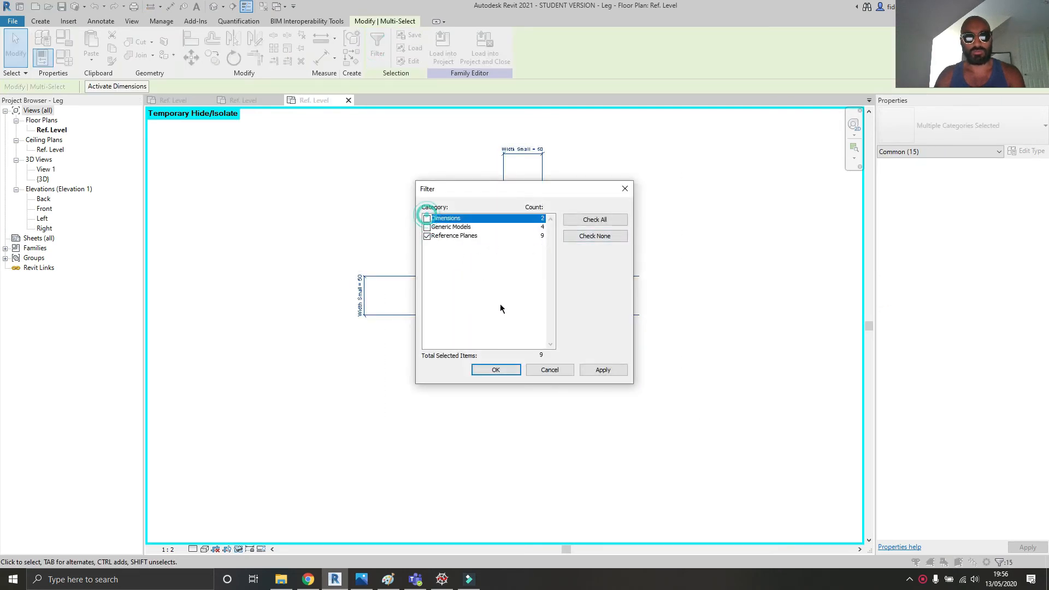
left_click(510, 372)
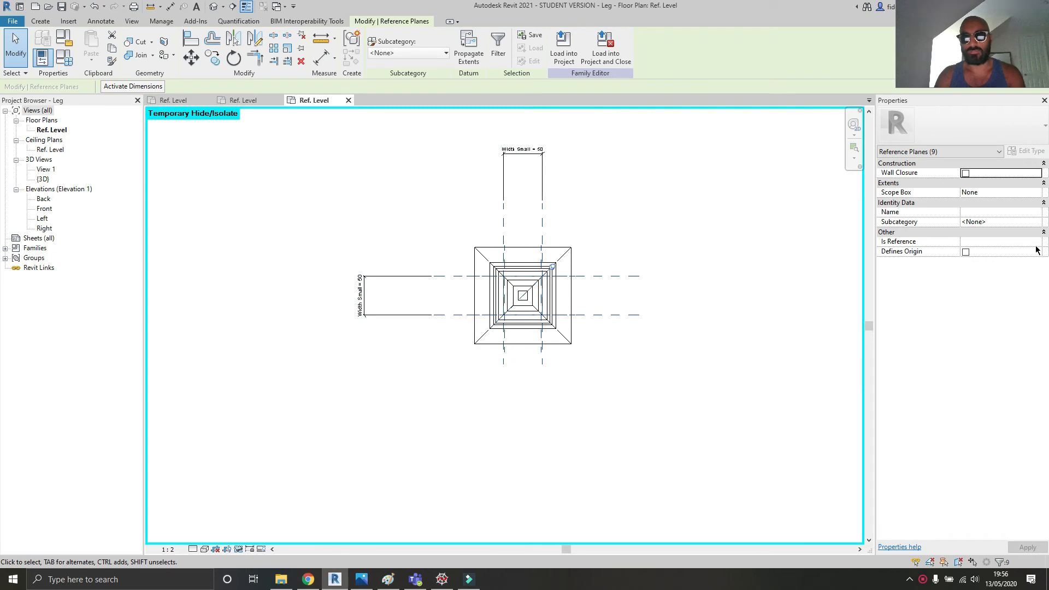
left_click(1036, 242)
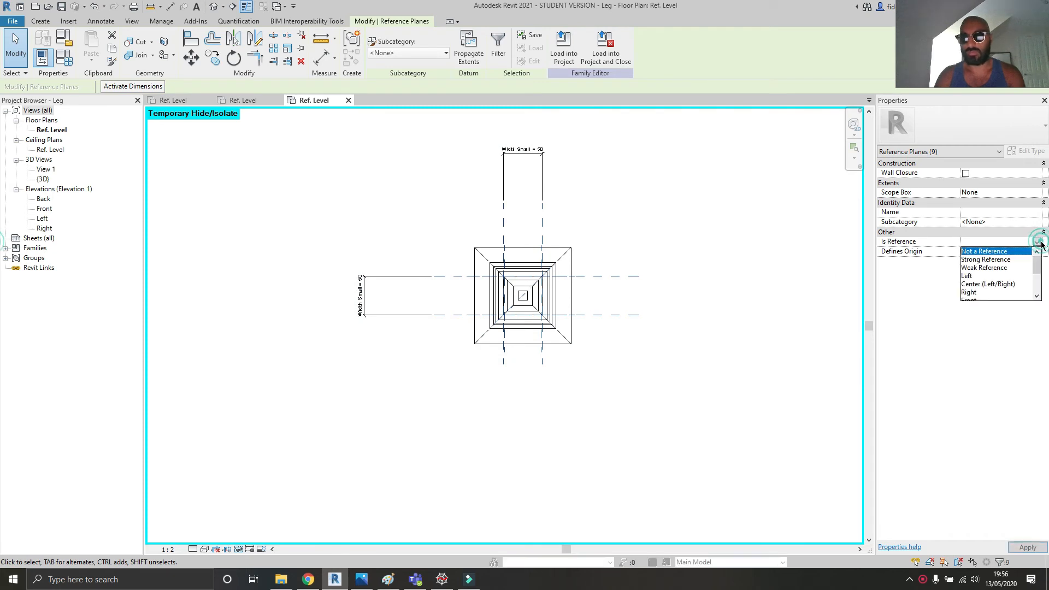
left_click(989, 252)
left_click(729, 315)
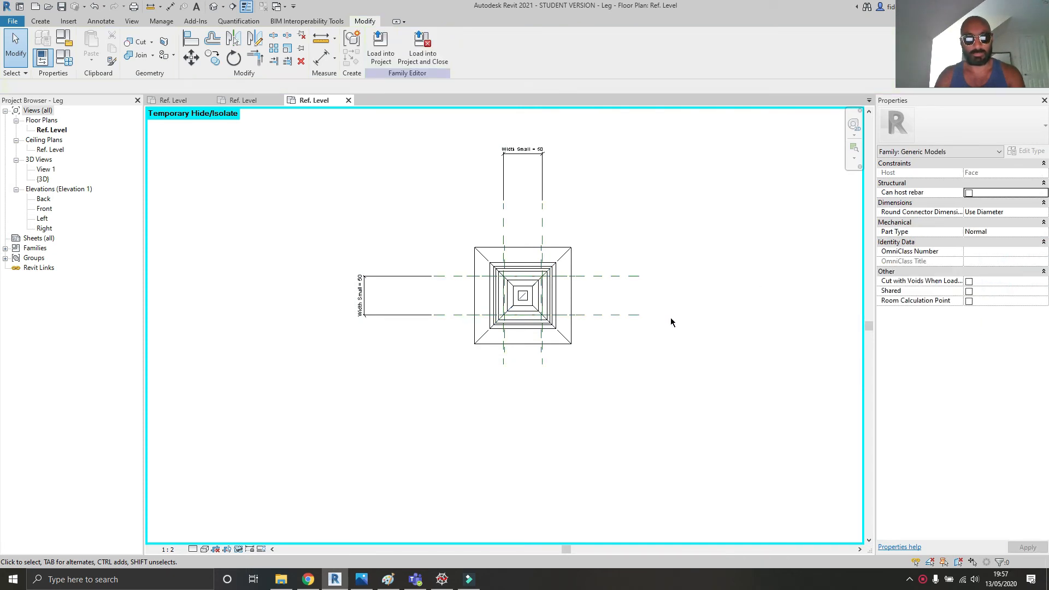
- Reset the temporary hide/isolate and reload the Leg family into Family7, overwriting the existing version
key("h")
key("r")
scroll(561, 365, "up", 2)
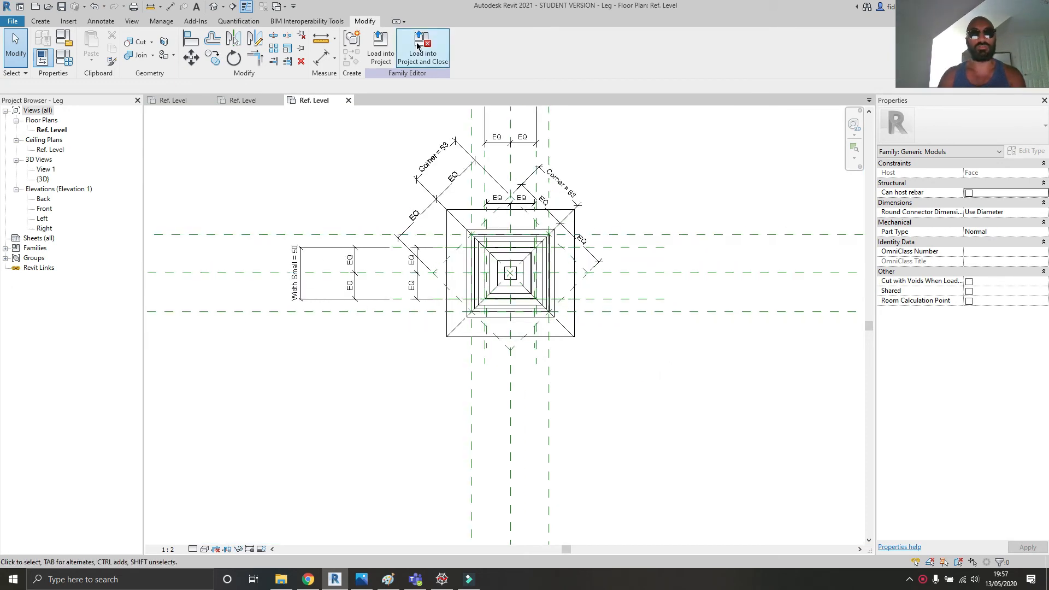
left_click(381, 48)
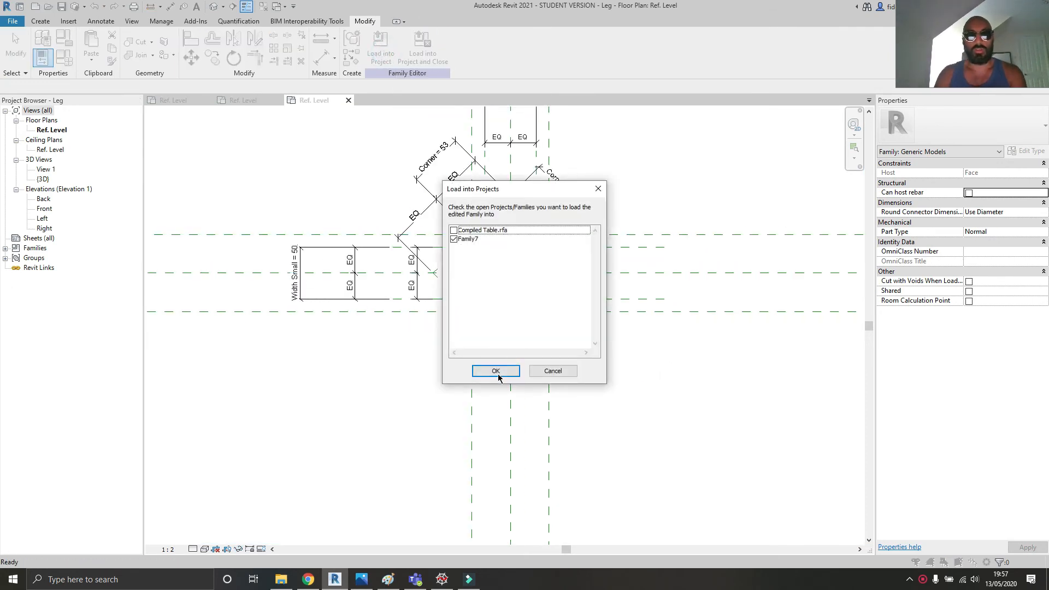
left_click(497, 372)
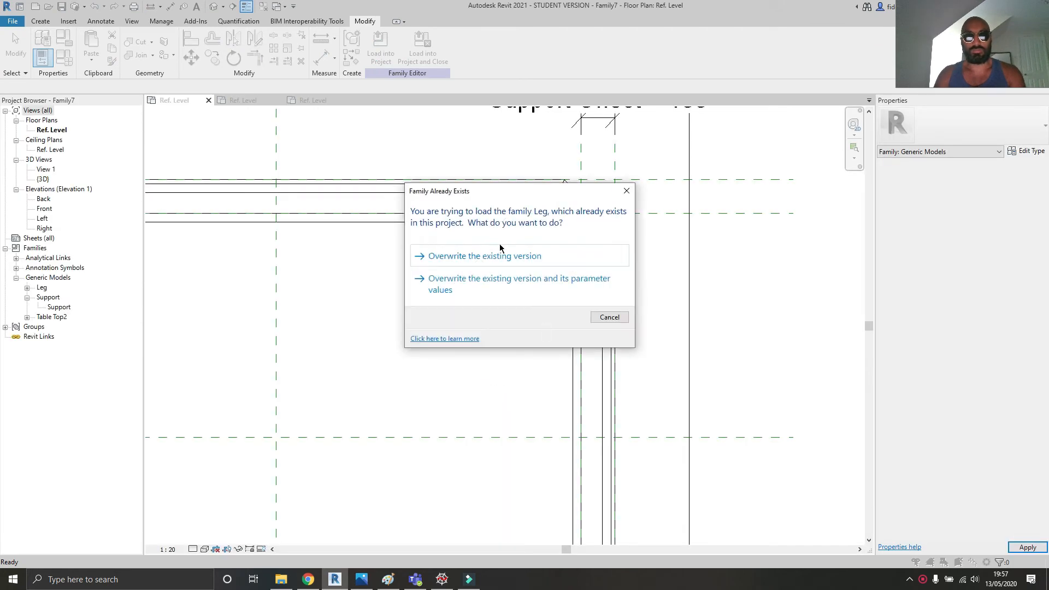
left_click(495, 263)
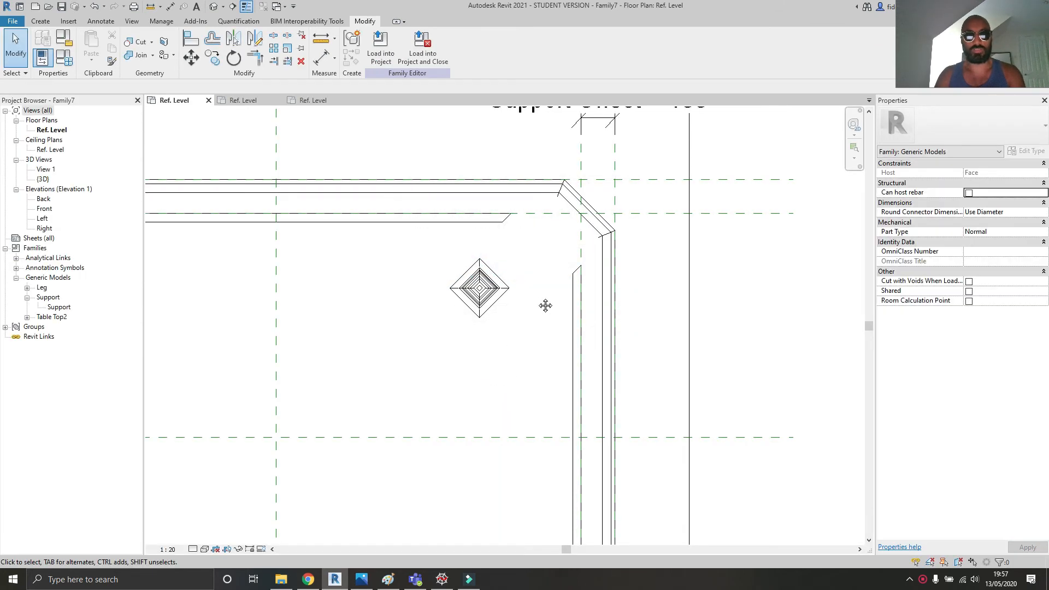
- Move the leg into the table's upper-right corner, beside the inner ends of the two supports
middle_click_drag(546, 305, 504, 291)
scroll(457, 254, "up", 3)
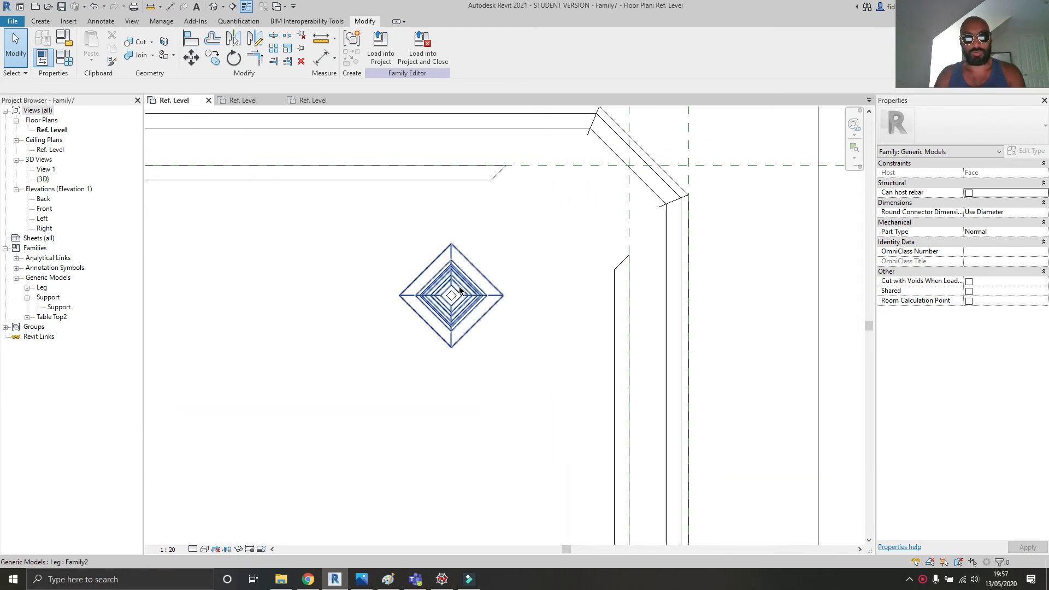
scroll(460, 291, "up", 1)
left_click_drag(450, 295, 581, 216)
scroll(580, 215, "down", 4)
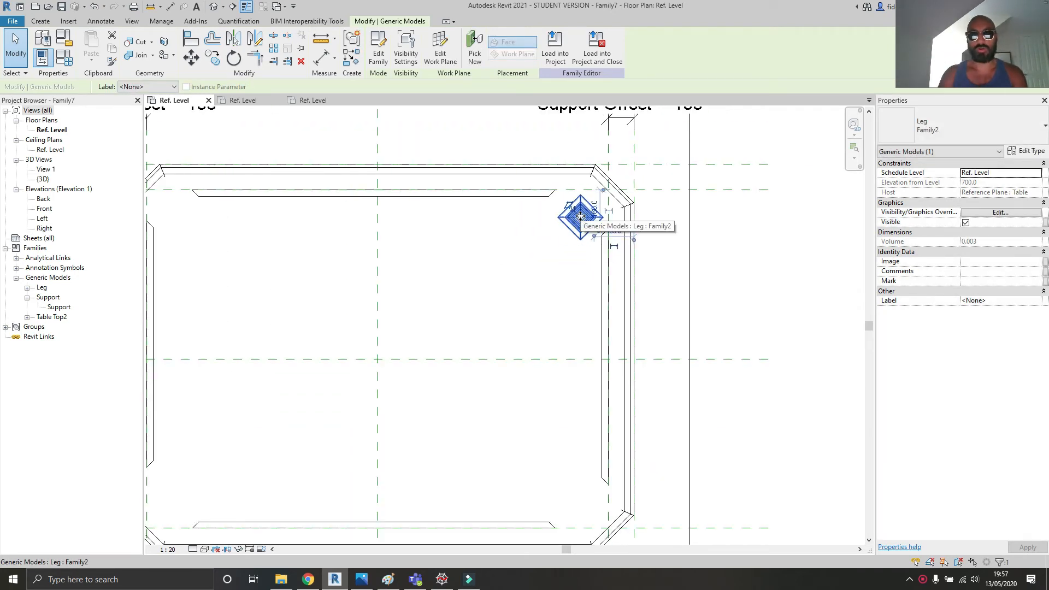
- Try to create a two-item linear array of the leg horizontally across the table
middle_click_drag(227, 271, 342, 237)
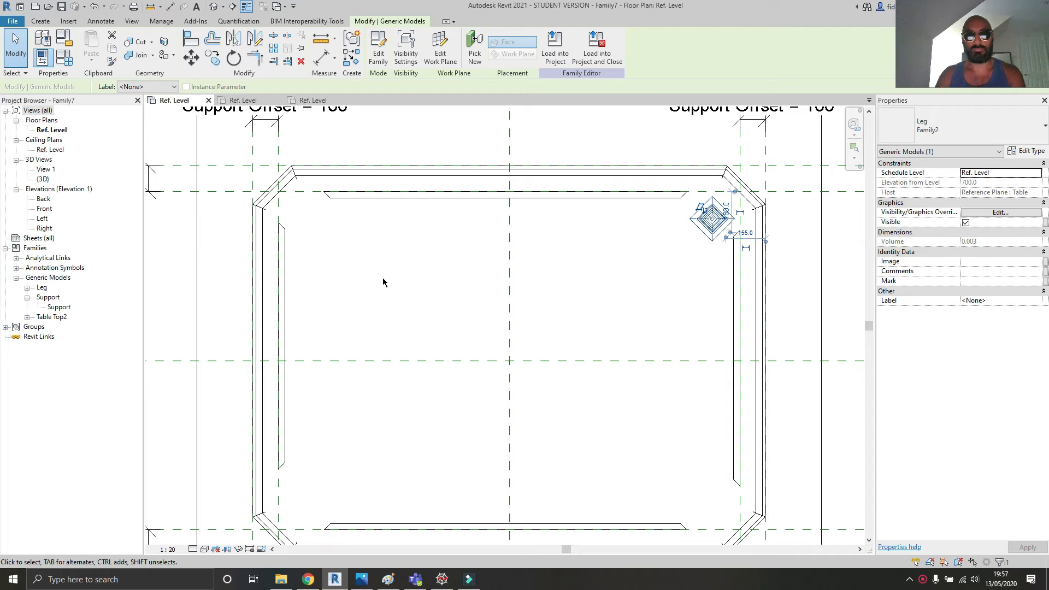
middle_click_drag(697, 241, 681, 231)
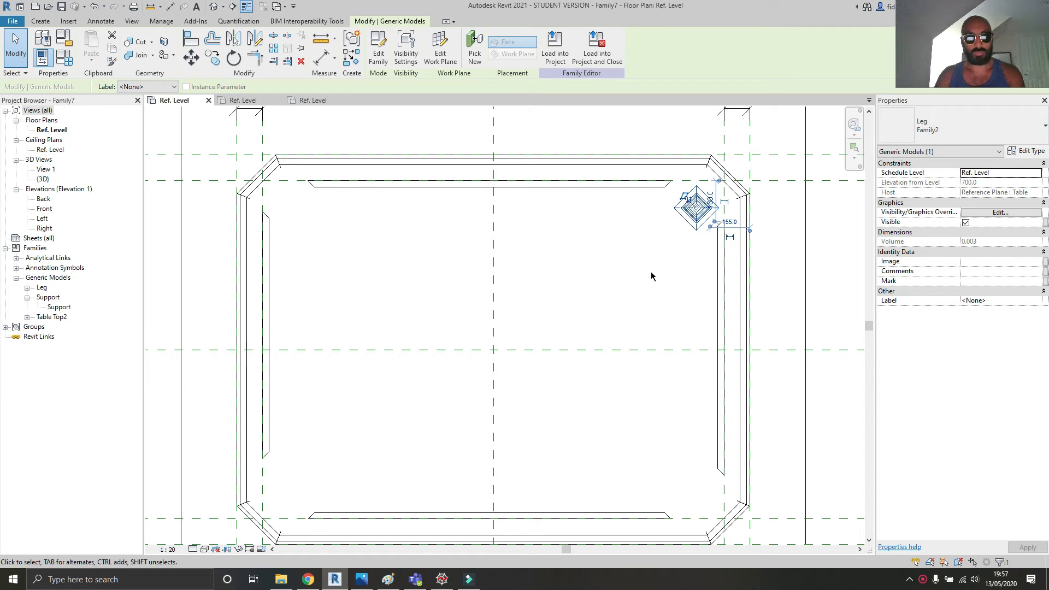
key("a")
key("r")
left_click(671, 244)
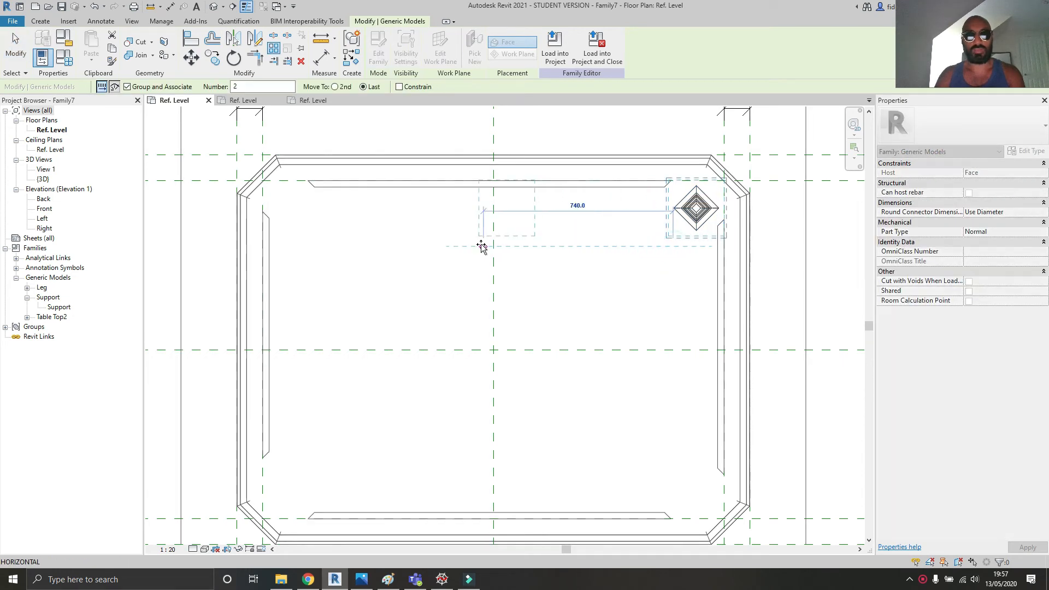
left_click(434, 246)
key("Return")
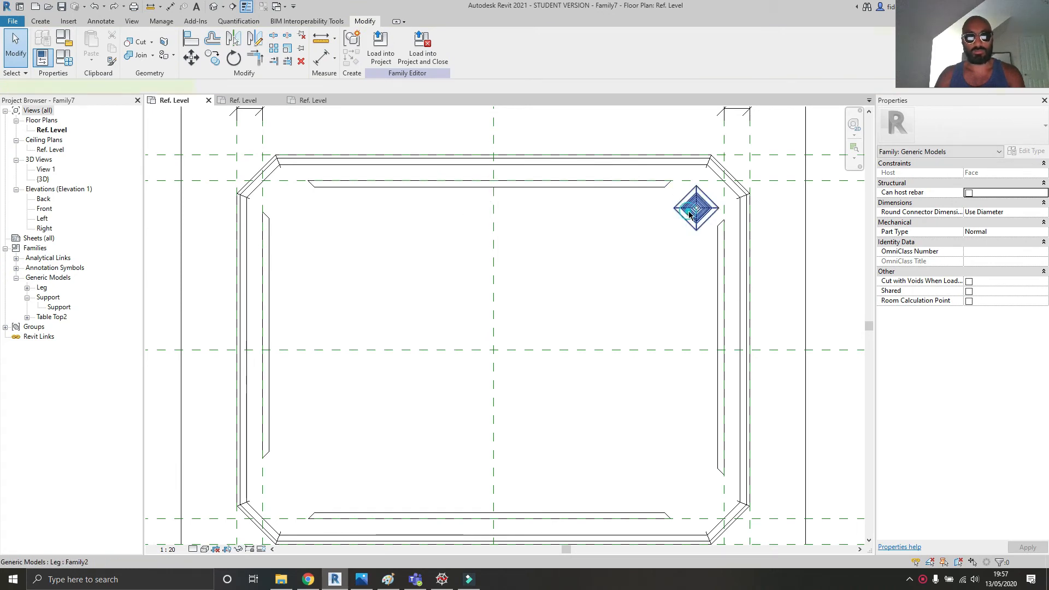
- Create a two-item linear array of the leg, grouped and associated, running horizontally from the upper-right towards the upper-left table corner
left_click(688, 210)
key("a")
key("r")
left_click(653, 231)
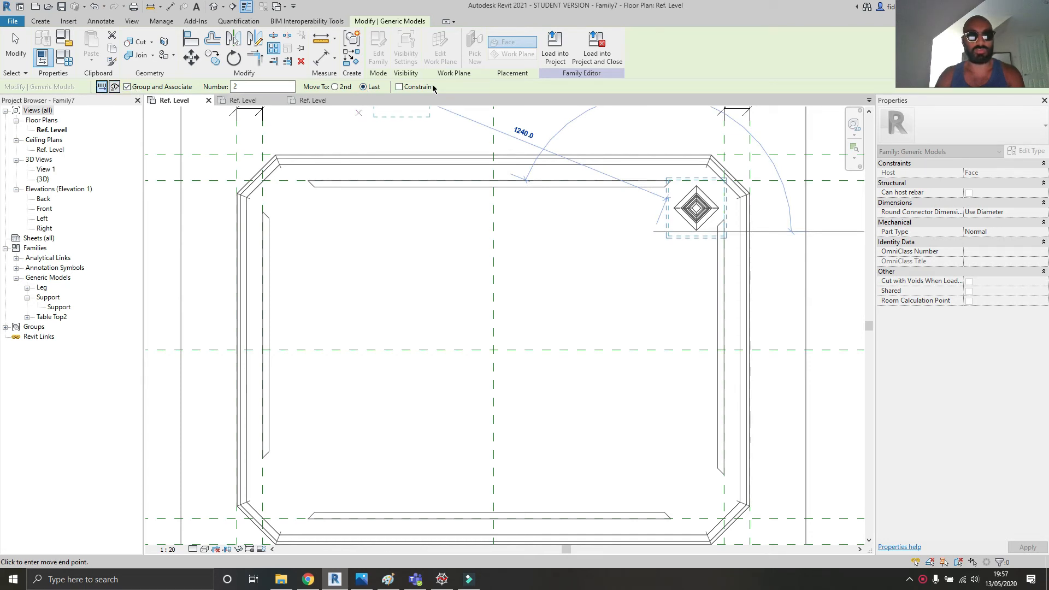
left_click(311, 235)
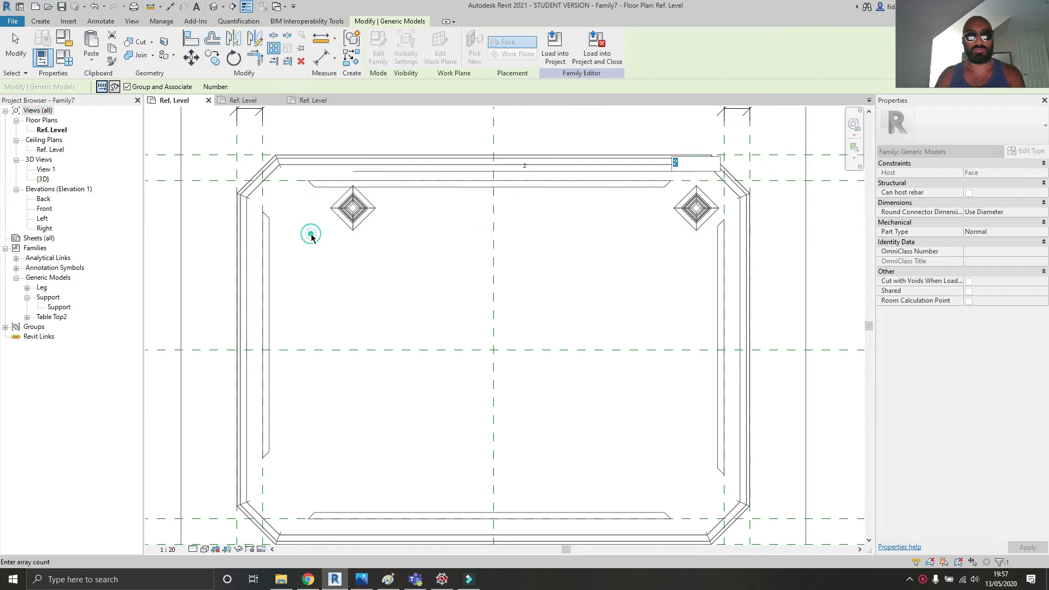
left_click(402, 309)
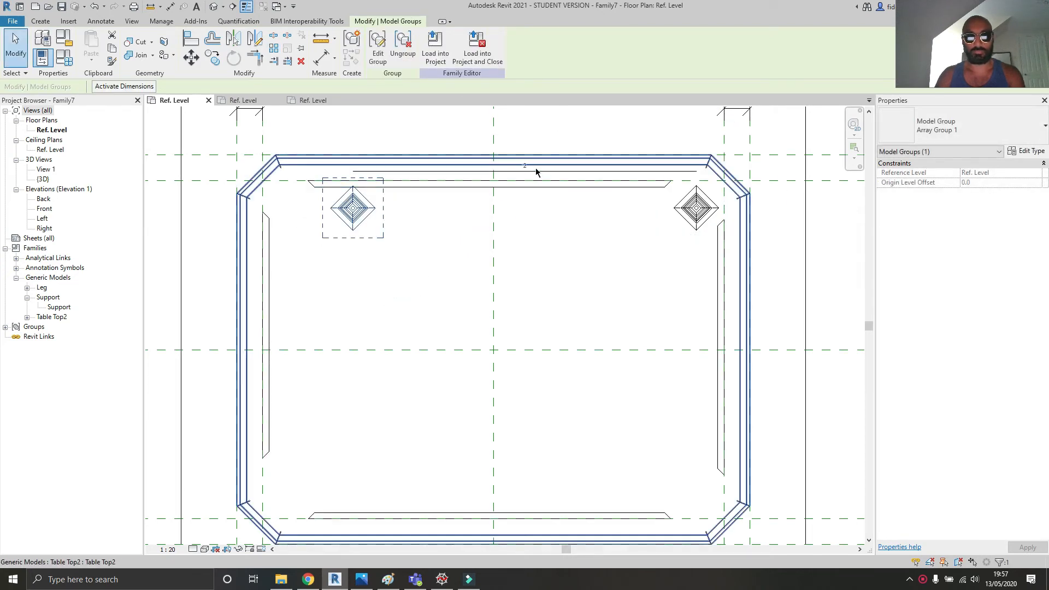
- Select both arrayed legs along the table's upper edge and copy them straight down to the lower part of the table
left_click(375, 258)
left_click(366, 231)
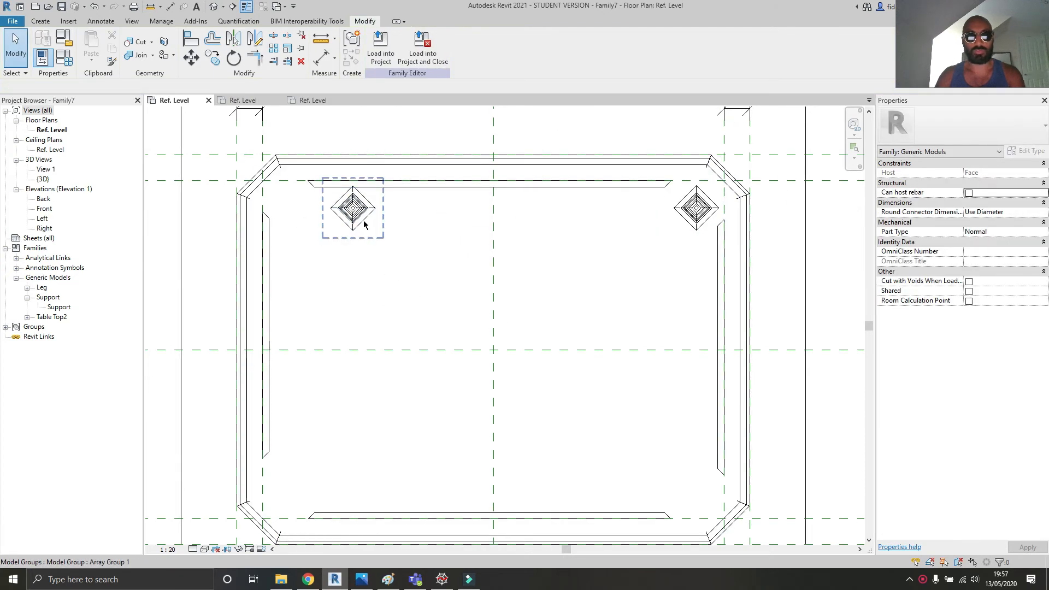
left_click(363, 224)
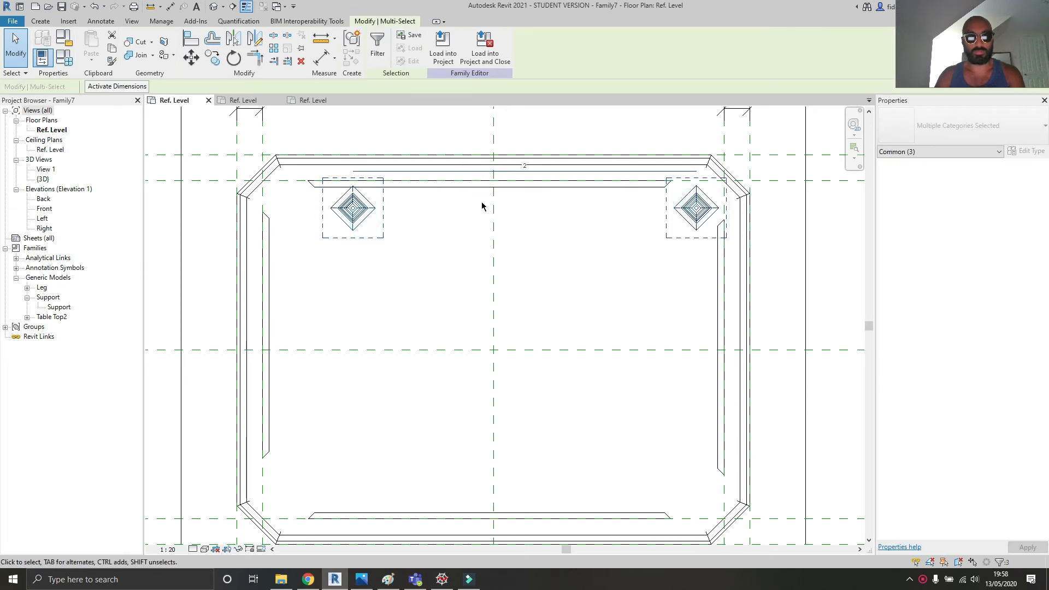
key("m")
key("v")
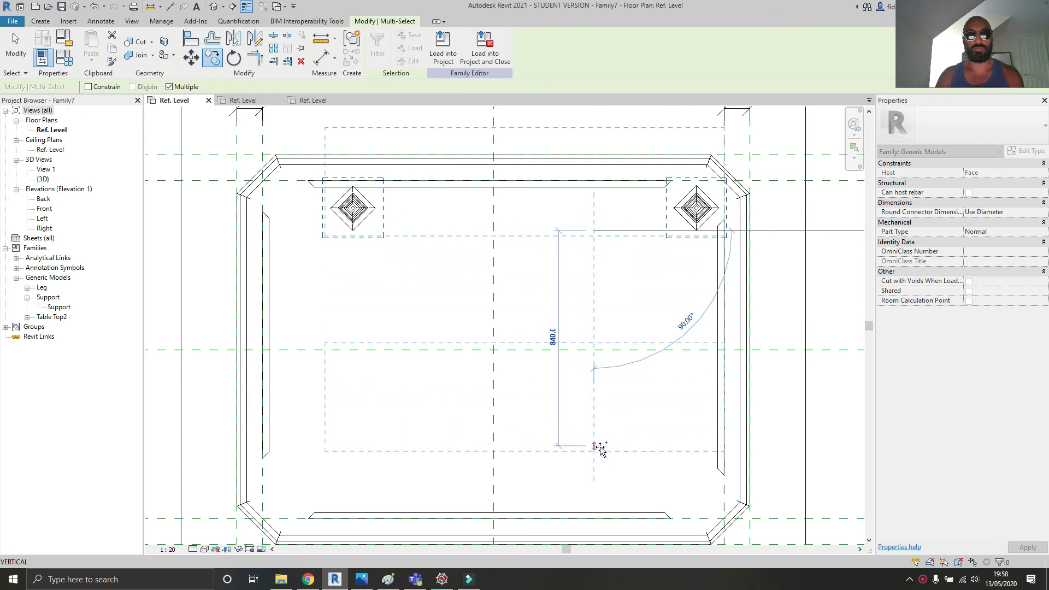
left_click(596, 456)
key("Escape")
key("Escape")
- Shift the lower-right leg group slightly inward and down from its copied position
middle_click_drag(566, 405, 505, 353)
left_click(620, 387)
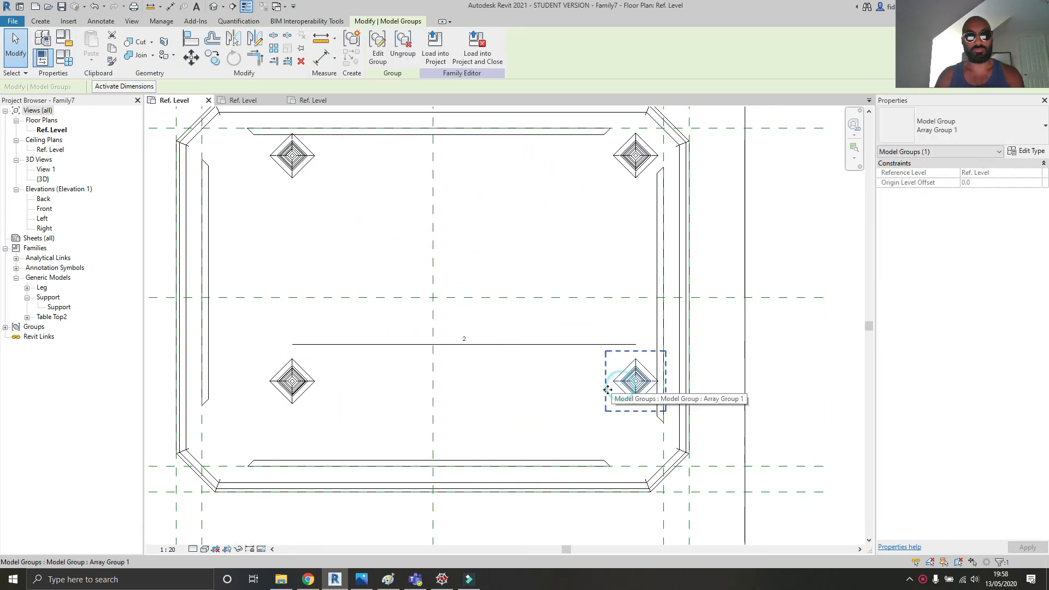
left_click_drag(621, 387, 589, 397)
left_click(514, 414)
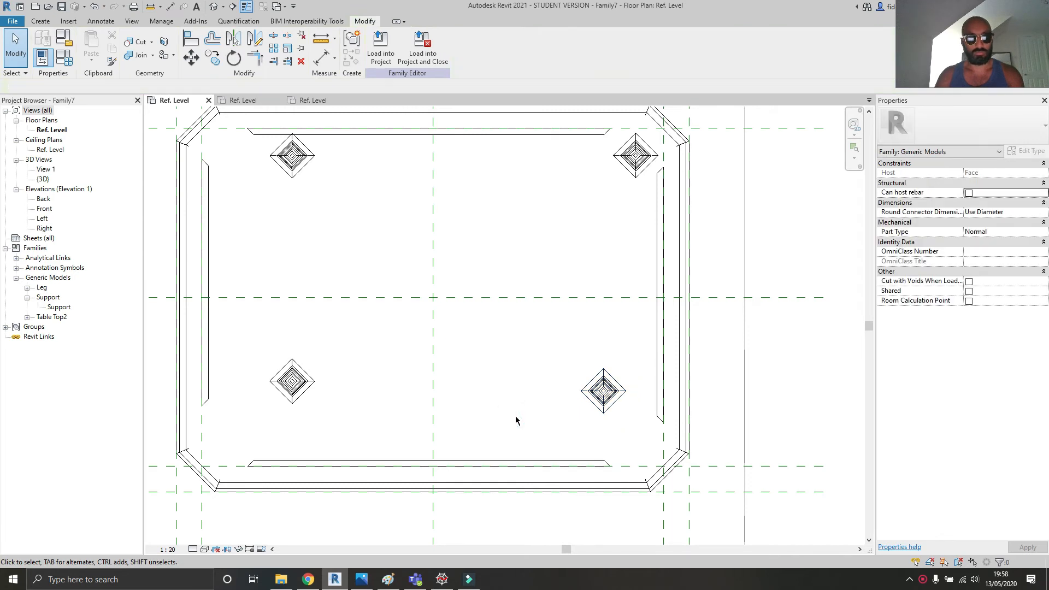
- Align the lower-right leg's outer references to the right and lower support reference planes, locking the alignment to the right plane
key("a")
key("l")
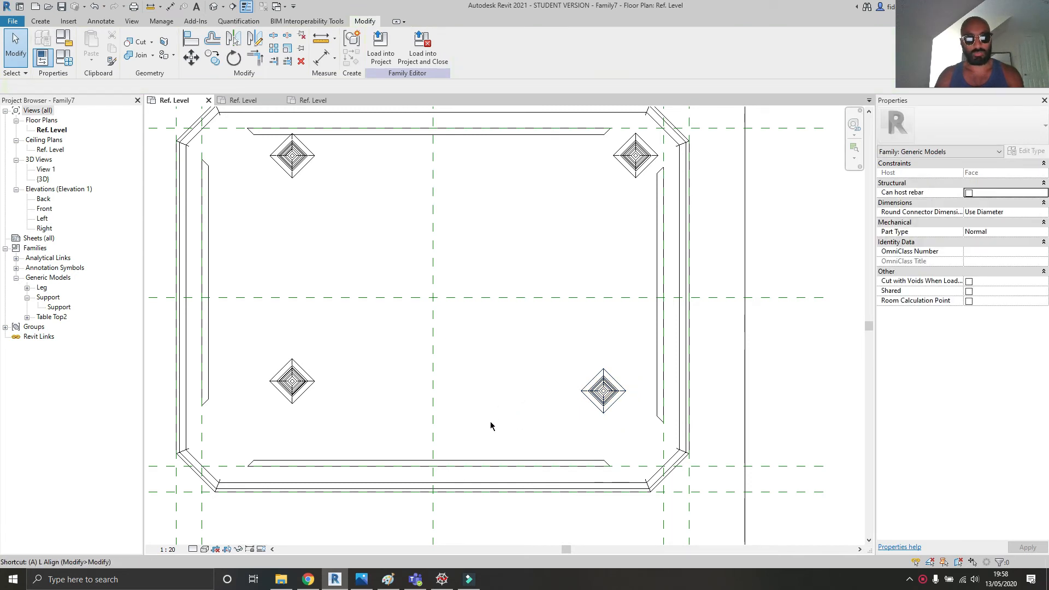
left_click(663, 448)
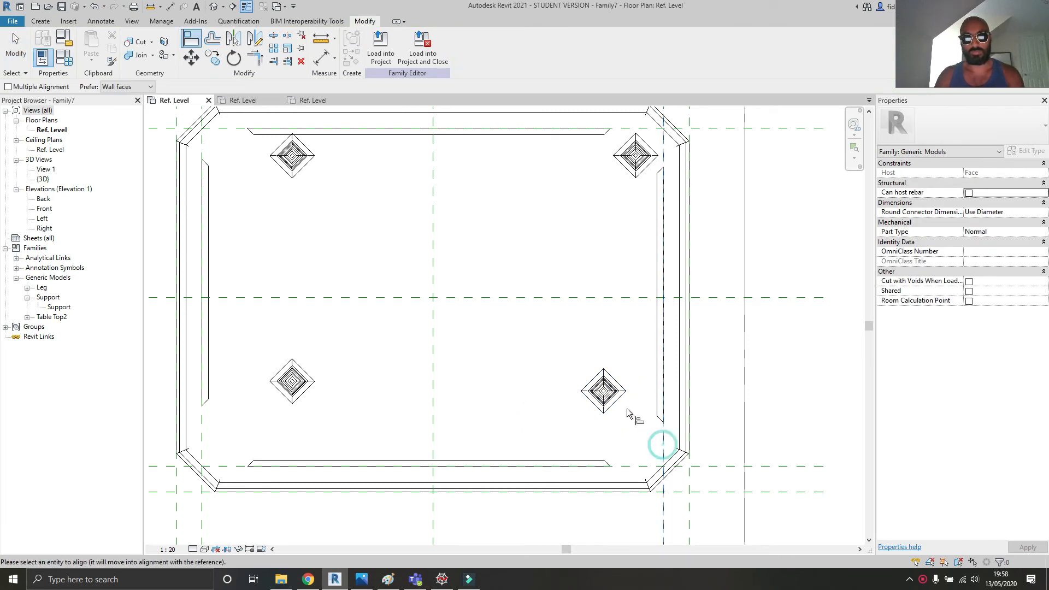
scroll(628, 389, "up", 2)
scroll(608, 399, "up", 2)
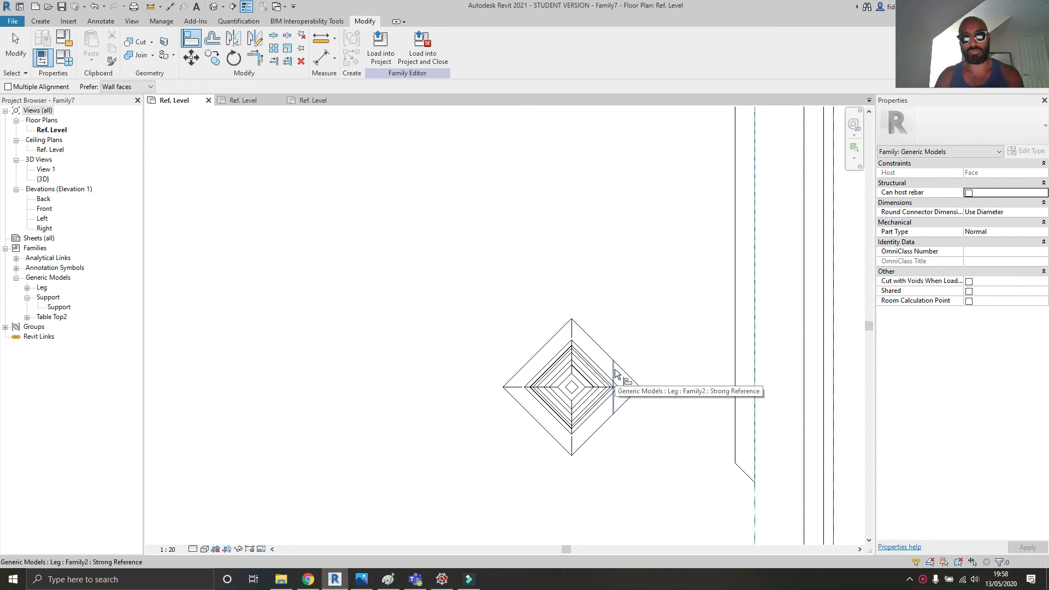
left_click(615, 368)
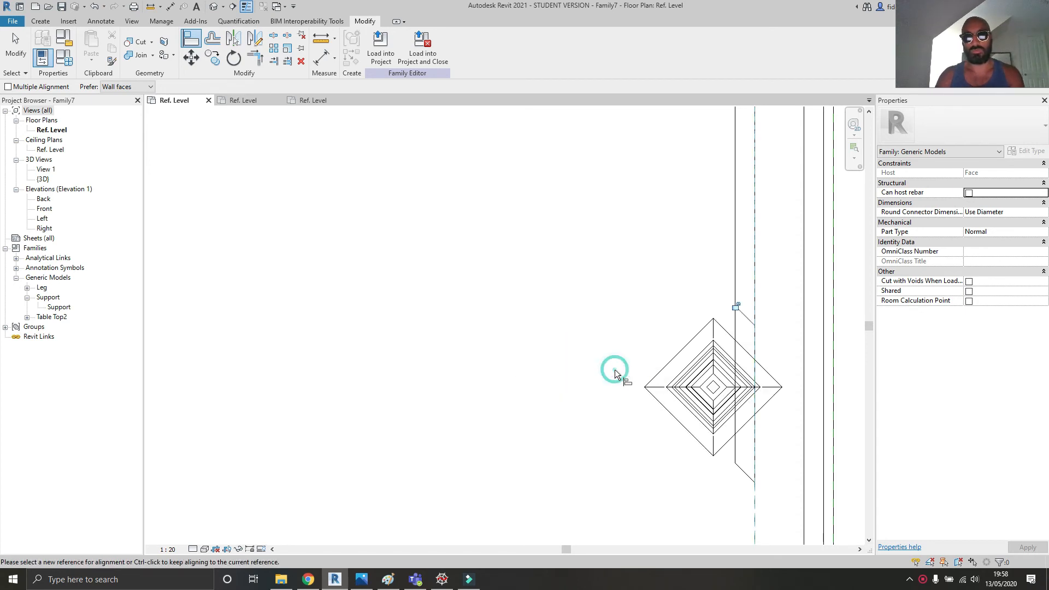
left_click(732, 309)
scroll(540, 351, "down", 2)
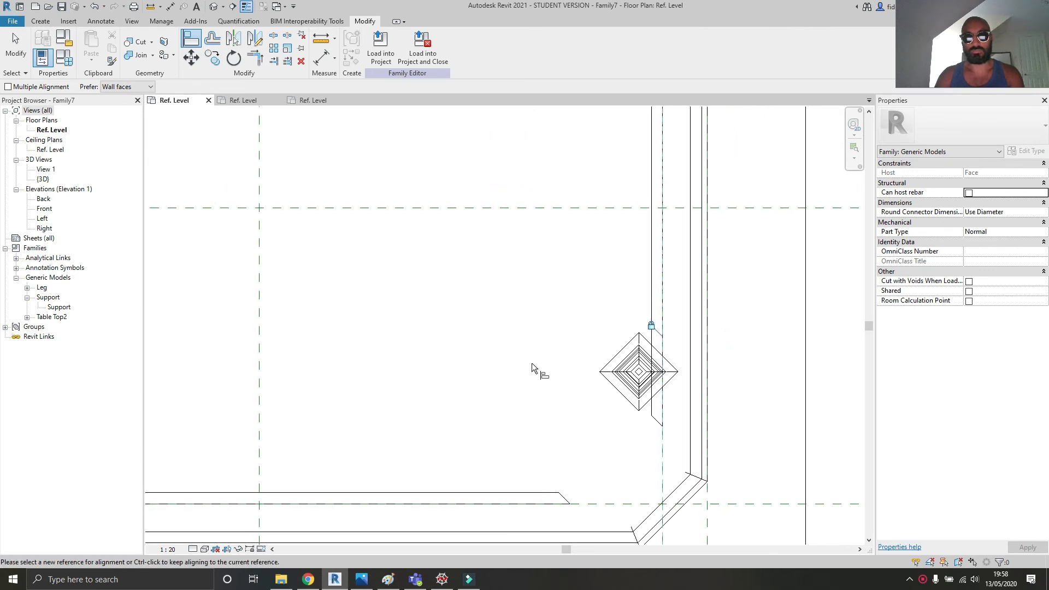
left_click(533, 362)
left_click(626, 401)
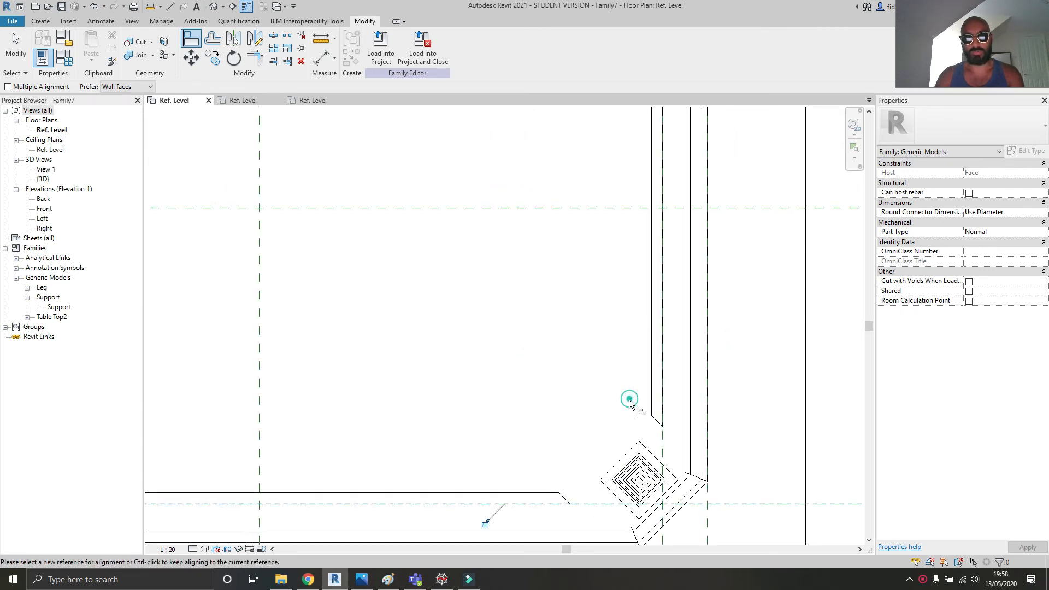
- Align the lower-left leg's outer references to the lower and left support reference planes and lock it to the left plane
scroll(420, 456, "down", 3)
middle_click_drag(421, 456, 687, 428)
scroll(429, 397, "up", 4)
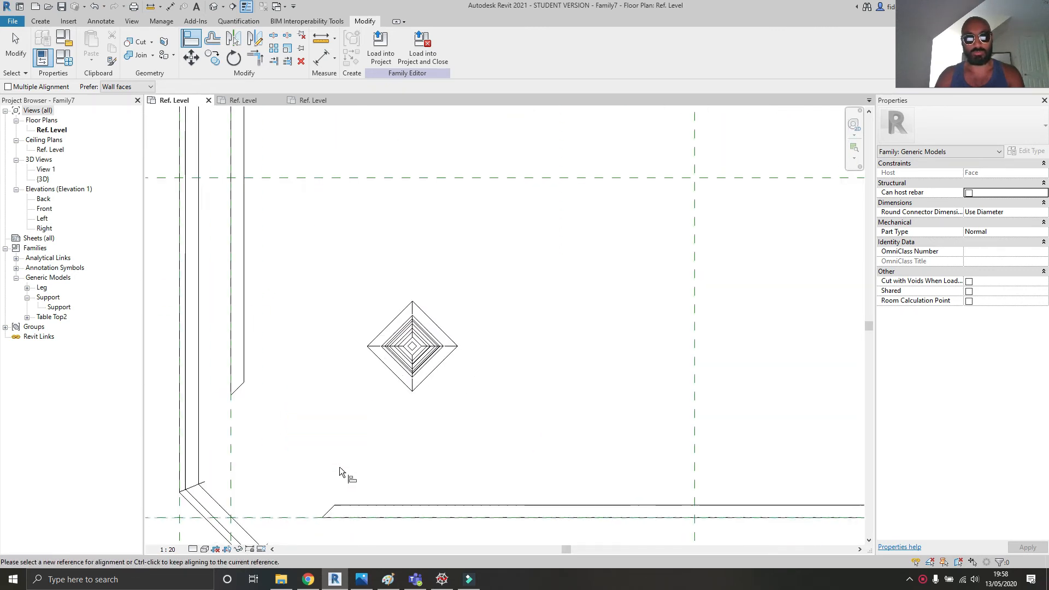
left_click(305, 469)
left_click(281, 518)
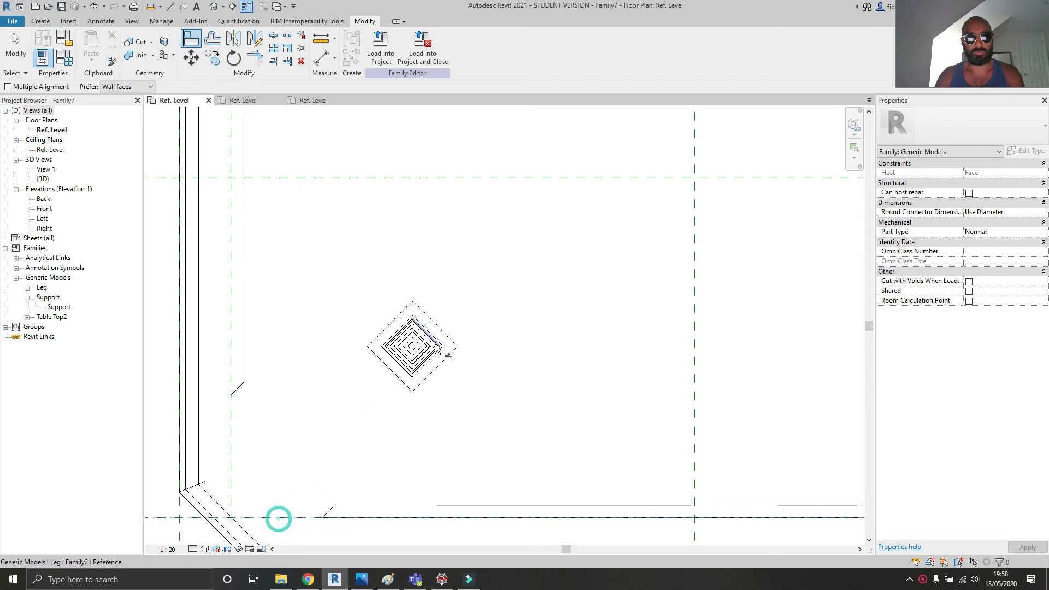
left_click(411, 375)
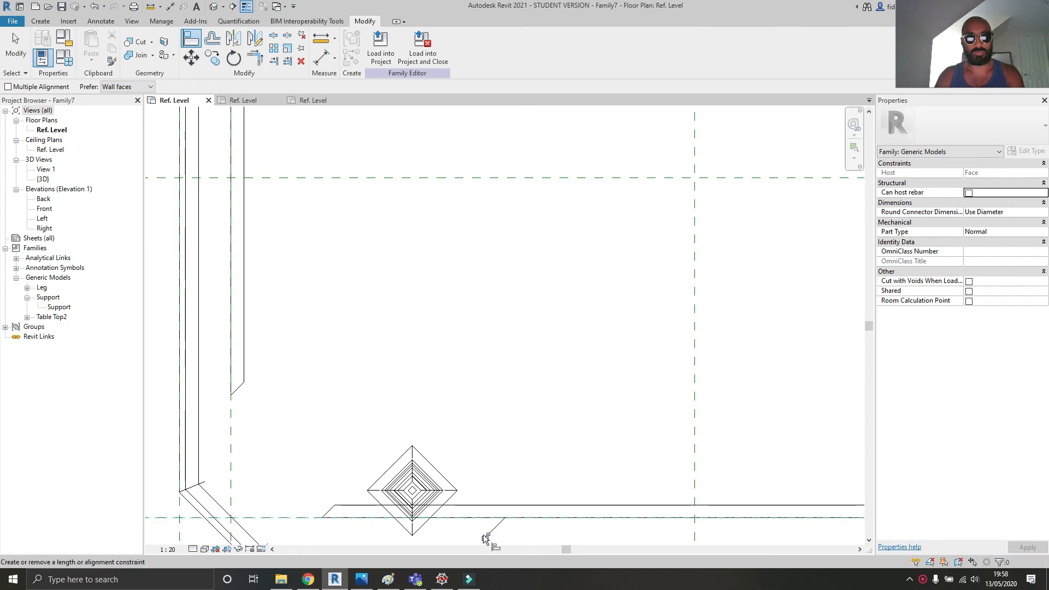
left_click(230, 435)
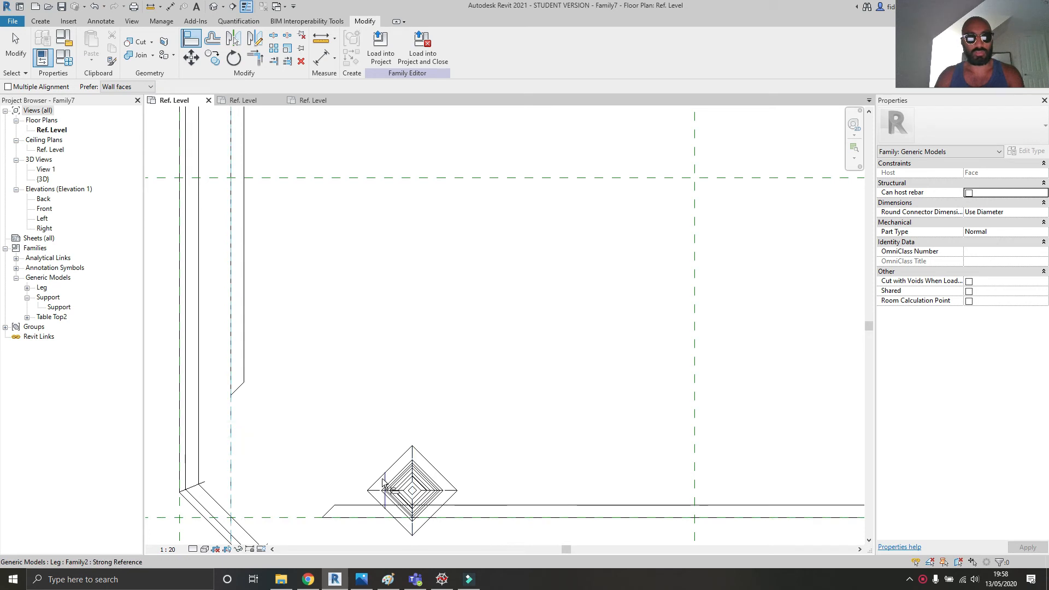
left_click(383, 477)
left_click(211, 307)
- Align the upper-left leg's outer references to the left and upper support reference planes and lock both alignments
scroll(211, 307, "down", 3)
middle_click_drag(272, 158, 299, 336)
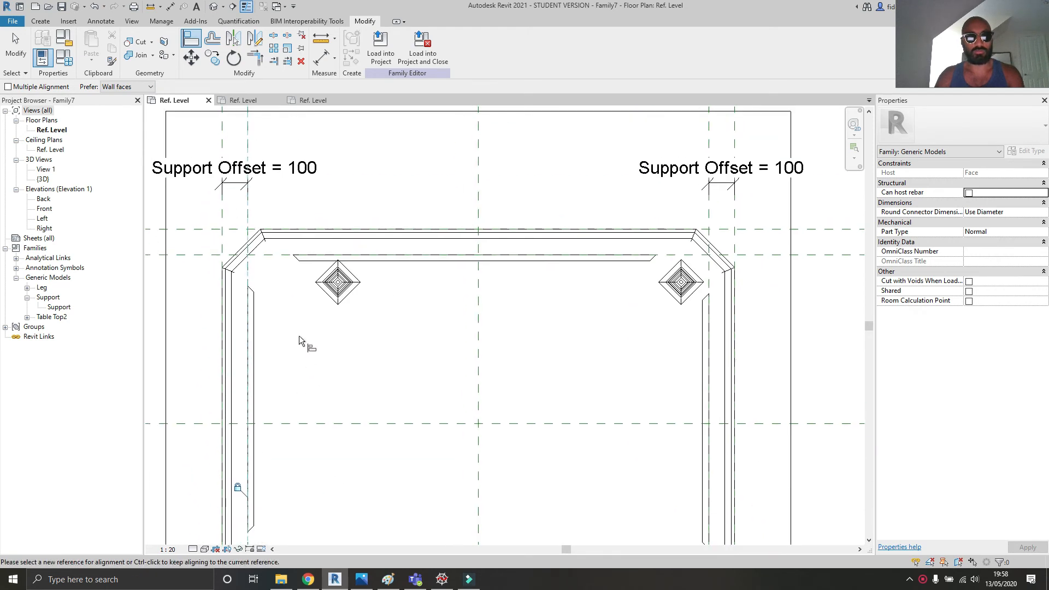
scroll(250, 274, "up", 2)
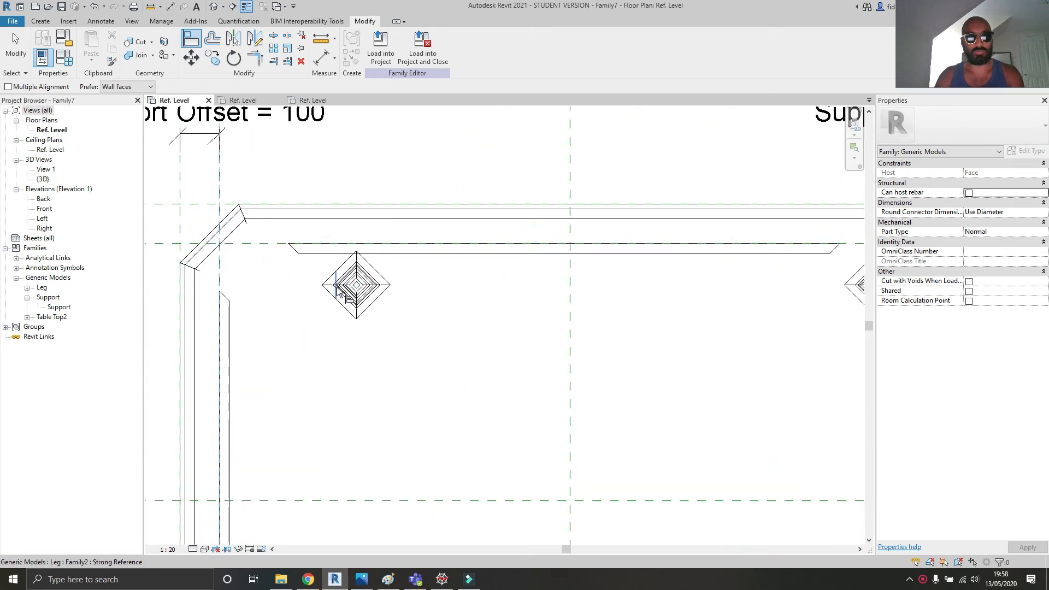
left_click(203, 307)
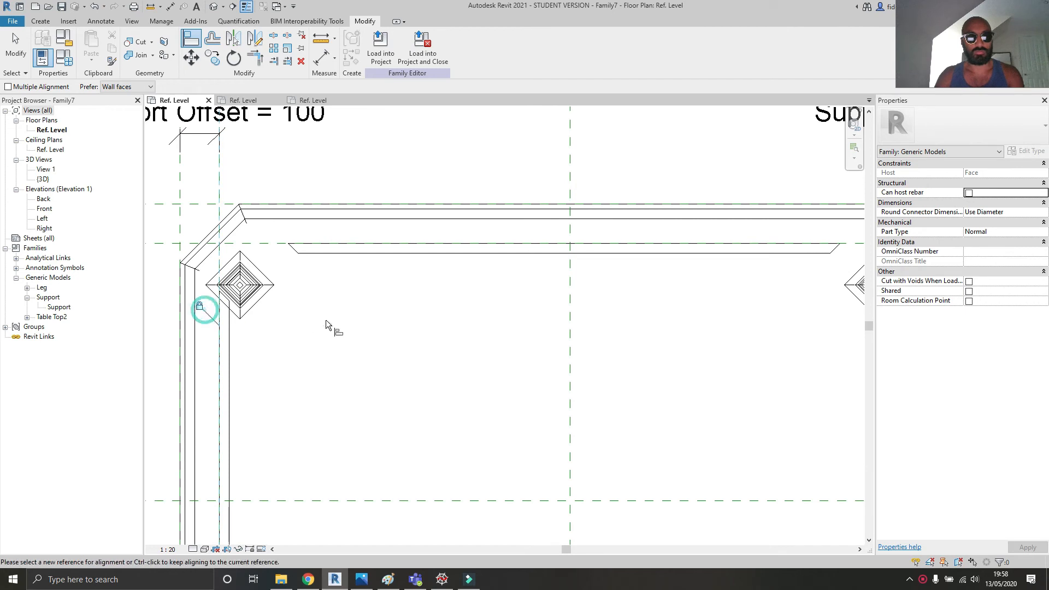
left_click(279, 242)
left_click(248, 265)
left_click(488, 264)
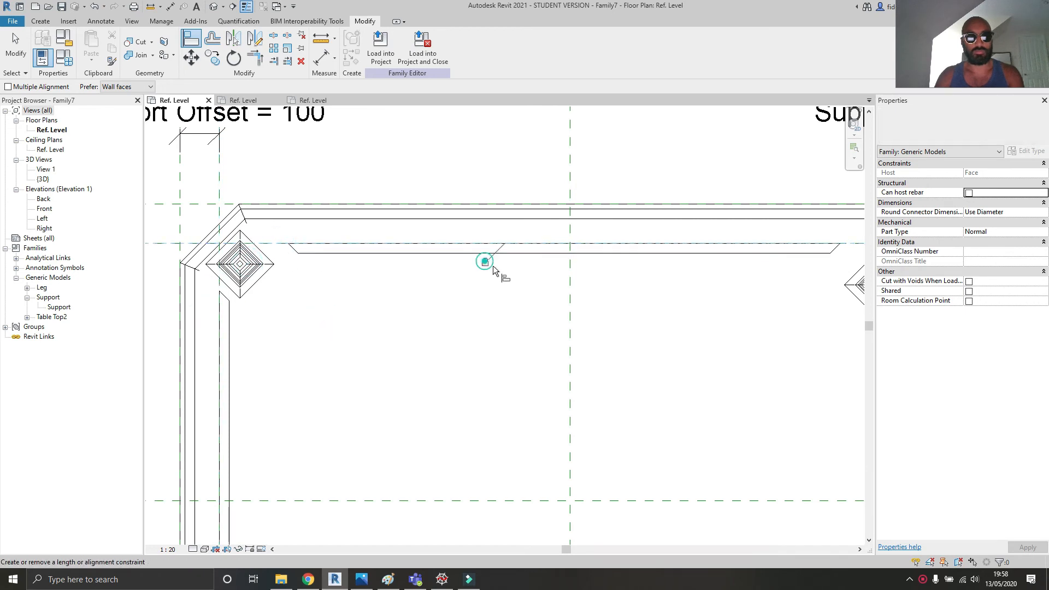
- Align the upper-right leg's outer references to the upper and right support reference planes, lock both alignments, and end the Align command
scroll(644, 286, "down", 3)
middle_click_drag(645, 287, 366, 380)
scroll(519, 341, "up", 5)
left_click(460, 437)
left_click(496, 365)
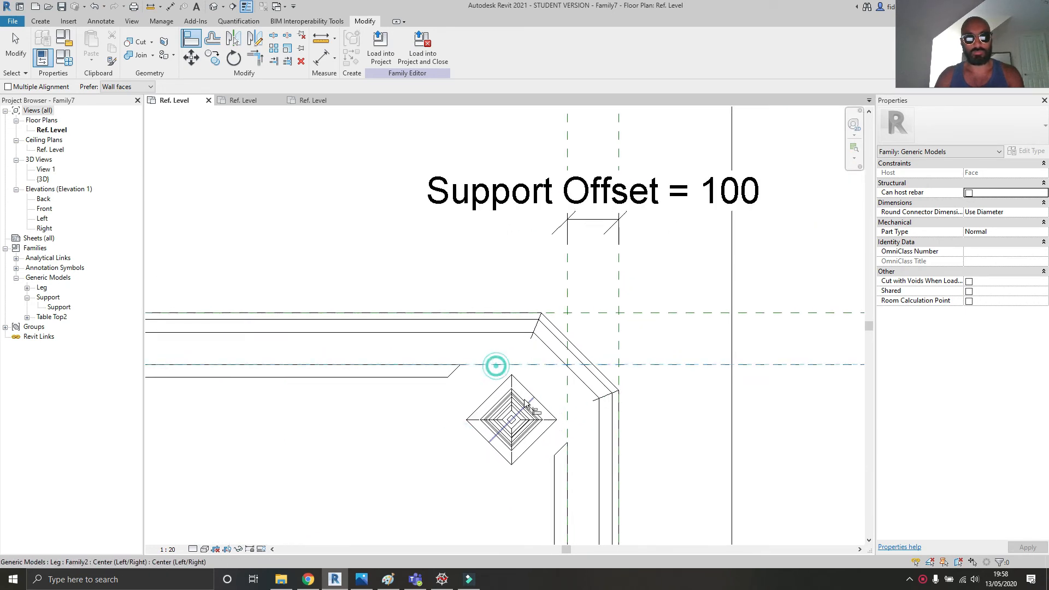
left_click(516, 392)
left_click(444, 494)
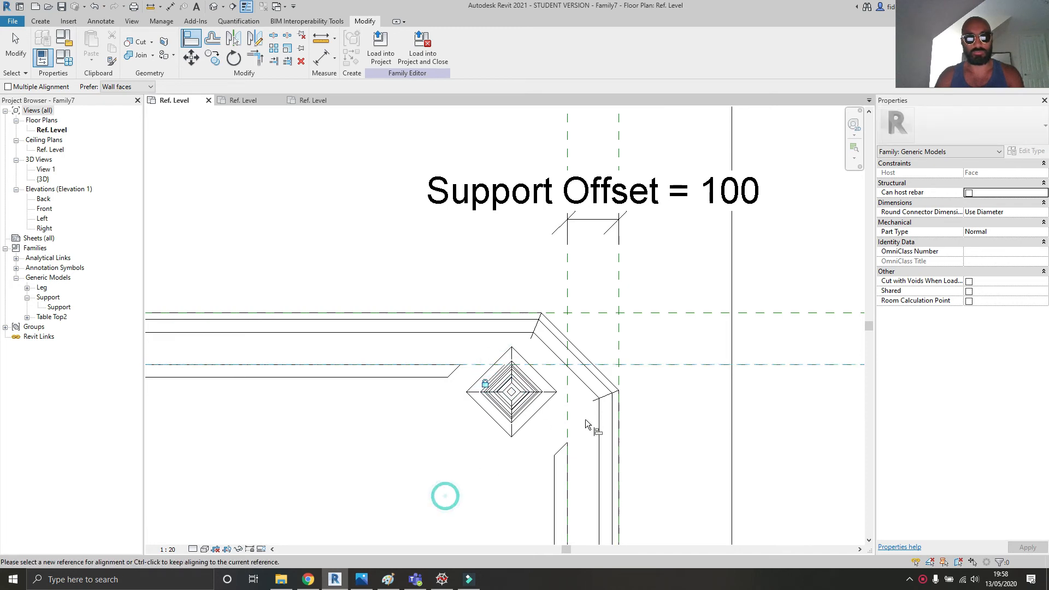
left_click(568, 420)
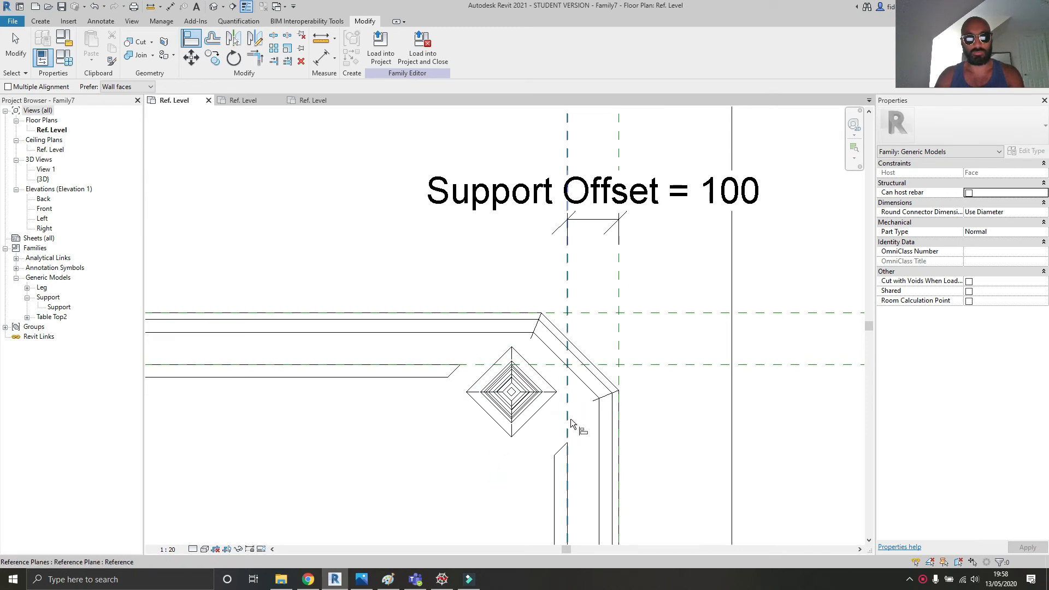
left_click(537, 402)
left_click(549, 306)
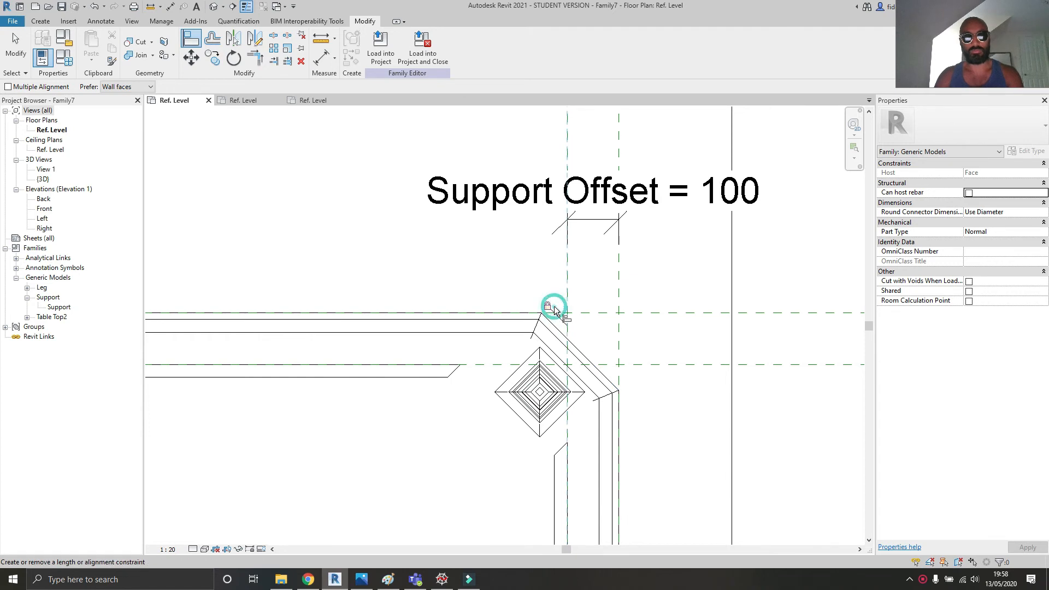
scroll(568, 328, "down", 5)
key("Escape")
middle_click_drag(586, 385, 585, 298)
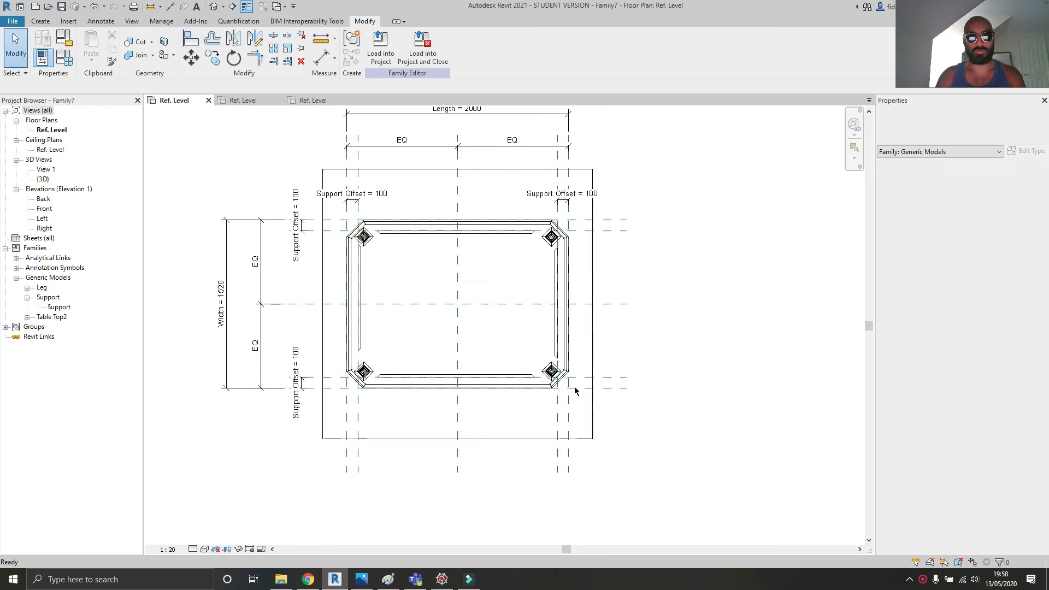
- Reorder the dimension parameters in Family Types so that Length, Width, Height and THK come first, in that order
left_click(62, 64)
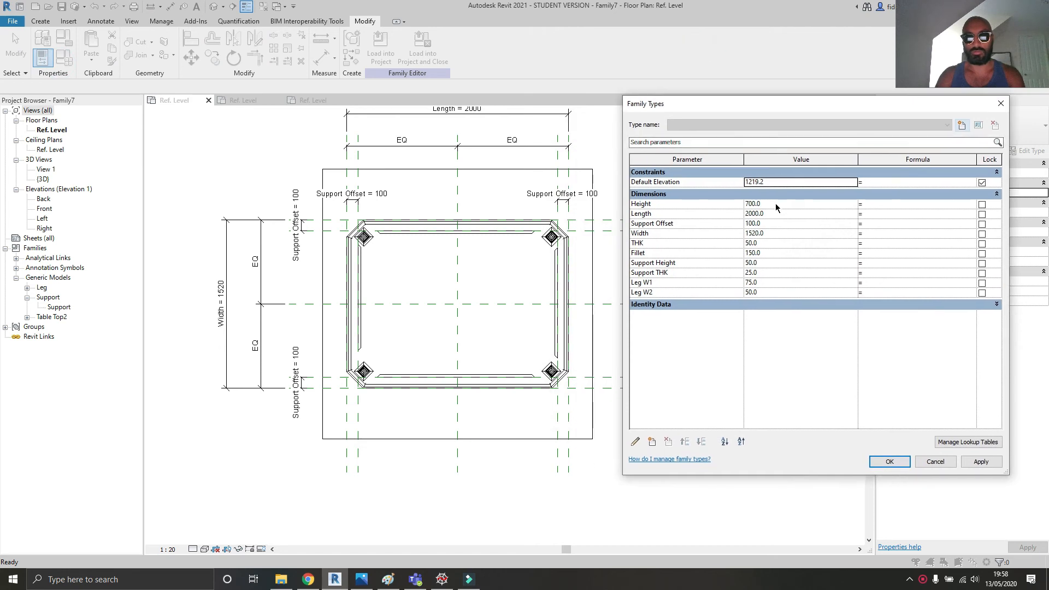
left_click(774, 214)
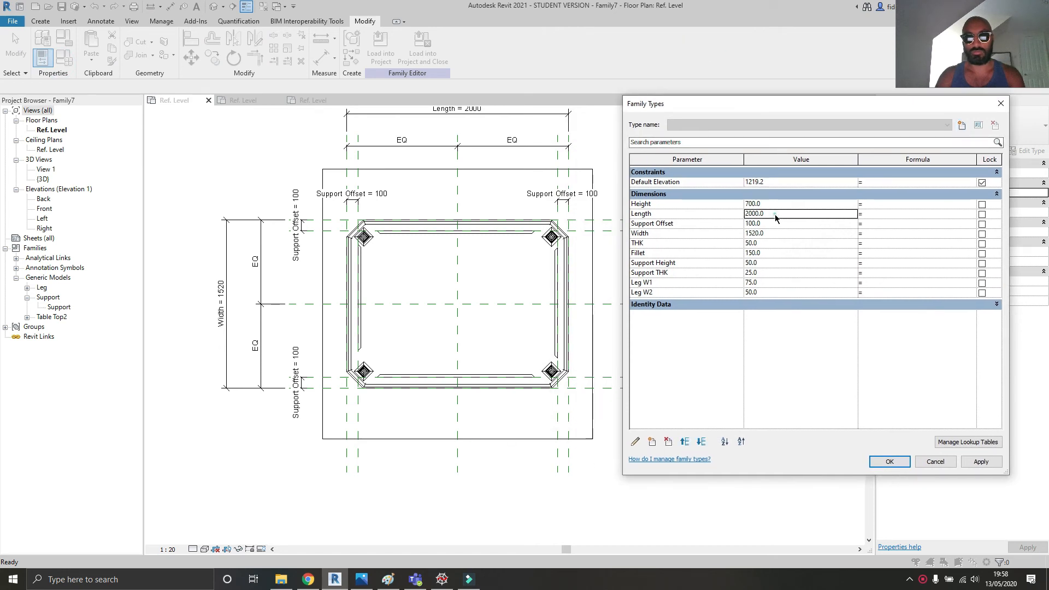
left_click(685, 442)
left_click(662, 235)
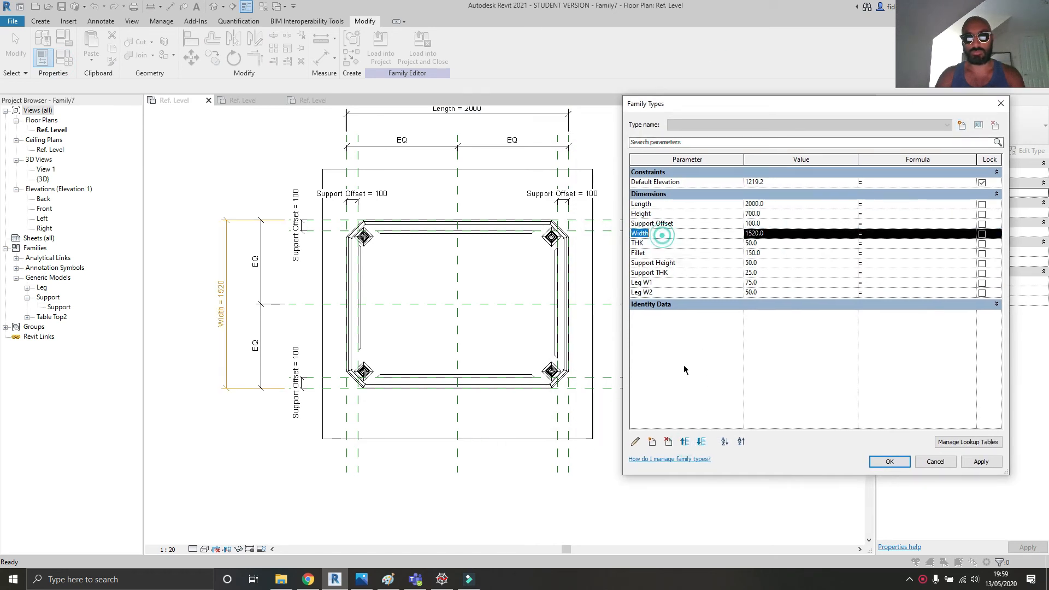
left_click(685, 442)
left_click(685, 442)
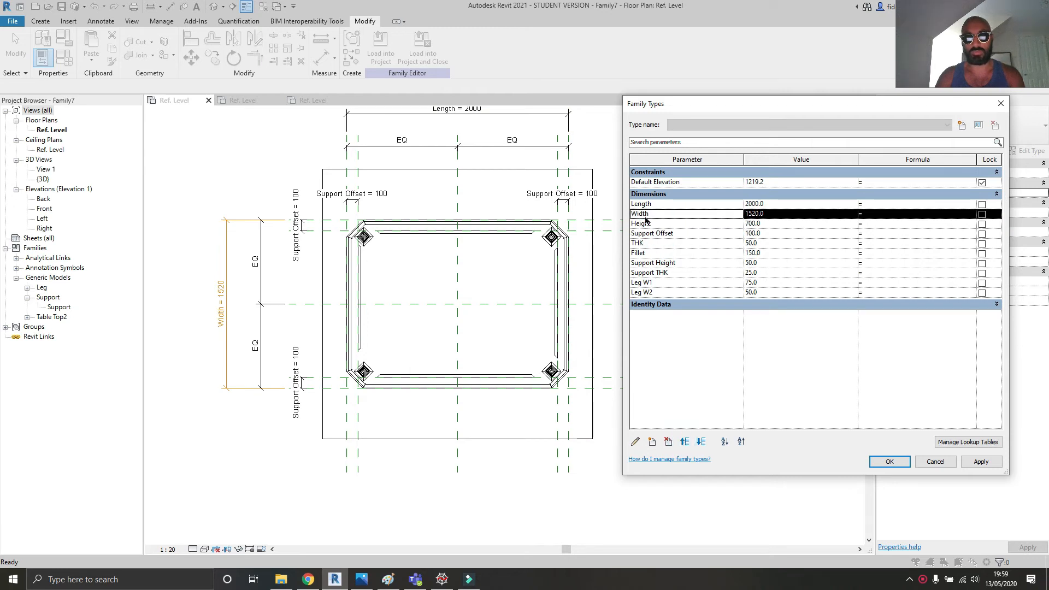
left_click(646, 244)
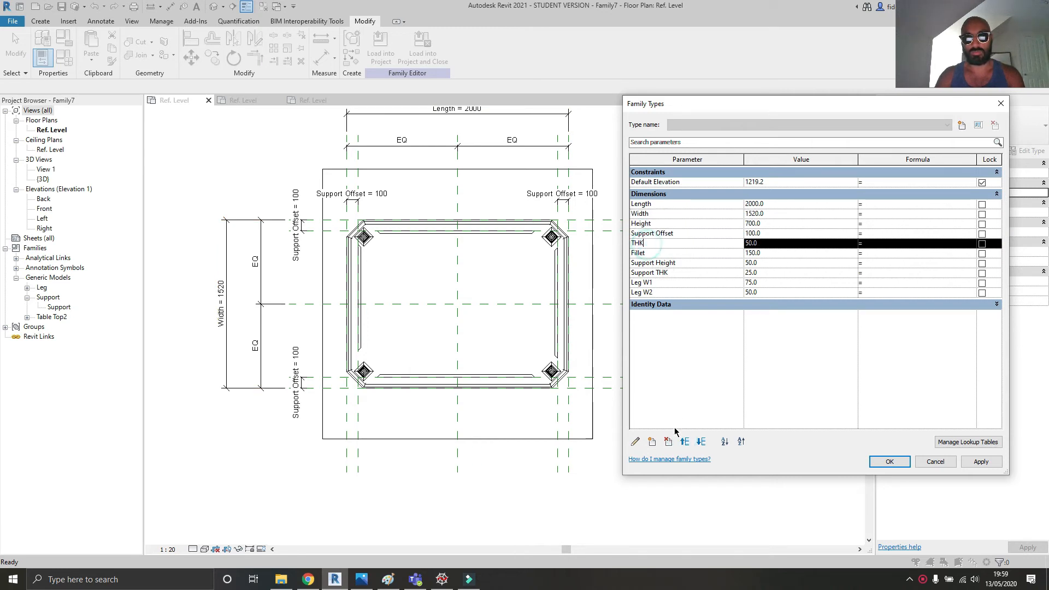
left_click(685, 442)
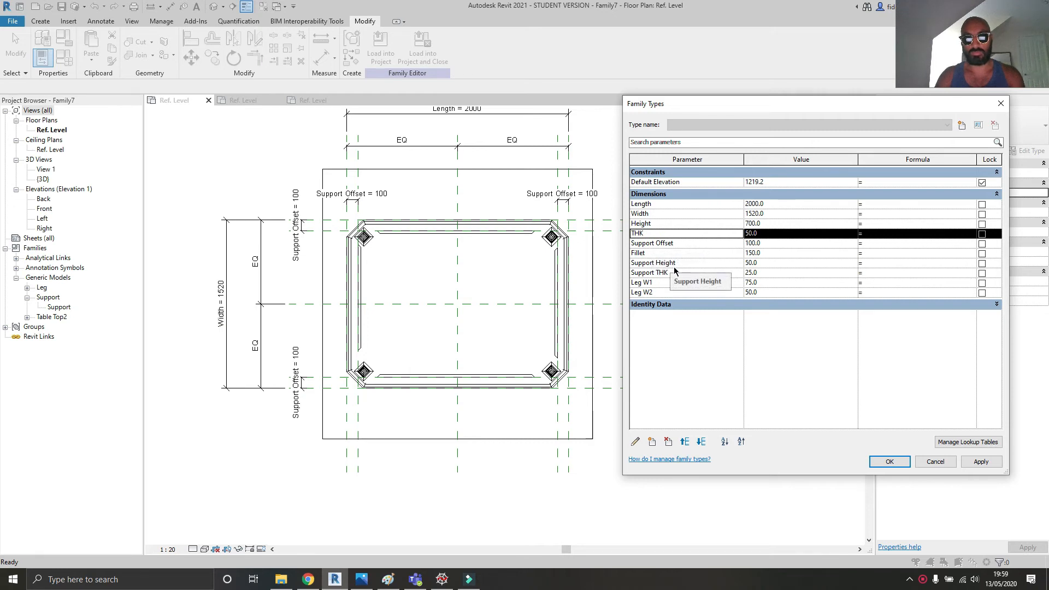
- Set the family's Length to 2500 and Width to 1200, apply the values and close Family Types
left_click(788, 206)
type("2500")
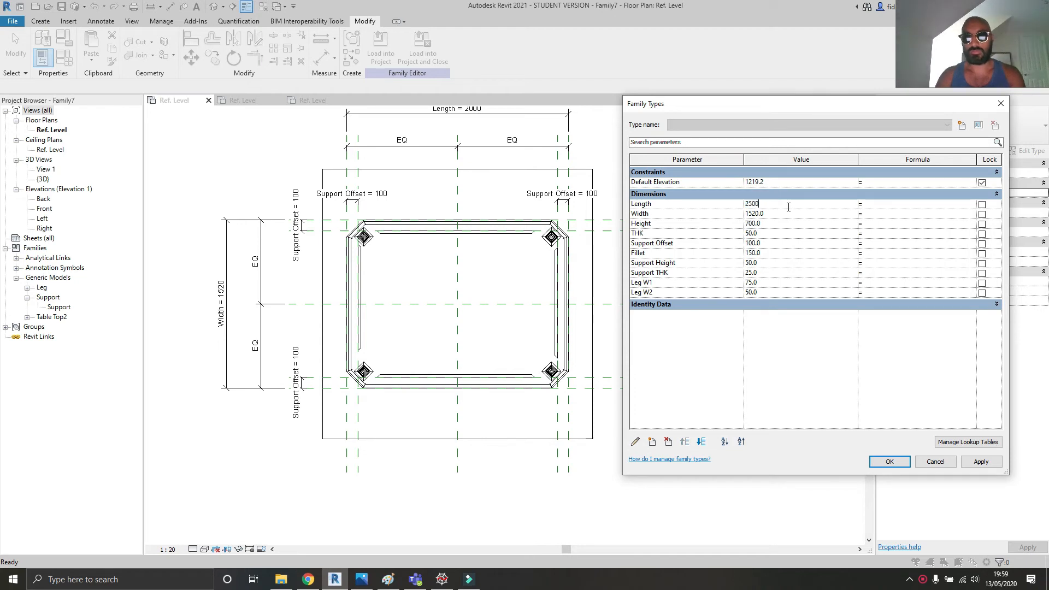
left_click(792, 216)
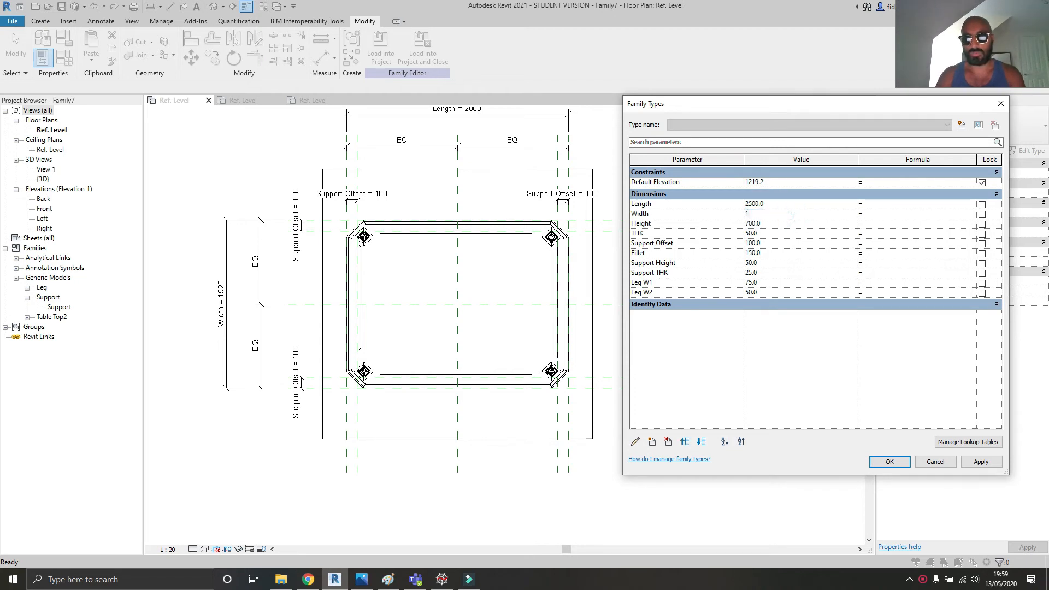
left_click(980, 462)
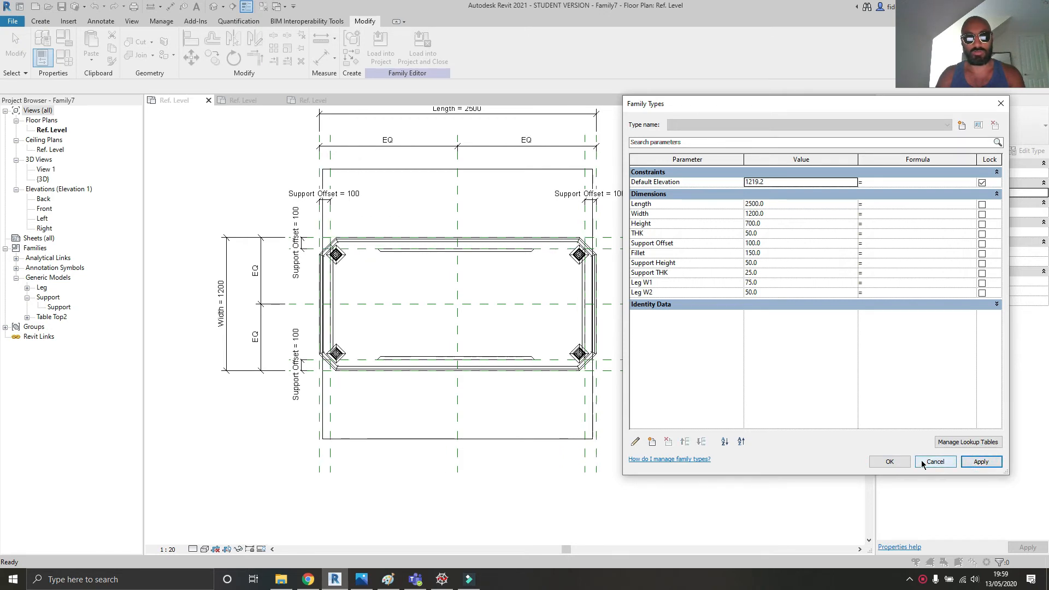
left_click(890, 462)
- Shorten the right-hand support to about 792 mm by pulling its lower end clear of the lower-right leg
scroll(579, 344, "up", 6)
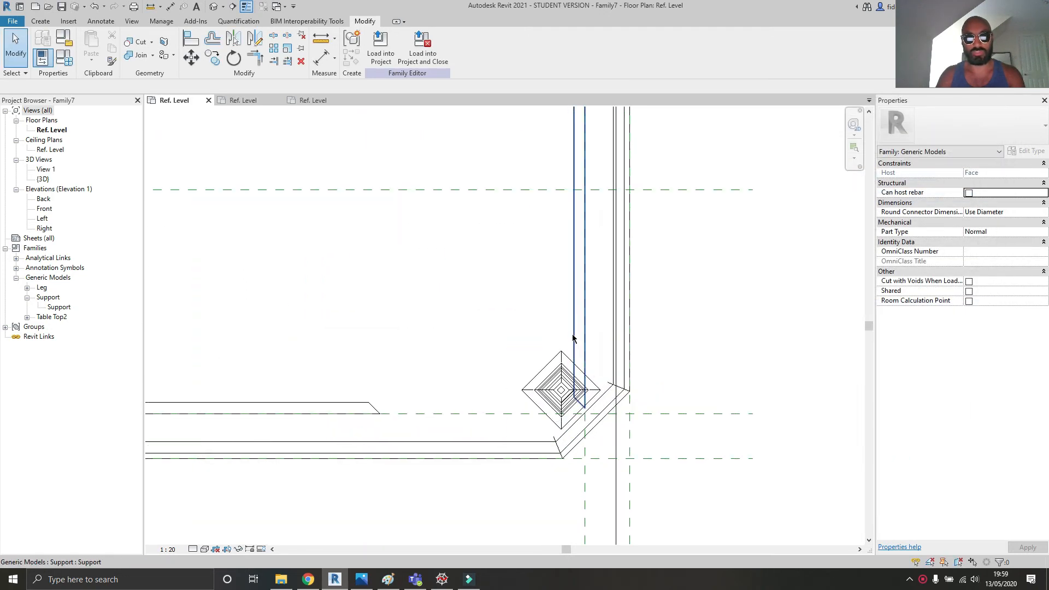
left_click(571, 333)
left_click_drag(585, 407, 585, 339)
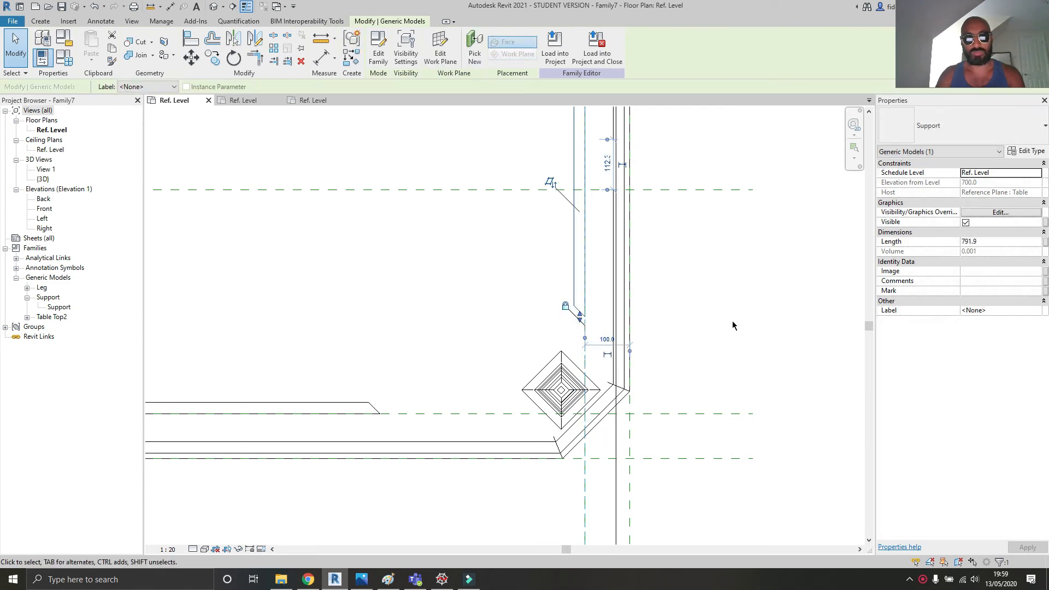
- Examine how the lower-right leg's array group lines up with the lower and right support reference planes
scroll(607, 393, "up", 2)
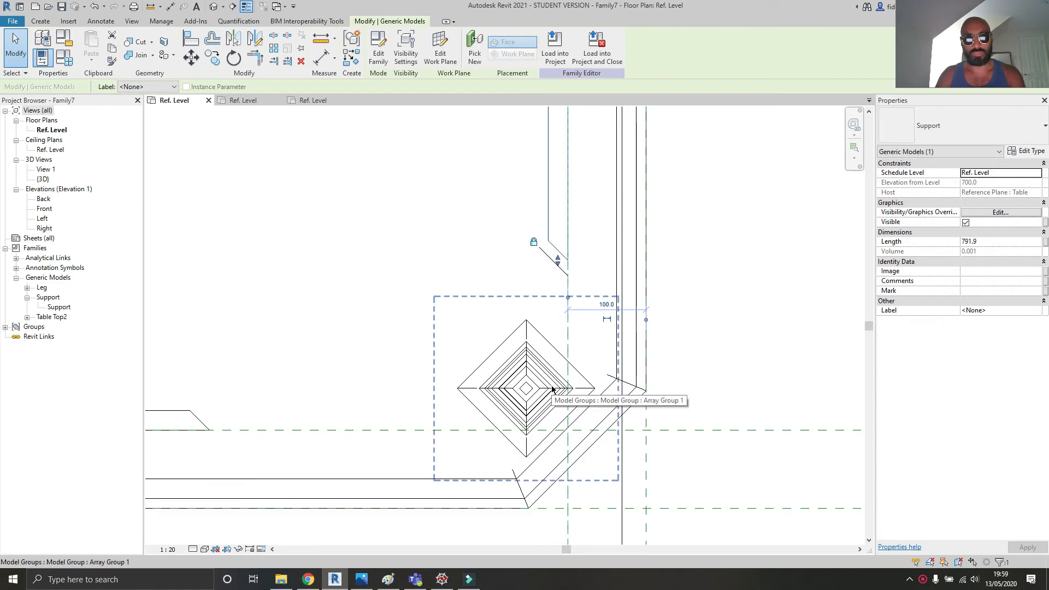
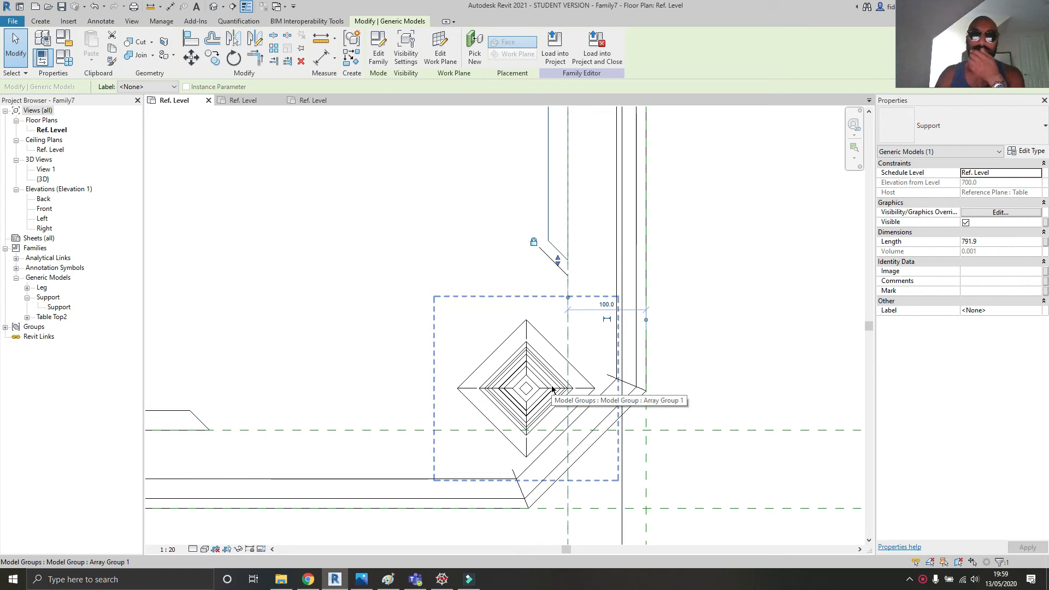
left_click(926, 580)
left_click(896, 560)
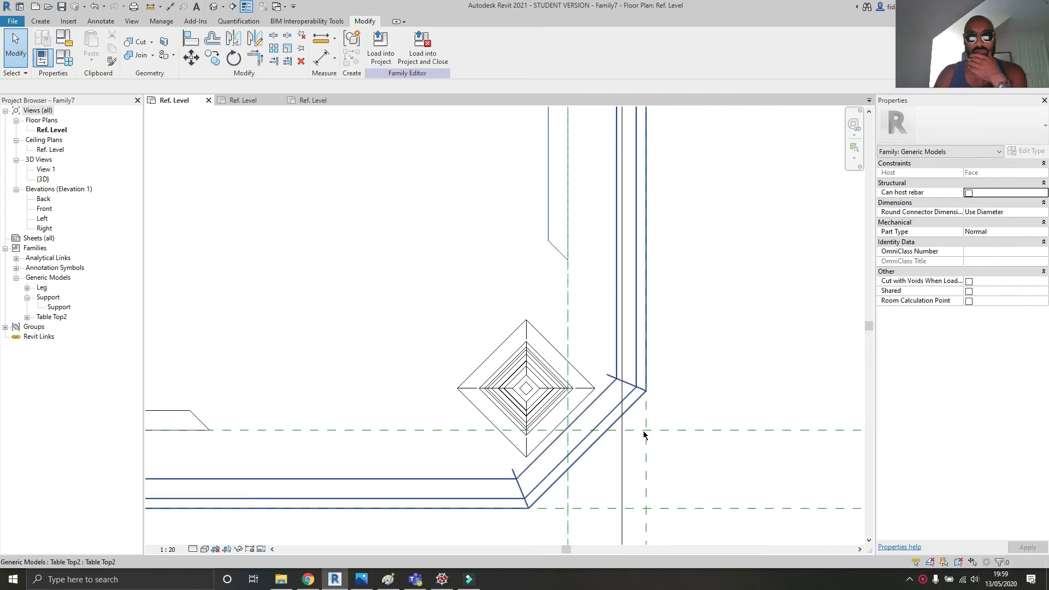
middle_click_drag(562, 436, 700, 415)
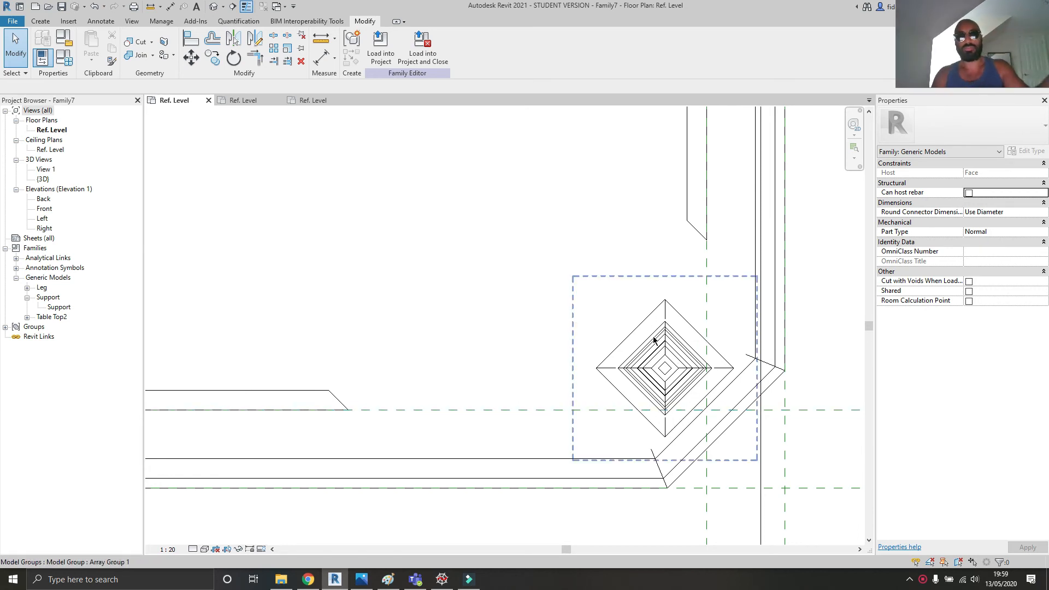
scroll(670, 413, "up", 3)
right_click(667, 411)
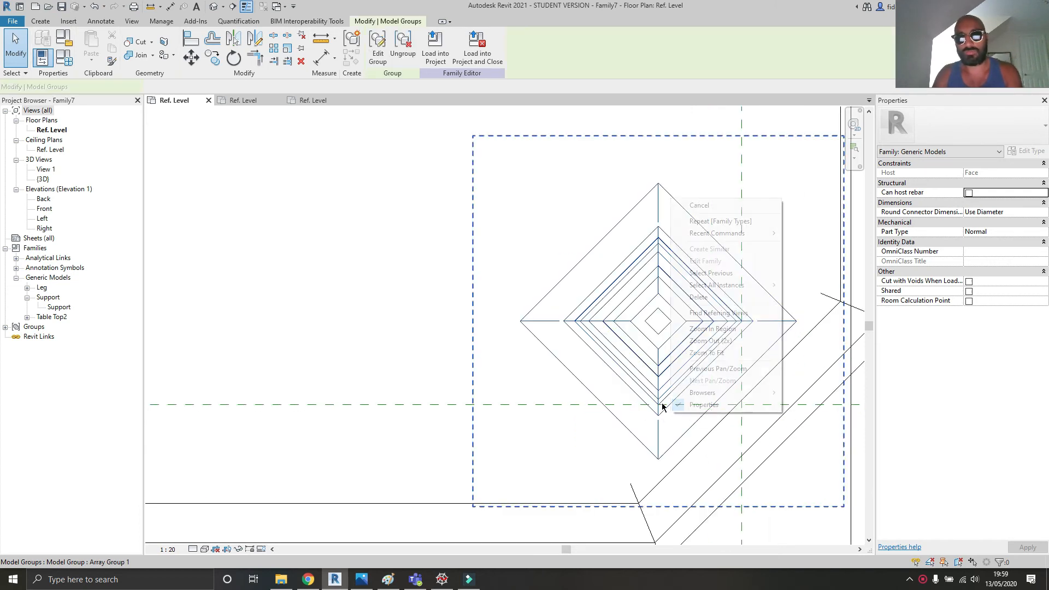
left_click(594, 430)
scroll(680, 402, "up", 5)
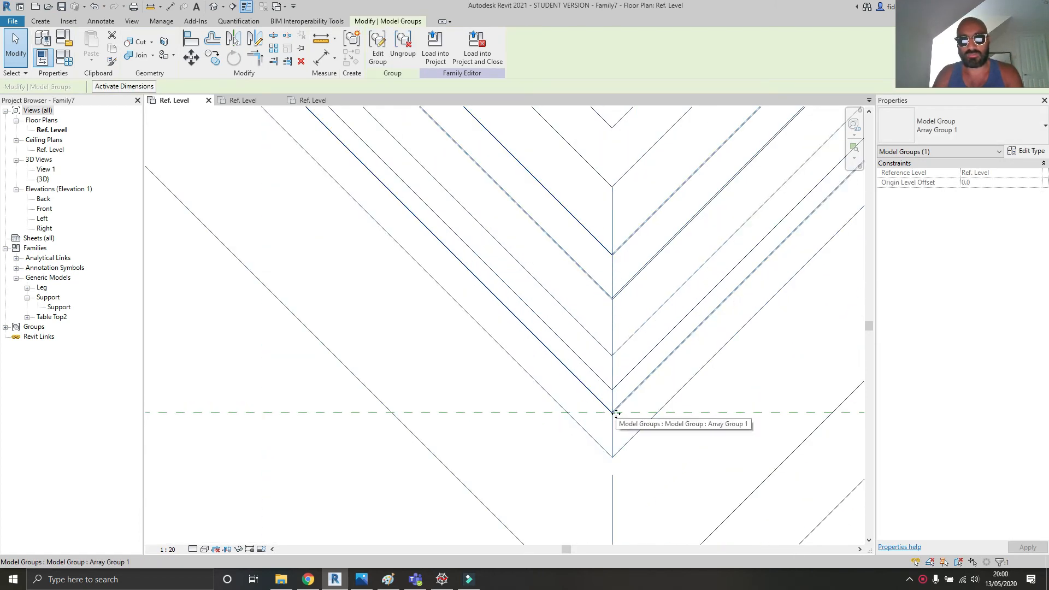
scroll(614, 413, "down", 2)
scroll(616, 432, "down", 2)
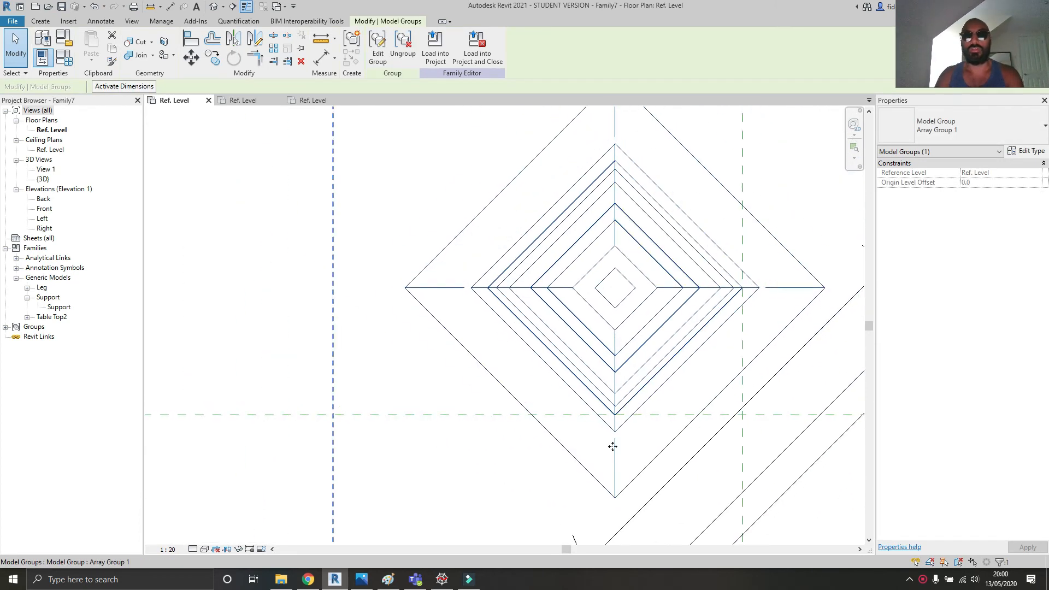
scroll(588, 428, "down", 2)
scroll(597, 421, "up", 2)
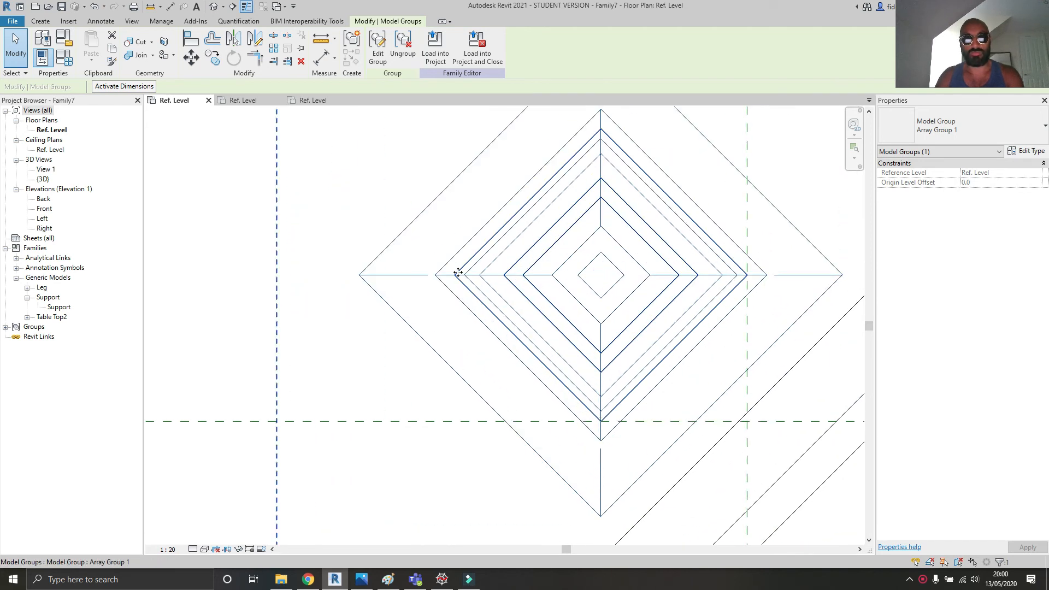
scroll(465, 363, "down", 3)
scroll(623, 293, "up", 3)
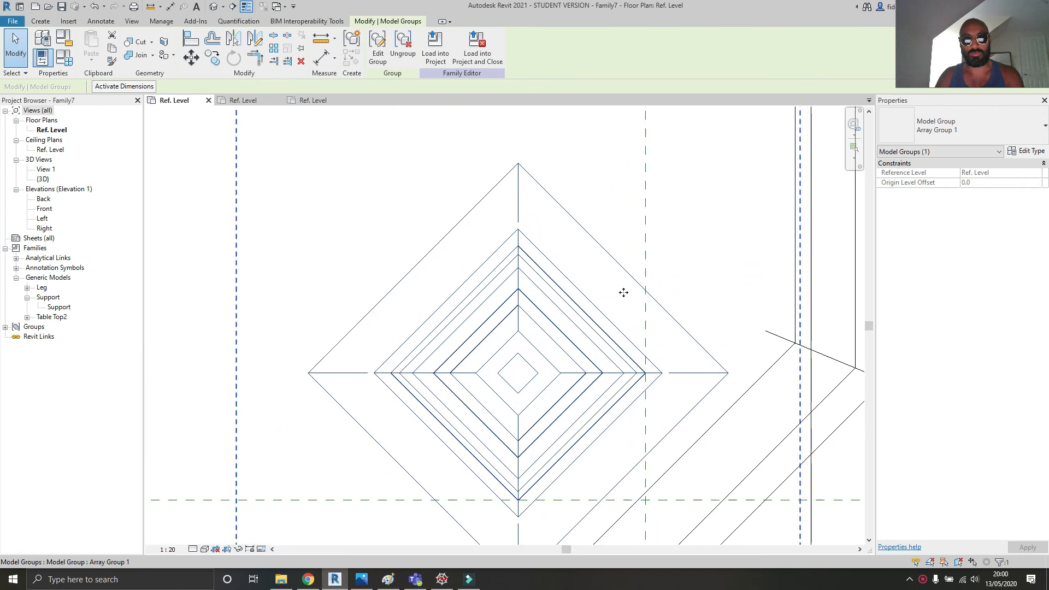
scroll(588, 254, "down", 5)
middle_click_drag(589, 270, 649, 296)
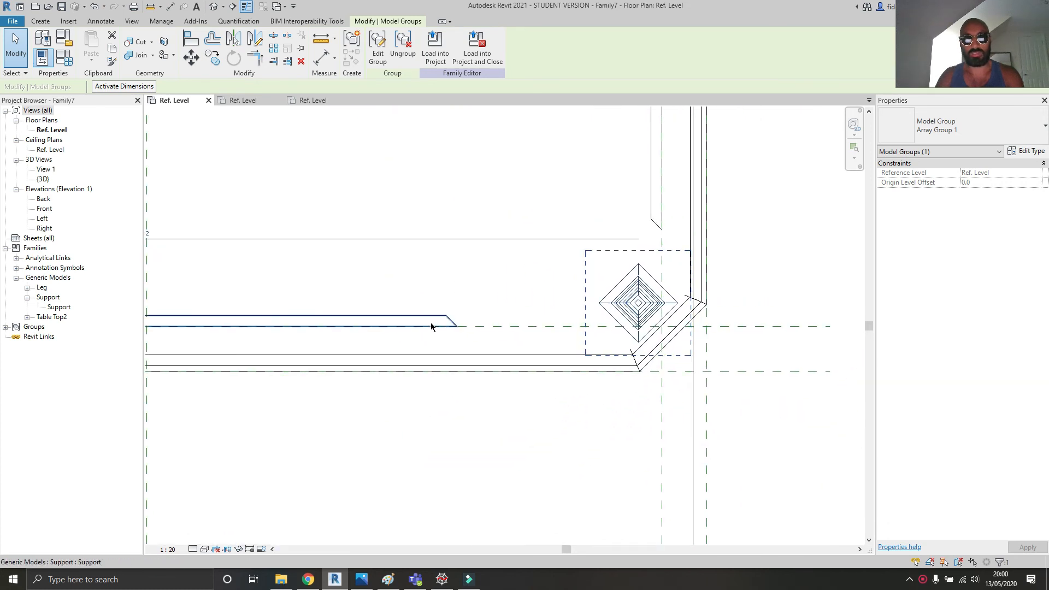
scroll(433, 323, "up", 2)
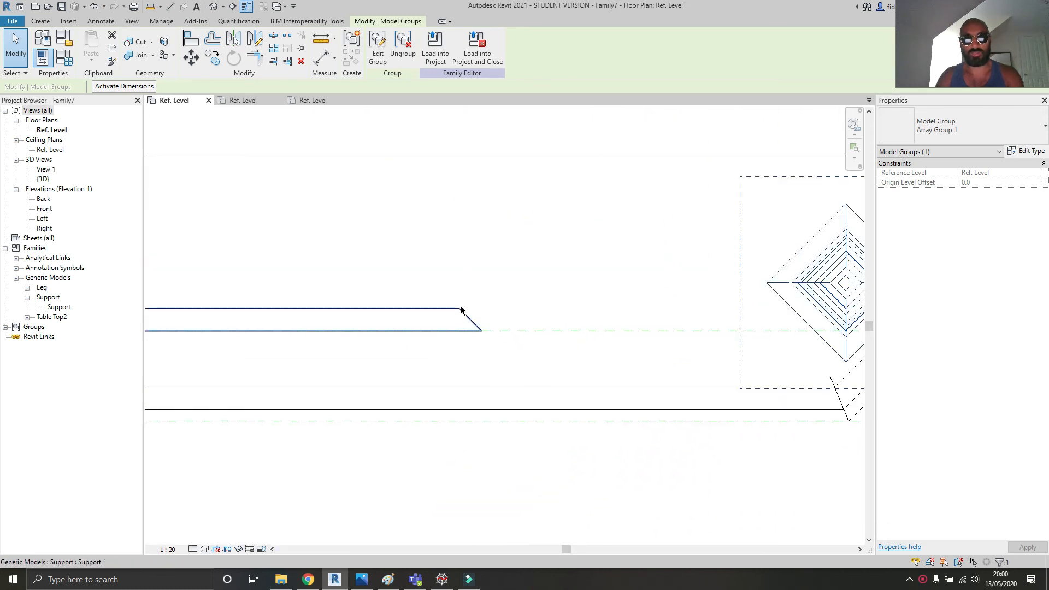
- Inspect the end of the lower support against its reference plane and the gap to the lower-right leg
left_click(462, 329)
scroll(481, 325, "up", 2)
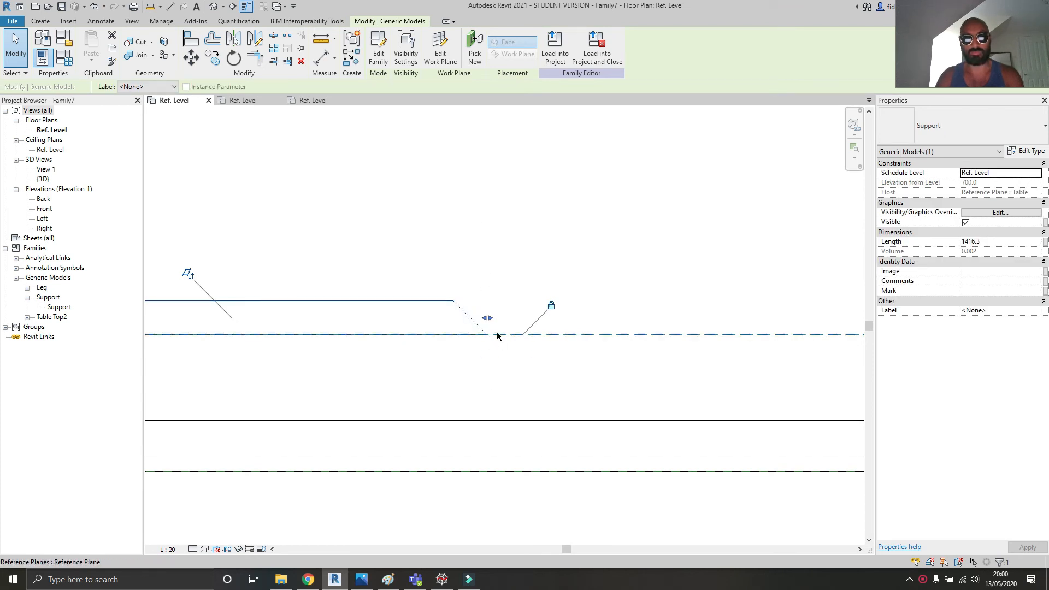
scroll(470, 306, "down", 2)
left_click(466, 305)
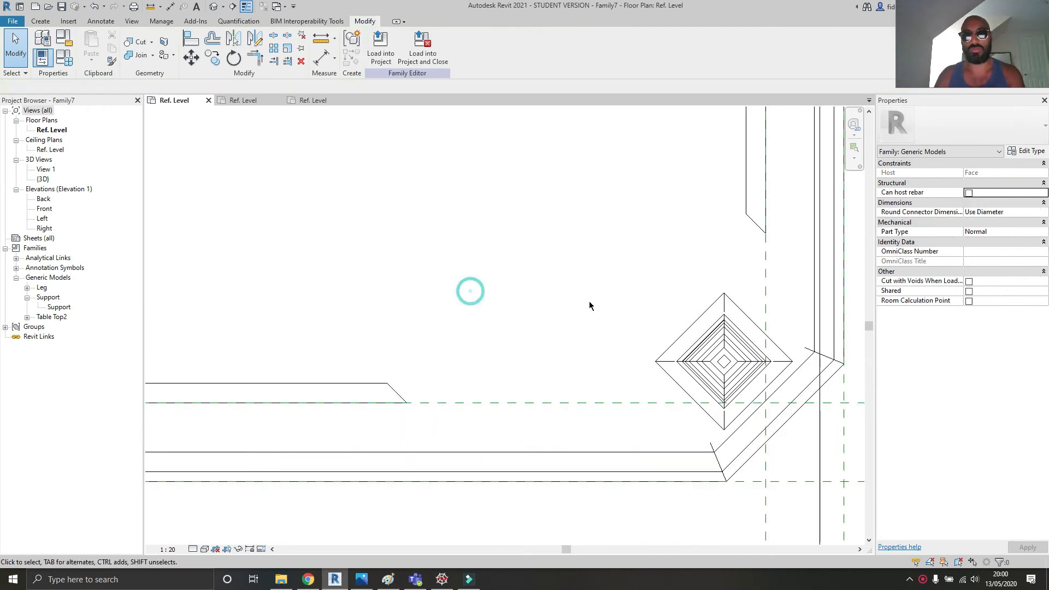
middle_click_drag(589, 304, 543, 314)
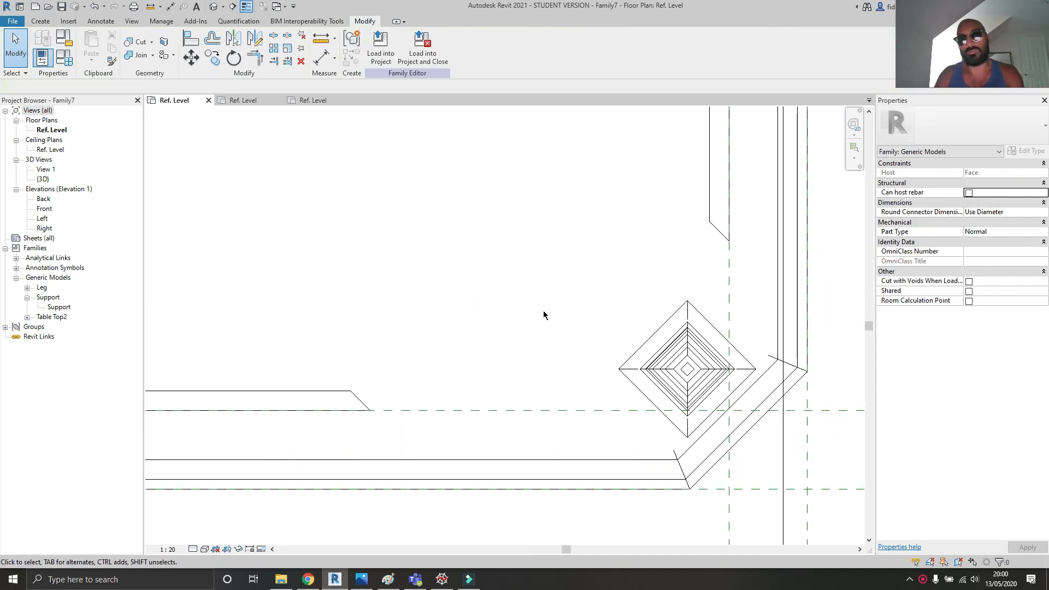
middle_click_drag(552, 364, 515, 350)
middle_click_drag(545, 394, 522, 397)
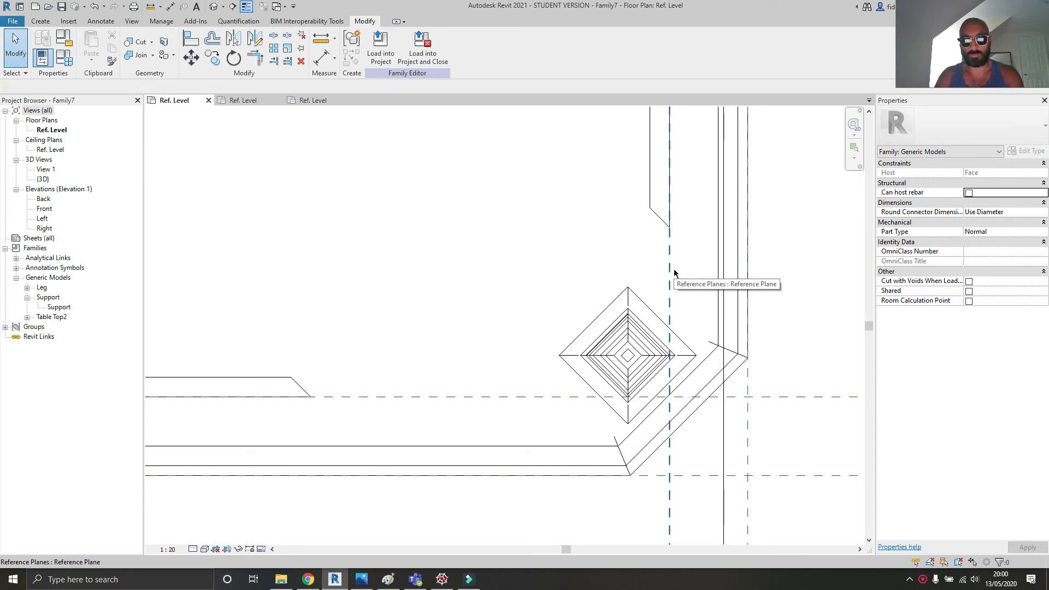
scroll(621, 402, "up", 3)
scroll(621, 399, "down", 1)
scroll(621, 397, "down", 7)
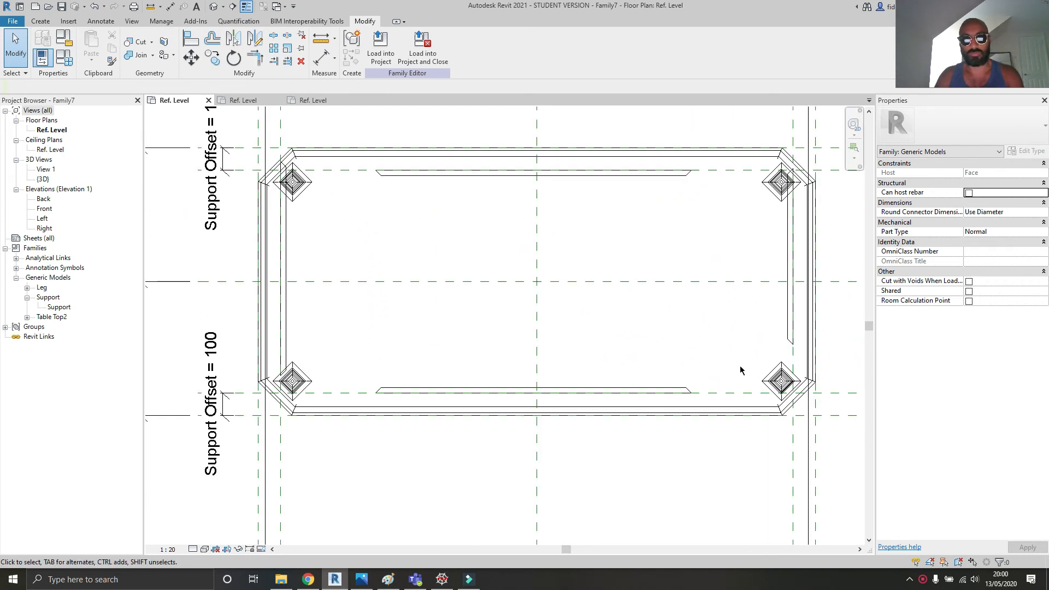
middle_click_drag(735, 370, 696, 361)
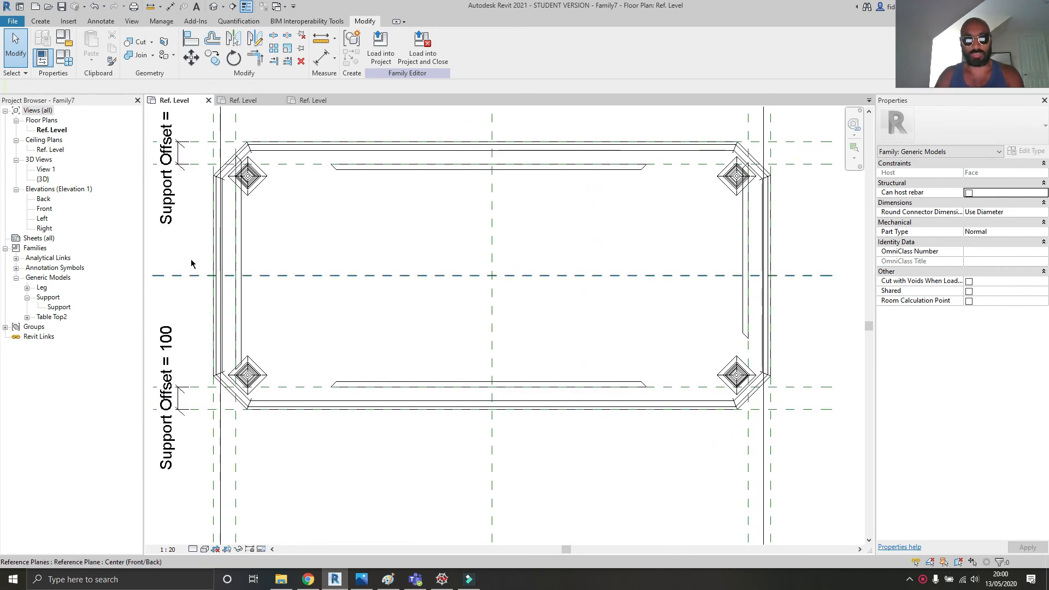
- Shorten the left-hand support at both ends to about 805 mm so it clears the two left legs
scroll(243, 310, "up", 3)
left_click(243, 311)
left_click_drag(241, 401, 247, 351)
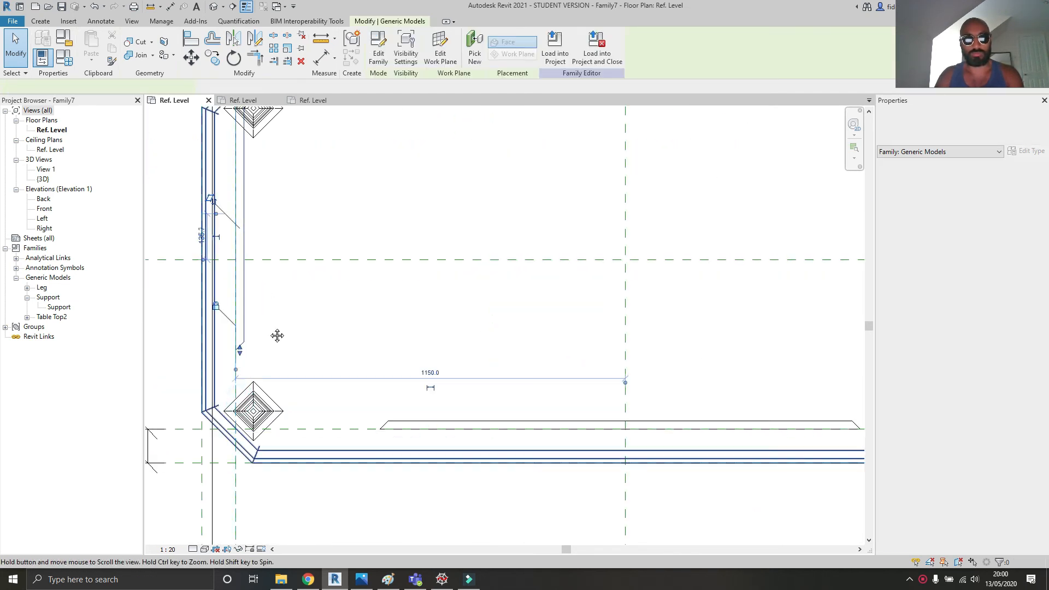
middle_click_drag(276, 335, 318, 459)
left_click_drag(282, 204, 279, 296)
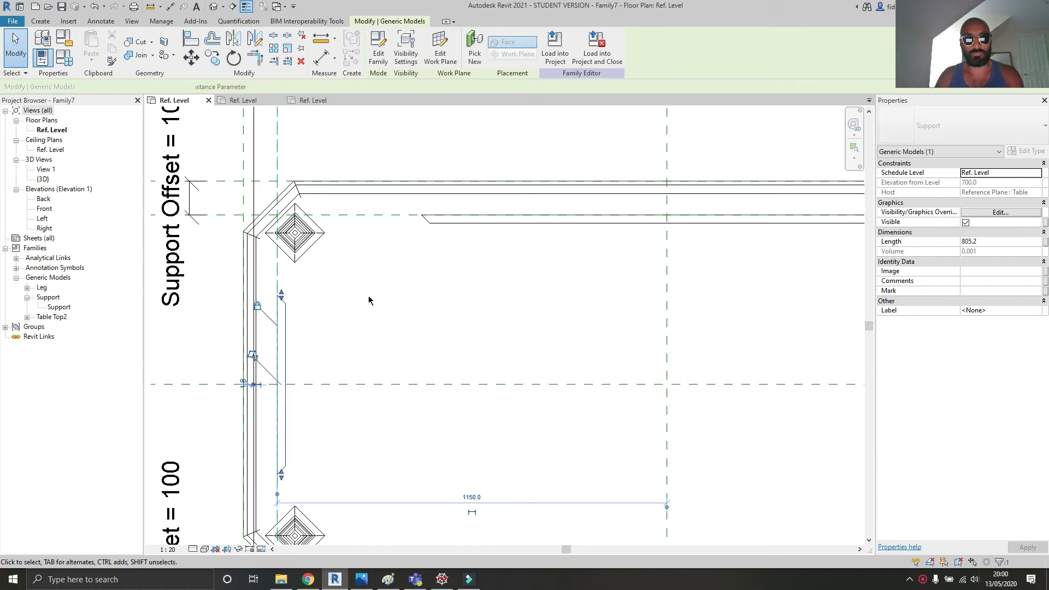
left_click(369, 296)
- Pull the right-hand support's upper end down clear of the upper-right leg and dismiss the save reminder
scroll(525, 310, "down", 2)
middle_click_drag(537, 313, 430, 322)
middle_click_drag(673, 327, 540, 323)
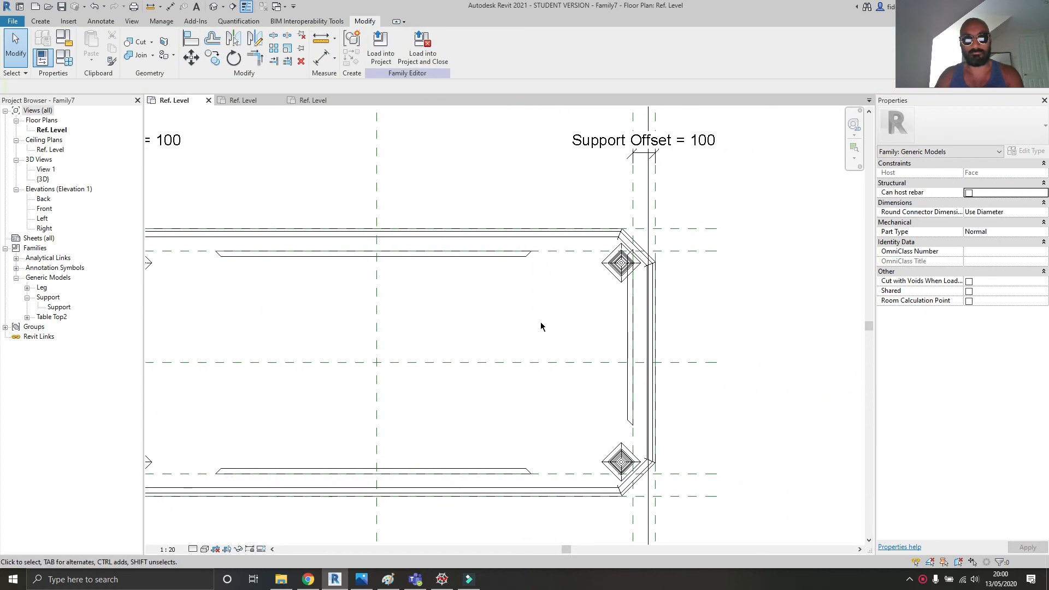
left_click(627, 295)
scroll(632, 263, "up", 1)
scroll(632, 263, "up", 2)
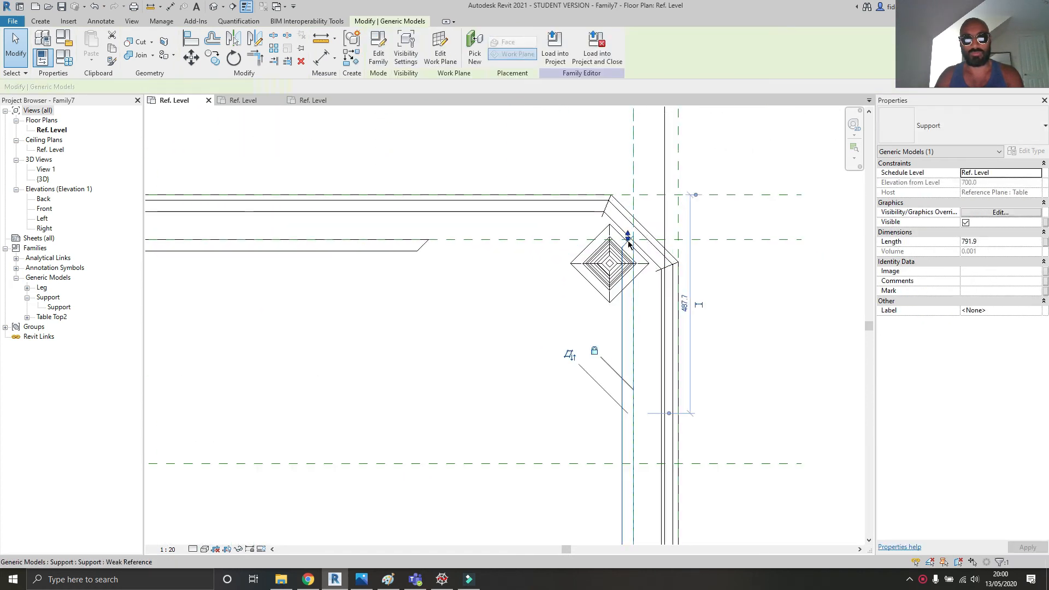
left_click(544, 340)
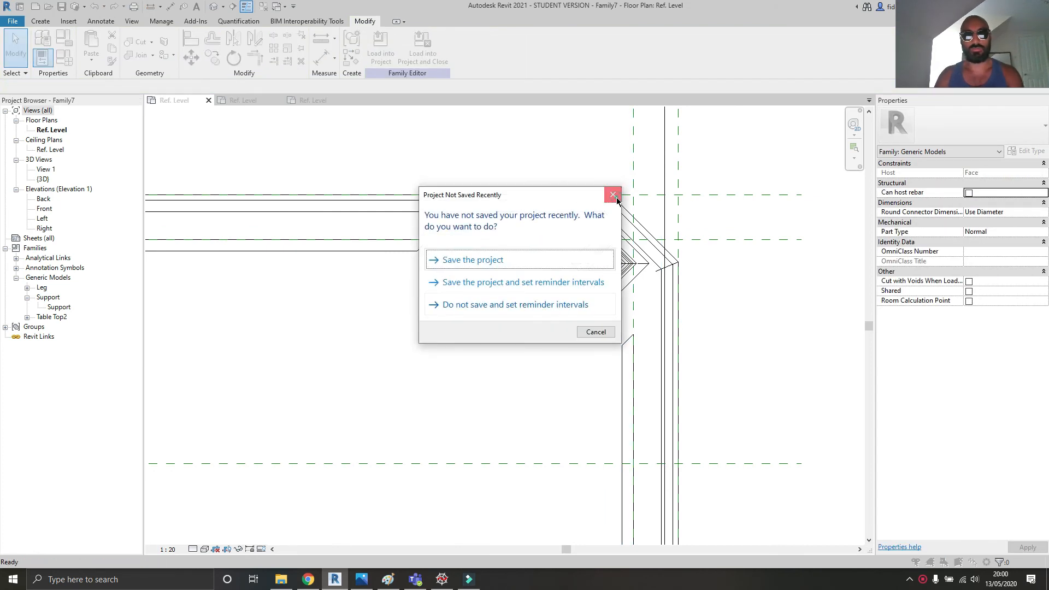
left_click(616, 200)
- Add reference planes offset 150 inward from the upper and lower support reference planes by picking those planes
scroll(615, 199, "down", 2)
left_click(386, 36)
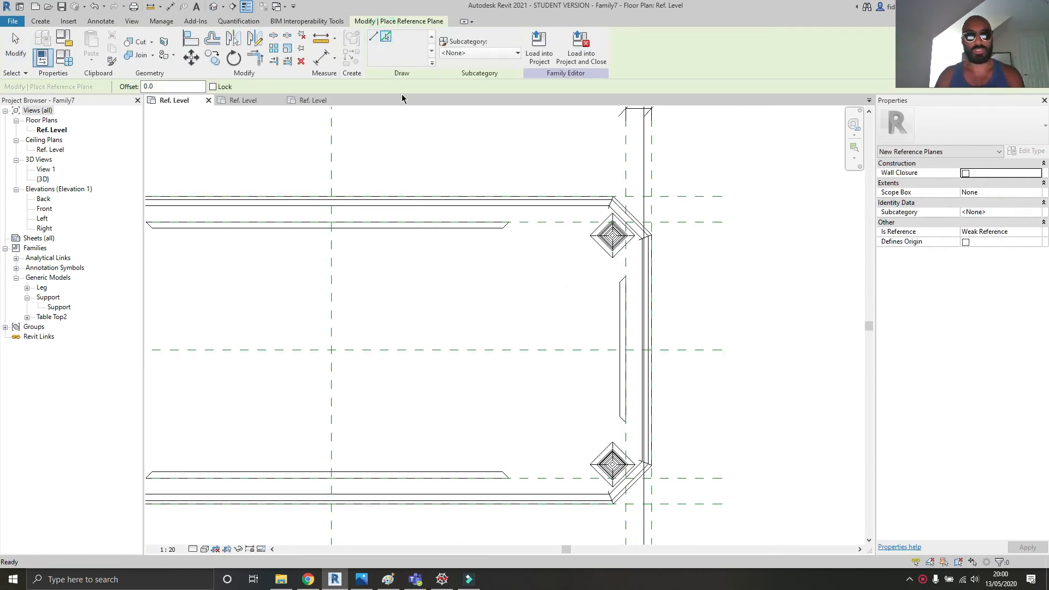
left_click_drag(174, 87, 119, 88)
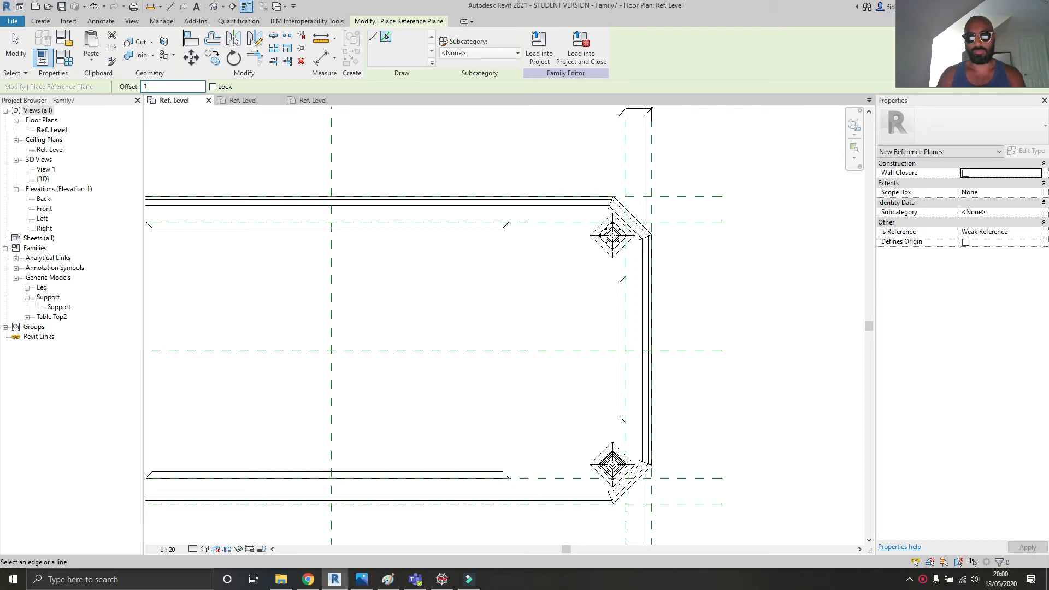
scroll(360, 280, "down", 1)
left_click(644, 231)
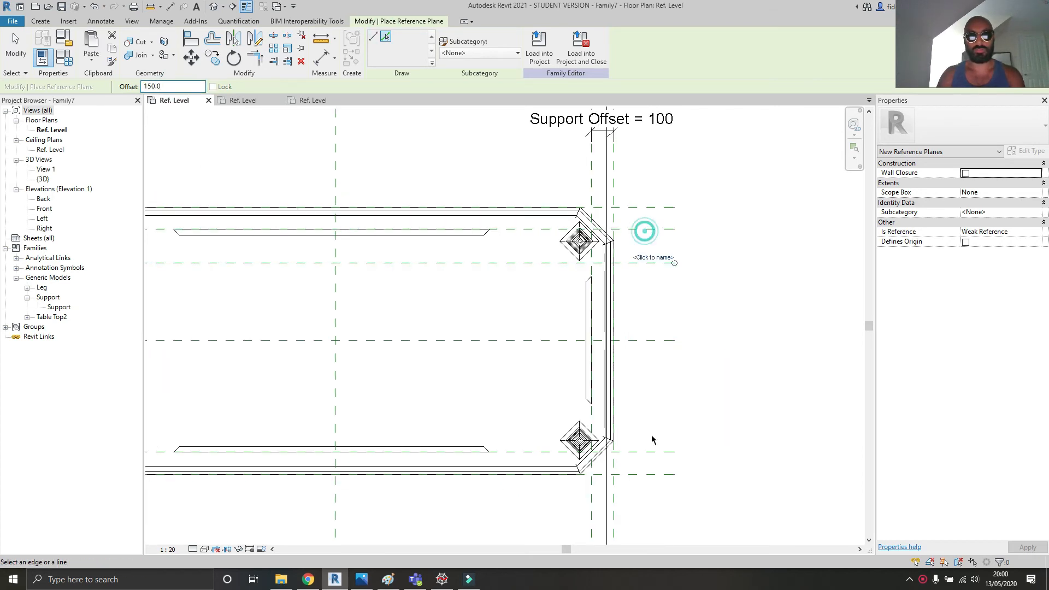
left_click(652, 453)
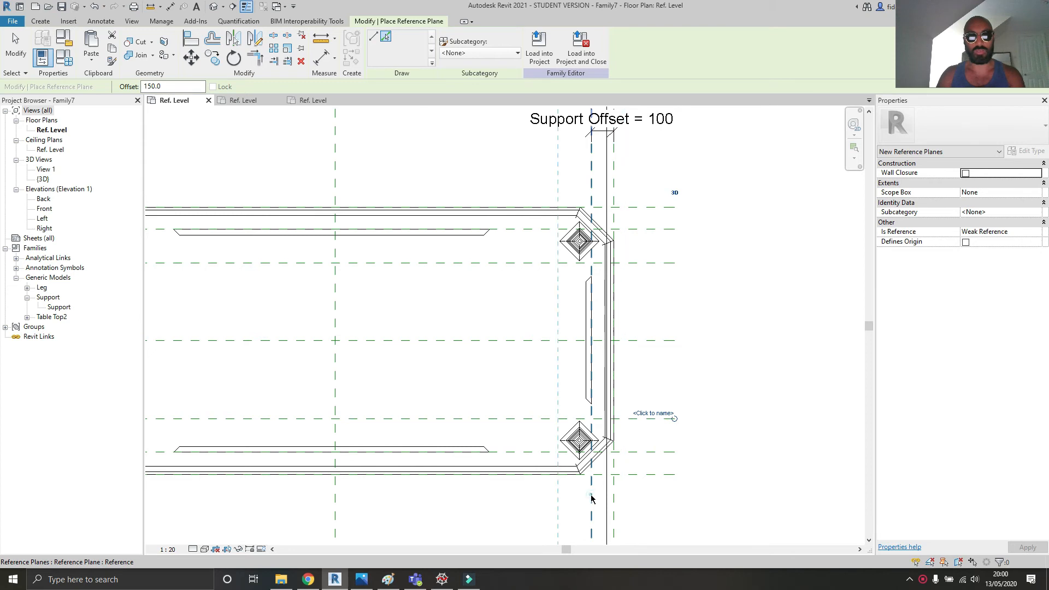
- Add reference planes offset 150 inward from the right and left support reference planes and end the Reference Plane command
left_click(590, 495)
middle_click_drag(386, 443, 585, 416)
left_click(280, 474)
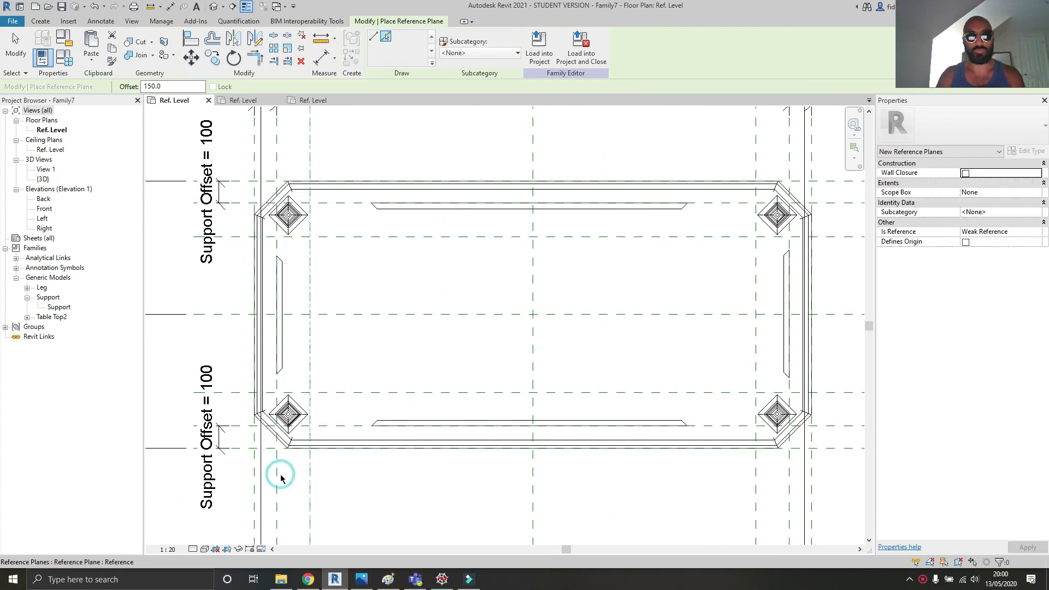
scroll(274, 293, "up", 5)
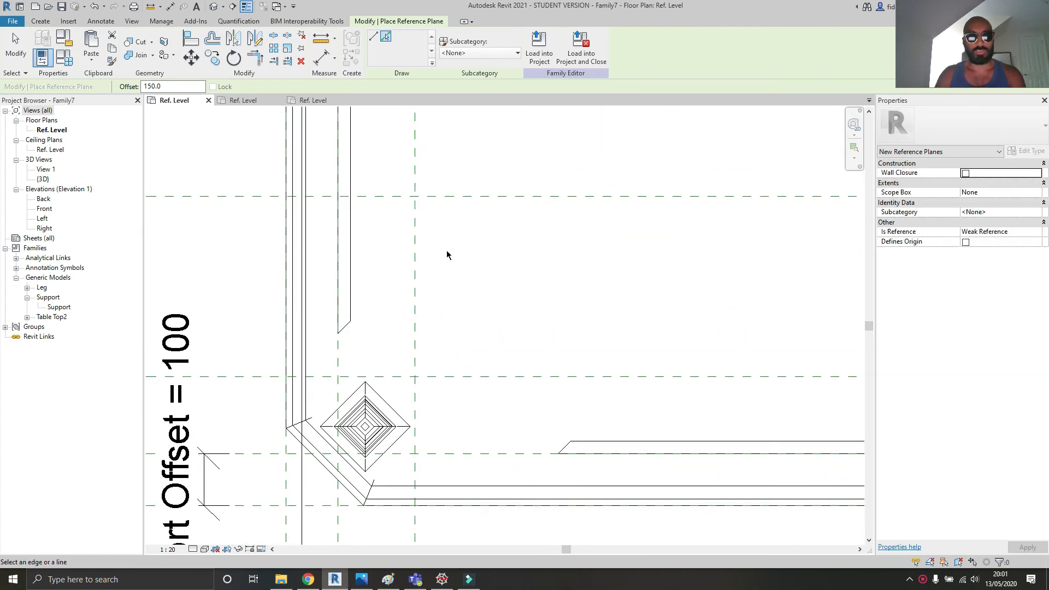
key("Escape")
key("Escape")
scroll(510, 298, "down", 2)
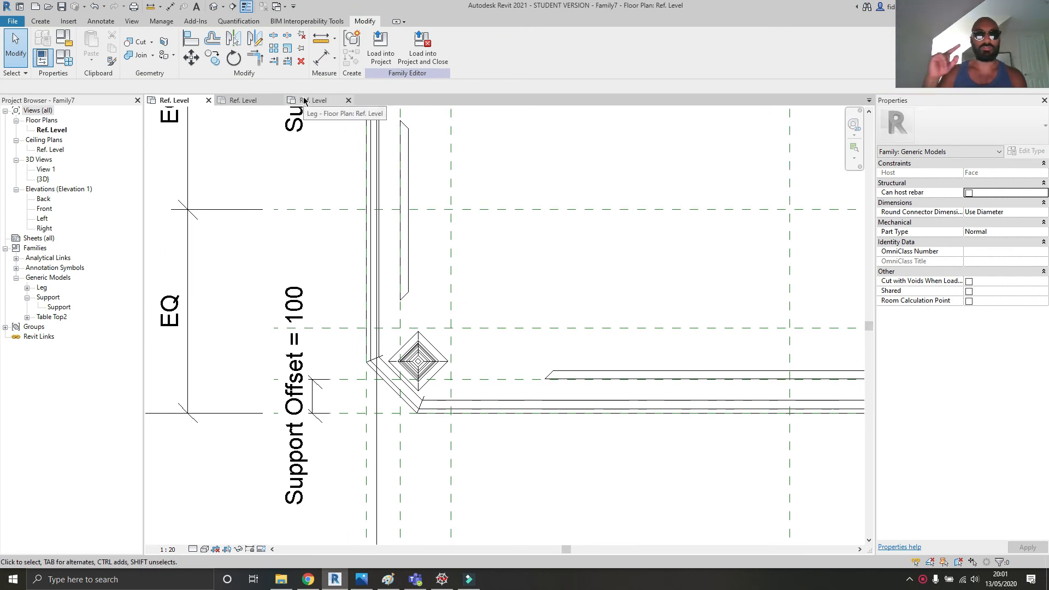
scroll(465, 256, "down", 2)
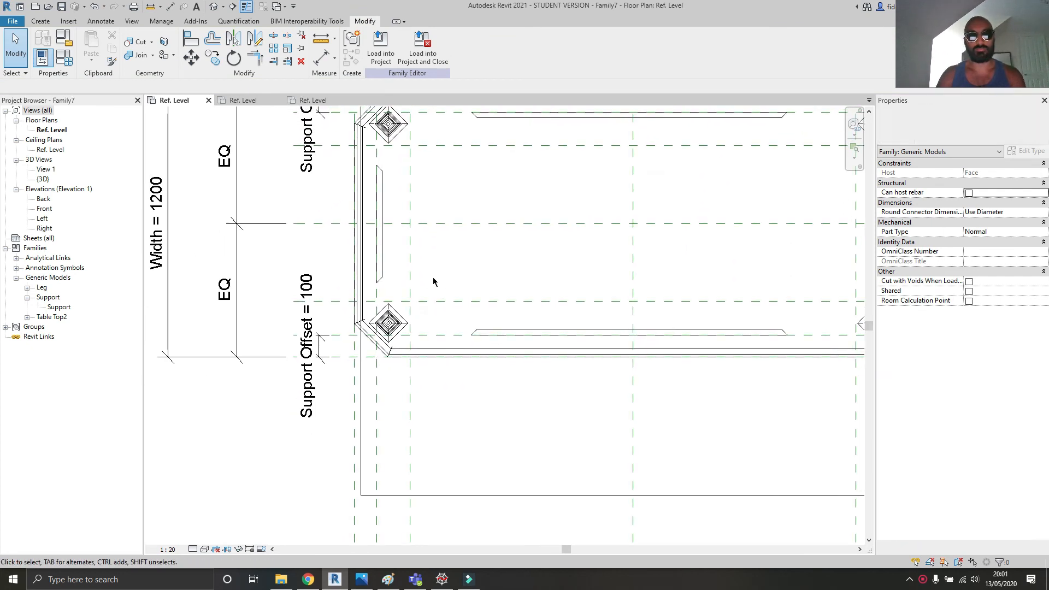
scroll(382, 330, "up", 3)
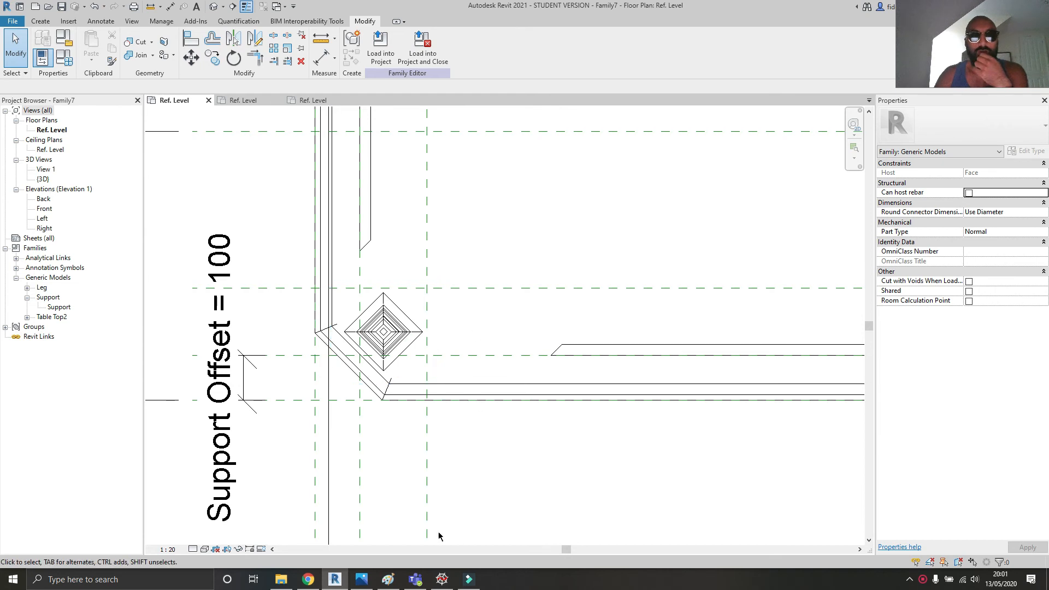
left_click(926, 582)
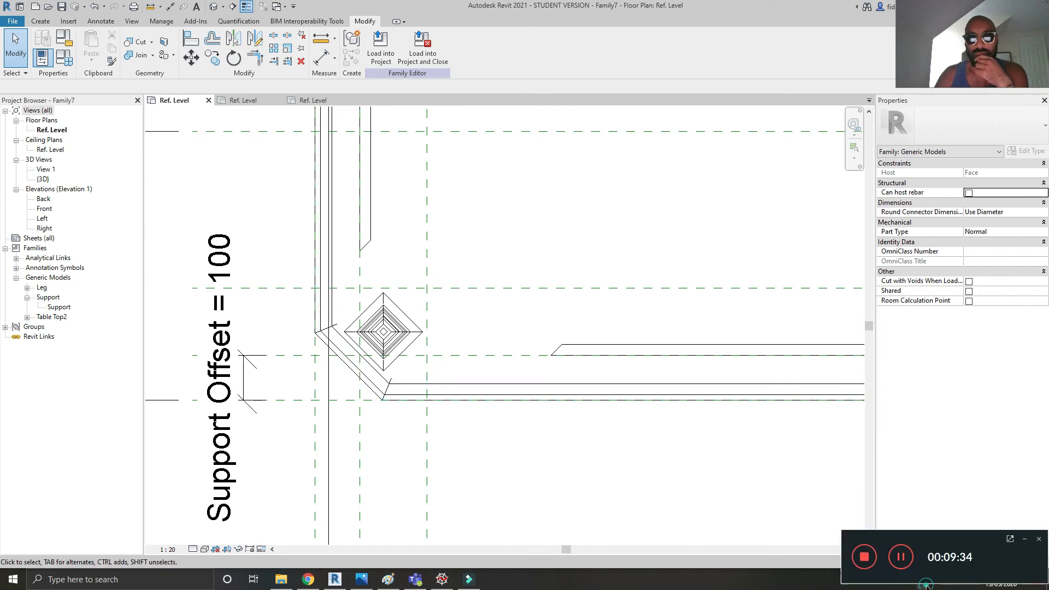
left_click(905, 557)
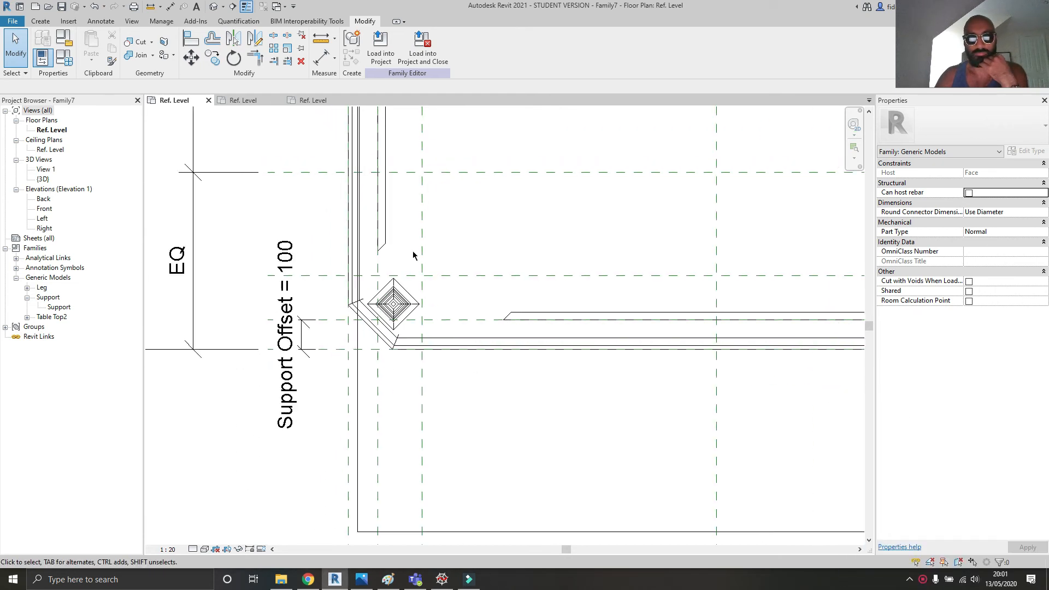
scroll(461, 328, "down", 2)
middle_click_drag(462, 327, 617, 342)
scroll(618, 342, "up", 2)
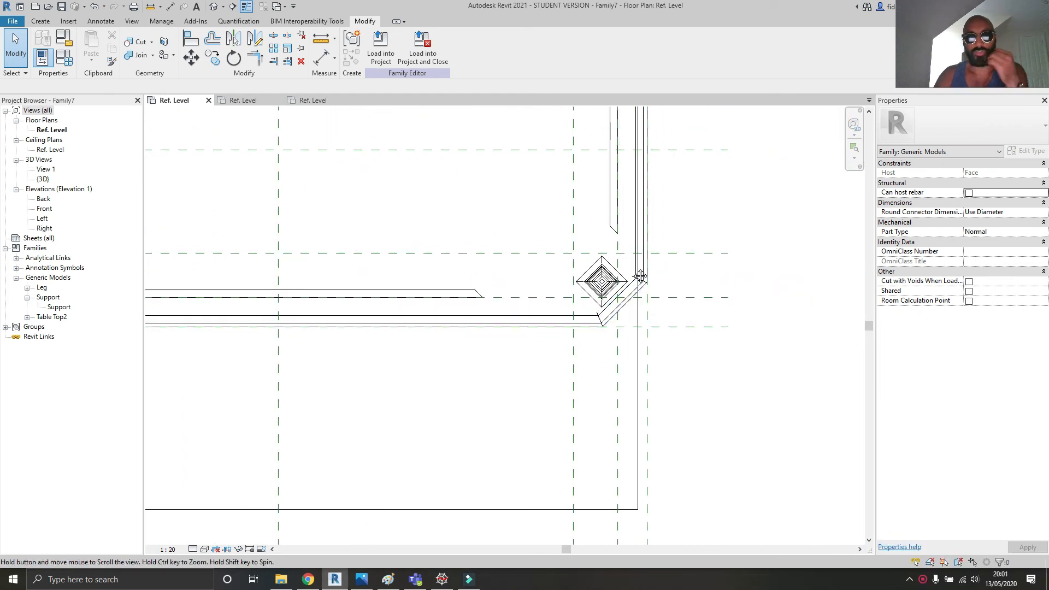
middle_click_drag(640, 277, 568, 275)
- Review the family parameters of Family7 and of the Leg family, and inspect the table's lower-right leg in plan
key("f")
key("t")
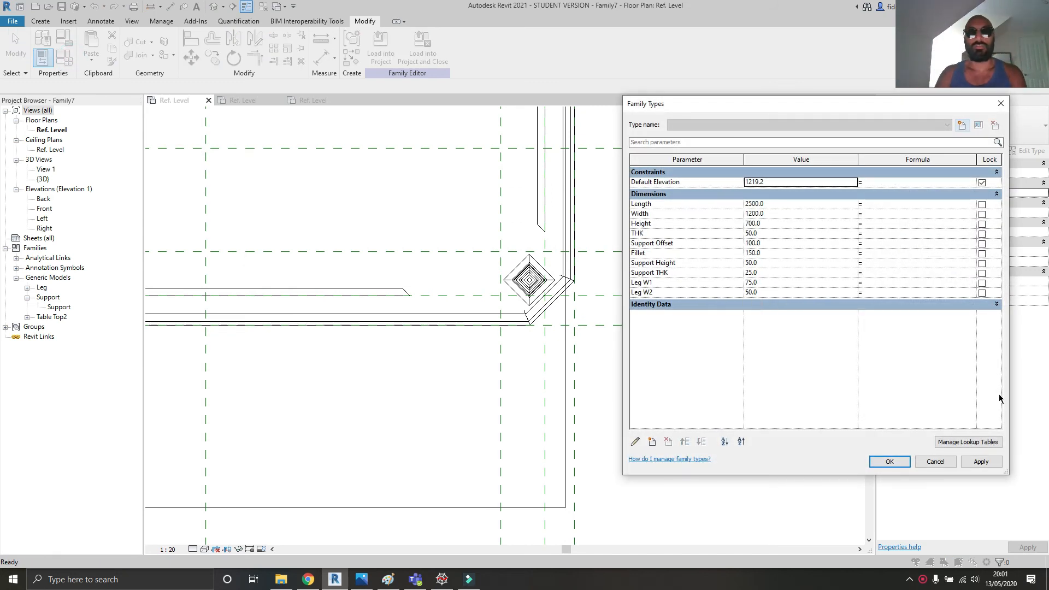
left_click(952, 462)
left_click(320, 100)
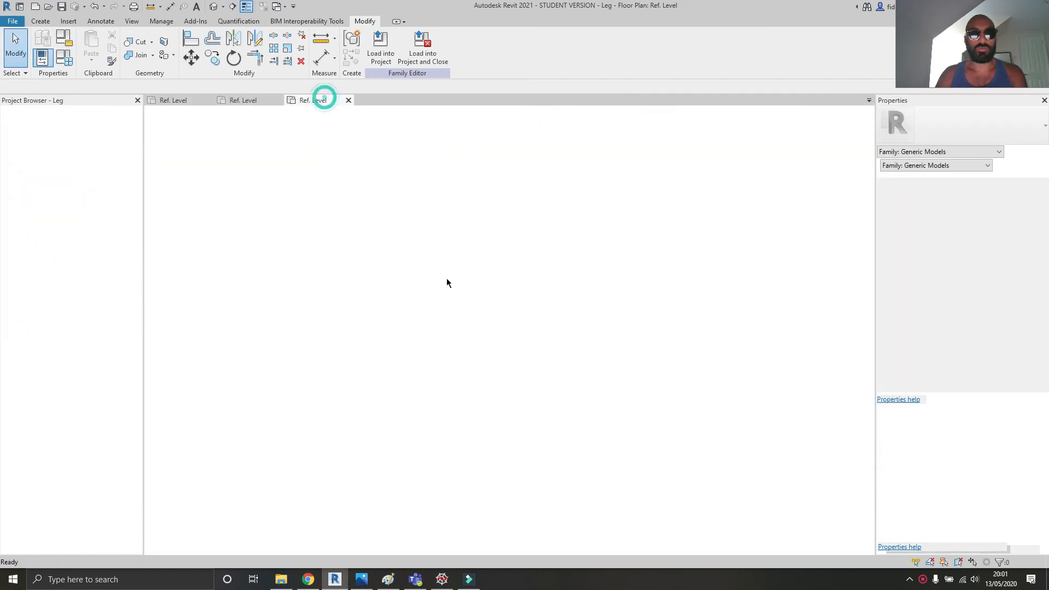
scroll(518, 255, "up", 4)
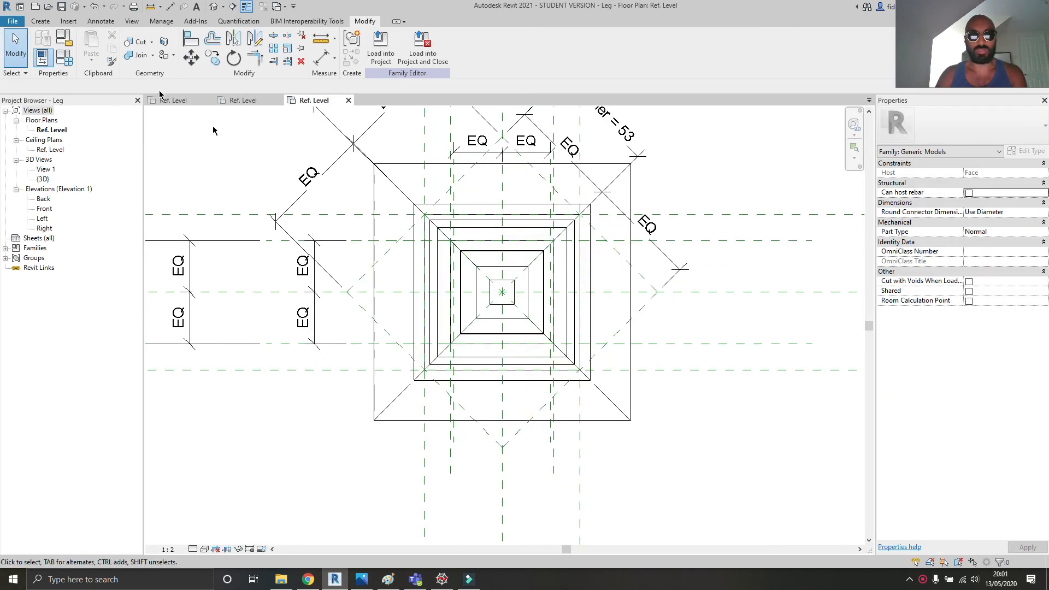
left_click(65, 63)
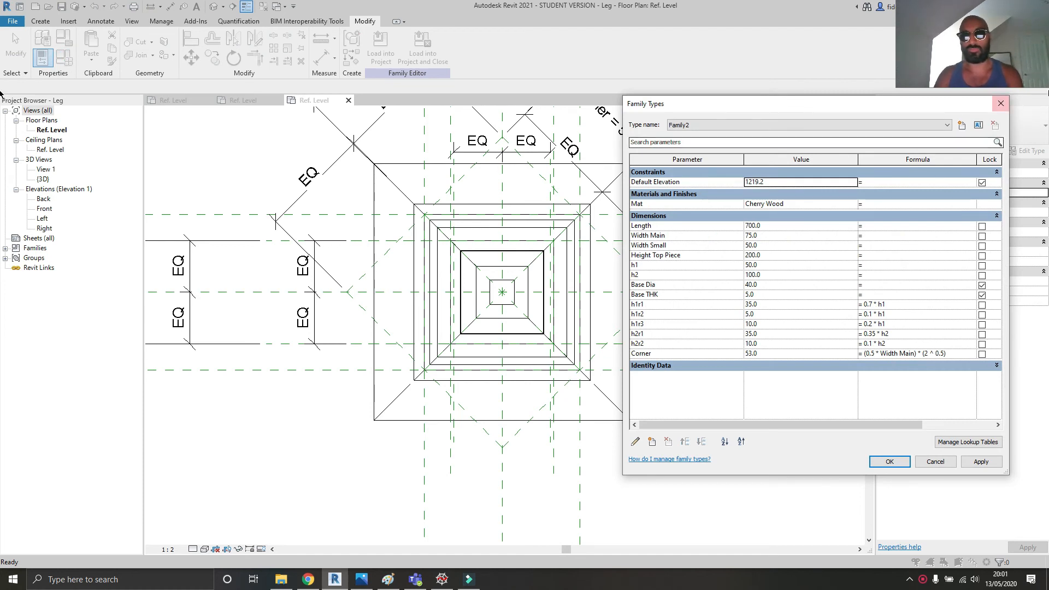
left_click(1001, 108)
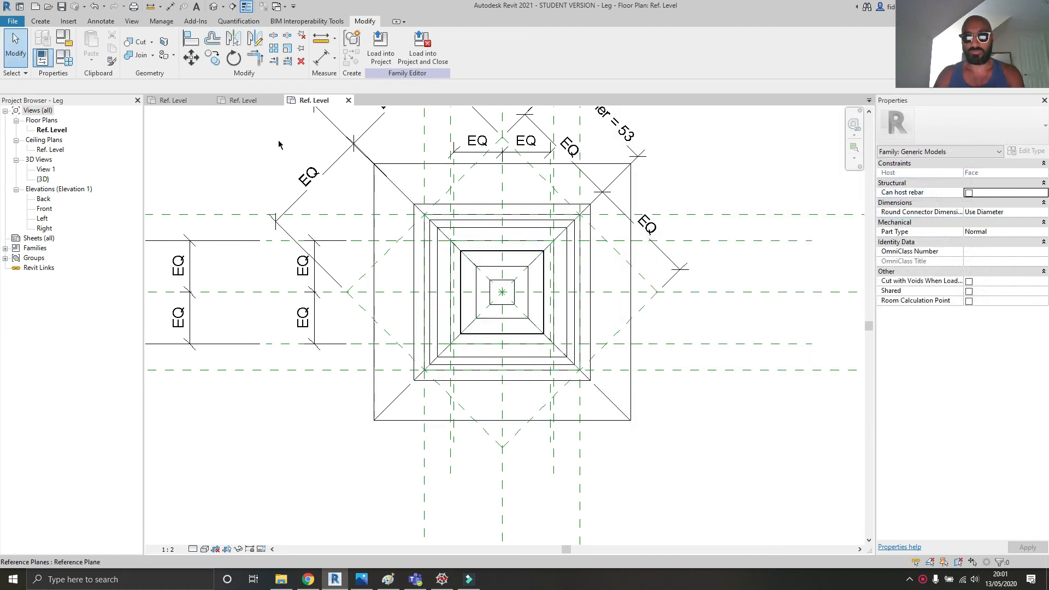
left_click(174, 101)
scroll(519, 297, "up", 3)
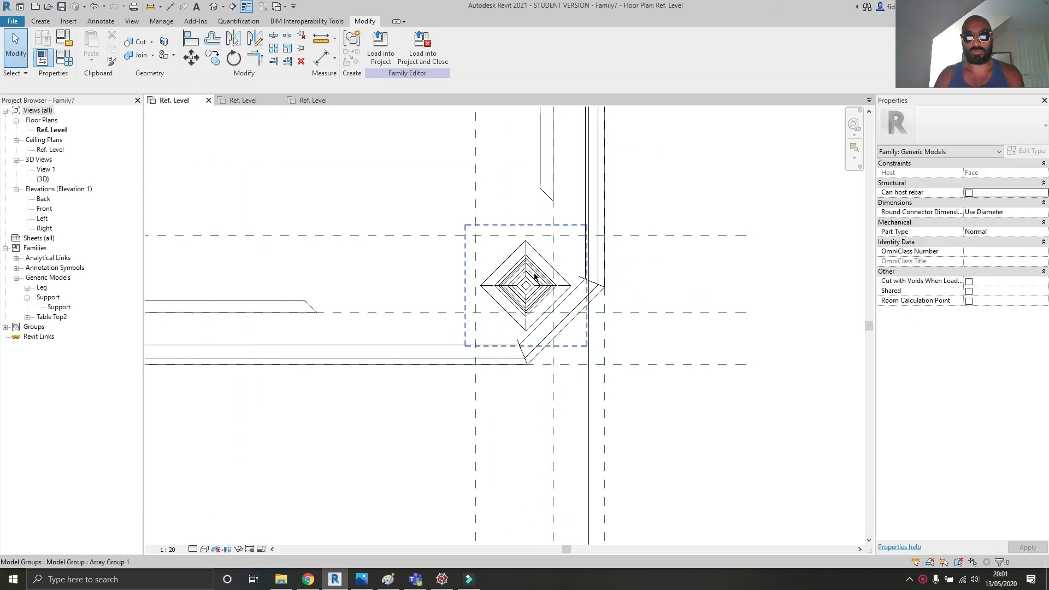
middle_click_drag(542, 280, 534, 302)
scroll(533, 302, "up", 2)
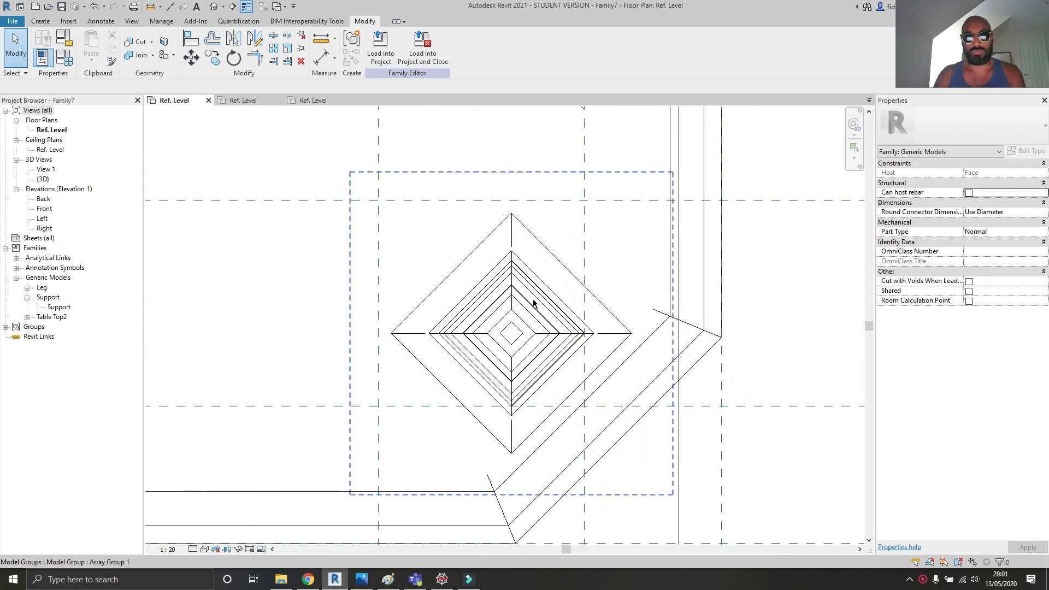
scroll(611, 362, "down", 2)
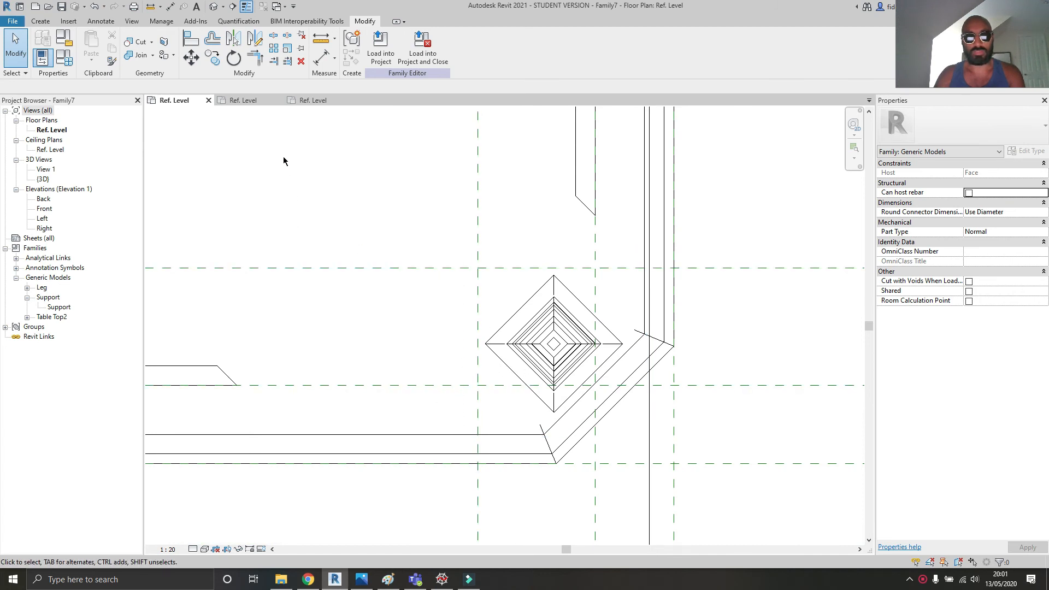
- Copy the Corner parameter's formula, (0.5 * Width Main) * (2 ^ 0.5), from the Leg family's types
left_click(312, 100)
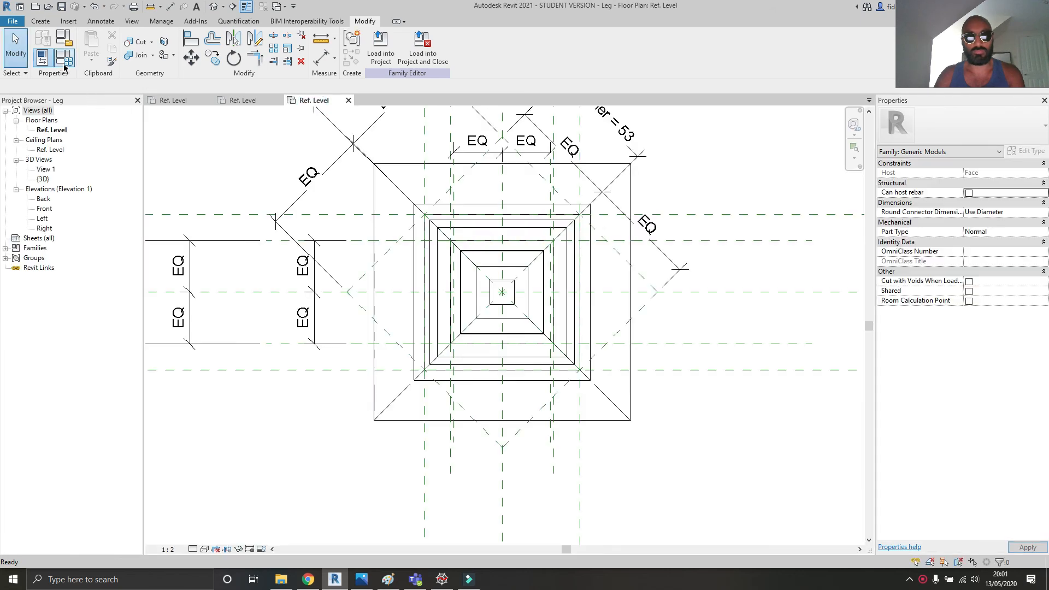
left_click(64, 67)
left_click_drag(949, 353, 856, 352)
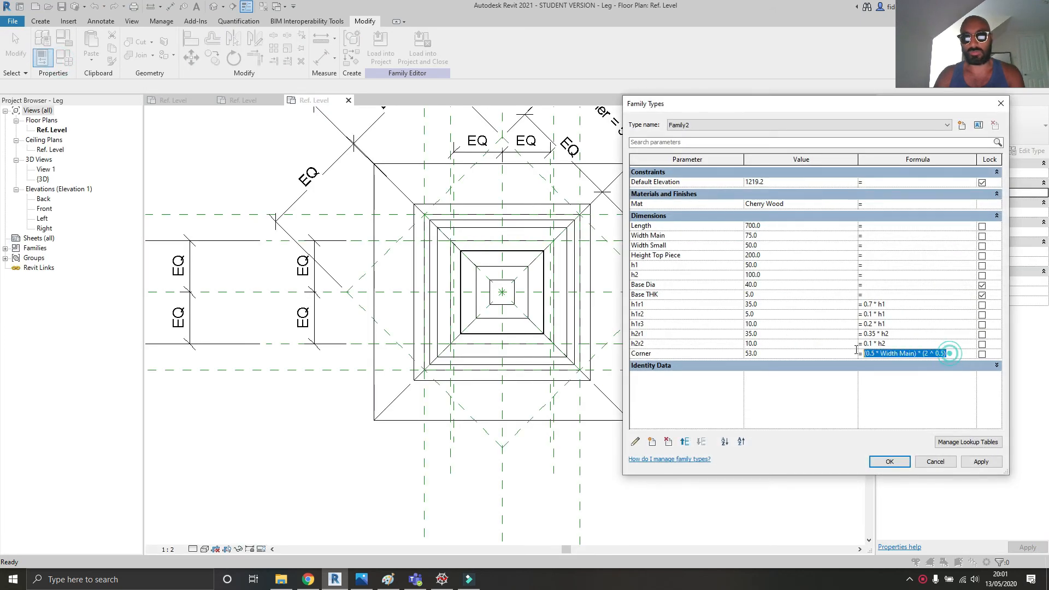
left_click_drag(955, 351, 843, 349)
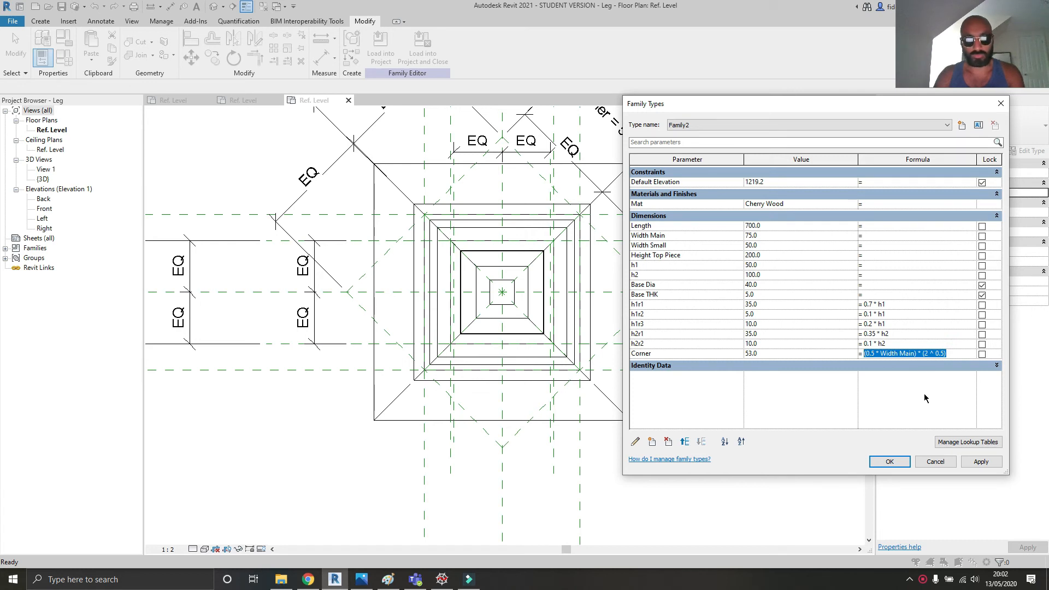
left_click(890, 462)
- In the Family7 plan, place an aligned dimension between the lower support reference plane and the inner horizontal plane above it
left_click(169, 95)
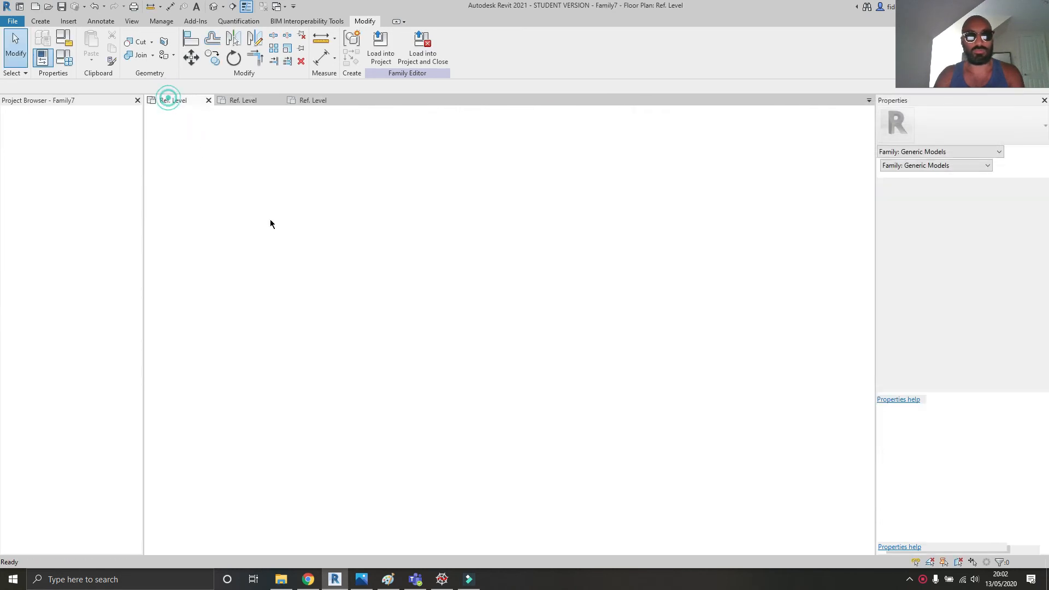
scroll(437, 328, "up", 2)
left_click(385, 342)
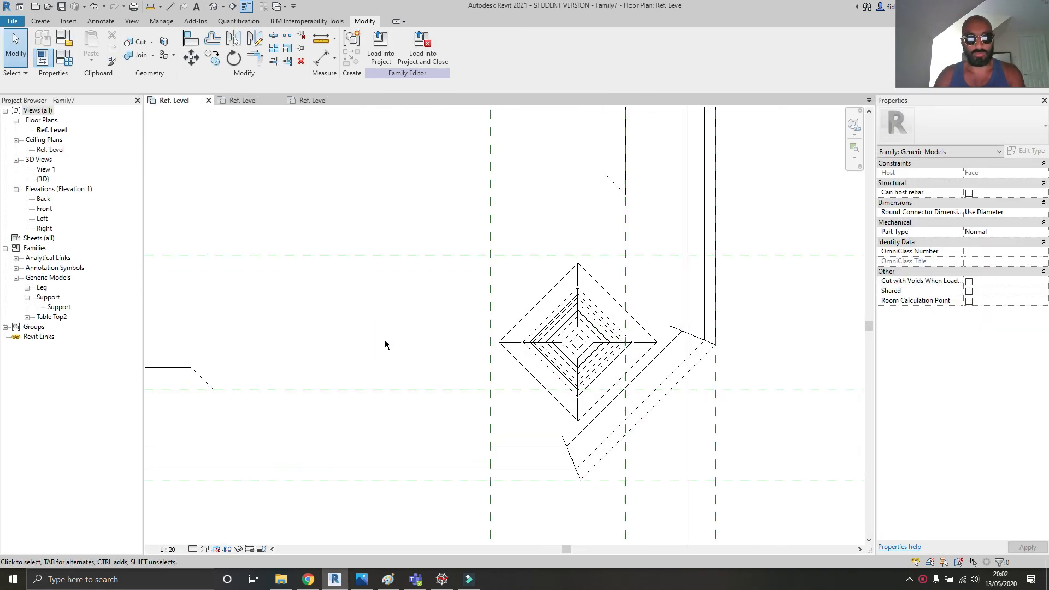
key("d")
key("i")
left_click(415, 389)
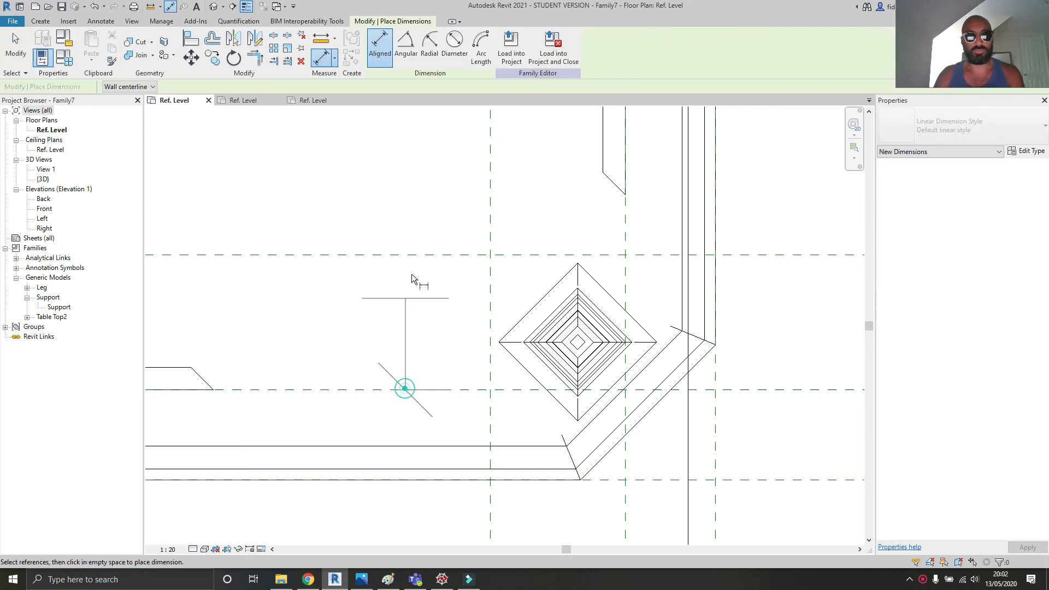
left_click(397, 283)
key("Escape")
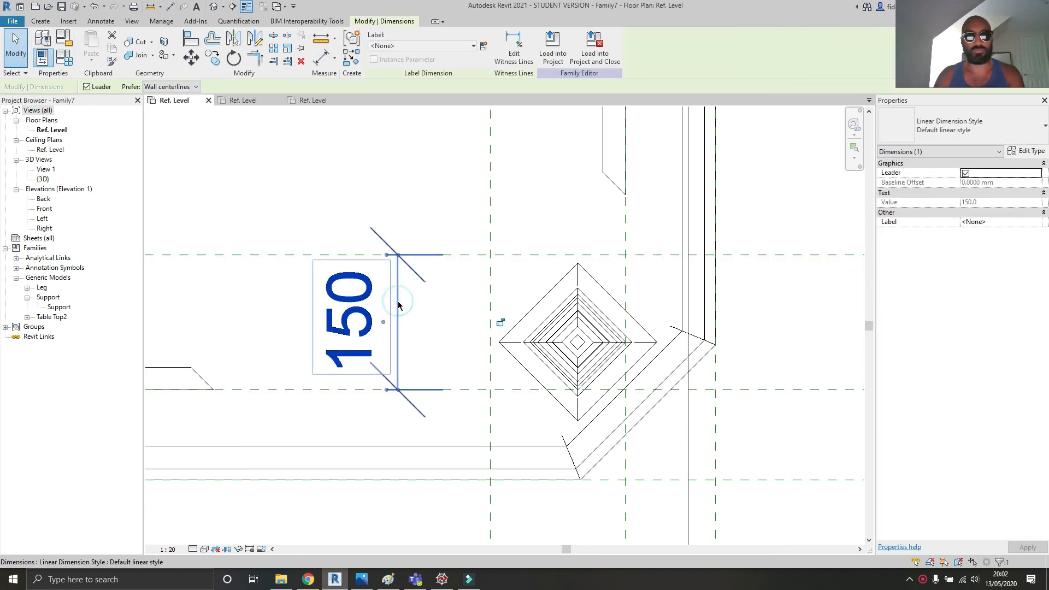
- Move the new dimension out past the table's left side, between the EQ and Support Offset dimensions
scroll(402, 304, "down", 5)
middle_click_drag(402, 304, 662, 328)
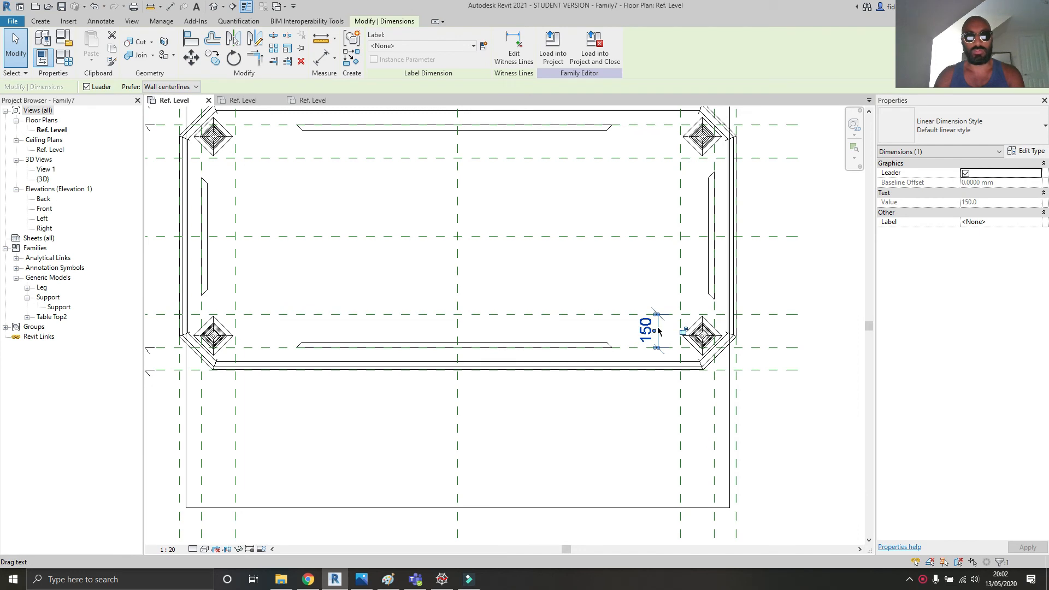
left_click(581, 269)
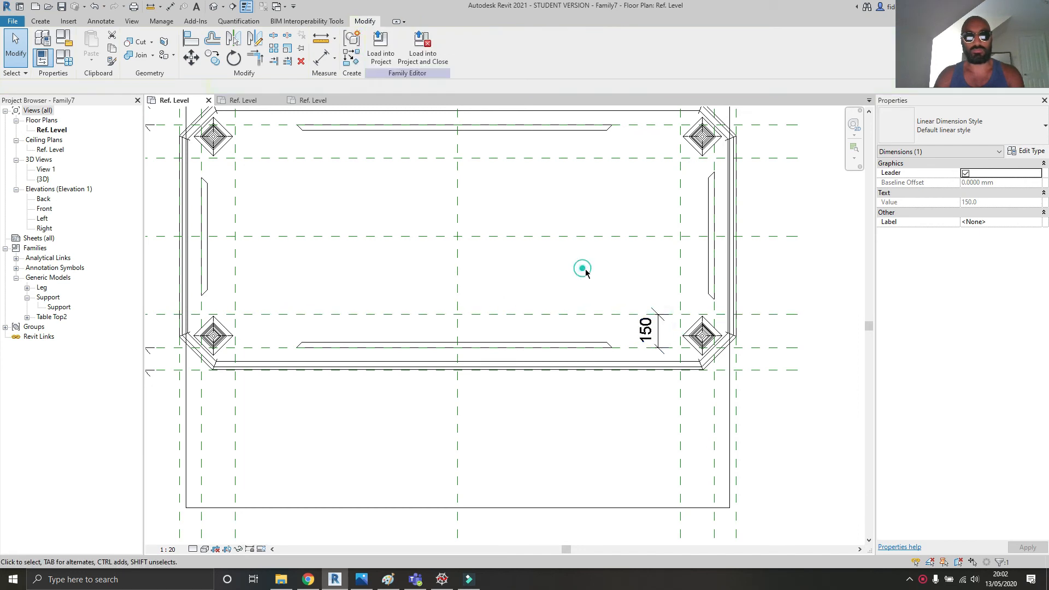
left_click_drag(649, 335, 429, 332)
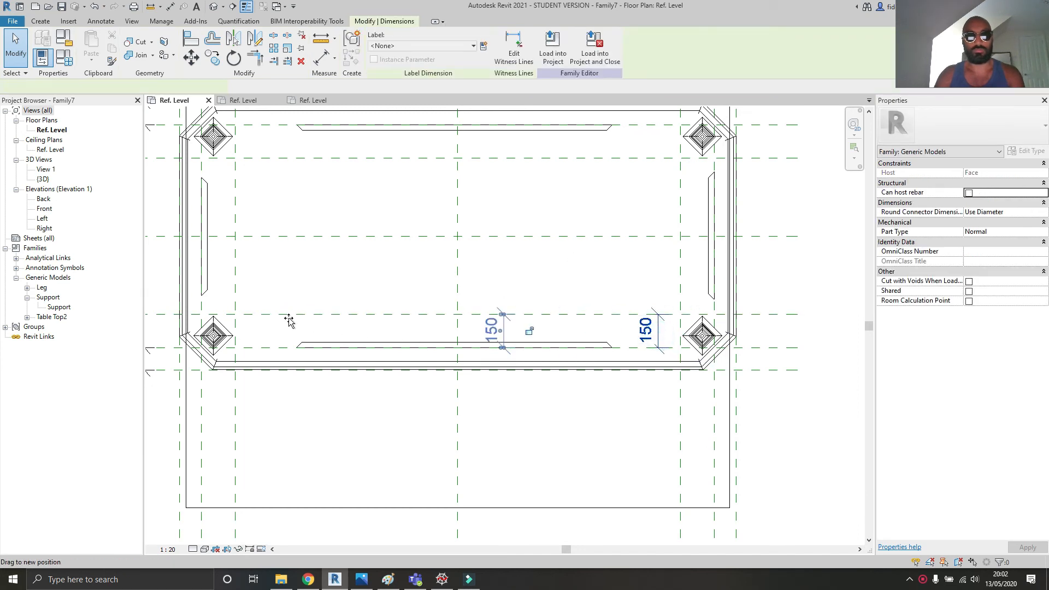
scroll(289, 320, "down", 5)
left_click_drag(289, 320, 401, 344)
scroll(290, 320, "up", 9)
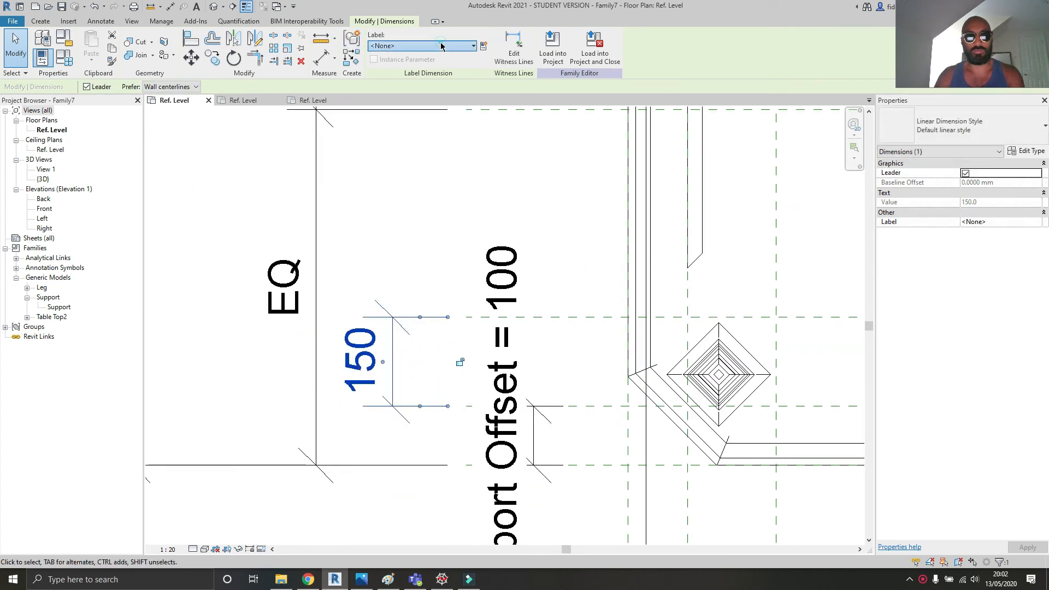
- Label the dimension with a new type family parameter named "c (DO NOT TOUCH)", grouped under Dimensions
left_click(442, 46)
left_click(442, 46)
left_click(484, 46)
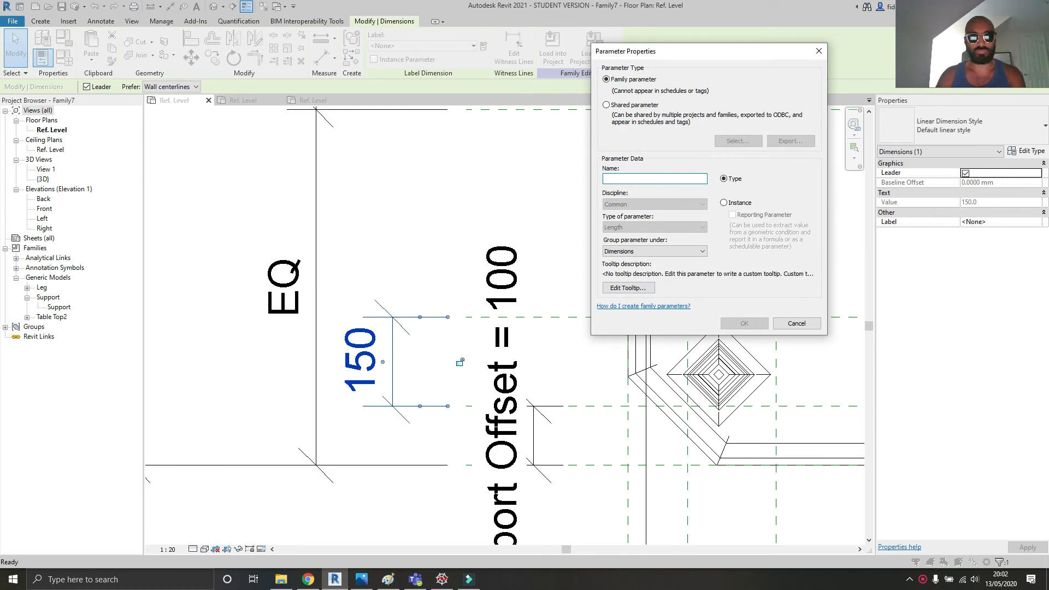
type("C")
key("BackSpace")
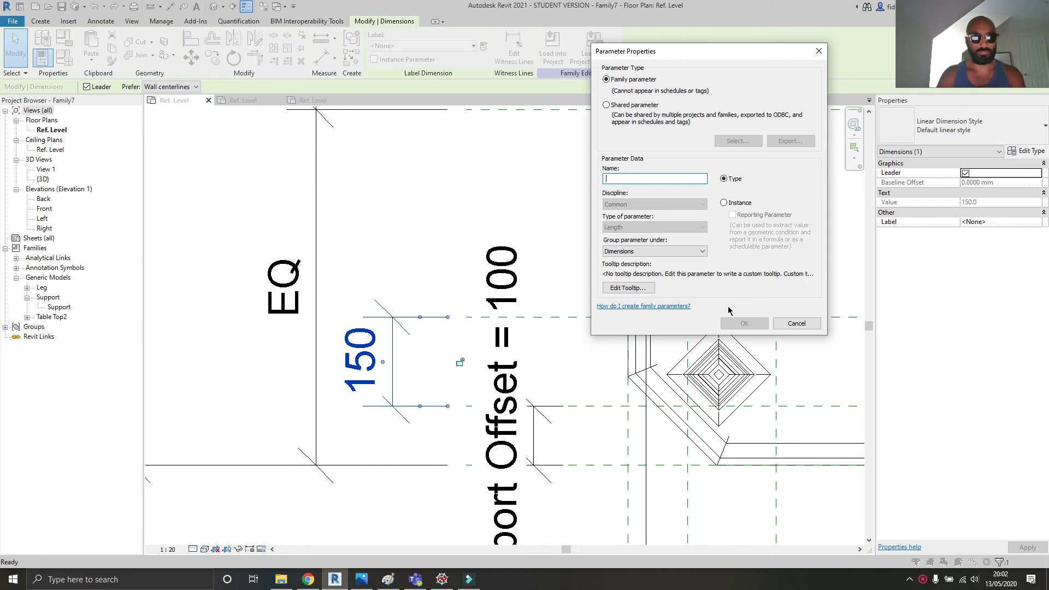
key("Caps_Lock")
type("c")
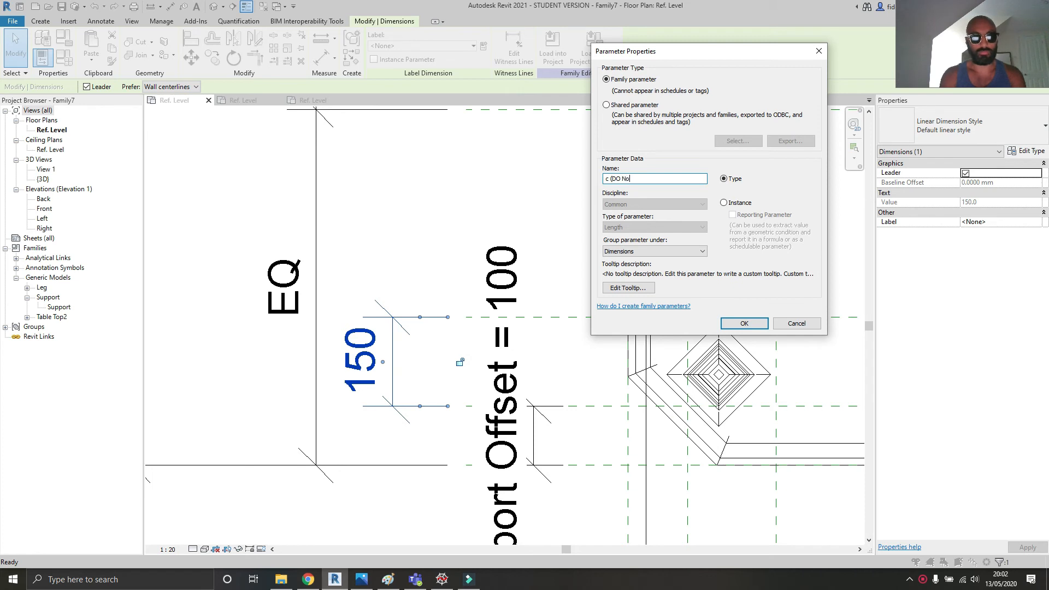
type(" (DO N")
key("Caps_Lock")
type("OT TOUCH")
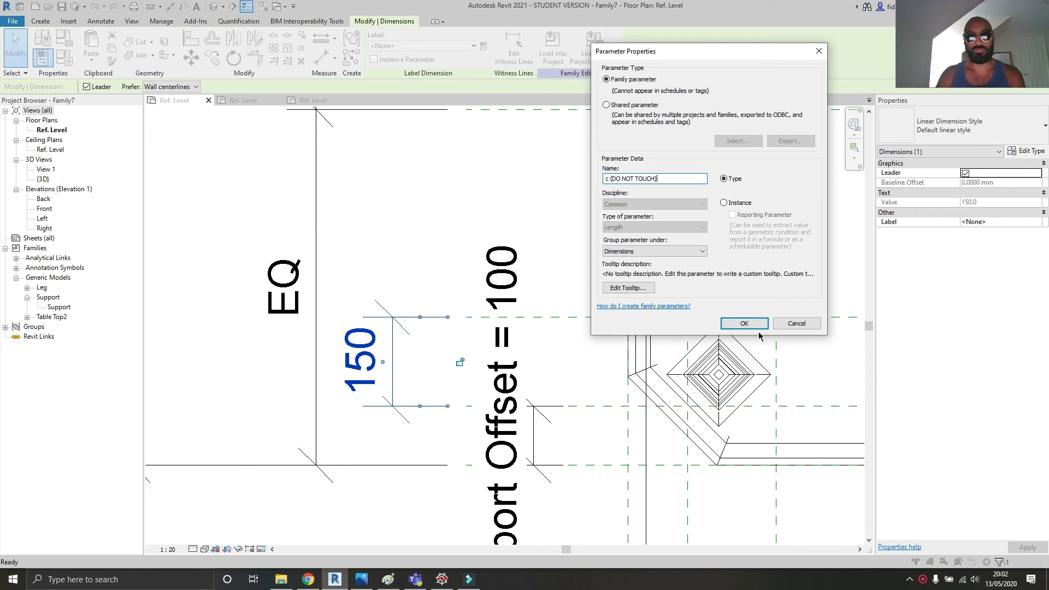
left_click(744, 323)
- Deselect the dimension and set the plan's view scale to 1:5 to shrink the annotation text
middle_click_drag(670, 336, 509, 369)
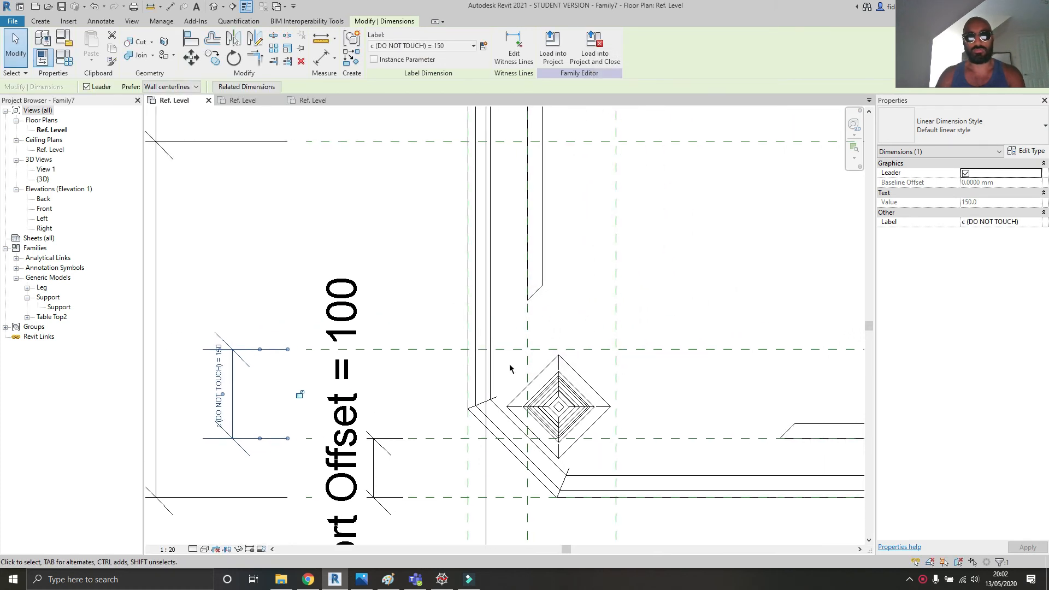
scroll(515, 361, "down", 2)
middle_click_drag(696, 354, 632, 342)
left_click(634, 309)
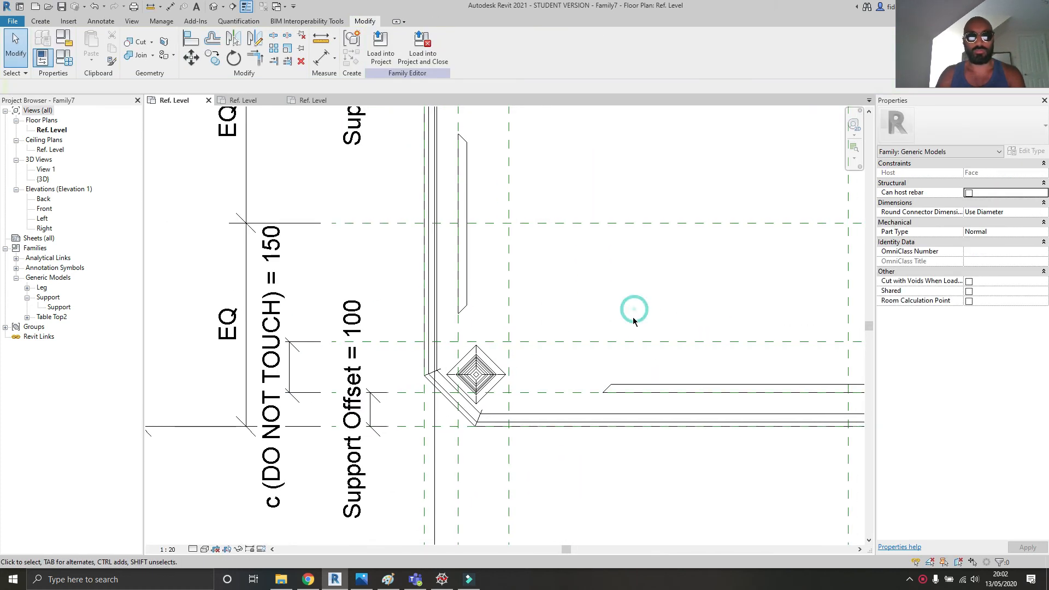
left_click(171, 549)
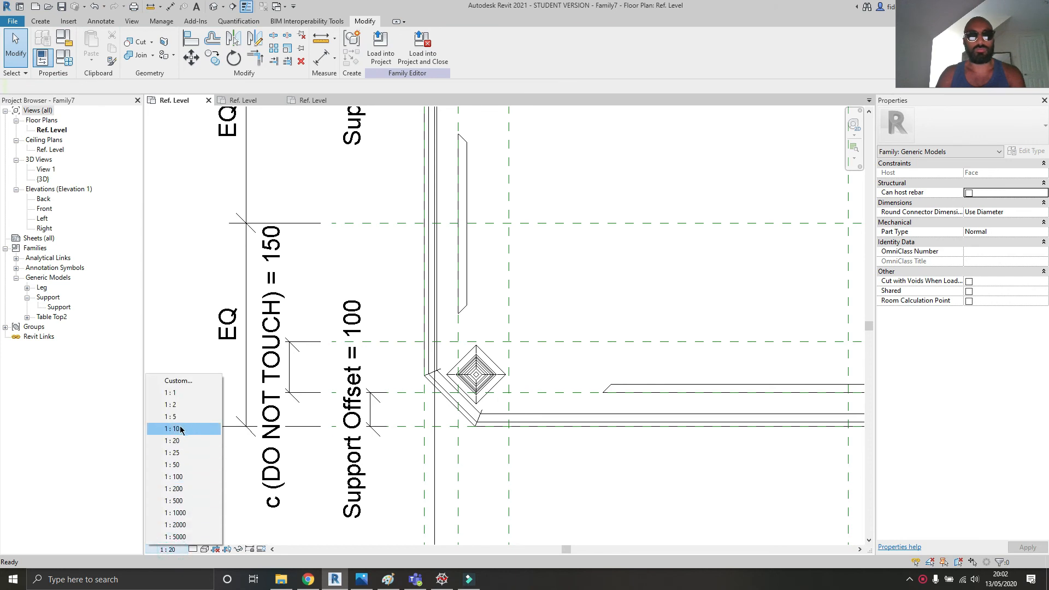
left_click(174, 417)
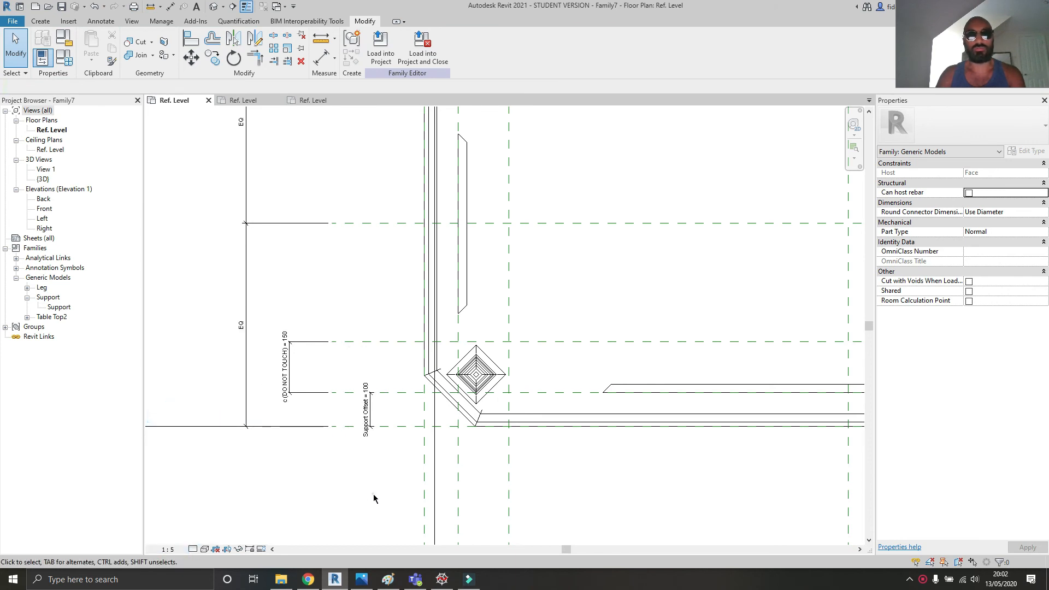
middle_click_drag(347, 452, 256, 391)
scroll(255, 392, "up", 1)
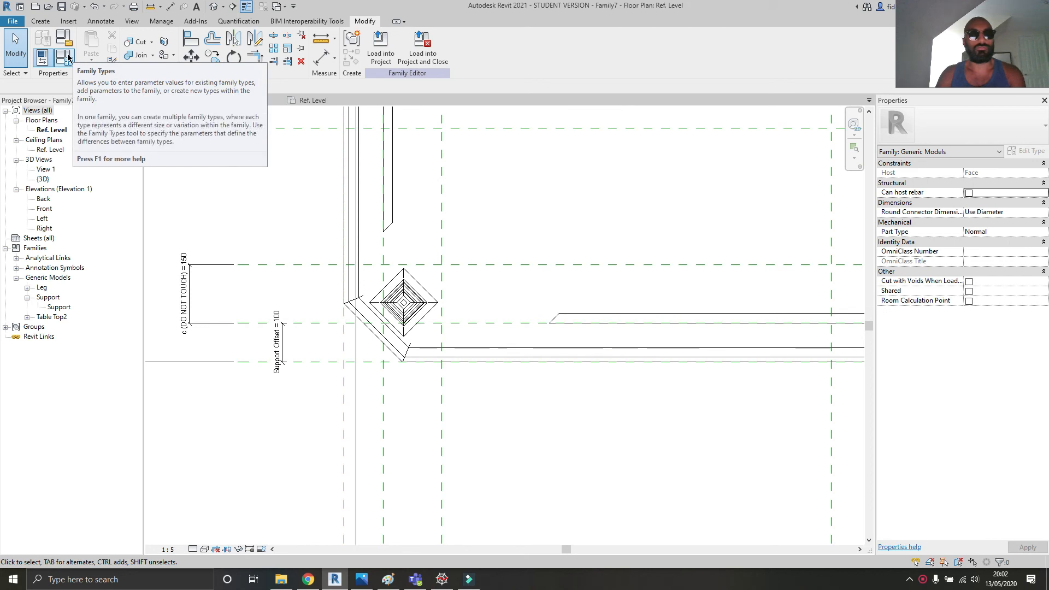
- Enter the formula (0.5 * LEG W1) * (2 ^ 0.5) for the c (DO NOT TOUCH) family parameter and try to accept it
left_click(67, 57)
left_click(877, 304)
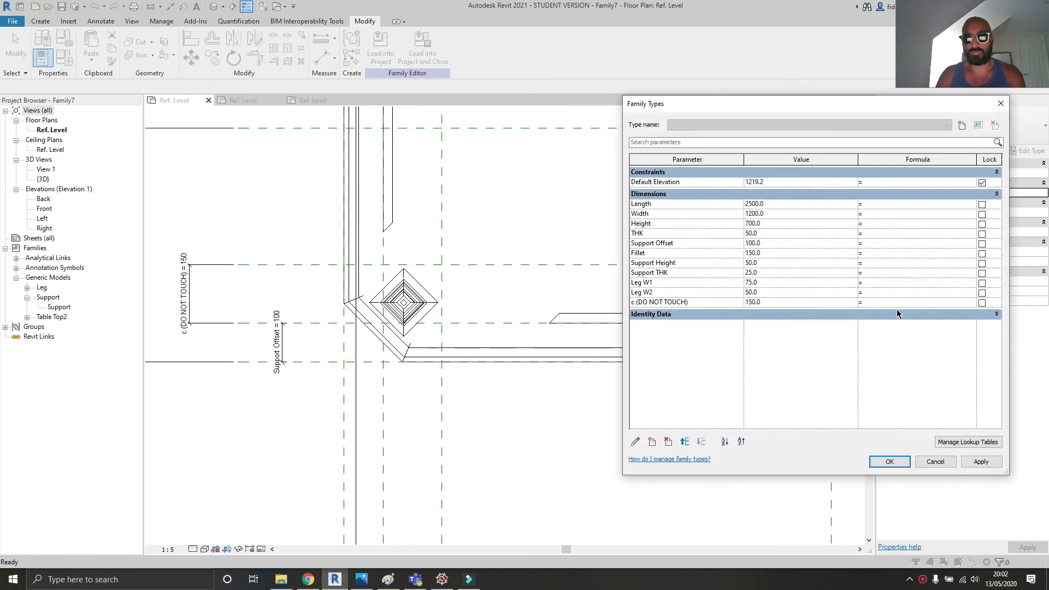
type("(0.5 * Width Main) * (2 ^ 0.5)")
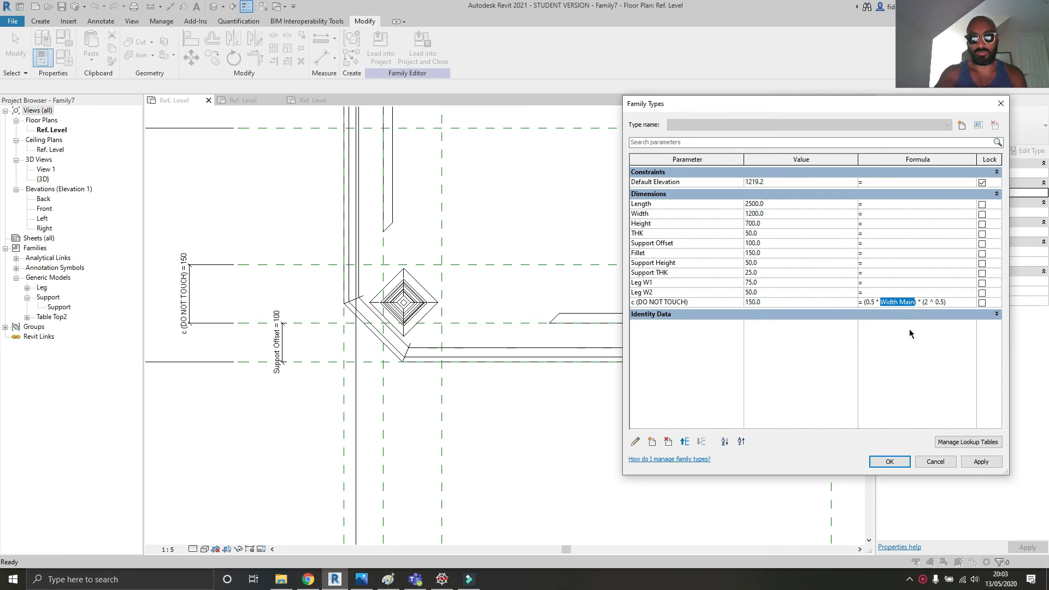
type("lEG")
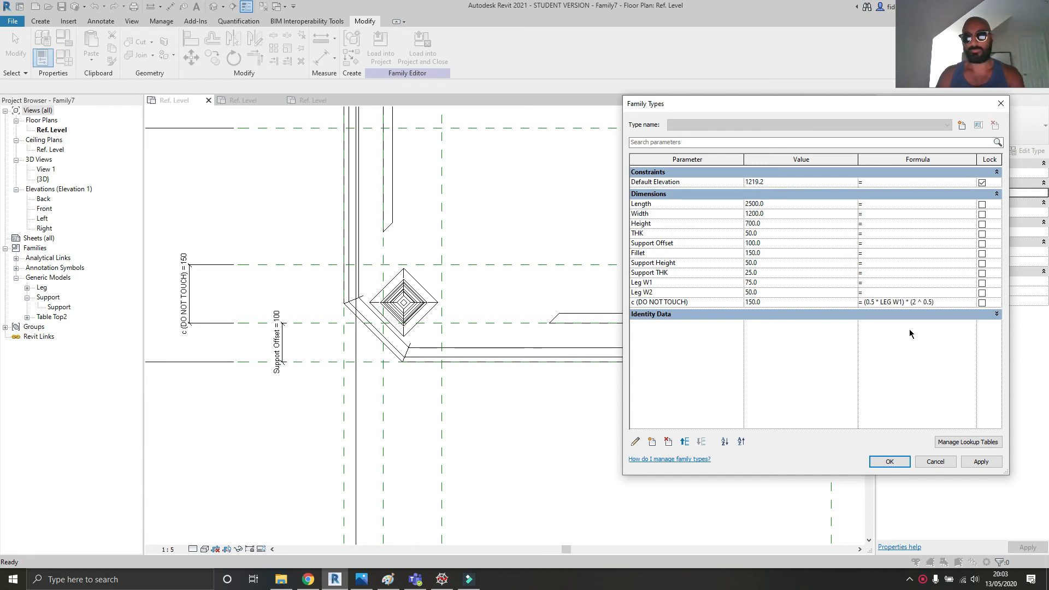
left_click(890, 461)
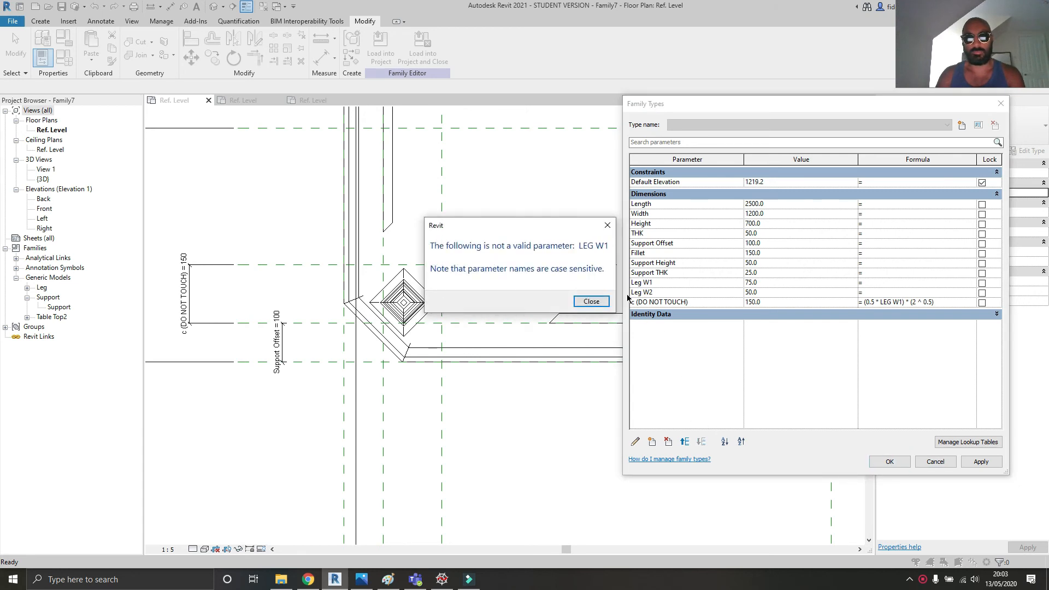
left_click(591, 302)
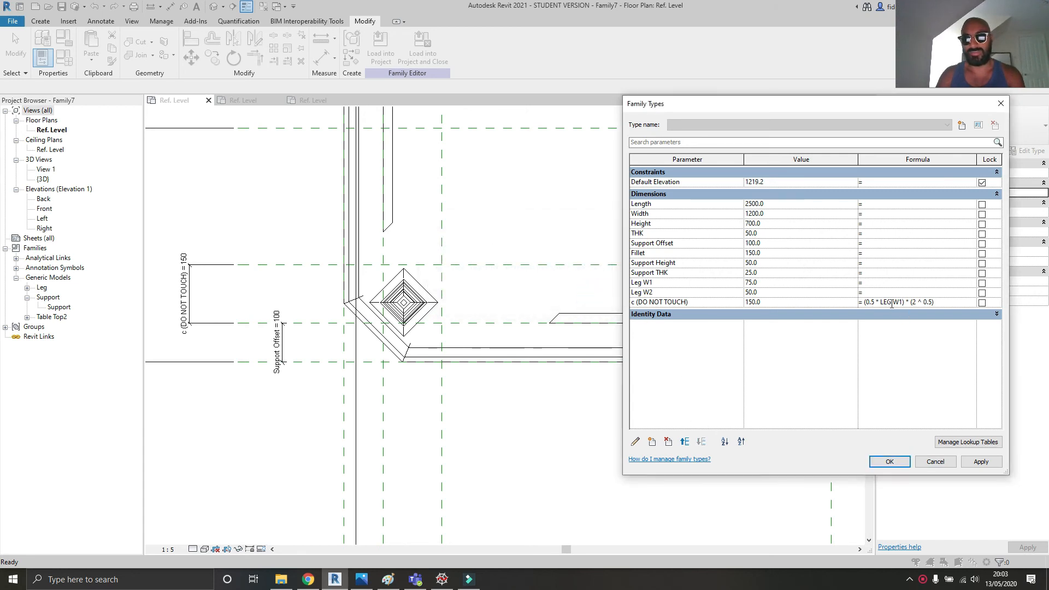
- Correct the parameter name in the c (DO NOT TOUCH) formula to Leg W1, then apply and accept the family types
key("BackSpace")
key("BackSpace")
key("Caps_Lock")
type("e")
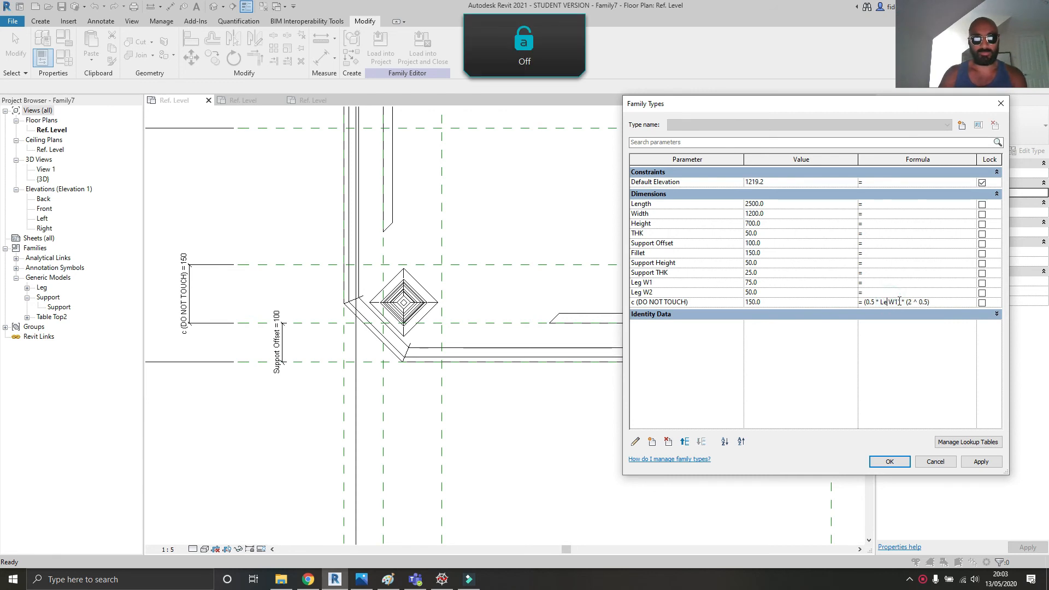
type("g")
left_click(978, 463)
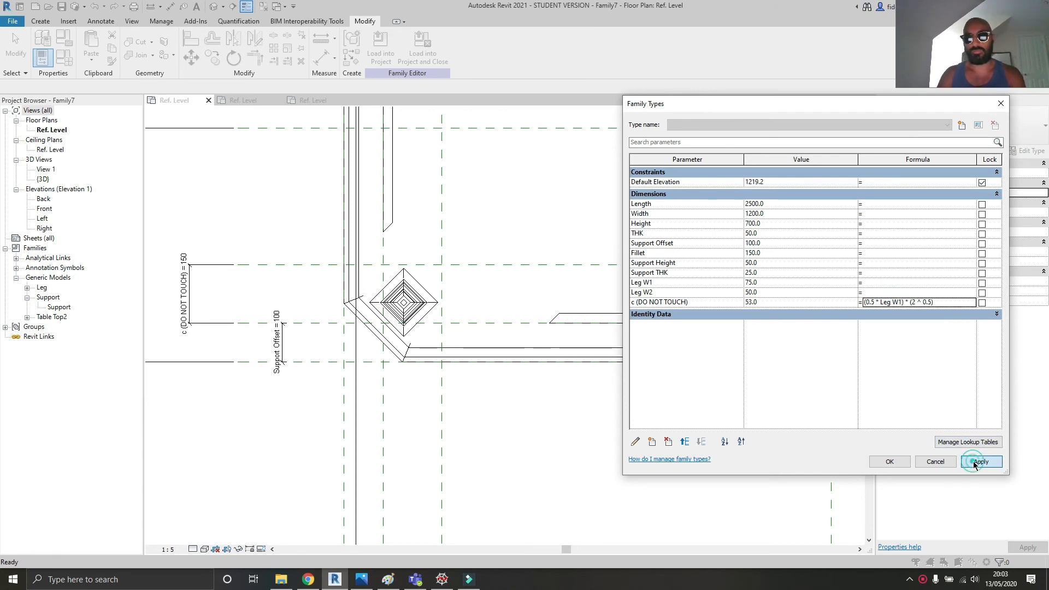
left_click(888, 462)
- Place an aligned dimension between the upper support reference plane and the inner horizontal plane below it, in line with the c dimension
scroll(625, 354, "up", 4)
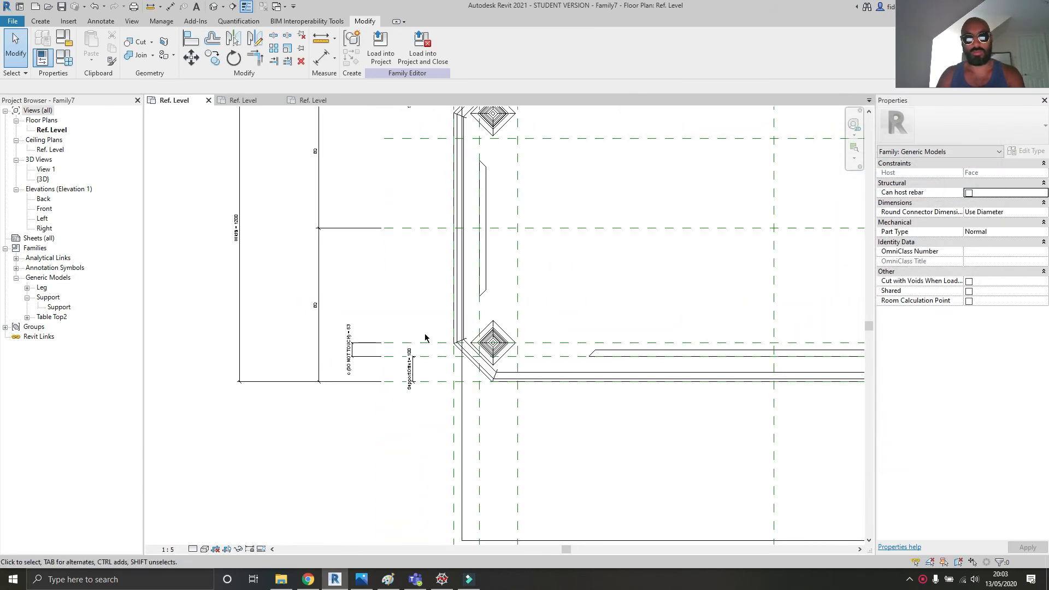
scroll(625, 354, "down", 5)
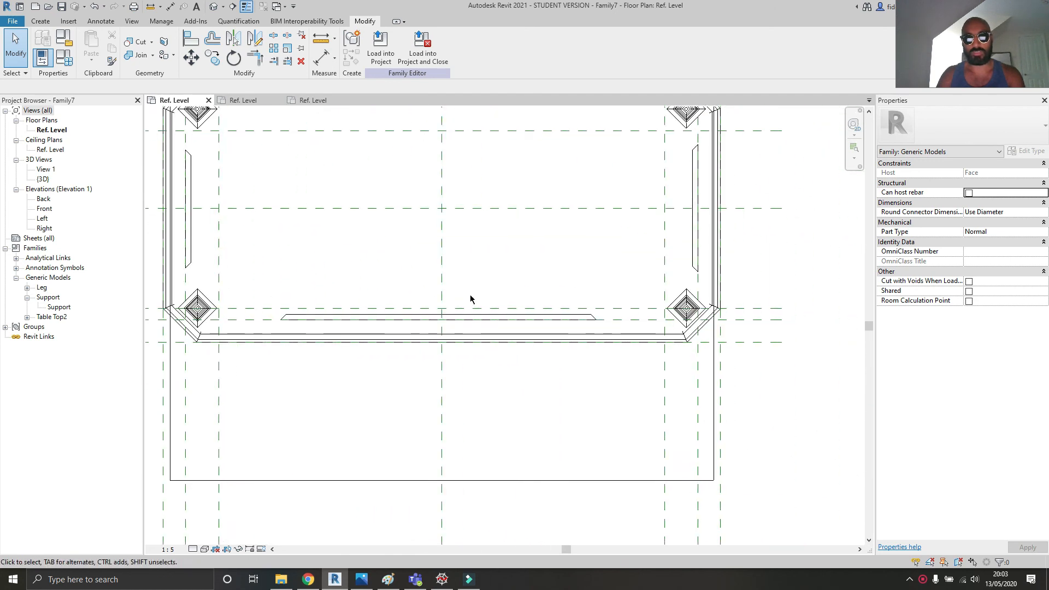
scroll(429, 304, "up", 4)
middle_click_drag(167, 186, 503, 256)
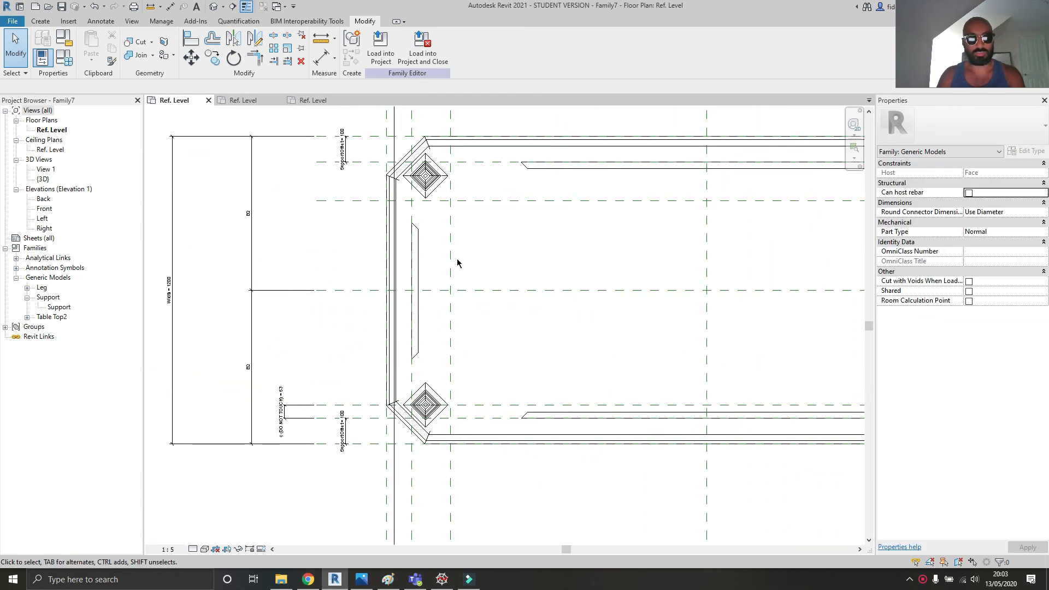
key("d")
key("i")
scroll(400, 185, "up", 2)
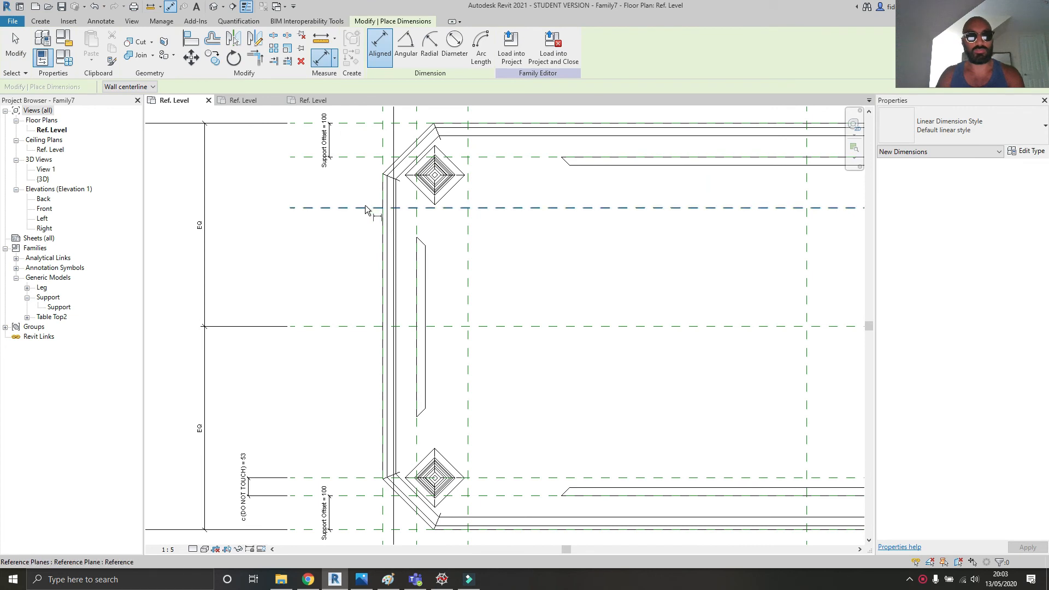
left_click(363, 206)
left_click(364, 157)
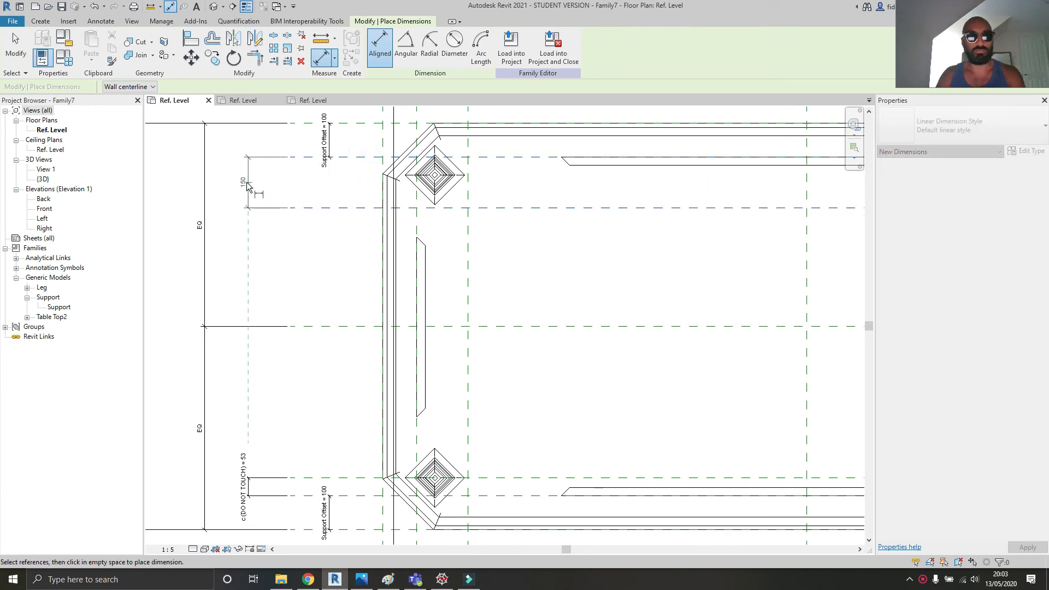
left_click(246, 182)
- Add an aligned dimension between the left support plane and the inner vertical plane beside it, in line with the Support Offset dimension above
scroll(247, 182, "down", 4)
scroll(333, 257, "up", 3)
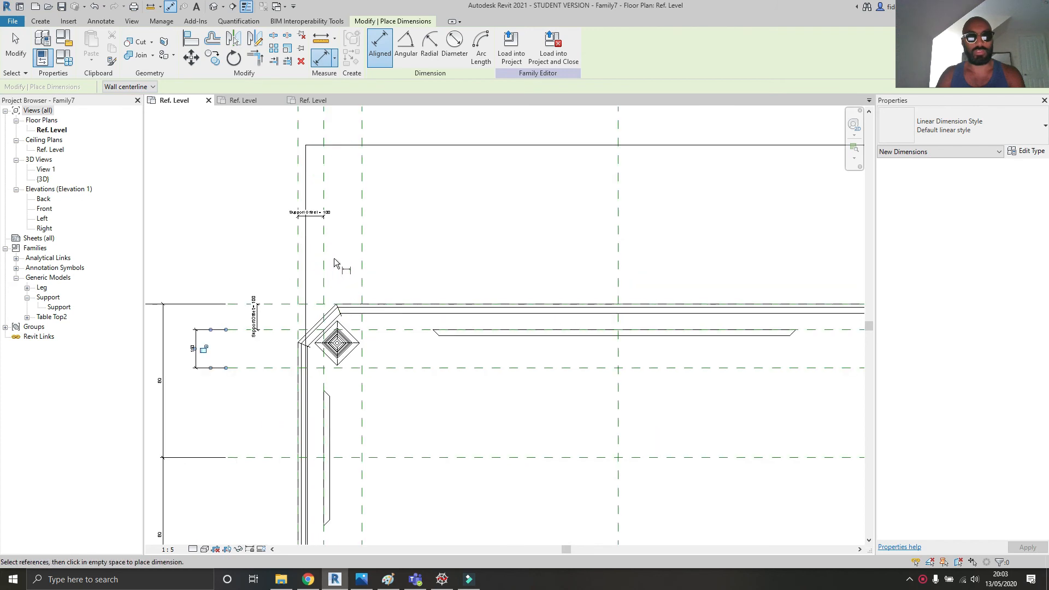
scroll(328, 262, "up", 1)
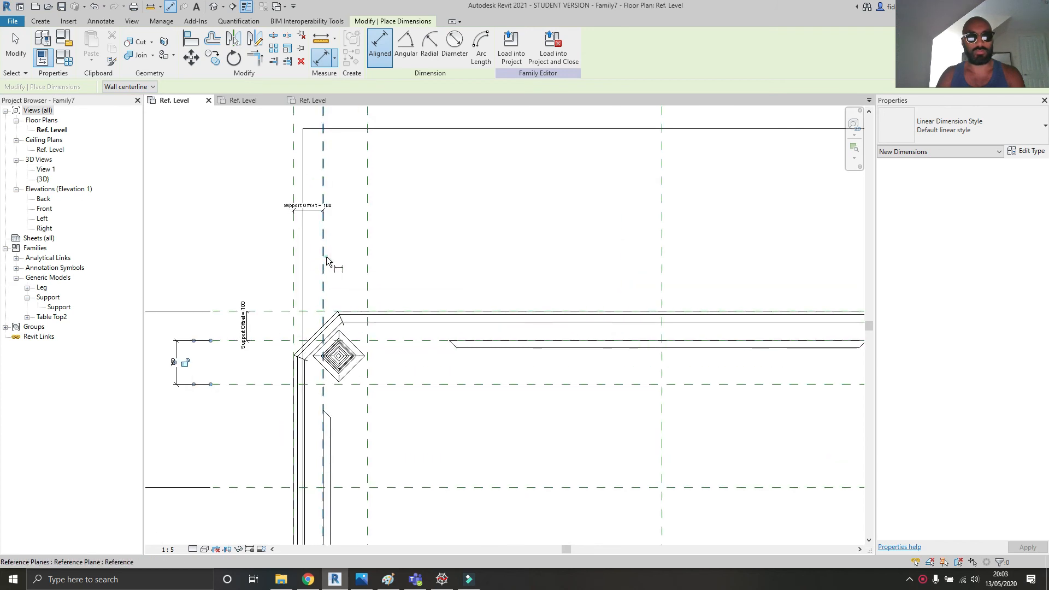
left_click(326, 257)
scroll(363, 213, "down", 3)
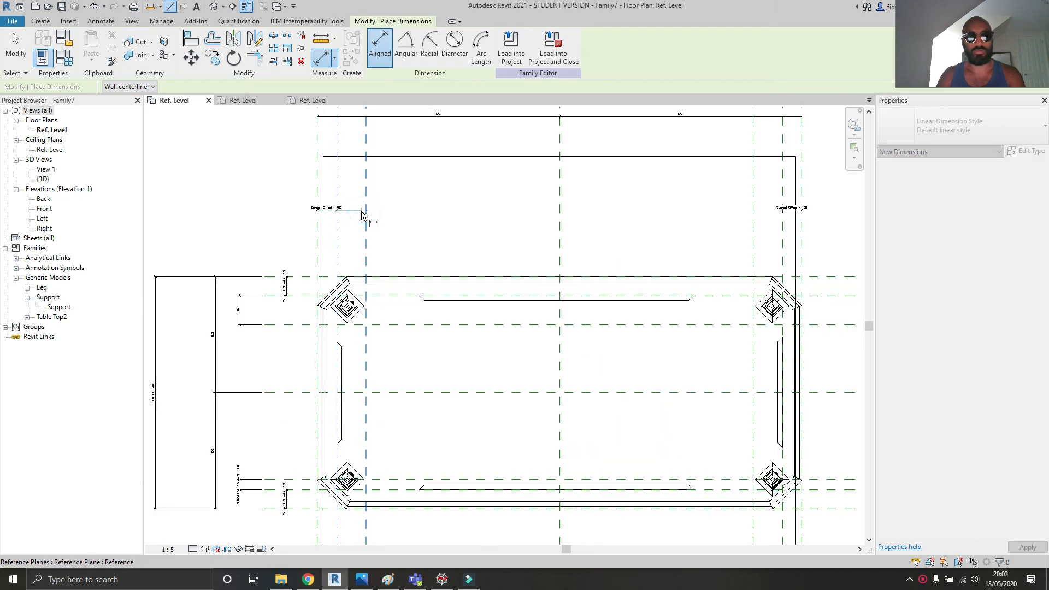
scroll(368, 217, "up", 4)
left_click(367, 222)
left_click(343, 209)
- Dimension the right support plane to its neighbouring inner vertical plane above the table, and finish dimensioning
scroll(343, 210, "down", 5)
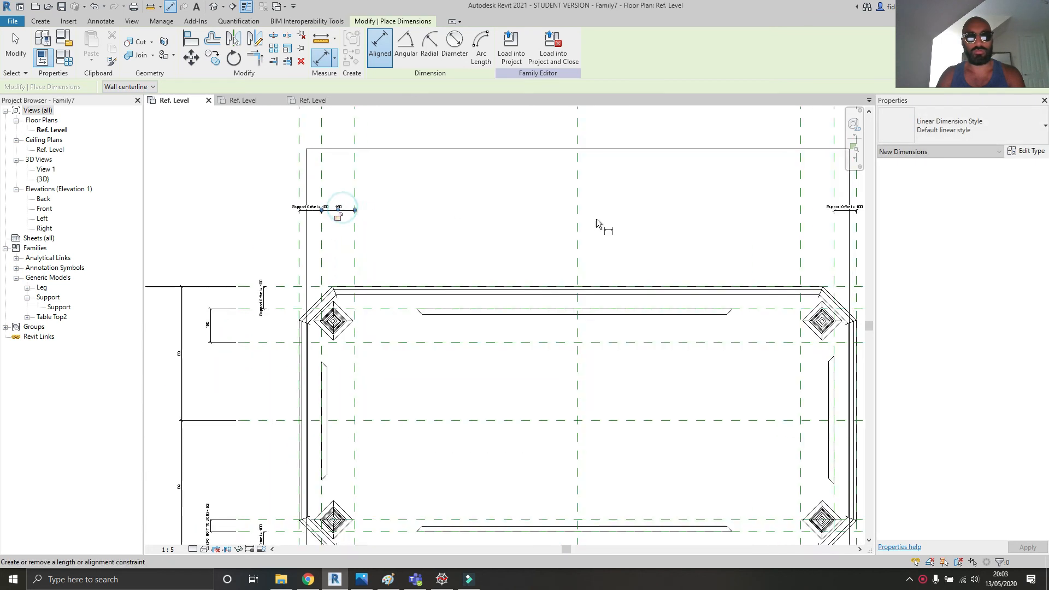
middle_click_drag(844, 213, 568, 240)
scroll(611, 240, "up", 5)
left_click(499, 293)
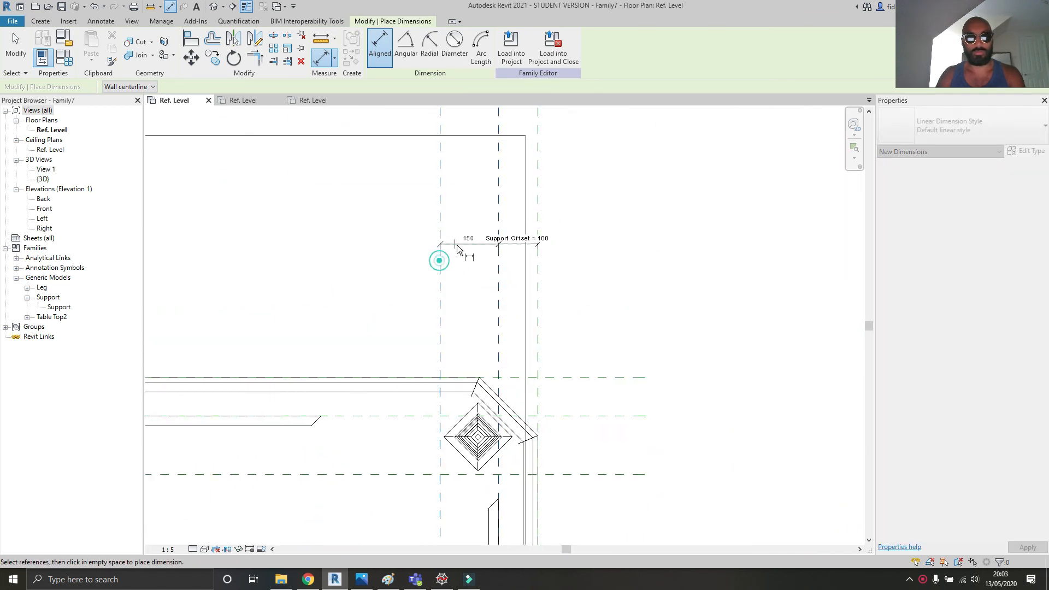
left_click(457, 245)
scroll(650, 162, "down", 3)
scroll(321, 311, "down", 2)
key("Escape")
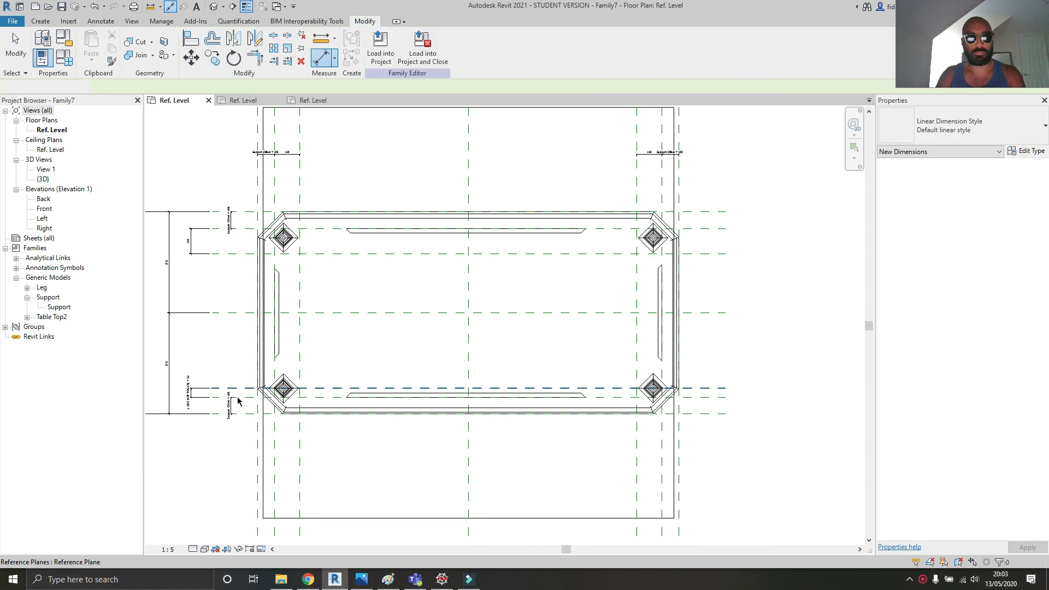
- Label the three new dimensions with the c (DO NOT TOUCH) parameter and check the family types
scroll(236, 401, "up", 3)
middle_click_drag(238, 401, 321, 578)
left_click(404, 207)
scroll(405, 211, "down", 3)
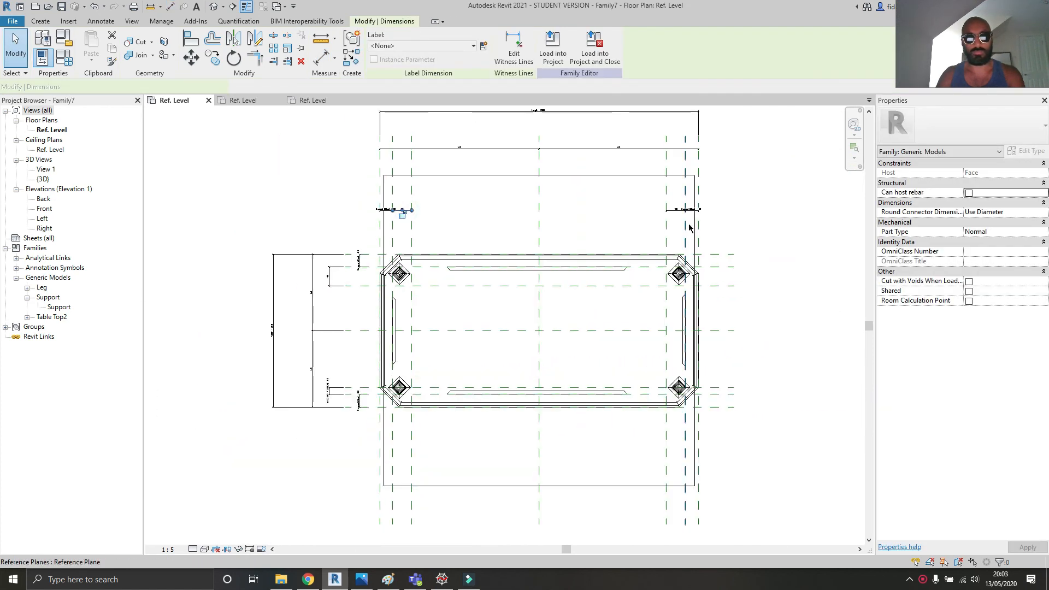
left_click(682, 213, "ctrl")
scroll(383, 396, "up", 3)
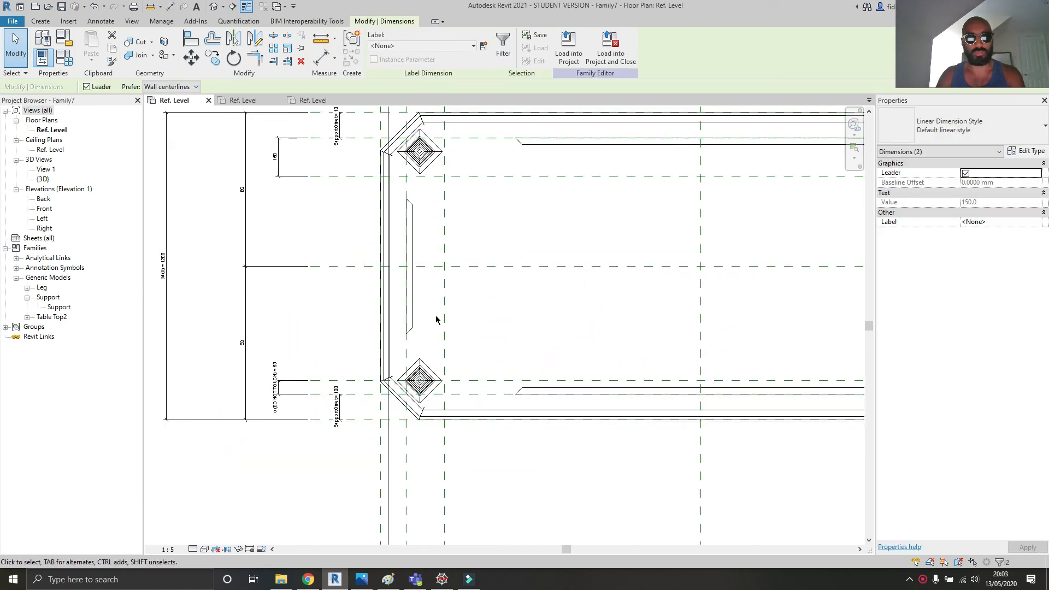
middle_click_drag(546, 249, 476, 370)
middle_click_drag(358, 343, 327, 273)
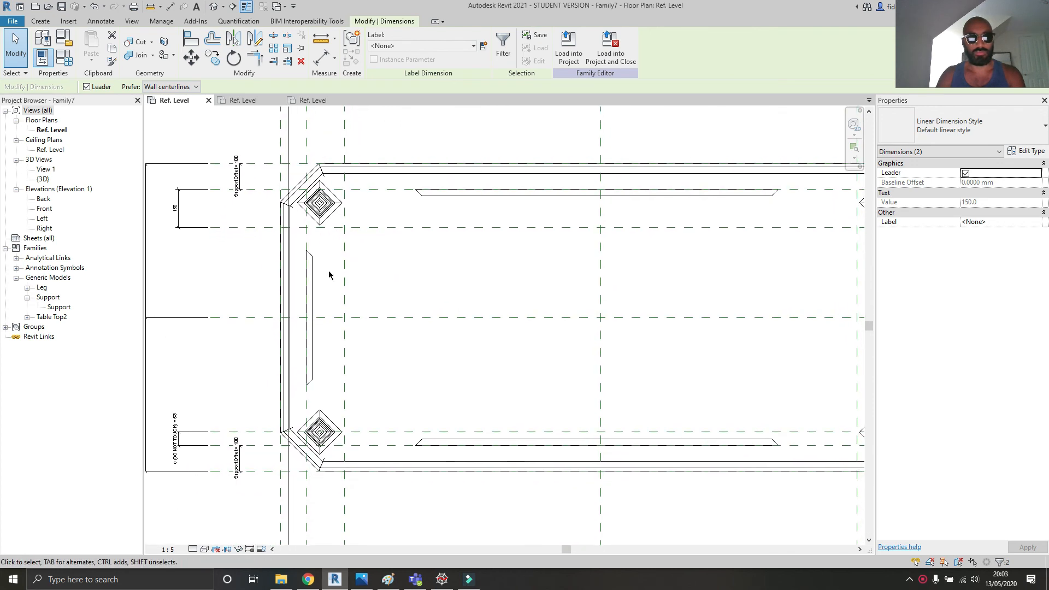
left_click(176, 208, "ctrl")
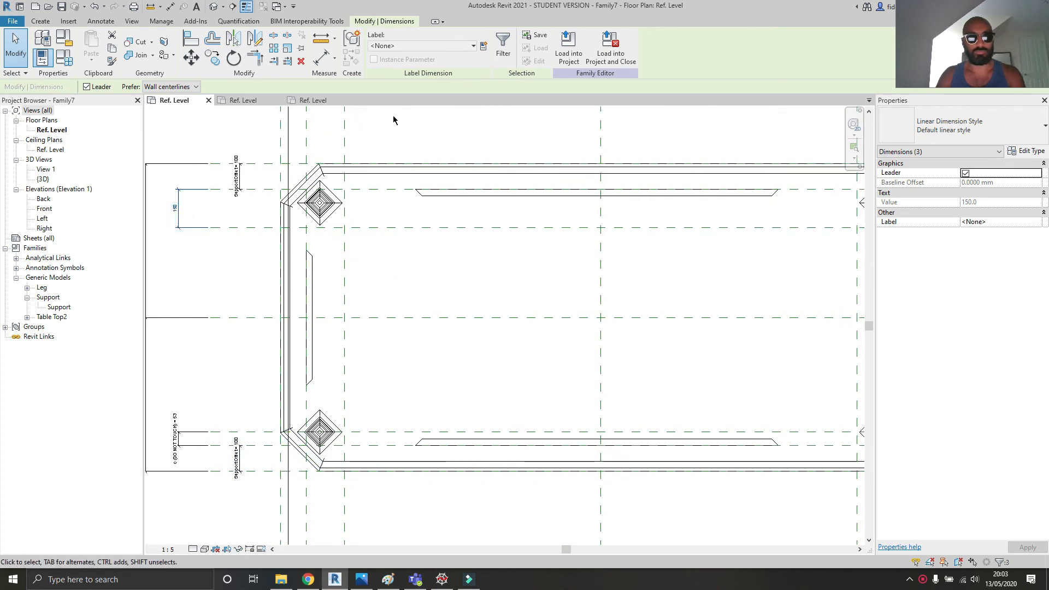
left_click(420, 46)
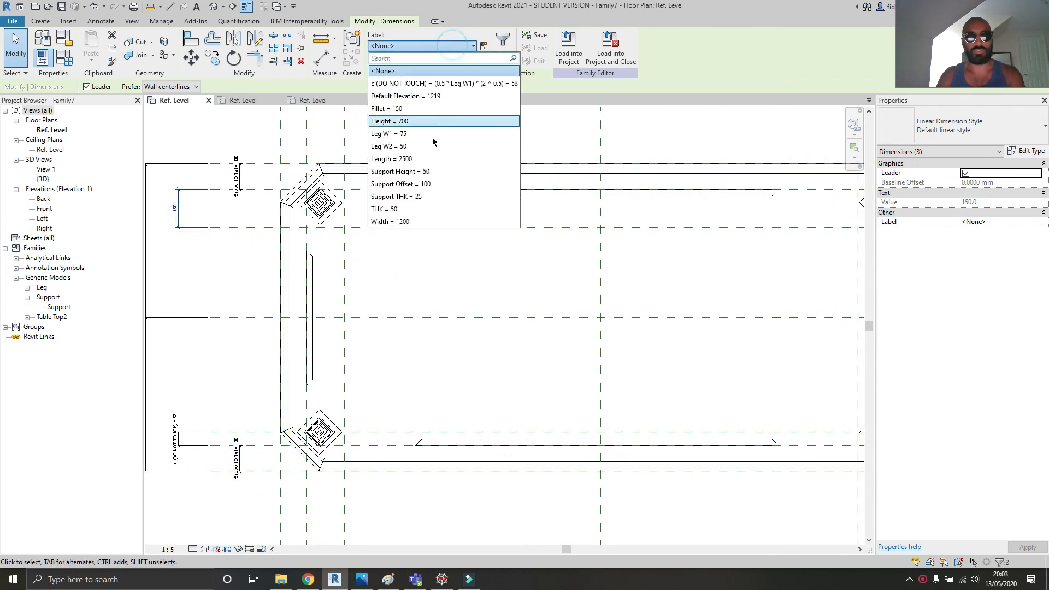
left_click(418, 83)
left_click(64, 57)
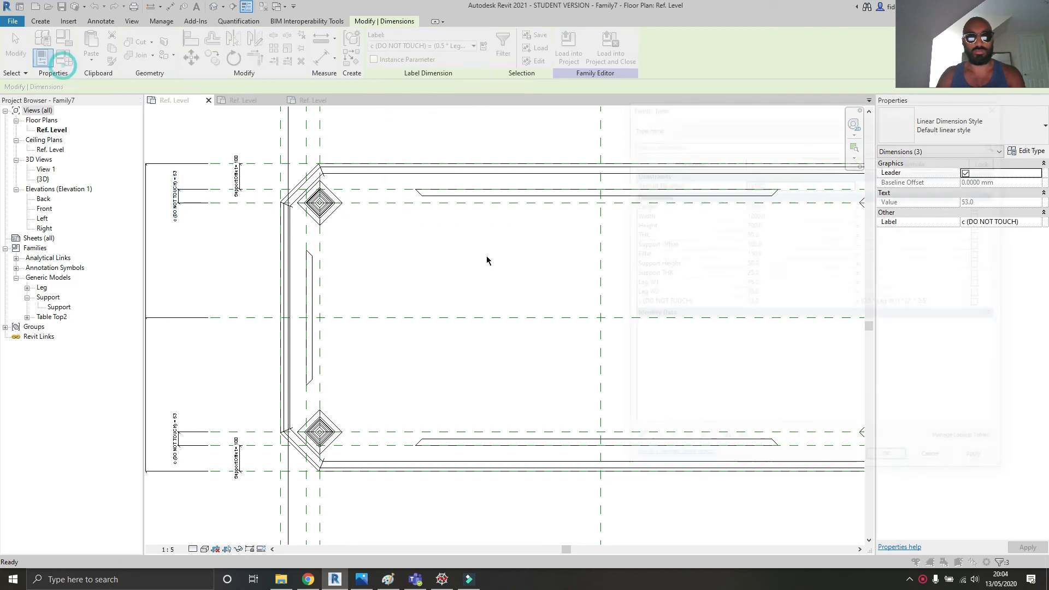
left_click(890, 464)
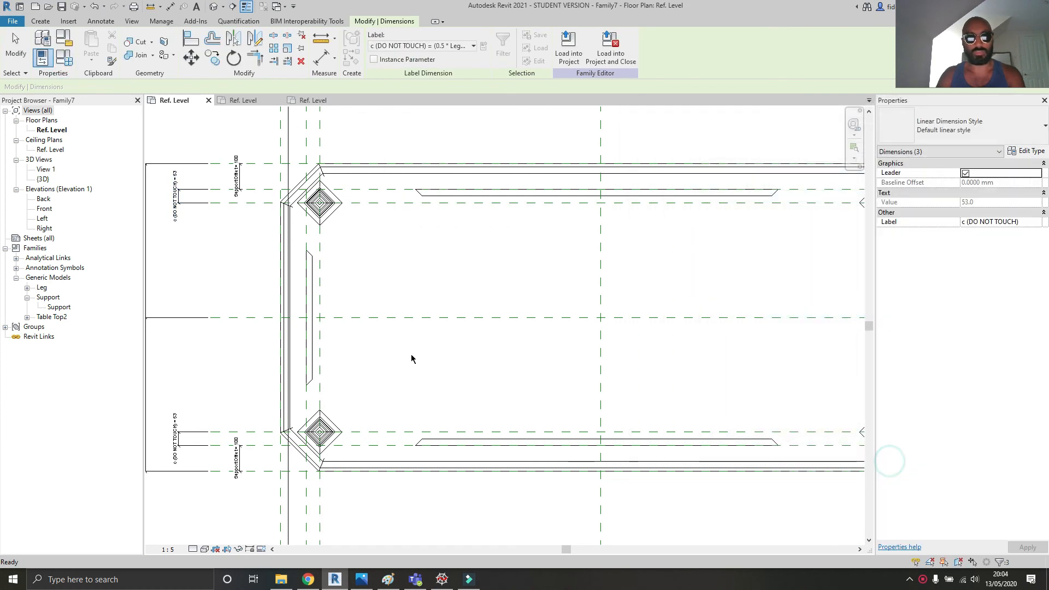
- Align the lower support's right end with the inner vertical reference plane through the right-hand legs and lock the alignment
left_click(411, 354)
scroll(411, 354, "down", 2)
middle_click_drag(485, 367, 410, 365)
scroll(575, 382, "up", 3)
middle_click_drag(575, 382, 501, 351)
scroll(501, 351, "up", 1)
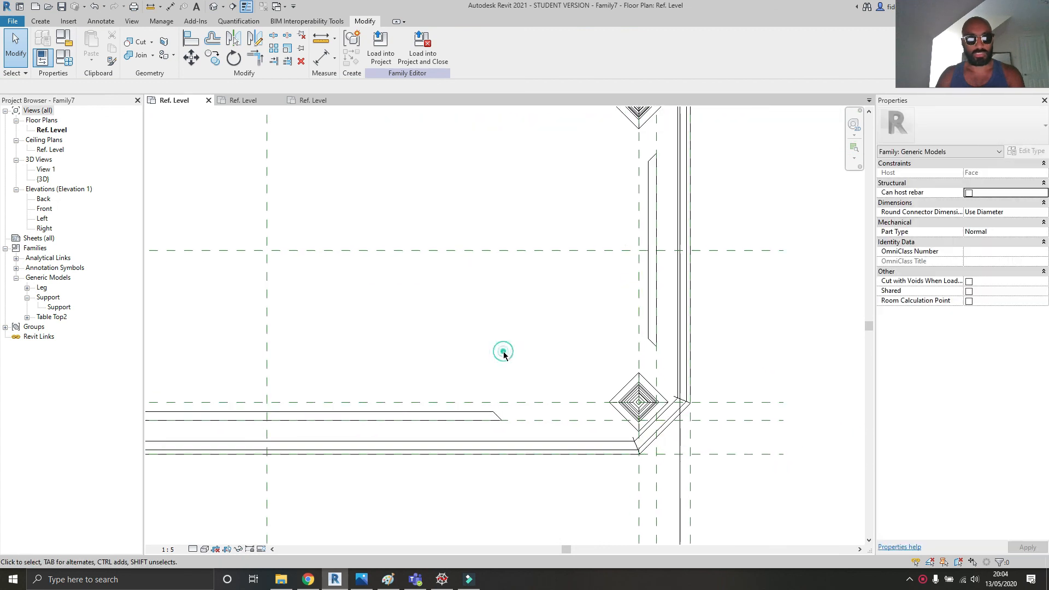
key("a")
key("l")
left_click(642, 354)
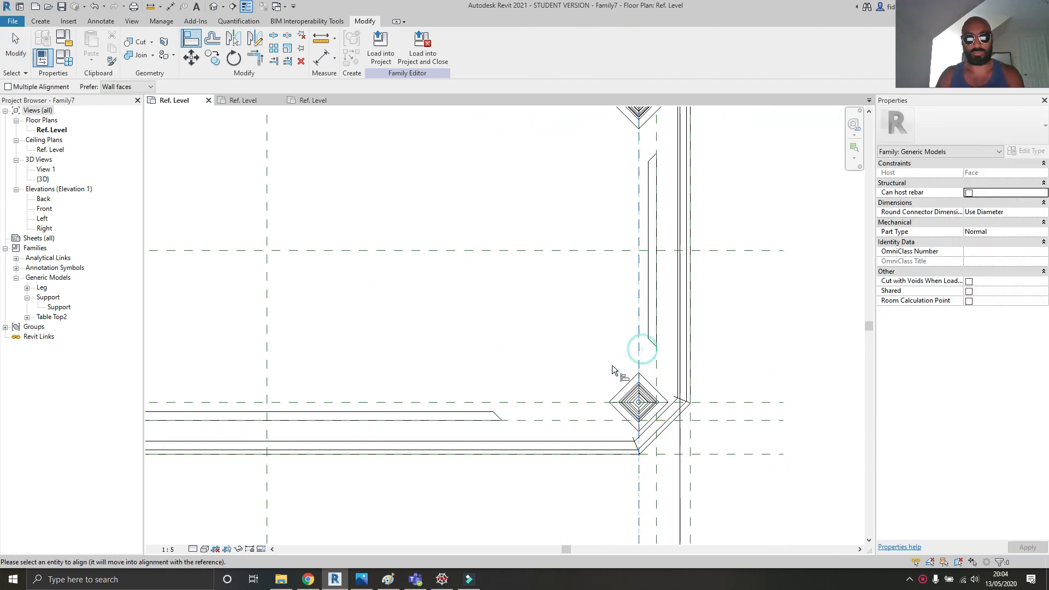
left_click(507, 416)
left_click(620, 306)
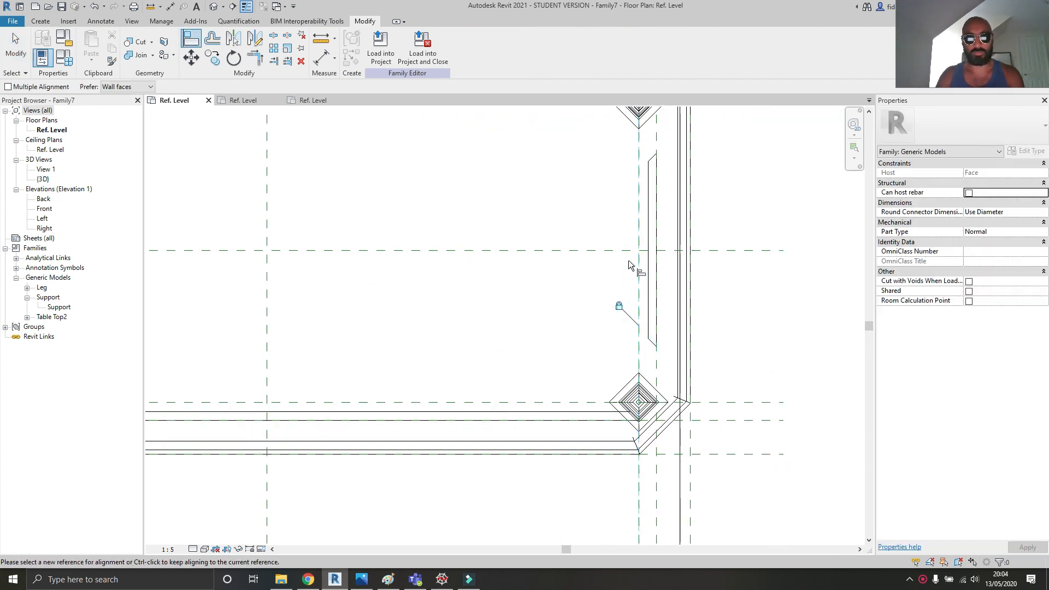
- Align the right-hand support's lower and upper ends with the inner horizontal planes through the legs, locking both alignments
left_click(722, 402)
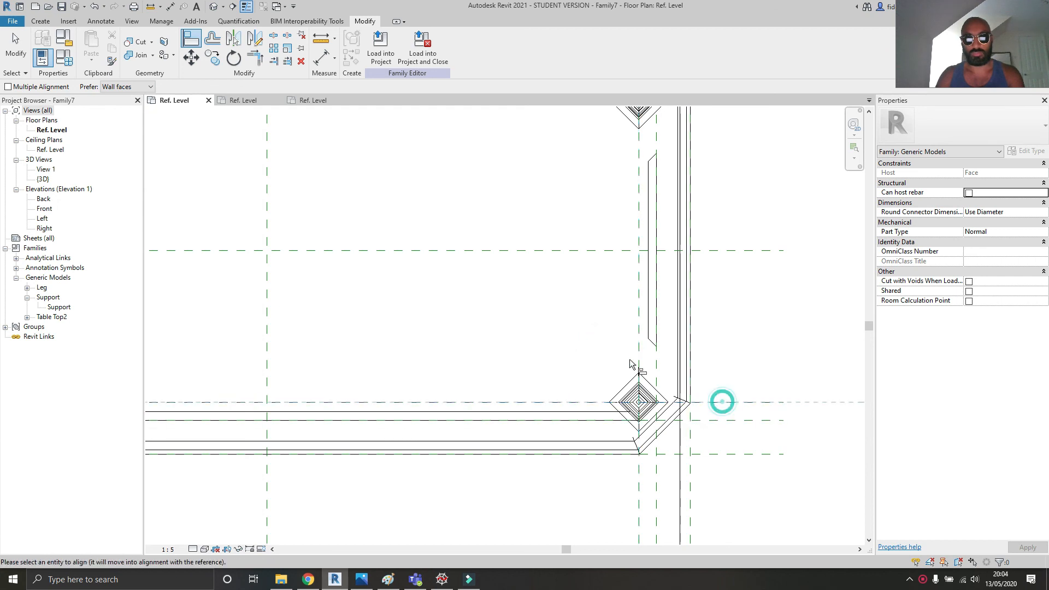
left_click(647, 349)
left_click(444, 423)
middle_click_drag(471, 374, 482, 498)
left_click(592, 222)
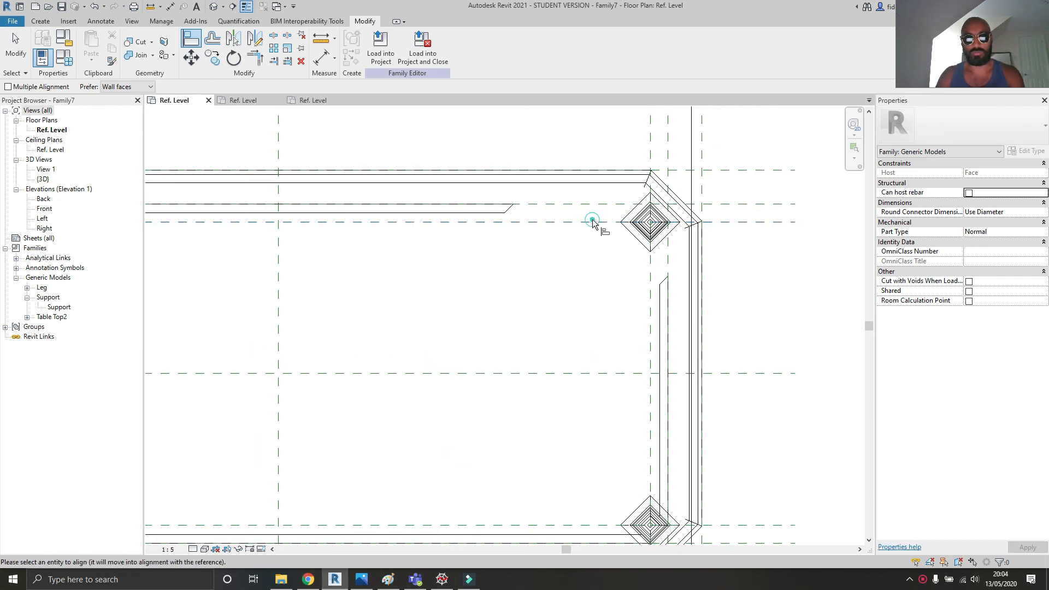
left_click(663, 276)
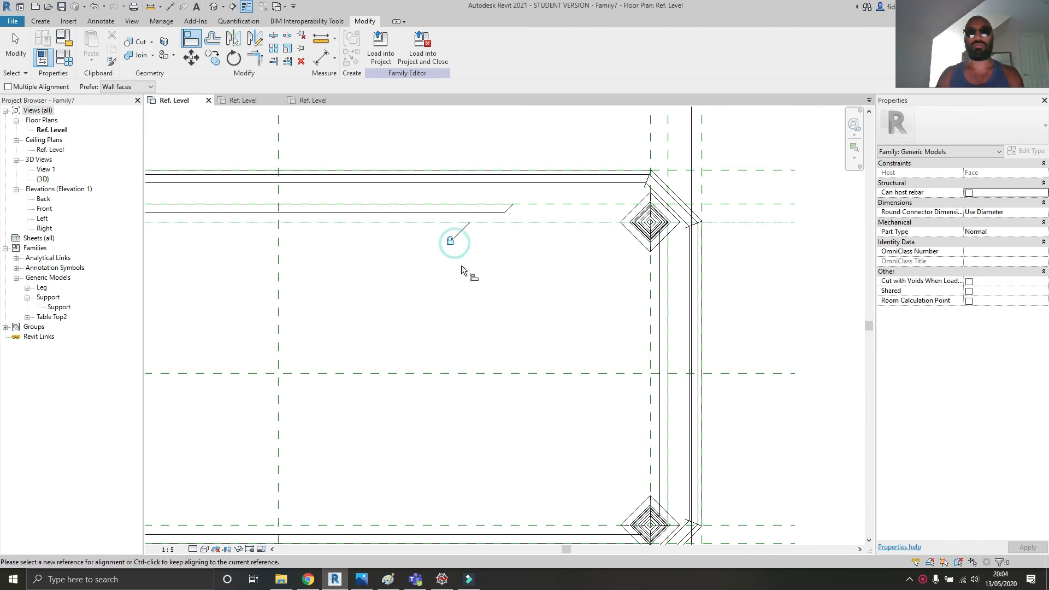
- Align the upper support's right end with the inner vertical plane through the right-hand legs and lock it
left_click(650, 144)
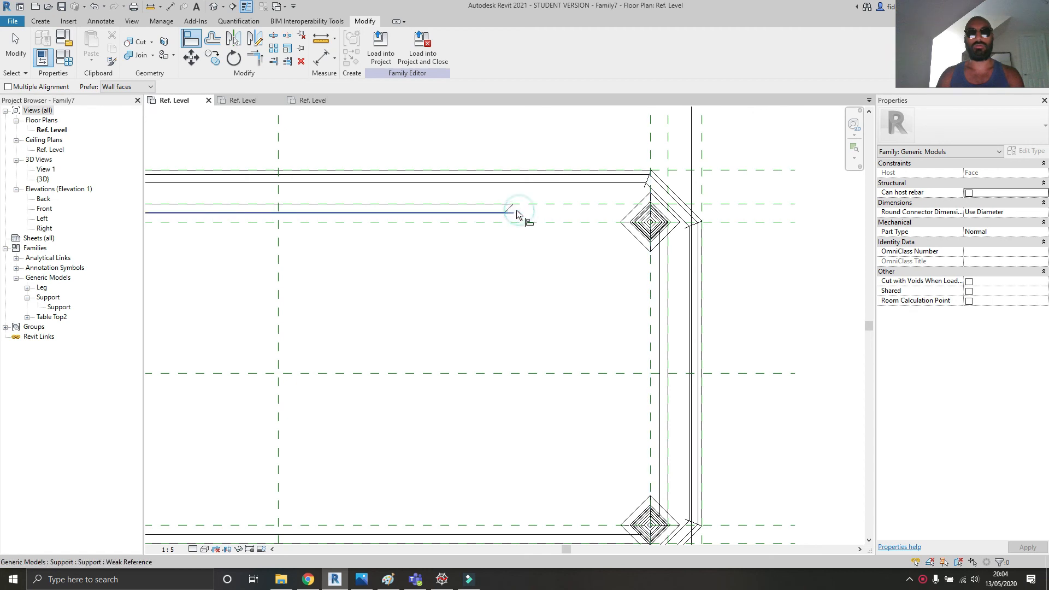
left_click(516, 254)
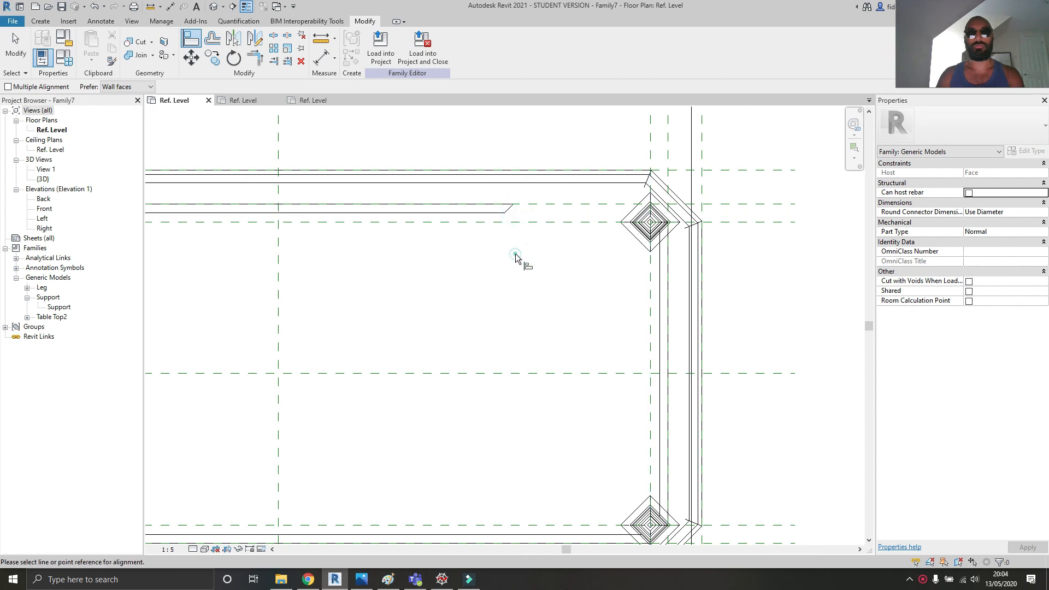
left_click(653, 135)
left_click(516, 211)
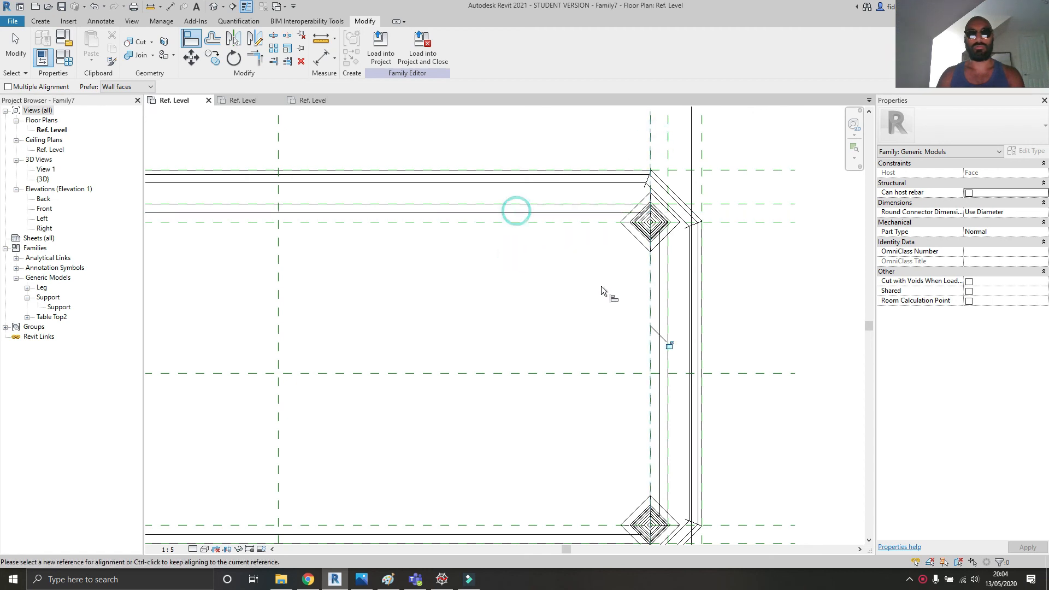
left_click(675, 346)
- Align the upper support's left end with the inner vertical reference plane through the left-hand legs and lock the alignment
middle_click_drag(431, 311, 826, 377)
left_click(416, 338)
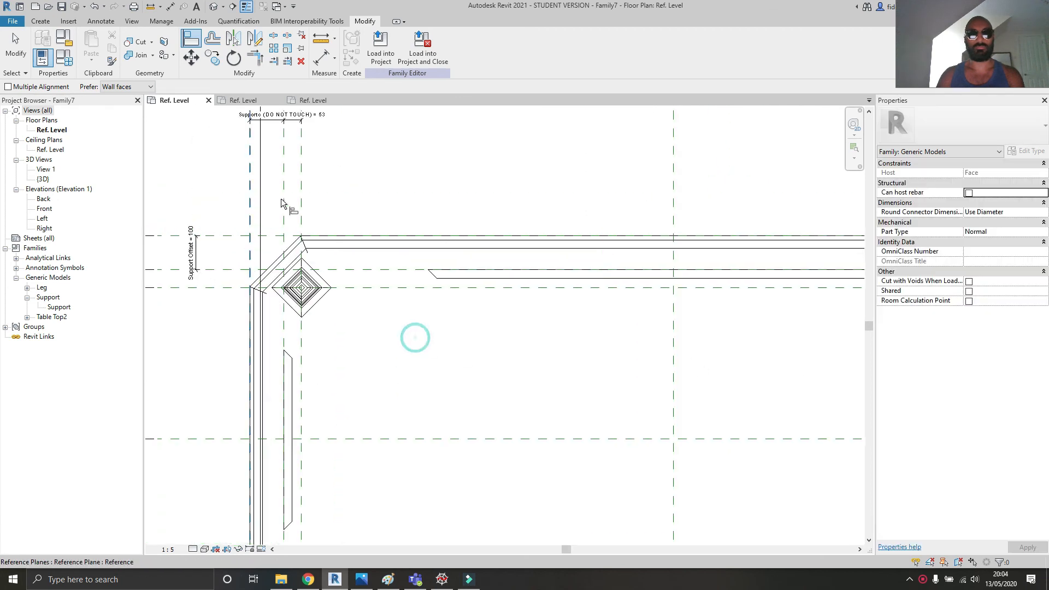
left_click(282, 200)
left_click(353, 181)
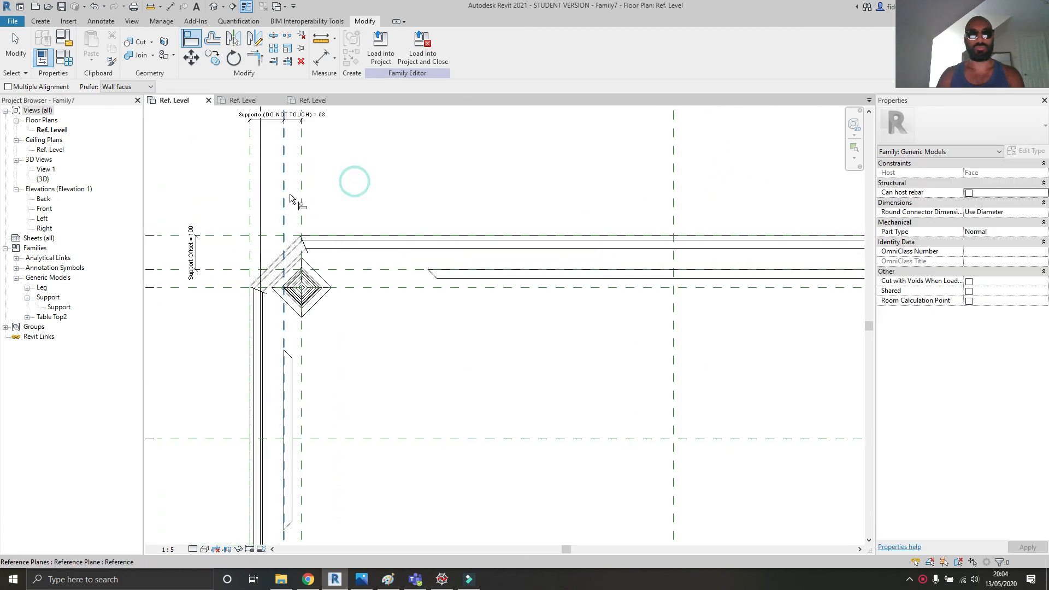
left_click(304, 193)
left_click(424, 274)
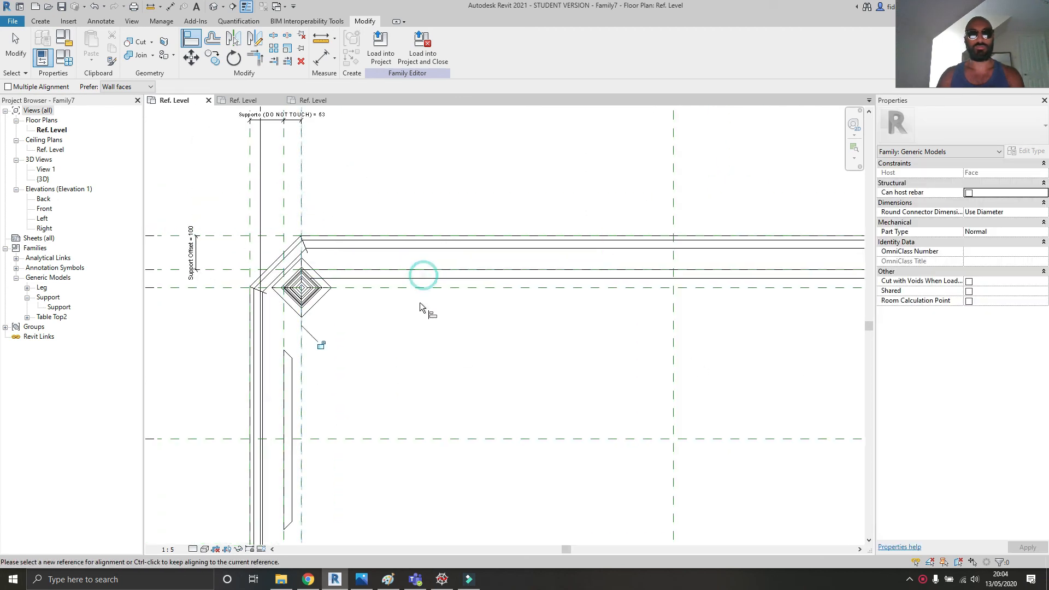
left_click(410, 377)
- Align the left-hand support's upper and lower ends with the inner horizontal planes through the legs, locking the alignments
left_click(394, 287)
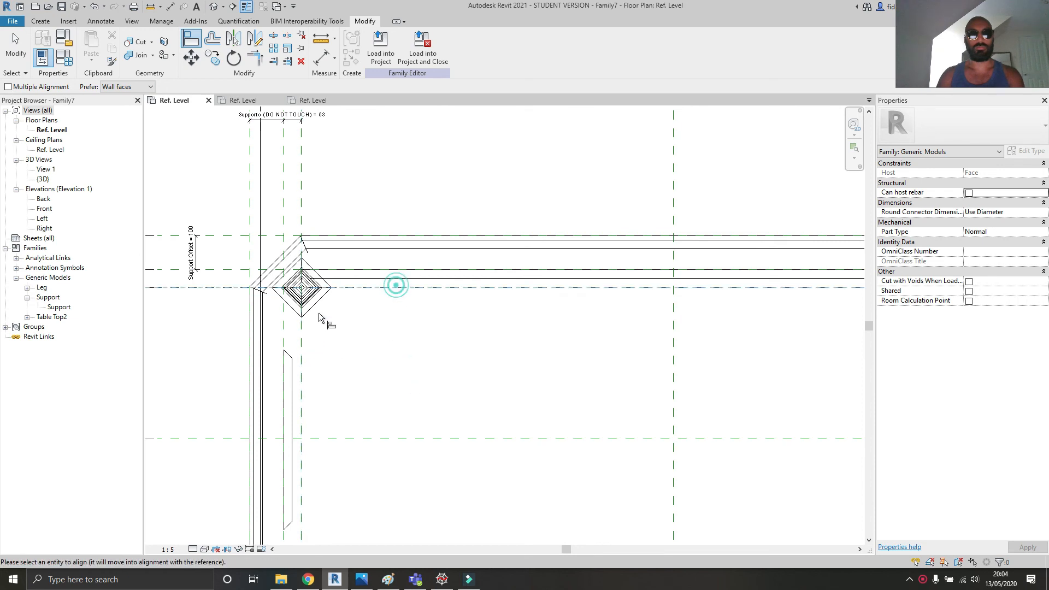
left_click(291, 346)
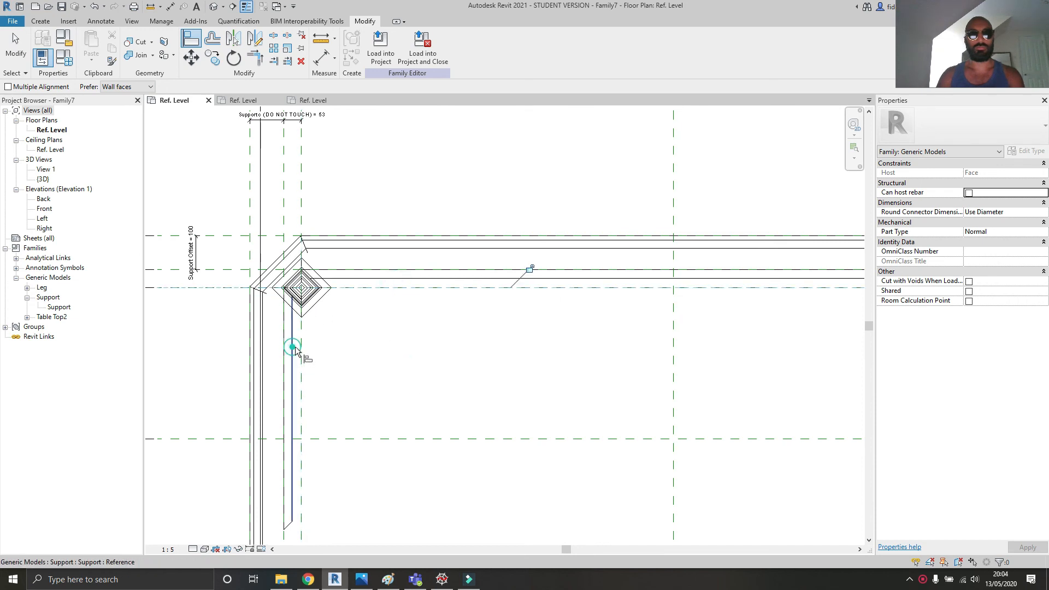
middle_click_drag(470, 349, 501, 178)
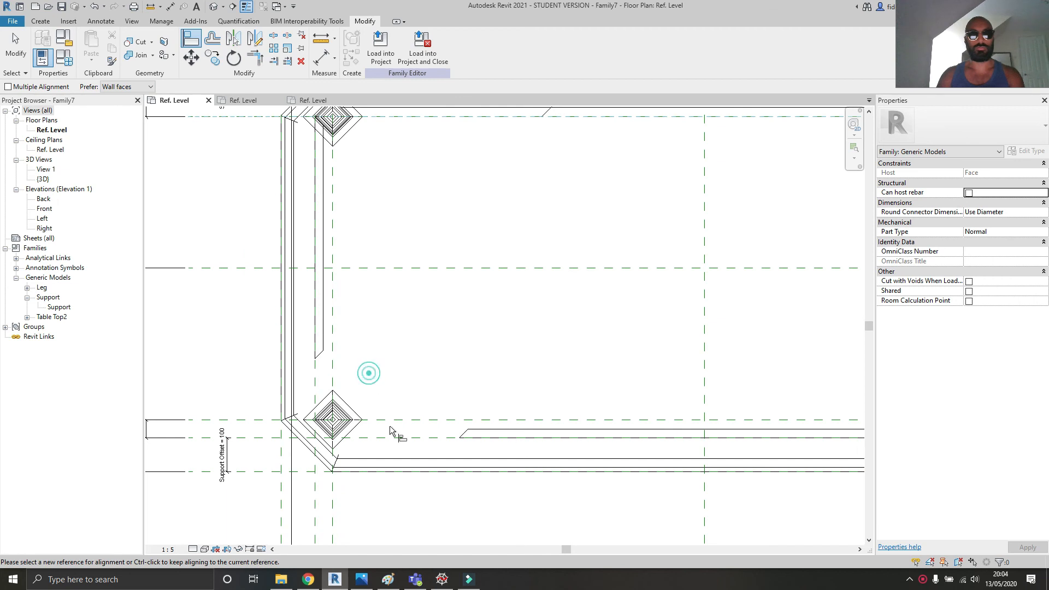
left_click(402, 419)
left_click(321, 363)
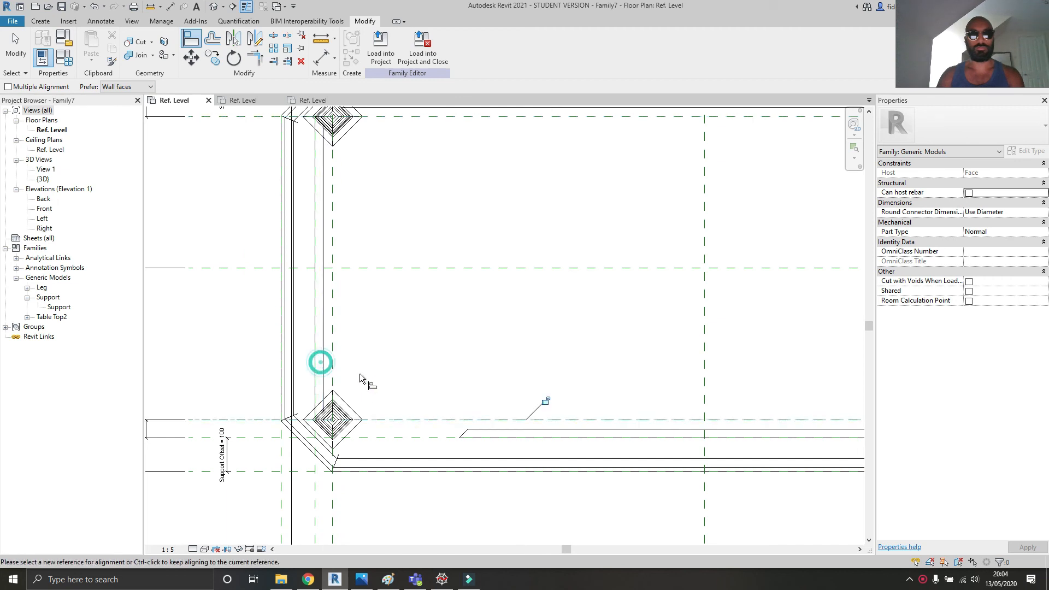
left_click(544, 401)
- Align the lower support's left end with the inner vertical plane through the left-hand legs and lock it
left_click(330, 503)
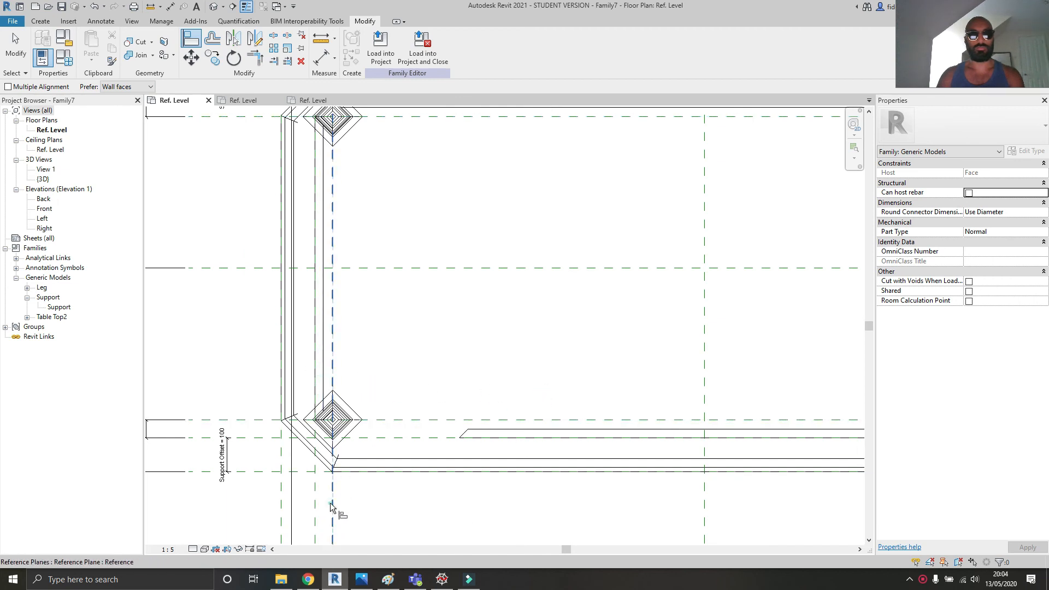
left_click(457, 433)
scroll(317, 402, "up", 3)
scroll(355, 465, "up", 3)
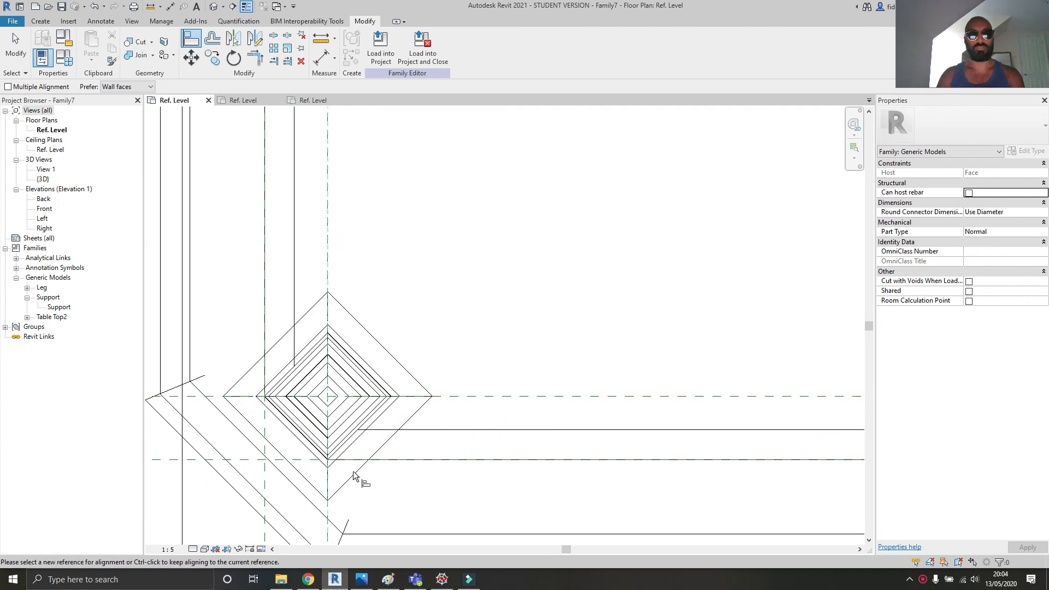
key("Escape")
key("Escape")
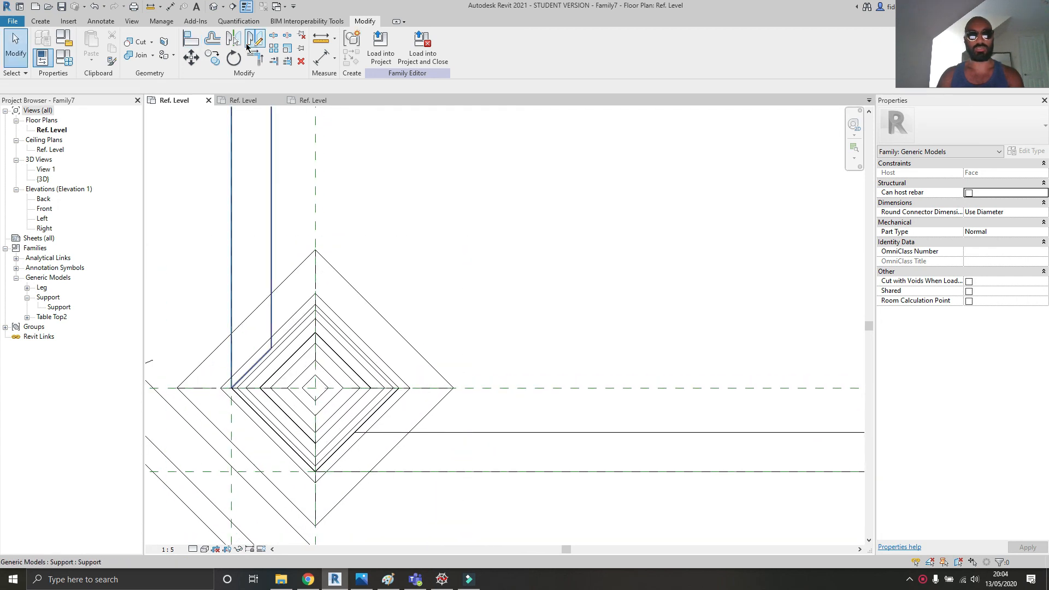
- Open the 3D view and examine from below how the supports meet at the top of the table legs
left_click(214, 6)
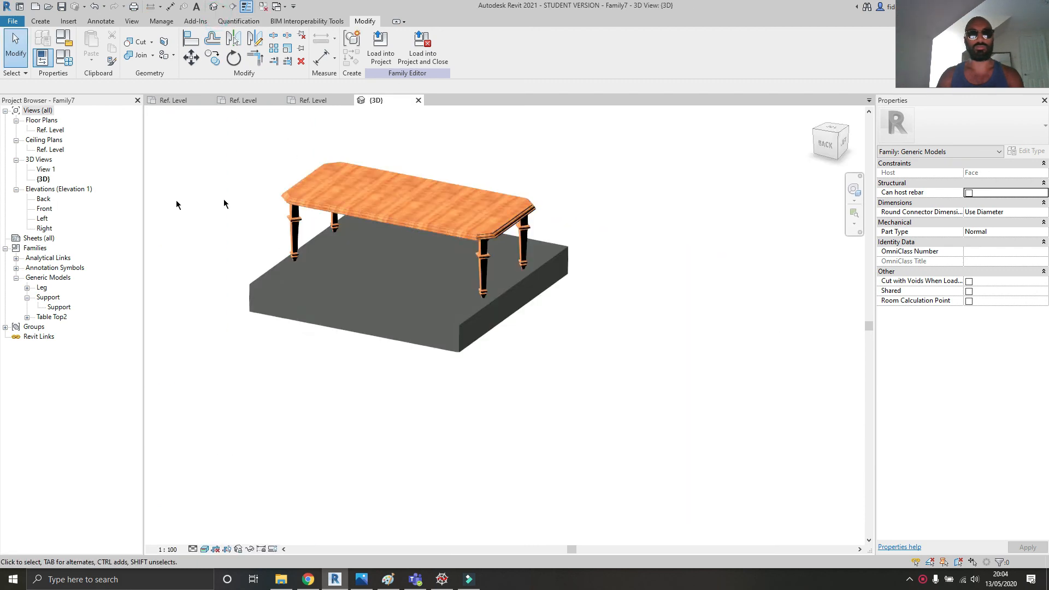
scroll(224, 199, "up", 3)
middle_click_drag(224, 199, 345, 109, "shift")
scroll(324, 173, "up", 3)
scroll(350, 186, "up", 3)
middle_click_drag(352, 188, 644, 339)
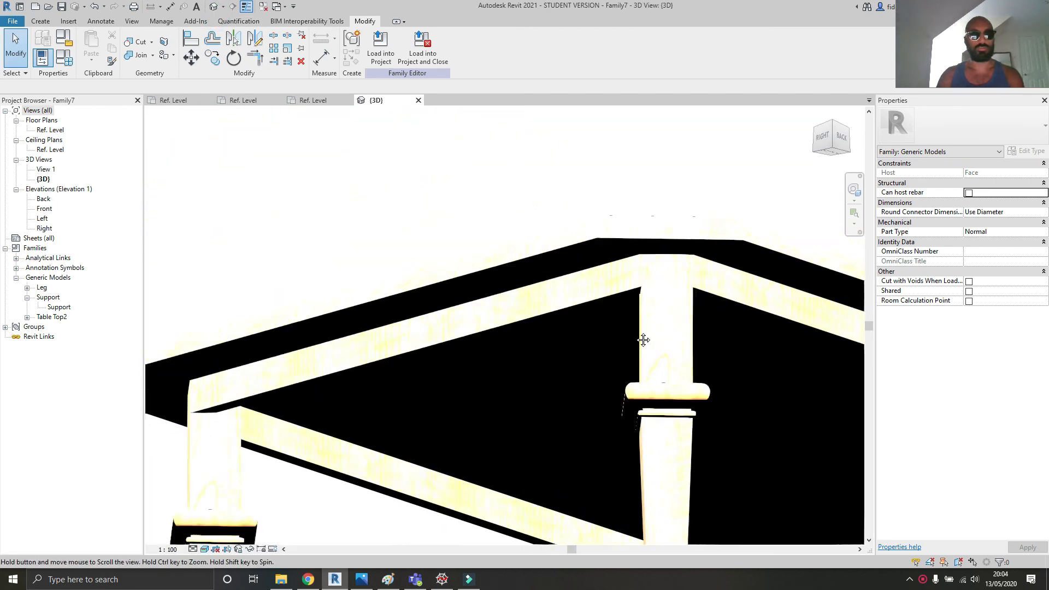
scroll(196, 437, "up", 9)
left_click(223, 402)
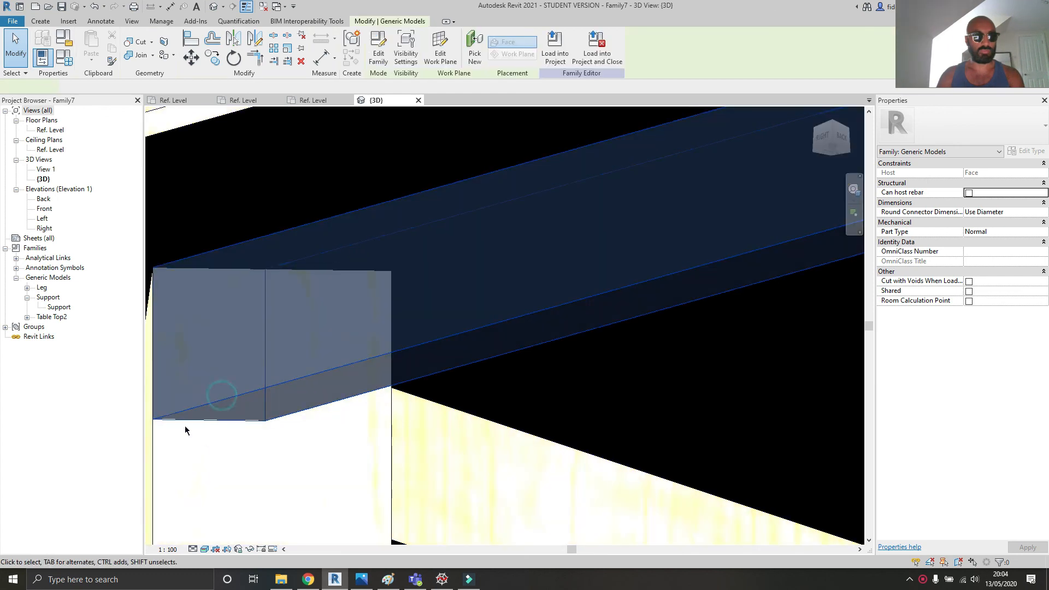
middle_click_drag(280, 426, 918, 476, "shift")
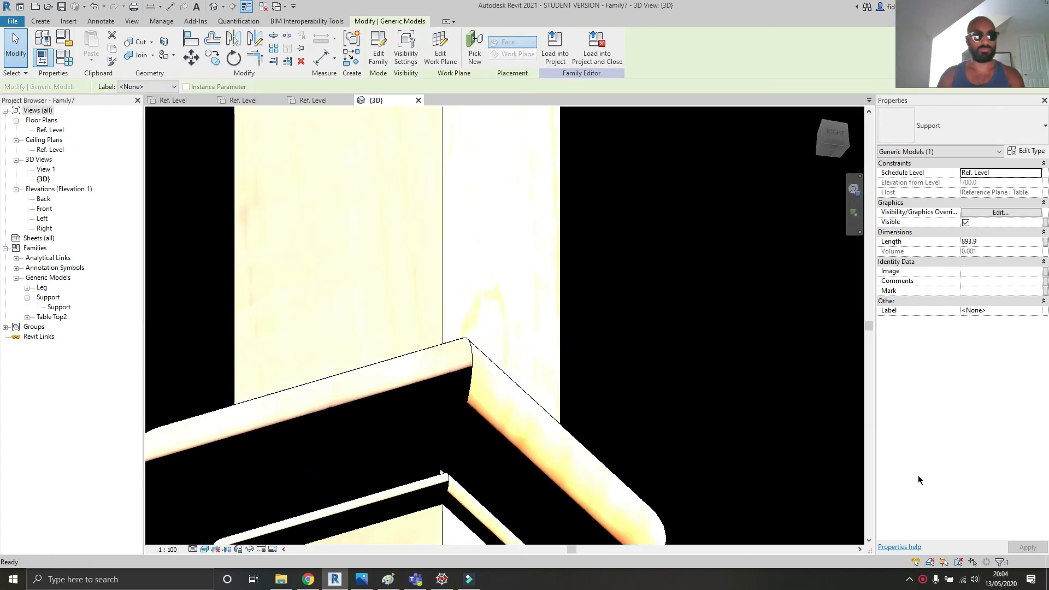
middle_click_drag(592, 200, 503, 486)
scroll(462, 385, "down", 5)
key("Escape")
scroll(464, 386, "down", 5)
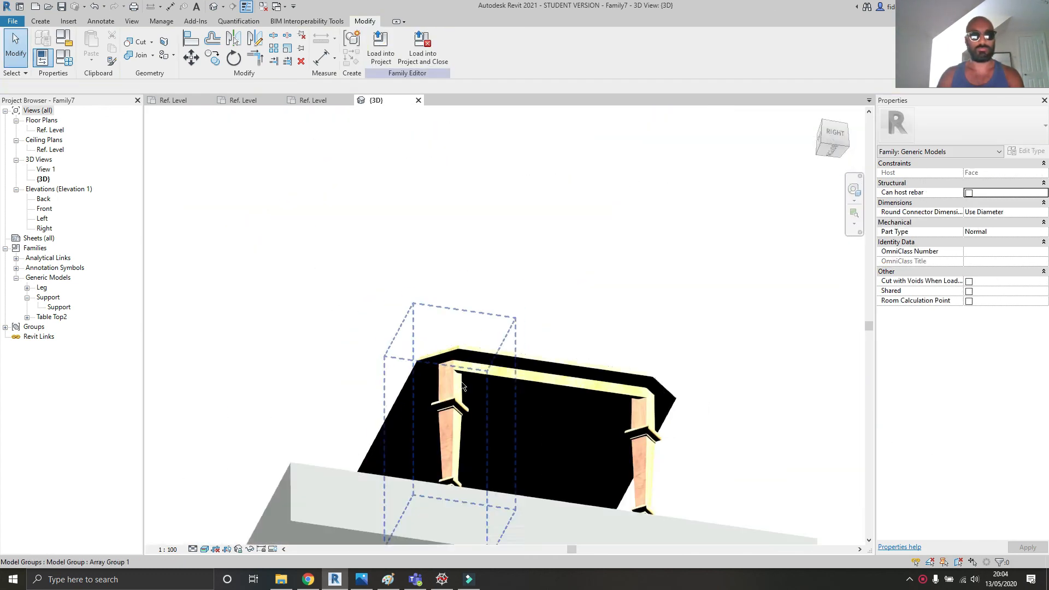
- Examine the whole table from all sides in 3D, checking the table top, legs and corners
middle_click_drag(463, 387, 347, 527, "shift")
middle_click_drag(596, 419, 257, 379)
middle_click_drag(639, 395, 592, 378, "shift")
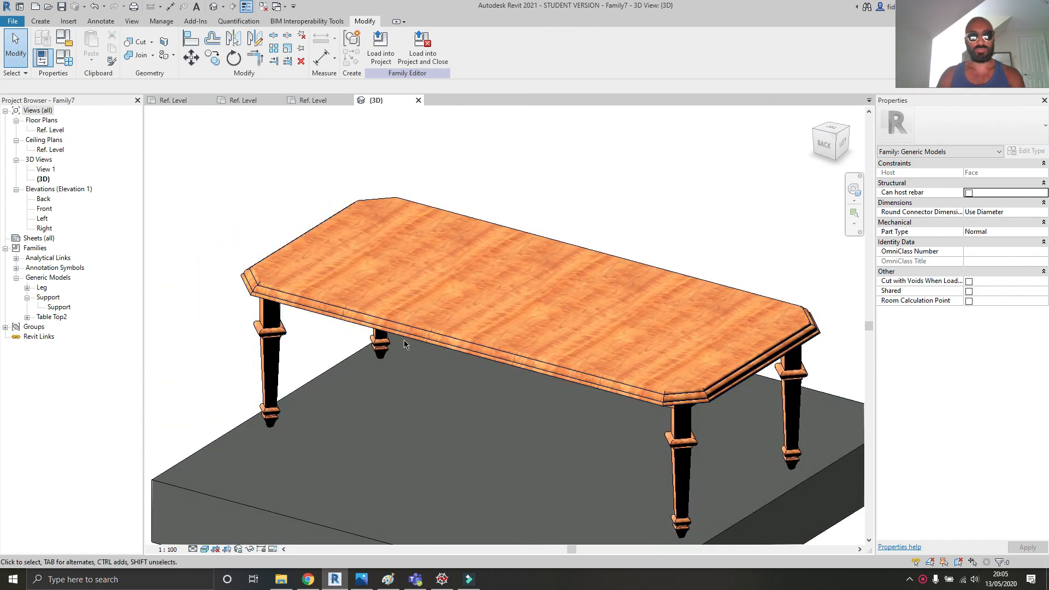
middle_click_drag(382, 347, 442, 319, "shift")
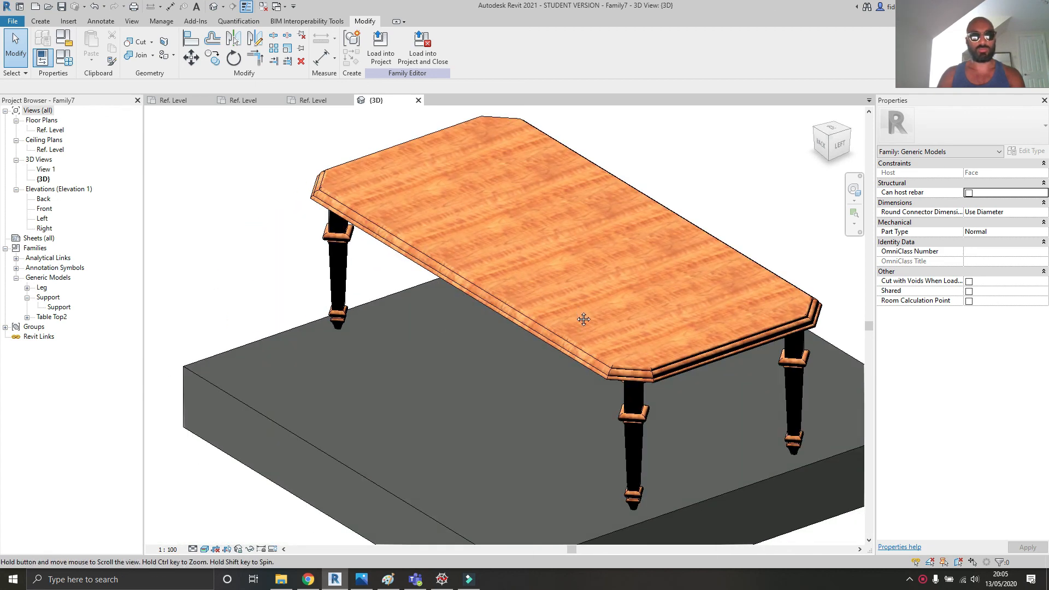
middle_click_drag(583, 319, 395, 334)
scroll(392, 337, "up", 2)
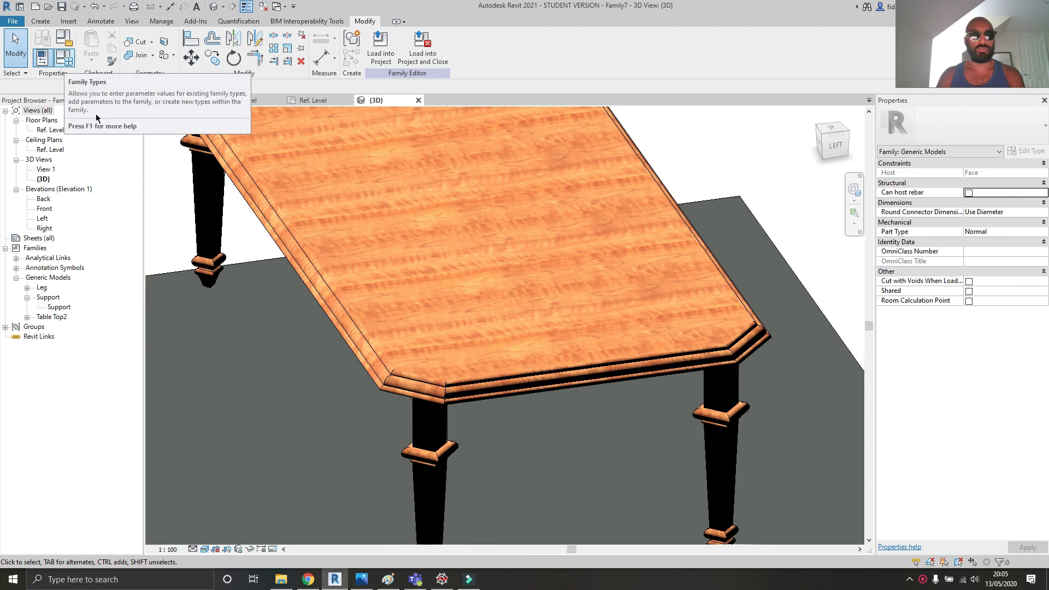
scroll(240, 230, "down", 2)
middle_click_drag(268, 273, 473, 257, "shift")
middle_click_drag(300, 233, 264, 370)
middle_click_drag(263, 360, 365, 335, "shift")
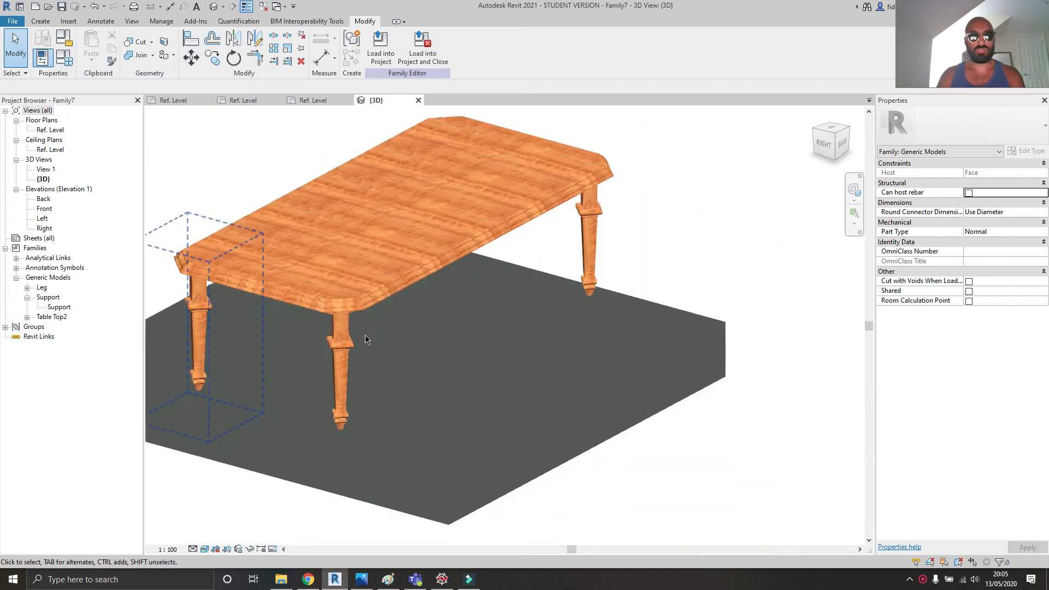
middle_click_drag(172, 238, 678, 340, "shift")
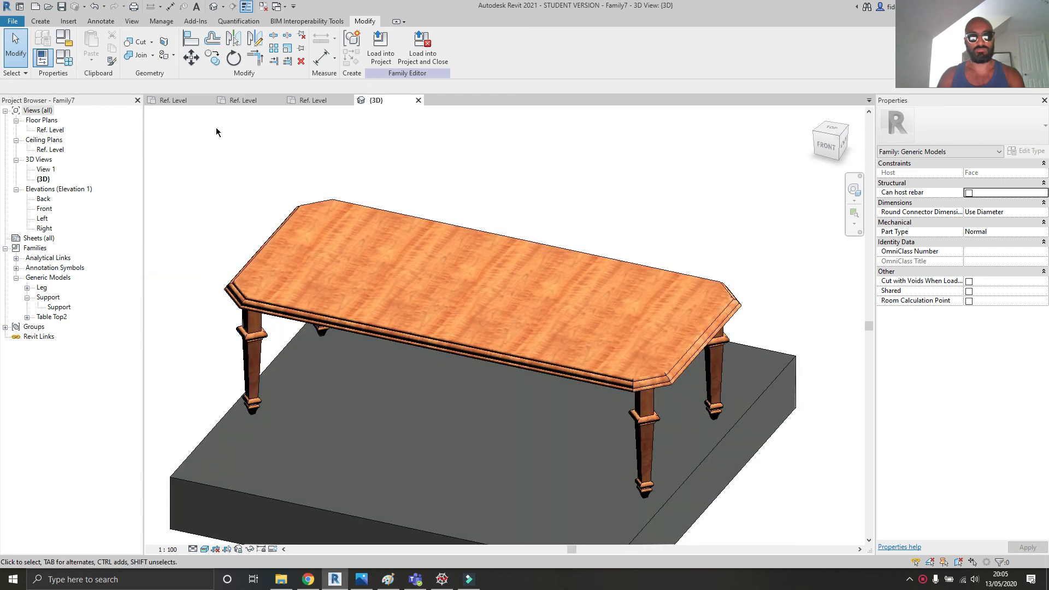
- In the family types, set Length to 2000, Width to 1000 and Height to 1000
left_click(64, 57)
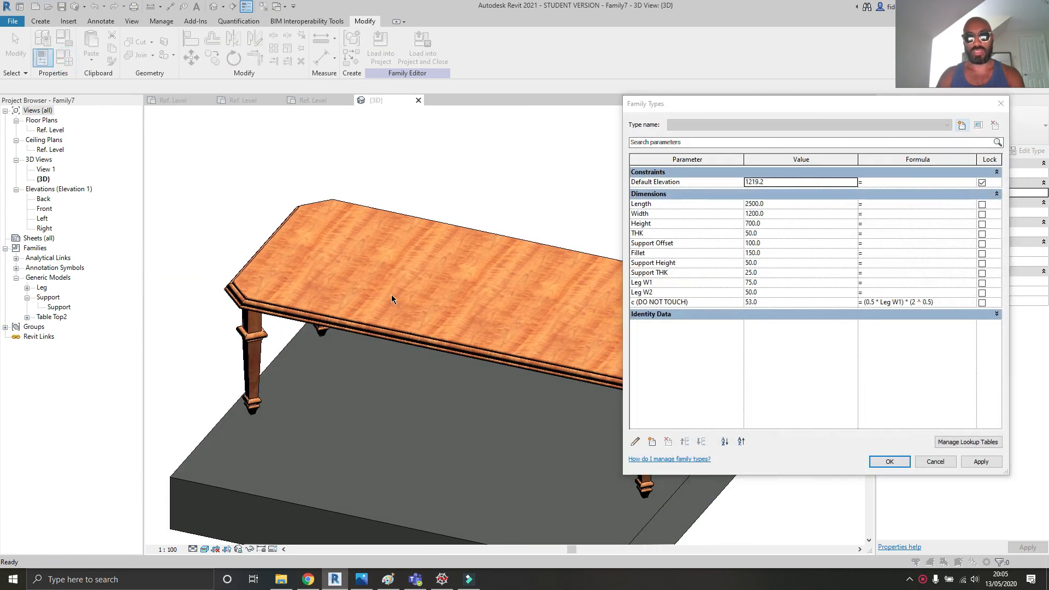
left_click_drag(766, 106, 795, 75)
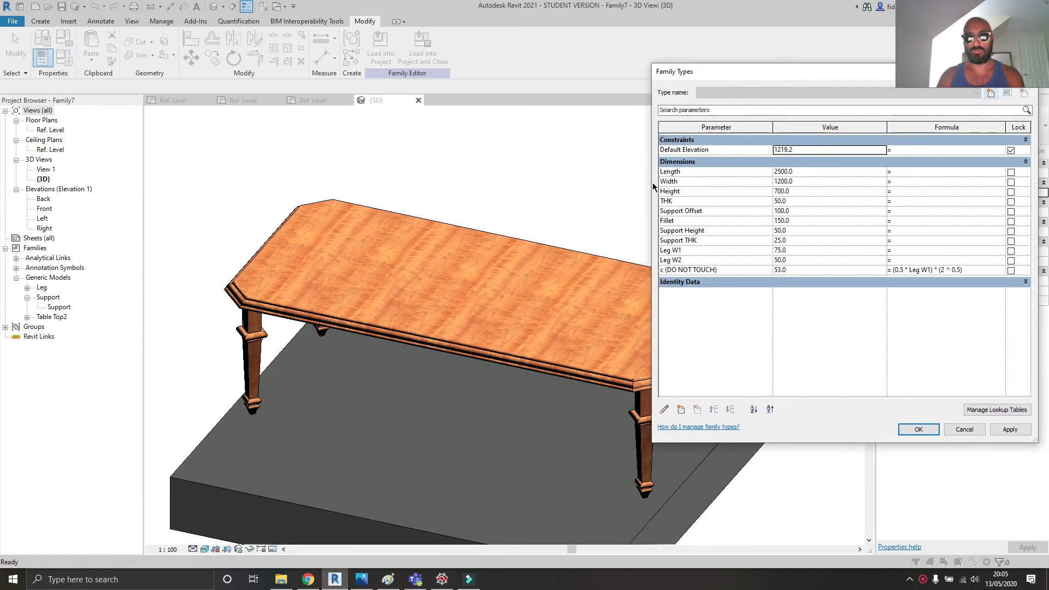
left_click_drag(652, 185, 746, 187)
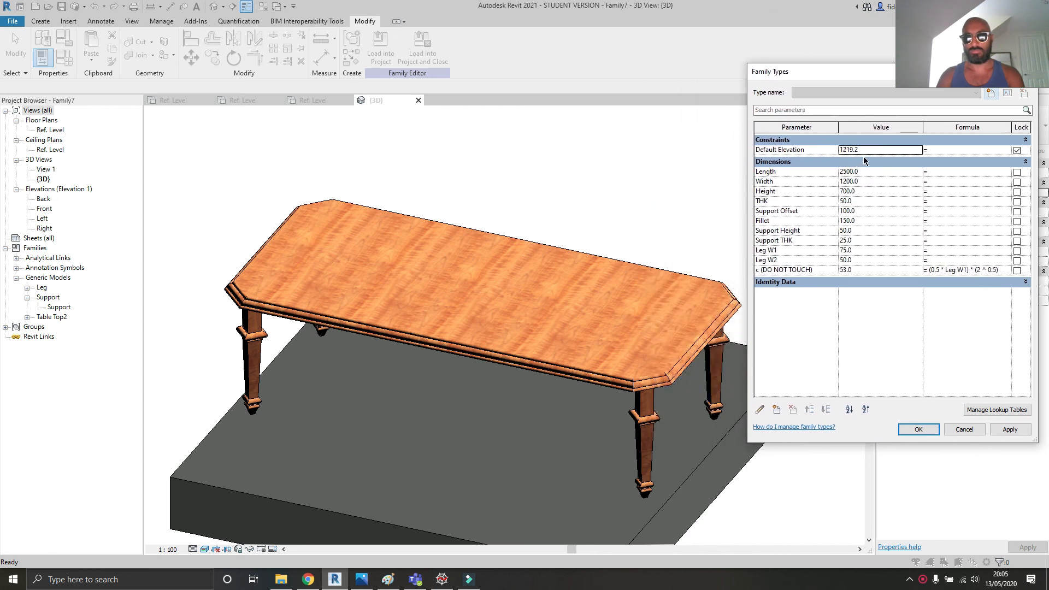
left_click(863, 171)
type("2")
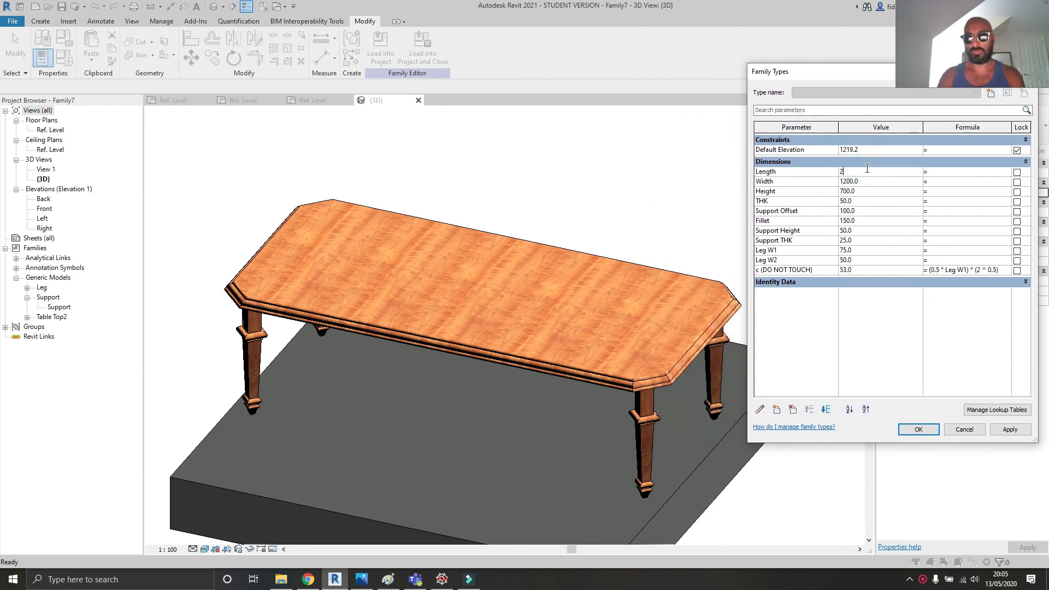
left_click(868, 182)
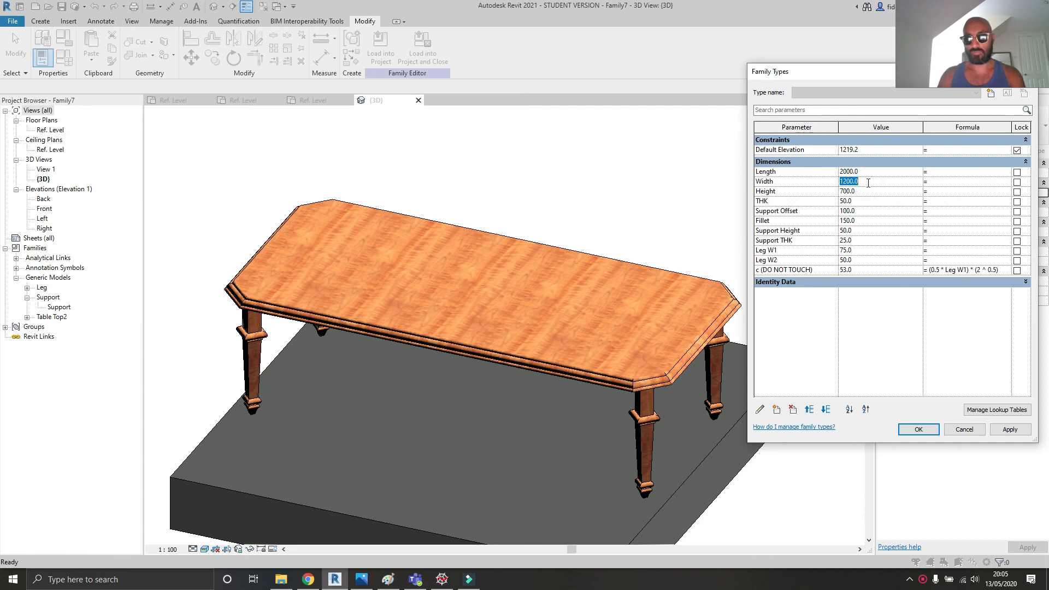
type("1")
left_click(880, 193)
type("1")
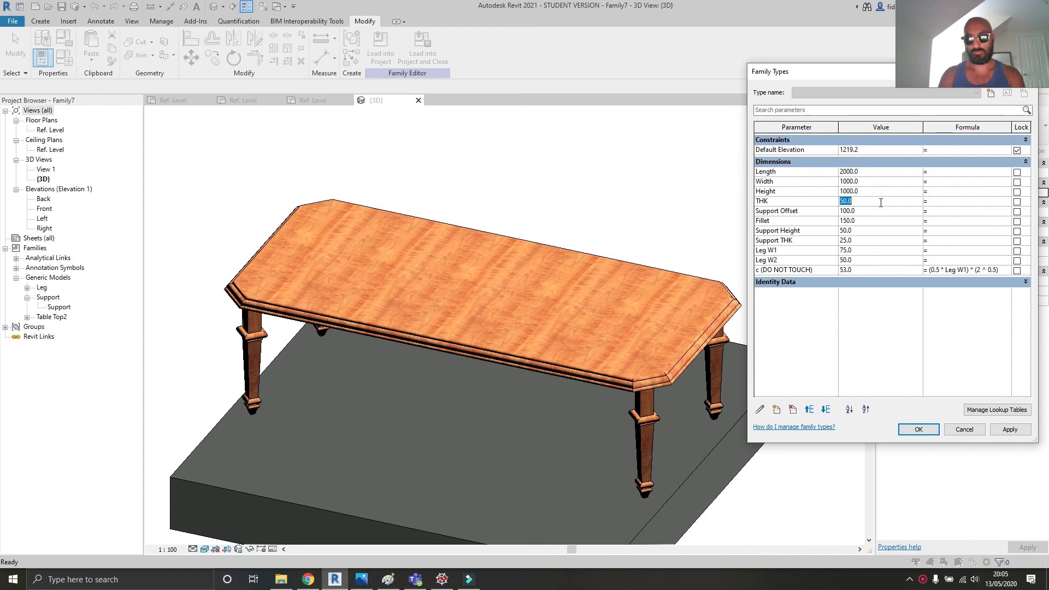
- Set THK to 75, Support Offset to 150 and Fillet to 200 in the family types
type("75")
left_click(883, 210)
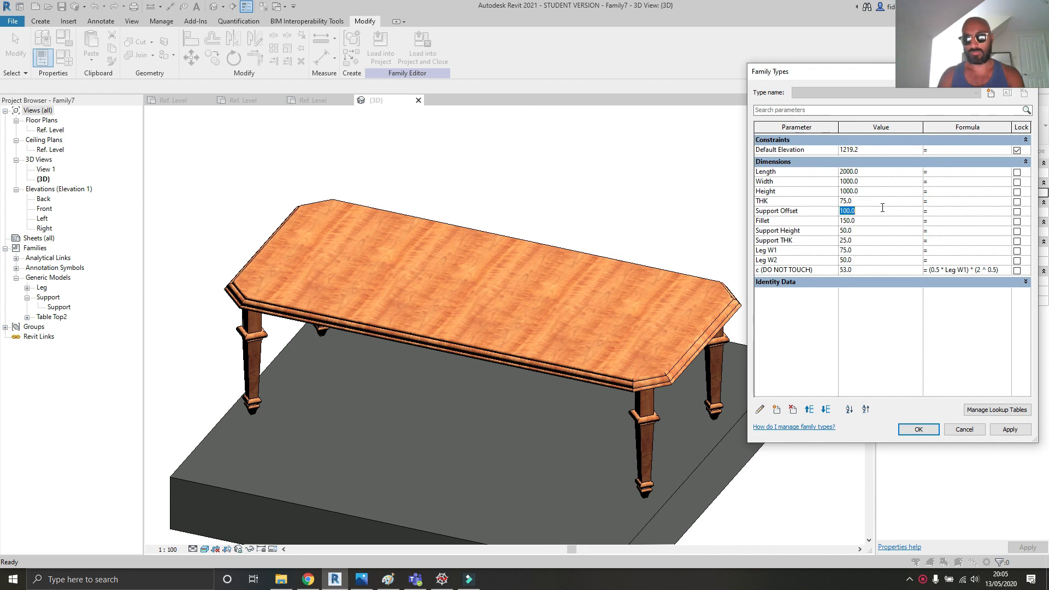
type("150")
left_click(880, 219)
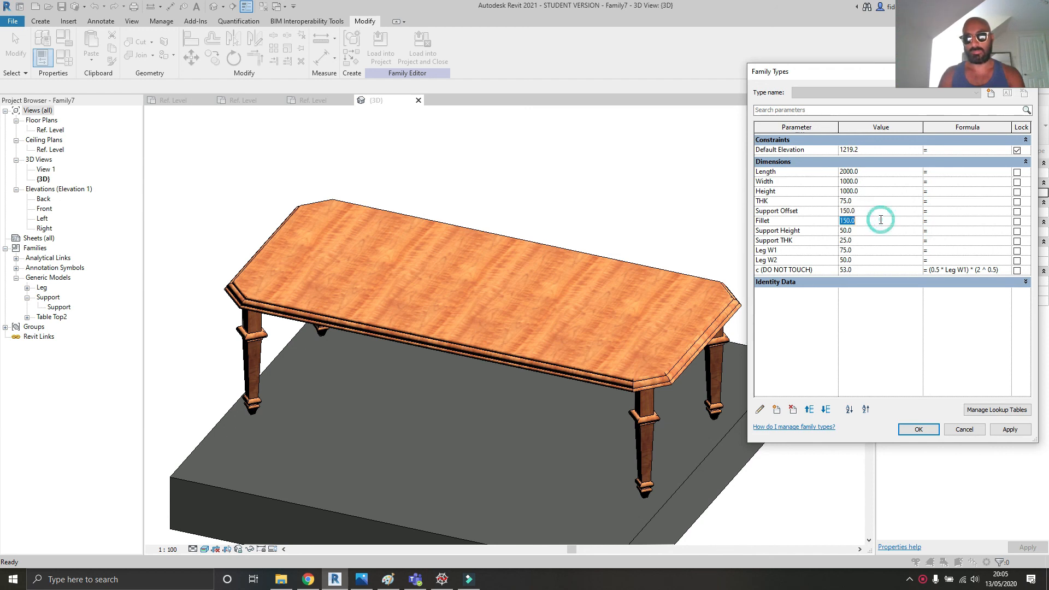
type("200")
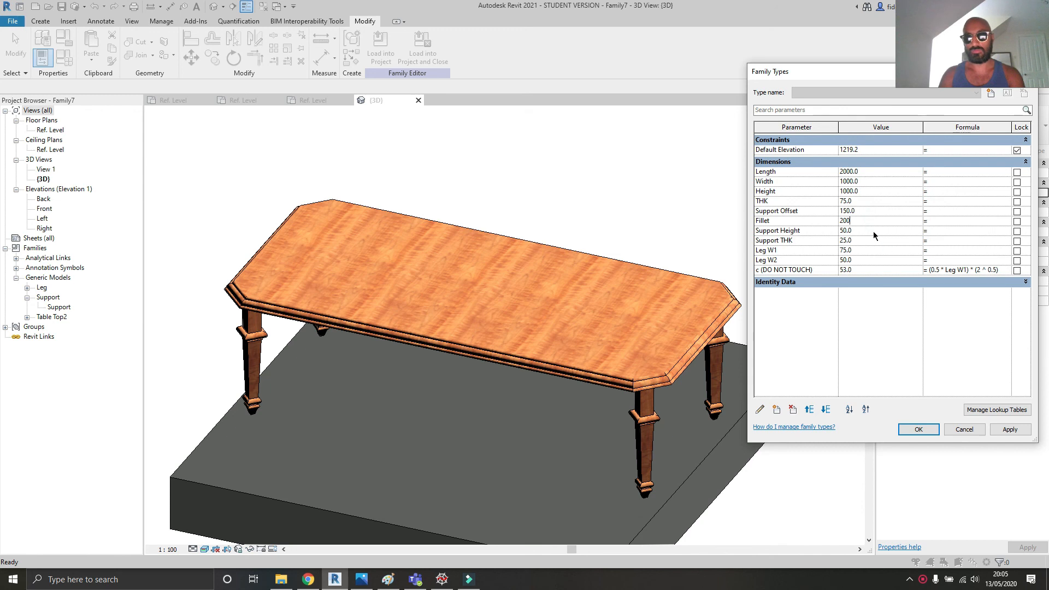
- Set Support Height to 60, Support THK to 50, Leg W1 to 60 and Leg W2 to 45, and apply the values
left_click(873, 231)
left_click(869, 242)
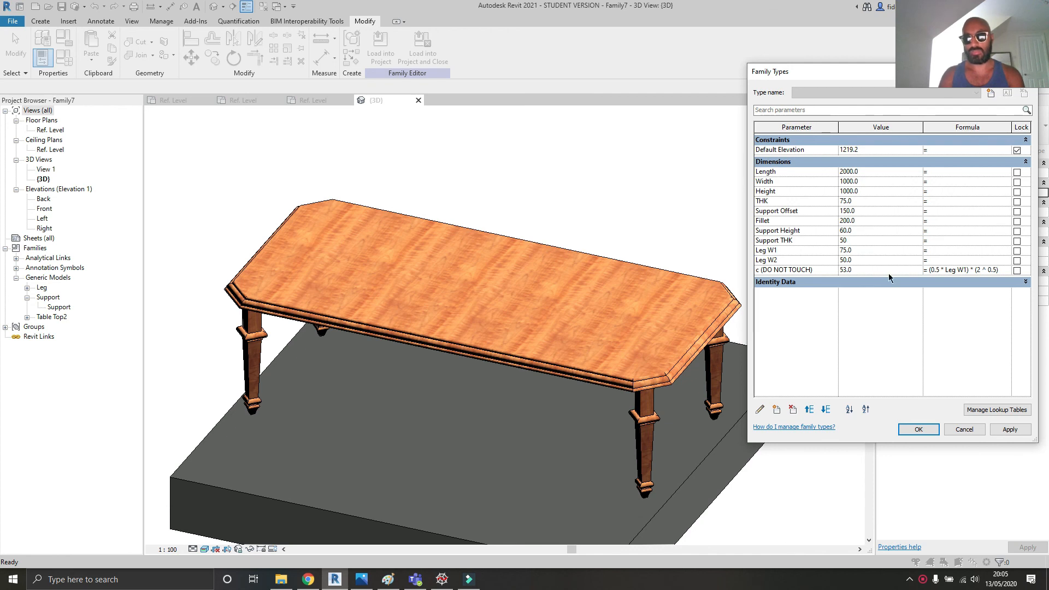
type("50")
left_click(881, 250)
left_click(876, 260)
left_click(1009, 430)
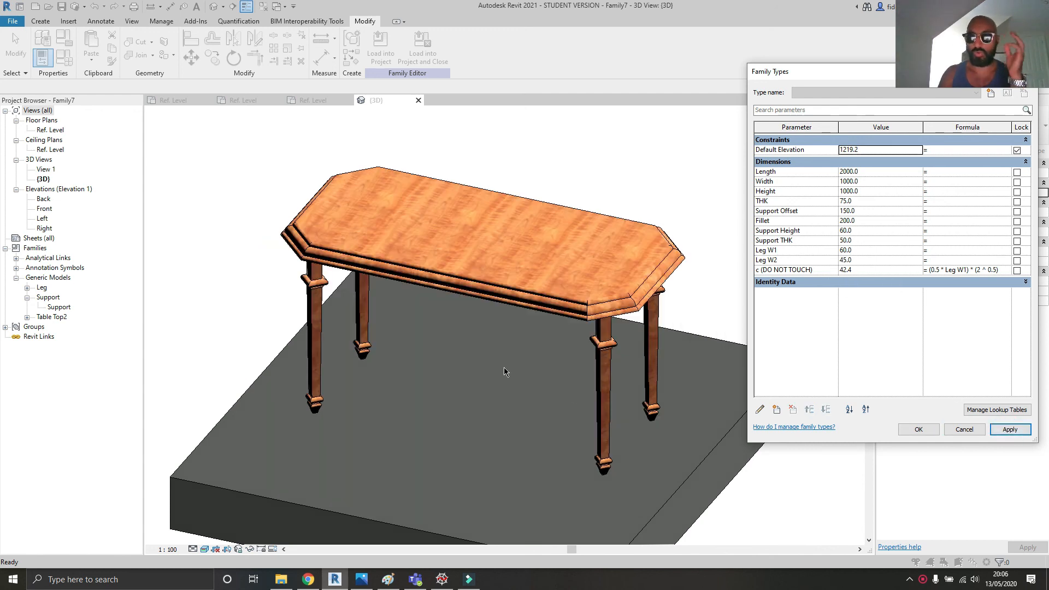
- Change the table's Width to 1500 and Length to 2500, and apply the new size
left_click(881, 180)
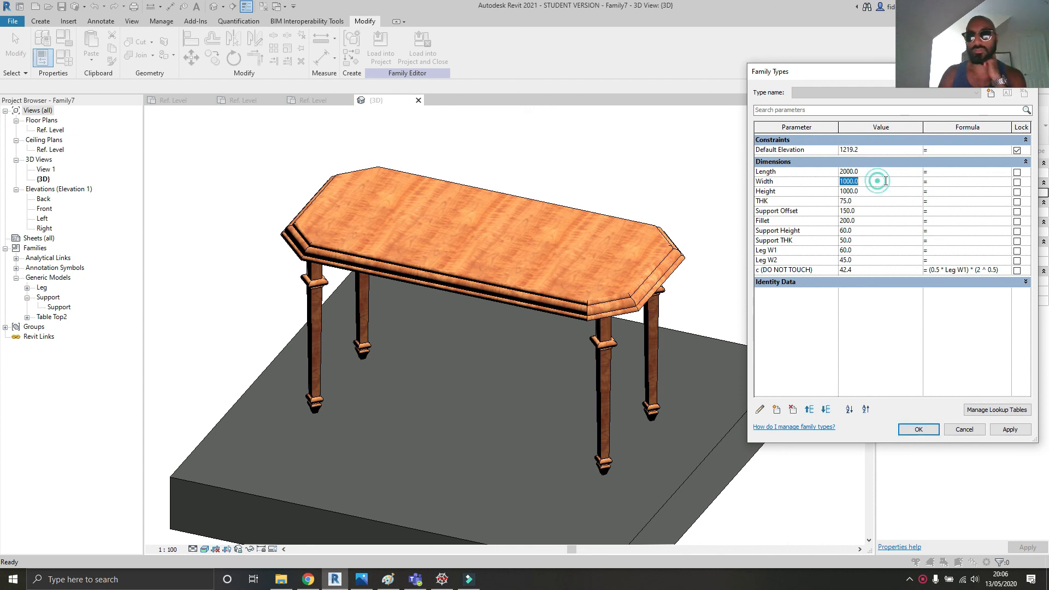
type("1500")
key("Up")
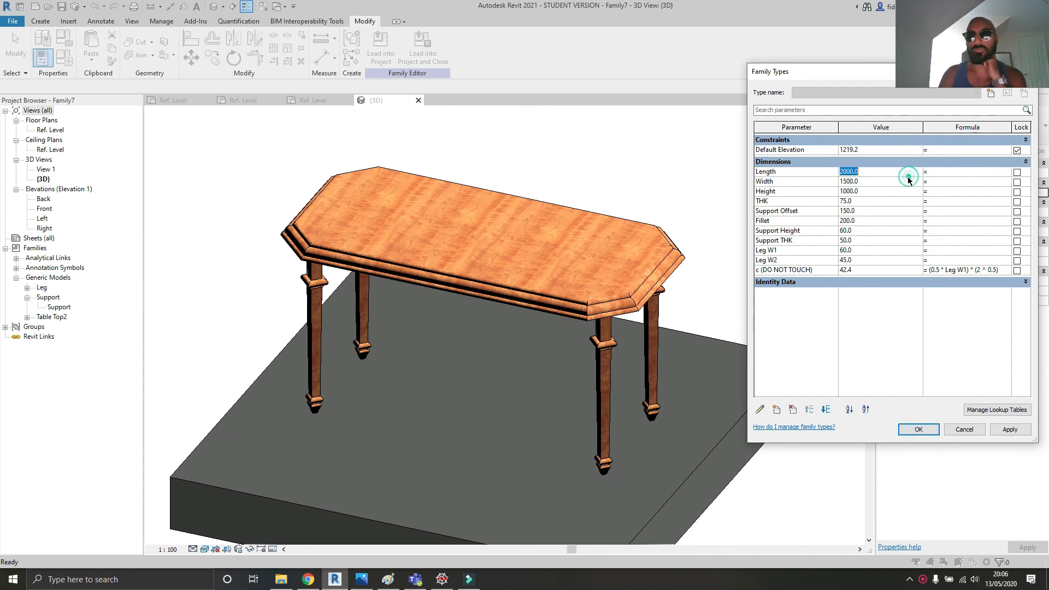
type("50")
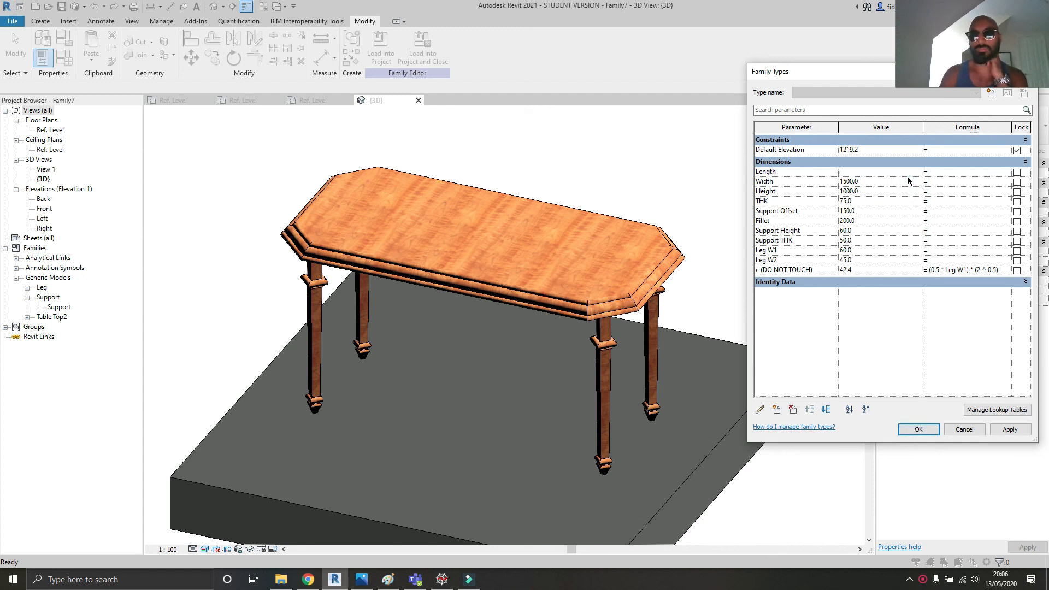
left_click(1003, 432)
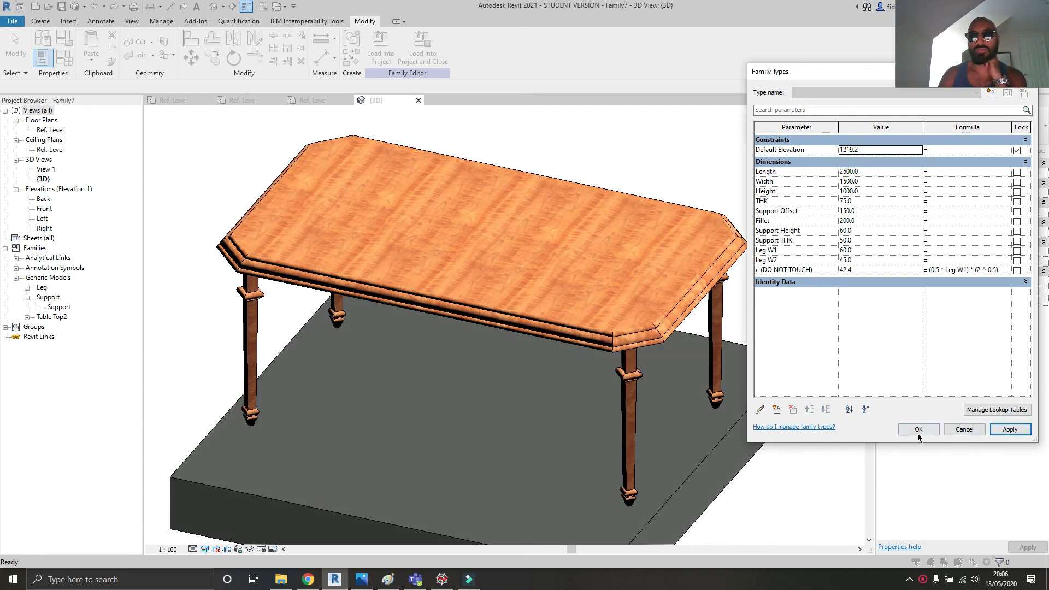
- Accept the family types with the new table size and close the inactive views
left_click(918, 430)
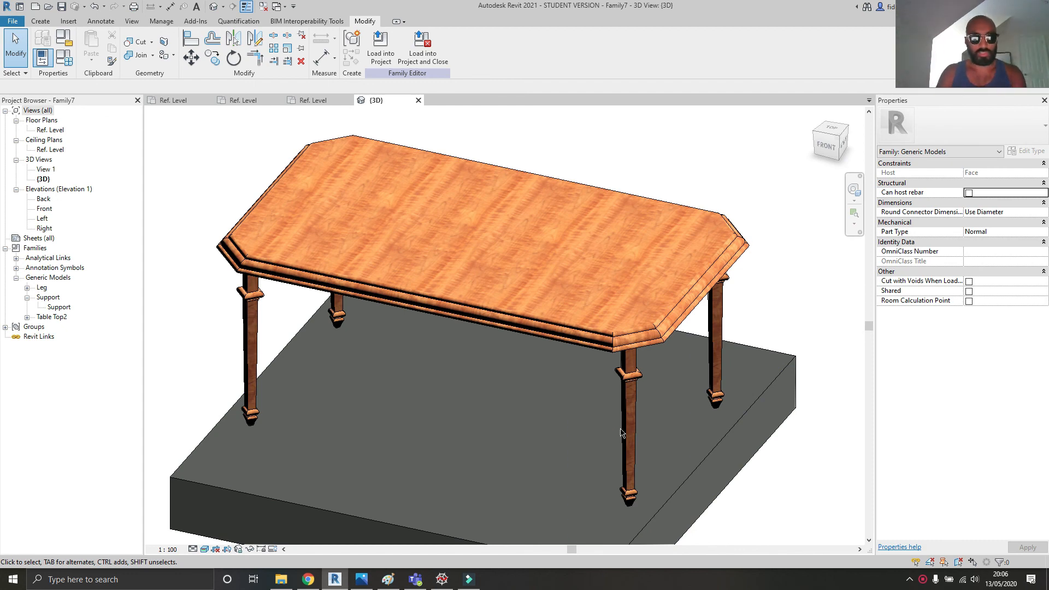
mouse_move(595, 133)
middle_mouse_down("shift")
mouse_move(493, 201)
mouse_move(422, 222)
middle_mouse_up("shift")
scroll(329, 237, "up", 2)
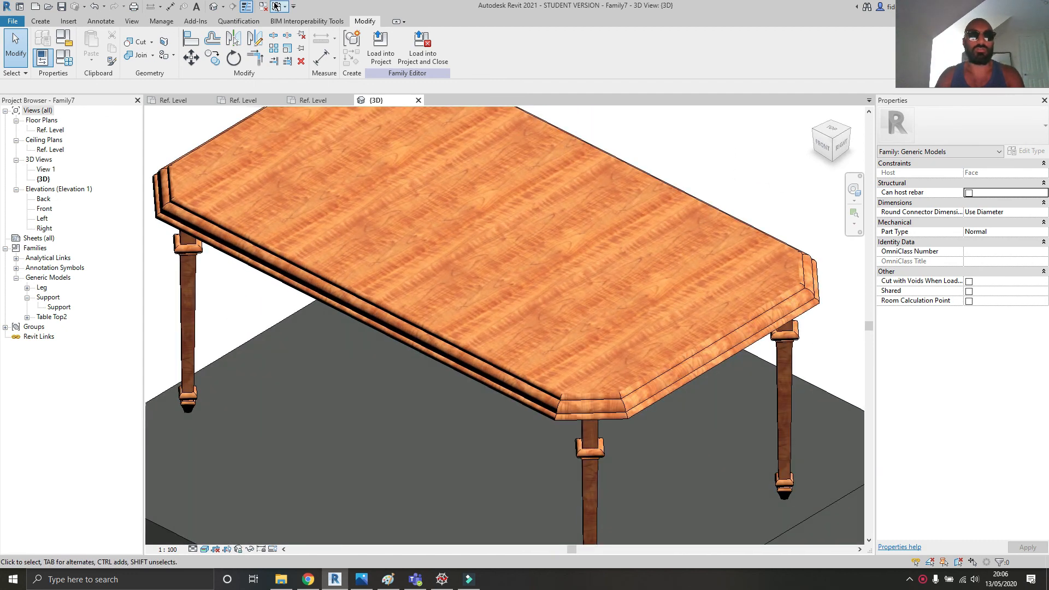
left_click(262, 5)
- Open the Crane Grillage Part 5 2021 project from 039 - Crane Grillage, Version 2021, Part 5, overwriting the existing local copy
left_click(380, 48)
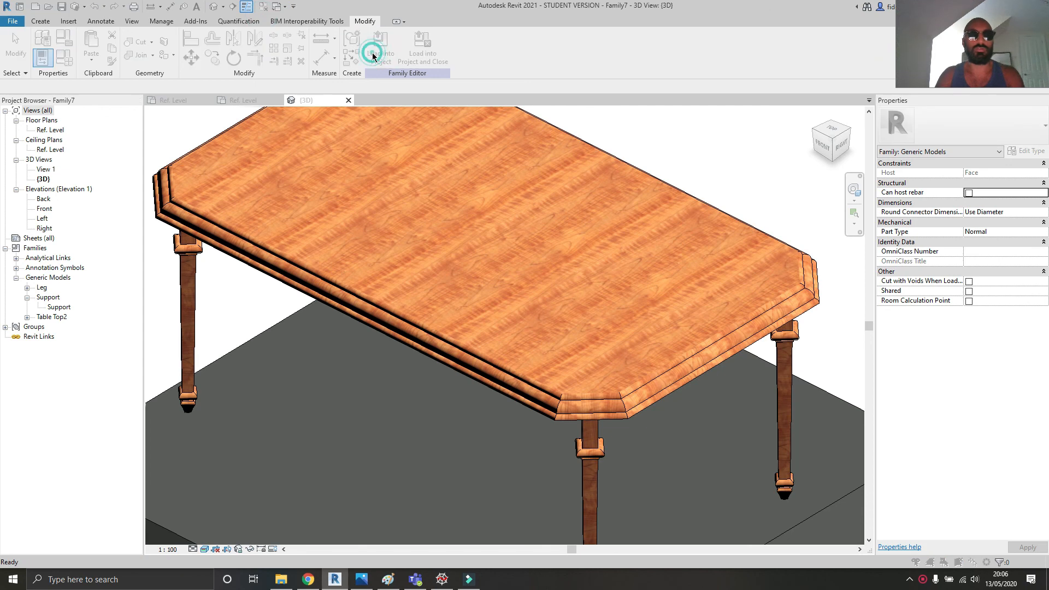
left_click(598, 189)
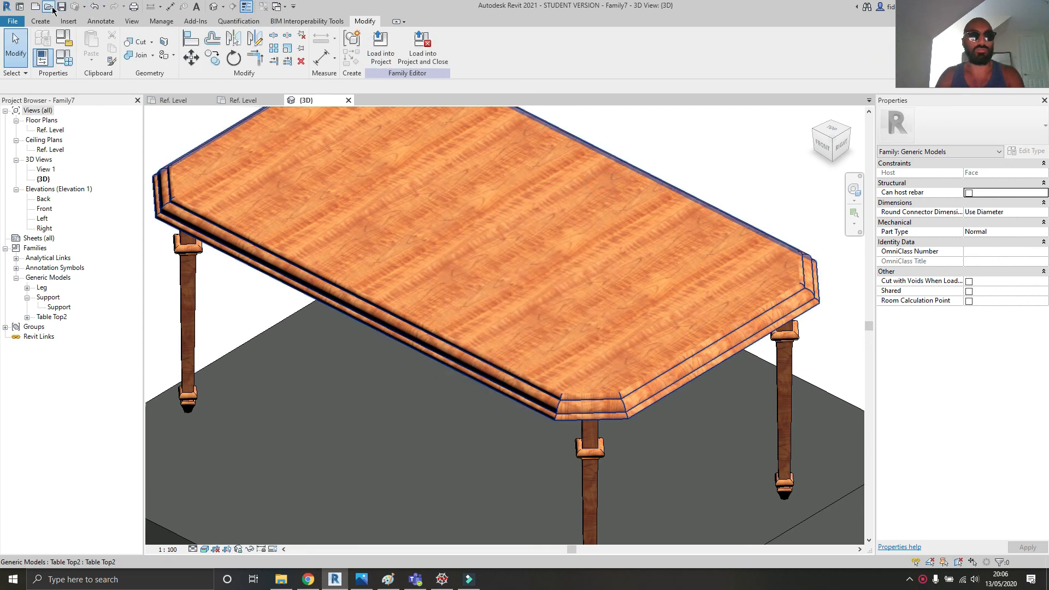
left_click(48, 7)
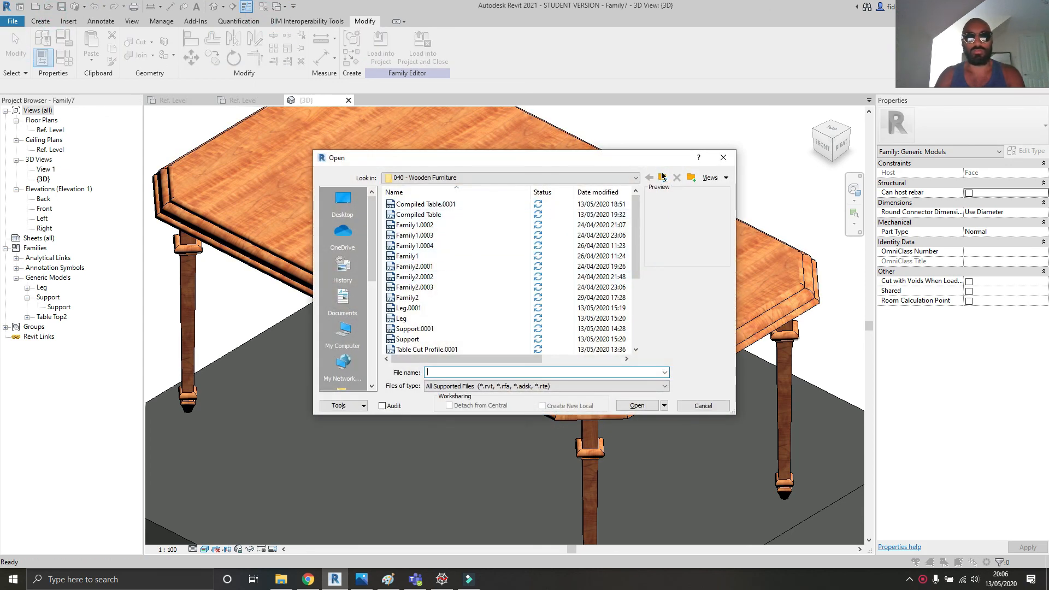
left_click(662, 177)
scroll(540, 294, "down", 10)
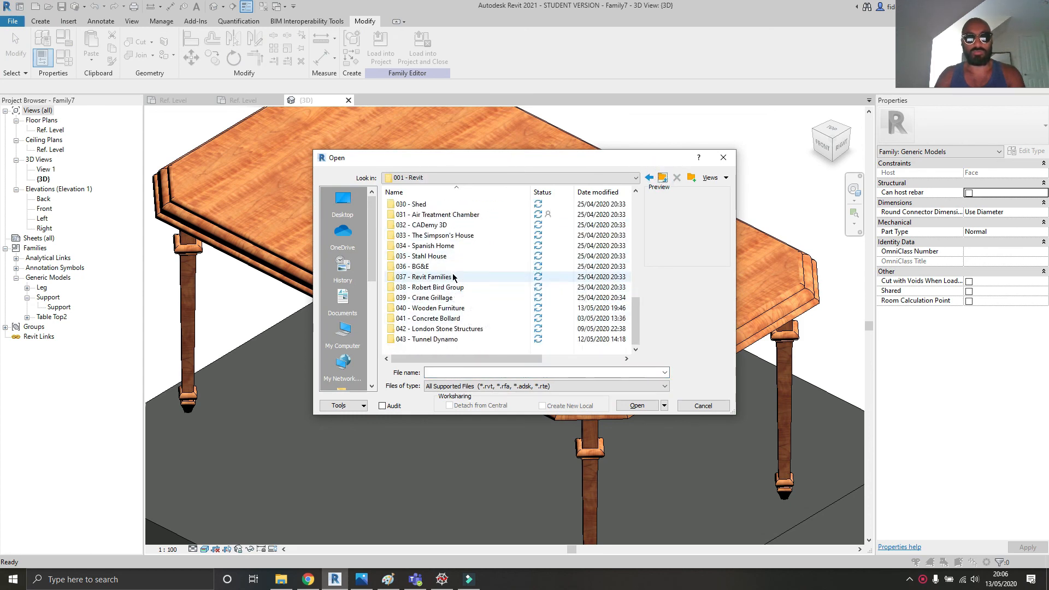
double_click(441, 308)
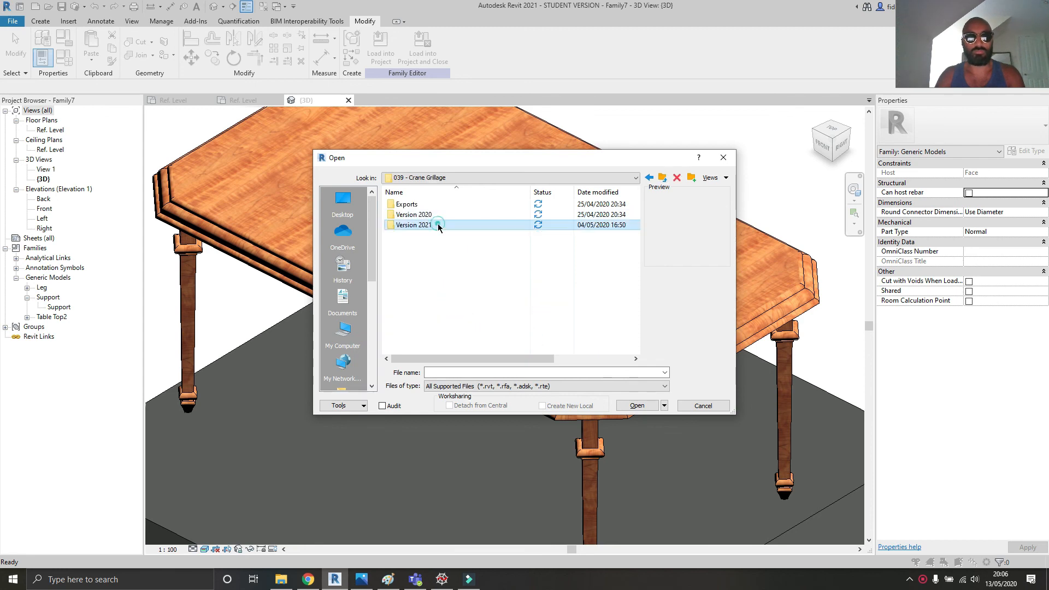
double_click(434, 225)
double_click(440, 257)
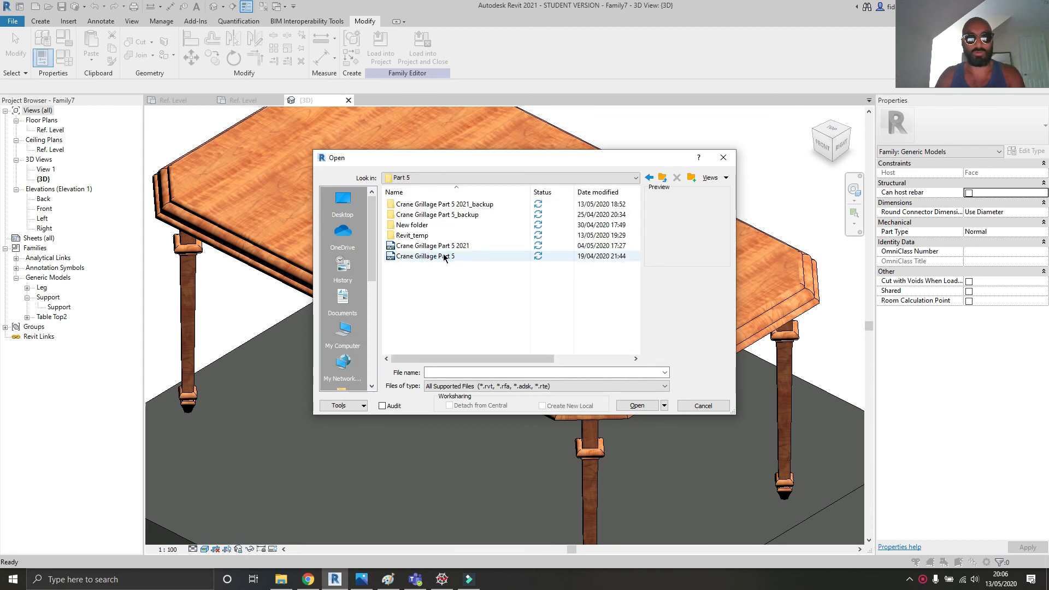
left_click(432, 246)
left_click(637, 406)
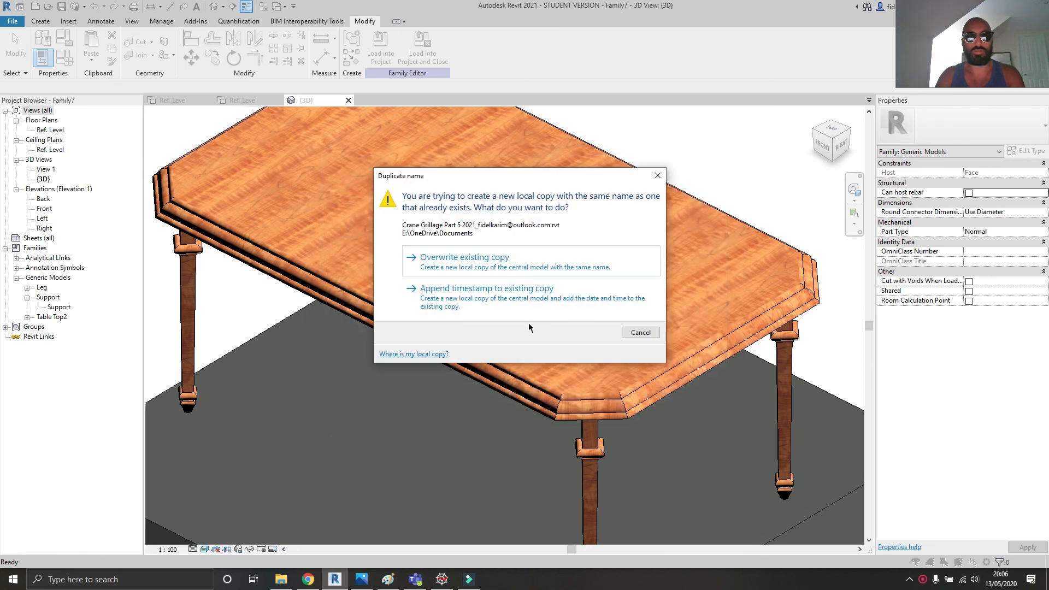
left_click(492, 264)
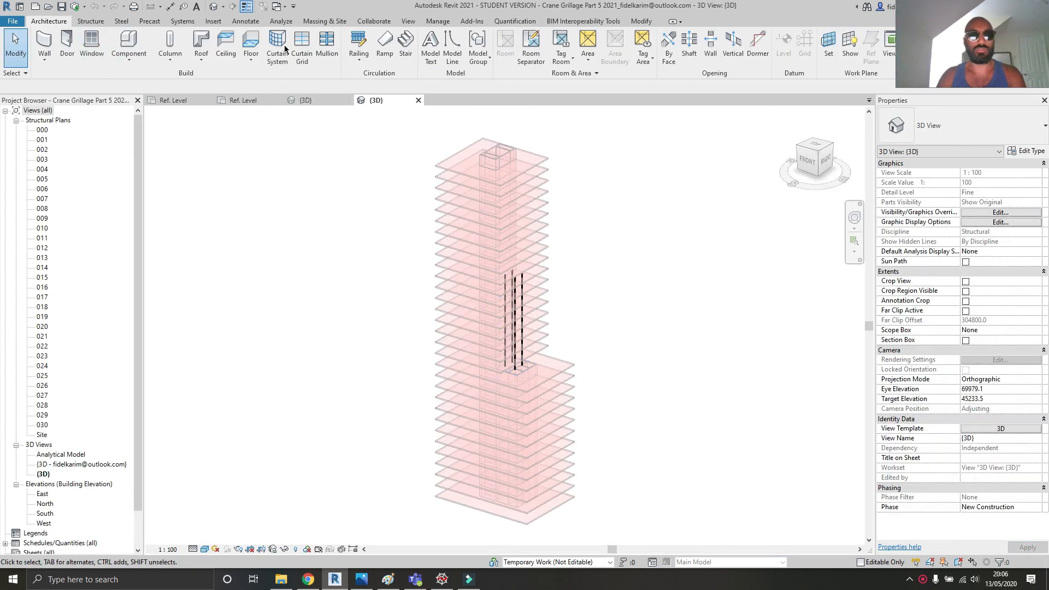
- Return to the Family7 table's 3D view and load the family into the Crane Grillage Part 5 2021 project
left_click(306, 101)
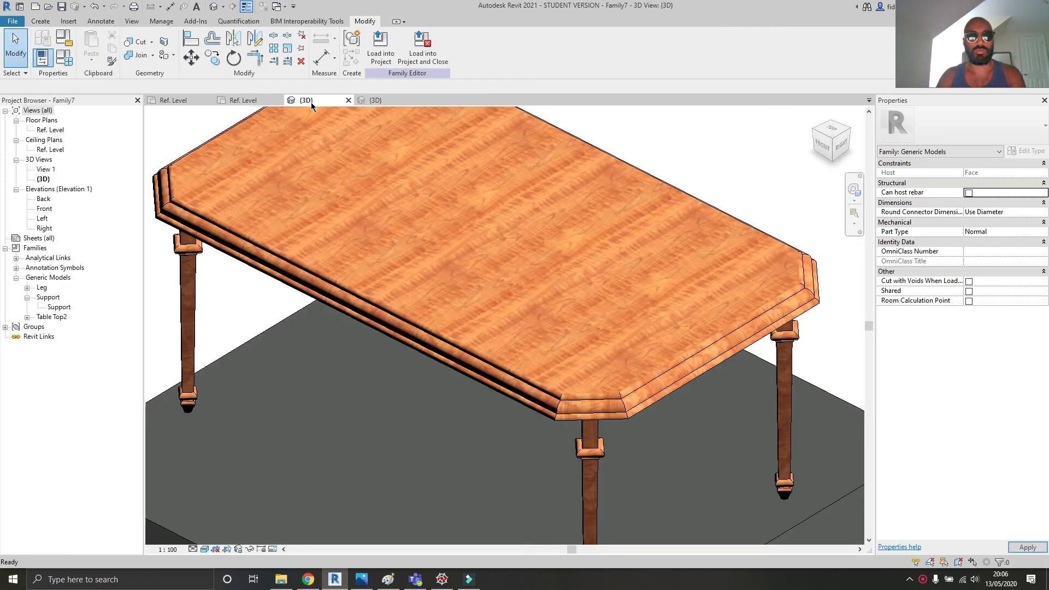
left_click(393, 54)
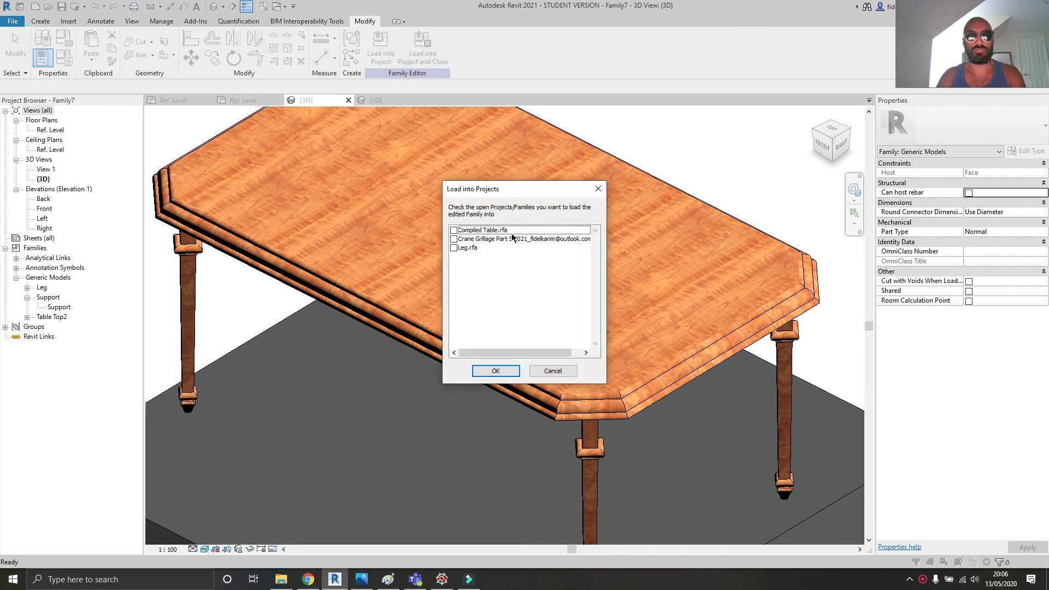
left_click(553, 370)
left_click(381, 54)
left_click(454, 238)
left_click(454, 239)
left_click(514, 371)
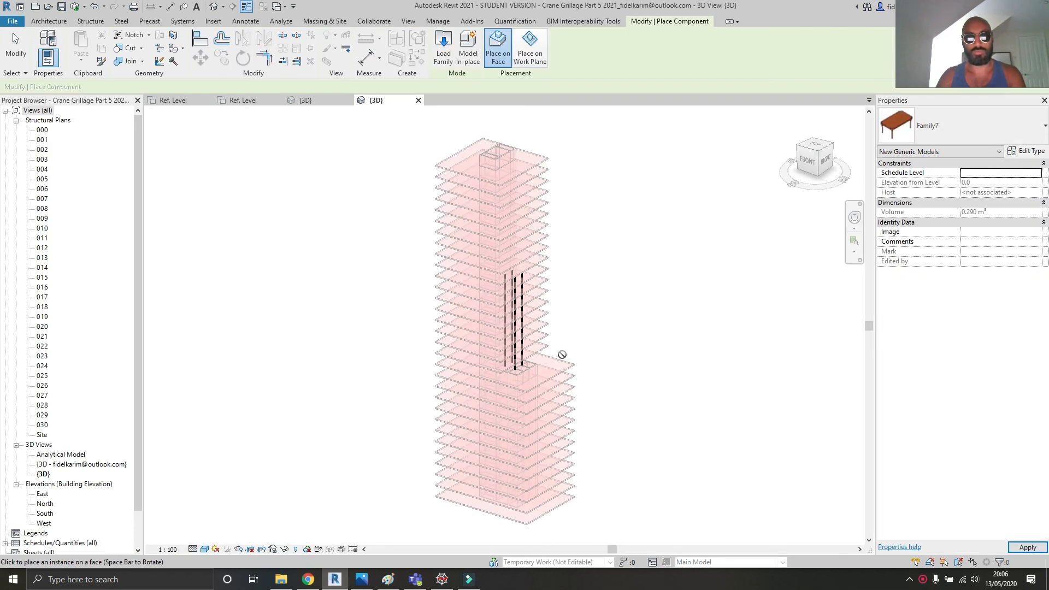
- Place one Family7 table on the top face of the projecting floor slab at the tower's setback and end placement
scroll(563, 356, "up", 5)
left_click(537, 391)
scroll(527, 397, "up", 6)
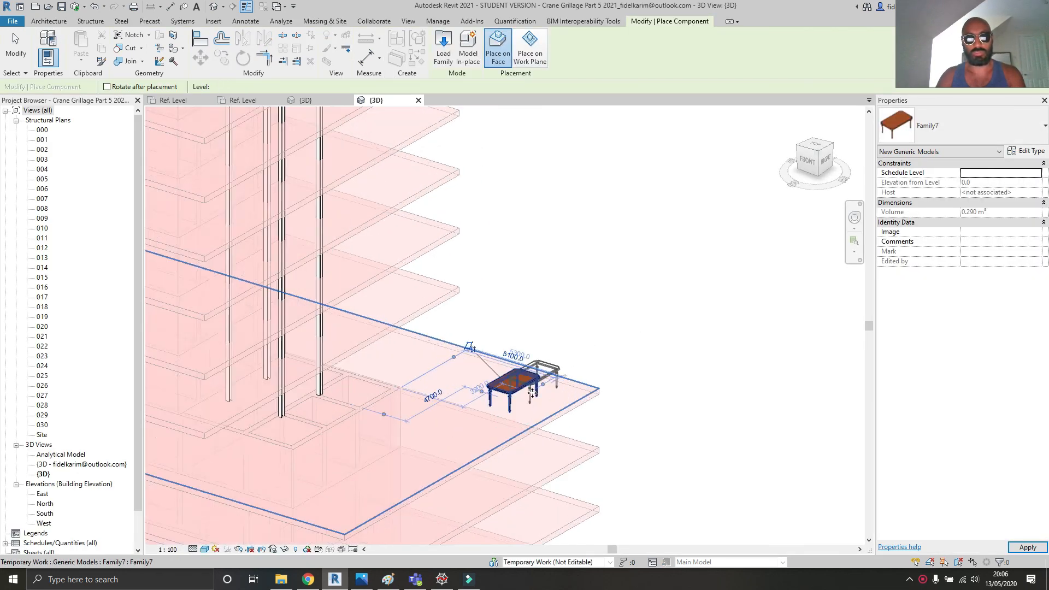
key("Escape")
key("Escape")
- Set Leg W1 to 75 and Leg W2 to 50 in the placed table's type properties, and deselect the table
middle_click_drag(377, 424, 543, 232, "shift")
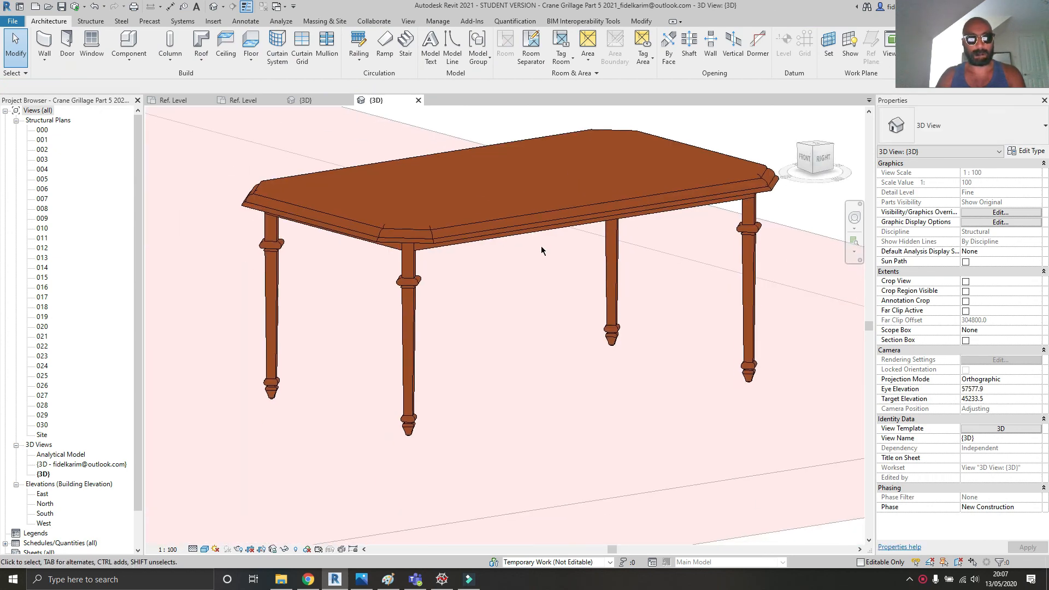
left_click(543, 245)
left_click(1024, 154)
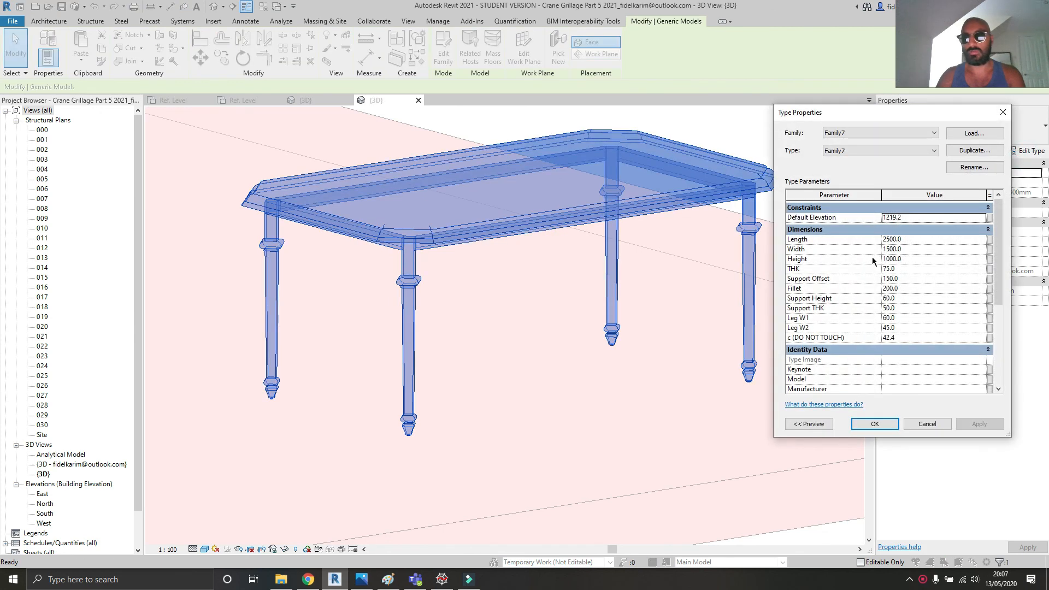
left_click(923, 318)
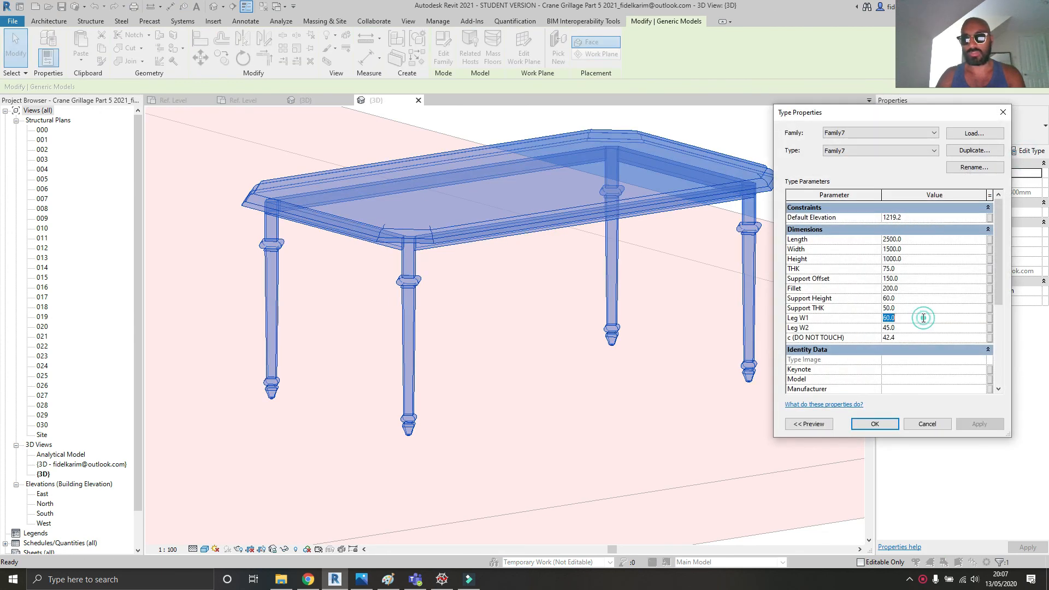
type("75")
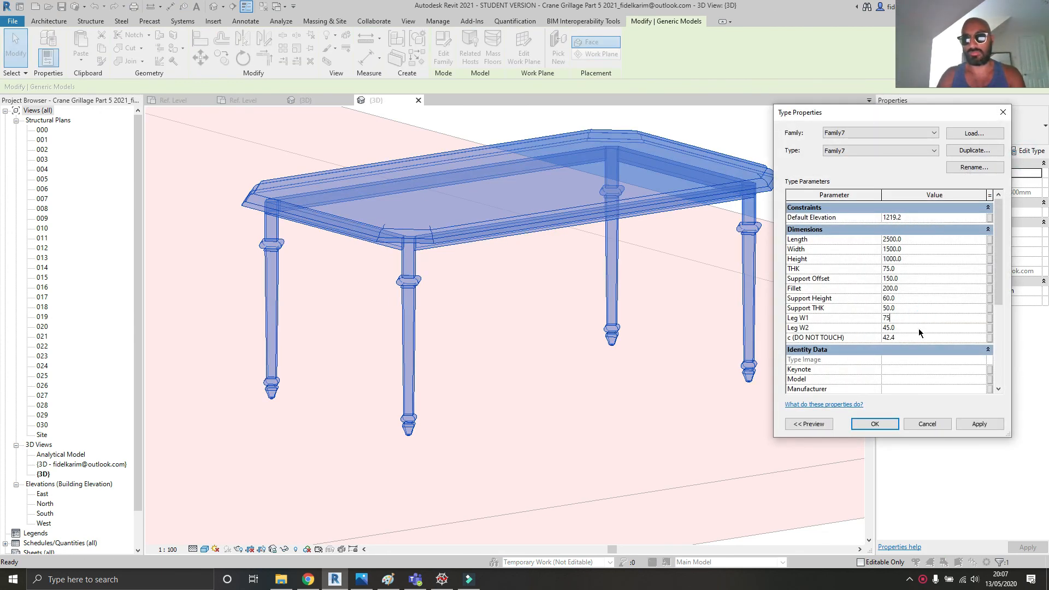
left_click(918, 328)
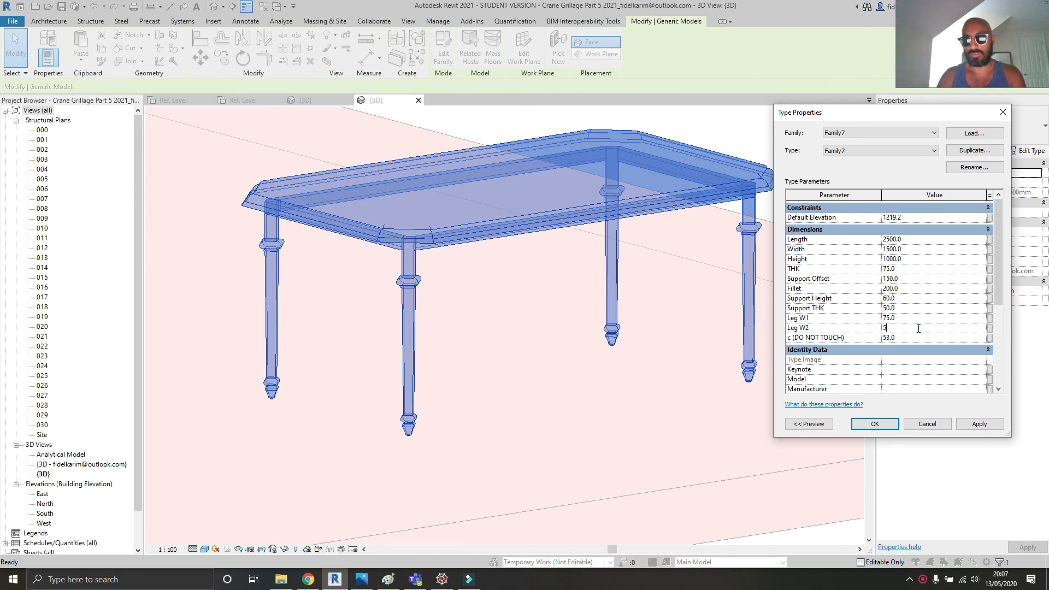
left_click(978, 424)
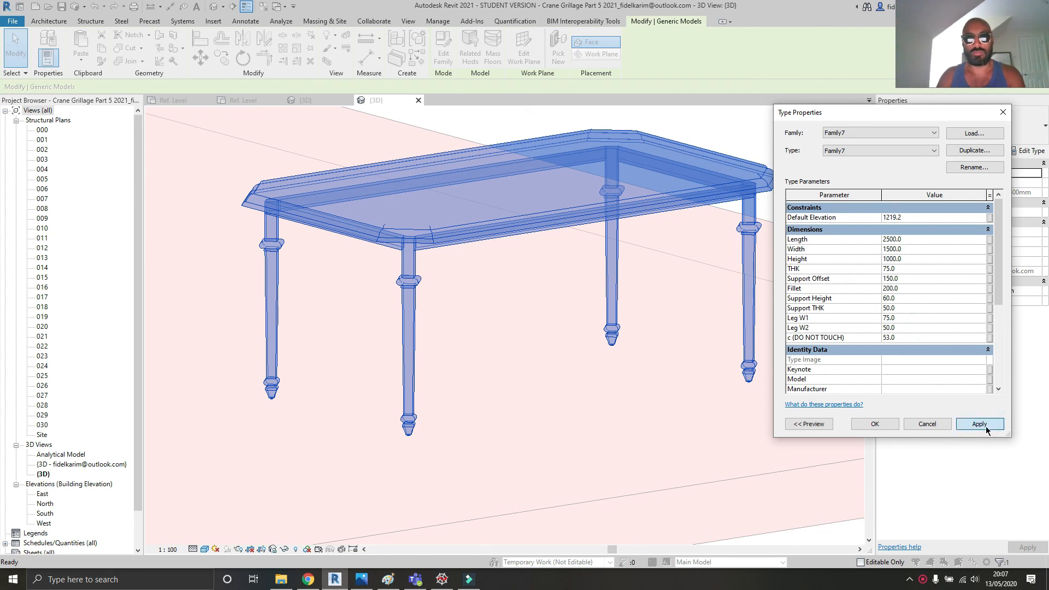
left_click(874, 424)
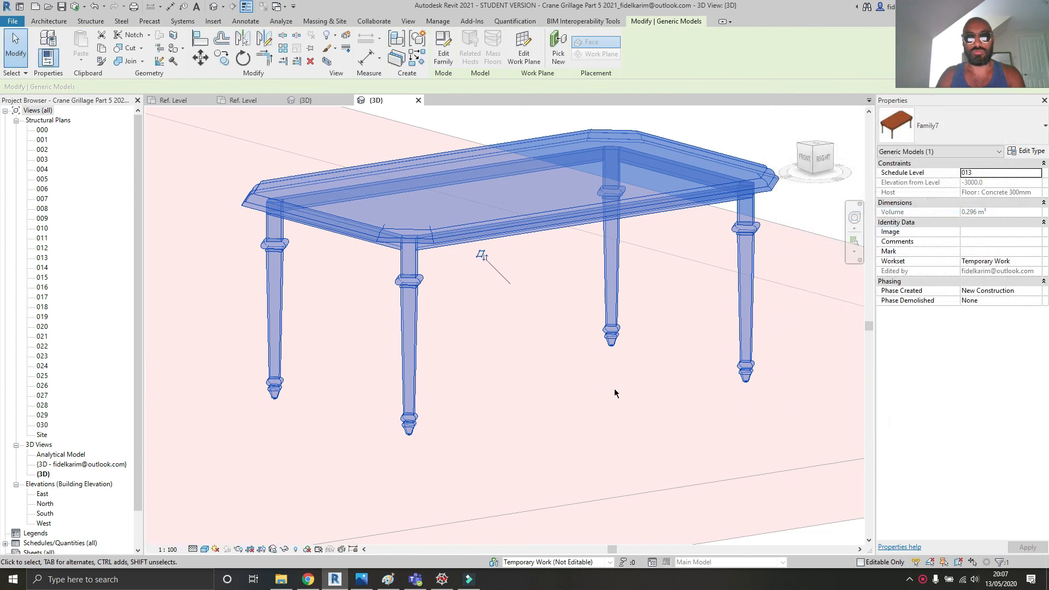
left_click(616, 394)
middle_click_drag(648, 401, 647, 405, "shift")
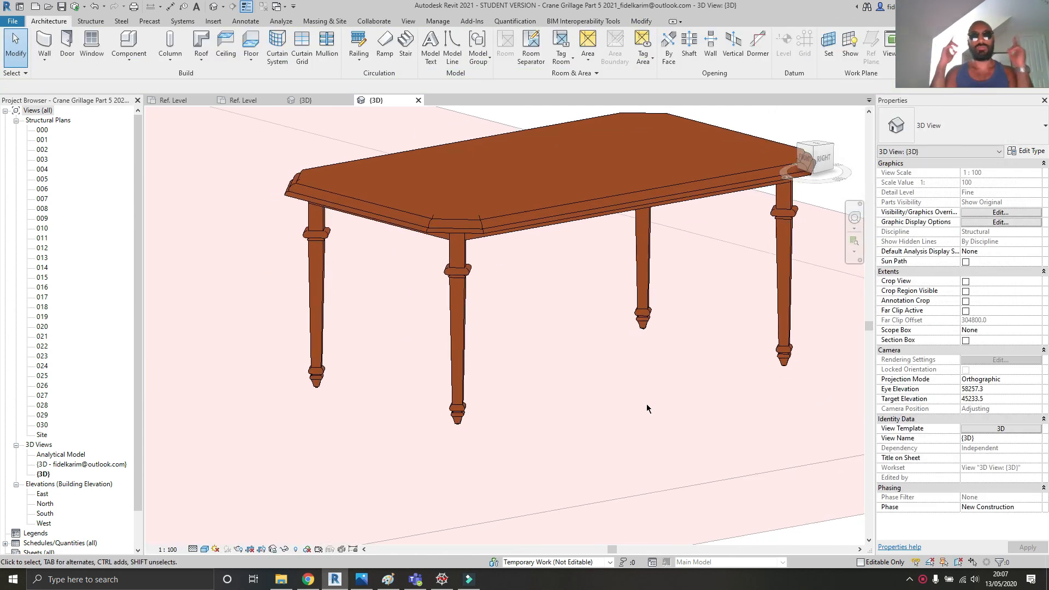